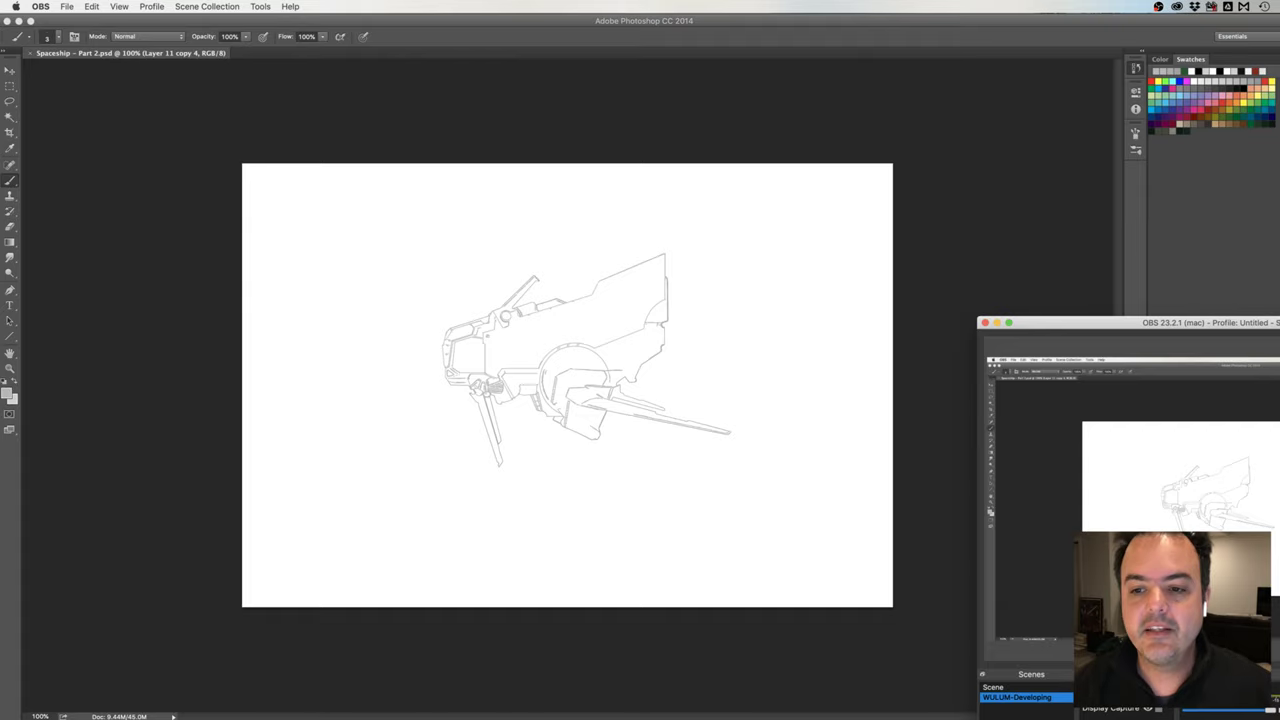
Hide the OBS recording window to uncover Photoshop's Adjustments and Layers panels.
{"action": "left_click", "coordinate": [997, 323]}
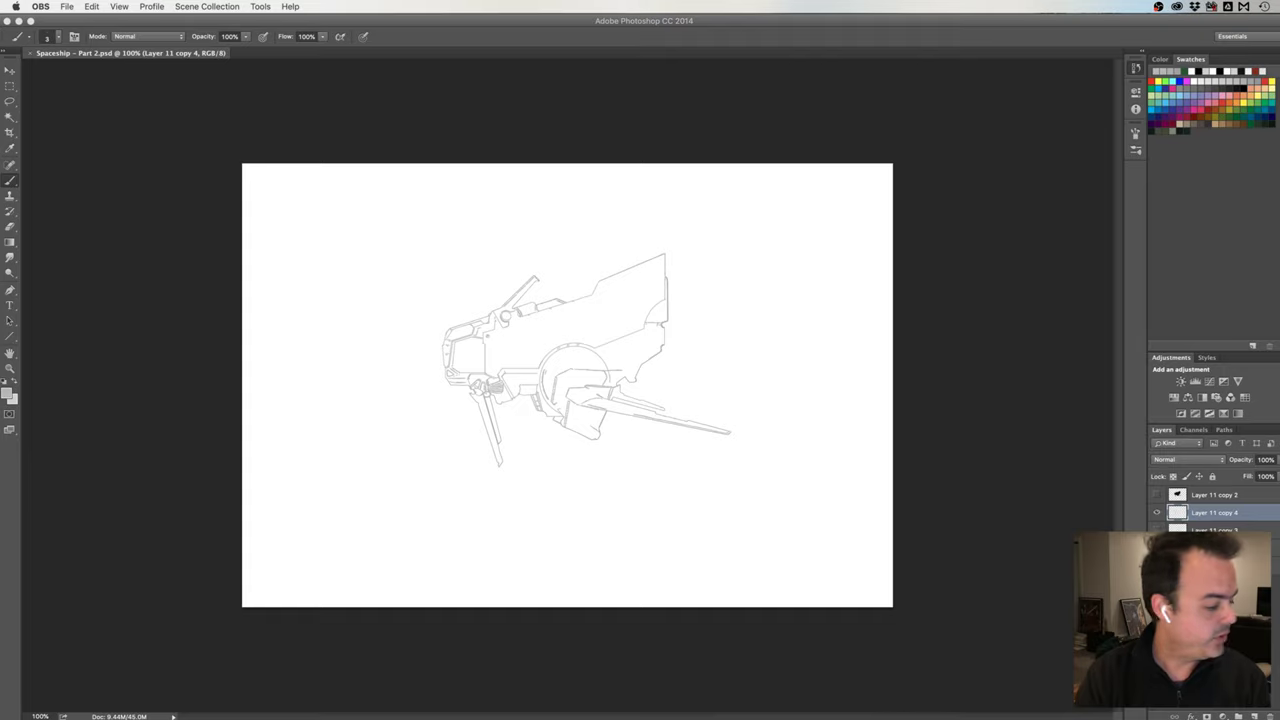
Make Photoshop the active application again, with the History panel showing.
{"action": "left_click", "coordinate": [204, 78]}
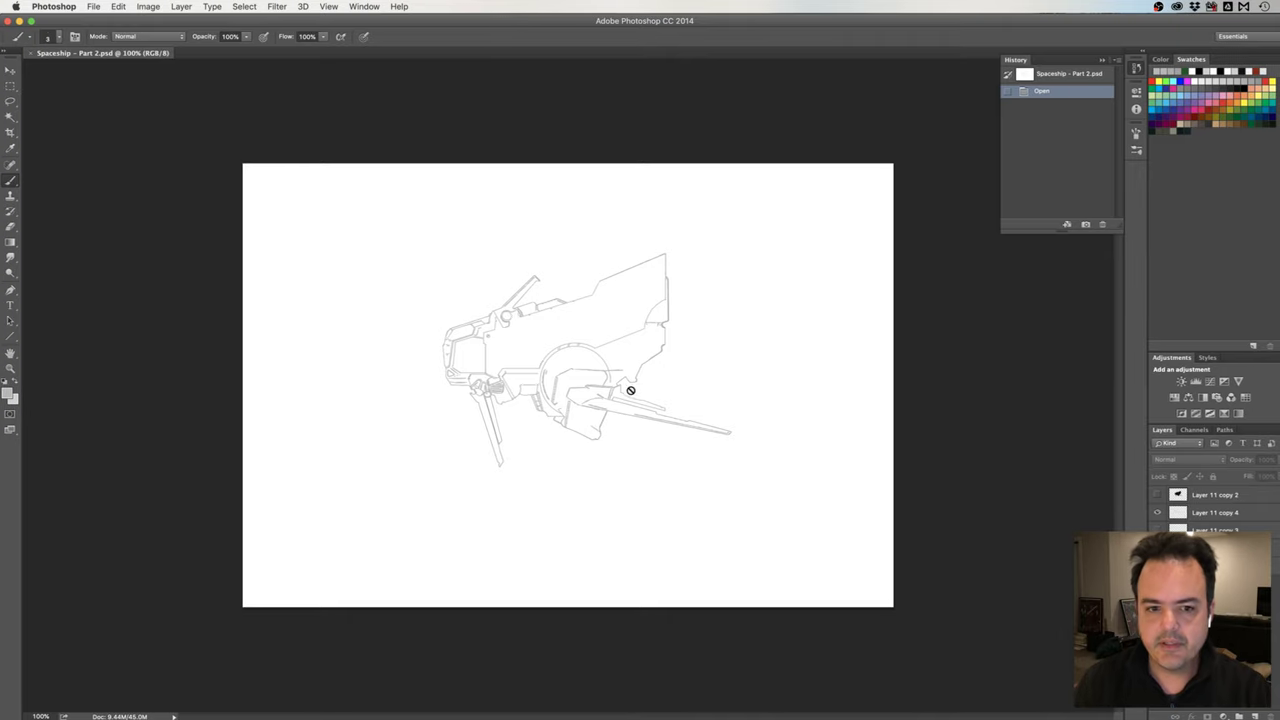
Select Layer 11 copy 4 and zoom to about 400% on the circular hub.
{"action": "key", "text": "super+space"}
{"action": "scroll", "coordinate": [609, 384], "scroll_direction": "up", "scroll_amount": 5}
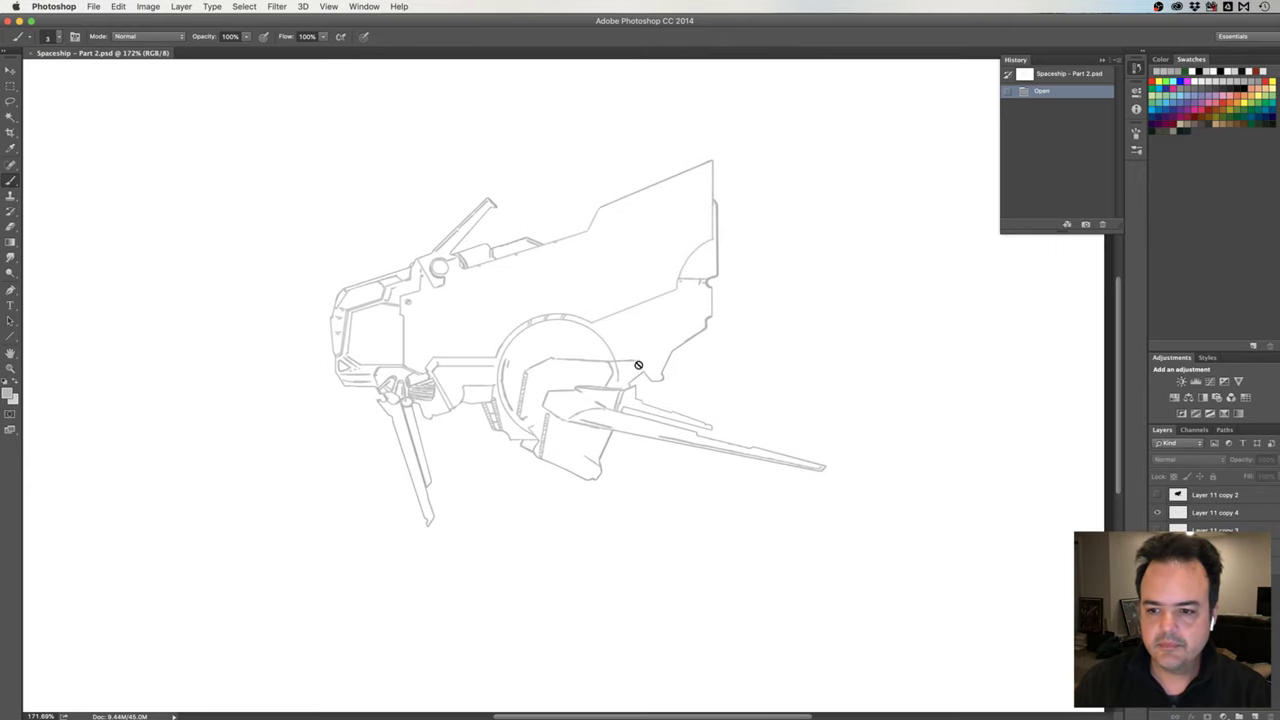
{"action": "left_click", "coordinate": [1216, 513]}
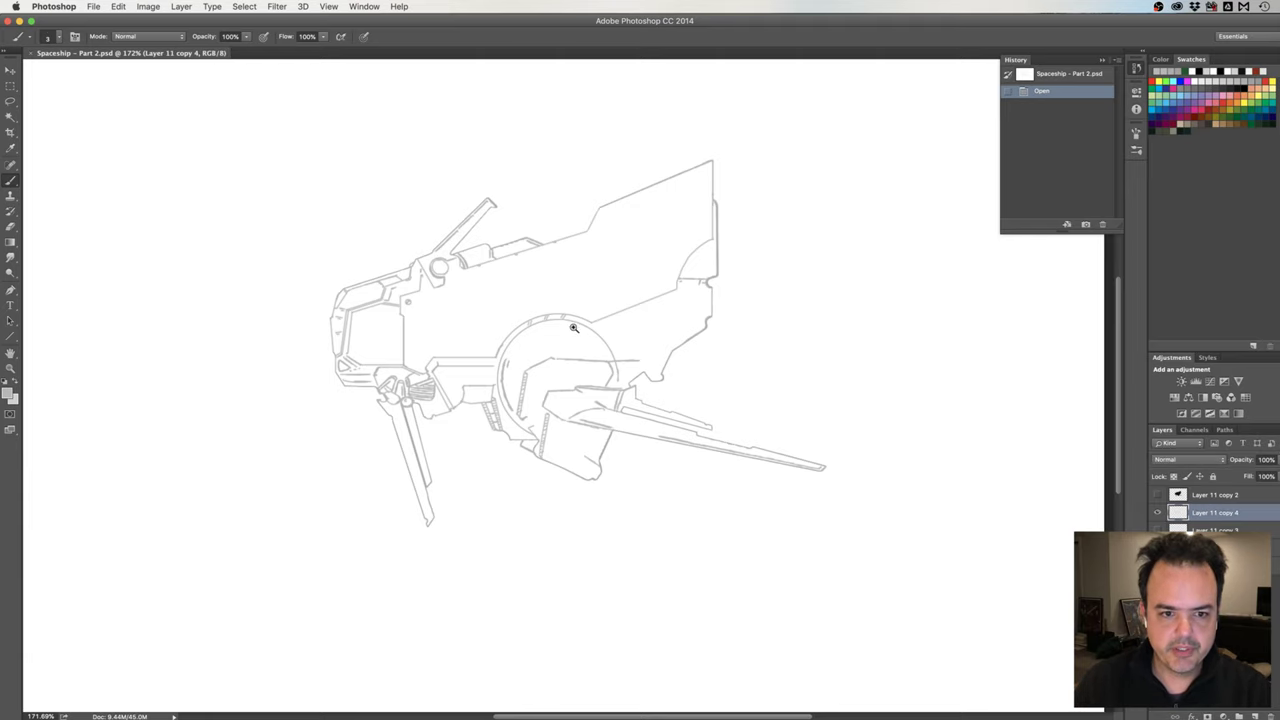
{"action": "left_click_drag", "start_coordinate": [578, 333], "coordinate": [598, 334]}
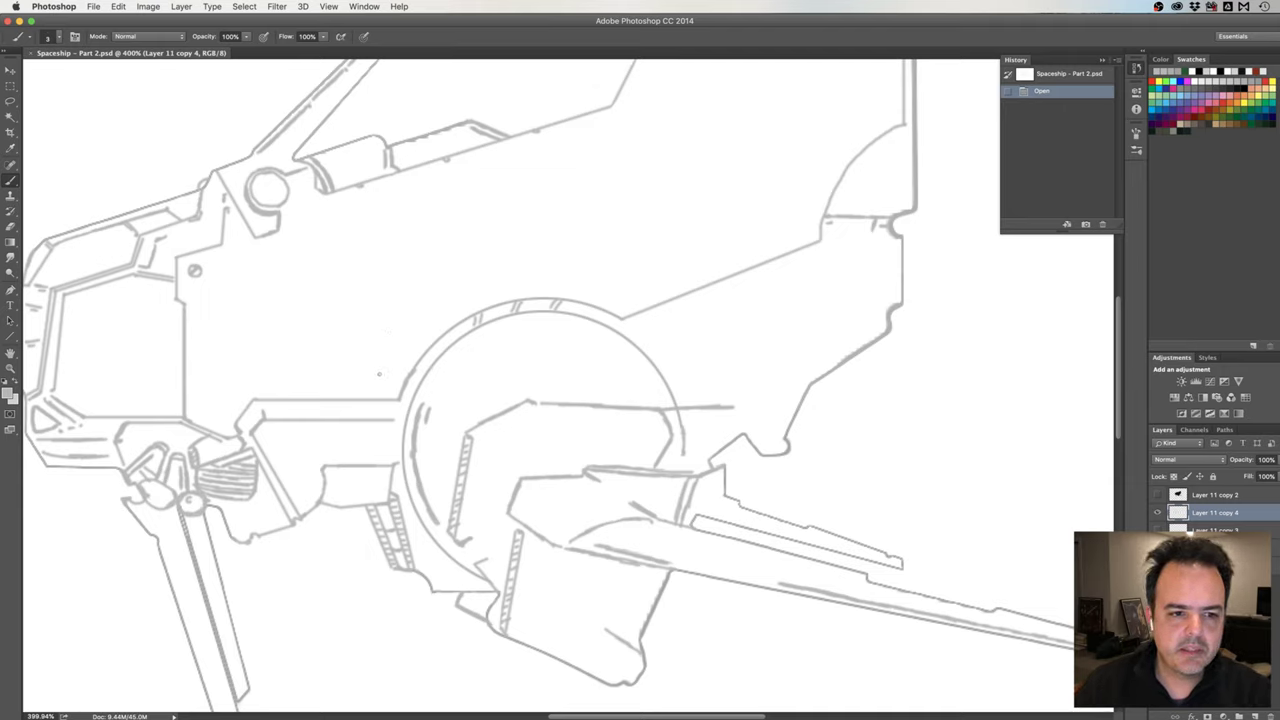
Paint three short arc strokes outside the hub's upper-left edge and across its top.
{"action": "mouse_move", "coordinate": [379, 372]}
{"action": "left_mouse_down"}
{"action": "mouse_move", "coordinate": [430, 307]}
{"action": "mouse_move", "coordinate": [465, 287]}
{"action": "left_mouse_up"}
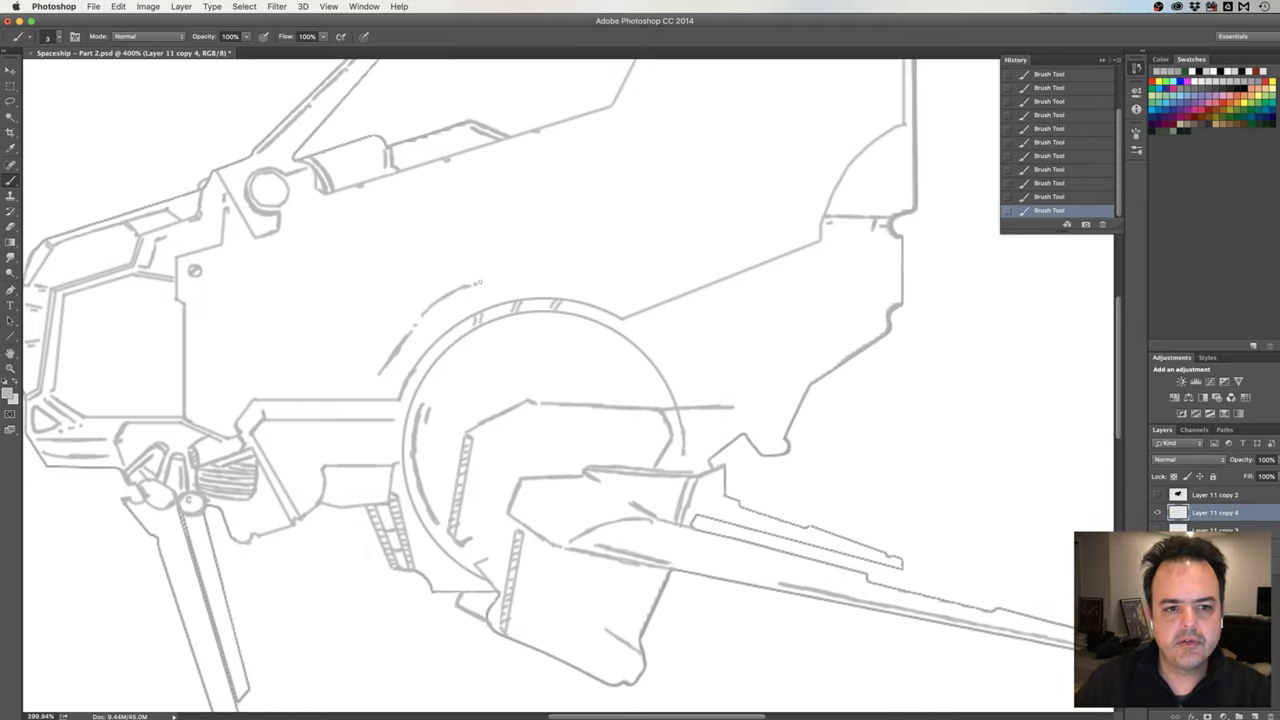
{"action": "left_click_drag", "start_coordinate": [488, 280], "coordinate": [546, 274]}
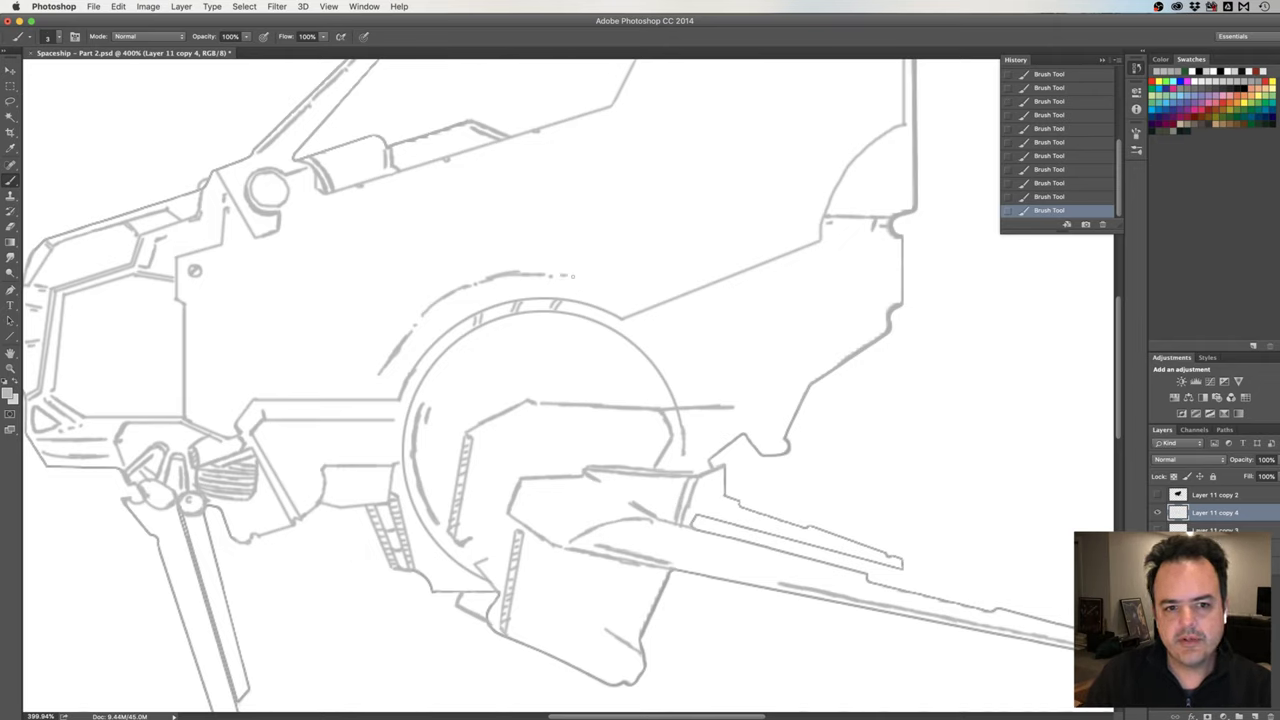
{"action": "left_click_drag", "start_coordinate": [587, 282], "coordinate": [616, 294]}
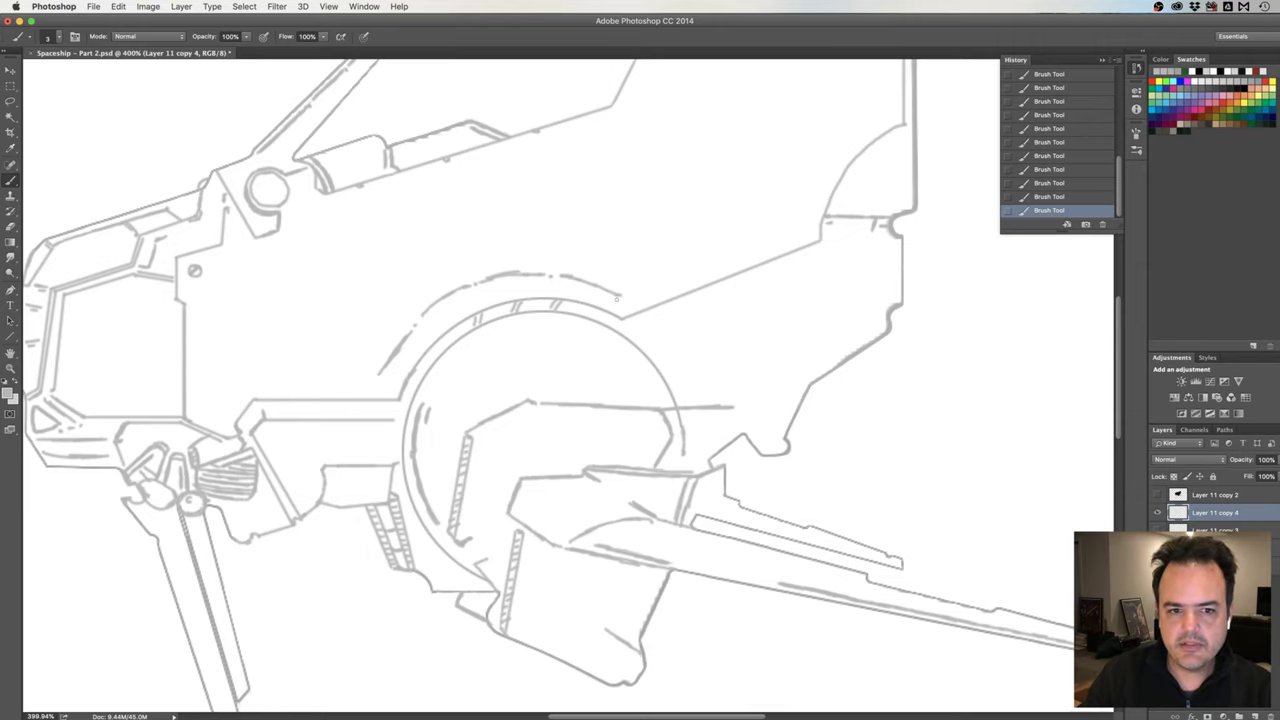
Erase the top arc's overshooting end and add strokes down the hub's outer left arc.
{"action": "key", "text": "e"}
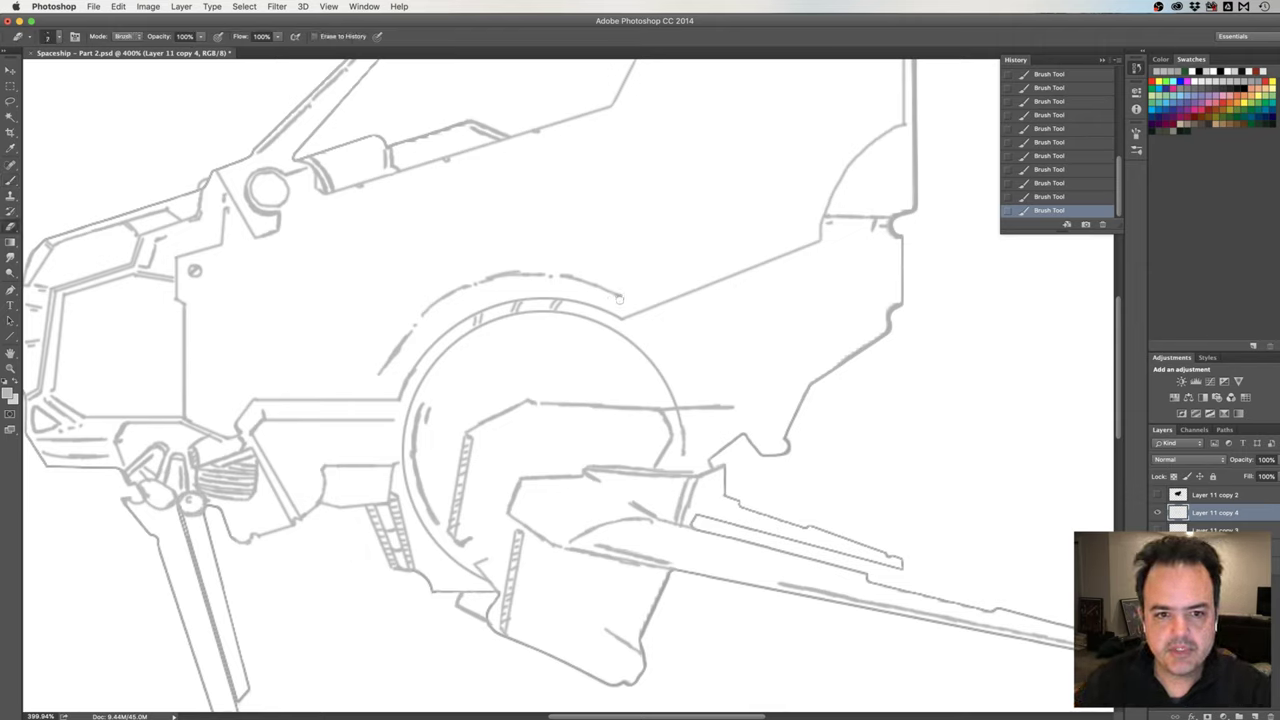
{"action": "left_click_drag", "start_coordinate": [608, 294], "coordinate": [620, 298]}
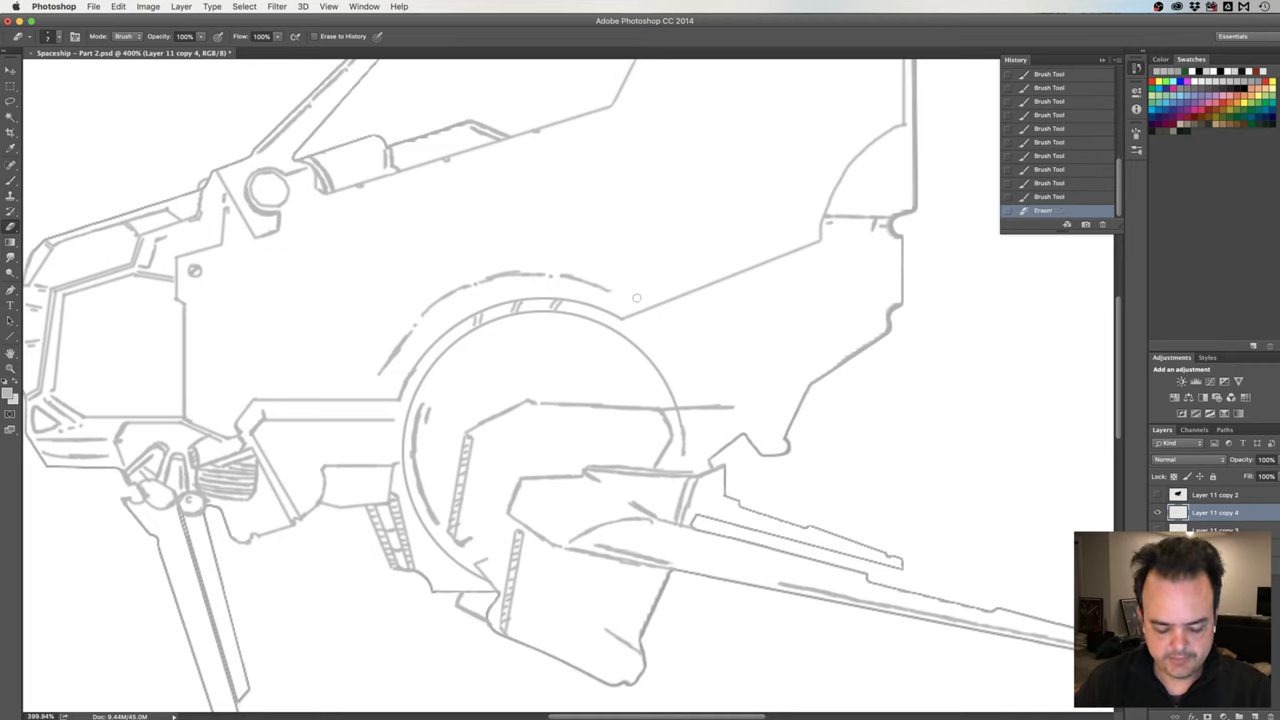
{"action": "key", "text": "b"}
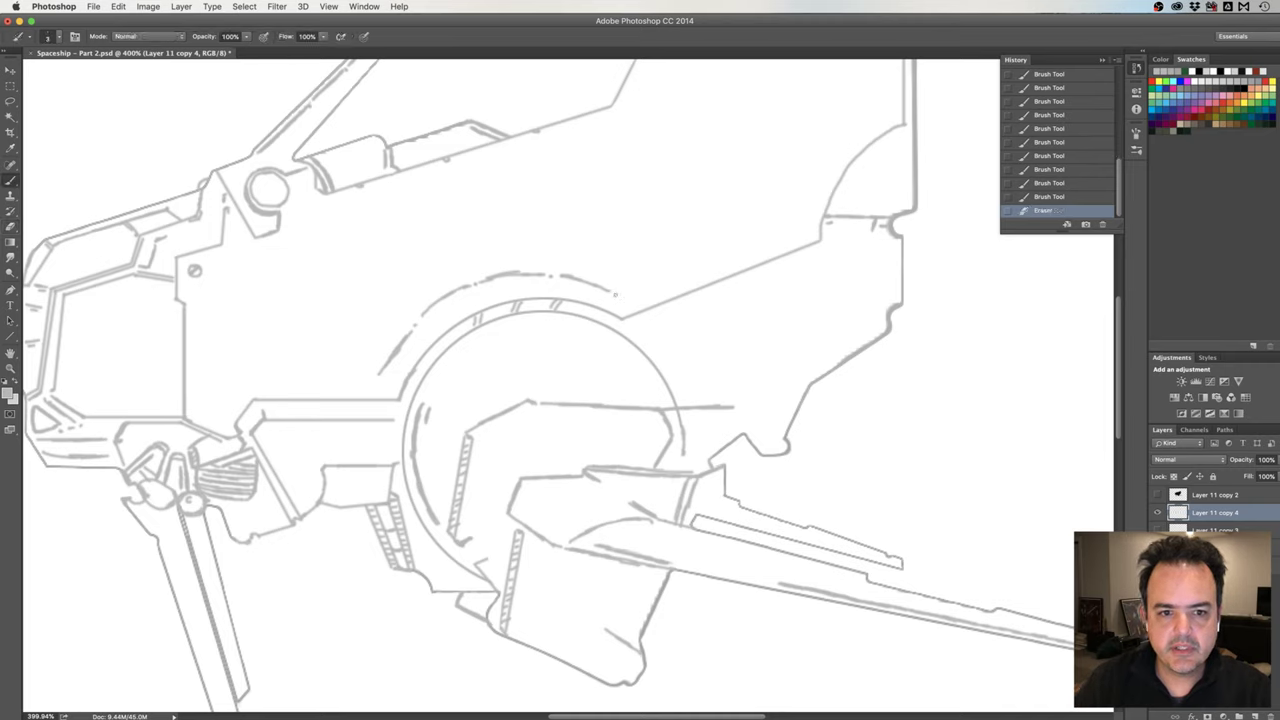
{"action": "left_click_drag", "start_coordinate": [418, 305], "coordinate": [378, 372]}
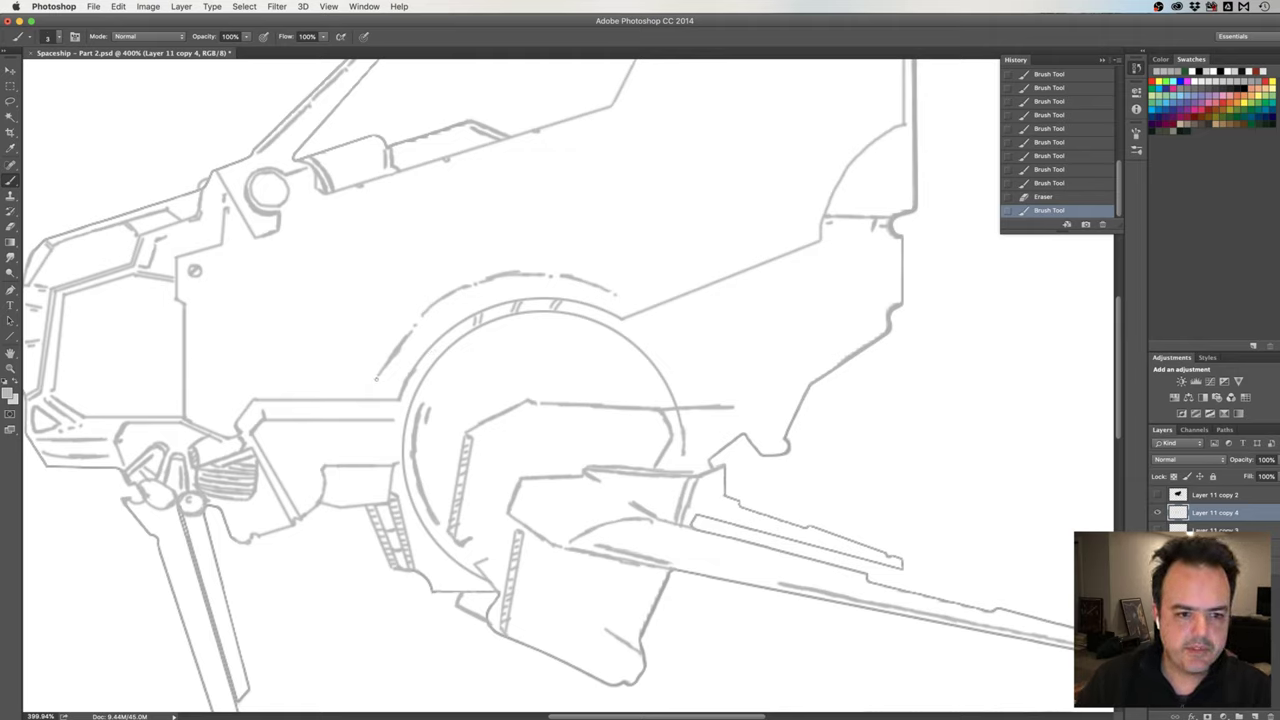
{"action": "left_click_drag", "start_coordinate": [376, 377], "coordinate": [315, 379]}
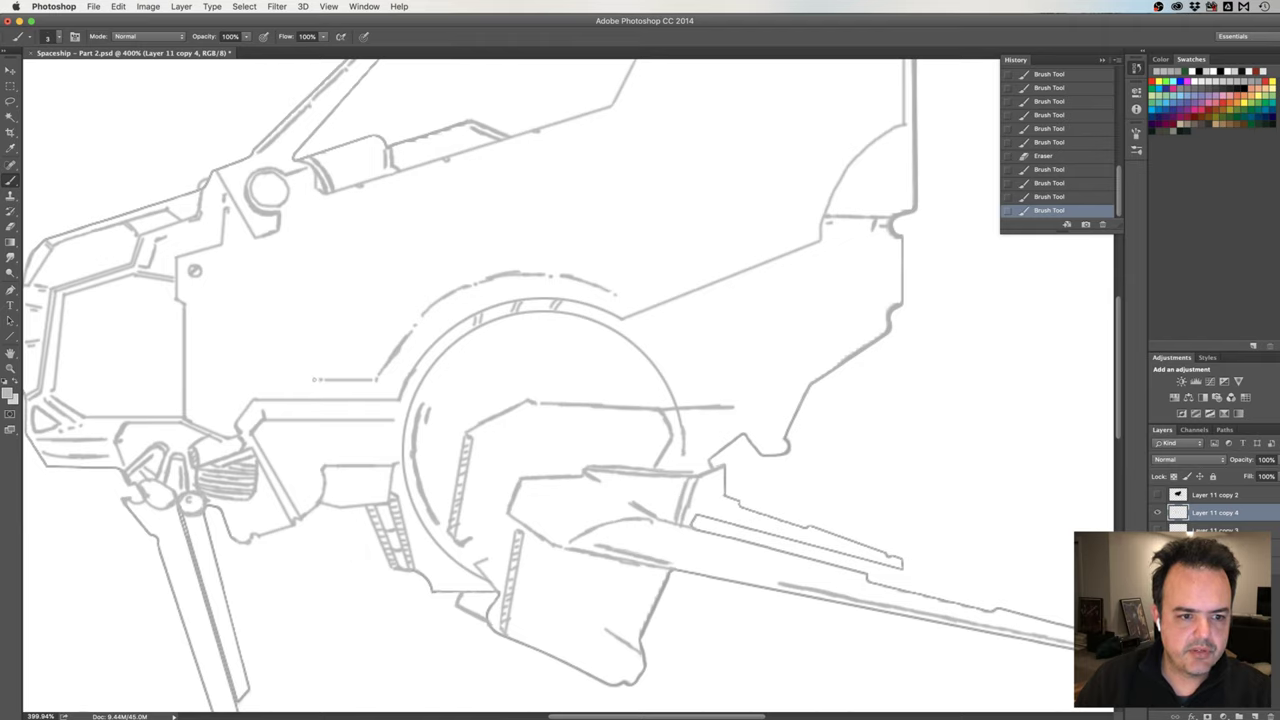
Extend the horizontal panel line left and end it with a diagonal line down-left.
{"action": "left_click_drag", "start_coordinate": [313, 380], "coordinate": [248, 380]}
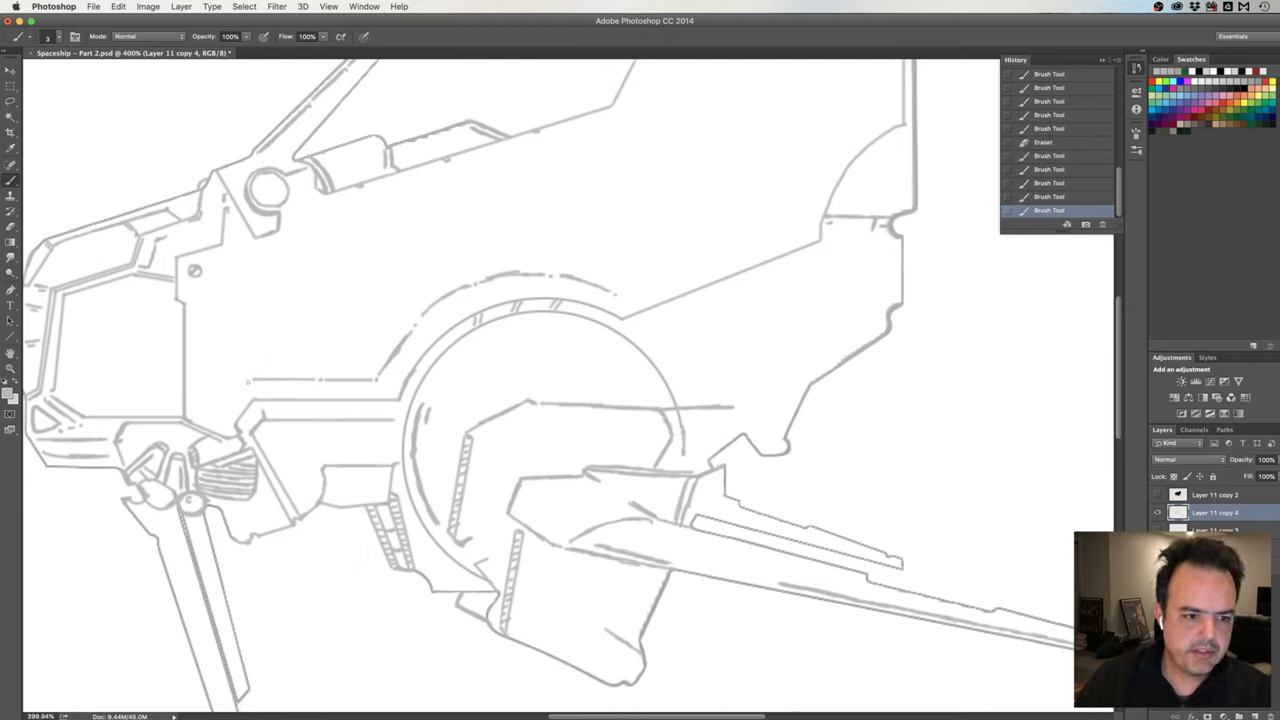
{"action": "left_click", "coordinate": [248, 379]}
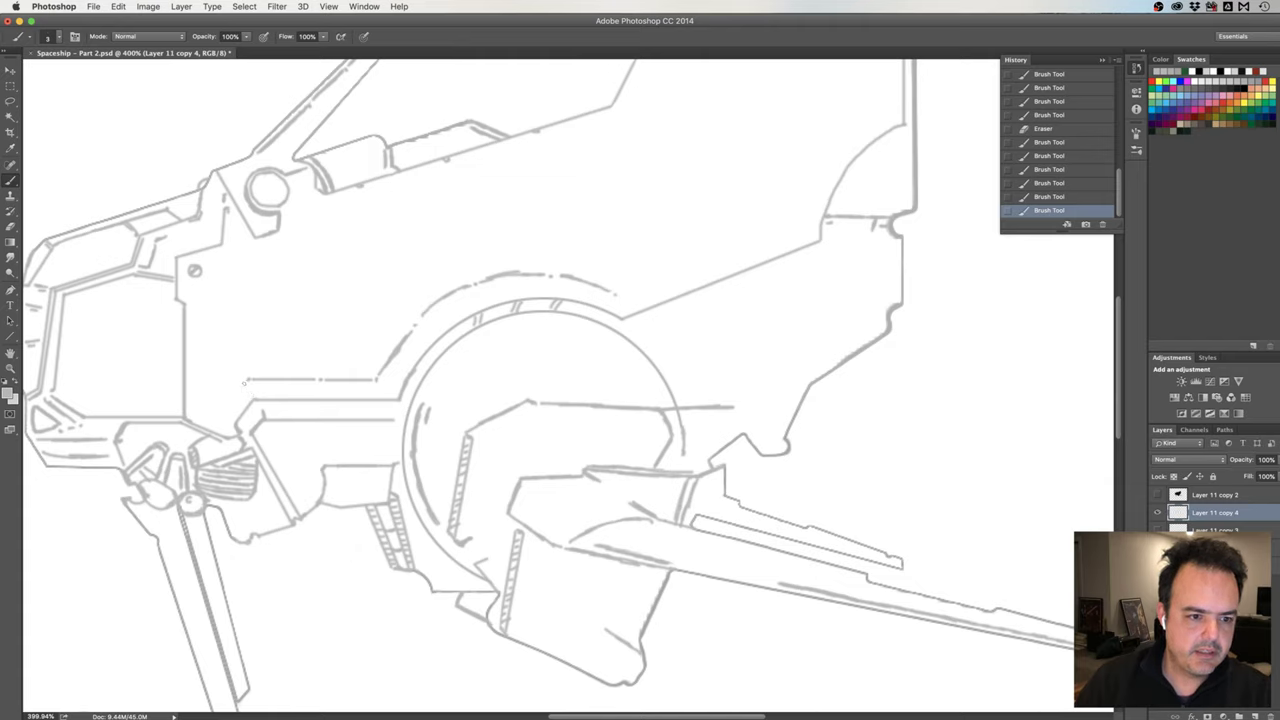
{"action": "left_click", "coordinate": [243, 381]}
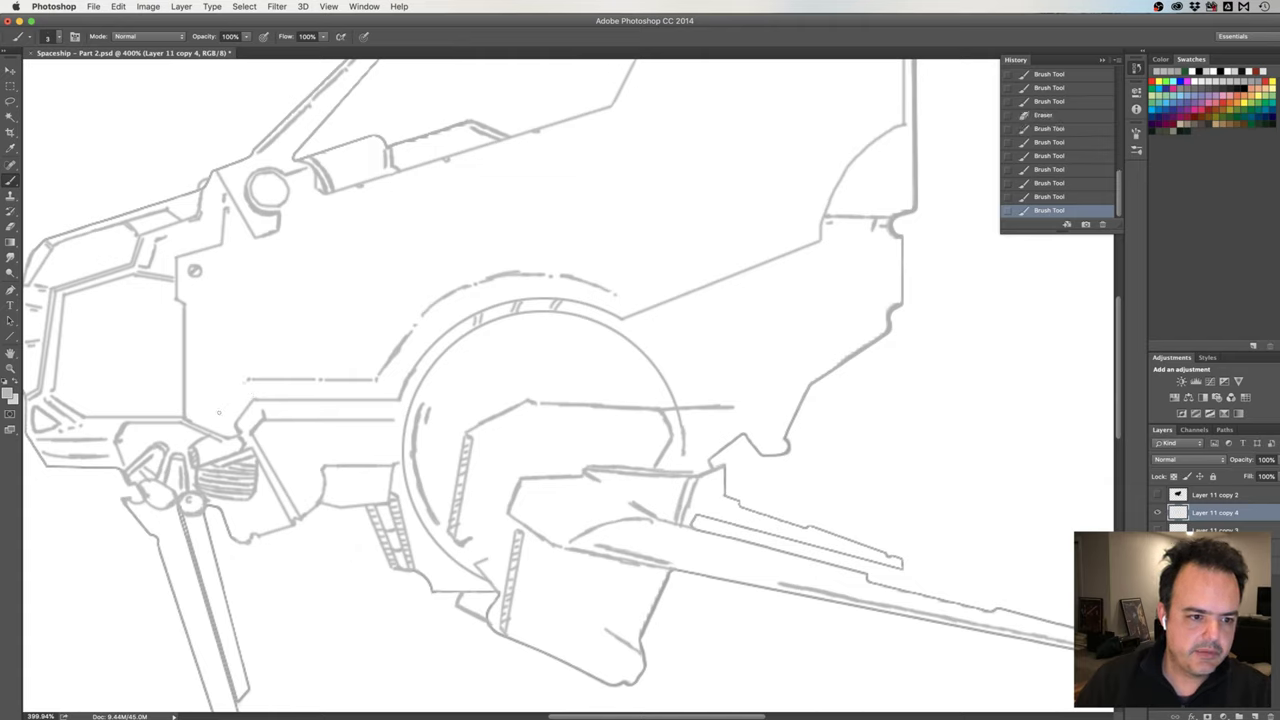
{"action": "left_click", "coordinate": [220, 411], "text": "shift"}
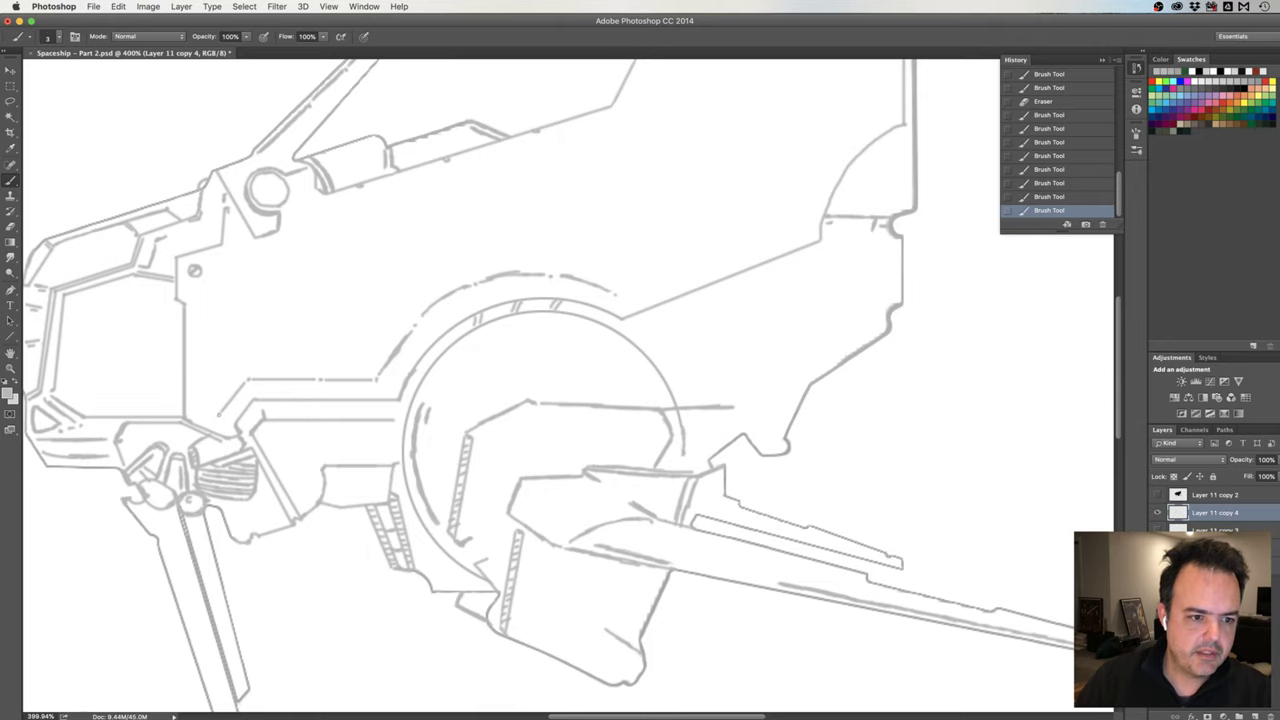
{"action": "left_click", "coordinate": [220, 413]}
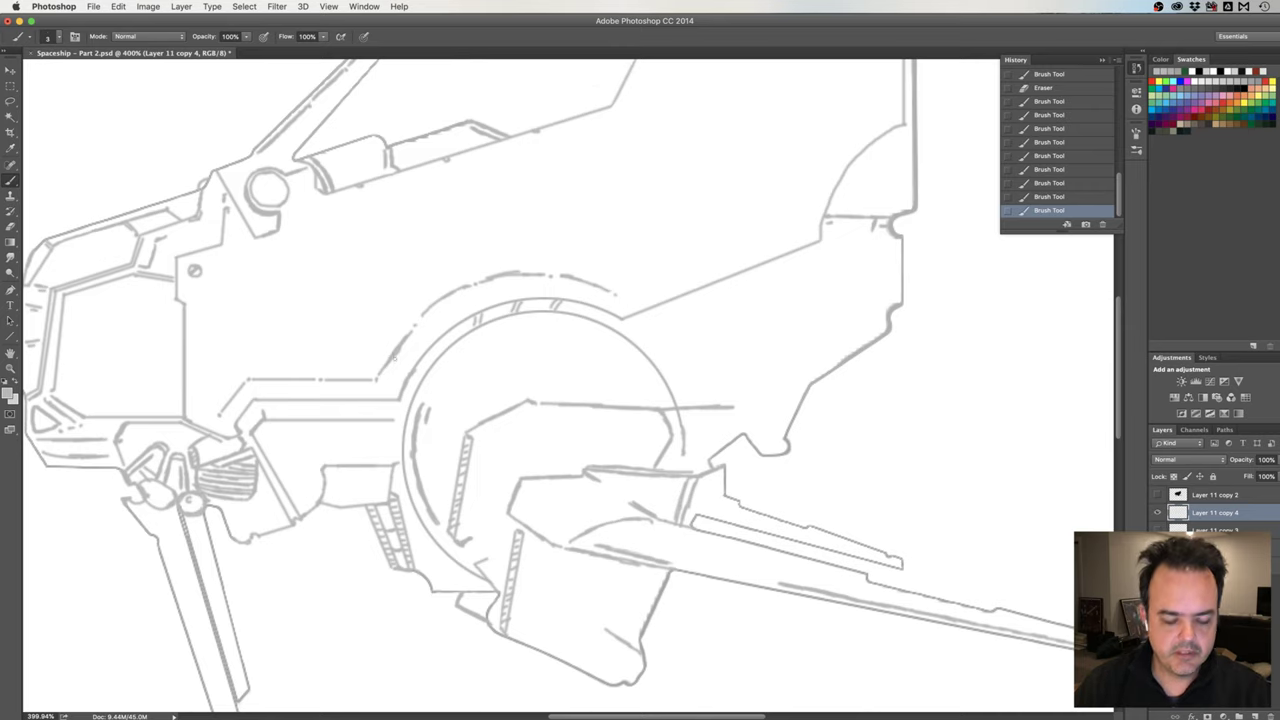
Erase the outer arc section left of the hub and nearby stray marks.
{"action": "key", "text": "e"}
{"action": "left_click", "coordinate": [400, 352]}
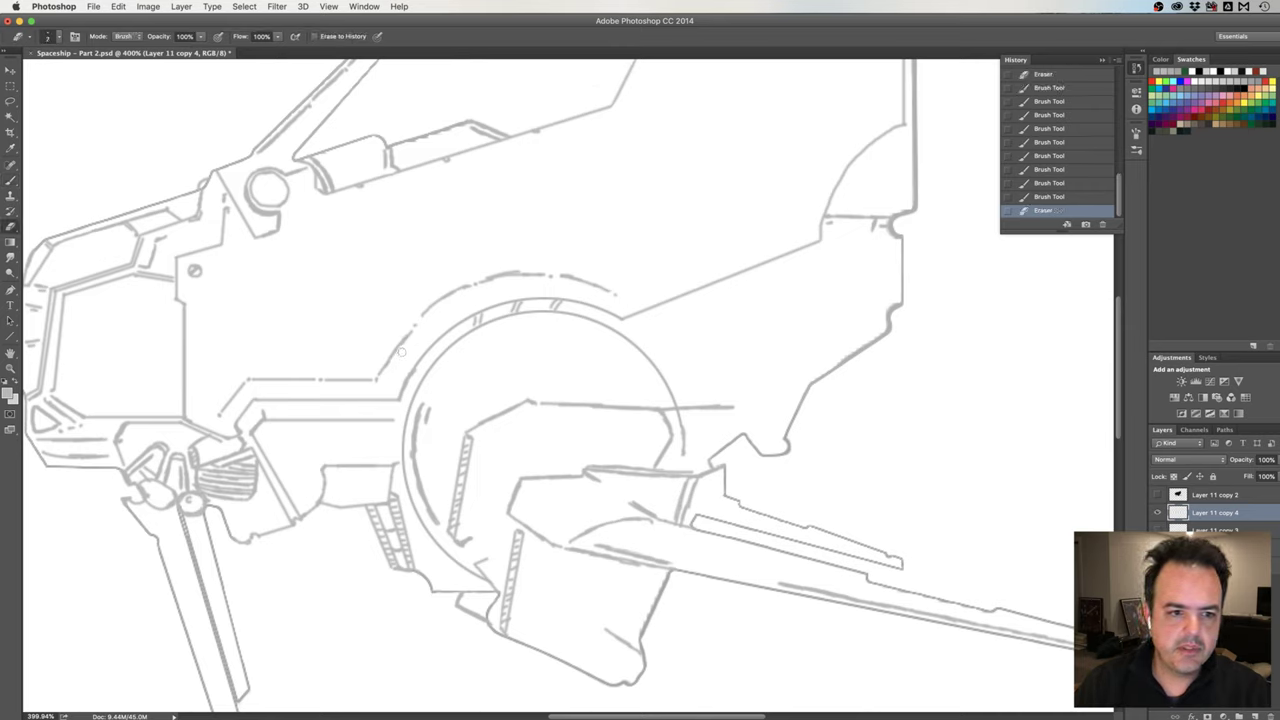
{"action": "left_click", "coordinate": [400, 350]}
{"action": "left_click", "coordinate": [403, 346]}
{"action": "left_click", "coordinate": [413, 336]}
{"action": "left_click", "coordinate": [412, 332]}
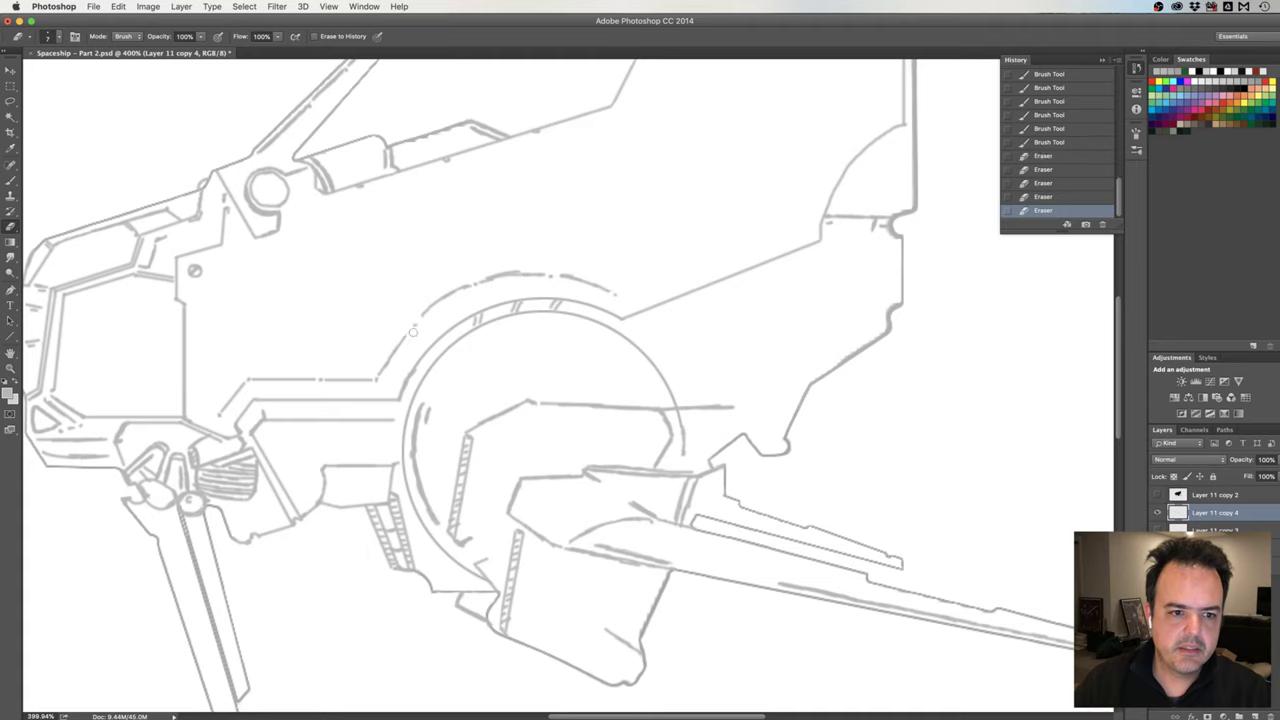
{"action": "left_click", "coordinate": [395, 350]}
{"action": "left_click", "coordinate": [390, 360]}
{"action": "left_click", "coordinate": [405, 340]}
{"action": "left_click", "coordinate": [403, 342]}
{"action": "left_click", "coordinate": [403, 342]}
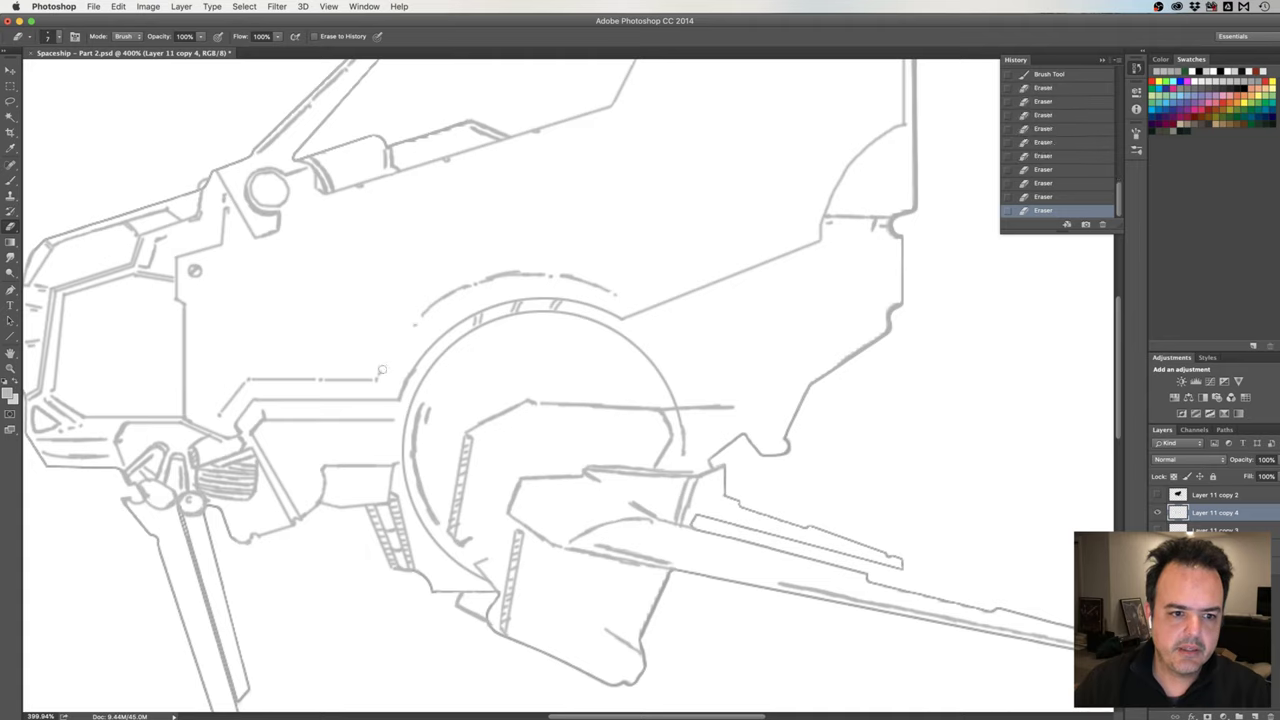
{"action": "left_click", "coordinate": [382, 368]}
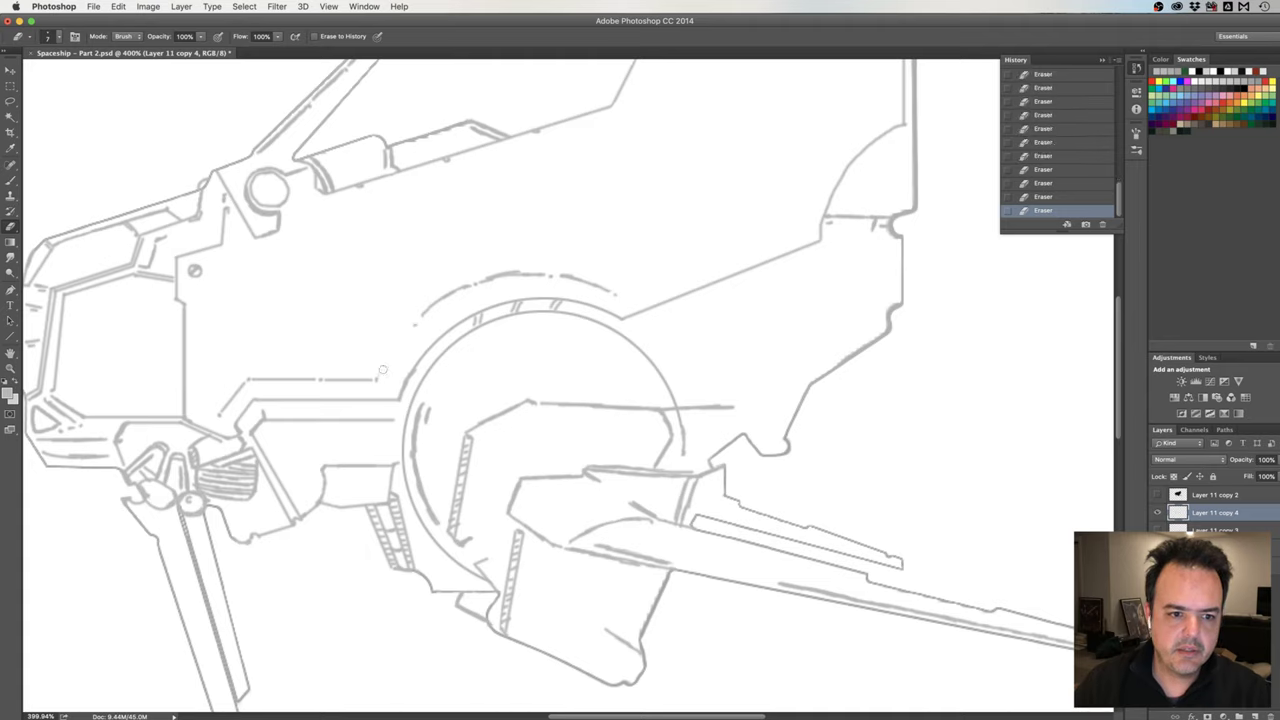
Repaint a short stroke from the panel line's end up along the arc.
{"action": "key", "text": "b"}
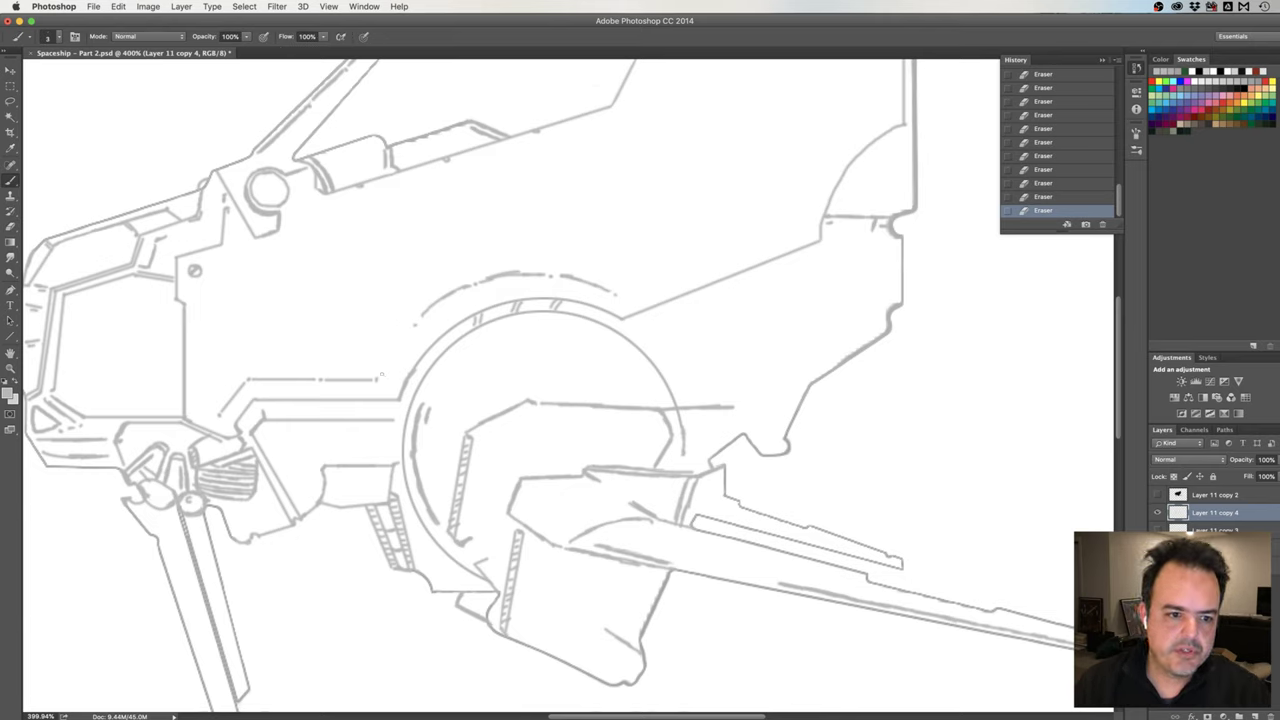
{"action": "left_click", "coordinate": [378, 375]}
{"action": "left_click_drag", "start_coordinate": [378, 377], "coordinate": [405, 329]}
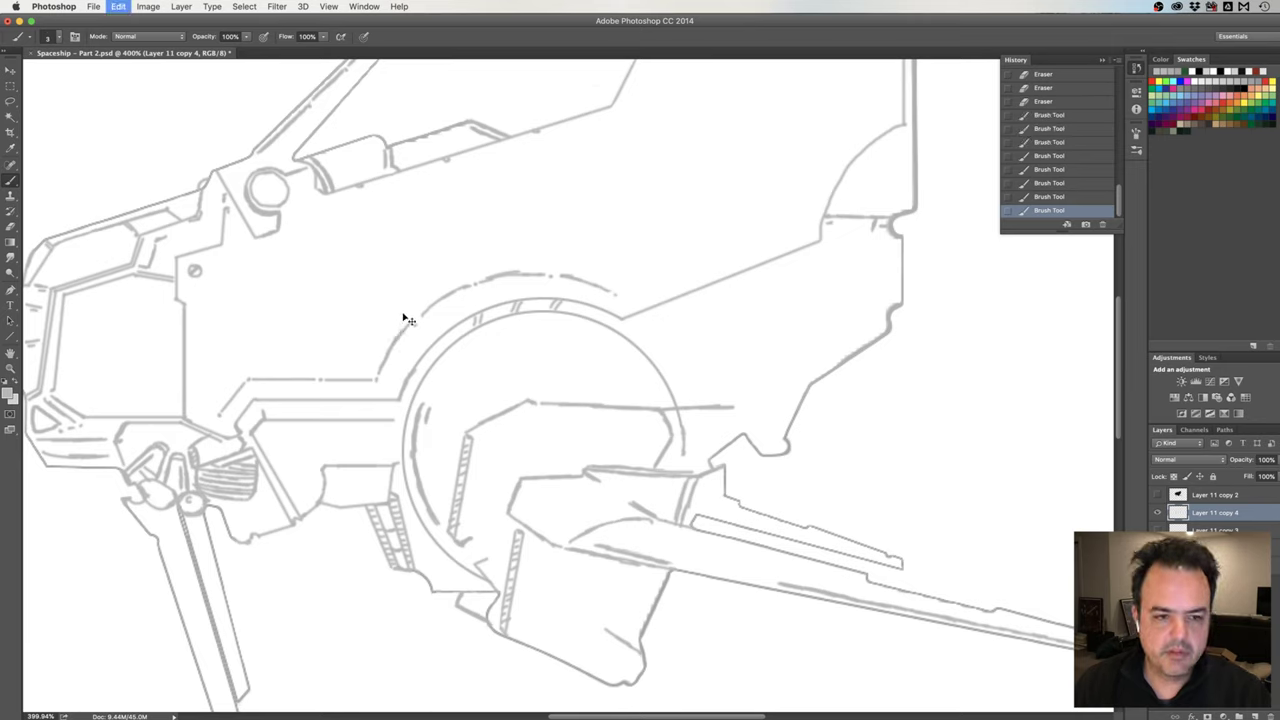
Step back through the History panel's Brush Tool states to the last Eraser state.
{"action": "left_click", "coordinate": [1050, 183]}
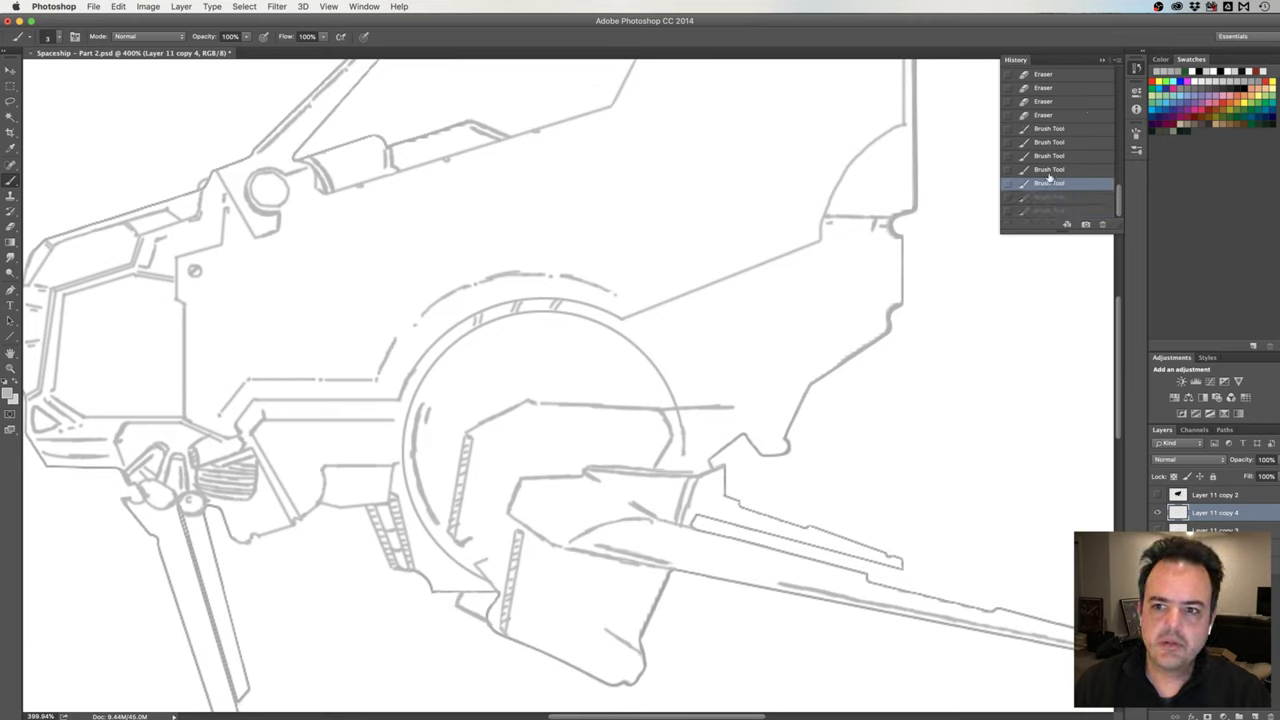
{"action": "left_click", "coordinate": [1055, 169]}
{"action": "left_click", "coordinate": [1055, 155]}
{"action": "left_click", "coordinate": [1058, 142]}
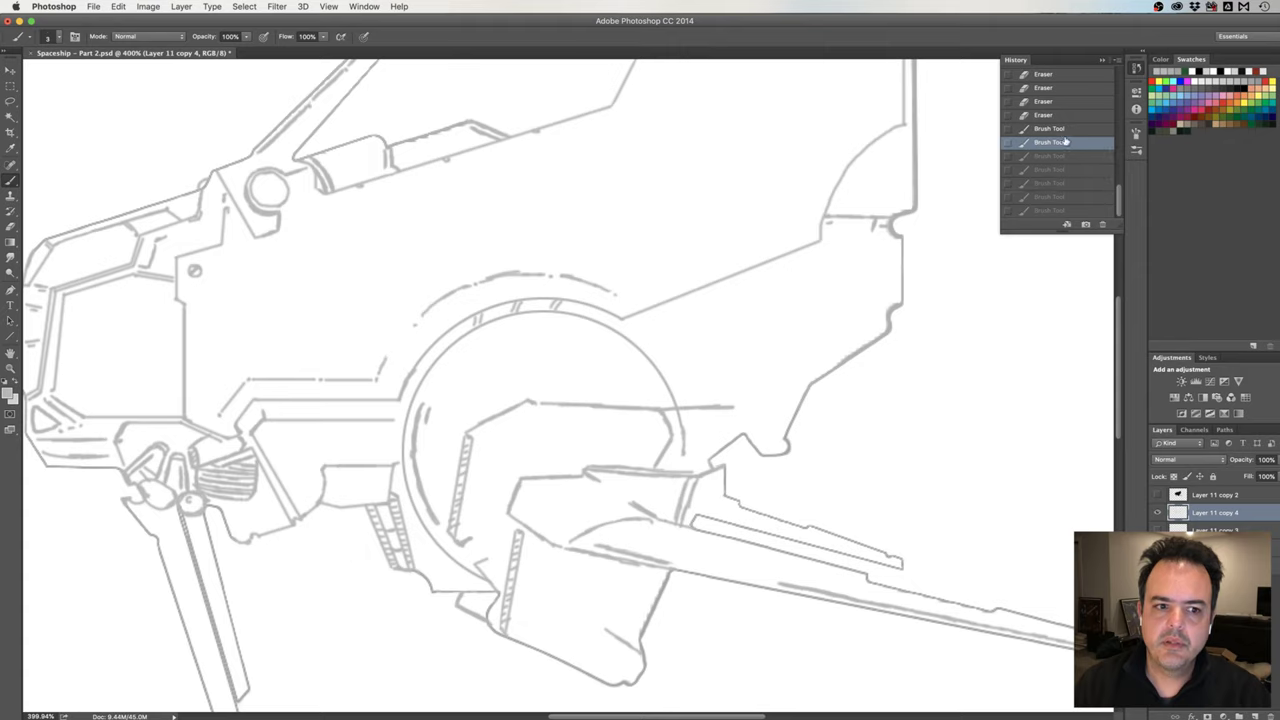
{"action": "left_click", "coordinate": [1062, 128]}
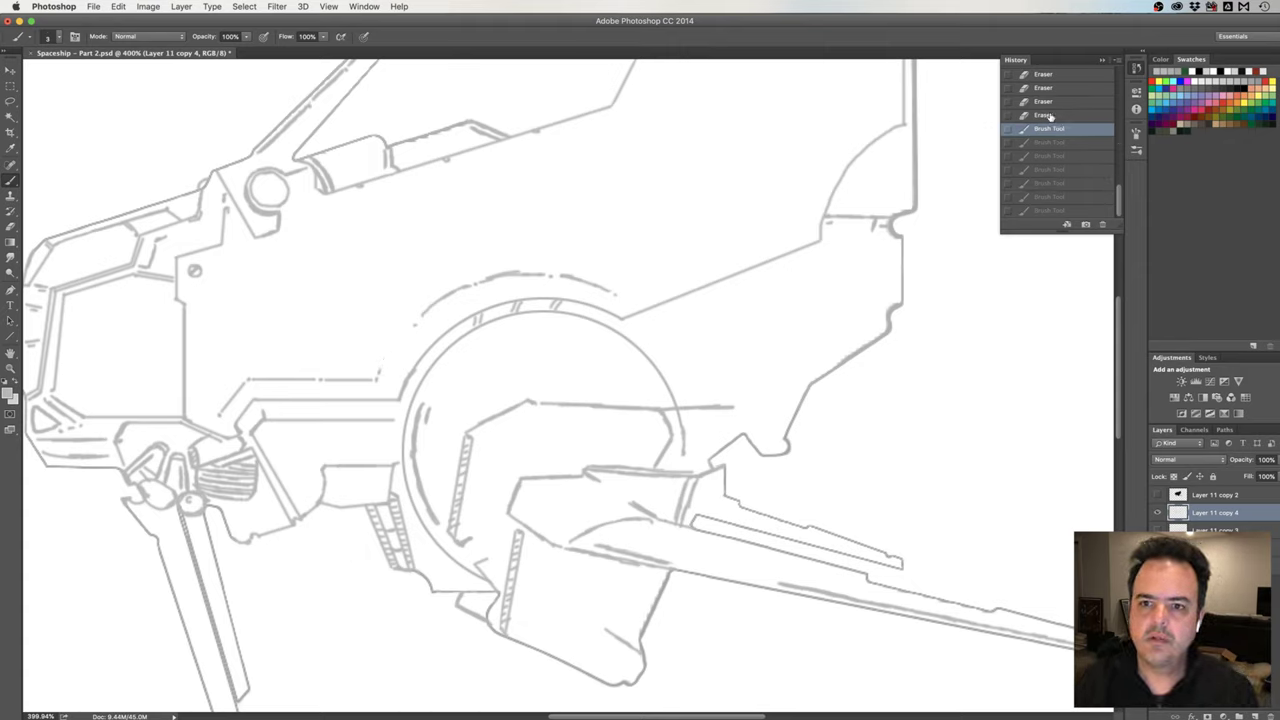
{"action": "left_click", "coordinate": [1033, 116]}
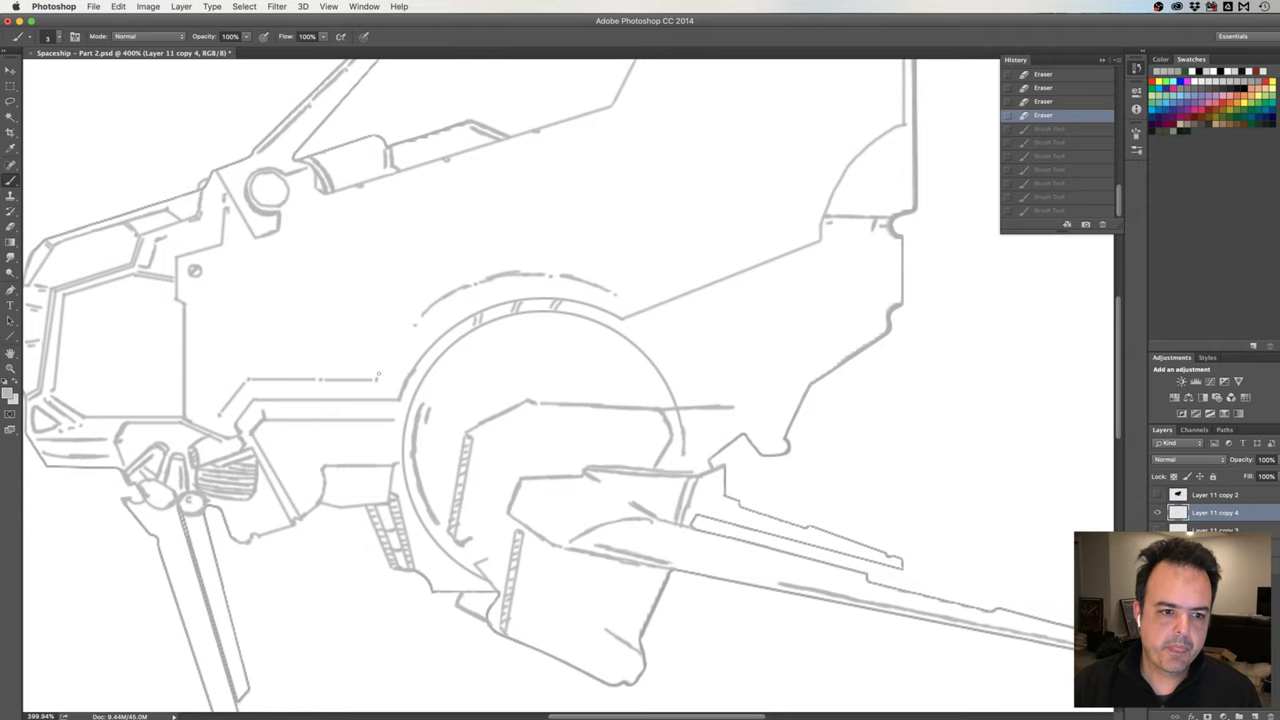
Redraw the arc's lower-left and upper-left parts, erasing a stray mark on the upper arc.
{"action": "left_click_drag", "start_coordinate": [378, 378], "coordinate": [414, 320]}
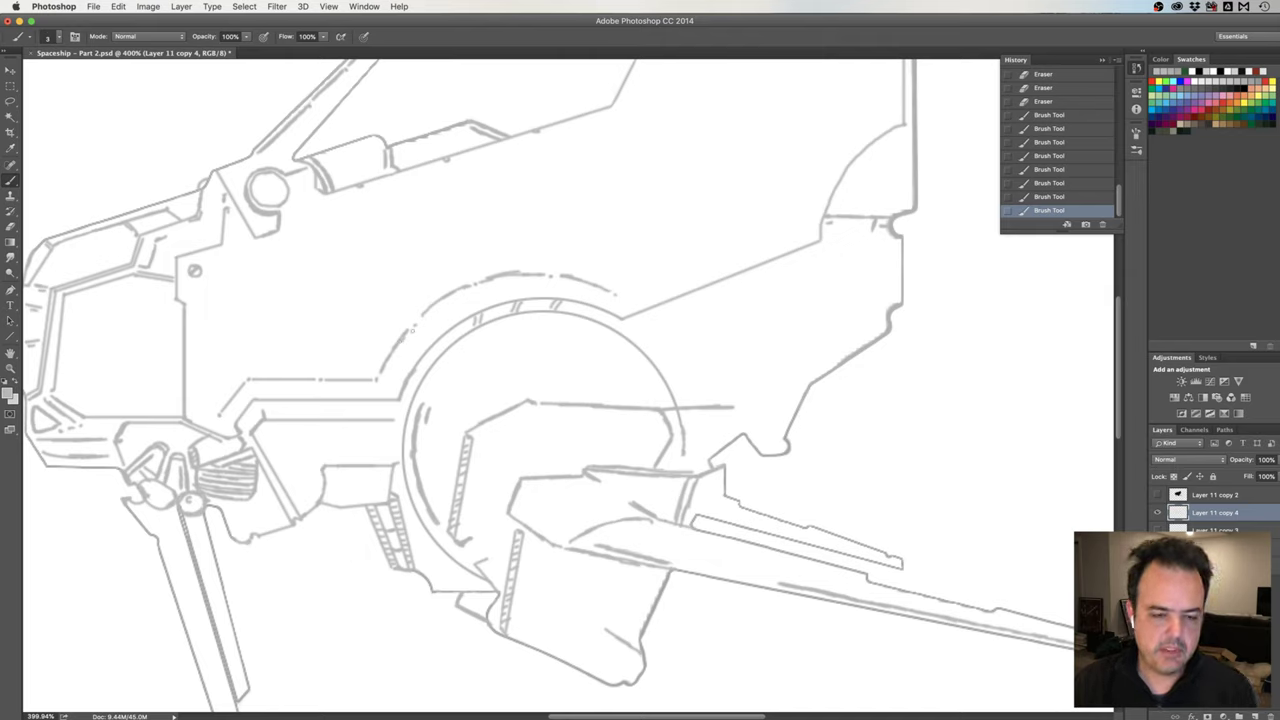
{"action": "left_click_drag", "start_coordinate": [399, 341], "coordinate": [405, 333]}
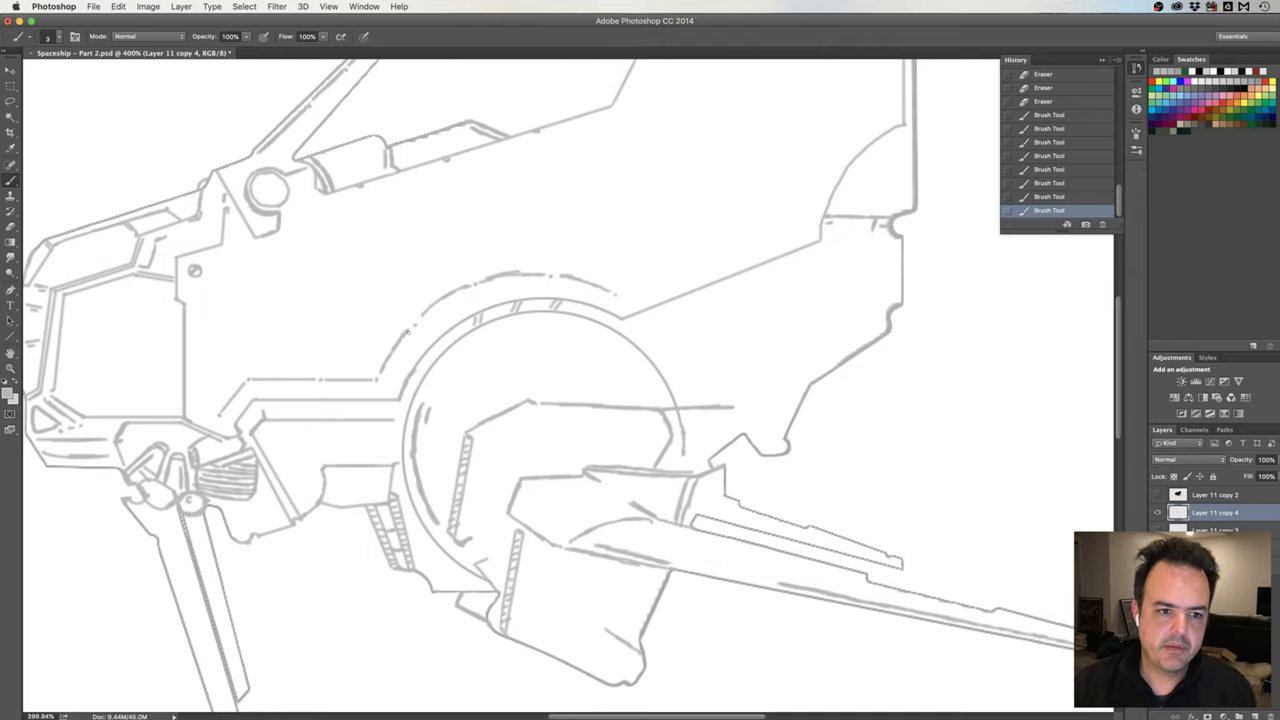
{"action": "key", "text": "e"}
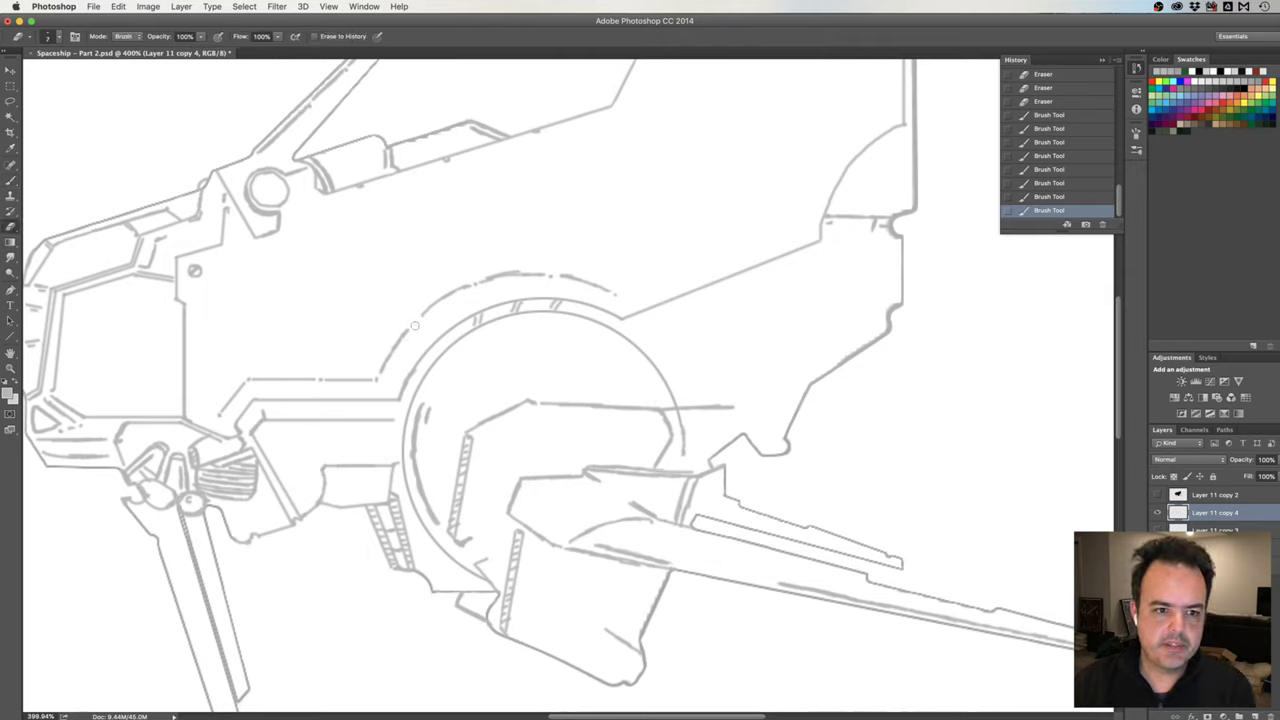
{"action": "left_click", "coordinate": [414, 325]}
Add tiny brush marks along the arc, undoing and redrawing one of them.
{"action": "key", "text": "b"}
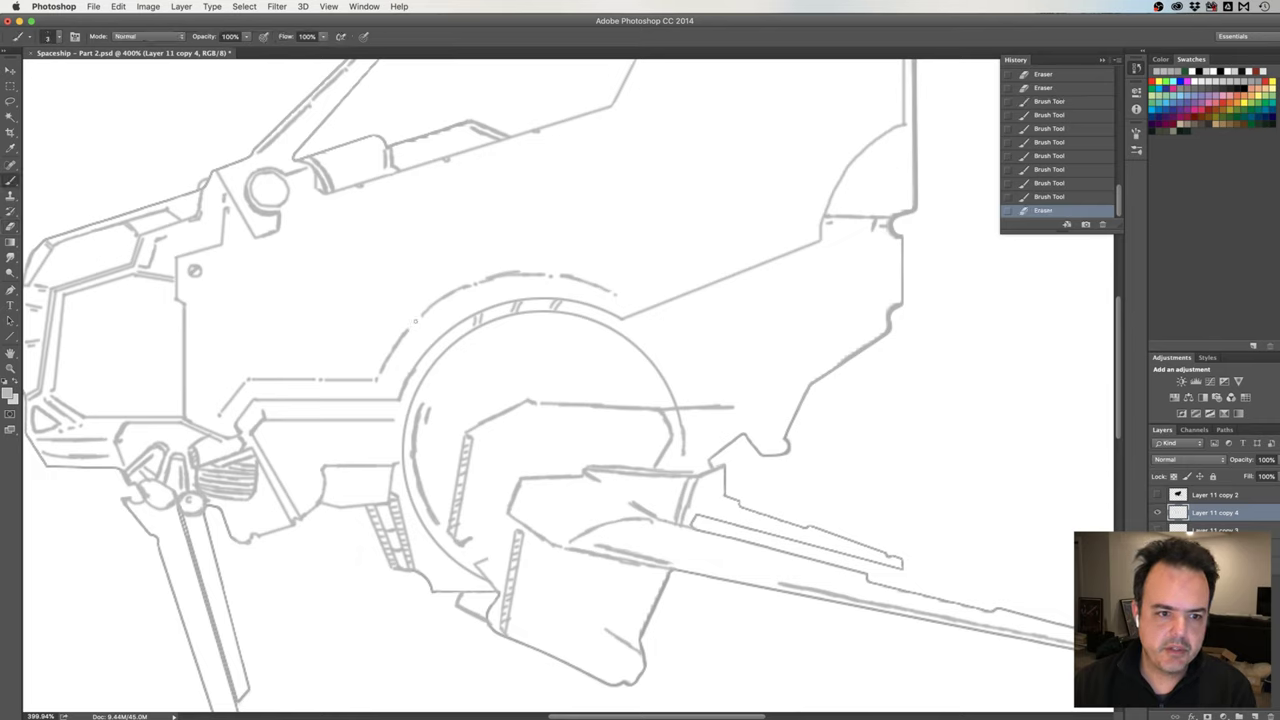
{"action": "left_click_drag", "start_coordinate": [411, 322], "coordinate": [419, 325]}
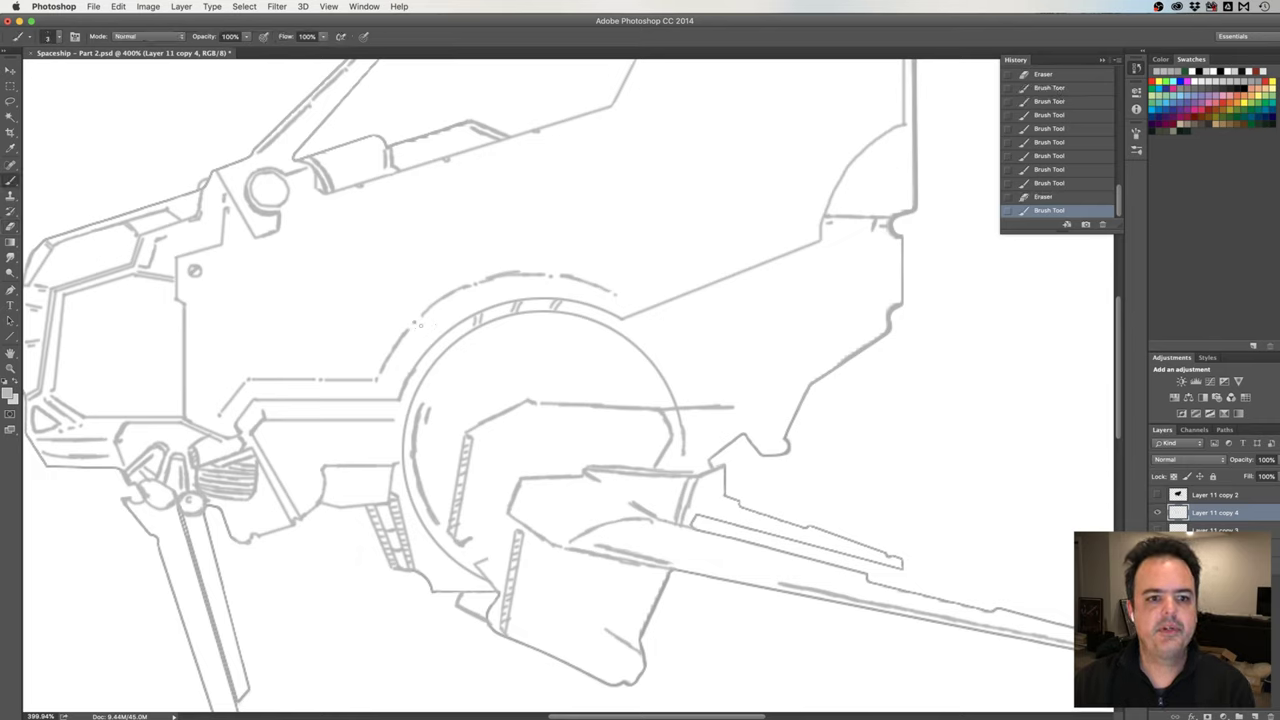
{"action": "left_click", "coordinate": [420, 317]}
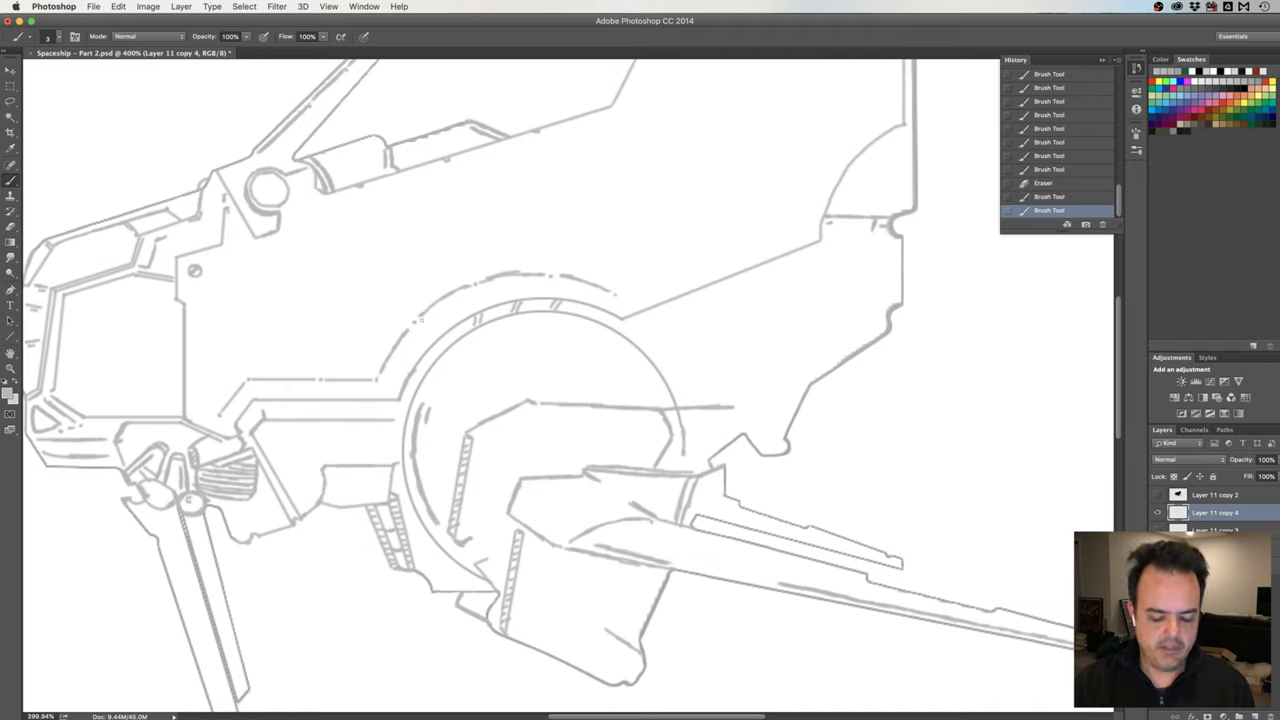
{"action": "key", "text": "ctrl+z"}
{"action": "left_click", "coordinate": [419, 317]}
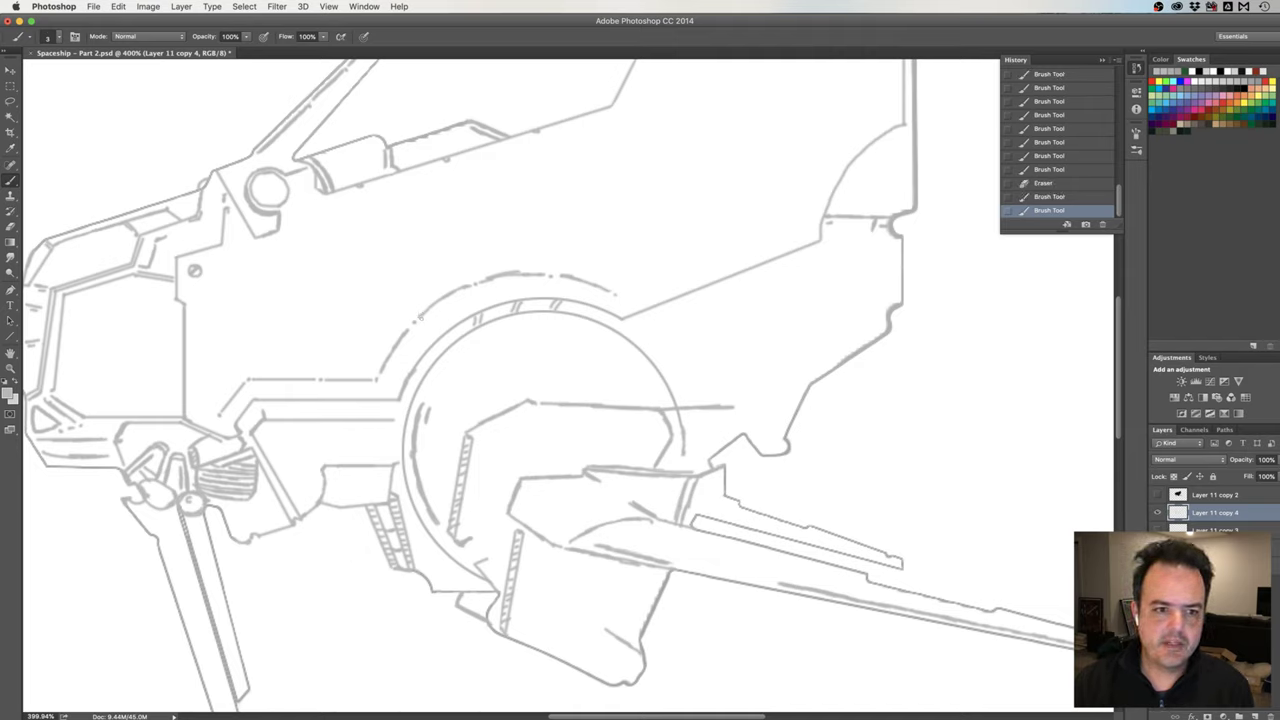
{"action": "left_click", "coordinate": [592, 272]}
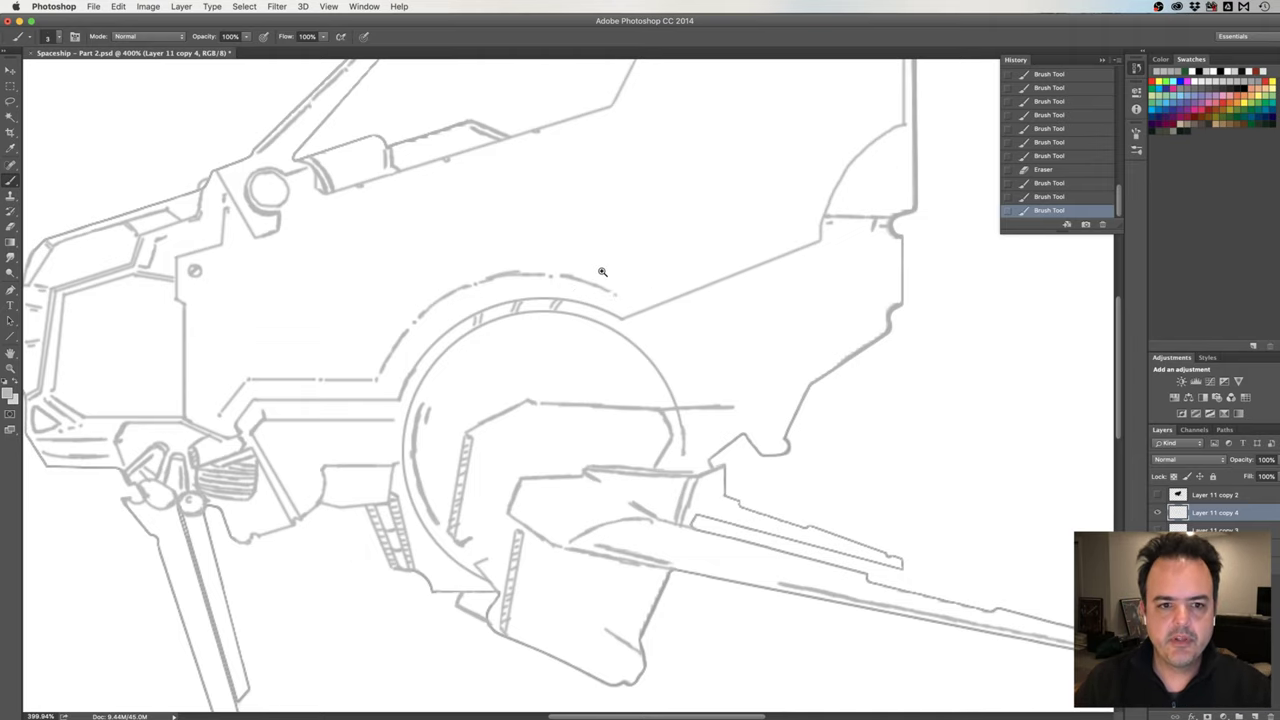
Zoom in on the upper arc and erase its right end in two passes.
{"action": "left_click", "coordinate": [606, 296], "text": "alt"}
{"action": "left_click_drag", "start_coordinate": [607, 287], "coordinate": [630, 259]}
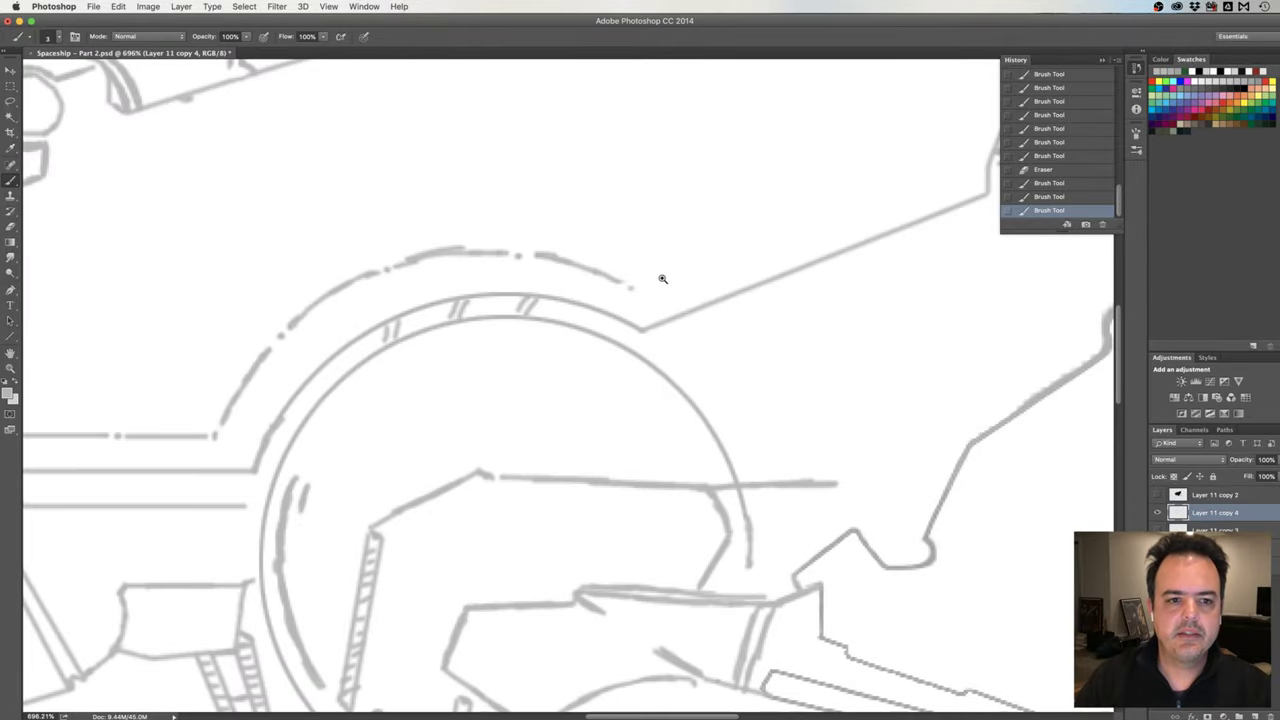
{"action": "key", "text": "e"}
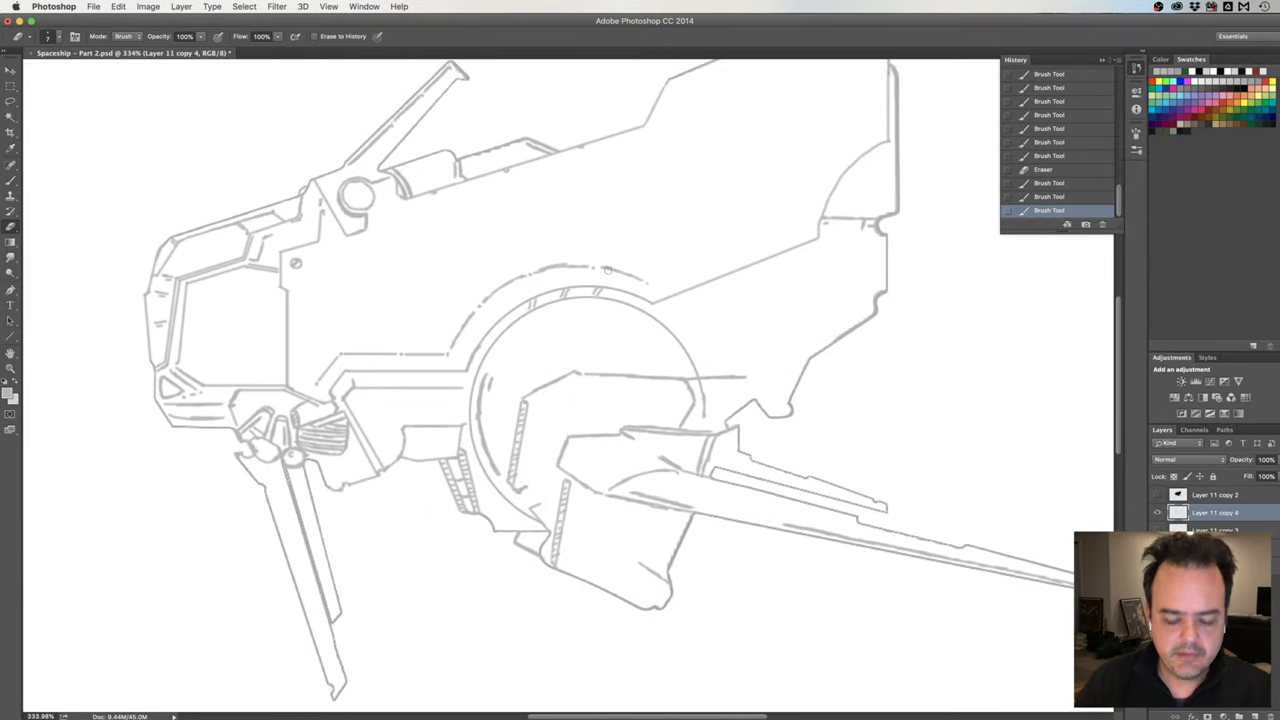
{"action": "left_click_drag", "start_coordinate": [631, 273], "coordinate": [599, 270]}
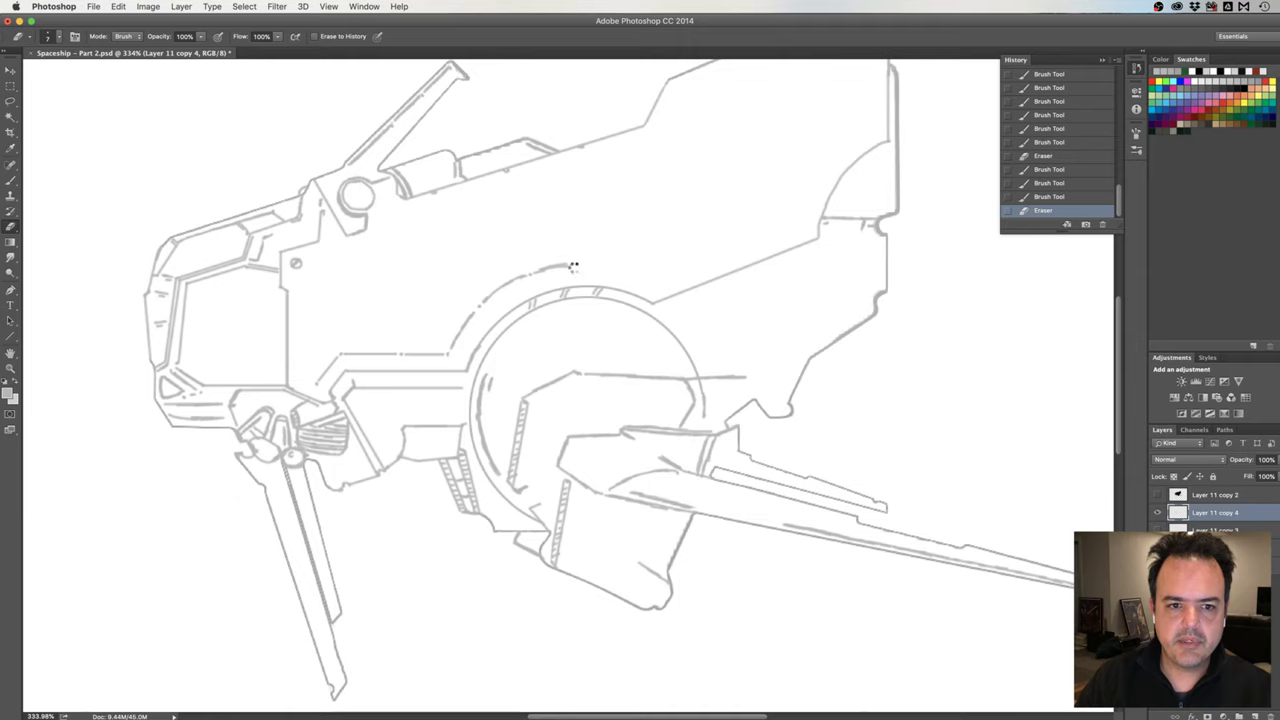
{"action": "left_click_drag", "start_coordinate": [578, 266], "coordinate": [568, 267]}
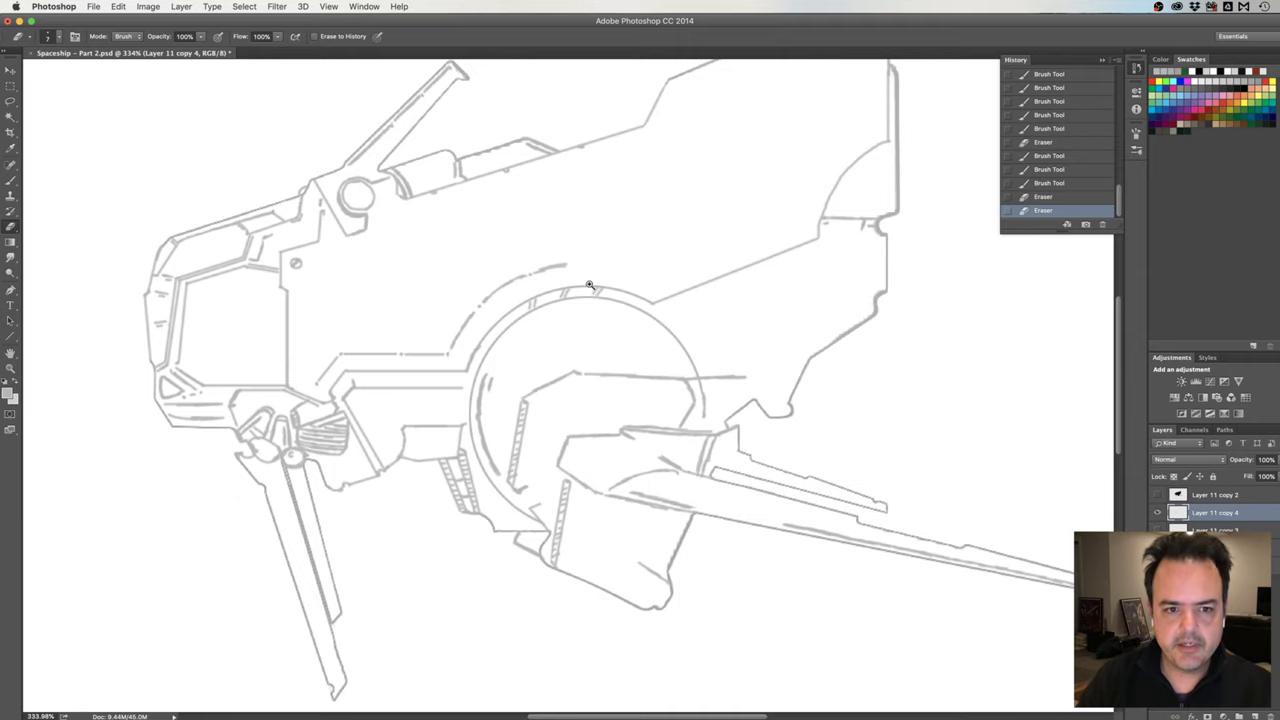
{"action": "scroll", "coordinate": [590, 285], "scroll_direction": "up", "scroll_amount": 2}
{"action": "scroll", "coordinate": [600, 275], "scroll_direction": "up", "scroll_amount": 2}
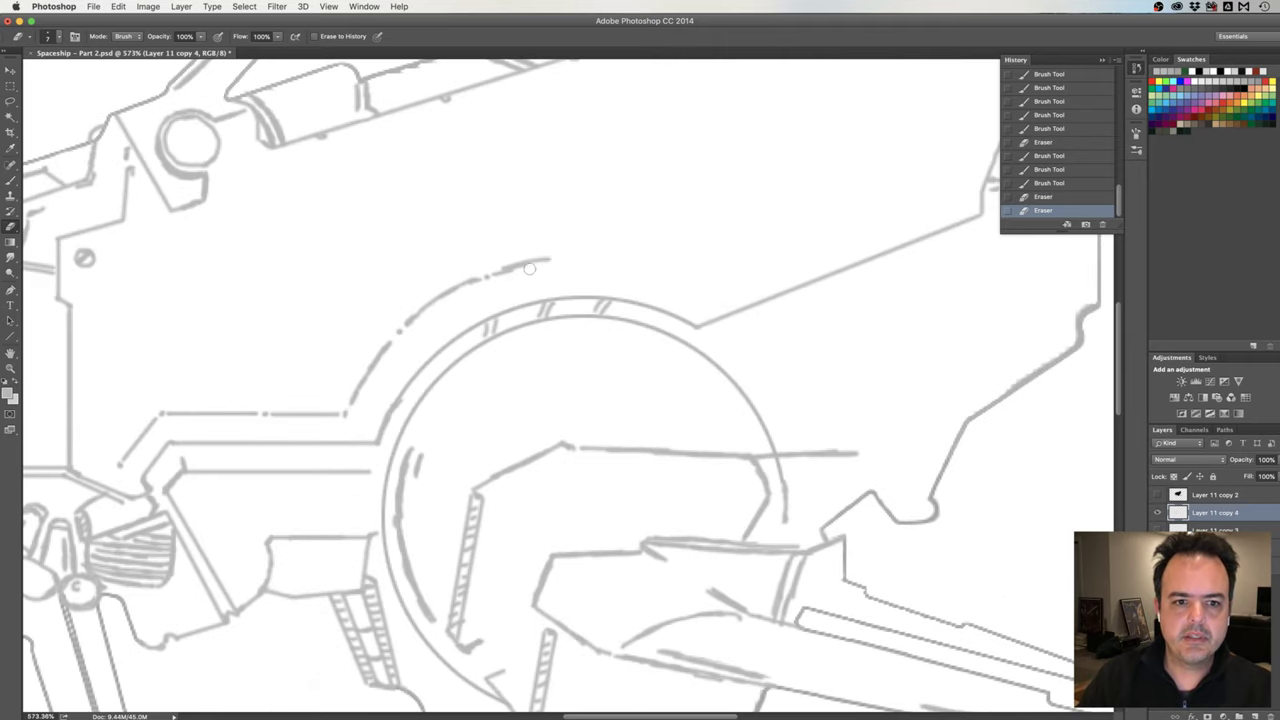
Trim the upper arc's uneven bits and paint it further right as a solid curve.
{"action": "mouse_move", "coordinate": [521, 271]}
{"action": "left_mouse_down"}
{"action": "mouse_move", "coordinate": [507, 277]}
{"action": "mouse_move", "coordinate": [600, 259]}
{"action": "left_mouse_up"}
{"action": "key", "text": "b"}
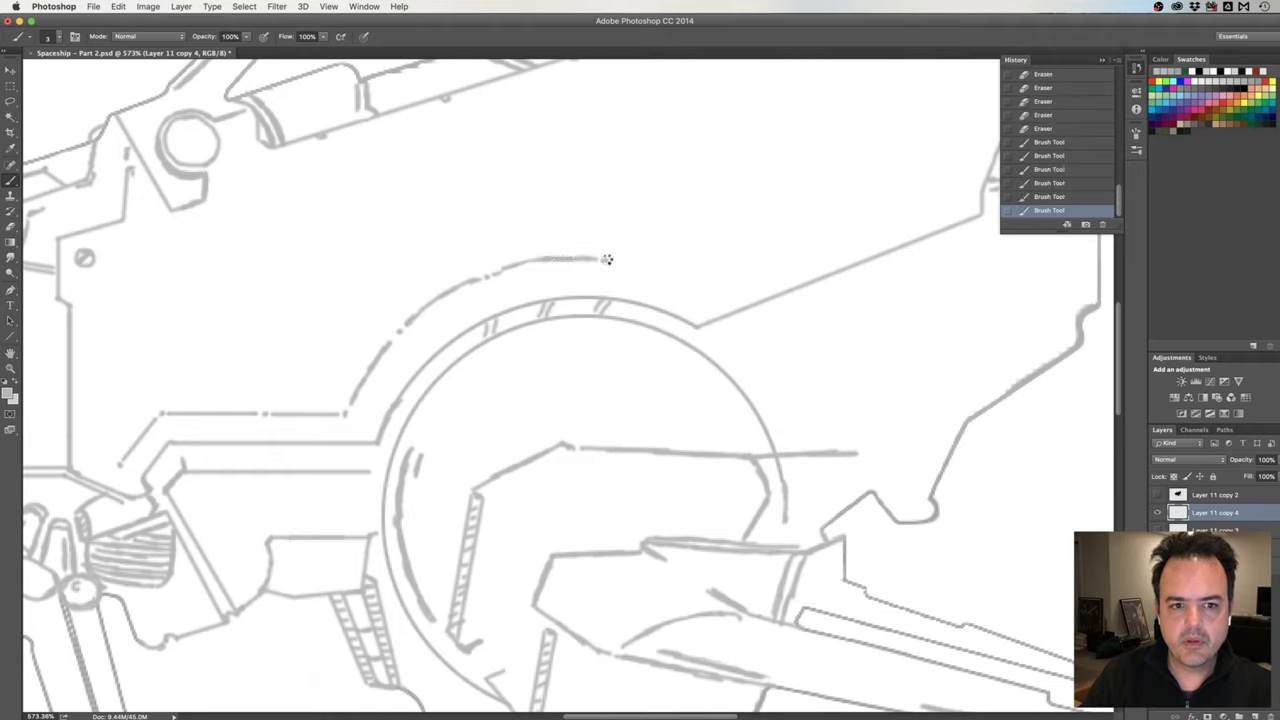
{"action": "left_click", "coordinate": [606, 259]}
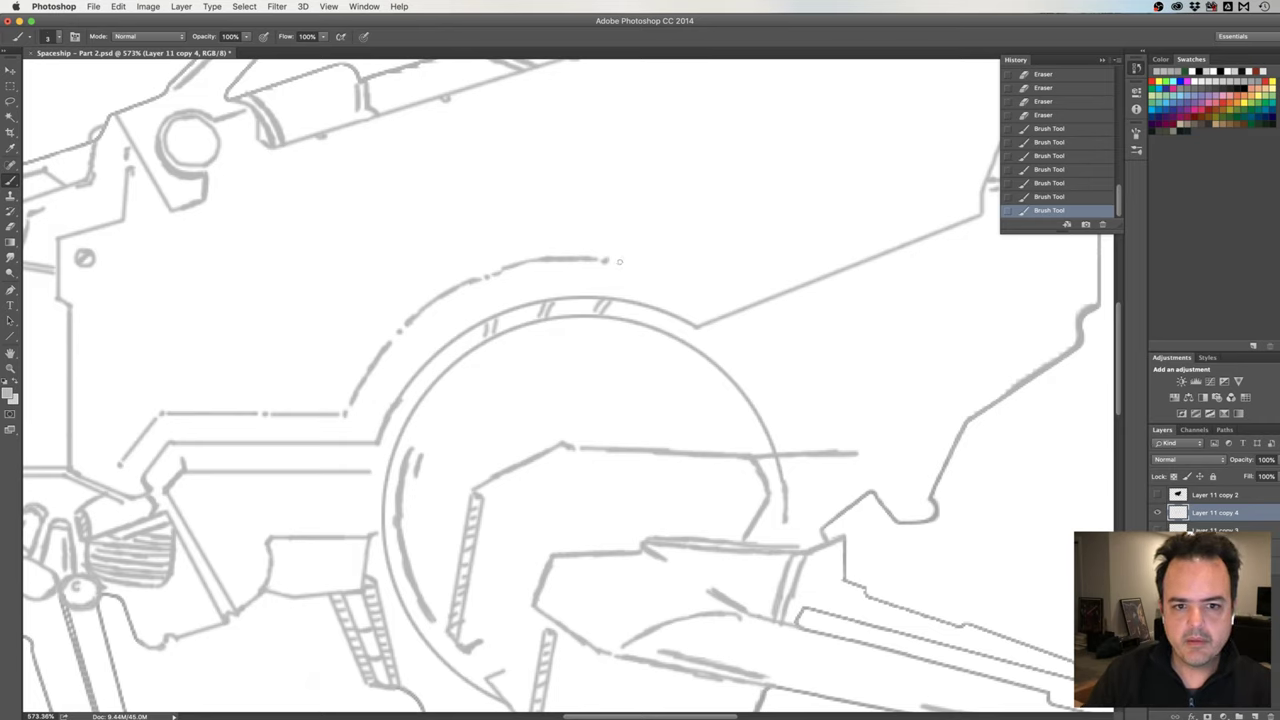
{"action": "left_click_drag", "start_coordinate": [613, 261], "coordinate": [675, 279]}
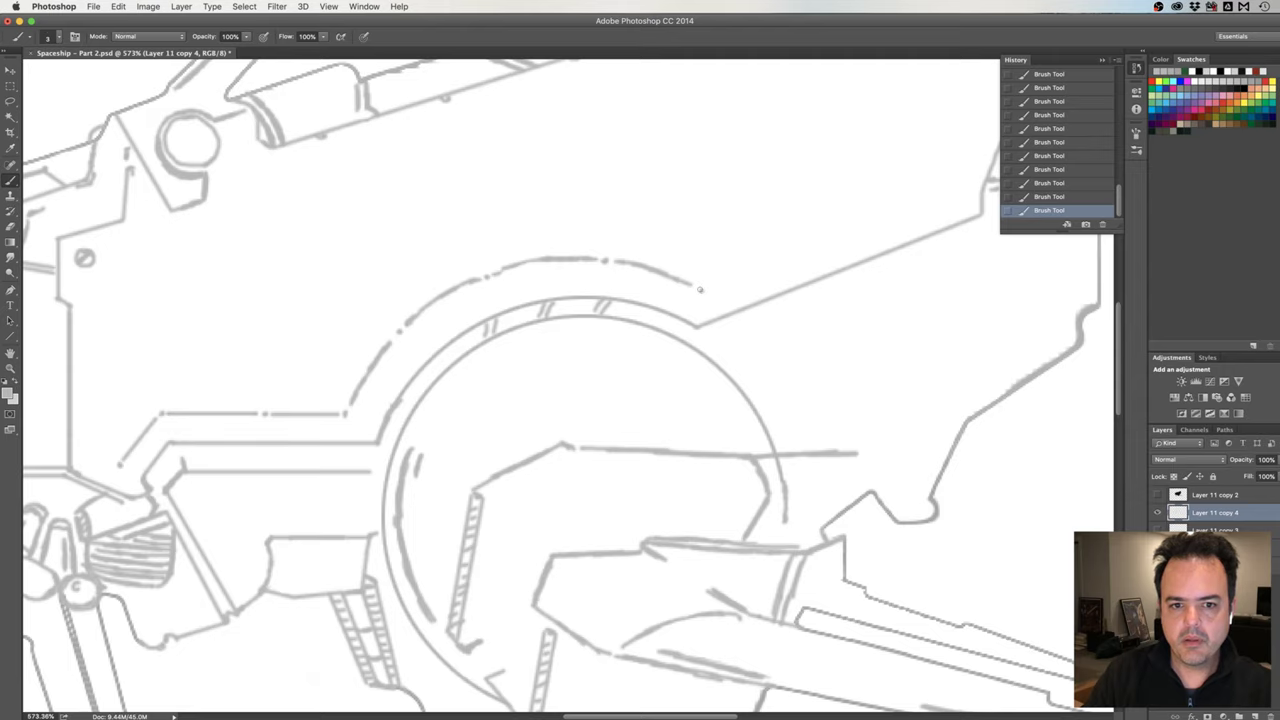
{"action": "mouse_move", "coordinate": [650, 279]}
{"action": "left_mouse_down"}
{"action": "mouse_move", "coordinate": [622, 286]}
{"action": "mouse_move", "coordinate": [646, 323]}
{"action": "left_mouse_up"}
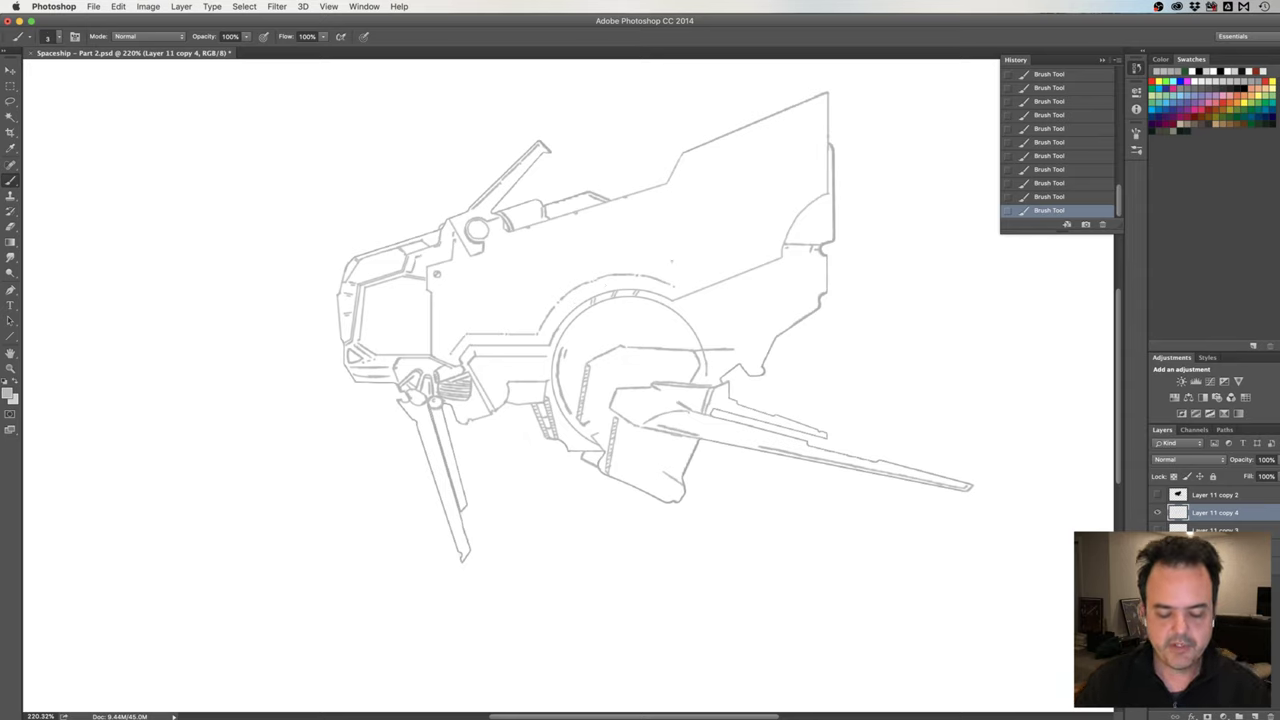
Flip the canvas to check the drawing, then paint dashed lines along the diagonal hull edge.
{"action": "key", "text": "ctrl+shift+h"}
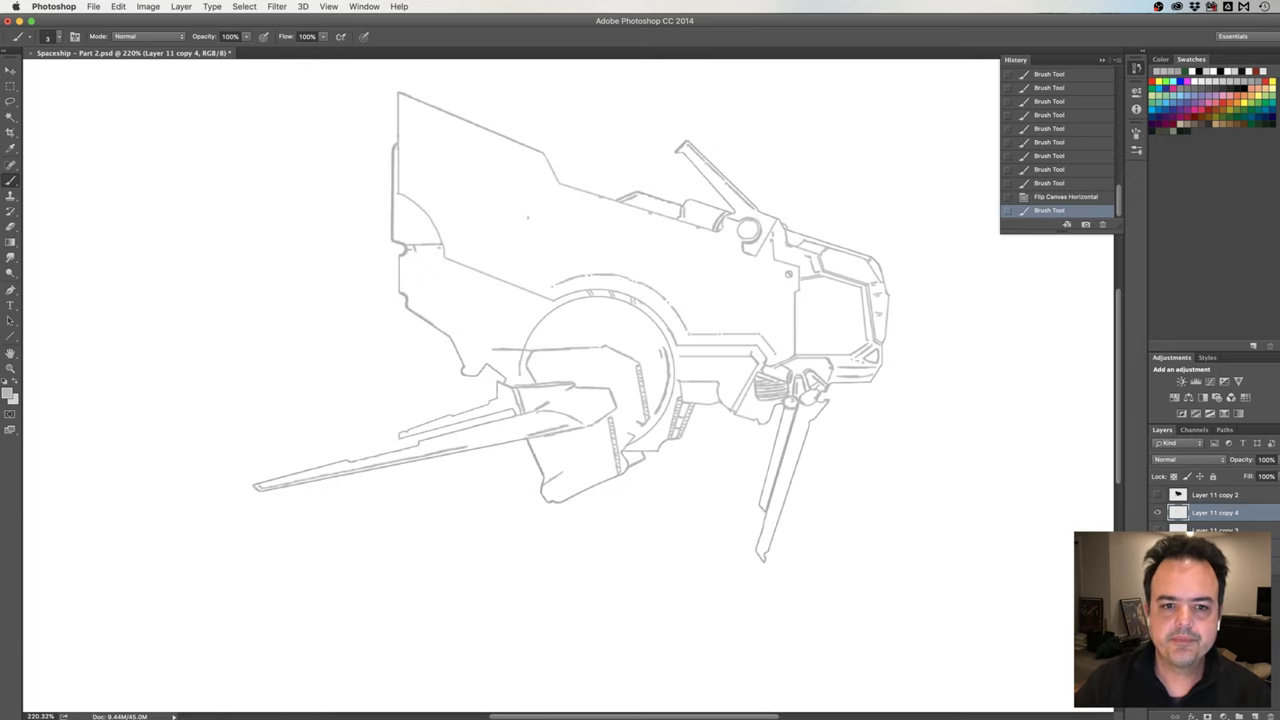
{"action": "left_click", "coordinate": [587, 288], "text": "ctrl"}
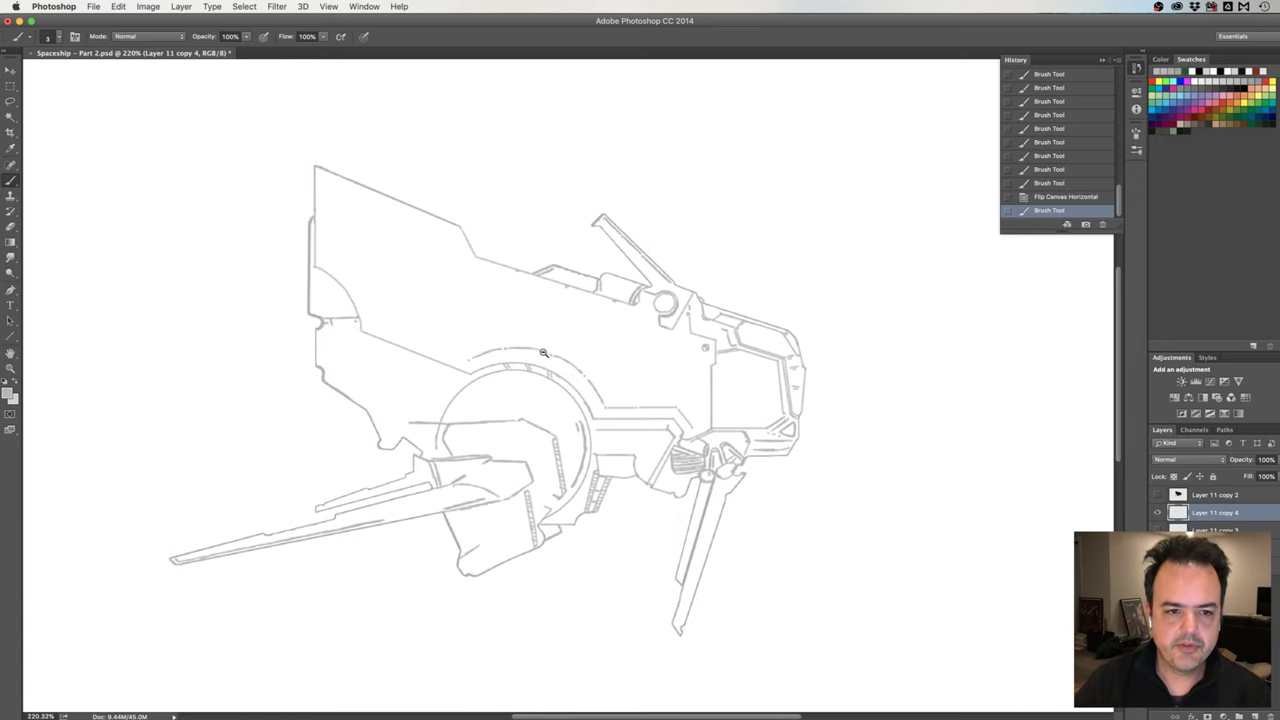
{"action": "left_click", "coordinate": [543, 349], "text": "ctrl"}
{"action": "left_click_drag", "start_coordinate": [563, 355], "coordinate": [543, 368]}
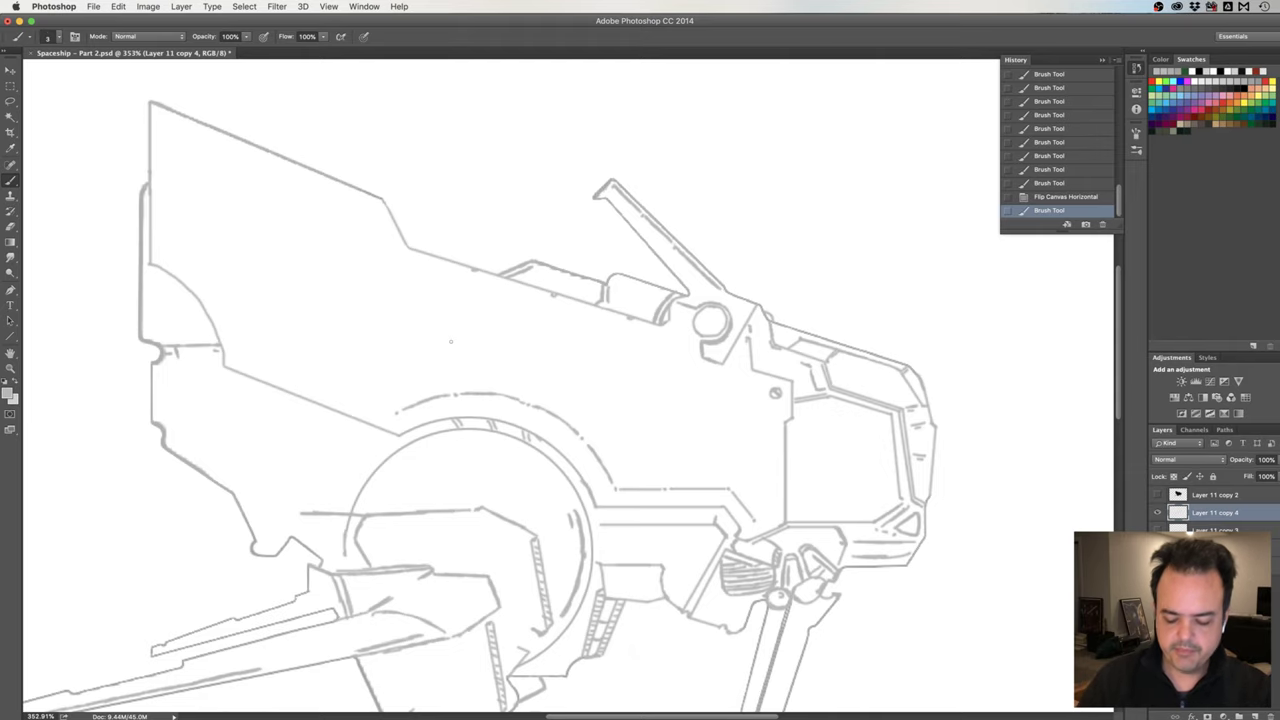
{"action": "key", "text": "super+shift+h"}
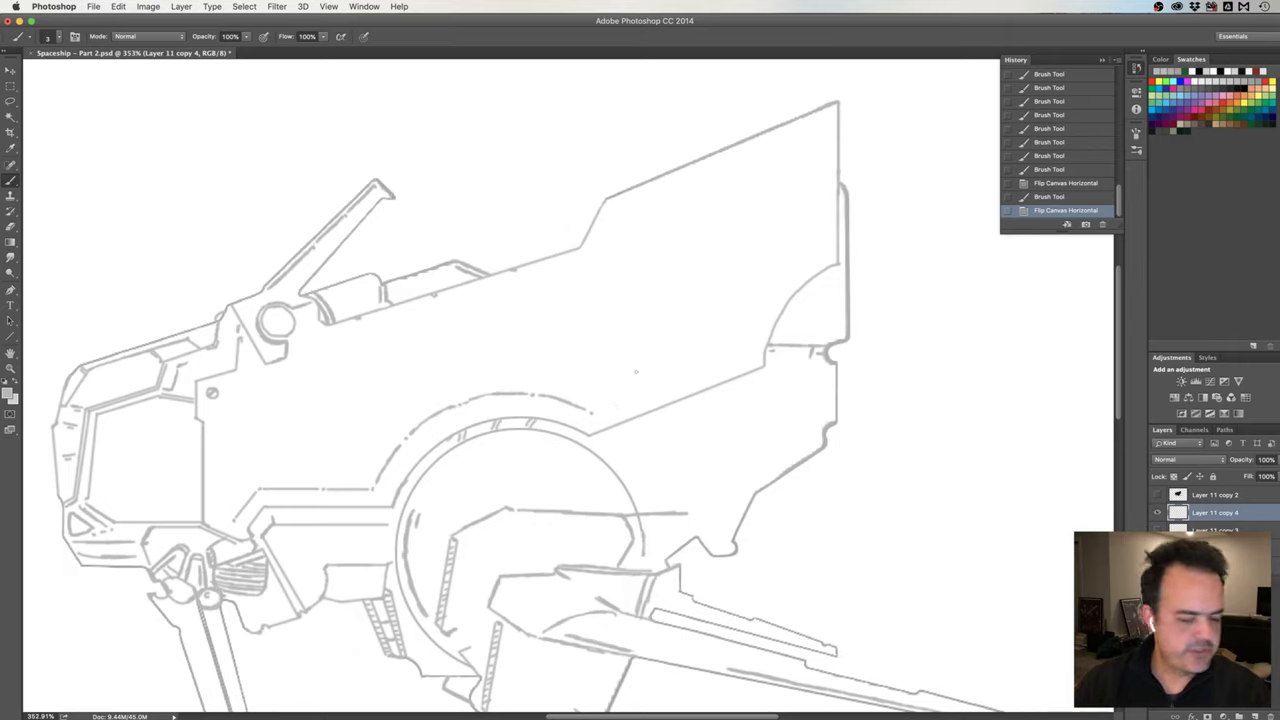
{"action": "left_click_drag", "start_coordinate": [596, 410], "coordinate": [682, 378]}
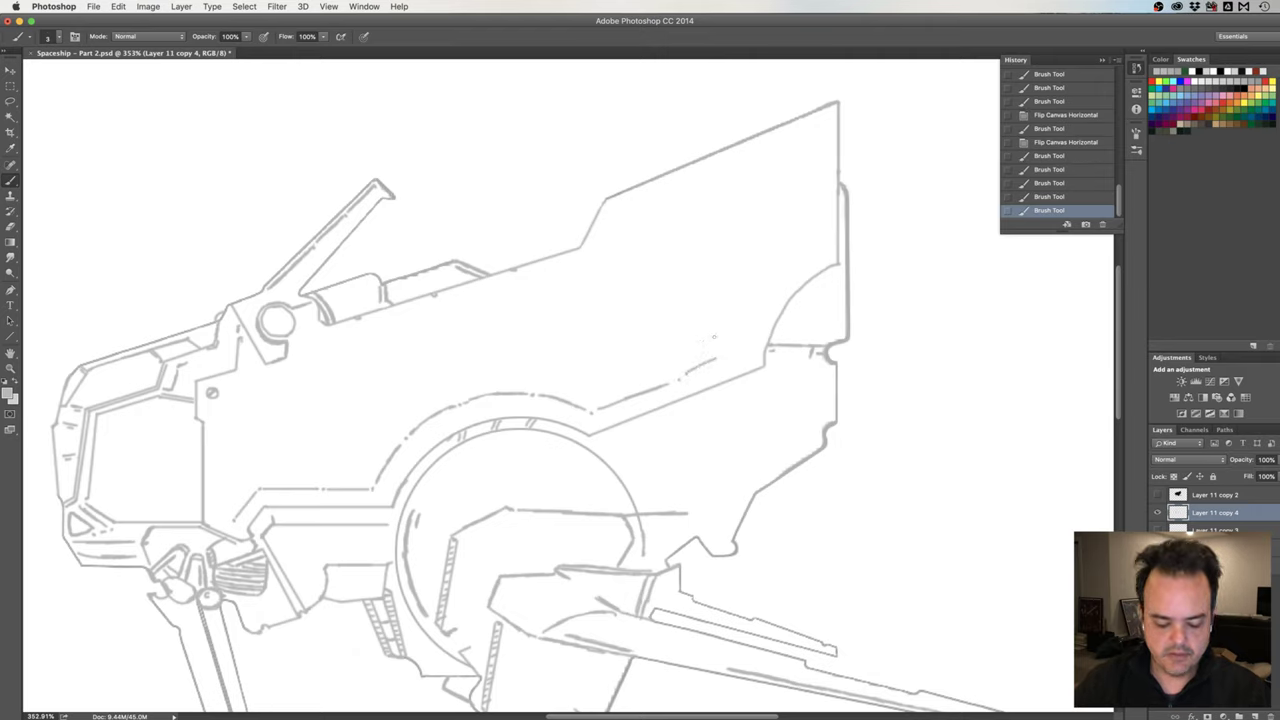
{"action": "left_click_drag", "start_coordinate": [684, 377], "coordinate": [748, 351]}
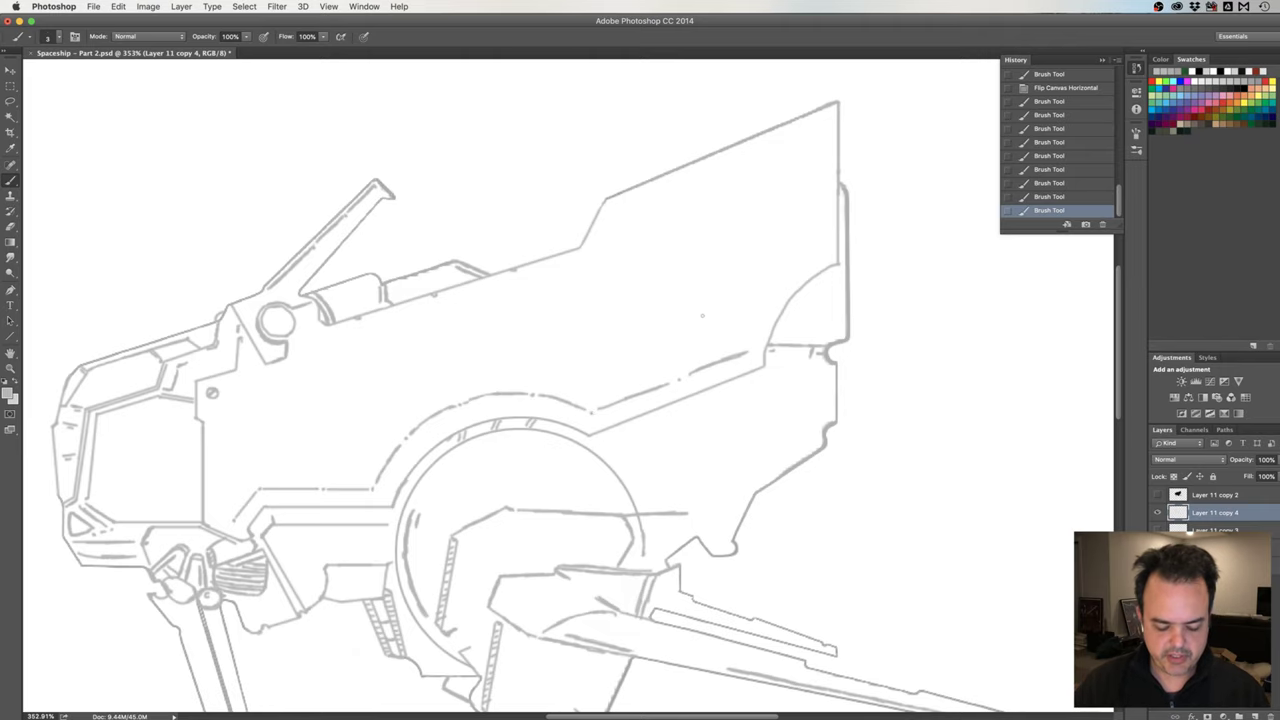
Mirror the view, reposition over the upper hull, and dab tiny detail marks onto it.
{"action": "key", "text": "h"}
{"action": "left_click", "coordinate": [391, 357]}
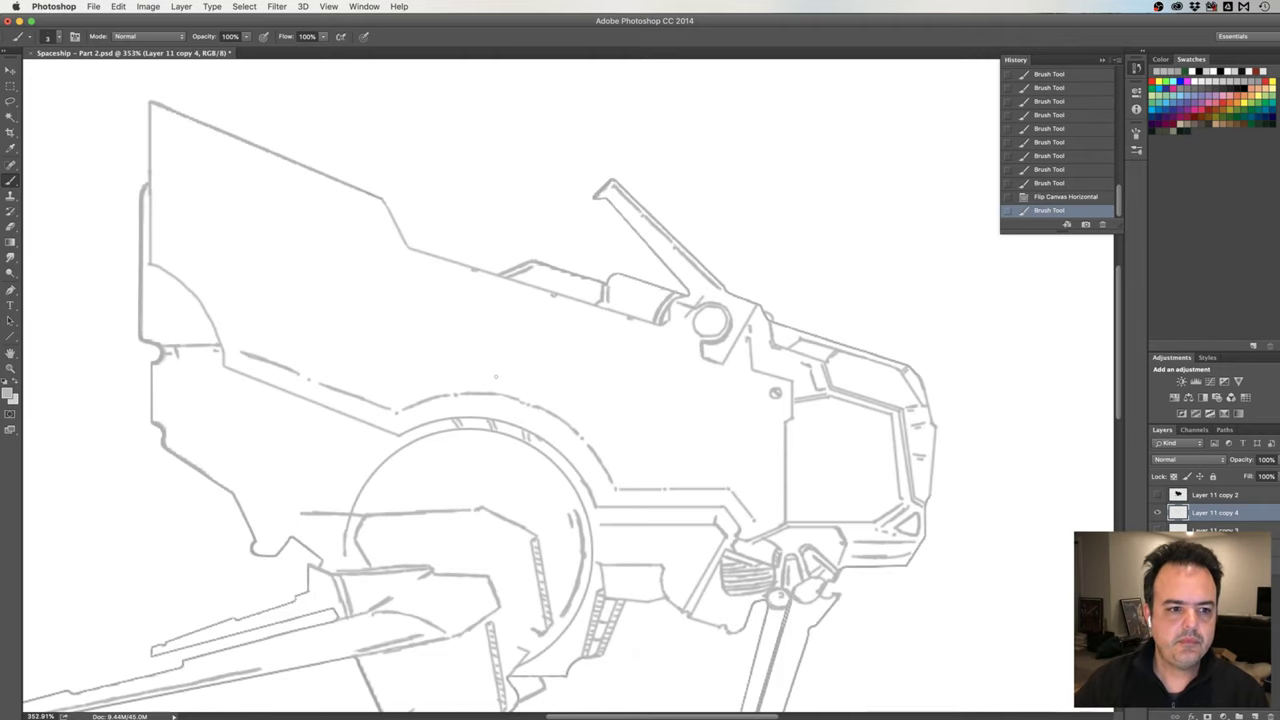
{"action": "left_click_drag", "start_coordinate": [388, 349], "coordinate": [433, 356]}
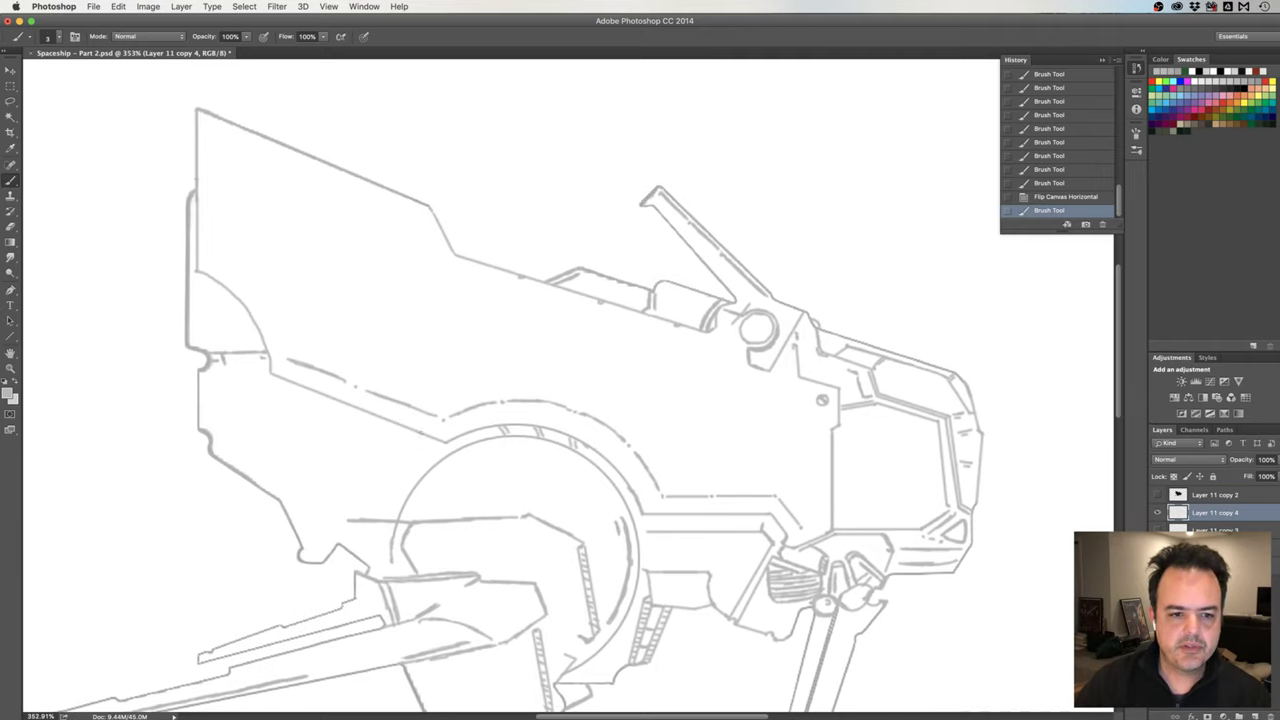
{"action": "left_click", "coordinate": [420, 438]}
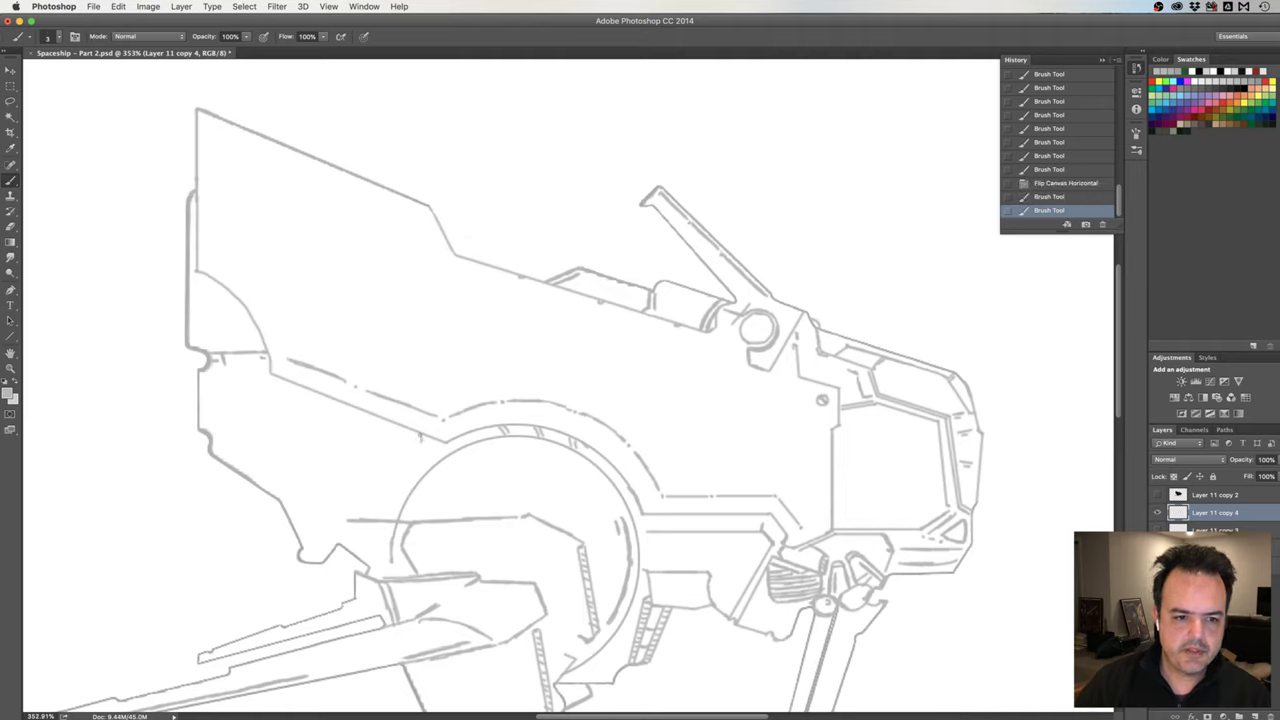
{"action": "left_click", "coordinate": [422, 452]}
{"action": "left_click_drag", "start_coordinate": [418, 446], "coordinate": [436, 450]}
{"action": "left_click", "coordinate": [430, 447]}
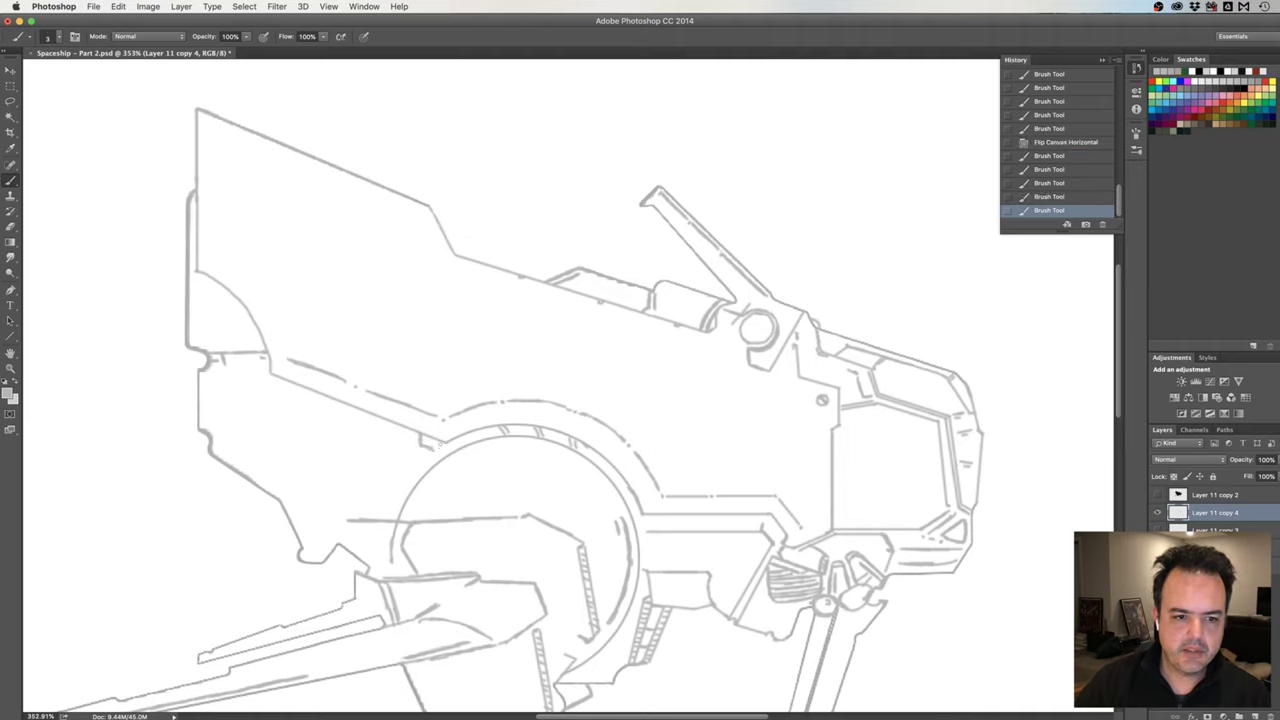
{"action": "left_click", "coordinate": [432, 447]}
{"action": "left_click", "coordinate": [430, 445]}
{"action": "left_click", "coordinate": [430, 435]}
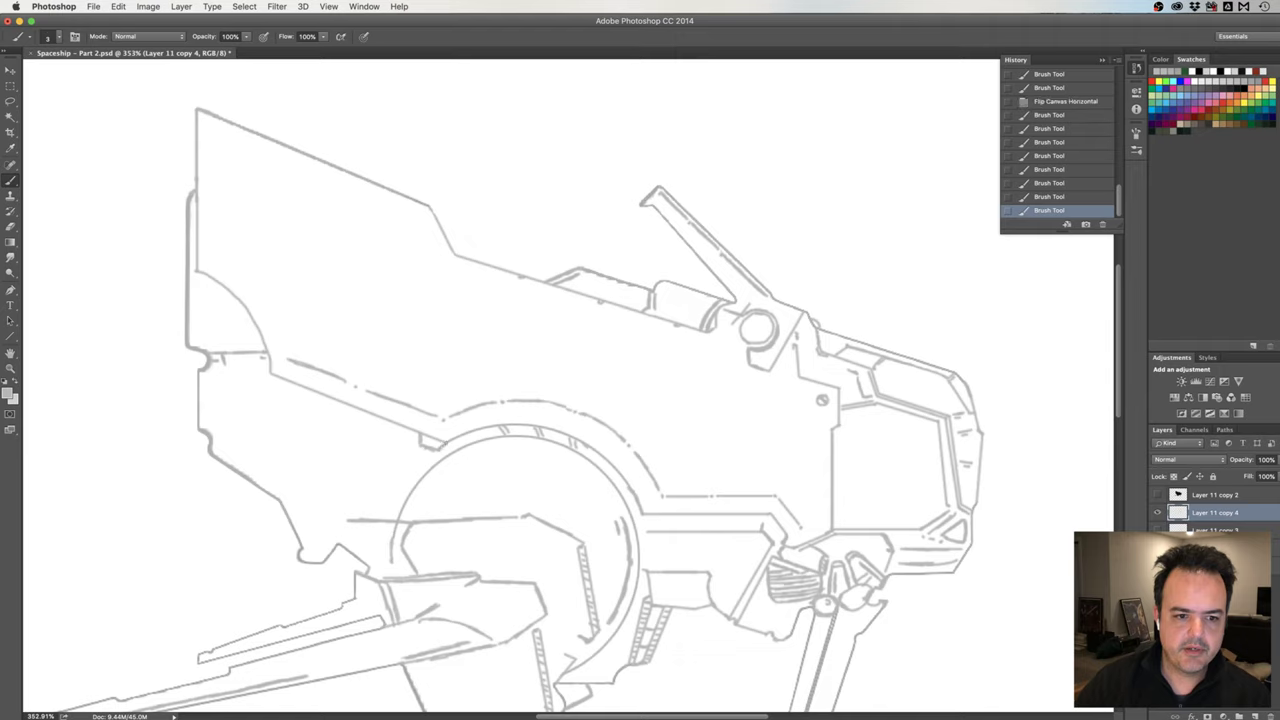
{"action": "left_click", "coordinate": [430, 423]}
Erase the small stray hull marks, the curved line near the rear, and the fin's left-edge mark.
{"action": "key", "text": "e"}
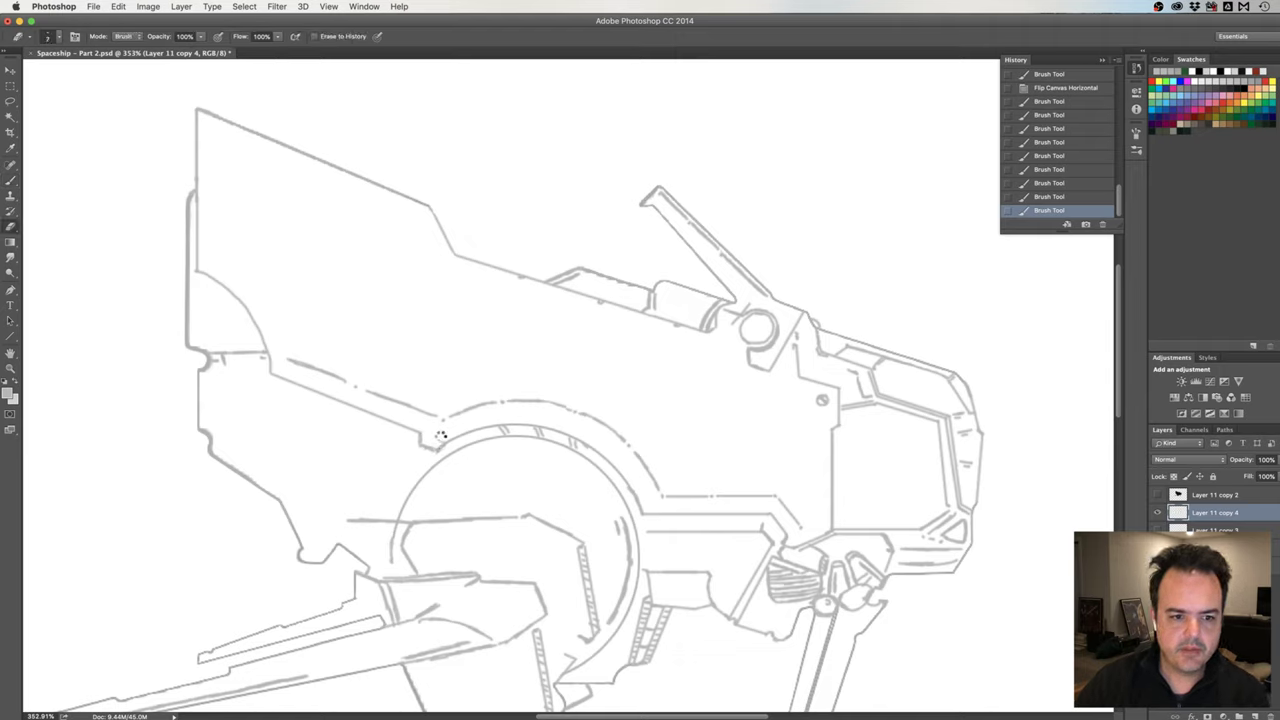
{"action": "left_click_drag", "start_coordinate": [437, 437], "coordinate": [441, 439]}
{"action": "left_click", "coordinate": [438, 440]}
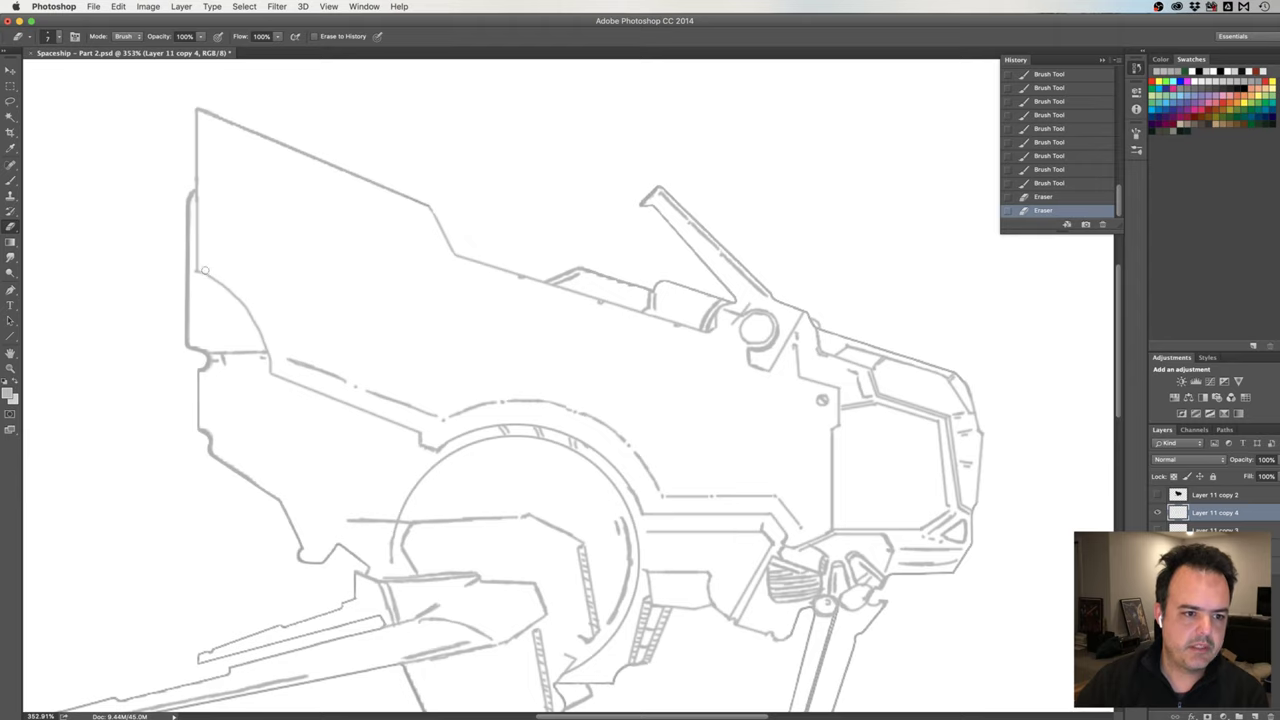
{"action": "mouse_move", "coordinate": [199, 274]}
{"action": "left_mouse_down"}
{"action": "mouse_move", "coordinate": [248, 312]}
{"action": "mouse_move", "coordinate": [270, 370]}
{"action": "left_mouse_up"}
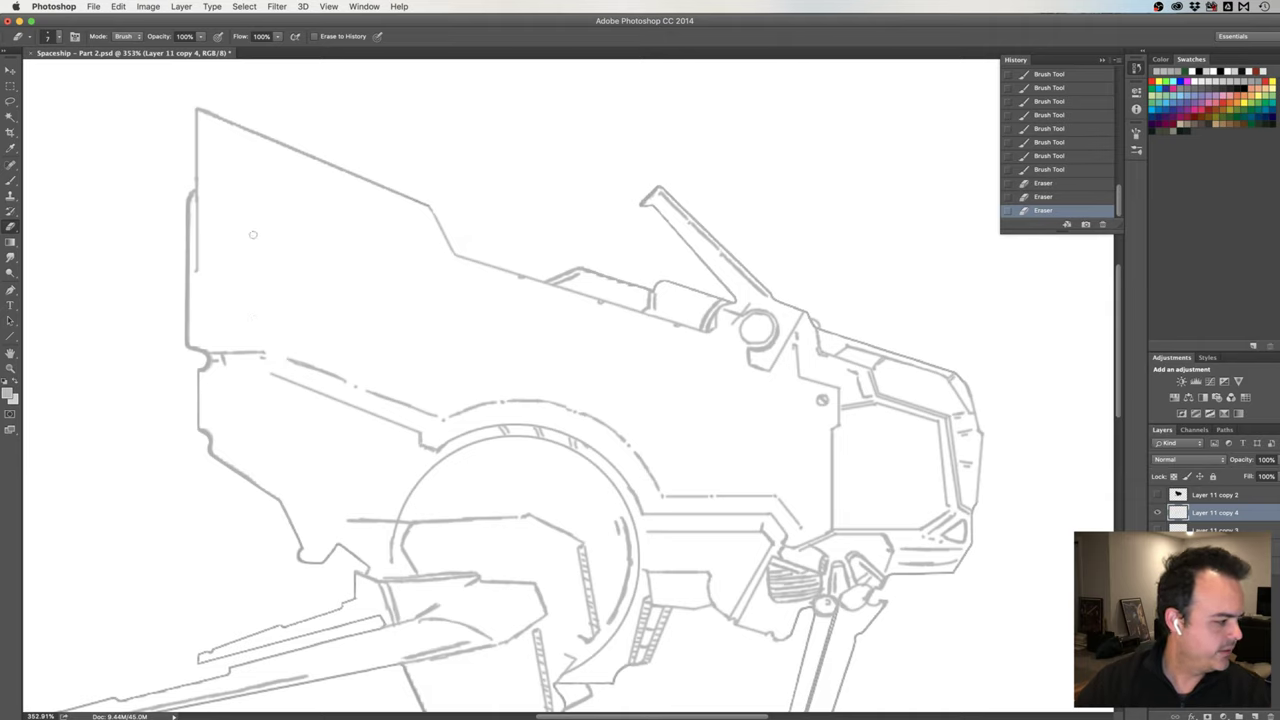
{"action": "key", "text": "b"}
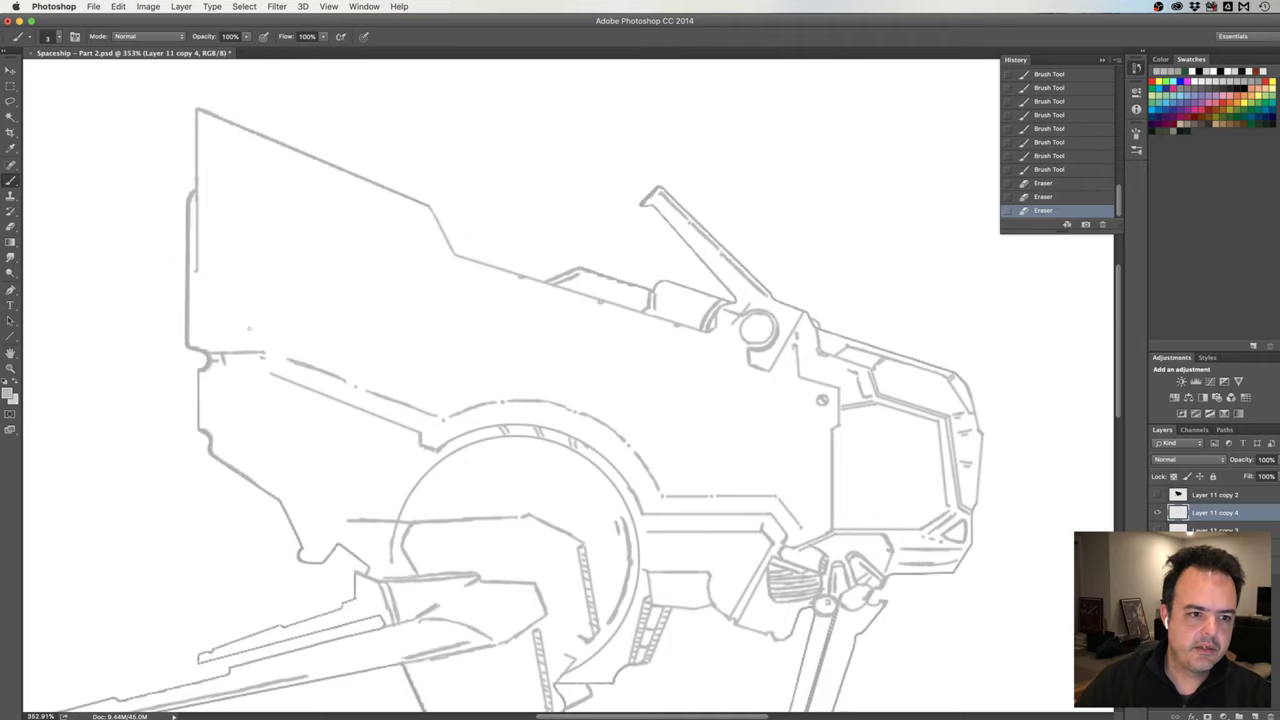
{"action": "key", "text": "e"}
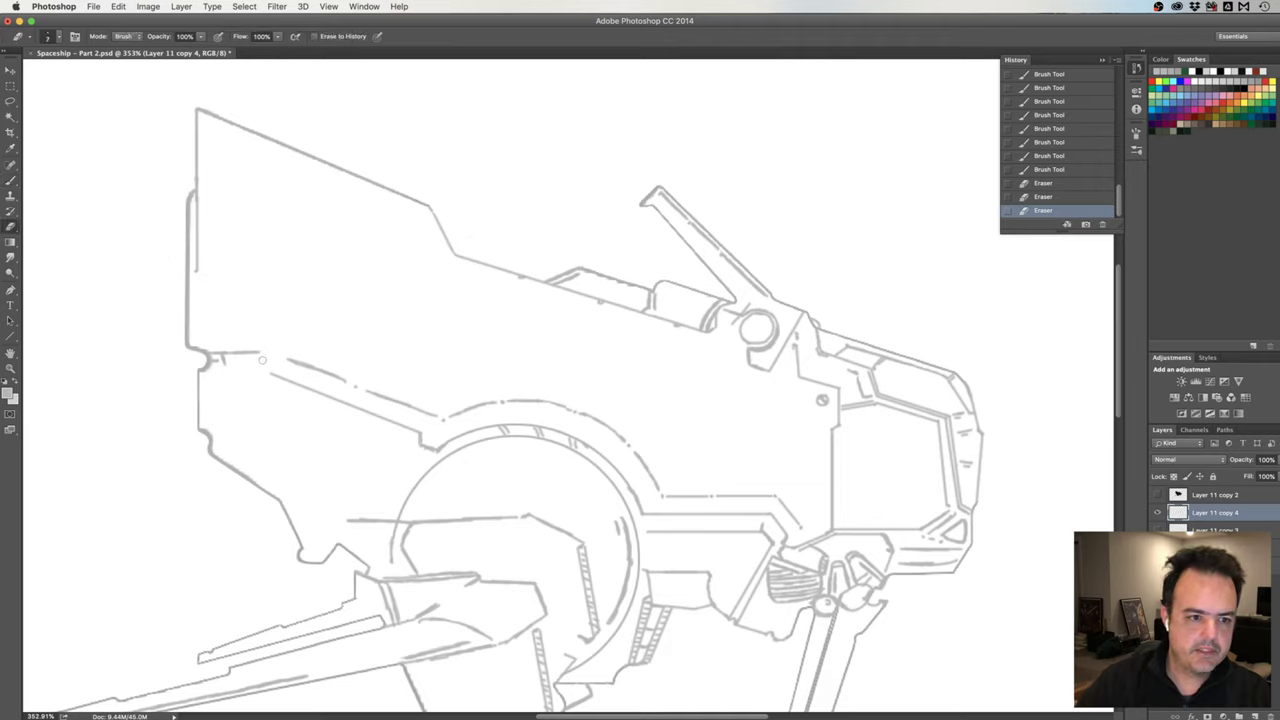
{"action": "left_click_drag", "start_coordinate": [256, 358], "coordinate": [250, 351]}
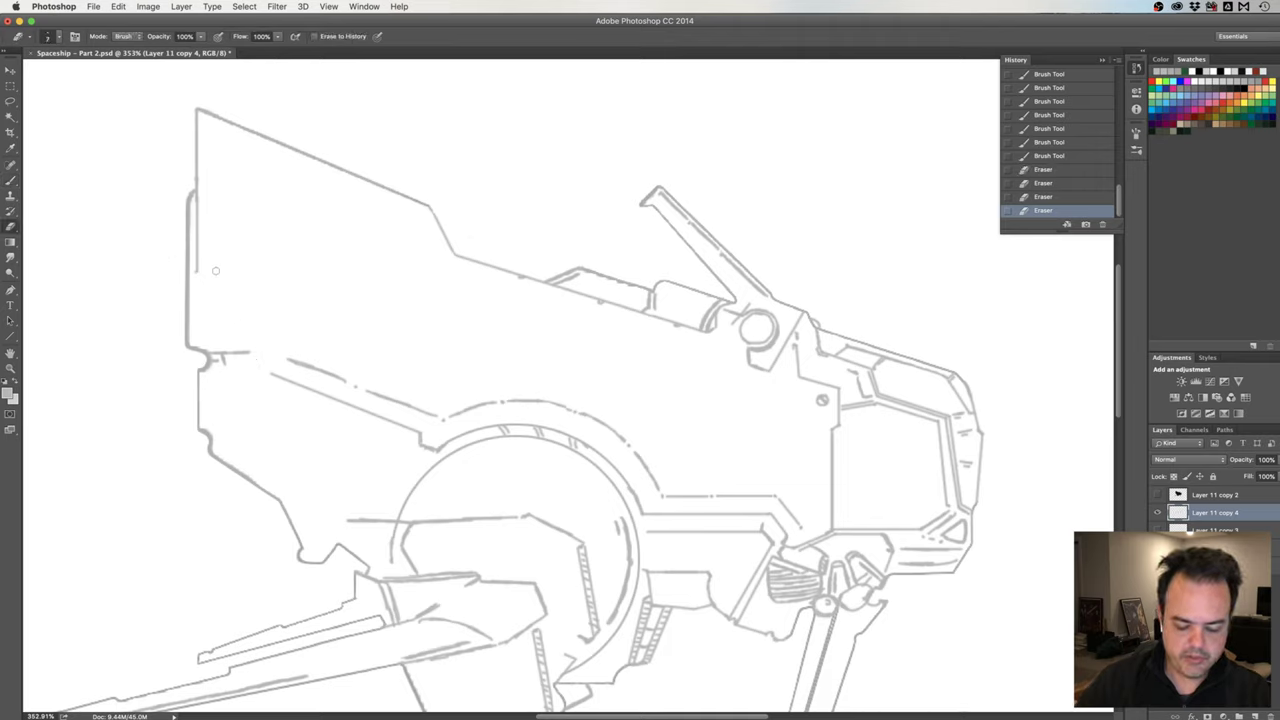
Draw a straight diagonal line below the upper fin and dab in a small notch.
{"action": "key", "text": "b"}
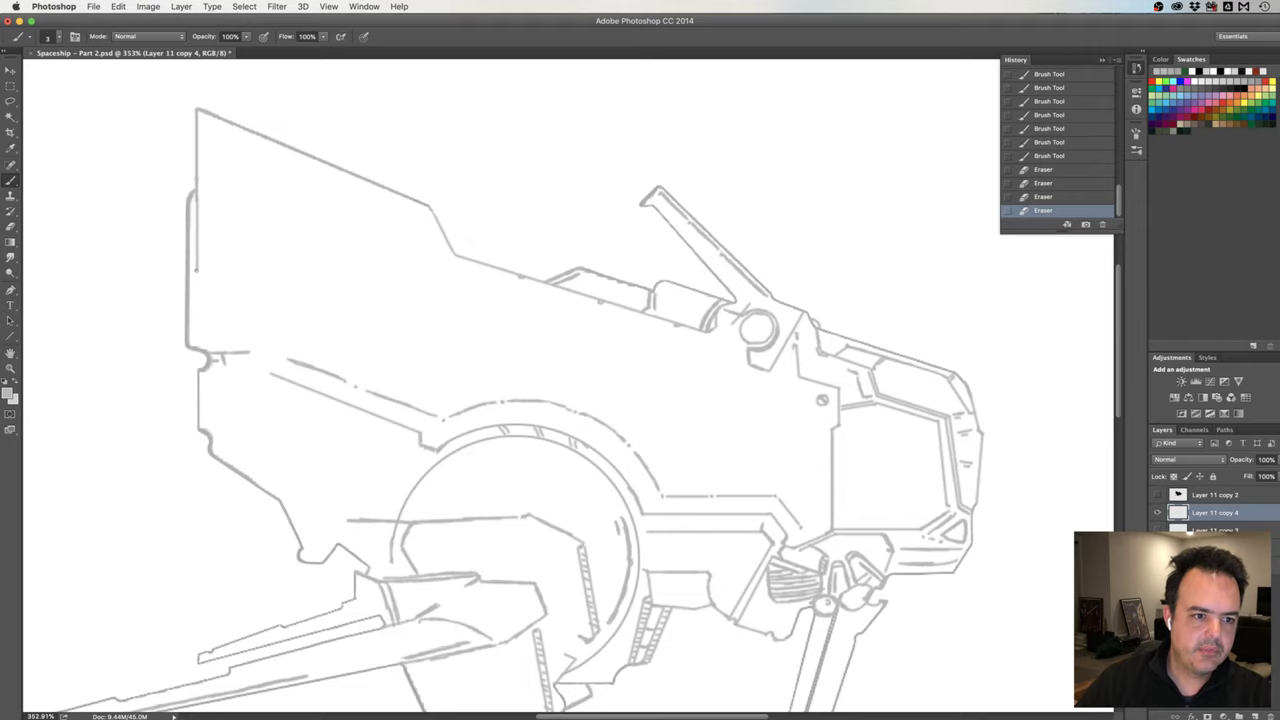
{"action": "left_click_drag", "start_coordinate": [196, 262], "coordinate": [198, 277]}
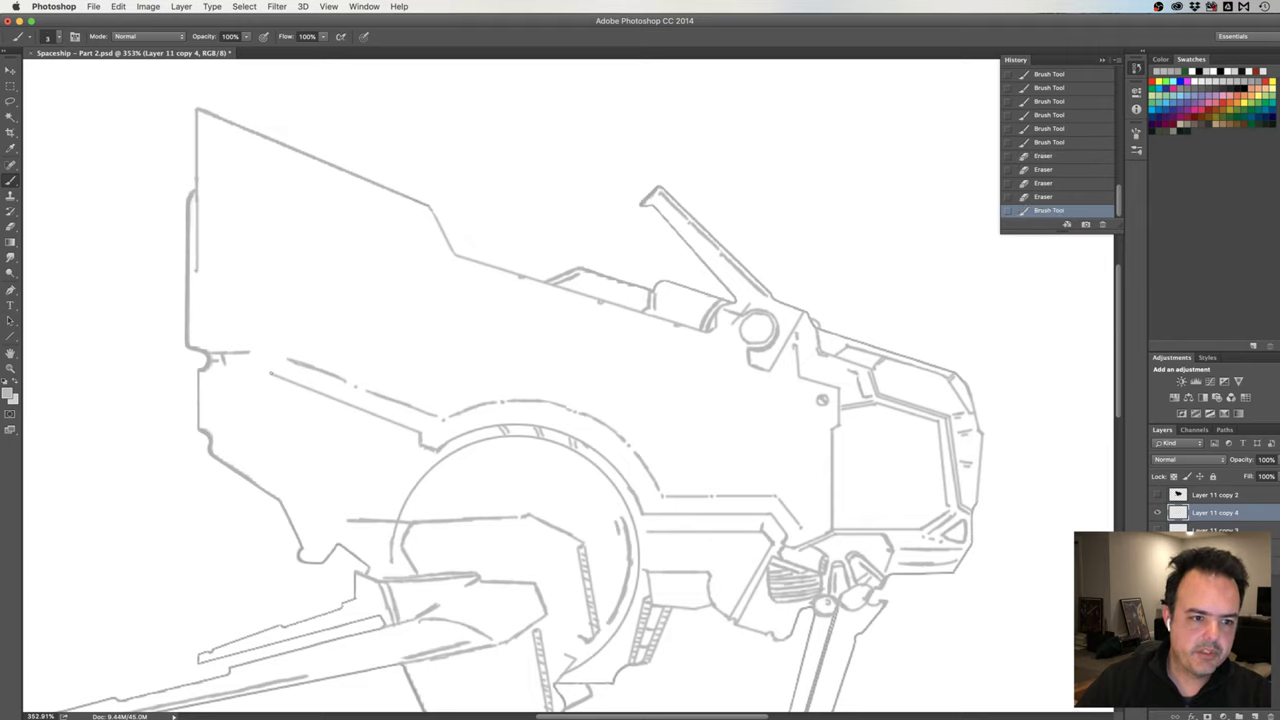
{"action": "left_click", "coordinate": [270, 374], "text": "shift"}
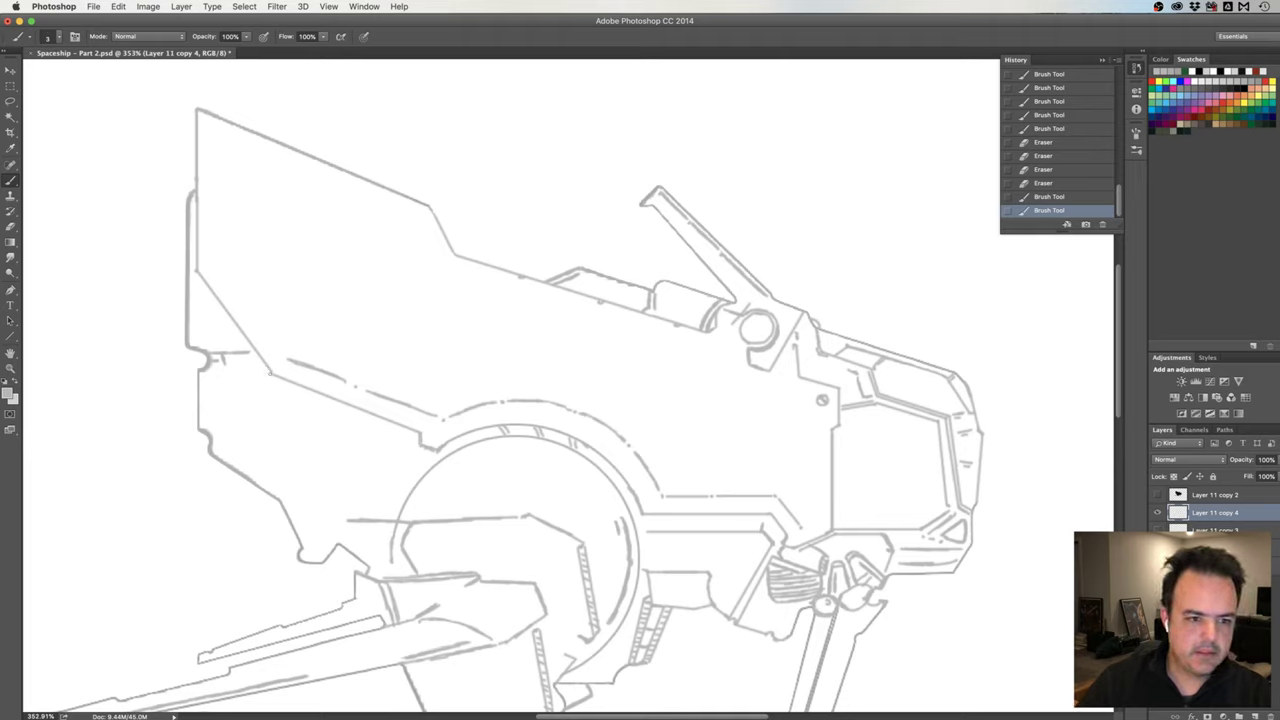
{"action": "left_click", "coordinate": [265, 379]}
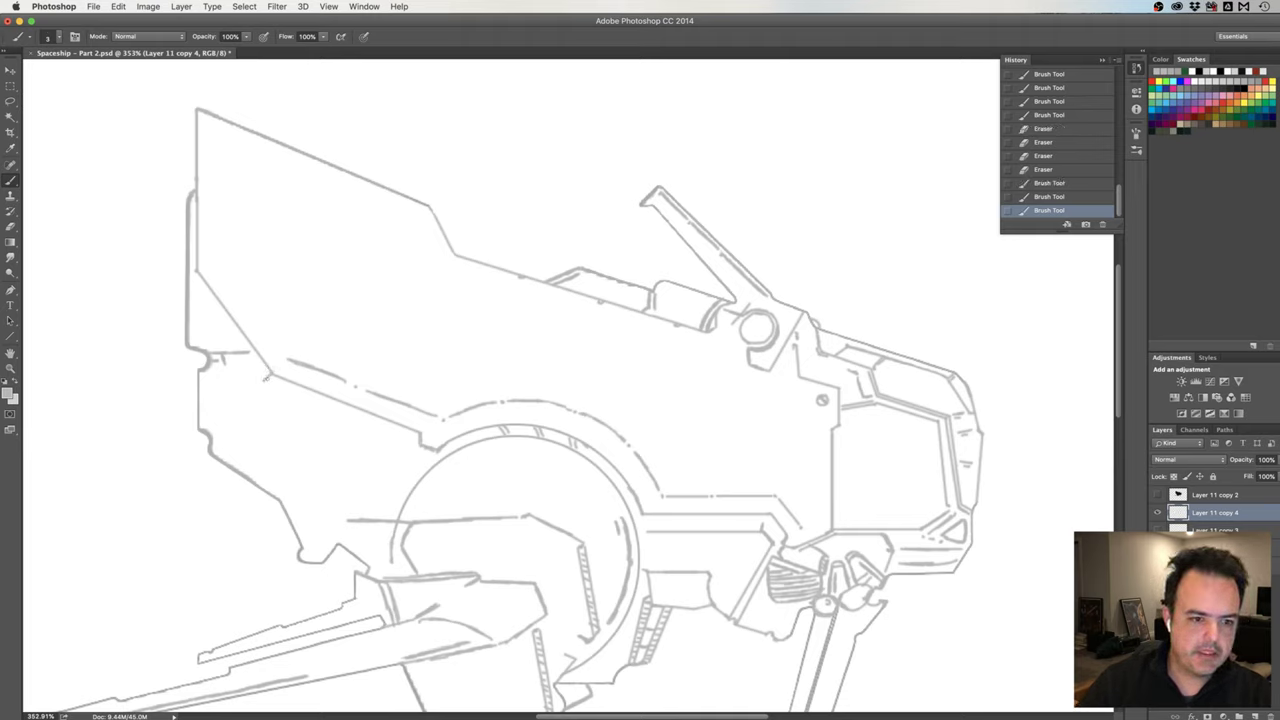
{"action": "left_click", "coordinate": [265, 384]}
{"action": "left_click", "coordinate": [266, 381]}
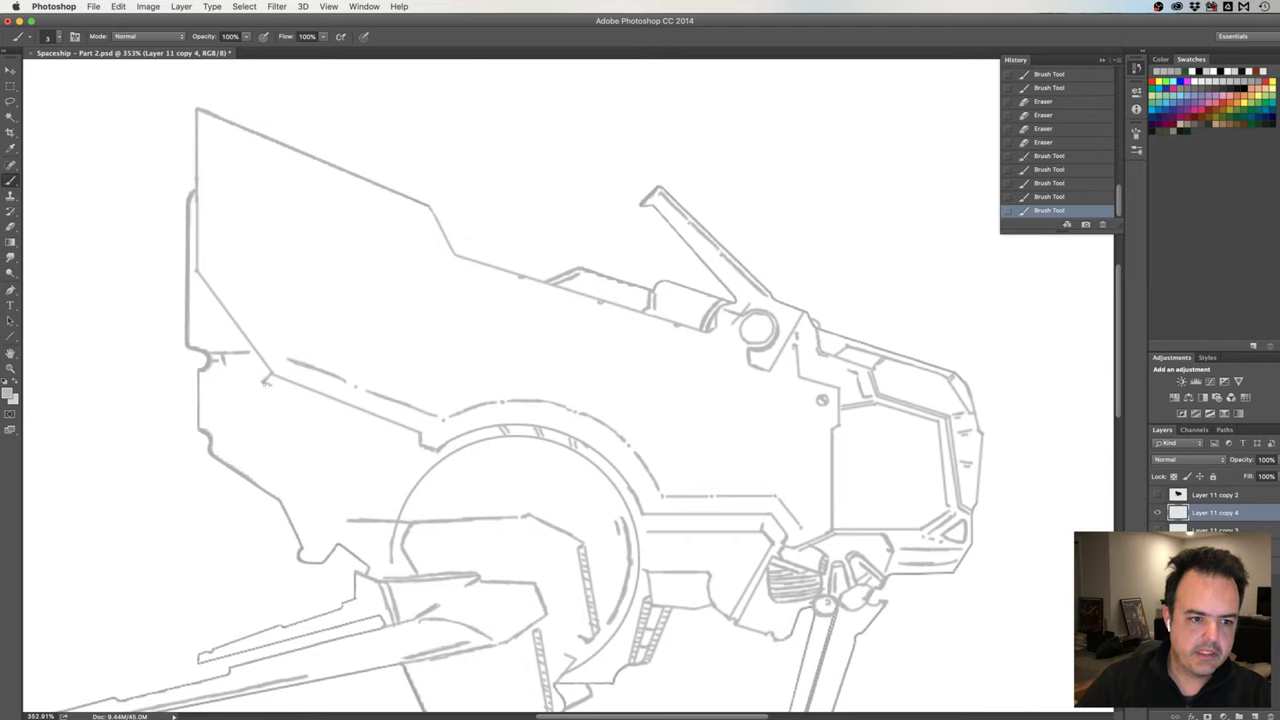
{"action": "left_click", "coordinate": [268, 384]}
{"action": "left_click", "coordinate": [268, 383]}
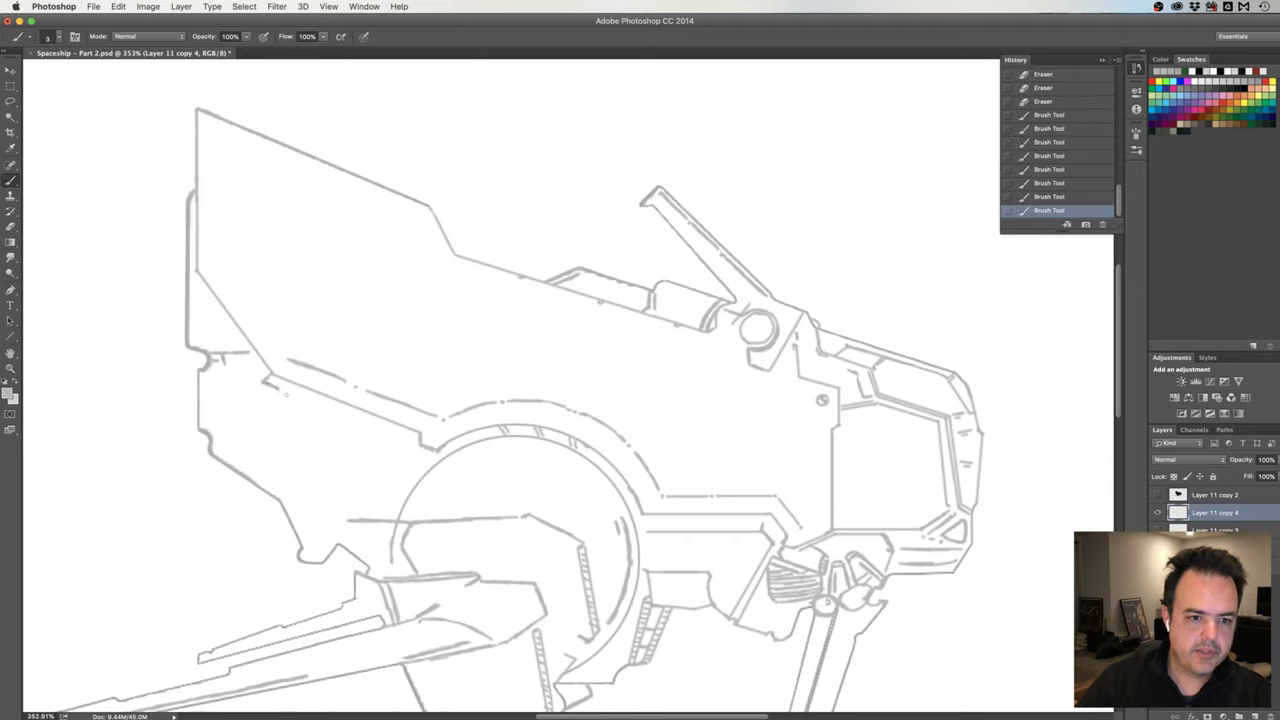
{"action": "left_click", "coordinate": [266, 383]}
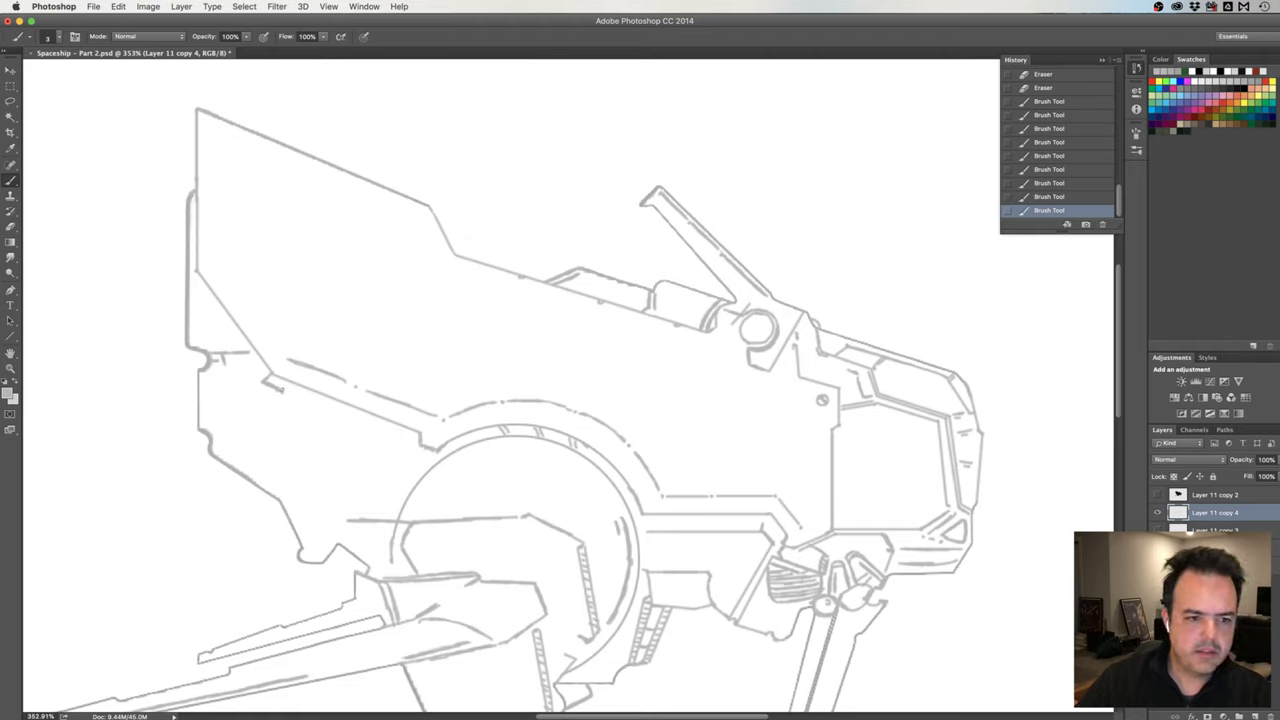
{"action": "left_click", "coordinate": [272, 383]}
{"action": "left_click", "coordinate": [283, 388]}
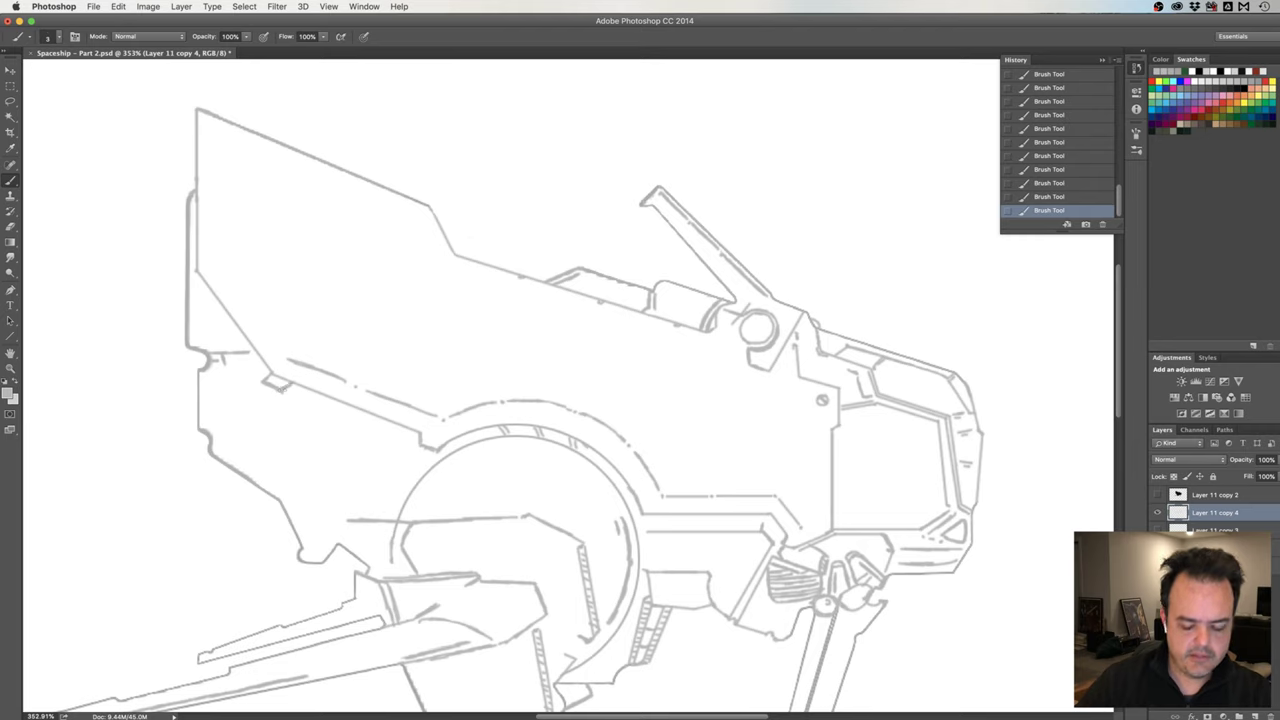
Trim the notch back with the eraser and touch it up with small brush dabs.
{"action": "key", "text": "e"}
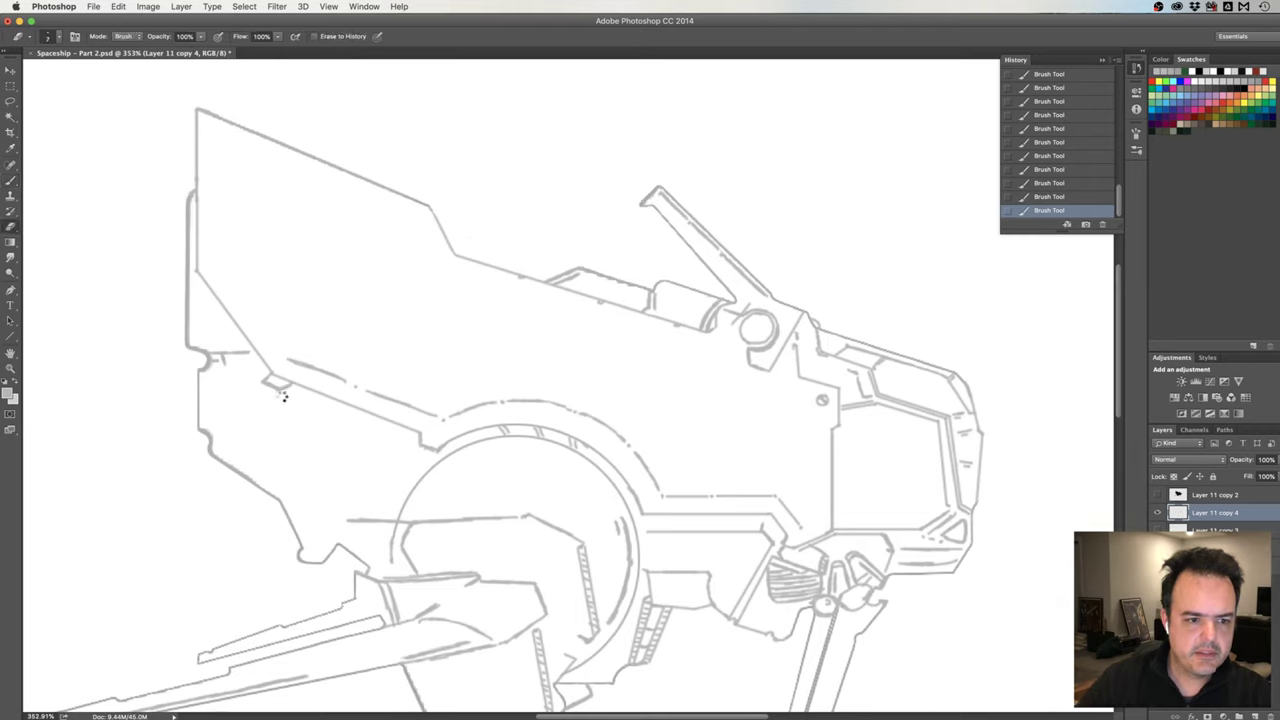
{"action": "left_click", "coordinate": [280, 395]}
{"action": "left_click", "coordinate": [273, 388]}
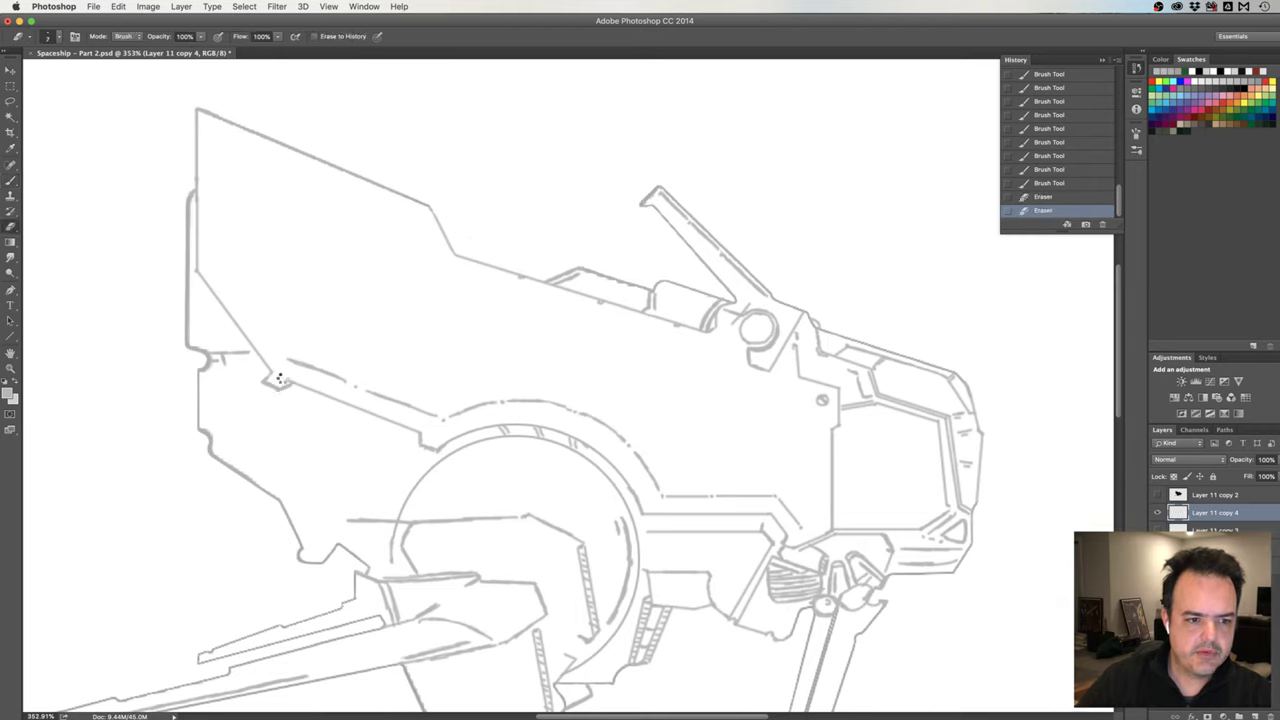
{"action": "left_click", "coordinate": [286, 379]}
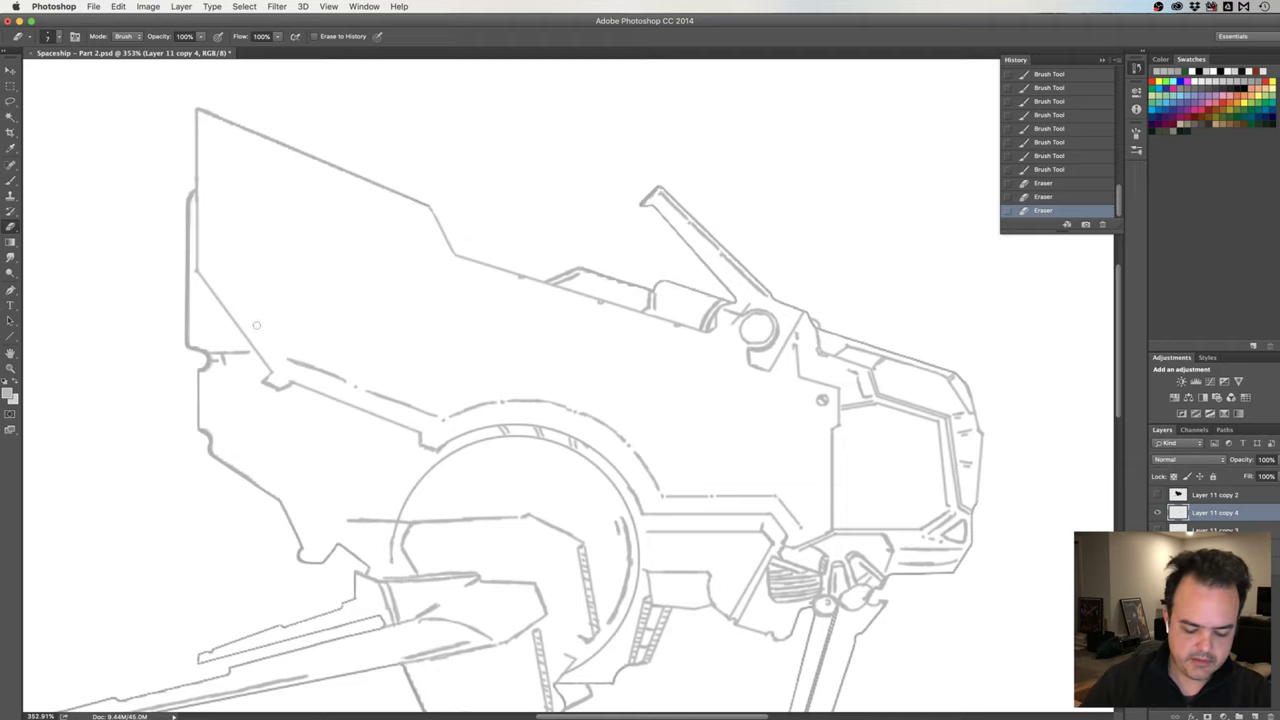
{"action": "key", "text": "b"}
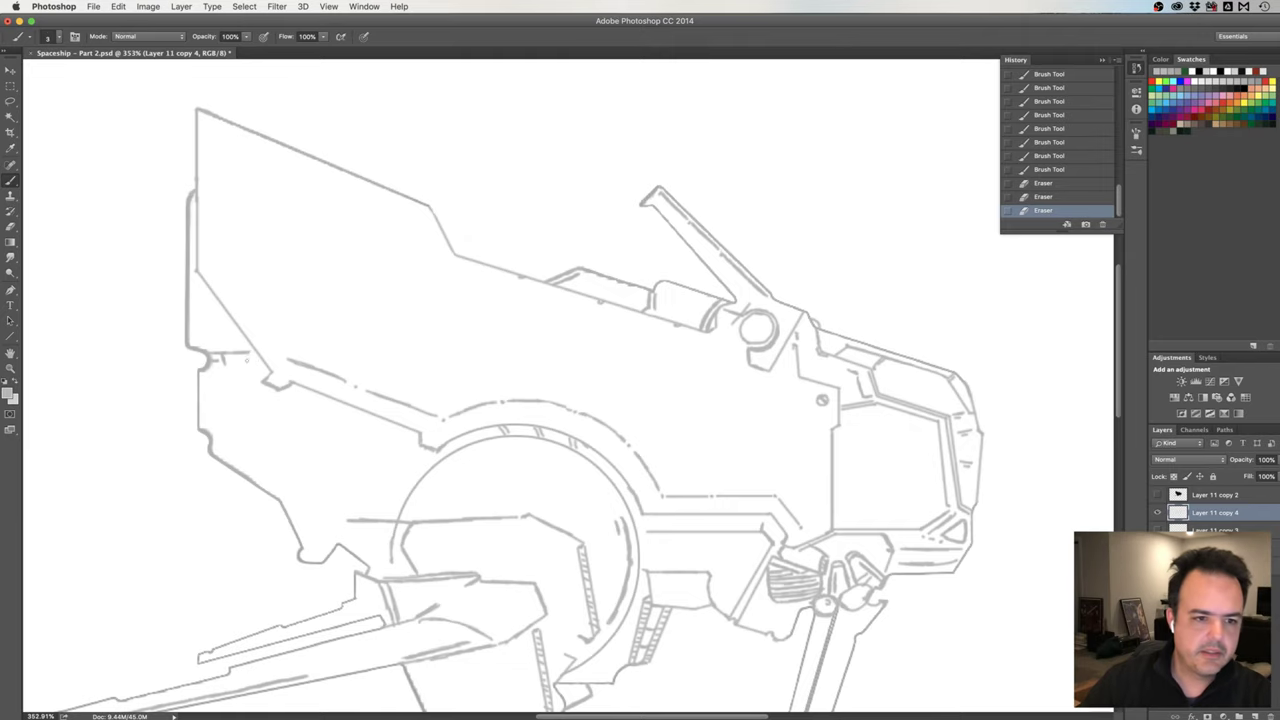
{"action": "left_click", "coordinate": [249, 357]}
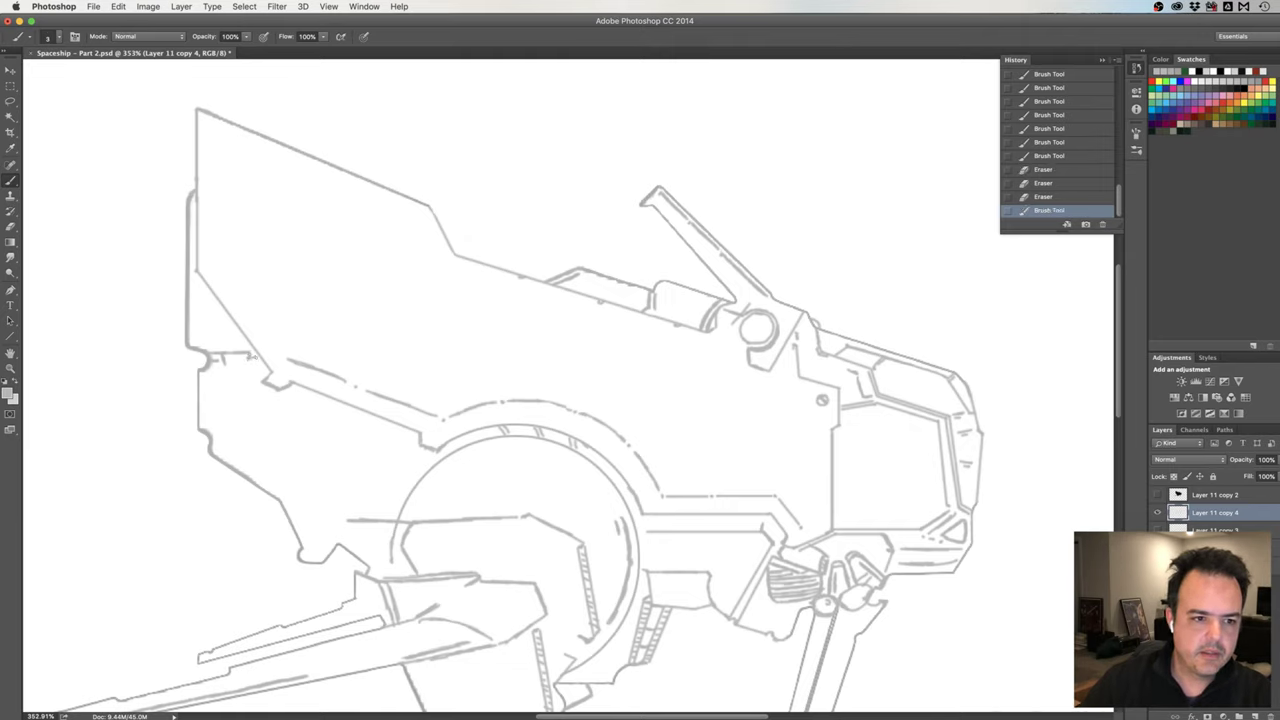
{"action": "left_click", "coordinate": [250, 356]}
{"action": "left_click", "coordinate": [250, 356]}
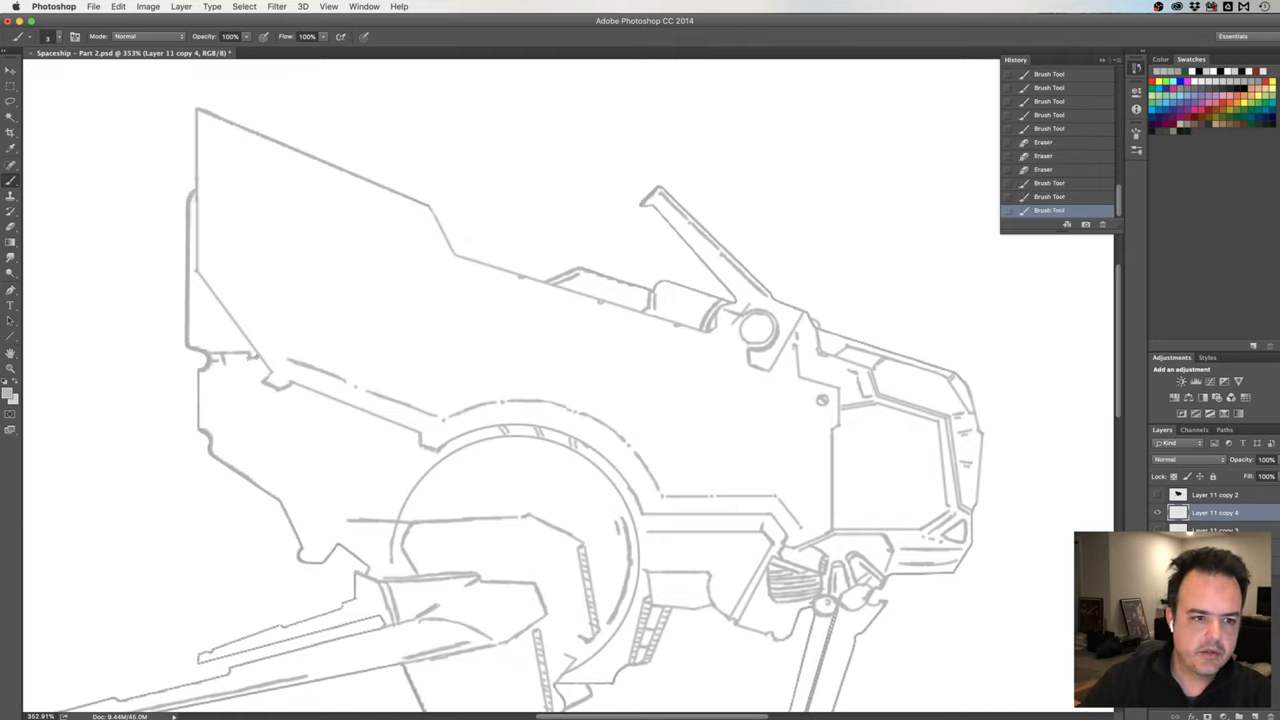
{"action": "left_click", "coordinate": [251, 358]}
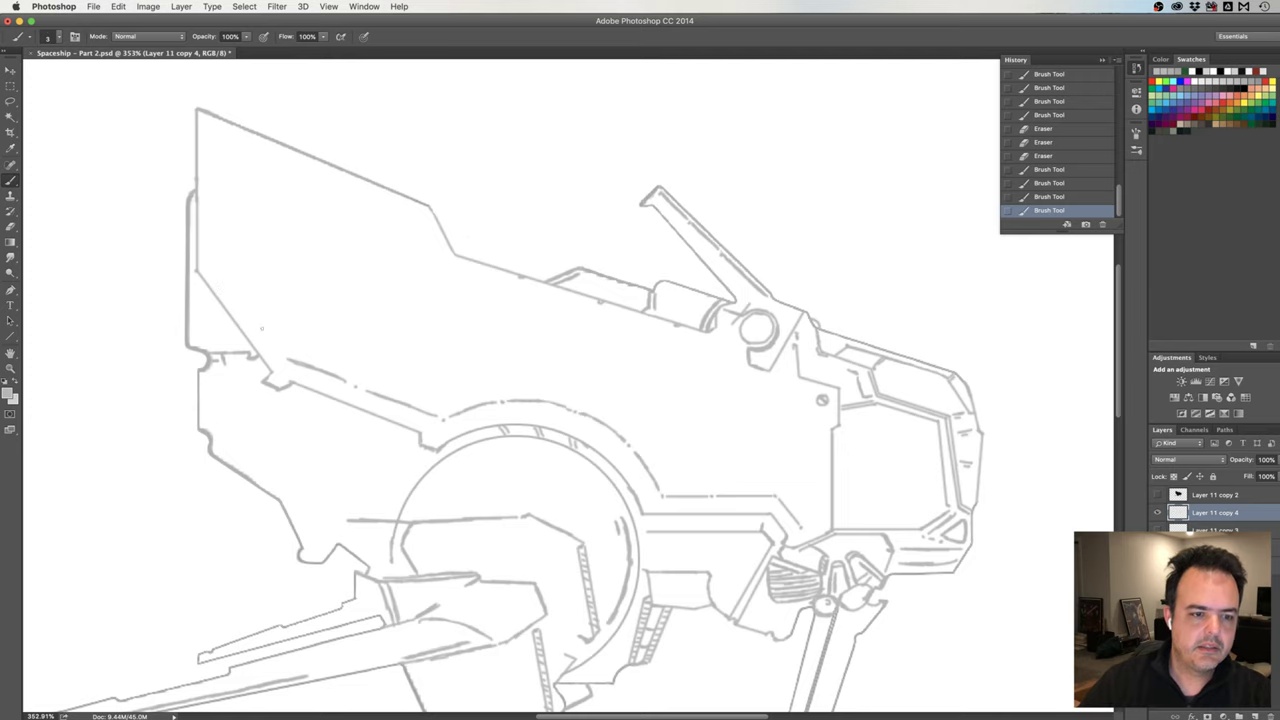
Flip the canvas horizontally and lengthen the fin's diagonal edge line.
{"action": "key", "text": "h"}
{"action": "left_click_drag", "start_coordinate": [264, 288], "coordinate": [440, 264]}
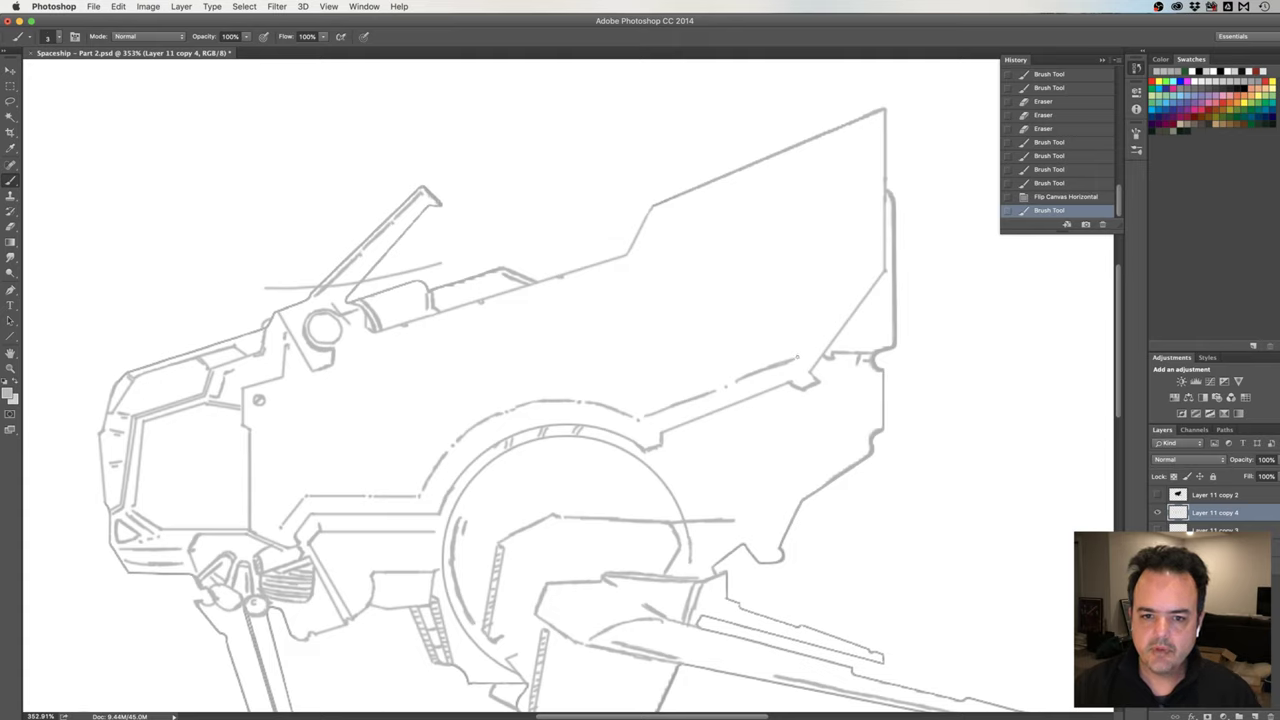
{"action": "left_click_drag", "start_coordinate": [797, 356], "coordinate": [837, 303]}
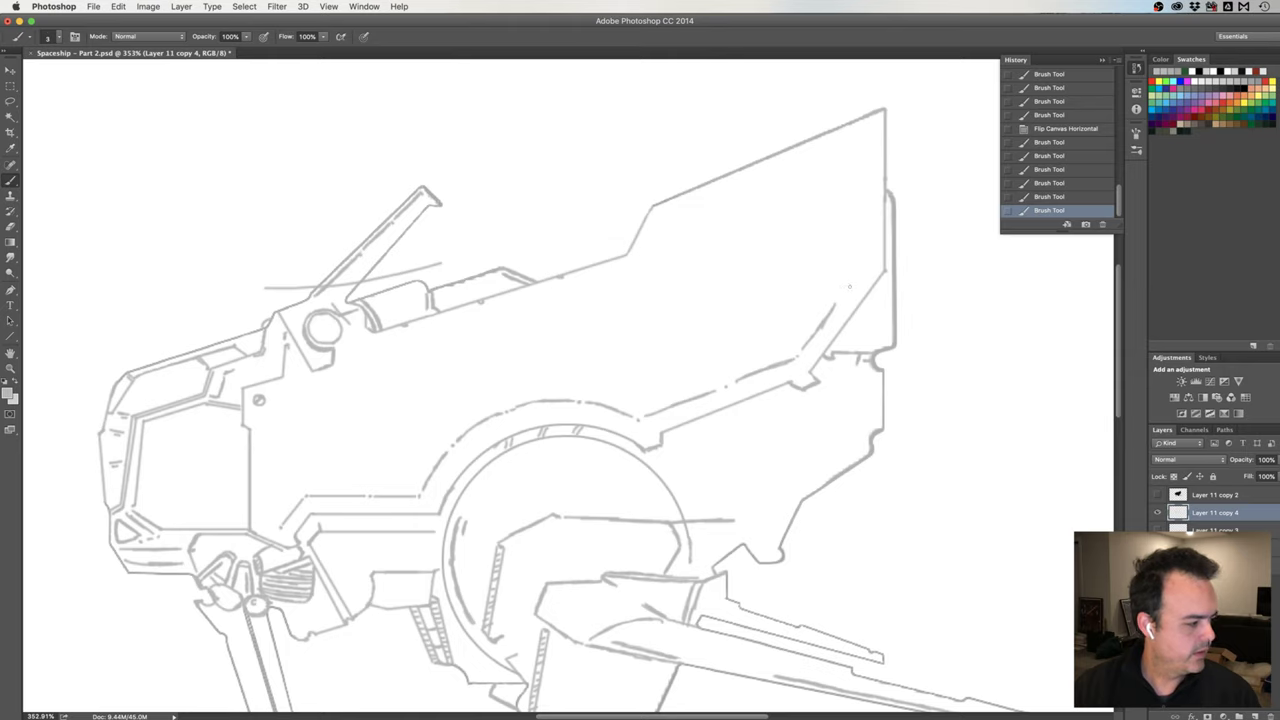
{"action": "left_click_drag", "start_coordinate": [838, 298], "coordinate": [868, 262]}
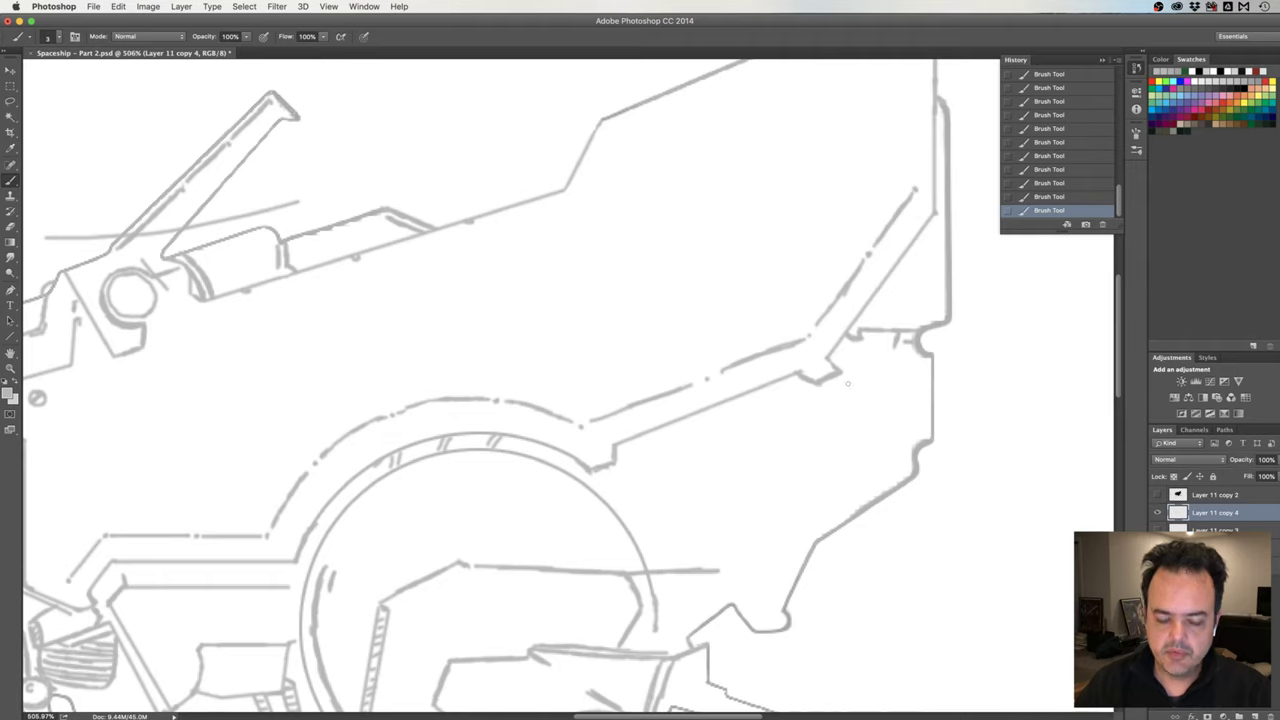
Erase the bump at the fin notch and stray line ends, then add a small notch mark.
{"action": "key", "text": "e"}
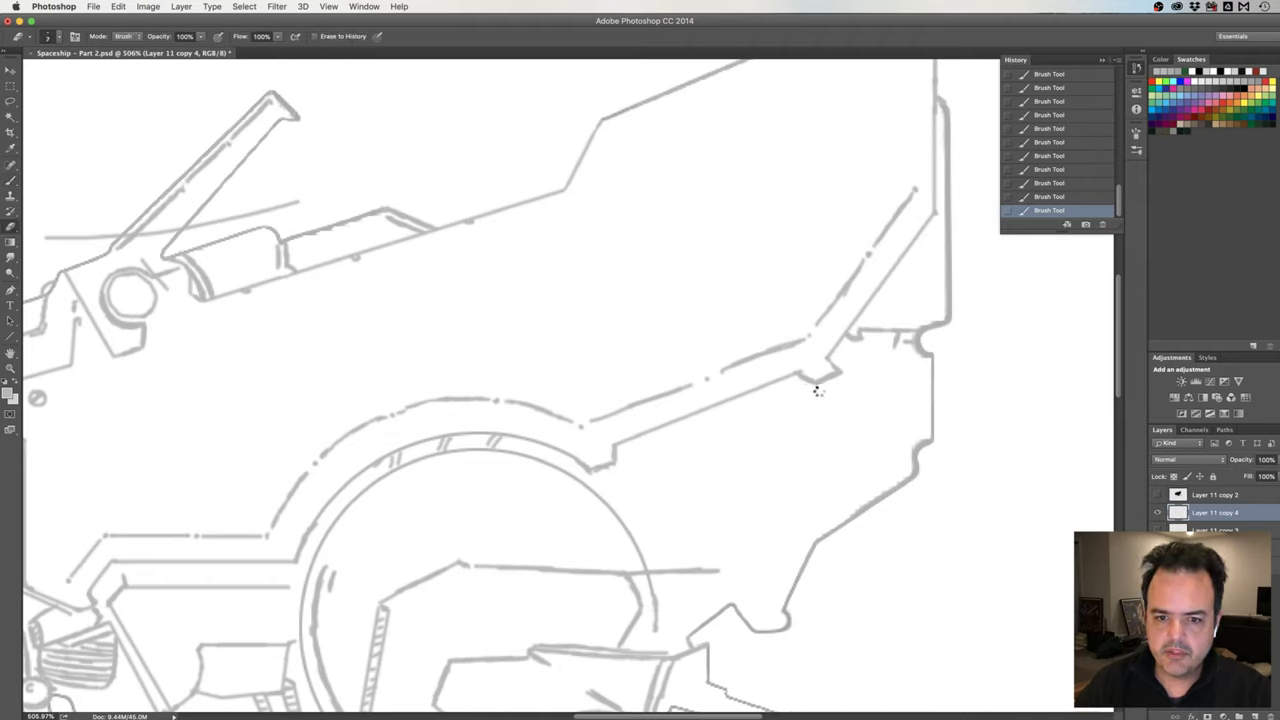
{"action": "mouse_move", "coordinate": [838, 379]}
{"action": "left_mouse_down"}
{"action": "mouse_move", "coordinate": [848, 372]}
{"action": "mouse_move", "coordinate": [842, 384]}
{"action": "left_mouse_up"}
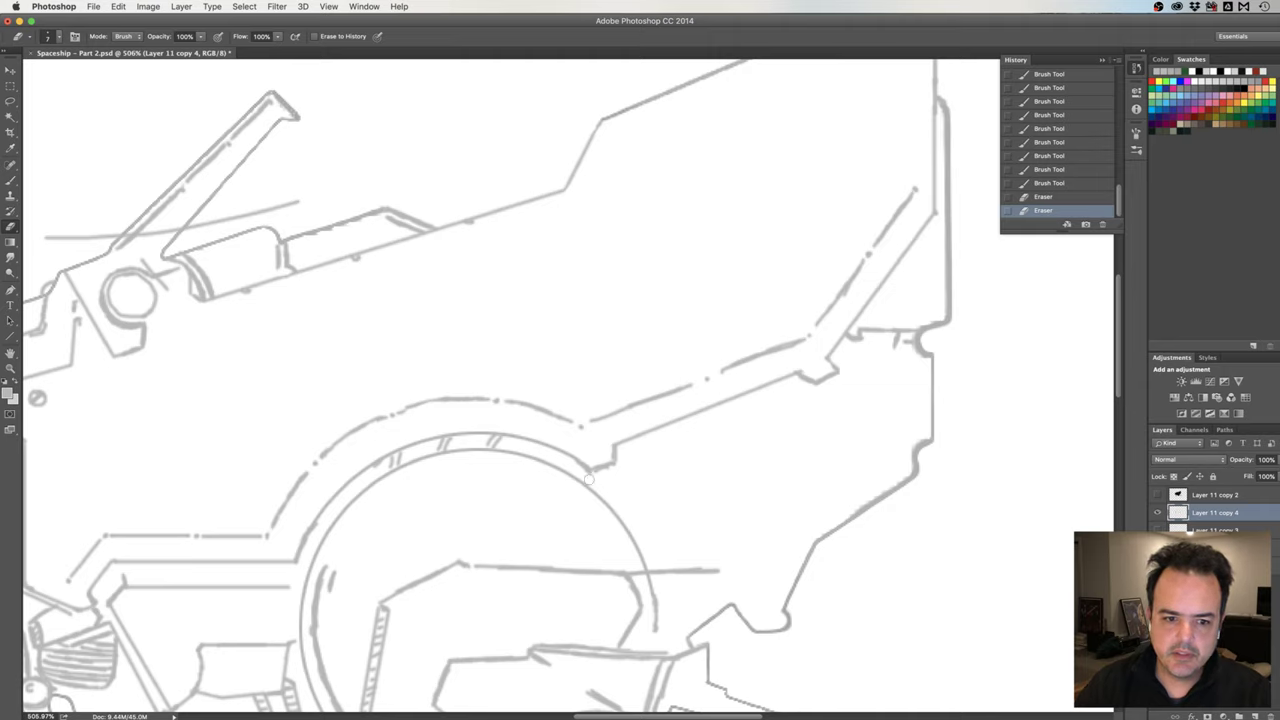
{"action": "mouse_move", "coordinate": [590, 480]}
{"action": "left_mouse_down"}
{"action": "mouse_move", "coordinate": [625, 464]}
{"action": "mouse_move", "coordinate": [622, 481]}
{"action": "left_mouse_up"}
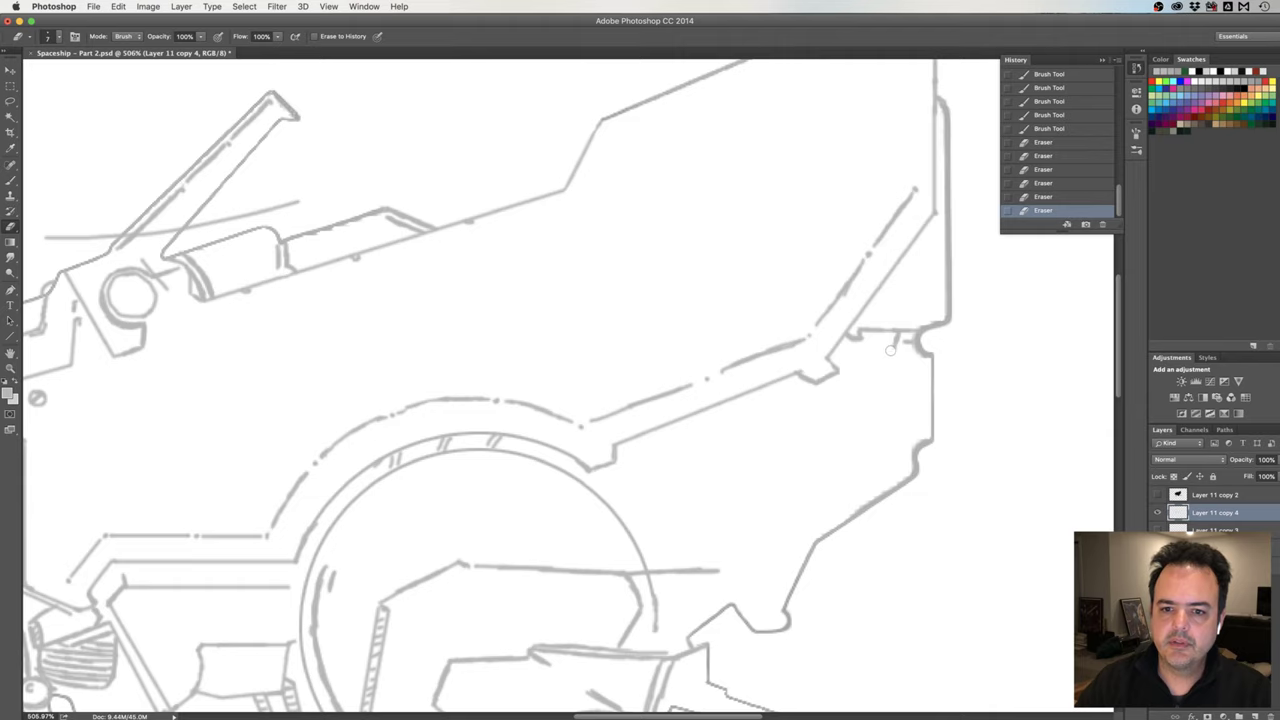
{"action": "left_click_drag", "start_coordinate": [890, 350], "coordinate": [865, 345]}
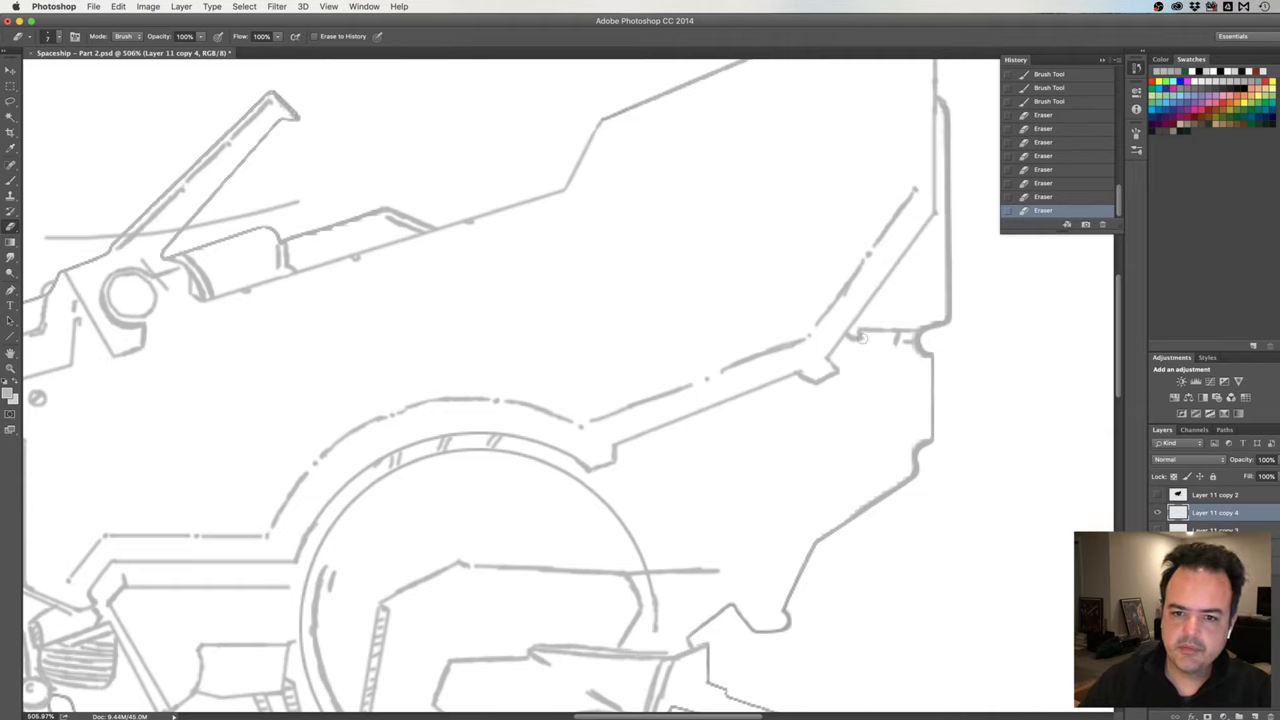
{"action": "left_click", "coordinate": [864, 343]}
{"action": "left_click", "coordinate": [866, 346]}
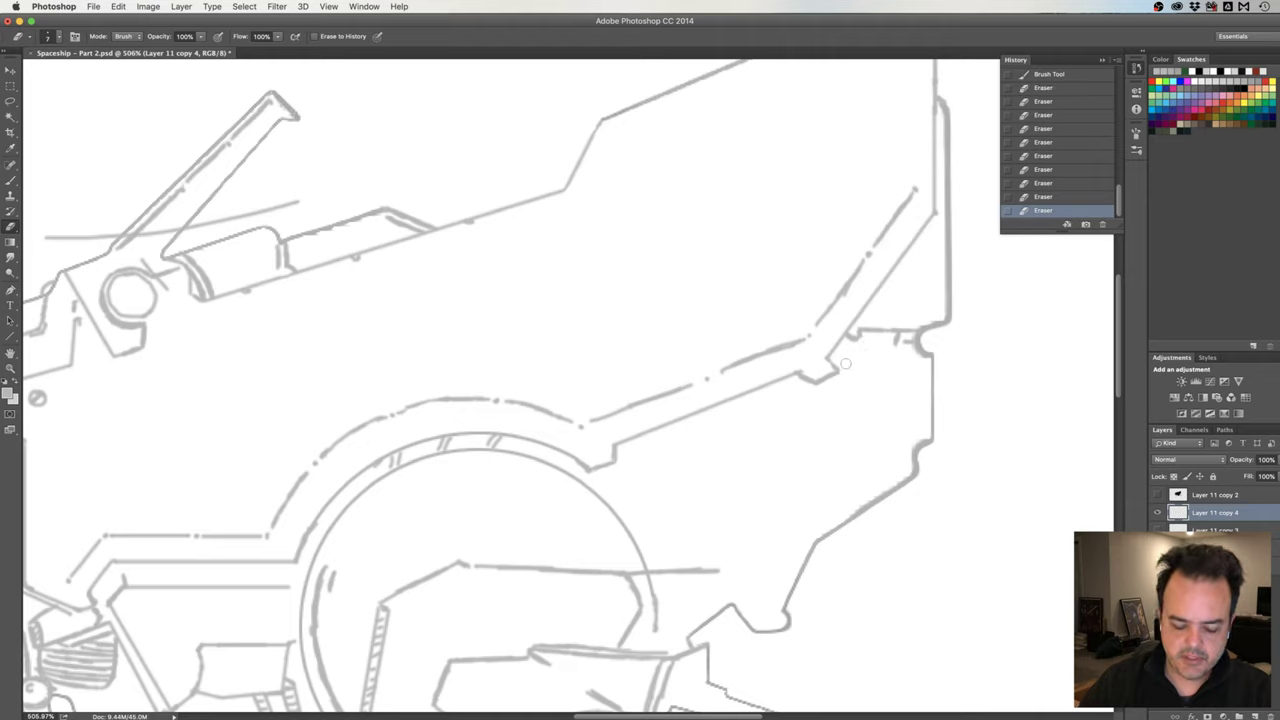
{"action": "key", "text": "b"}
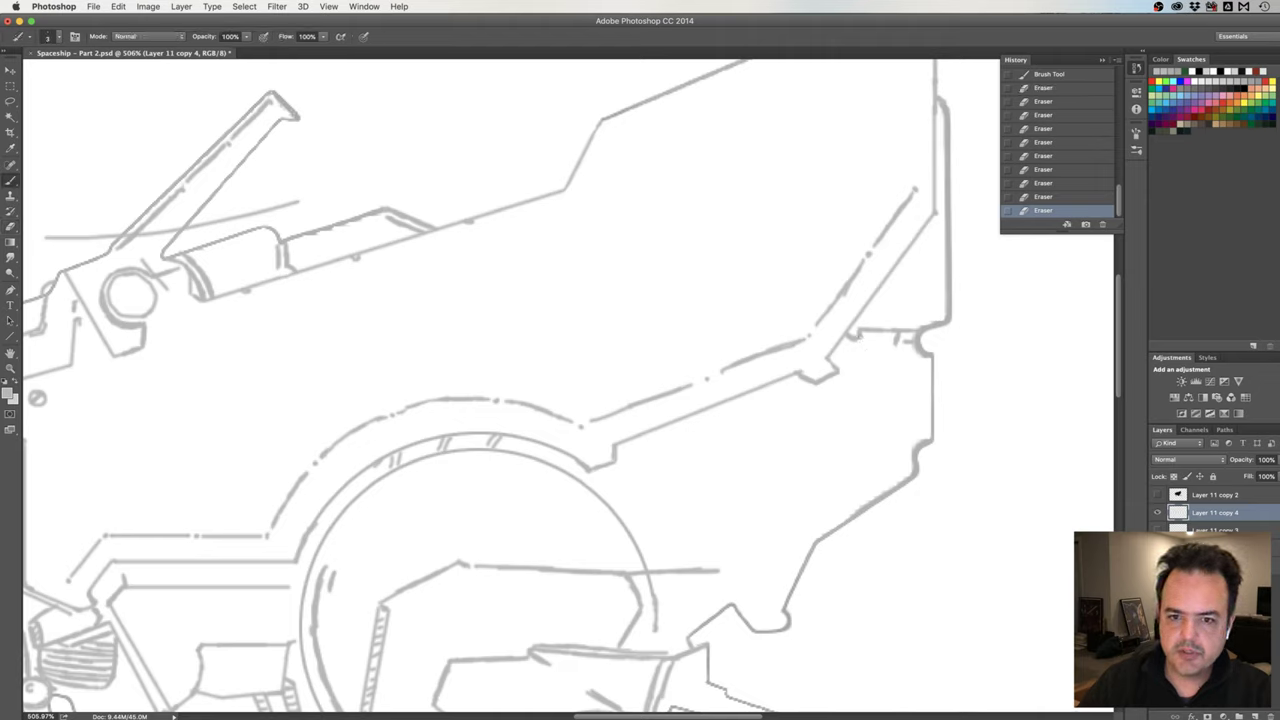
{"action": "left_click", "coordinate": [857, 337]}
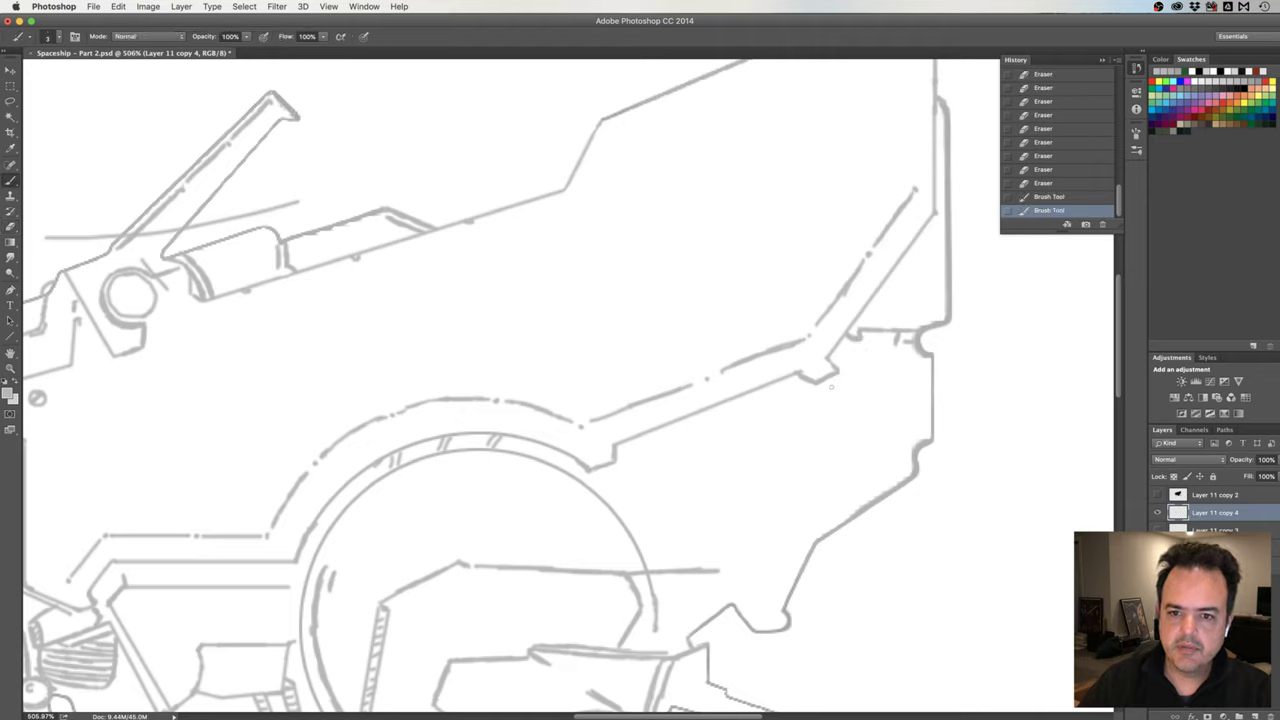
Zoom in, flip the view back and forth, and add a short rib line on the top fin panel.
{"action": "scroll", "coordinate": [830, 386], "scroll_direction": "down", "scroll_amount": 5}
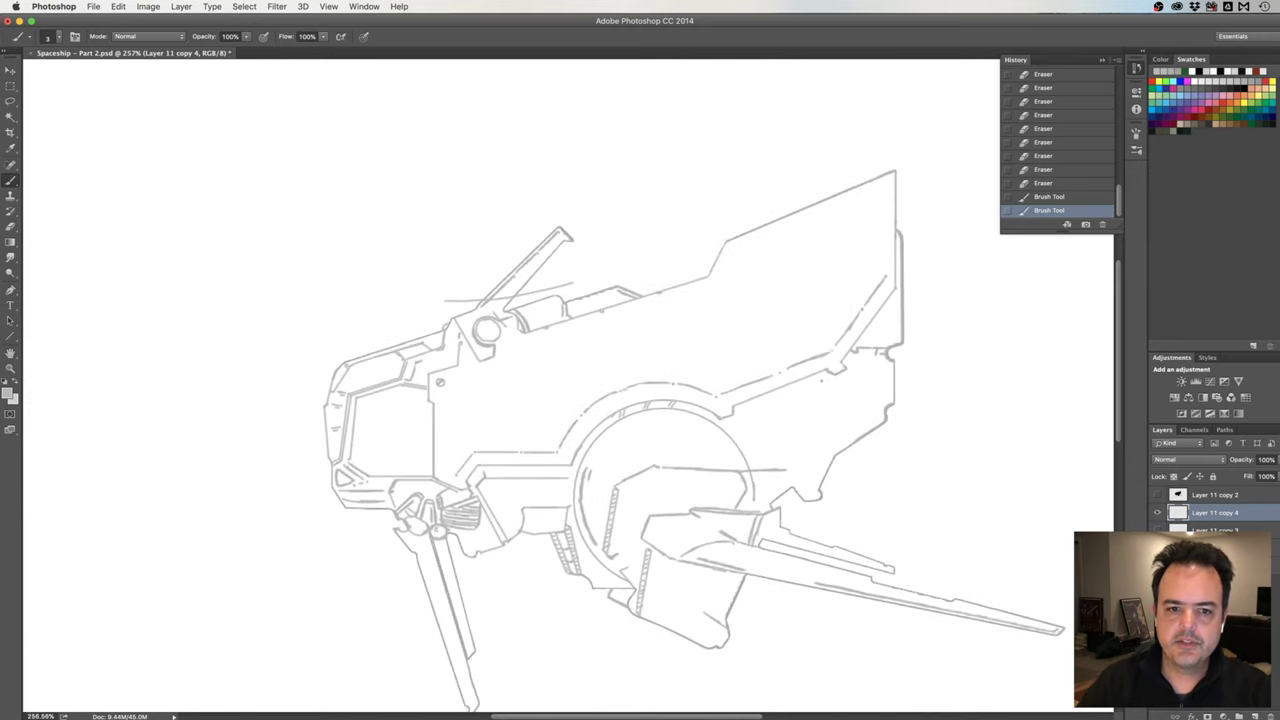
{"action": "scroll", "coordinate": [733, 370], "scroll_direction": "up", "scroll_amount": 2}
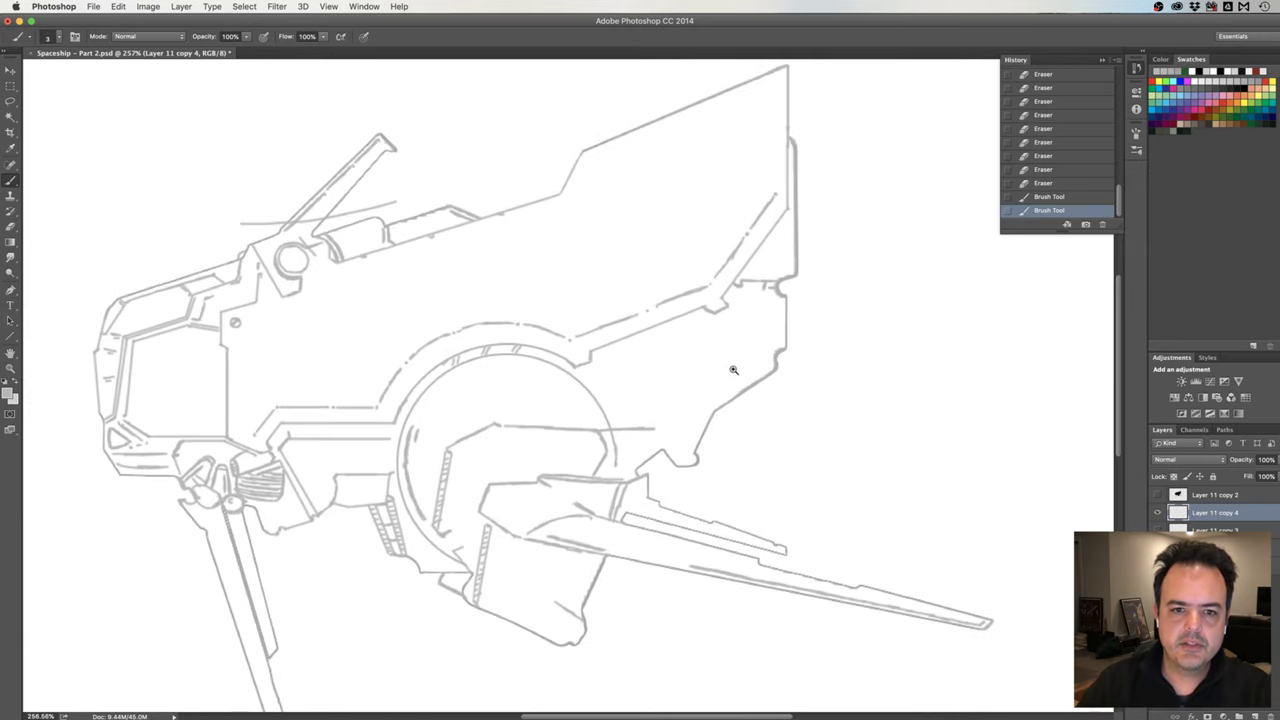
{"action": "left_click_drag", "start_coordinate": [724, 362], "coordinate": [767, 373]}
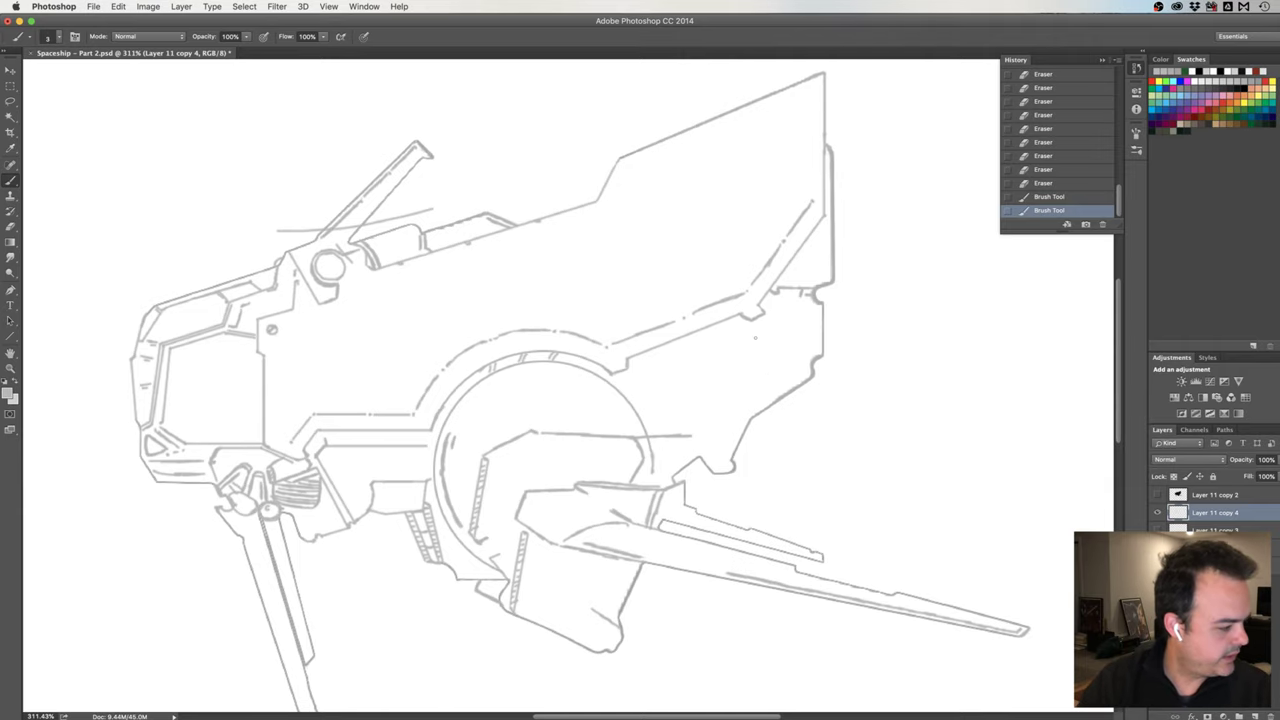
{"action": "key", "text": "ctrl+shift+h"}
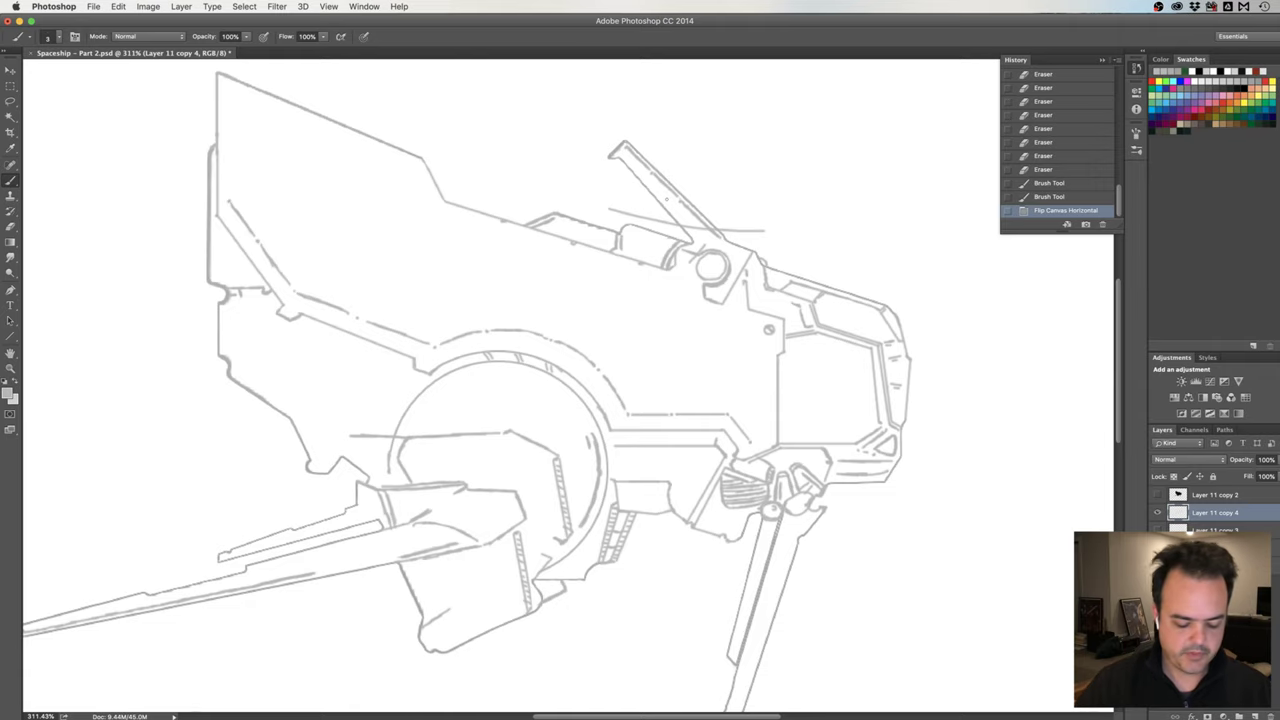
{"action": "key", "text": "ctrl+shift+h"}
{"action": "left_click_drag", "start_coordinate": [666, 198], "coordinate": [693, 219]}
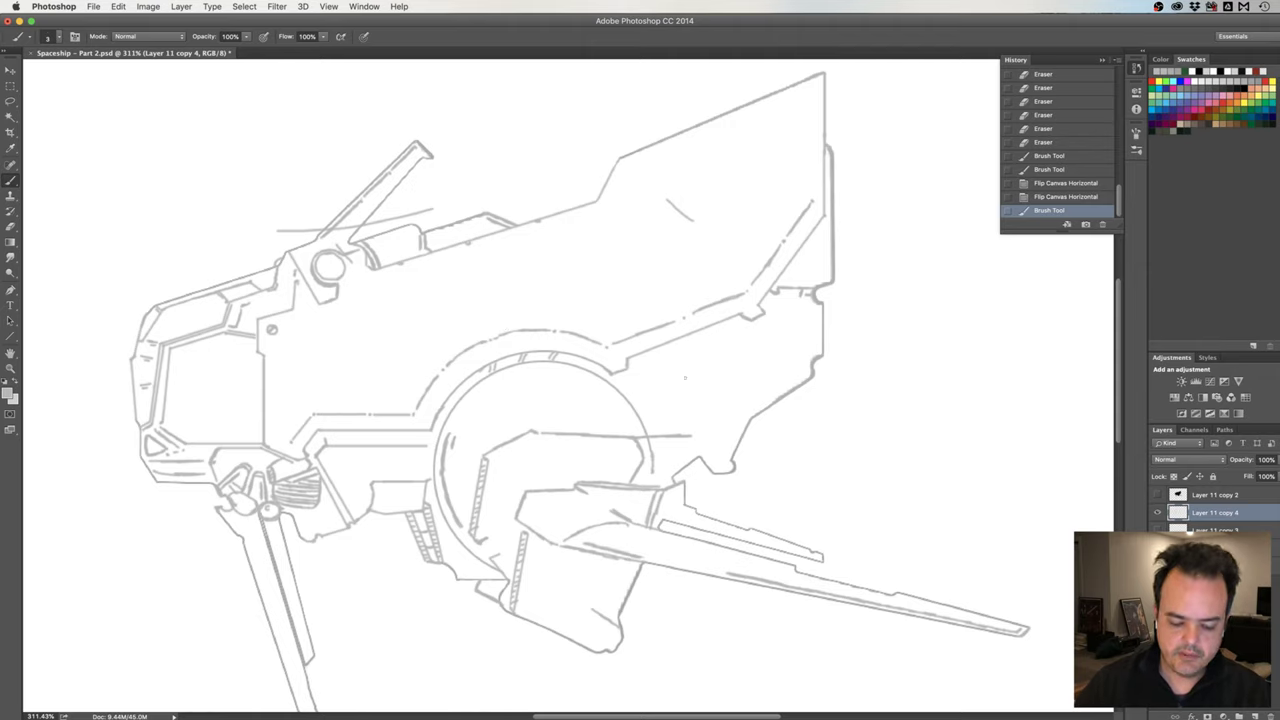
{"action": "key", "text": "e"}
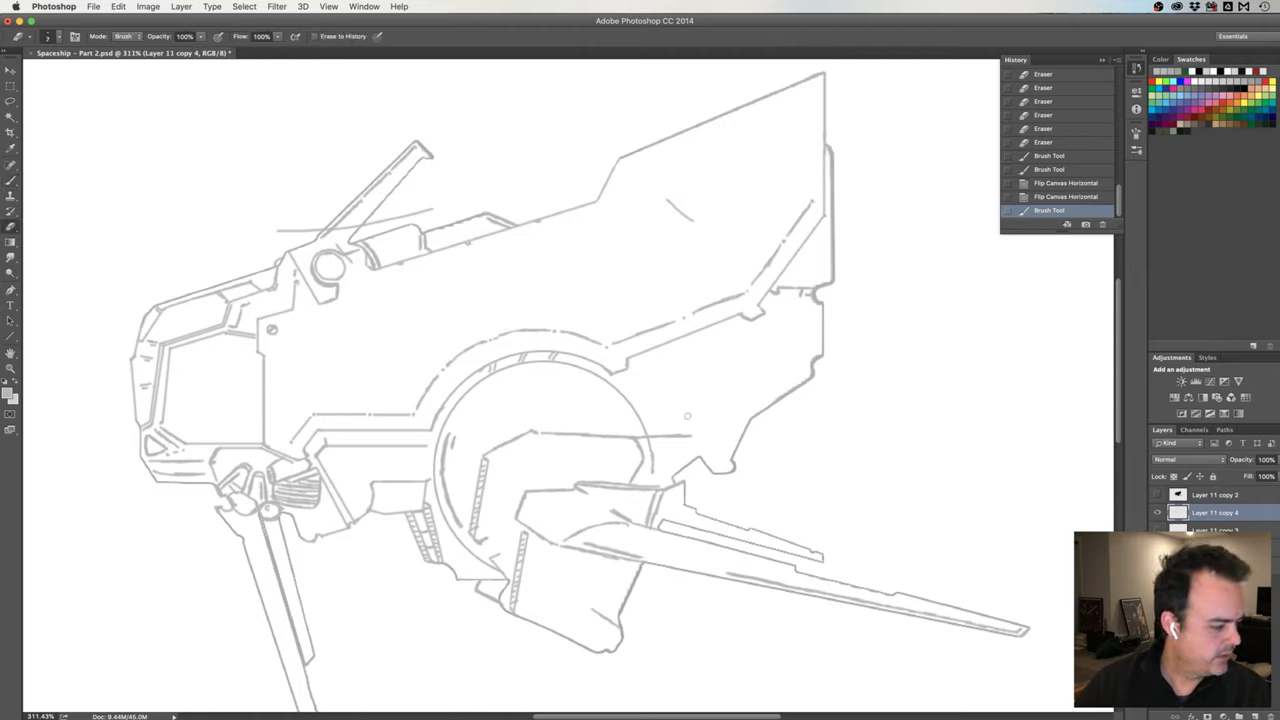
{"action": "key", "text": "b"}
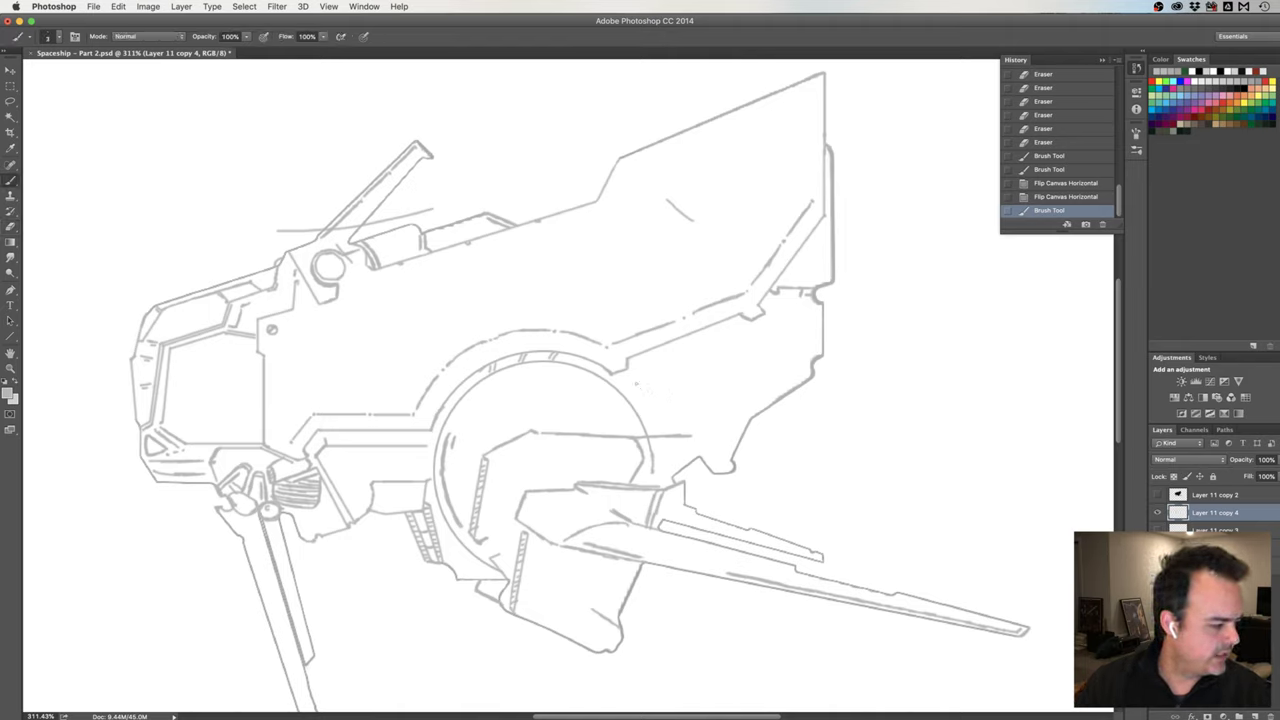
Dab a cluster of small detail marks along the circular hub's right edge.
{"action": "left_click", "coordinate": [630, 392]}
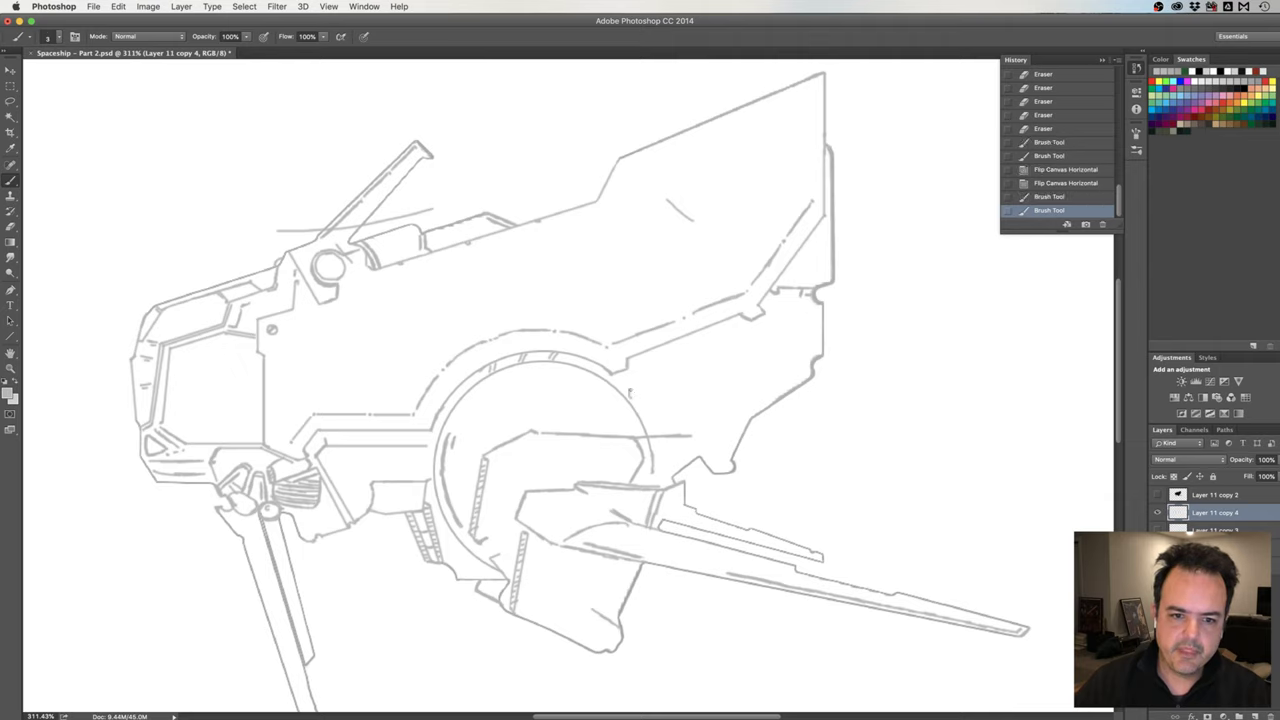
{"action": "left_click", "coordinate": [632, 394]}
{"action": "left_click", "coordinate": [632, 395]}
{"action": "left_click", "coordinate": [633, 395]}
{"action": "left_click", "coordinate": [631, 393]}
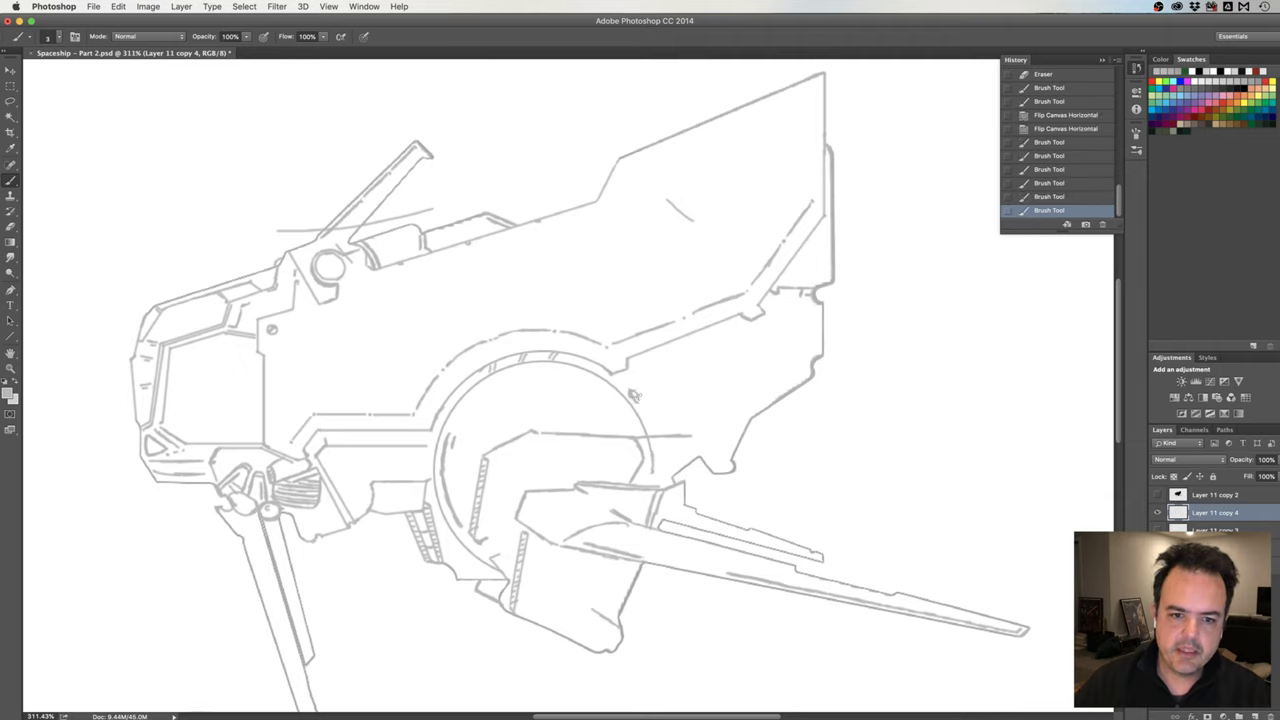
{"action": "left_click", "coordinate": [632, 394]}
{"action": "left_click", "coordinate": [633, 396]}
{"action": "left_click", "coordinate": [633, 395]}
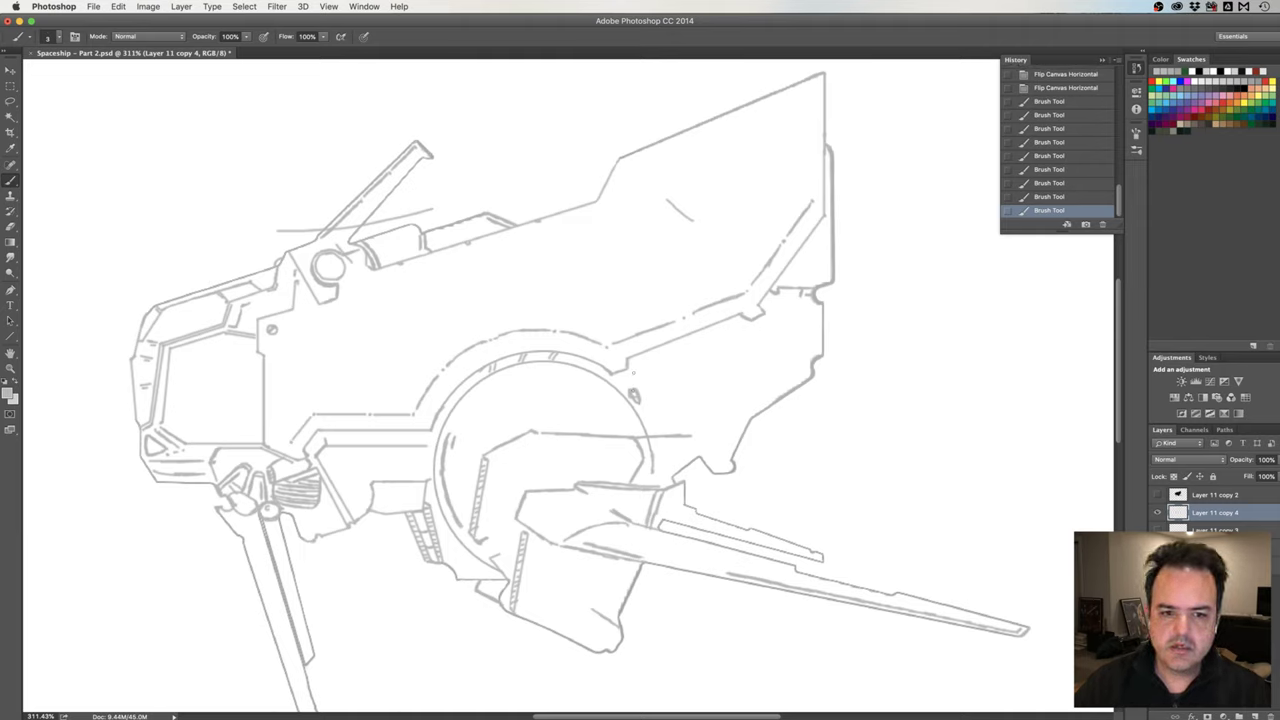
Draw the slanted cylinder right of the hub and begin a lasso selection around it.
{"action": "left_click_drag", "start_coordinate": [640, 388], "coordinate": [705, 357]}
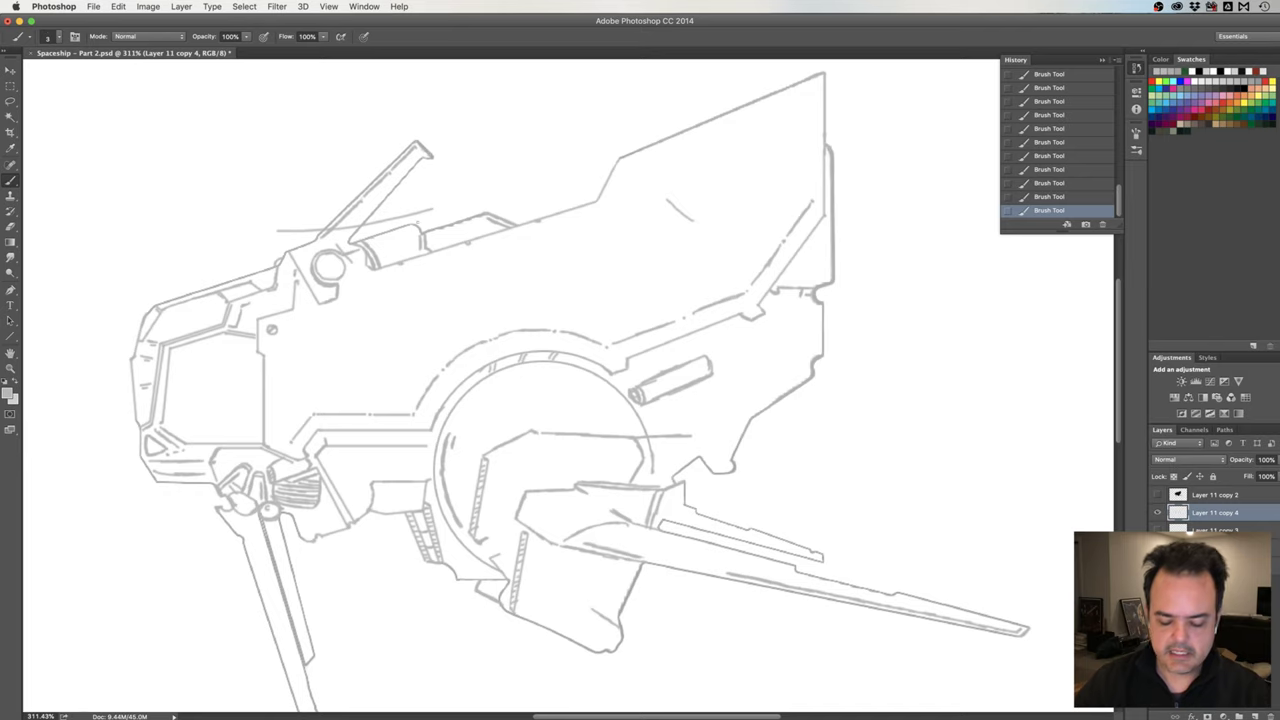
{"action": "left_click", "coordinate": [11, 104]}
{"action": "left_click_drag", "start_coordinate": [647, 378], "coordinate": [688, 410]}
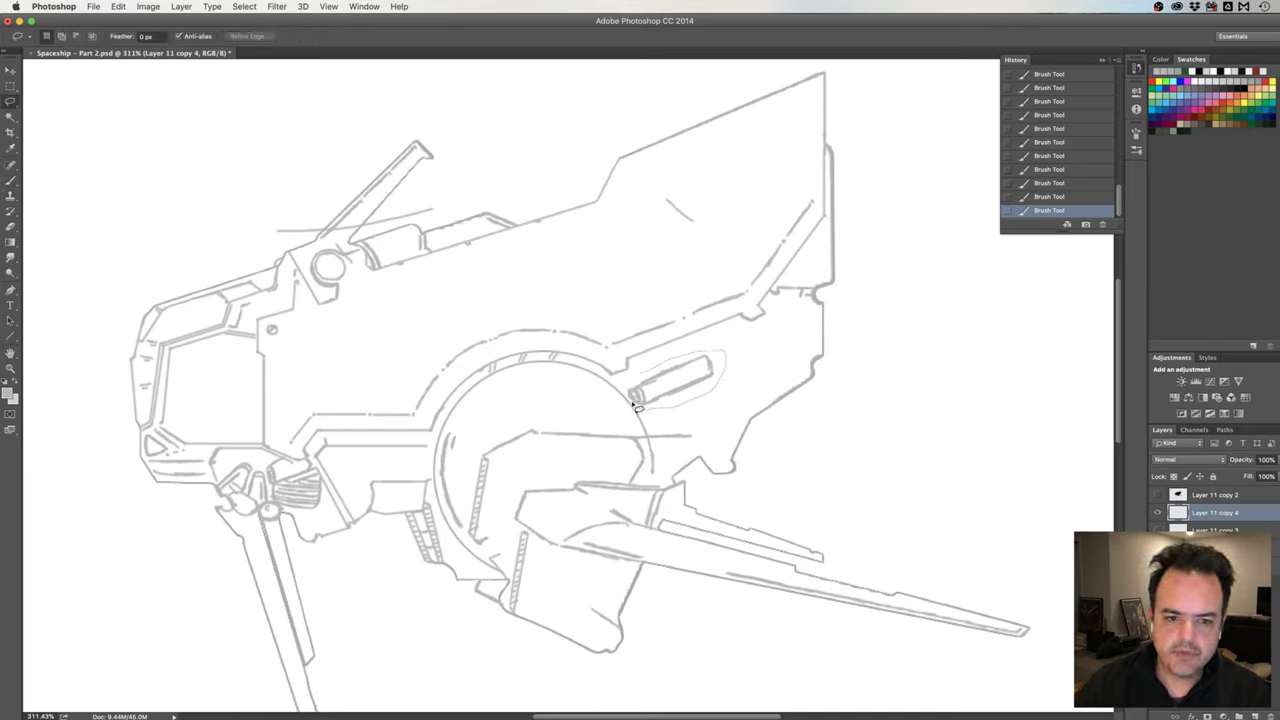
Close the lasso around the cylinder, free-transform it slightly upward, commit, and deselect.
{"action": "left_click_drag", "start_coordinate": [631, 391], "coordinate": [634, 392]}
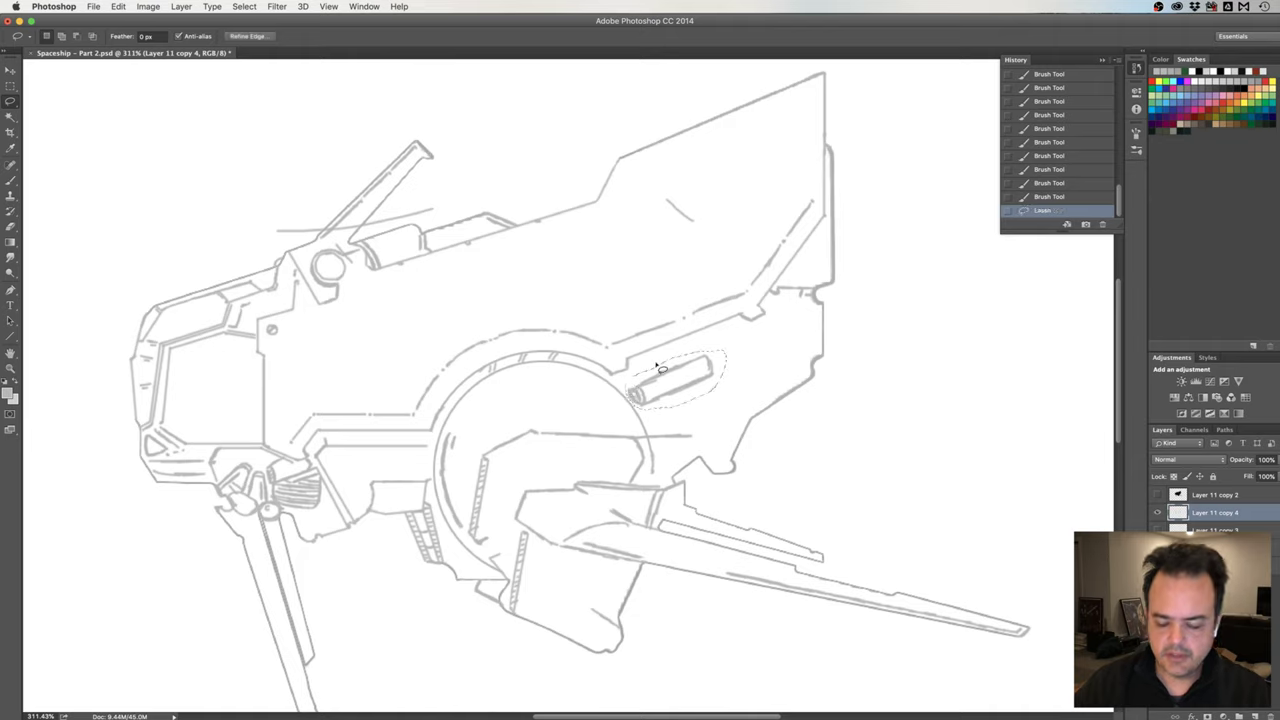
{"action": "right_click", "coordinate": [671, 388]}
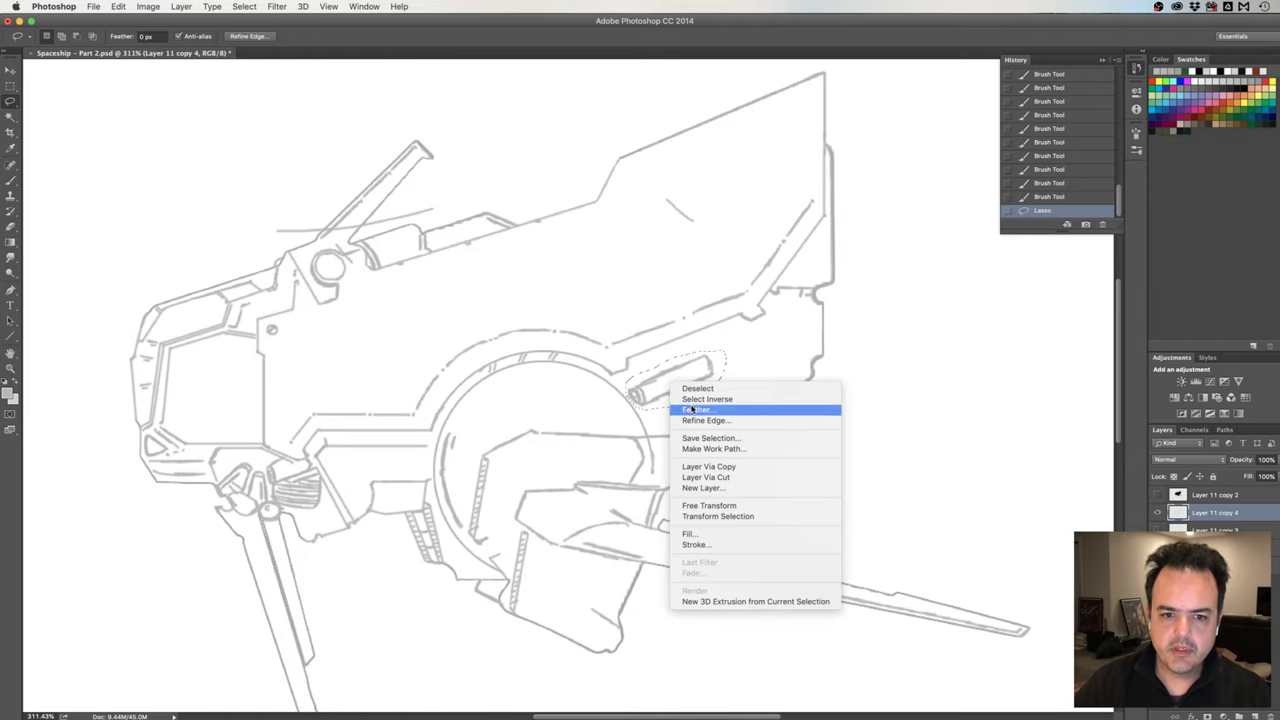
{"action": "left_click", "coordinate": [704, 507]}
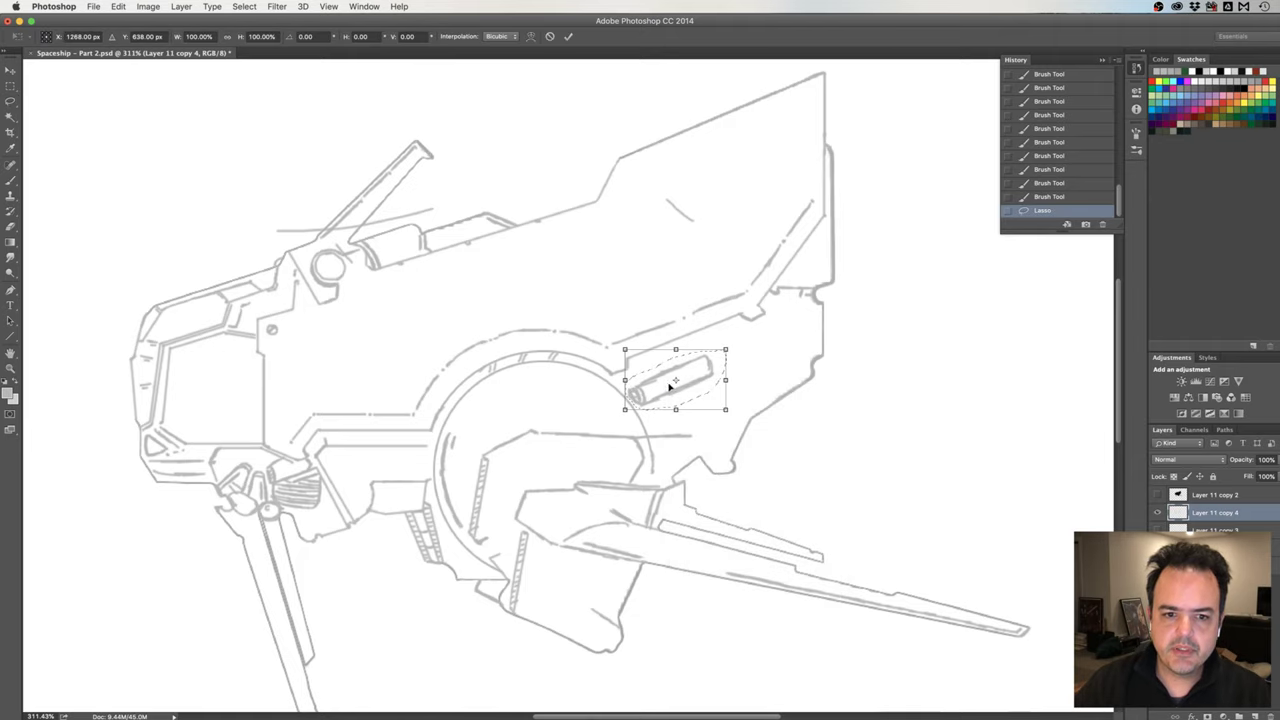
{"action": "left_click_drag", "start_coordinate": [671, 373], "coordinate": [660, 378]}
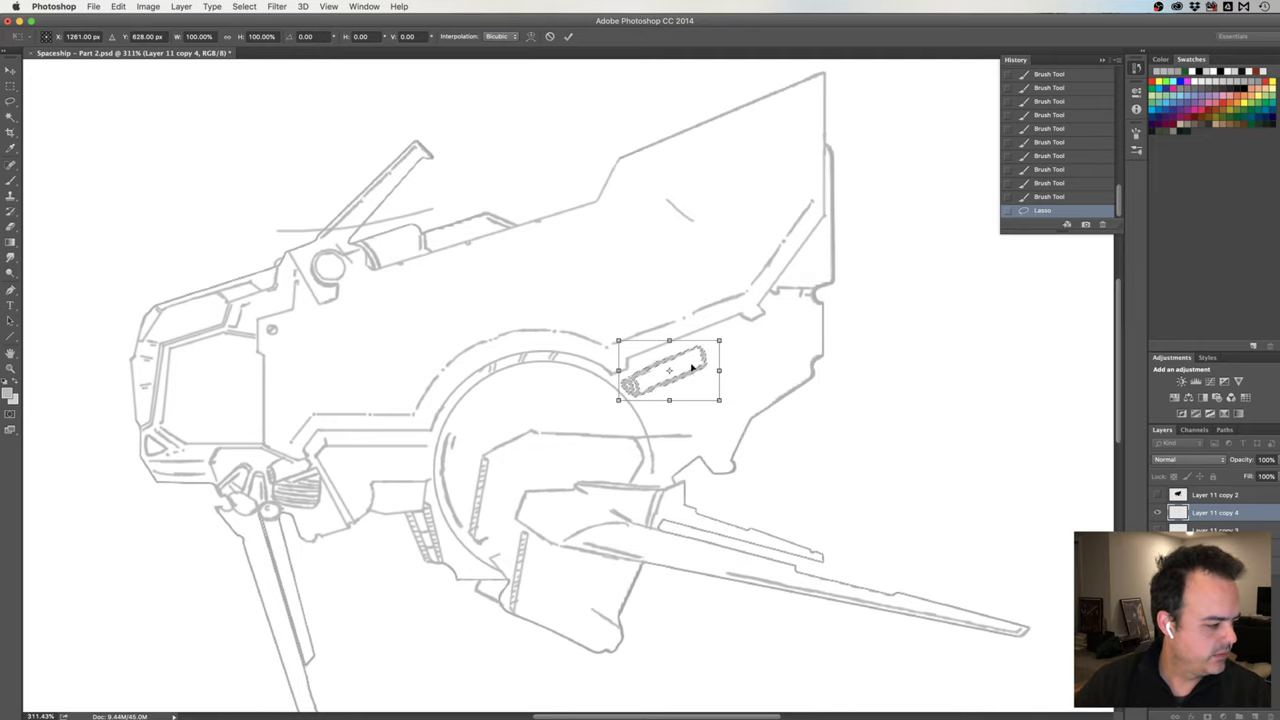
{"action": "mouse_move", "coordinate": [690, 368]}
{"action": "left_mouse_down"}
{"action": "mouse_move", "coordinate": [657, 381]}
{"action": "mouse_move", "coordinate": [676, 365]}
{"action": "left_mouse_up"}
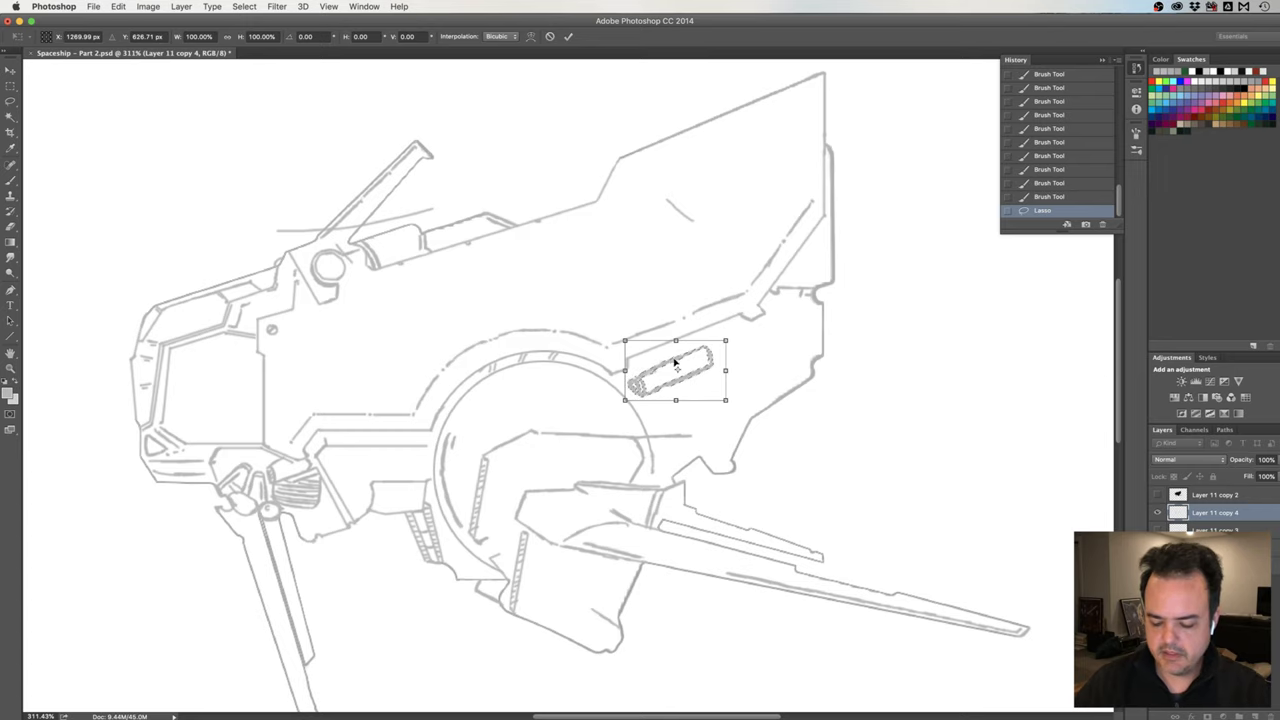
{"action": "key", "text": "Return"}
{"action": "key", "text": "ctrl+d"}
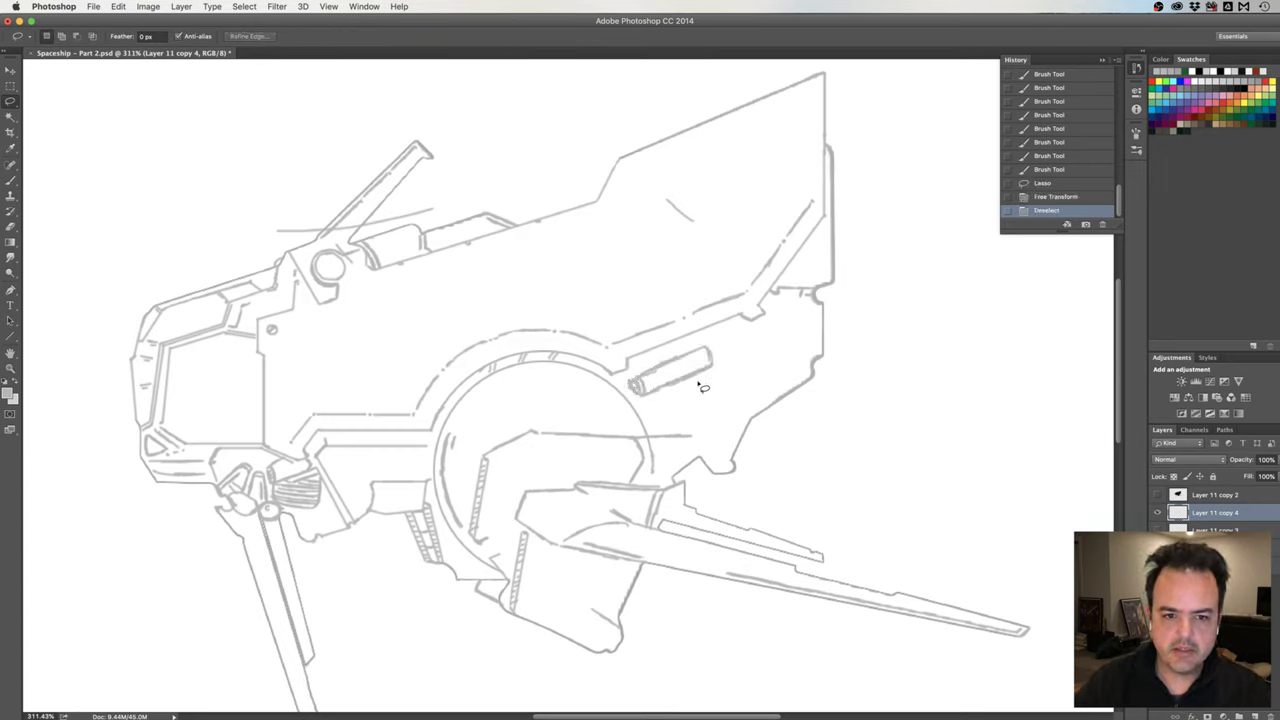
Draw housing lines below the cylinder and tiny end strokes, then erase stray marks at its right end.
{"action": "key", "text": "b"}
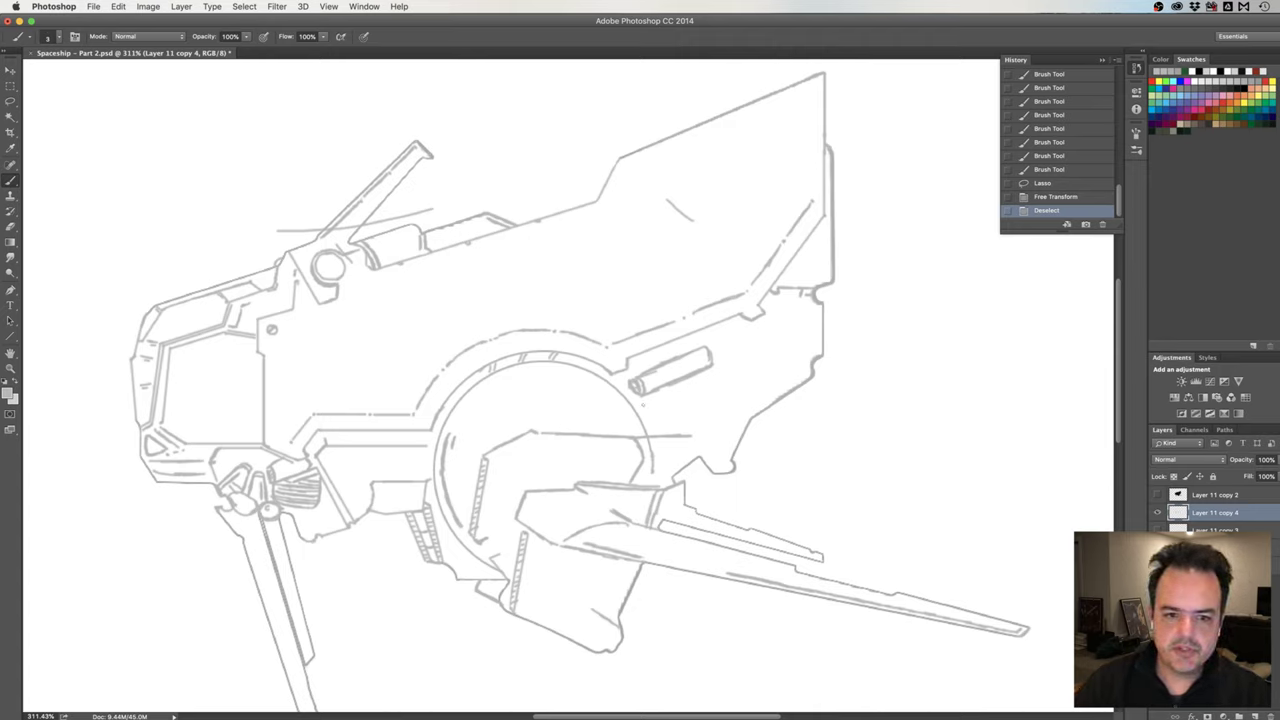
{"action": "left_click_drag", "start_coordinate": [645, 397], "coordinate": [700, 386]}
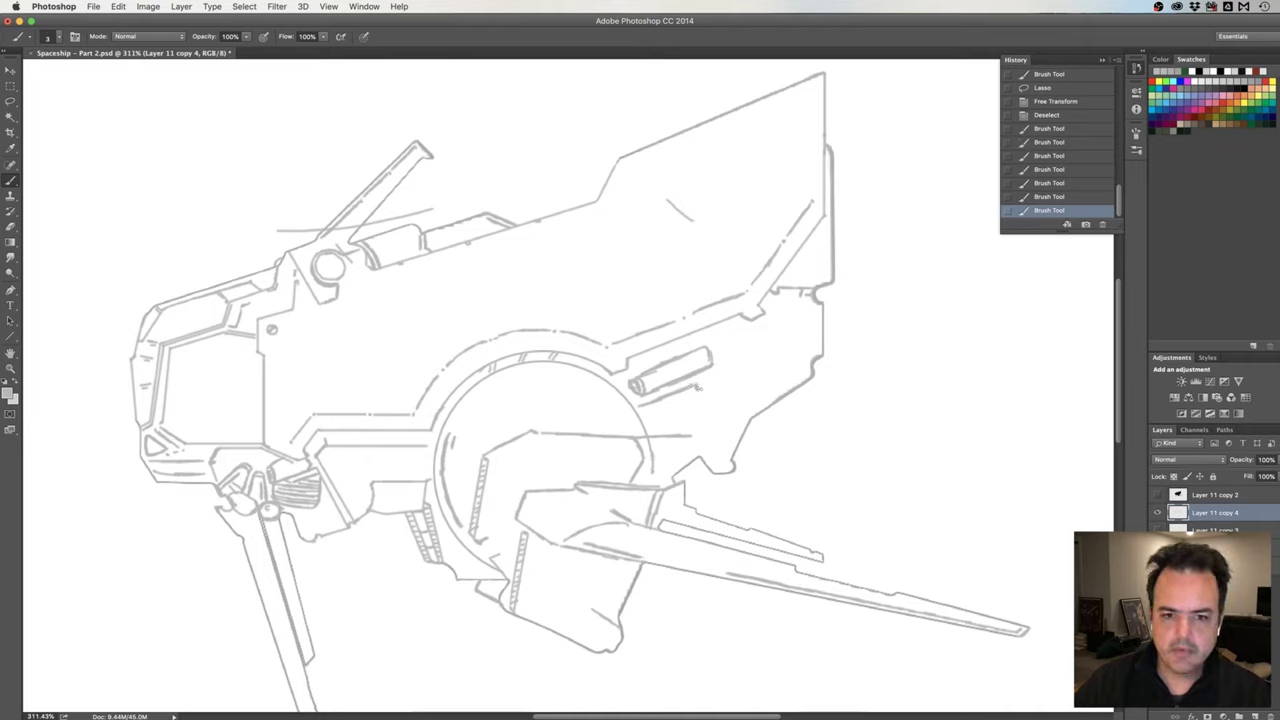
{"action": "left_click_drag", "start_coordinate": [704, 386], "coordinate": [716, 381]}
{"action": "left_click_drag", "start_coordinate": [713, 383], "coordinate": [718, 380]}
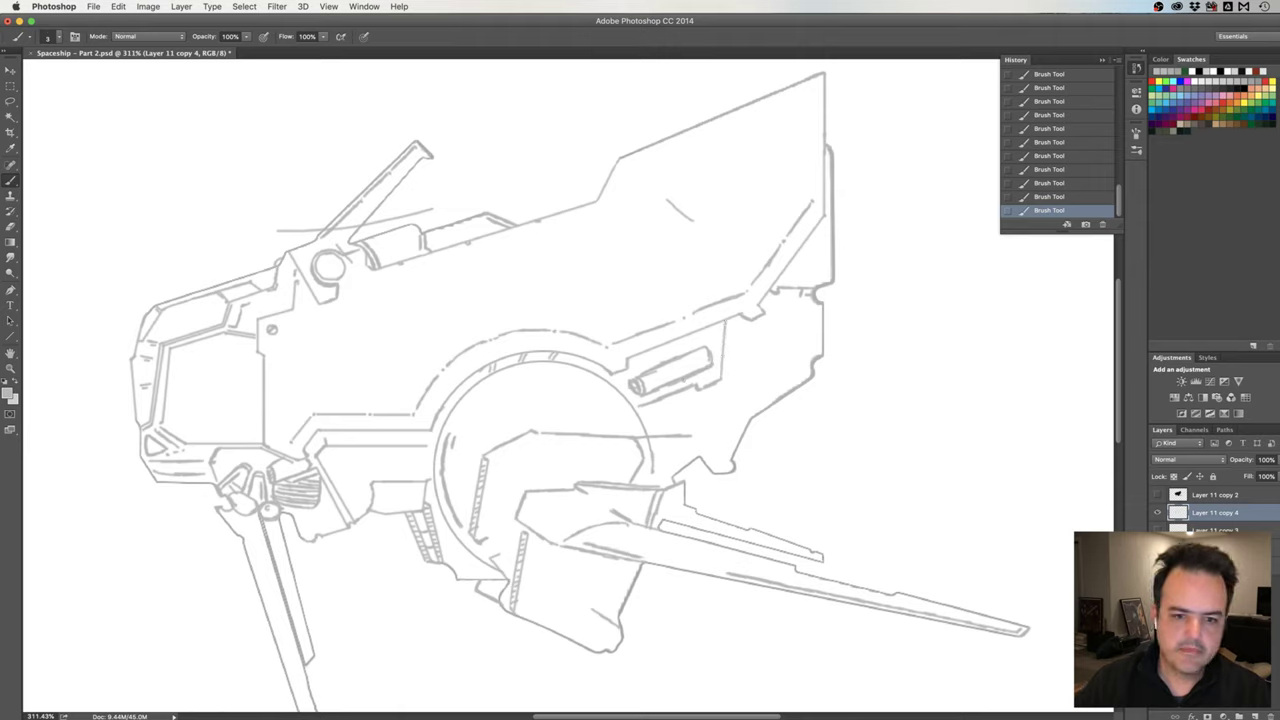
{"action": "key", "text": "e"}
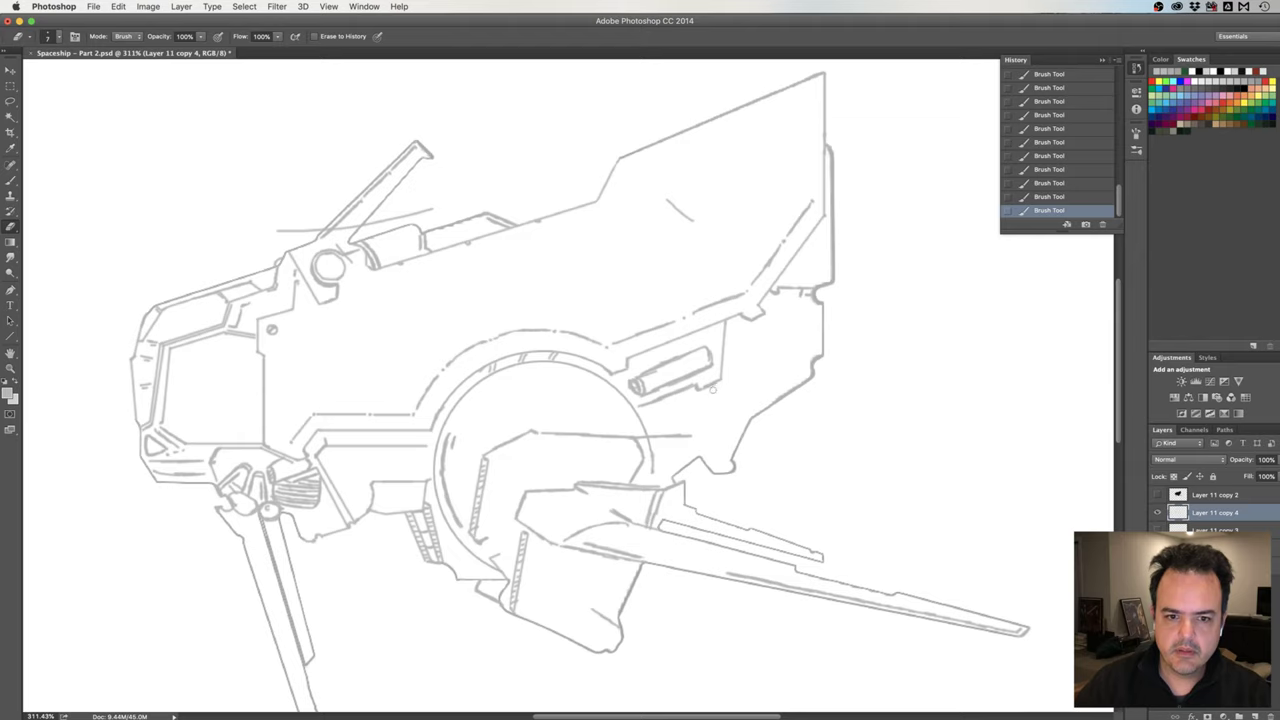
{"action": "left_click_drag", "start_coordinate": [712, 390], "coordinate": [694, 396]}
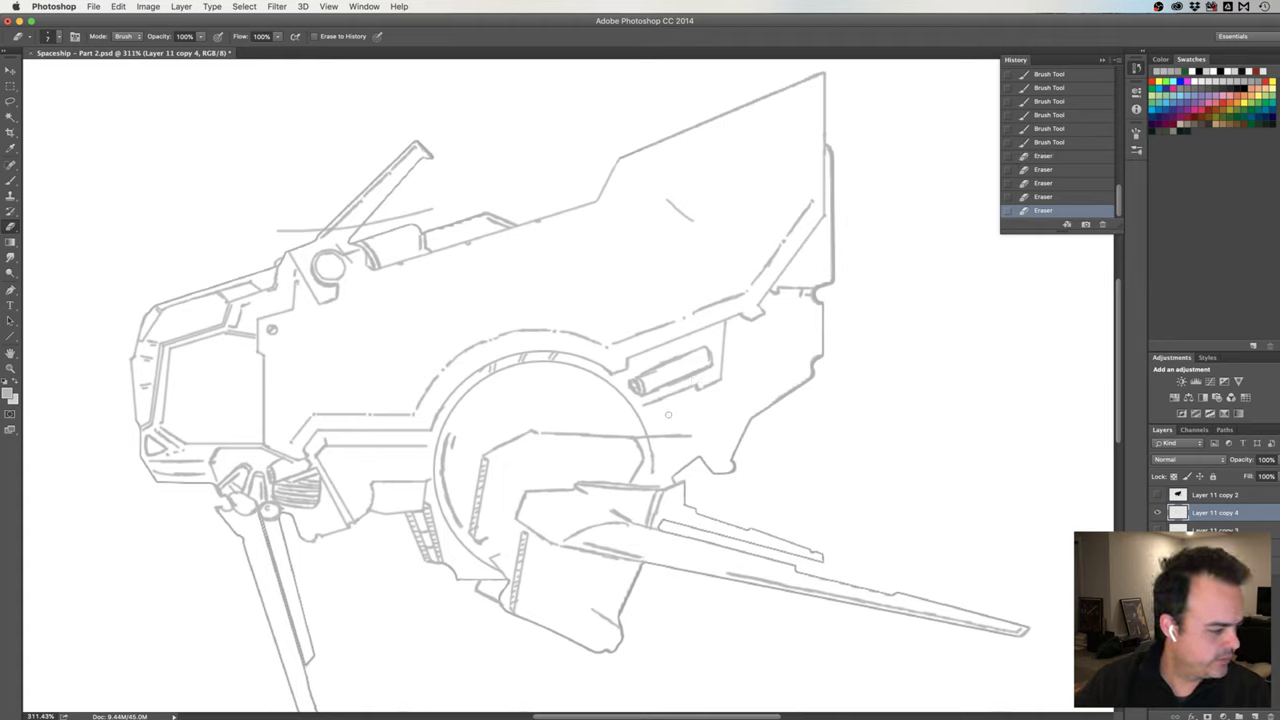
Add a tiny mark by the cylinder and erase rough bits of its outline.
{"action": "key", "text": "b"}
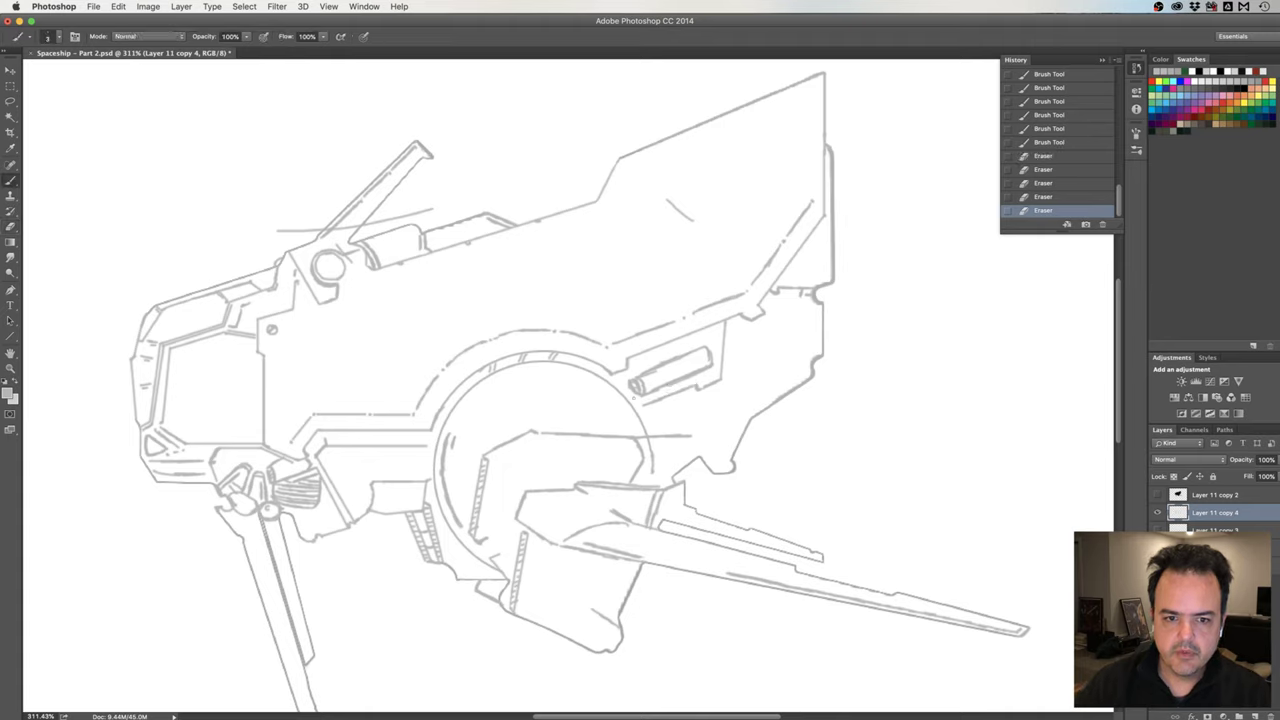
{"action": "left_click", "coordinate": [654, 415]}
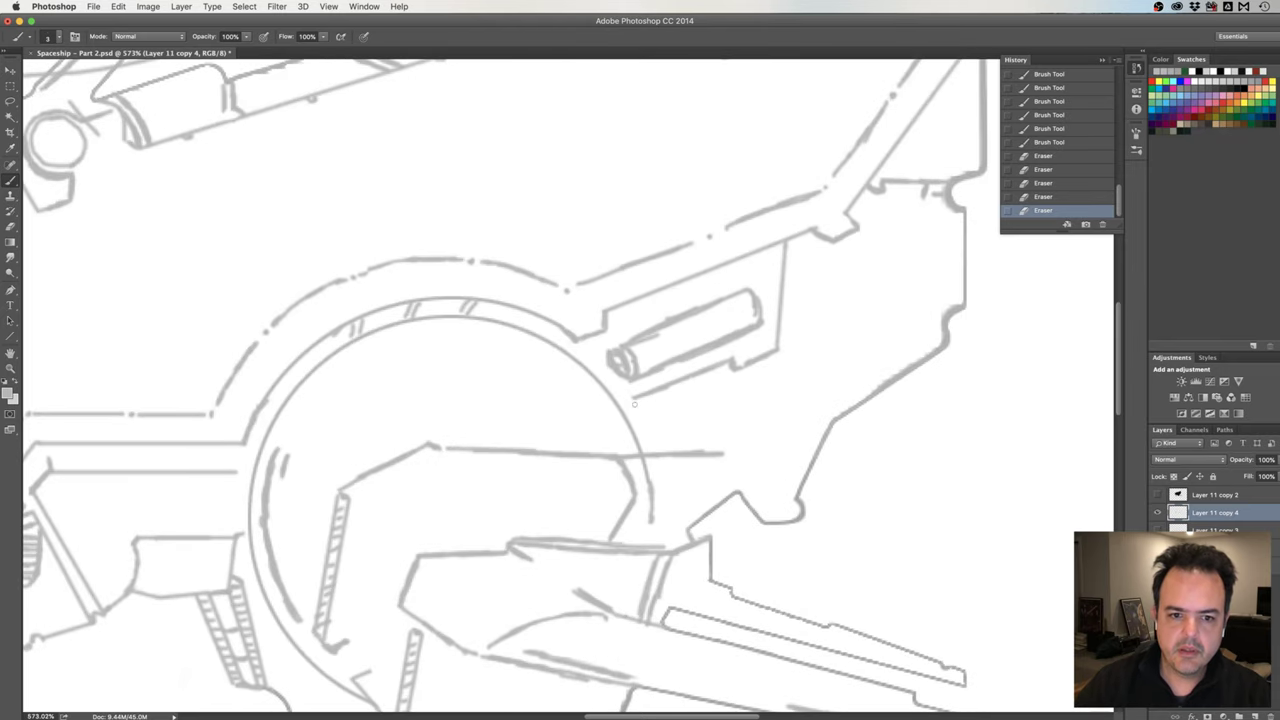
{"action": "left_click", "coordinate": [633, 400]}
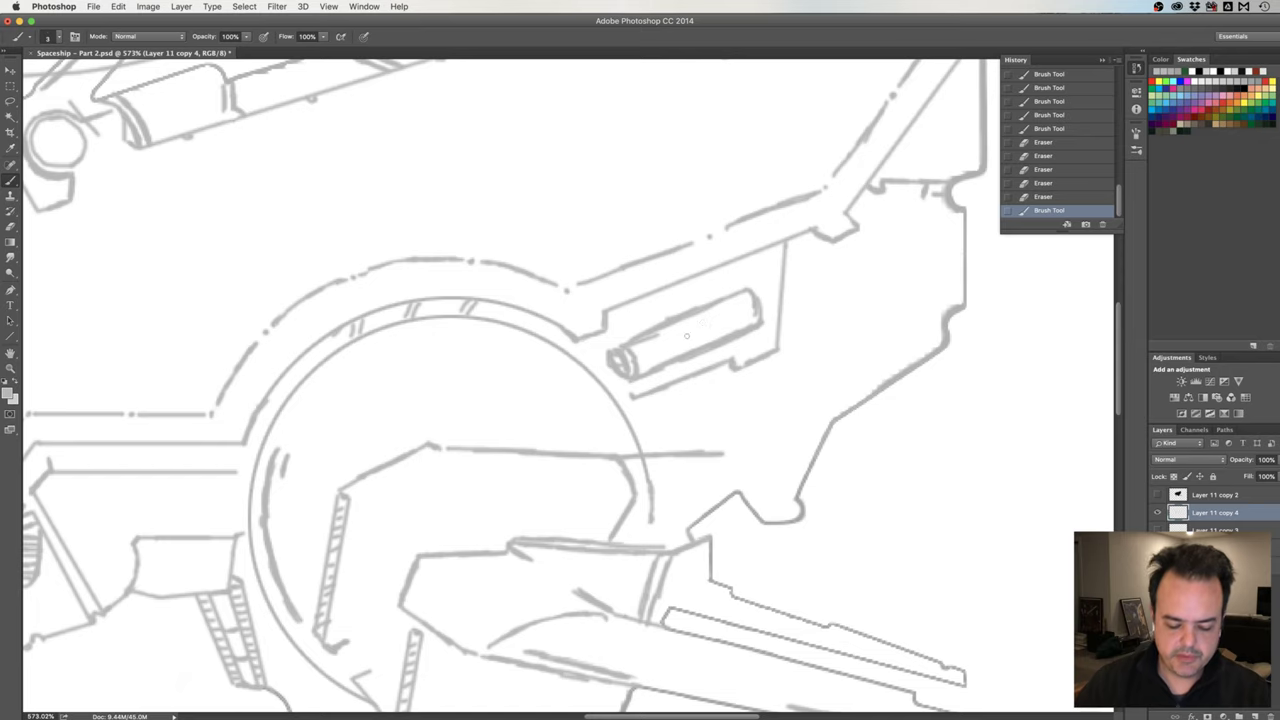
{"action": "key", "text": "e"}
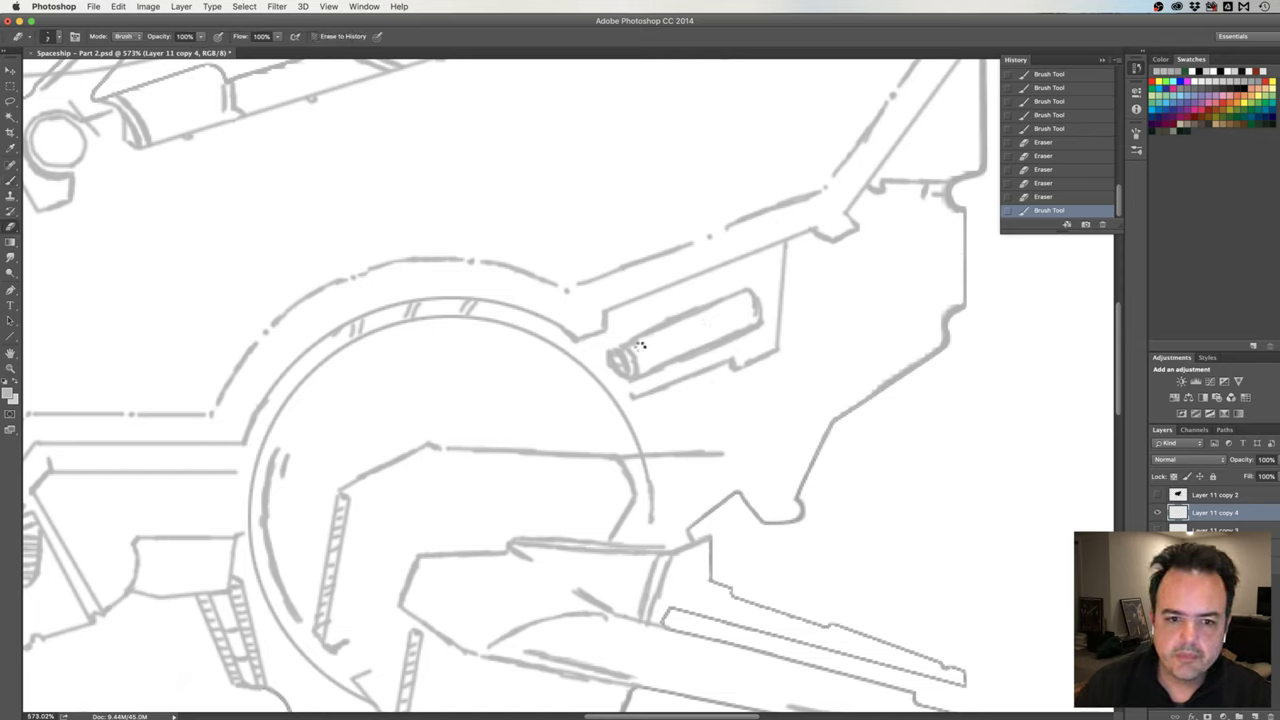
{"action": "left_click", "coordinate": [641, 349]}
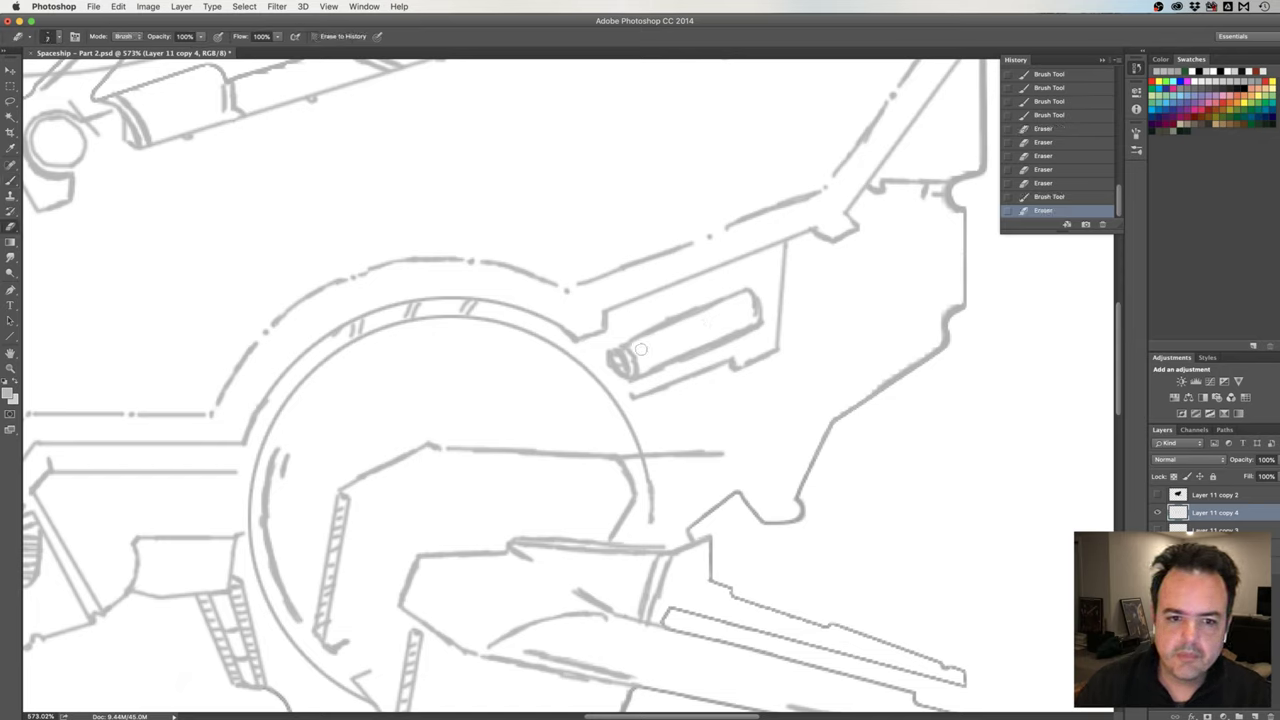
{"action": "left_click", "coordinate": [679, 309]}
{"action": "left_click", "coordinate": [690, 305]}
{"action": "left_click", "coordinate": [701, 301]}
{"action": "left_click", "coordinate": [681, 307]}
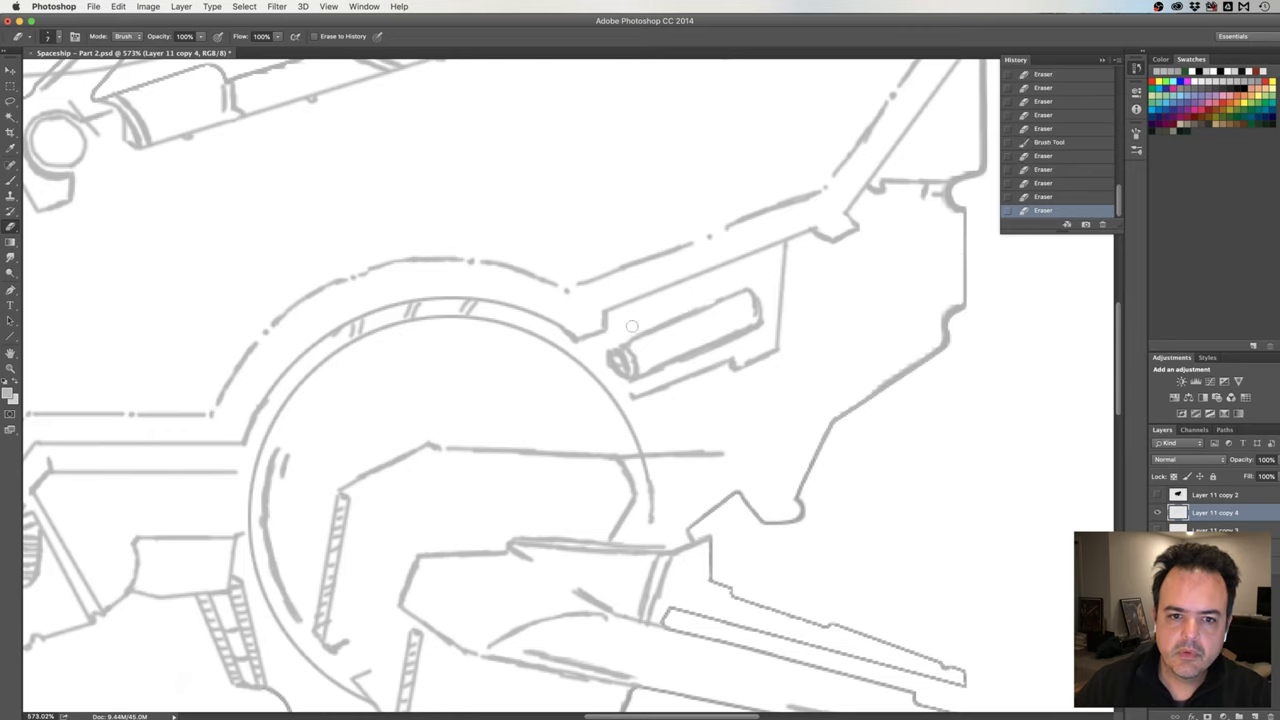
Redraw the cylinder's left end cap and touch up its top edge with brush dabs.
{"action": "key", "text": "b"}
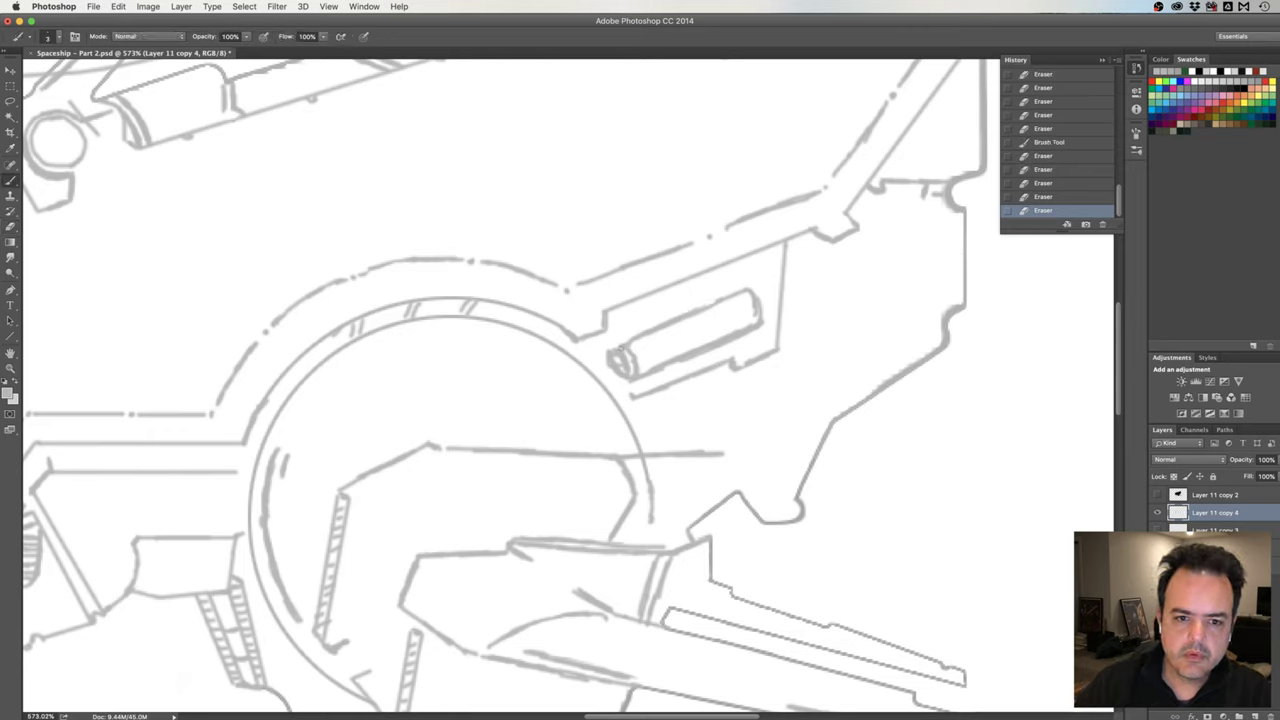
{"action": "left_click", "coordinate": [622, 344]}
{"action": "left_click", "coordinate": [618, 346]}
{"action": "left_click", "coordinate": [611, 347]}
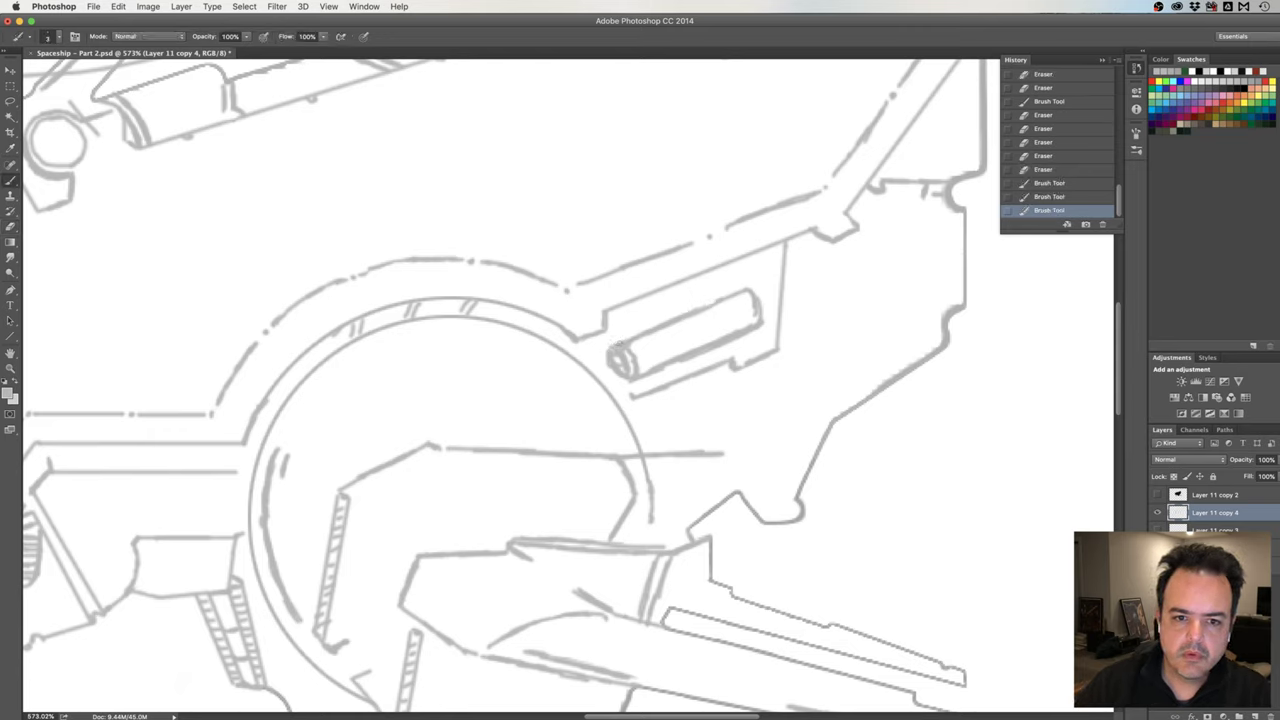
{"action": "left_click", "coordinate": [614, 346]}
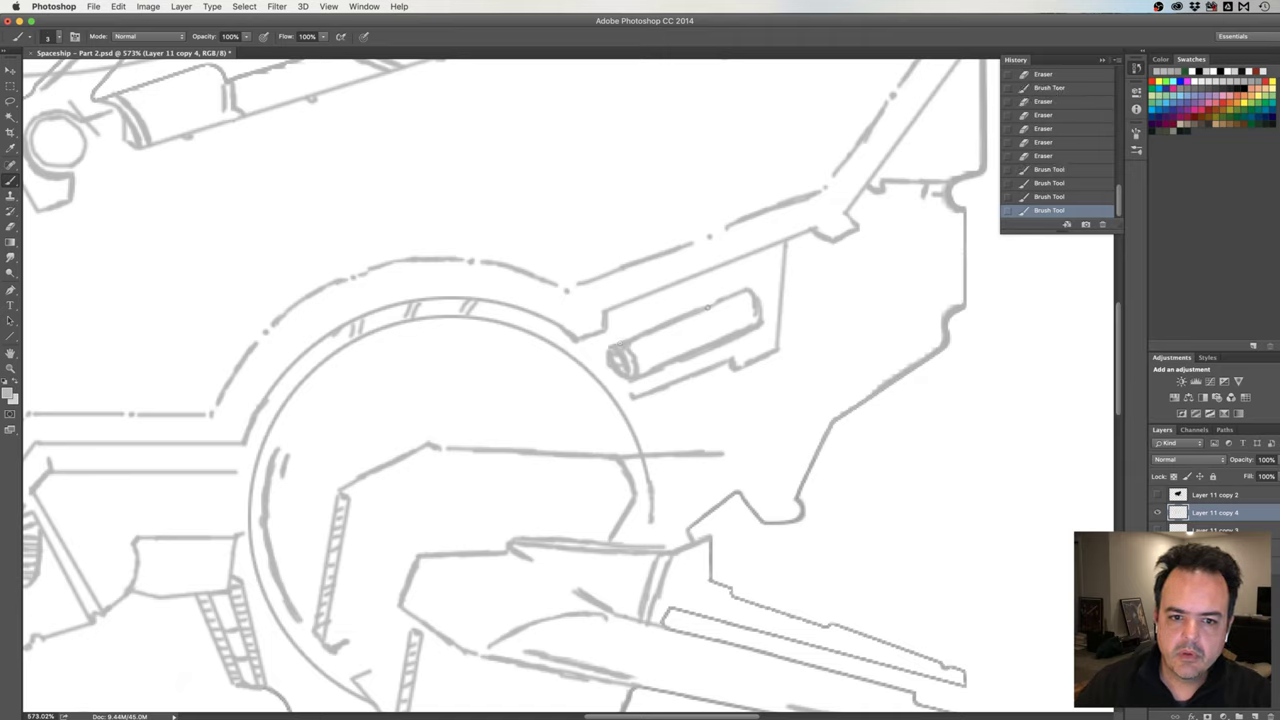
{"action": "left_click", "coordinate": [710, 304]}
{"action": "left_click", "coordinate": [720, 300]}
{"action": "left_click", "coordinate": [727, 298]}
{"action": "left_click", "coordinate": [735, 296]}
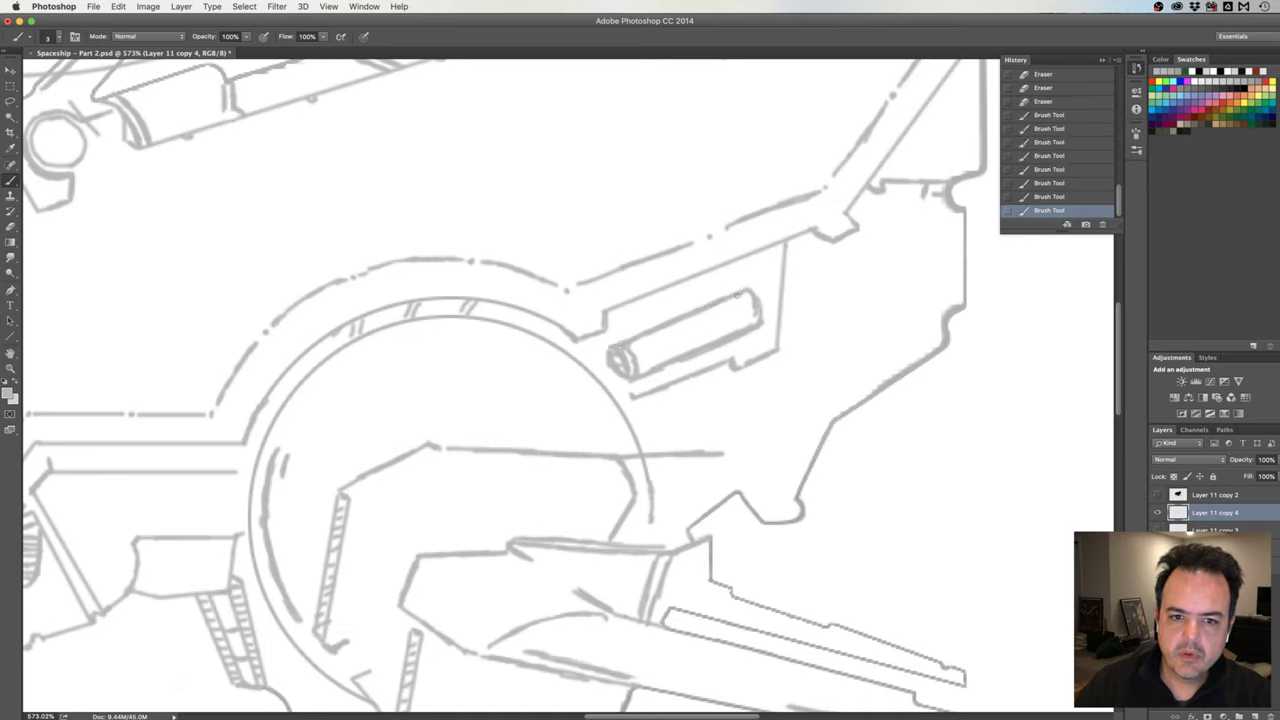
{"action": "left_click", "coordinate": [740, 293]}
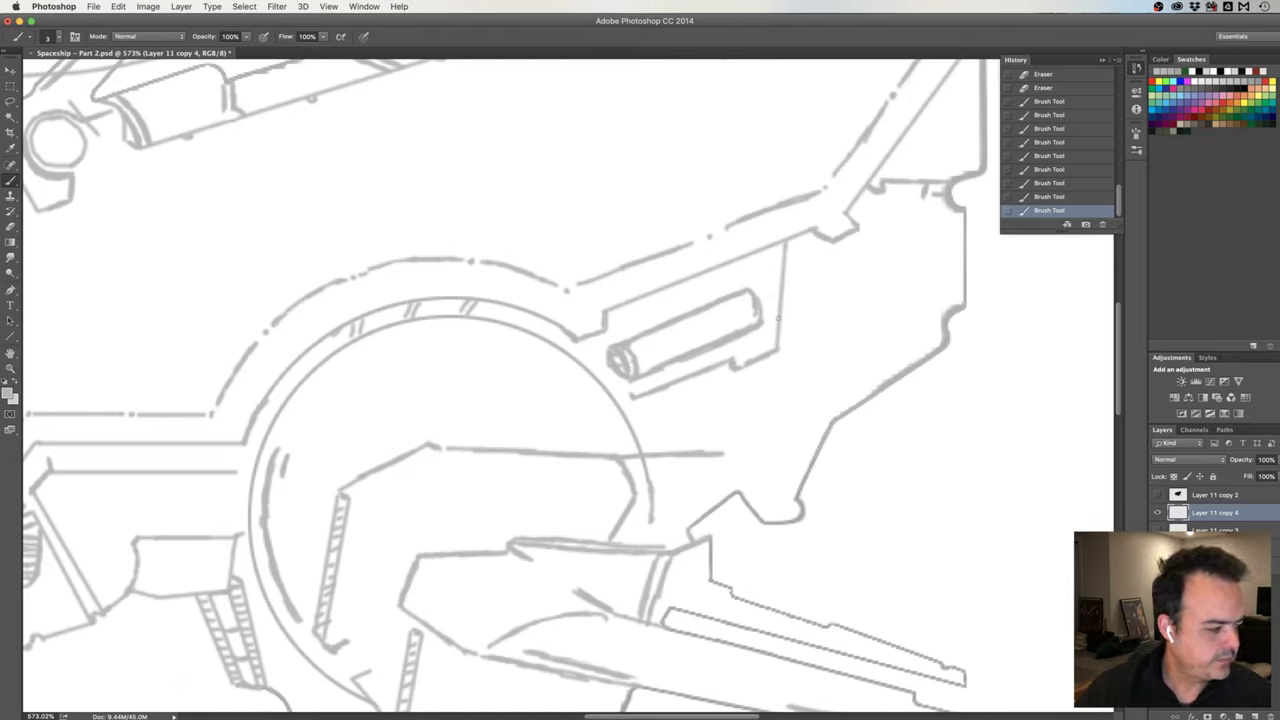
Draw a short horizontal line and vertical panel lines on the hull right of the cylinder.
{"action": "left_click_drag", "start_coordinate": [779, 349], "coordinate": [797, 348]}
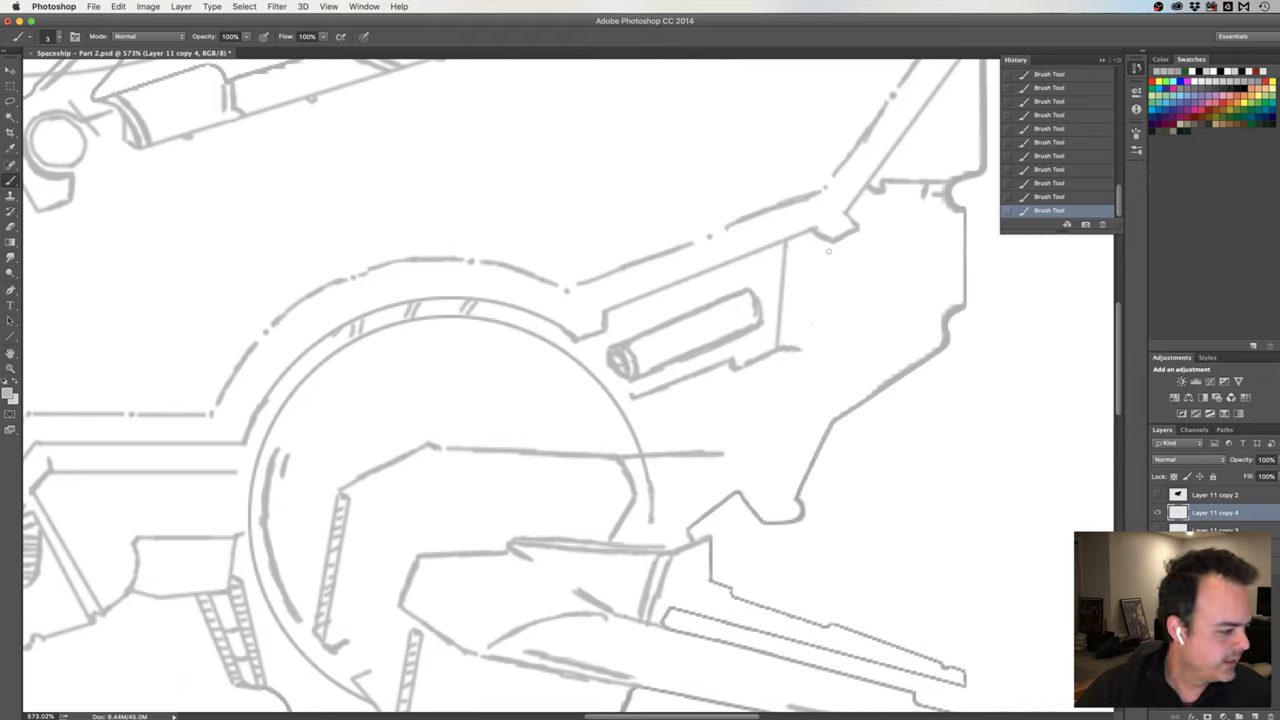
{"action": "left_click_drag", "start_coordinate": [831, 246], "coordinate": [830, 289]}
{"action": "left_click_drag", "start_coordinate": [826, 320], "coordinate": [824, 349]}
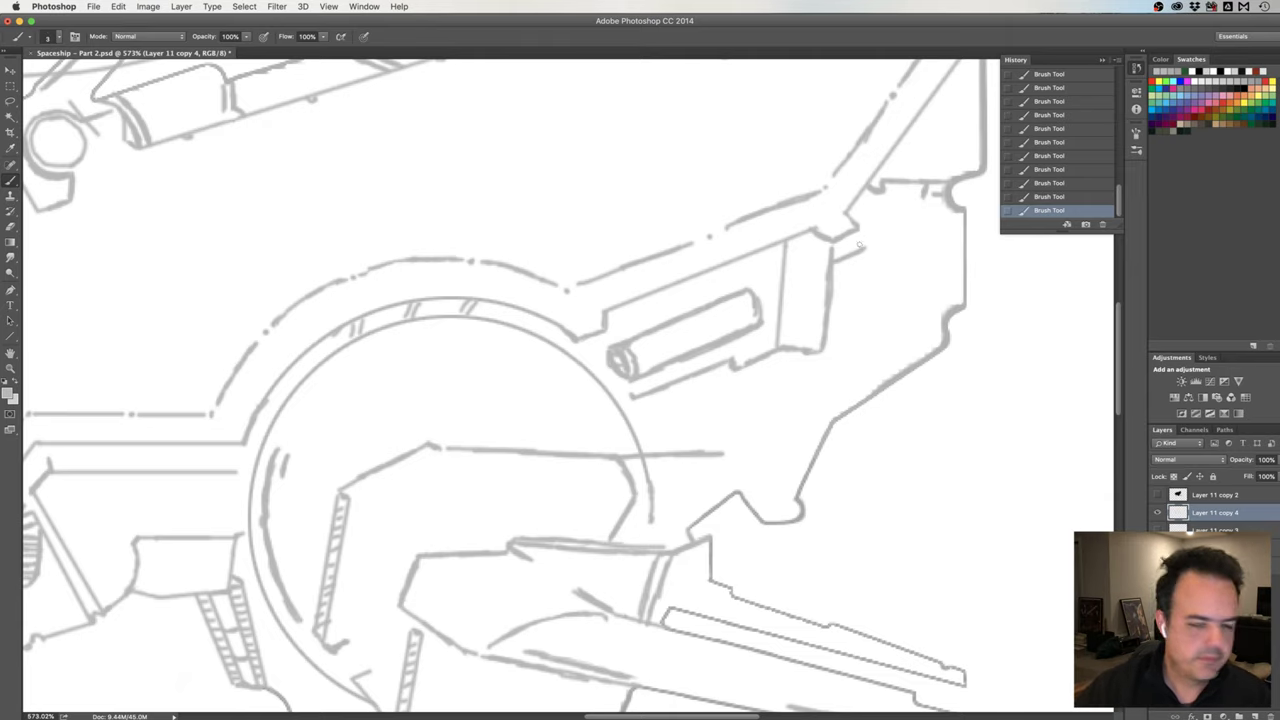
{"action": "left_click_drag", "start_coordinate": [865, 241], "coordinate": [864, 266]}
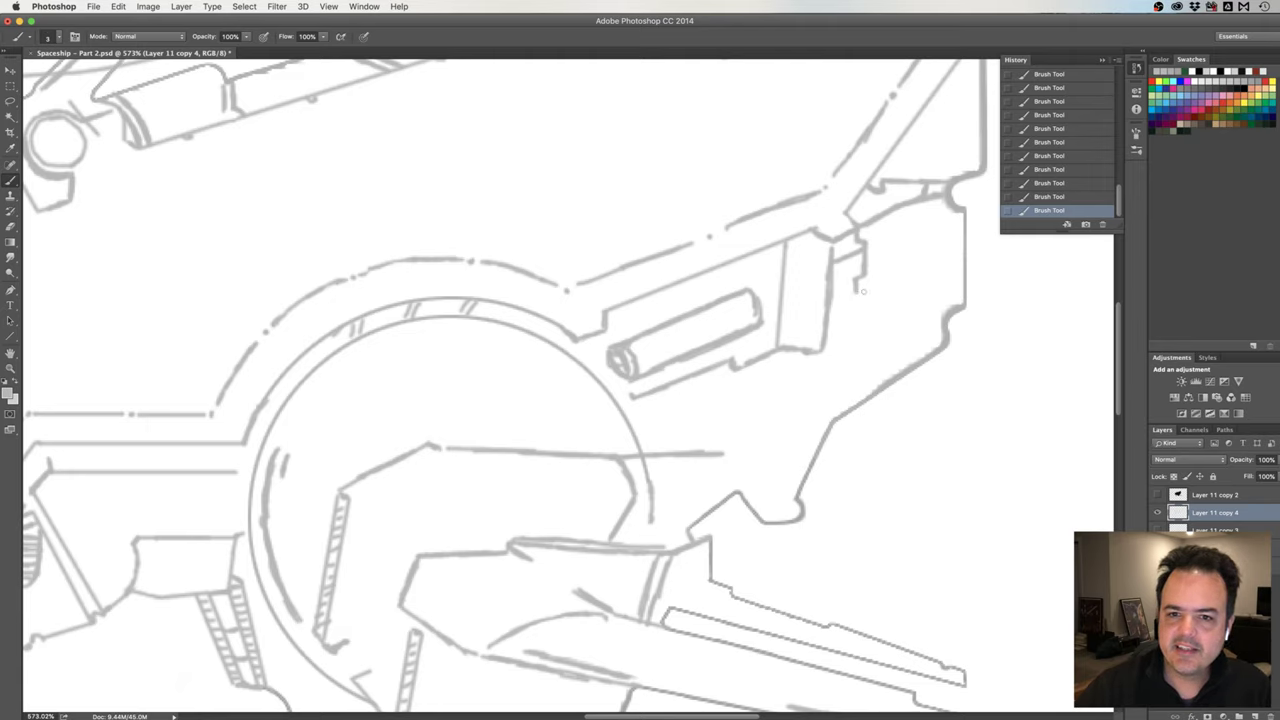
Sketch the curved round fitting and run a line from it to the right hull edge.
{"action": "left_click_drag", "start_coordinate": [884, 288], "coordinate": [899, 275]}
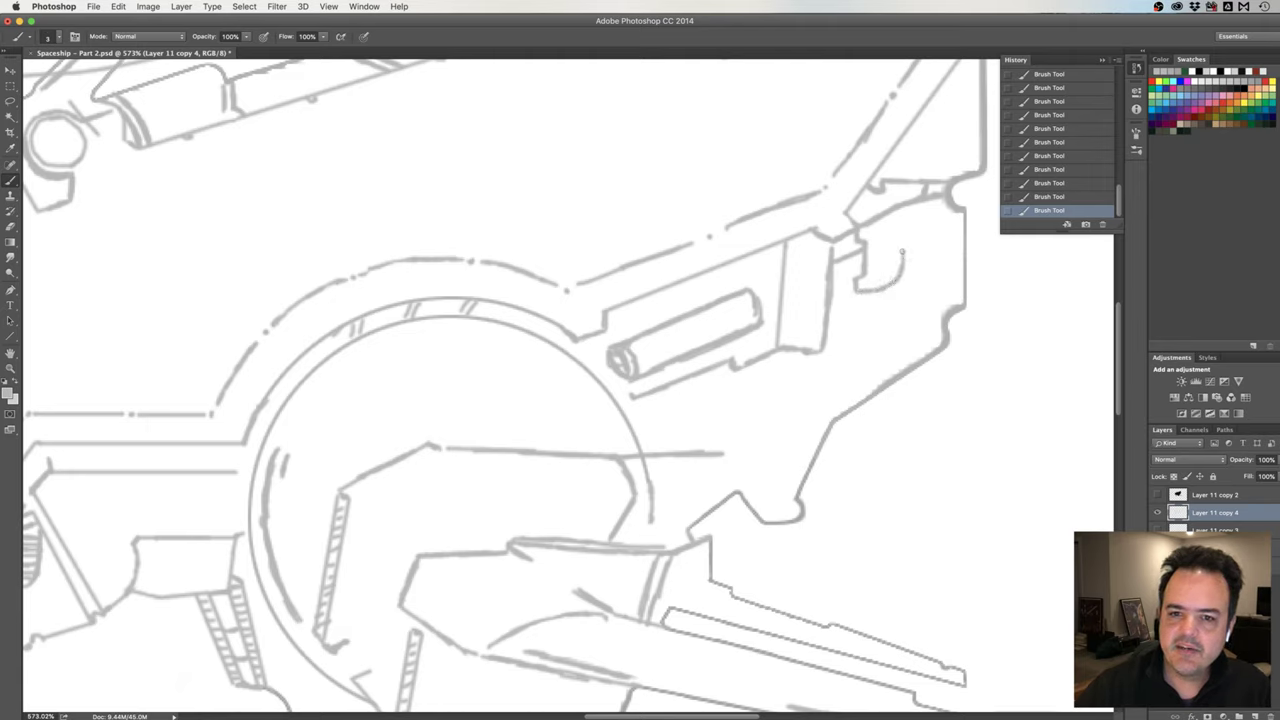
{"action": "left_click_drag", "start_coordinate": [897, 231], "coordinate": [905, 256]}
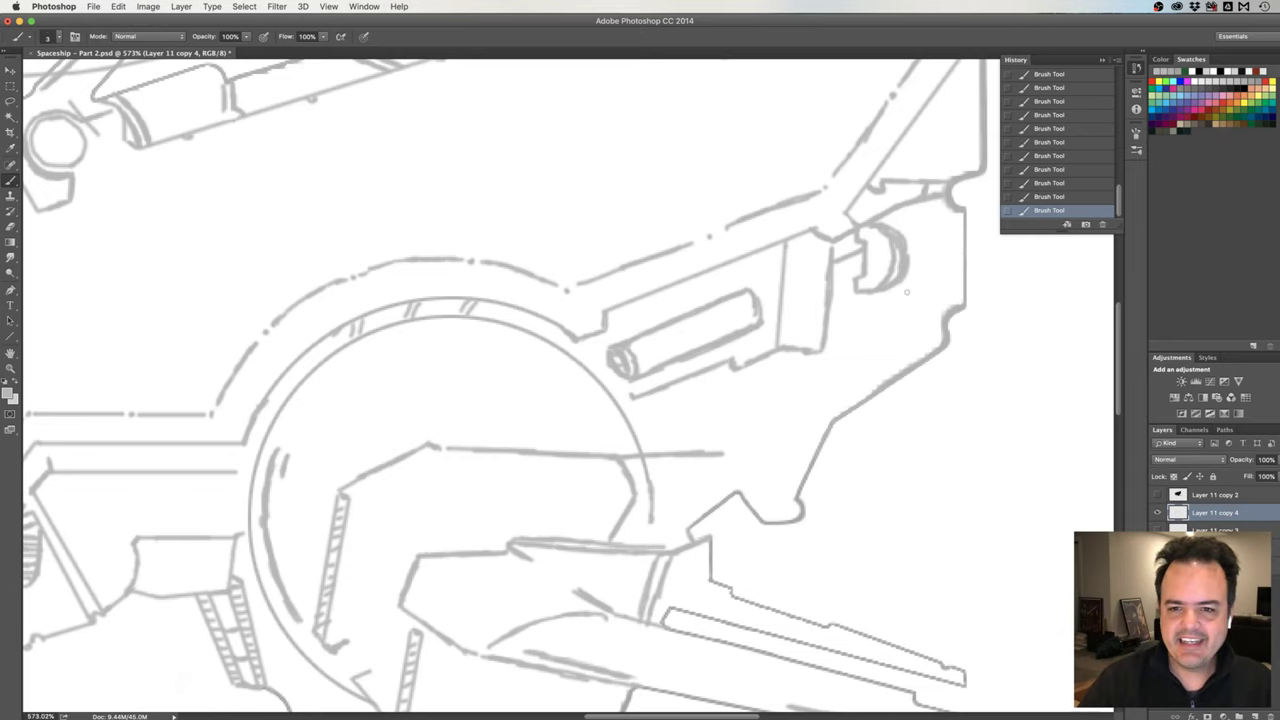
{"action": "left_click_drag", "start_coordinate": [869, 293], "coordinate": [948, 311]}
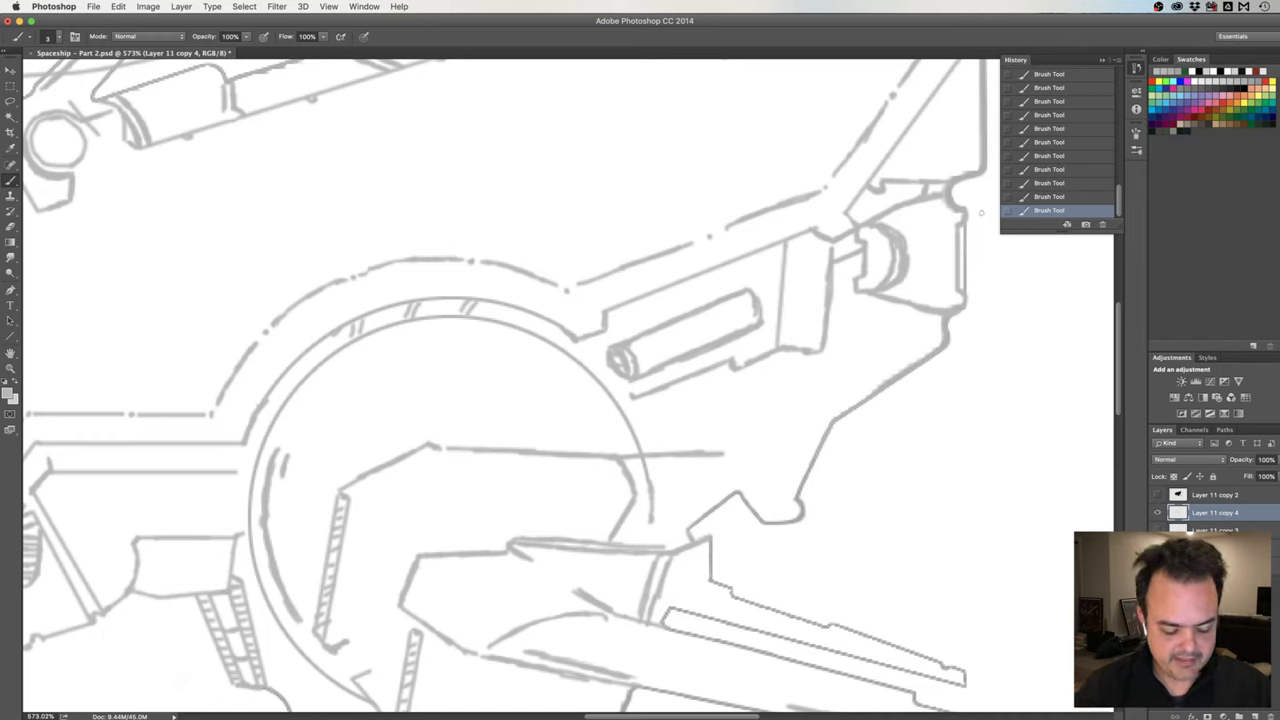
{"action": "key", "text": "e"}
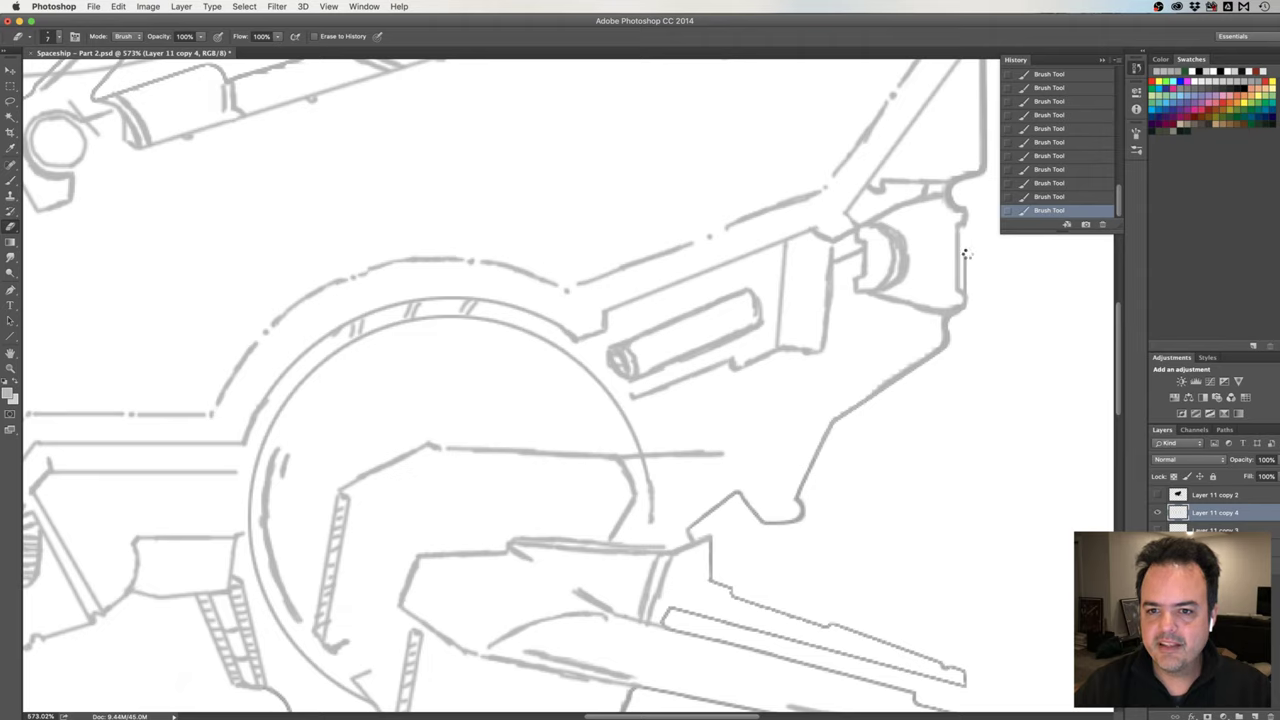
Erase the rough right hull edge and redraw it as a clean vertical line.
{"action": "left_click_drag", "start_coordinate": [968, 231], "coordinate": [966, 252]}
{"action": "key", "text": "b"}
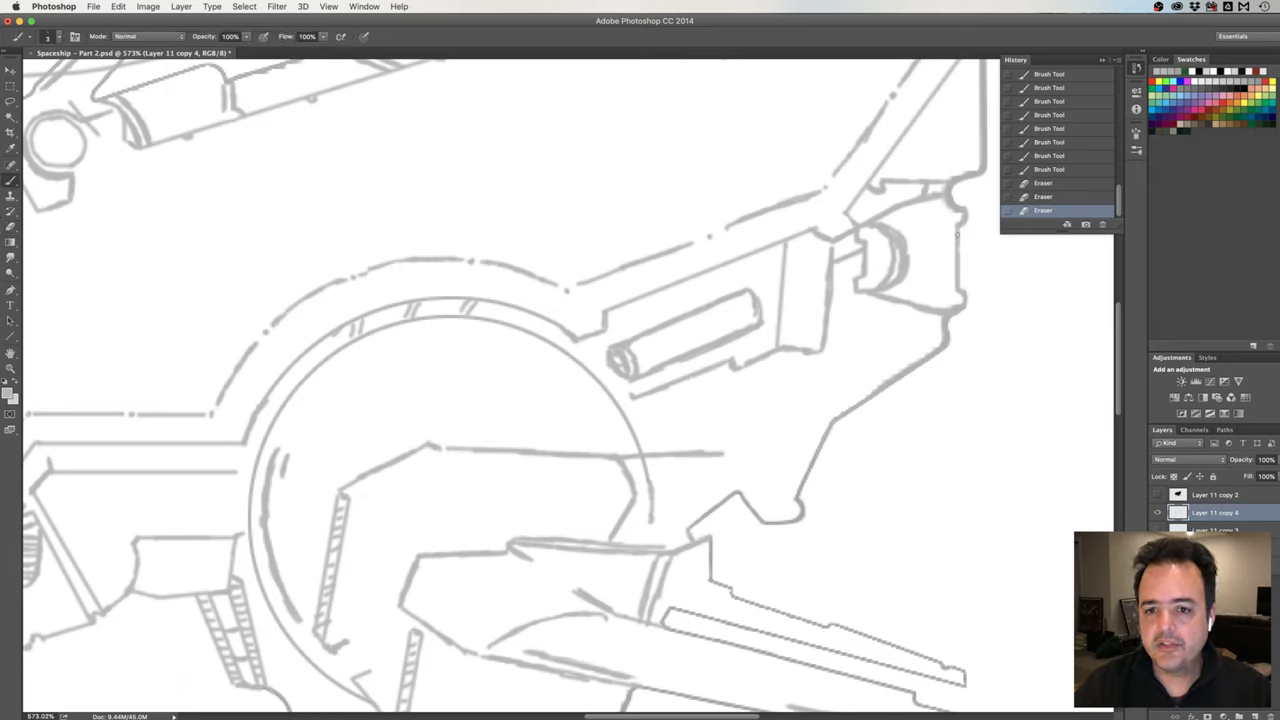
{"action": "left_click_drag", "start_coordinate": [957, 256], "coordinate": [958, 282]}
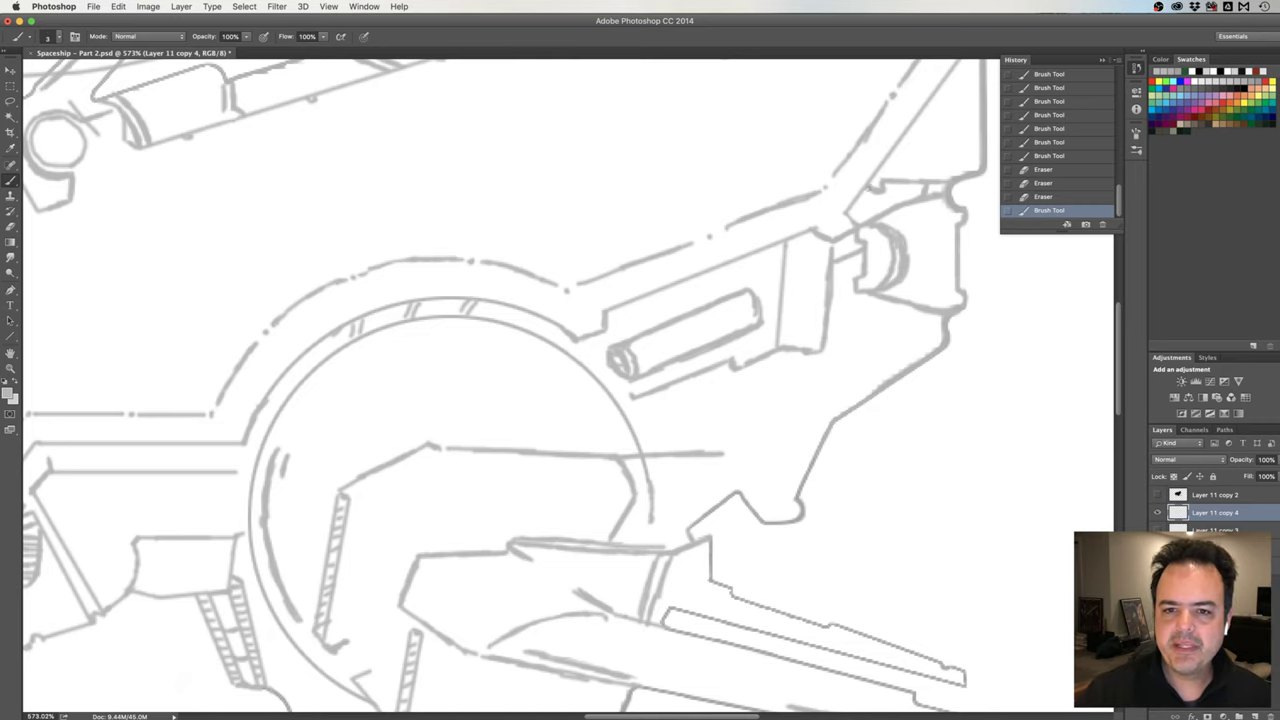
Brush four short rib slats along the top of the right hull section.
{"action": "left_click_drag", "start_coordinate": [905, 186], "coordinate": [905, 198]}
{"action": "left_click_drag", "start_coordinate": [901, 192], "coordinate": [903, 204]}
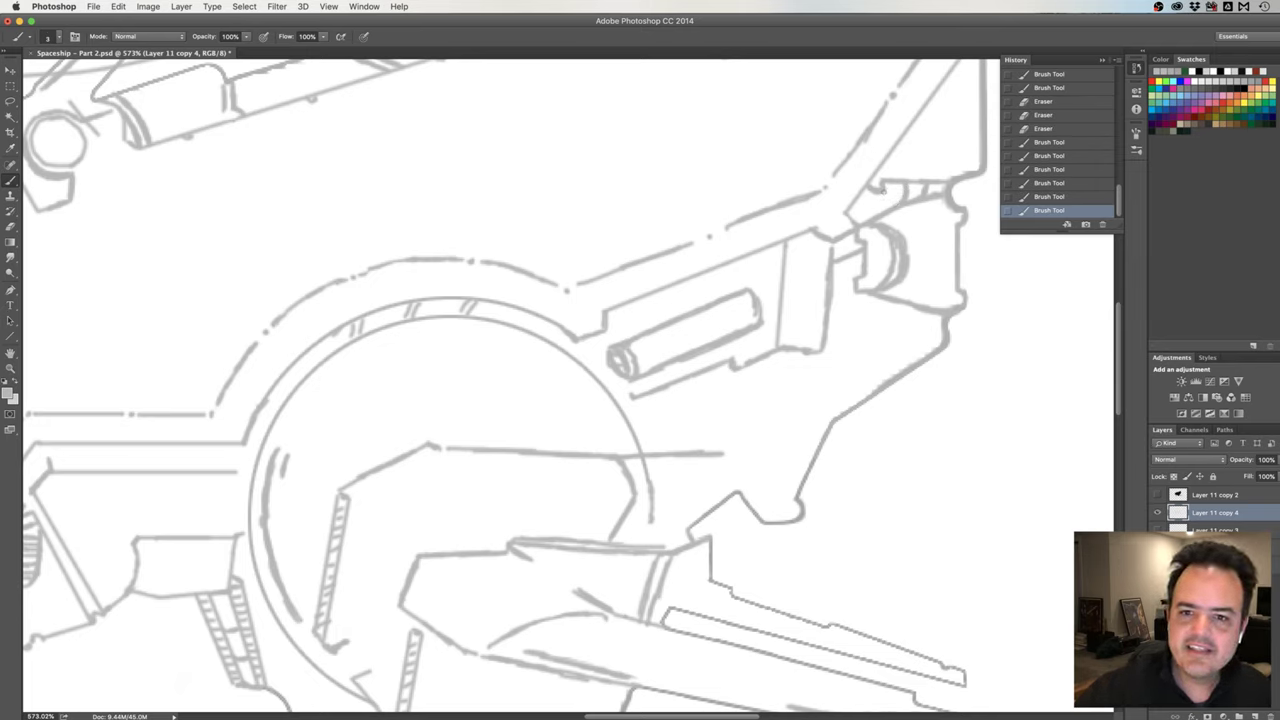
{"action": "left_click_drag", "start_coordinate": [884, 188], "coordinate": [887, 202]}
{"action": "left_click_drag", "start_coordinate": [878, 202], "coordinate": [884, 214]}
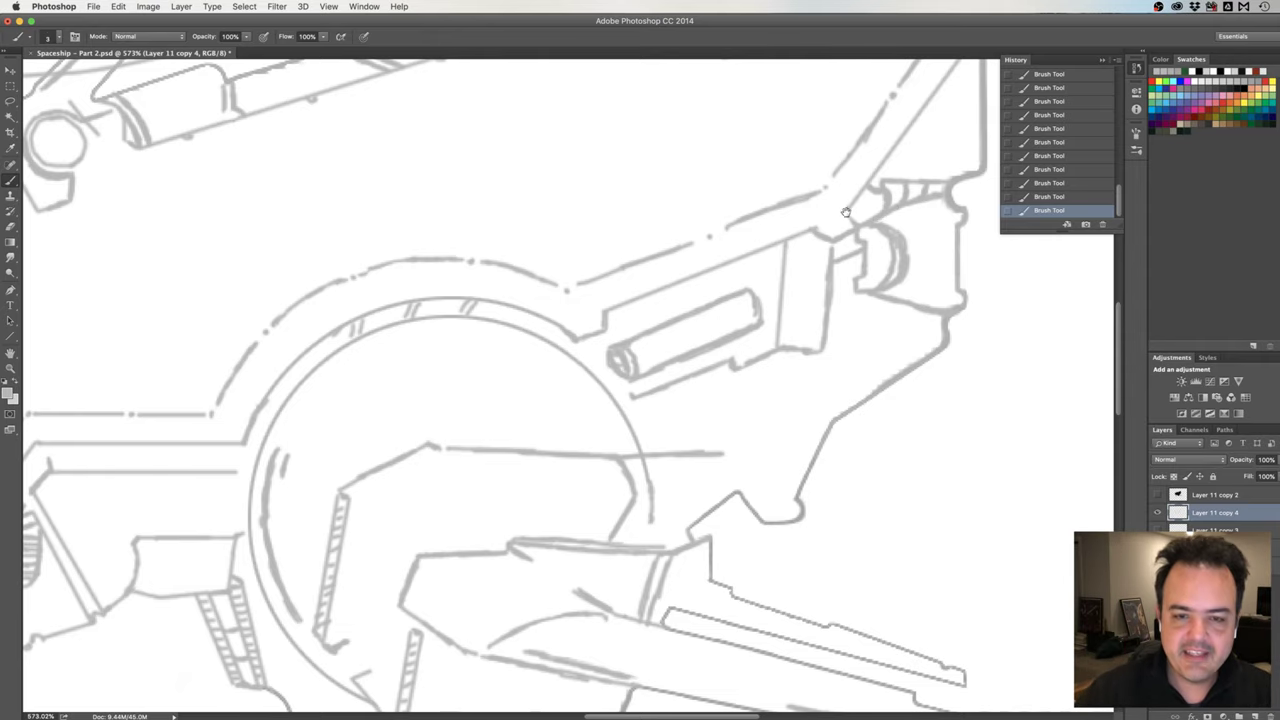
Flip the whole ship canvas horizontally so its nose points right.
{"action": "scroll", "coordinate": [845, 212], "scroll_direction": "down", "scroll_amount": 5}
{"action": "left_click_drag", "start_coordinate": [848, 205], "coordinate": [794, 241]}
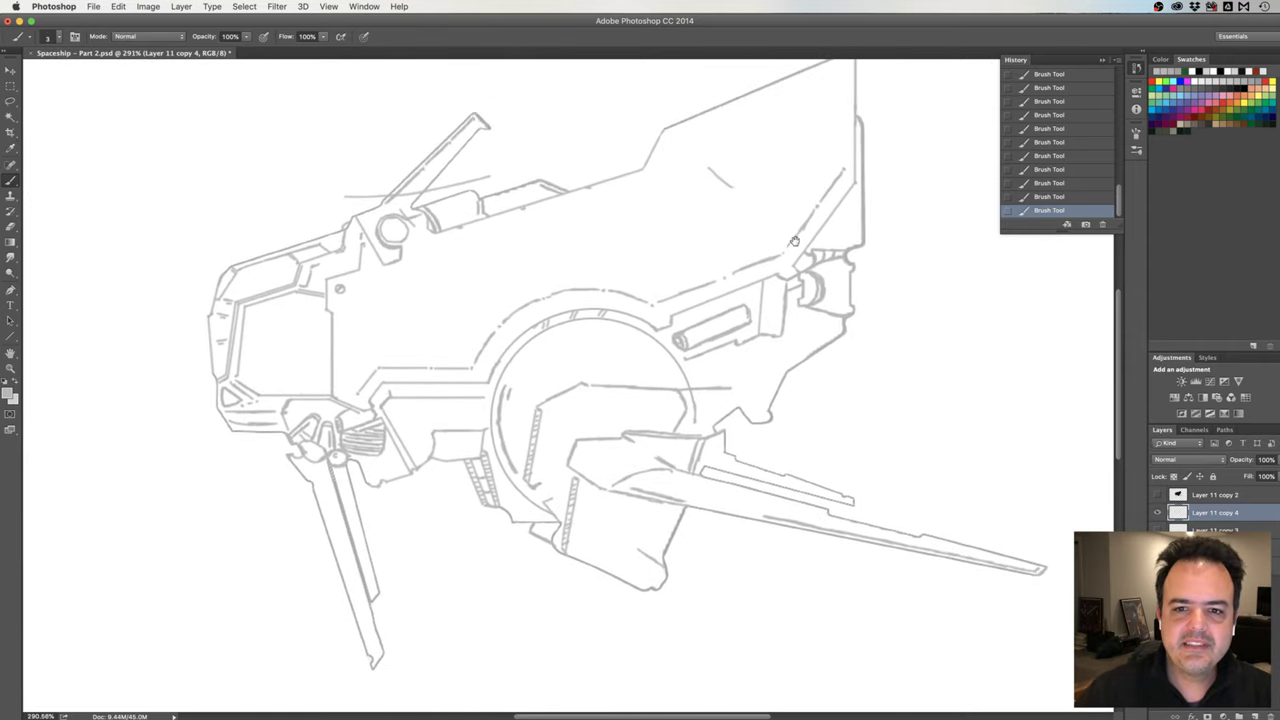
{"action": "scroll", "coordinate": [794, 241], "scroll_direction": "up", "scroll_amount": 1}
{"action": "scroll", "coordinate": [788, 243], "scroll_direction": "up", "scroll_amount": 1}
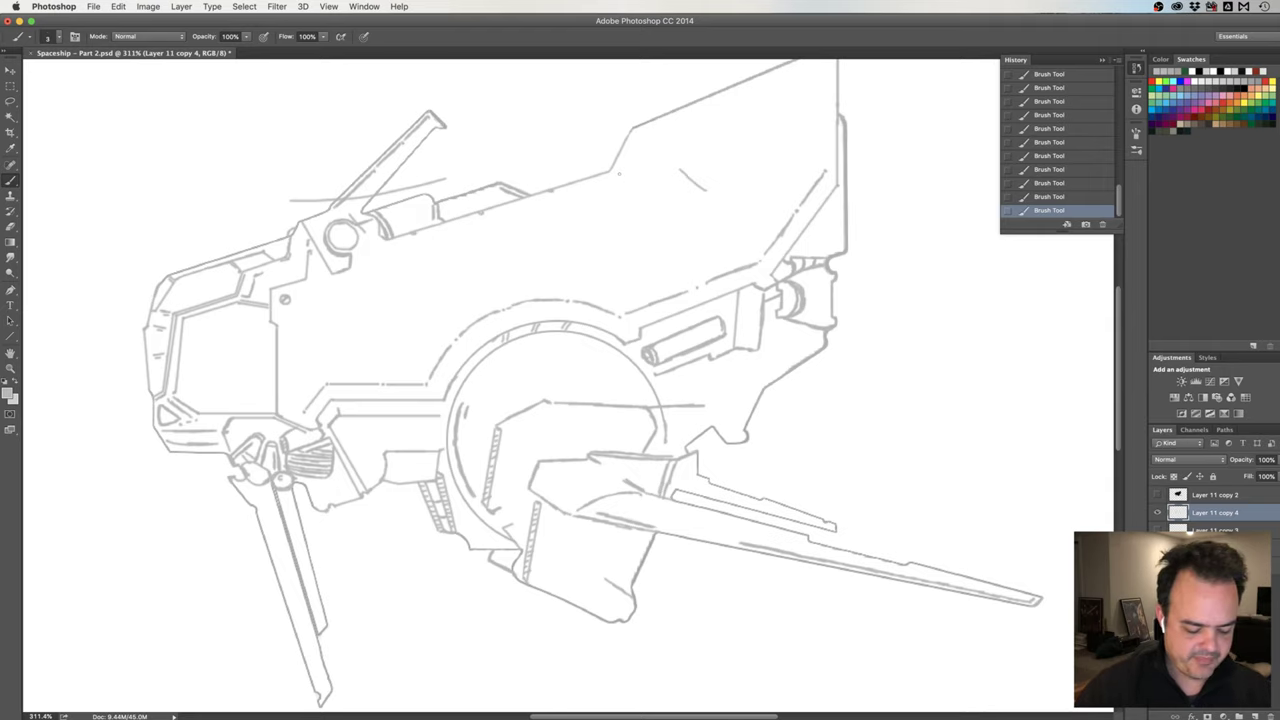
{"action": "key", "text": "ctrl+shift+h"}
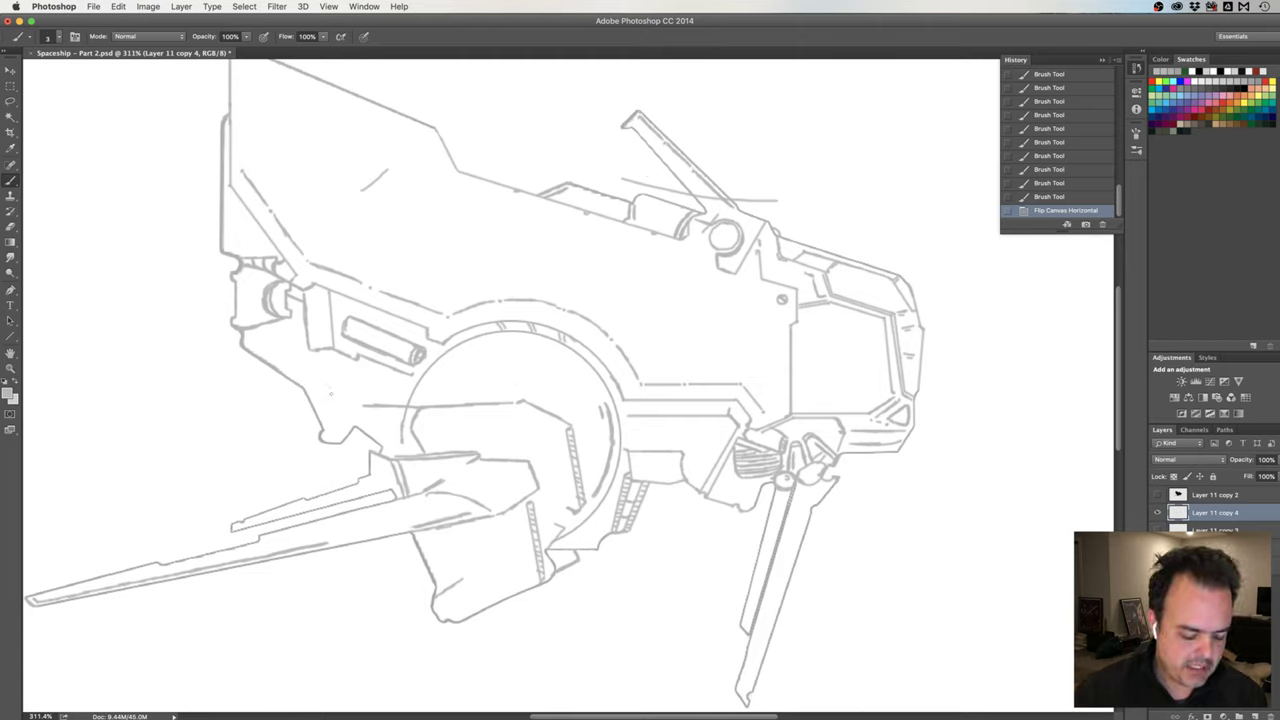
{"action": "scroll", "coordinate": [338, 385], "scroll_direction": "up", "scroll_amount": 3}
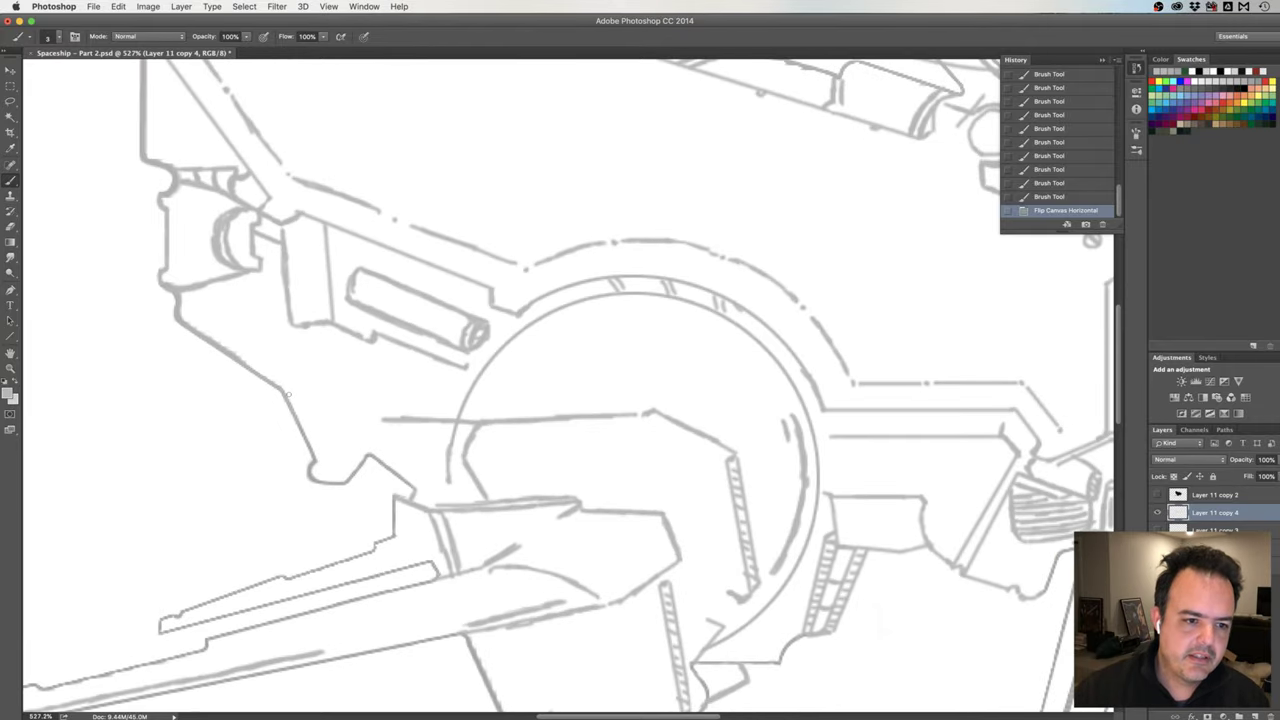
Extend the hull's lower-left edge and erase stray marks with a 4 px eraser.
{"action": "left_click_drag", "start_coordinate": [287, 393], "coordinate": [316, 448]}
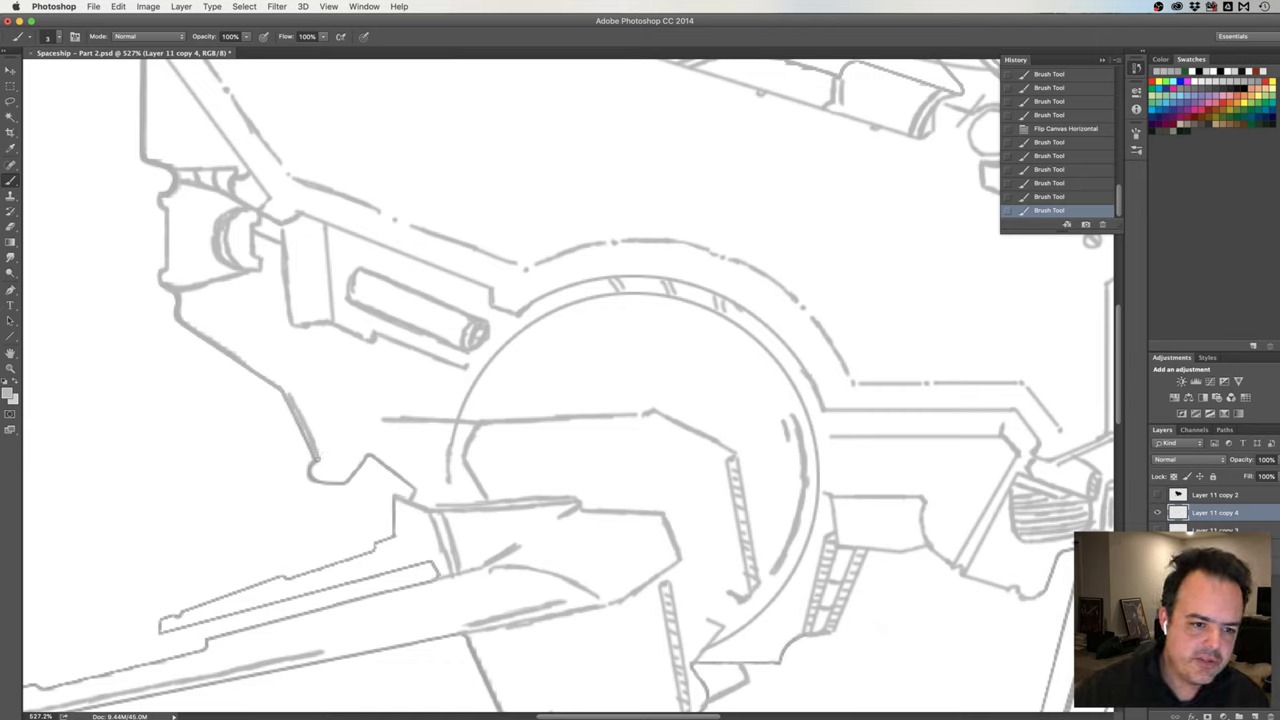
{"action": "left_click_drag", "start_coordinate": [318, 452], "coordinate": [312, 470]}
{"action": "left_click_drag", "start_coordinate": [287, 393], "coordinate": [286, 380]}
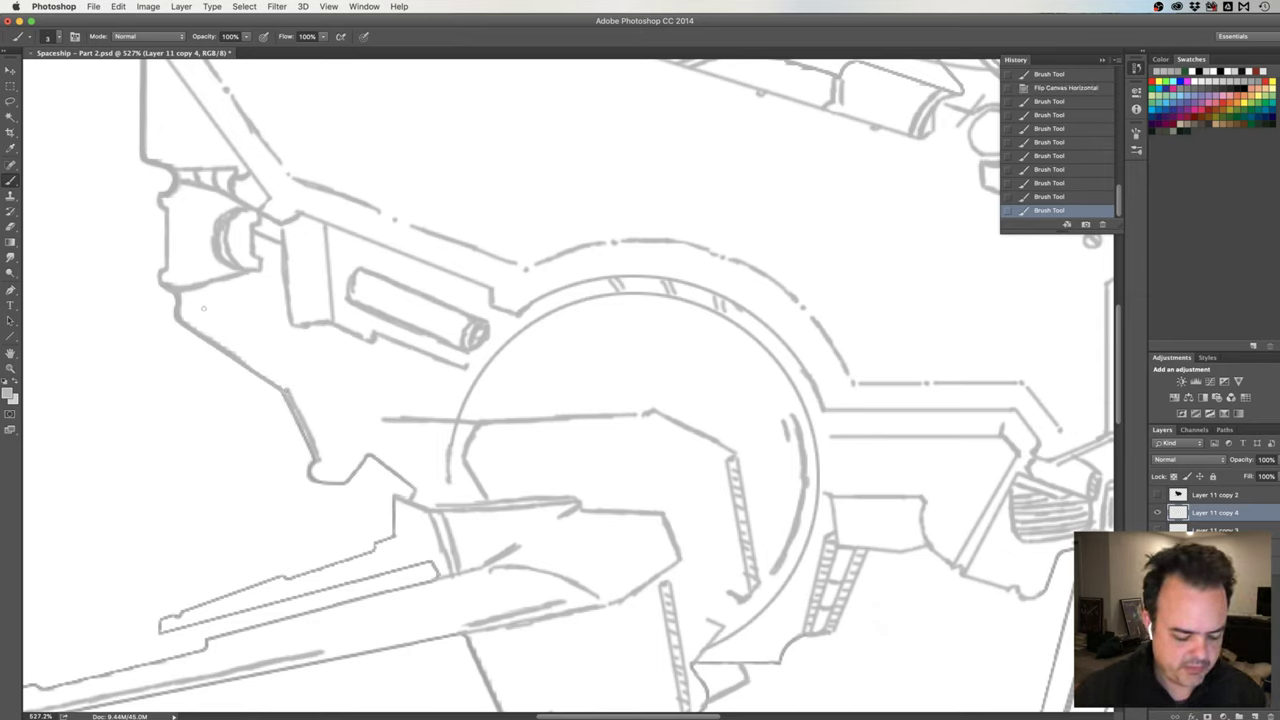
{"action": "key", "text": "e"}
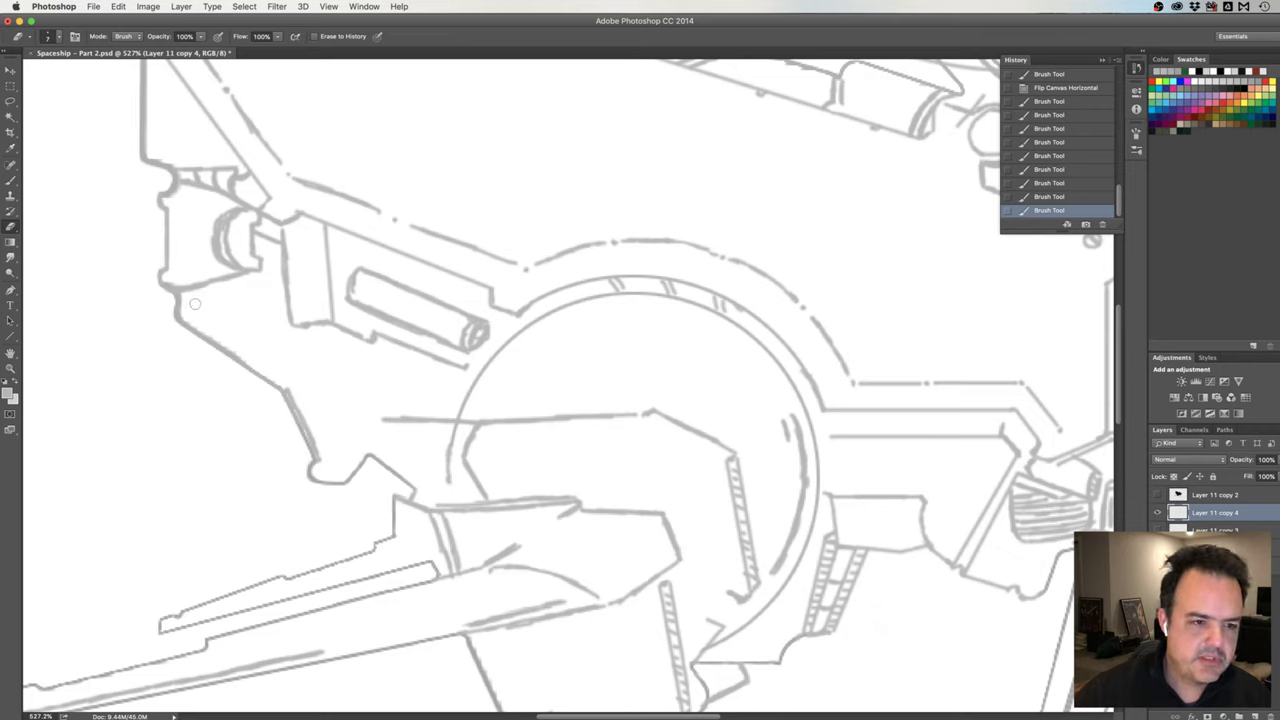
{"action": "left_click_drag", "start_coordinate": [207, 308], "coordinate": [198, 308]}
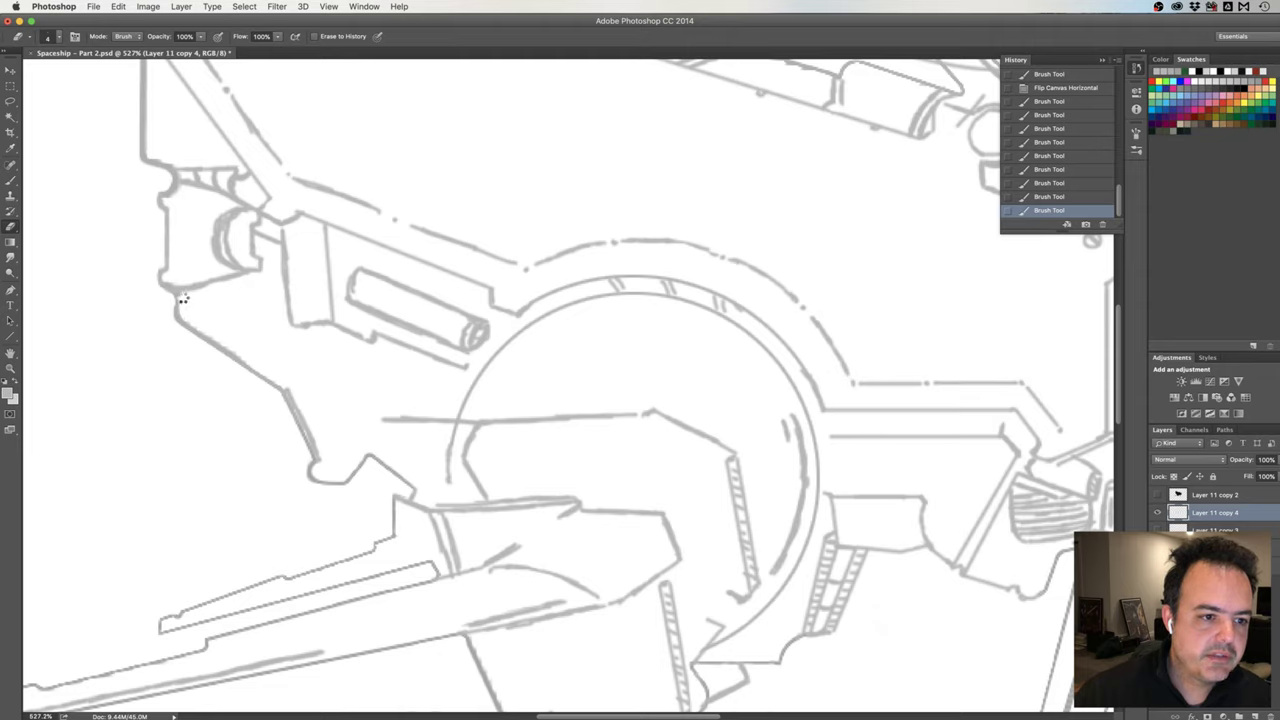
{"action": "left_click_drag", "start_coordinate": [183, 298], "coordinate": [183, 294]}
{"action": "left_click", "coordinate": [181, 295]}
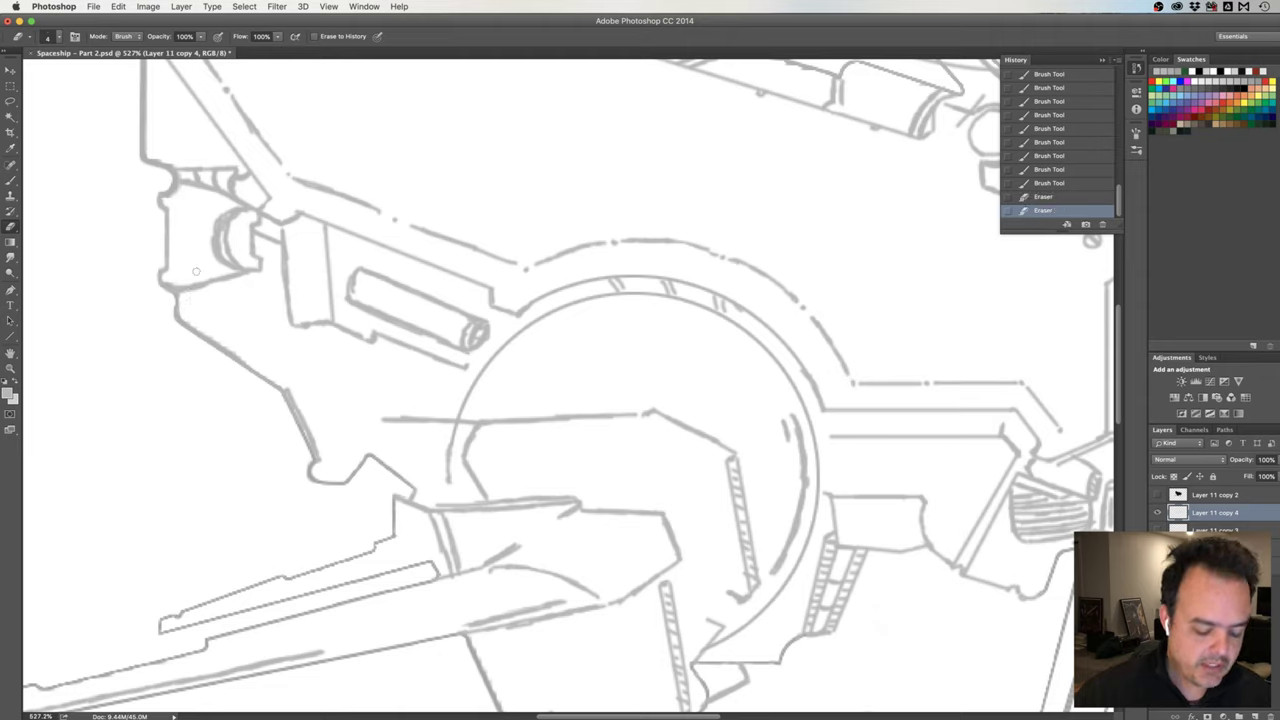
Brush small rib marks beside the round fitting and a short line on the left hull.
{"action": "key", "text": "b"}
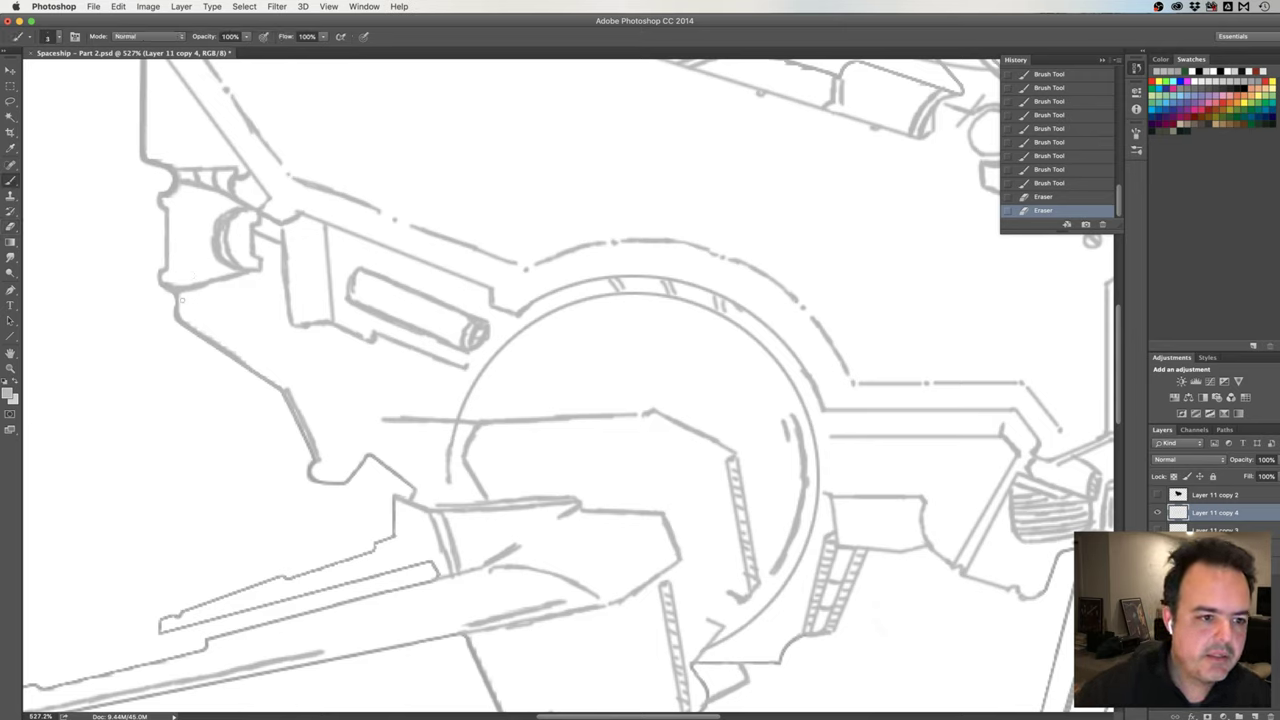
{"action": "left_click_drag", "start_coordinate": [180, 296], "coordinate": [181, 312]}
{"action": "left_click_drag", "start_coordinate": [180, 296], "coordinate": [181, 312]}
{"action": "left_click_drag", "start_coordinate": [180, 296], "coordinate": [181, 312]}
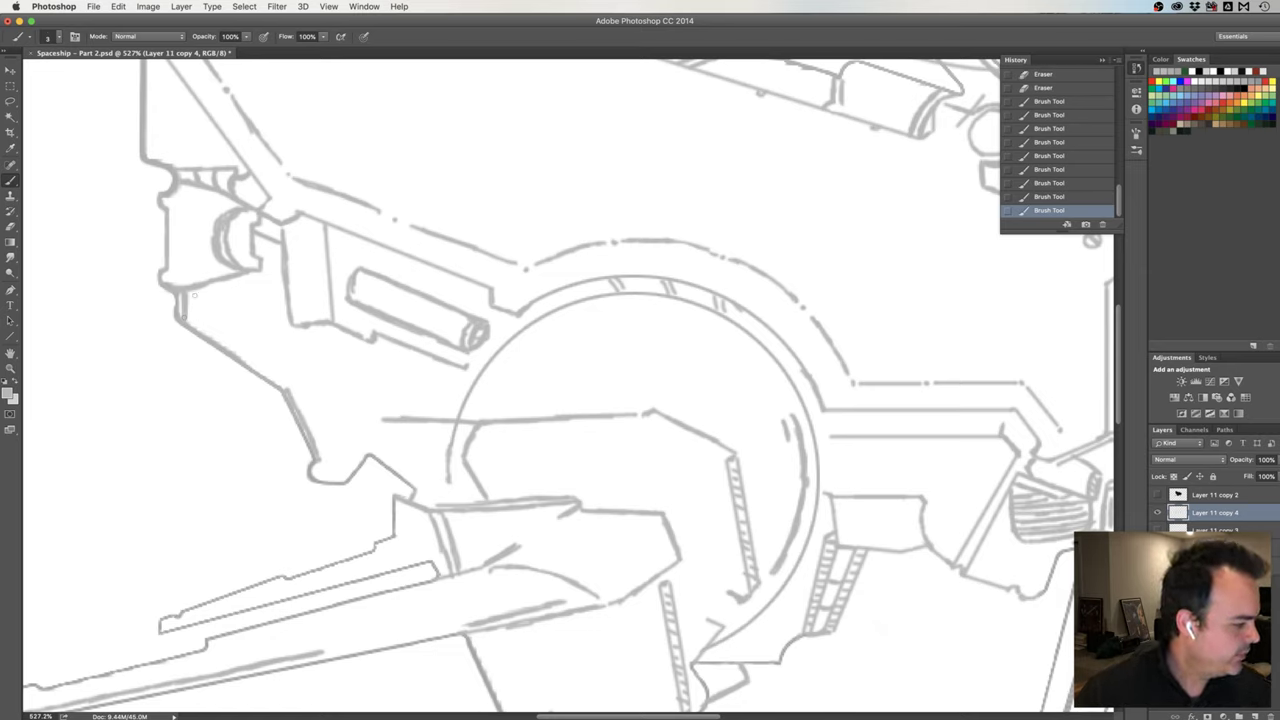
{"action": "left_click_drag", "start_coordinate": [197, 303], "coordinate": [197, 316]}
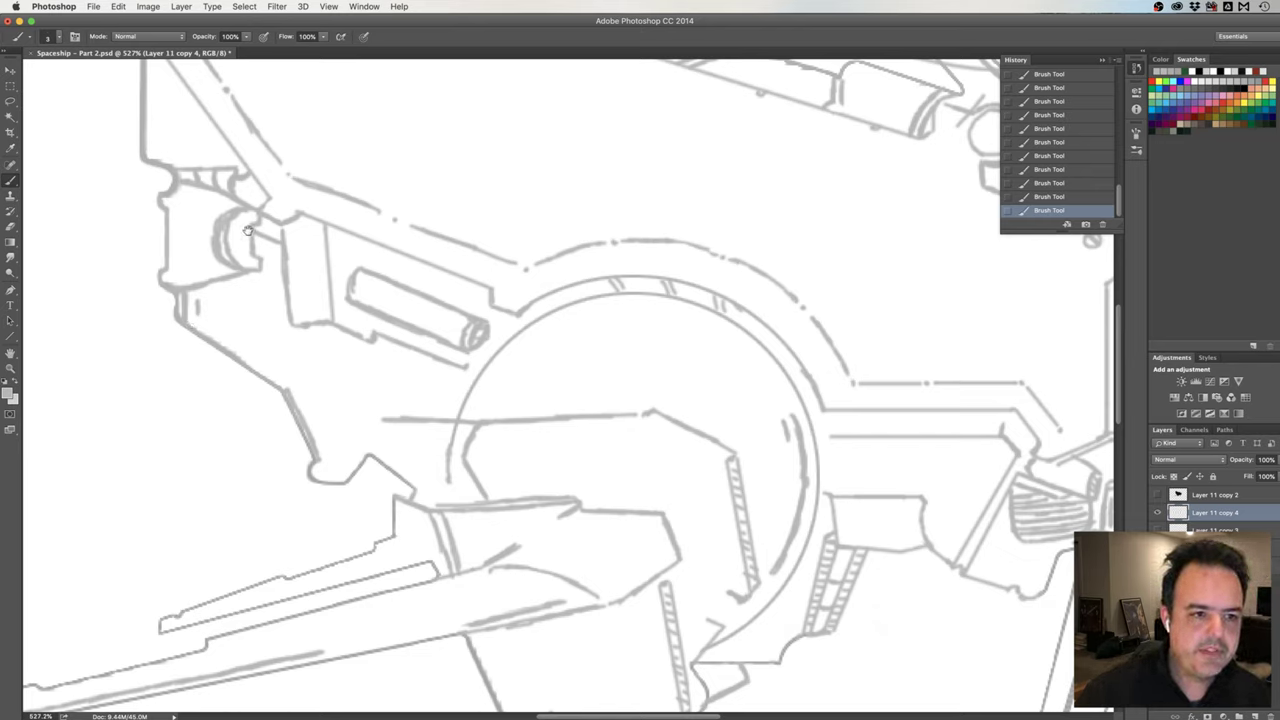
{"action": "left_click_drag", "start_coordinate": [242, 222], "coordinate": [241, 289]}
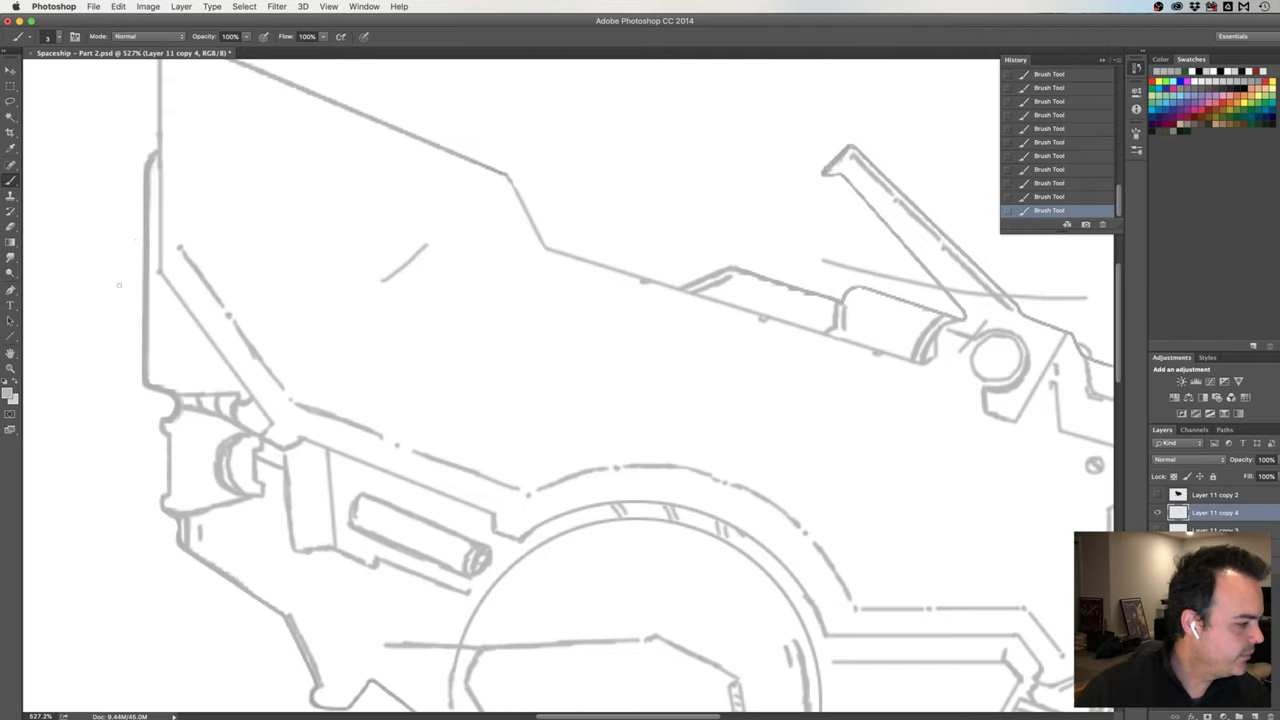
Erase the faint marks and leftover dots along the fin's left edge.
{"action": "scroll", "coordinate": [229, 206], "scroll_direction": "up", "scroll_amount": 3}
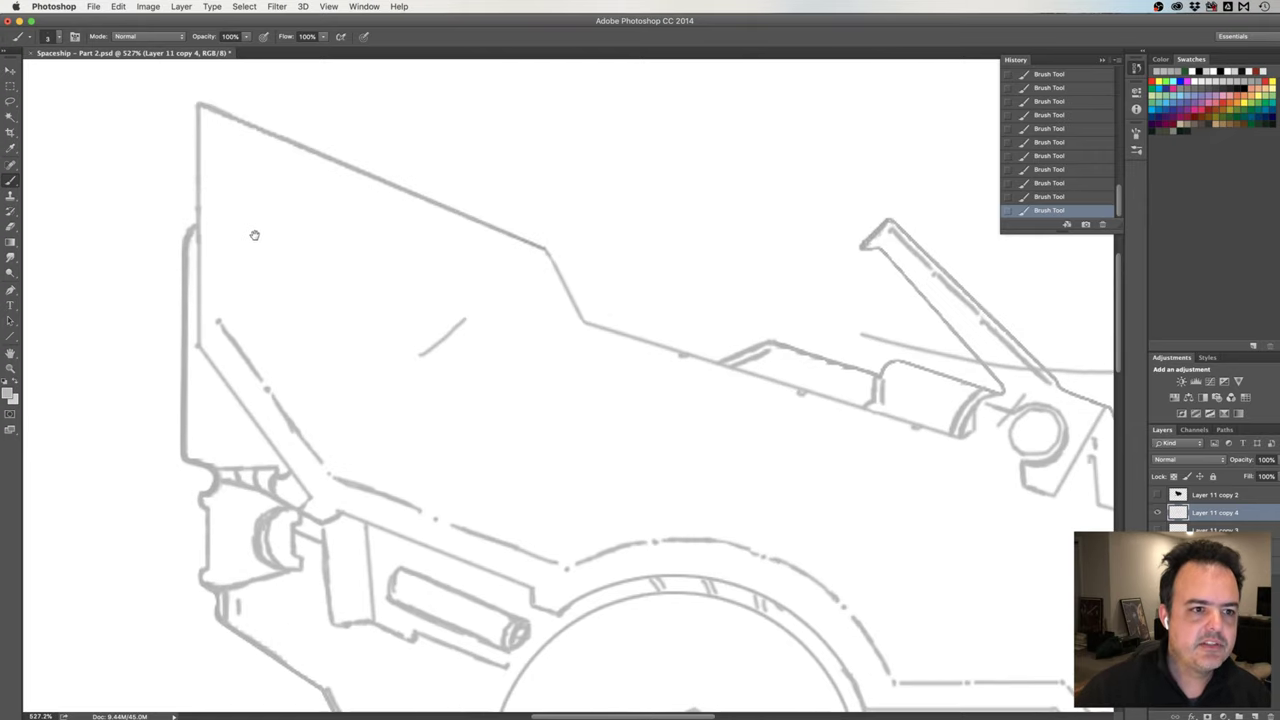
{"action": "scroll", "coordinate": [254, 237], "scroll_direction": "up", "scroll_amount": 2}
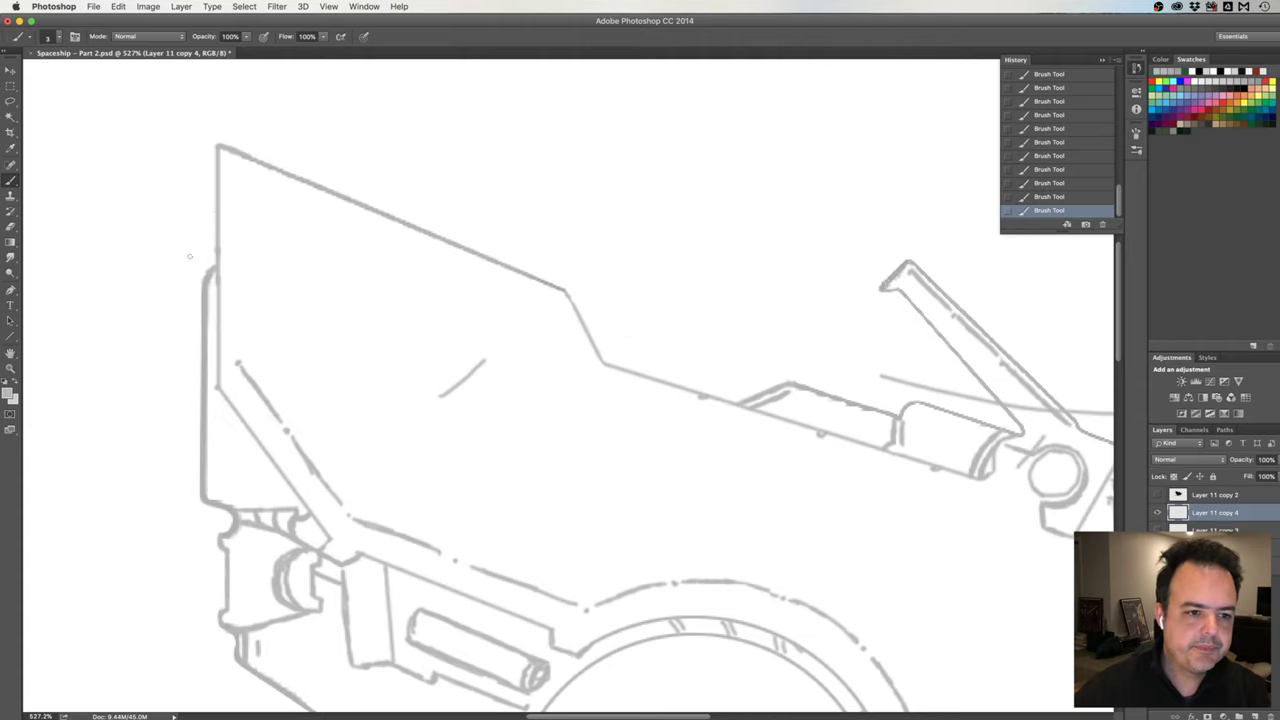
{"action": "key", "text": "e"}
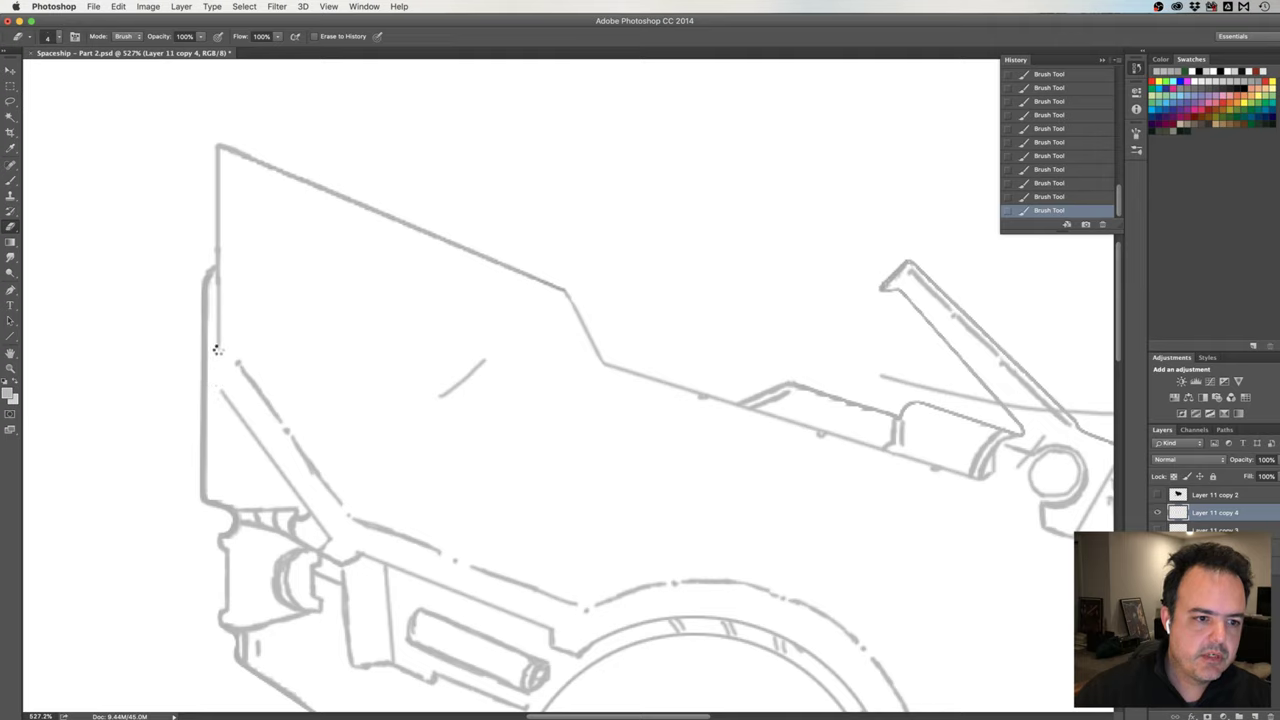
{"action": "left_click_drag", "start_coordinate": [218, 328], "coordinate": [220, 268]}
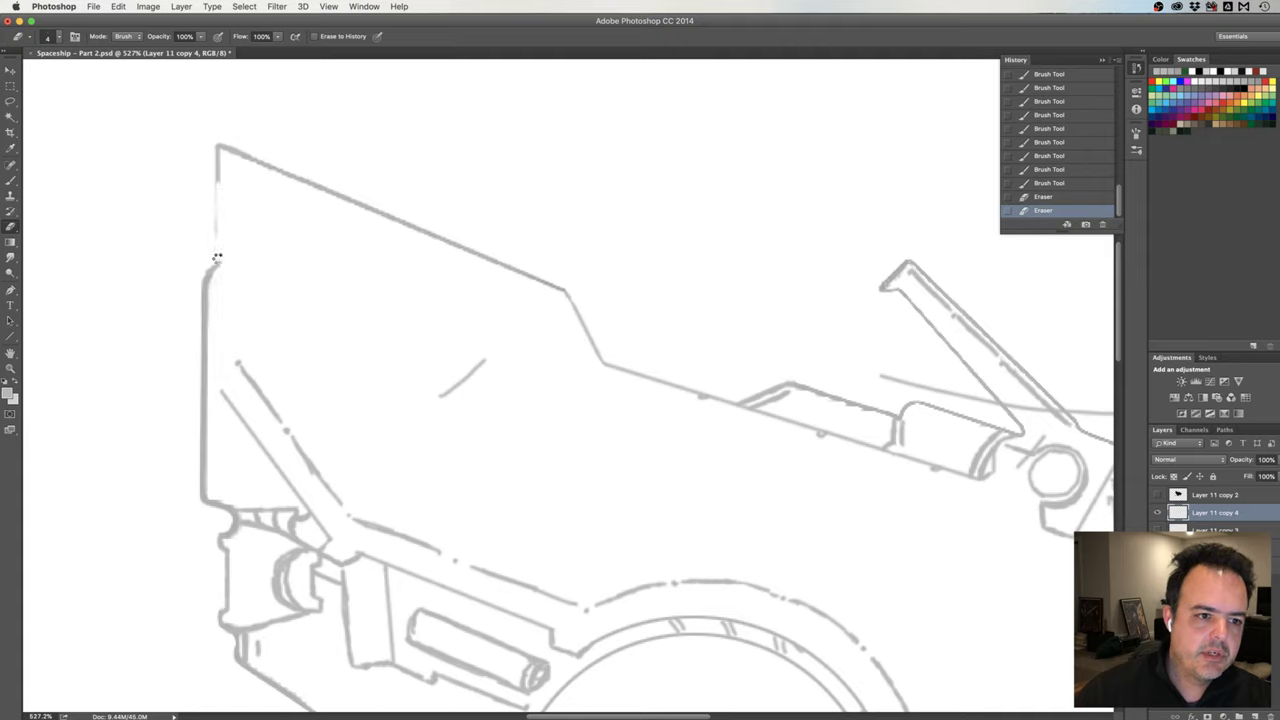
{"action": "mouse_move", "coordinate": [218, 187]}
{"action": "left_mouse_down"}
{"action": "mouse_move", "coordinate": [213, 254]}
{"action": "mouse_move", "coordinate": [211, 183]}
{"action": "left_mouse_up"}
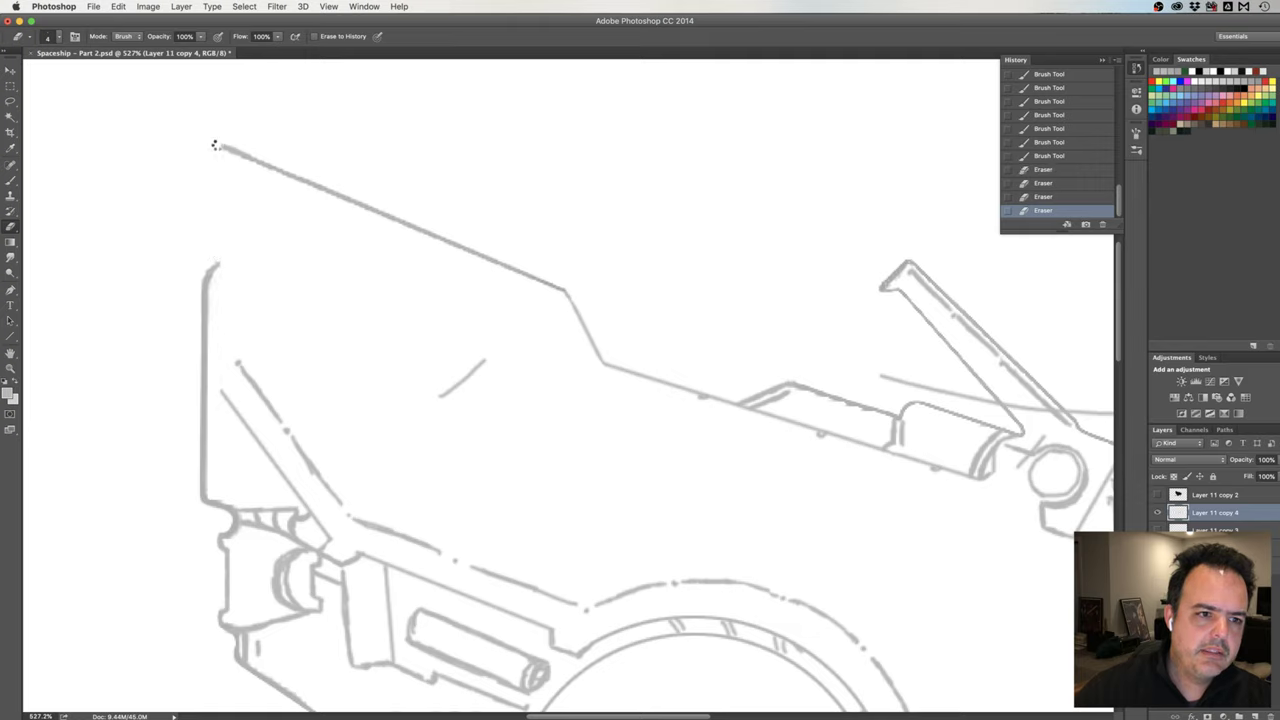
{"action": "left_click", "coordinate": [215, 145]}
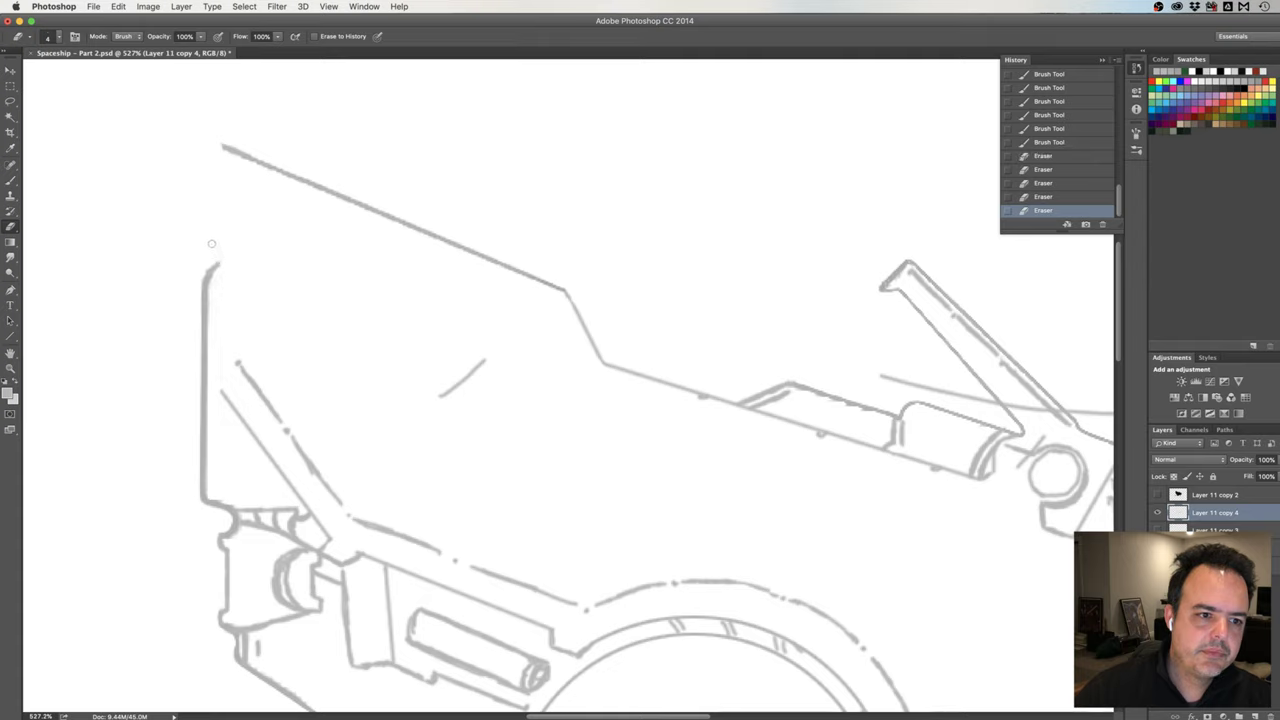
{"action": "left_click", "coordinate": [220, 373]}
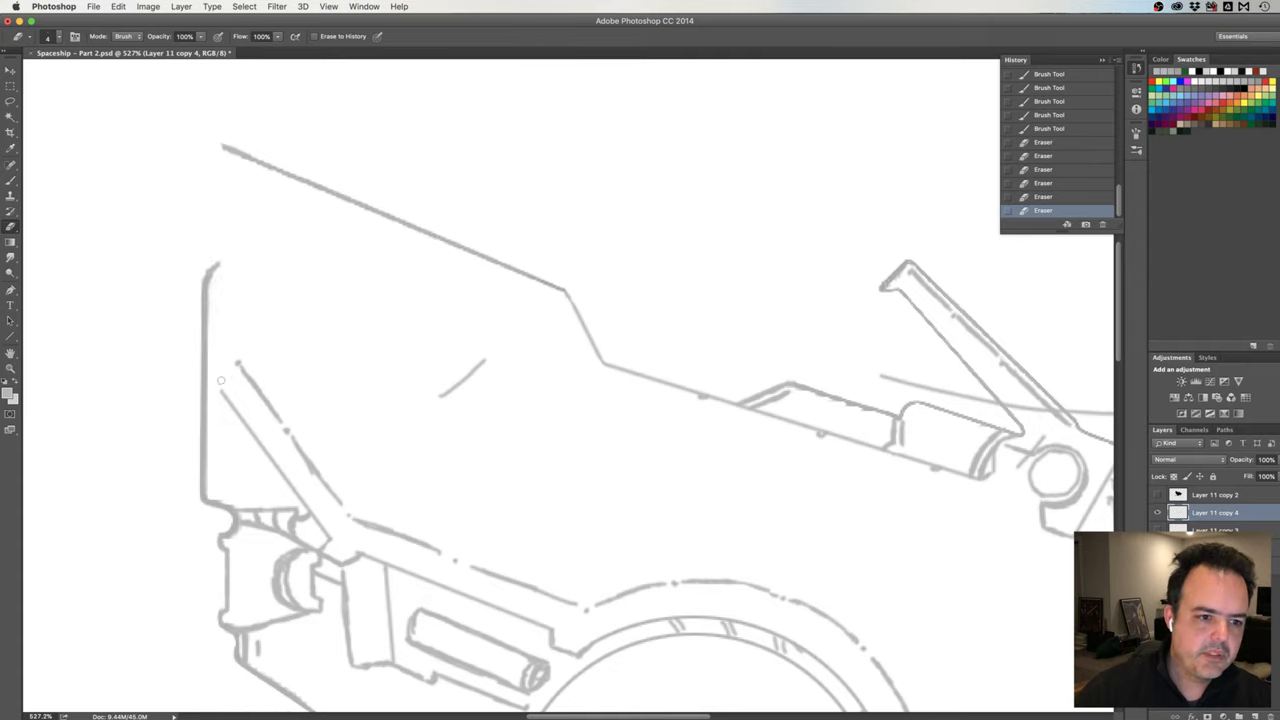
{"action": "left_click", "coordinate": [224, 390]}
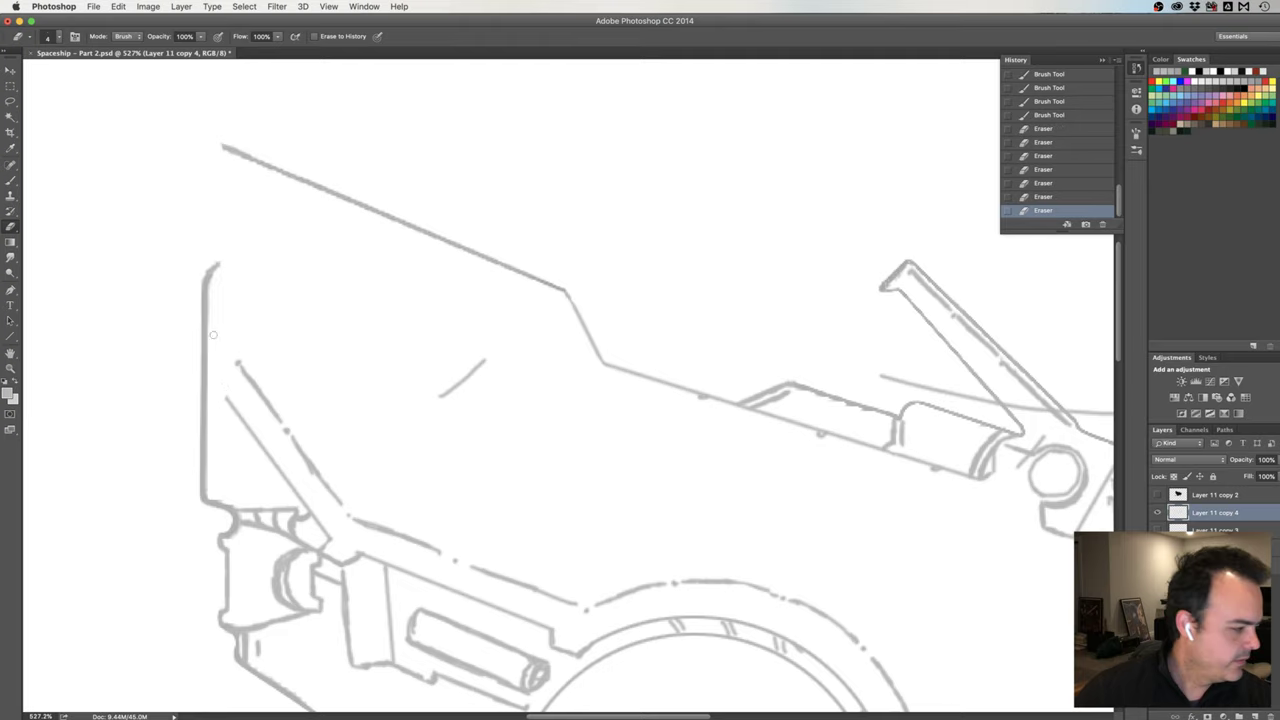
{"action": "left_click", "coordinate": [224, 394]}
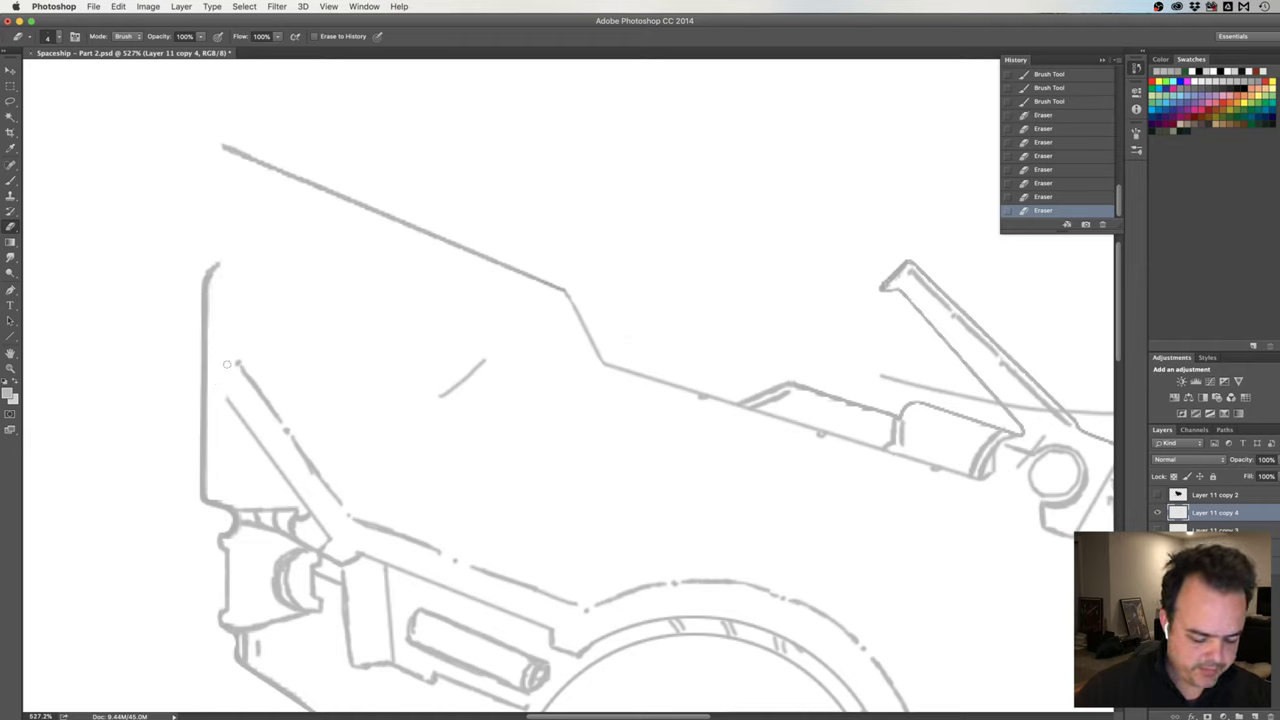
Draw a new straight vertical left edge up the fin and trim its top tip.
{"action": "key", "text": "b"}
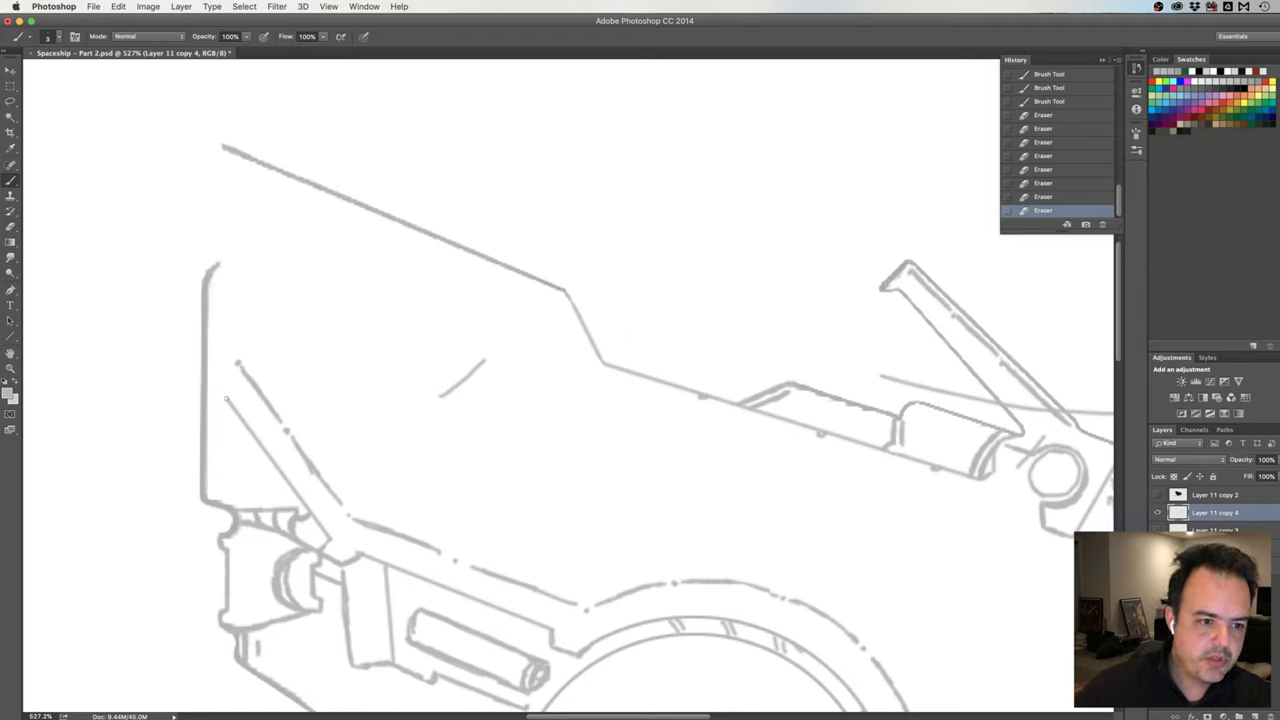
{"action": "left_click_drag", "start_coordinate": [226, 398], "coordinate": [223, 146]}
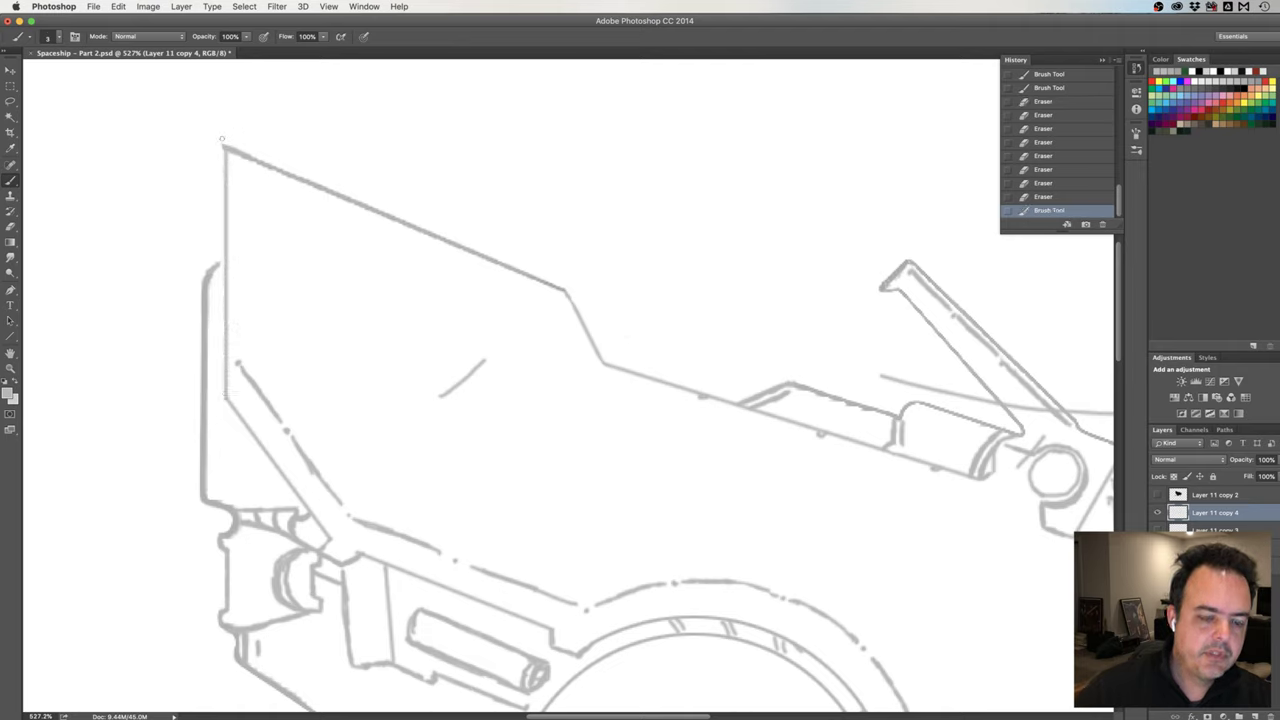
{"action": "key", "text": "e"}
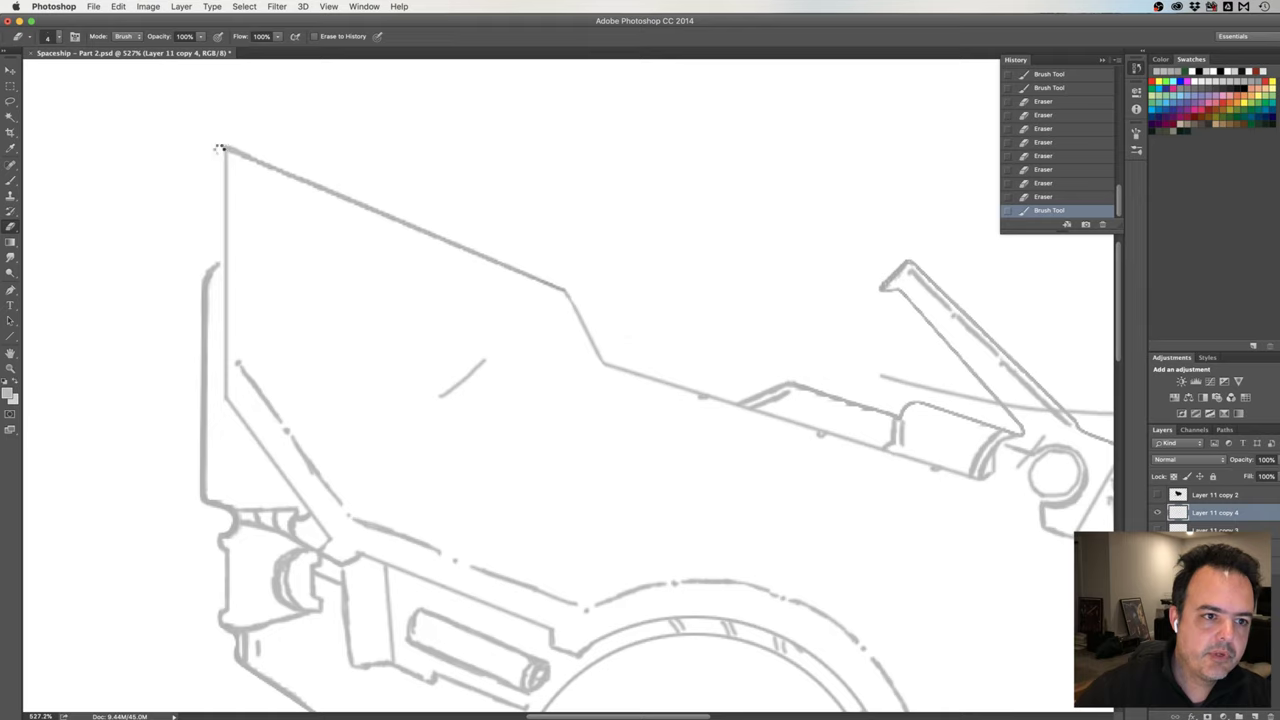
{"action": "left_click_drag", "start_coordinate": [224, 140], "coordinate": [224, 146]}
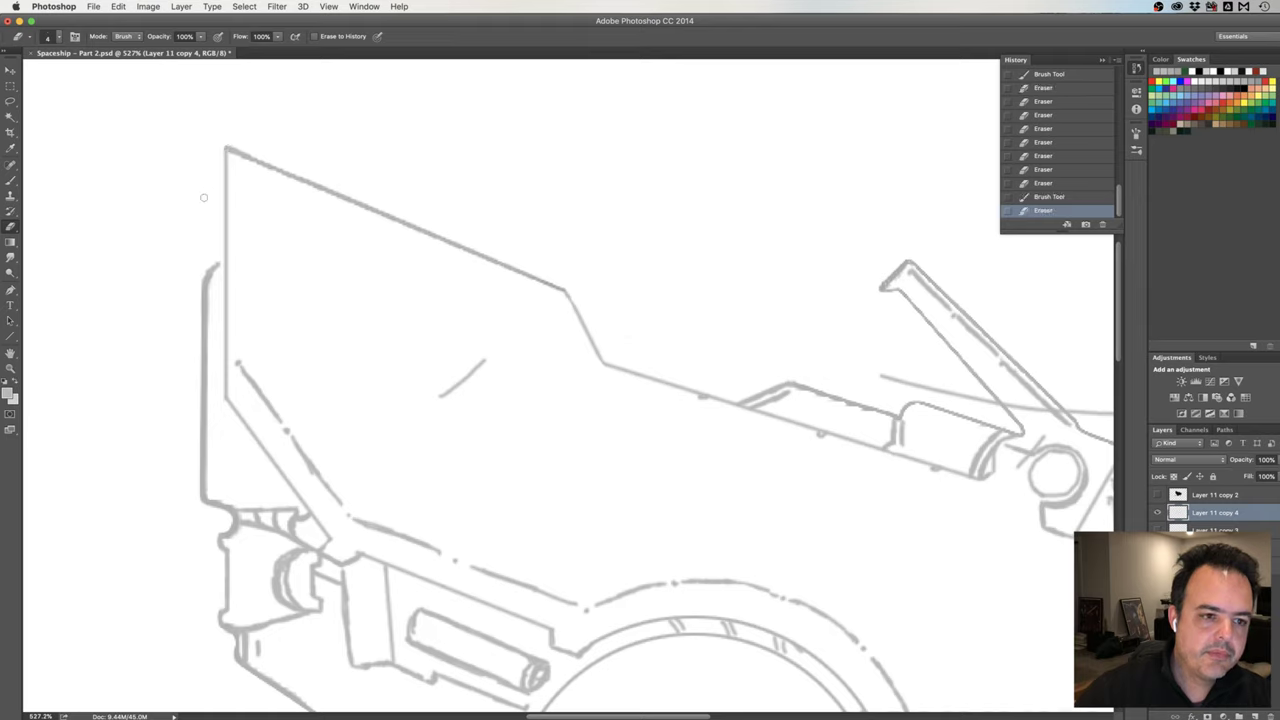
{"action": "key", "text": "b"}
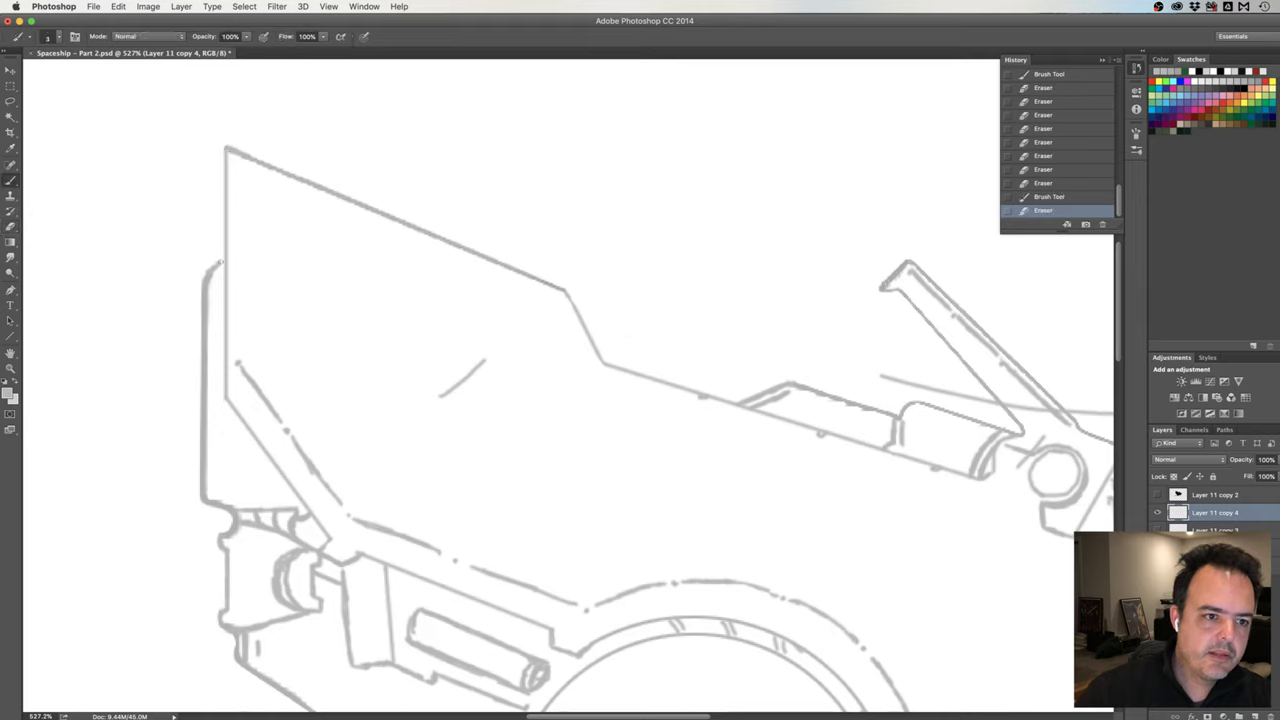
{"action": "left_click_drag", "start_coordinate": [224, 260], "coordinate": [212, 266]}
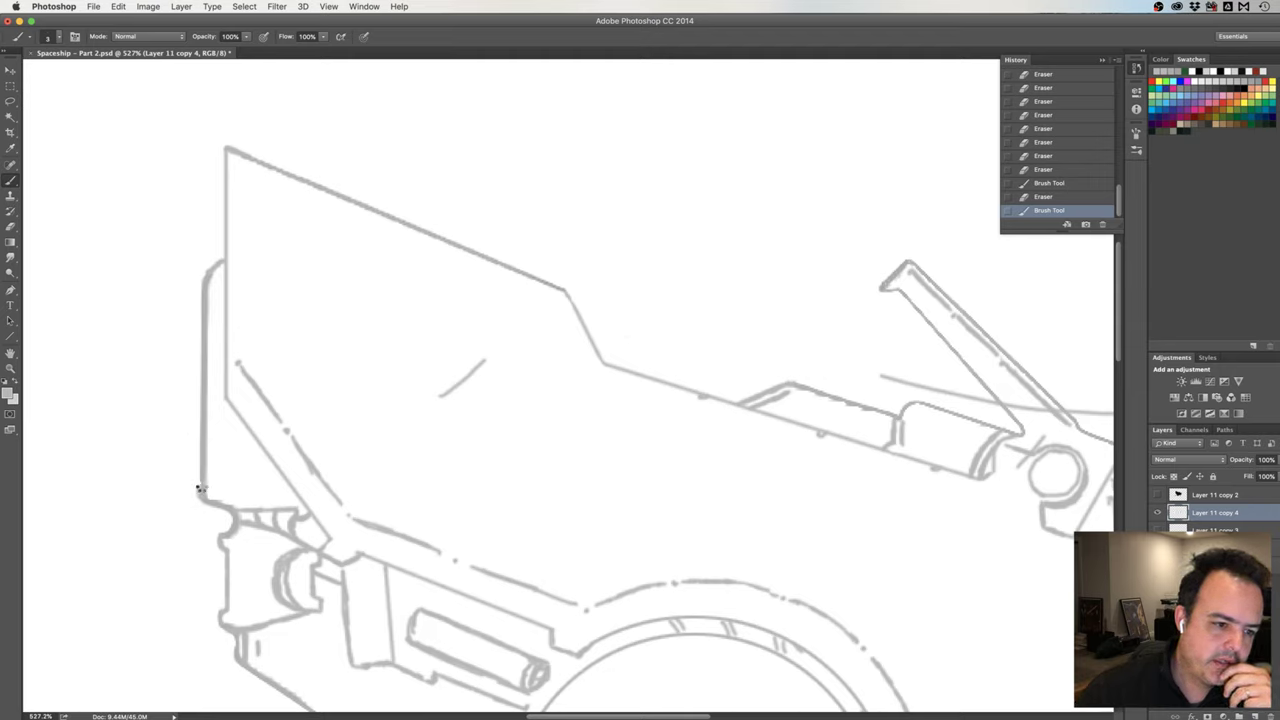
{"action": "left_click_drag", "start_coordinate": [202, 493], "coordinate": [204, 499]}
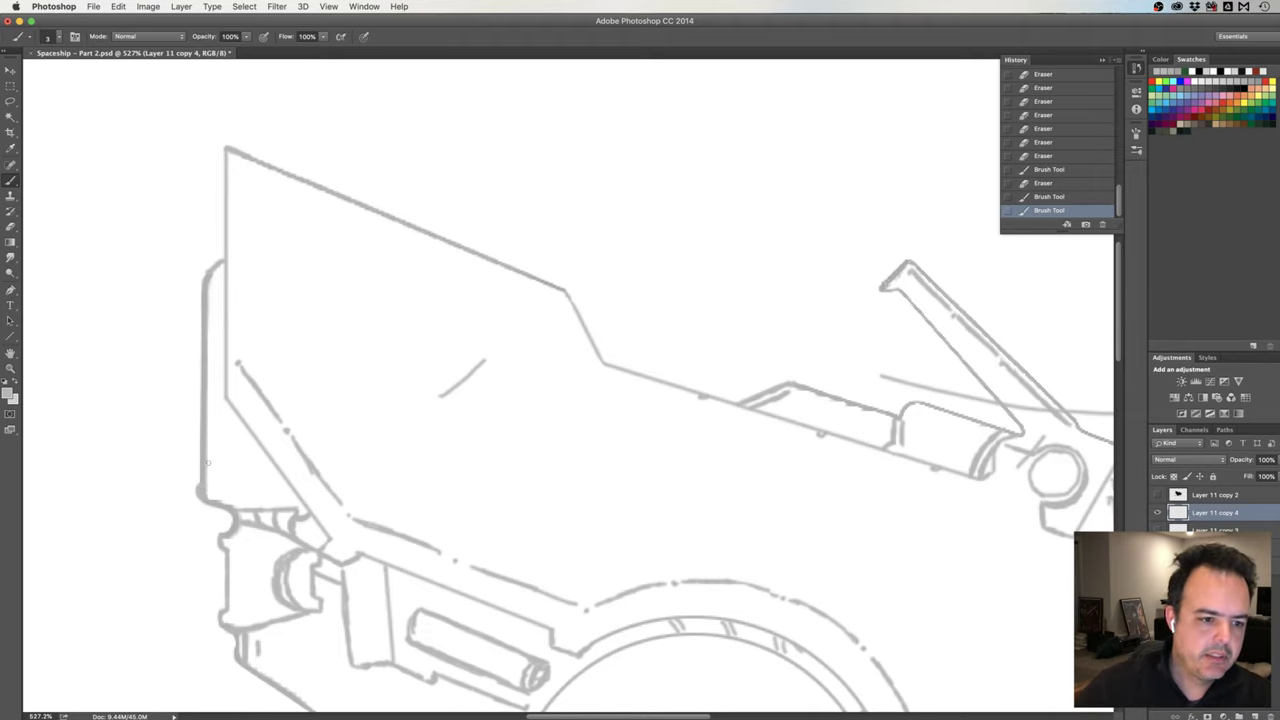
Clean the lower-left corner and redraw the edge line joining it.
{"action": "key", "text": "e"}
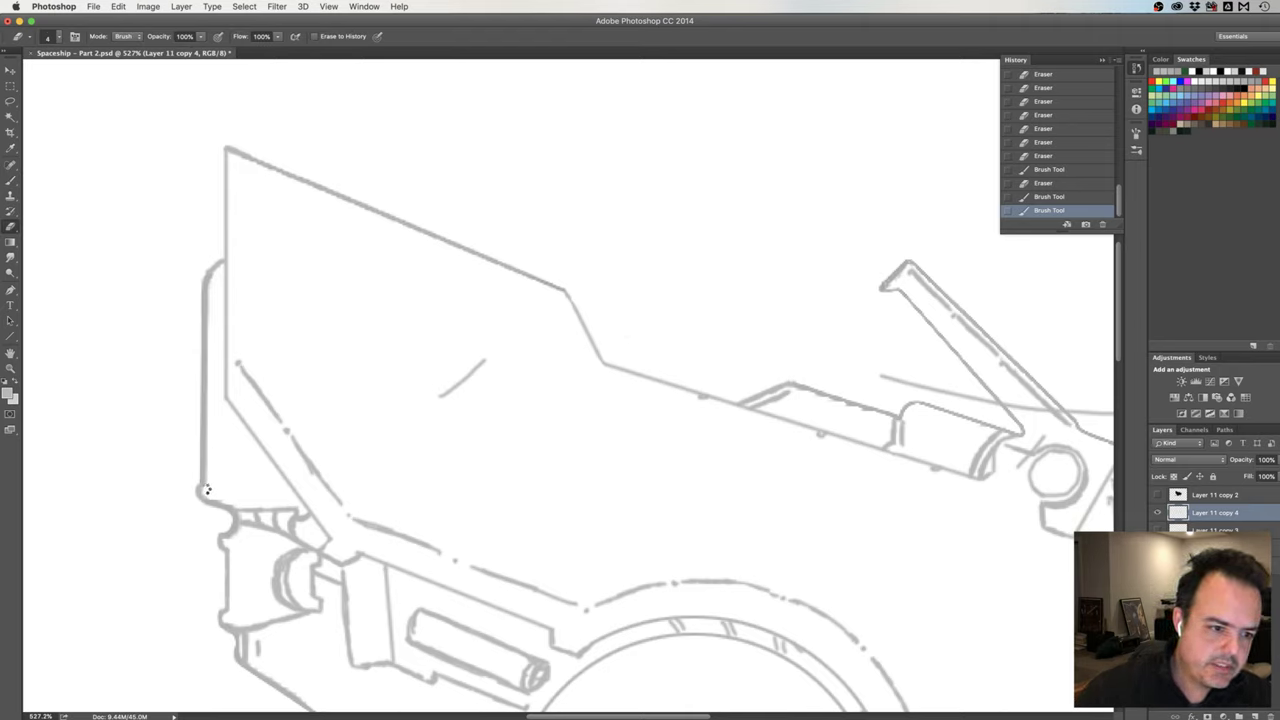
{"action": "left_click_drag", "start_coordinate": [210, 487], "coordinate": [213, 491]}
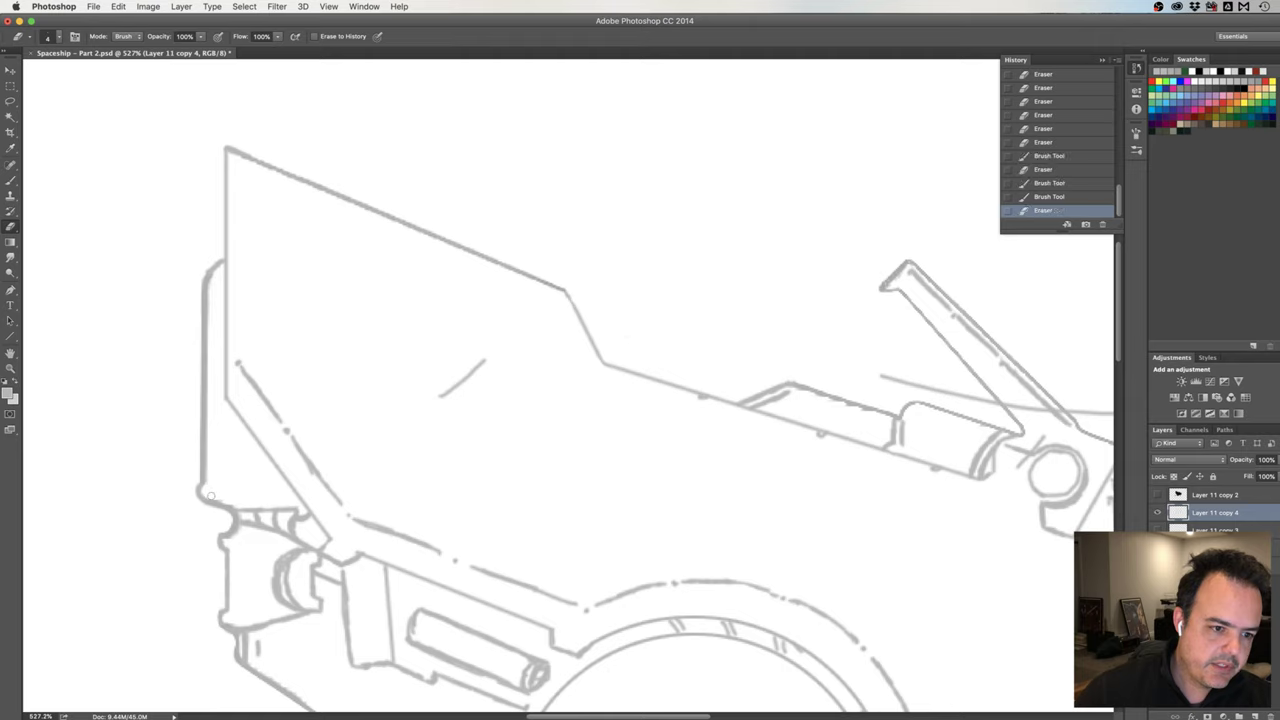
{"action": "left_click", "coordinate": [222, 498]}
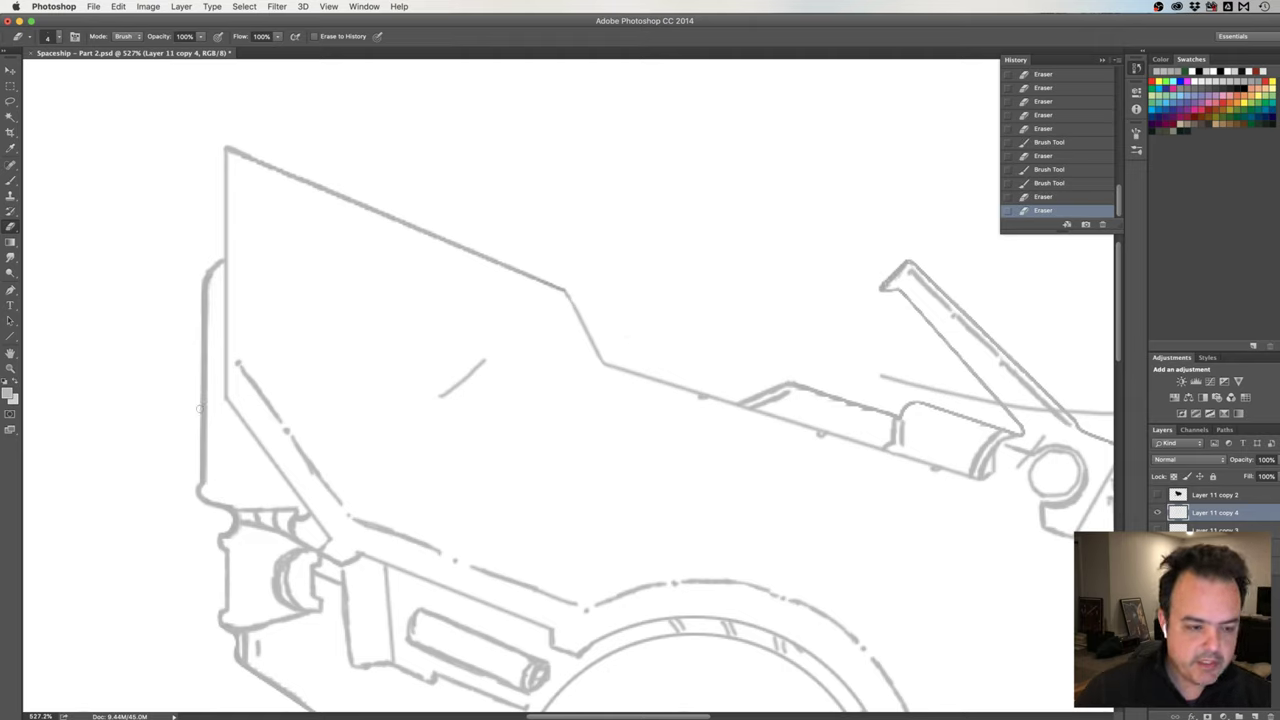
{"action": "key", "text": "b"}
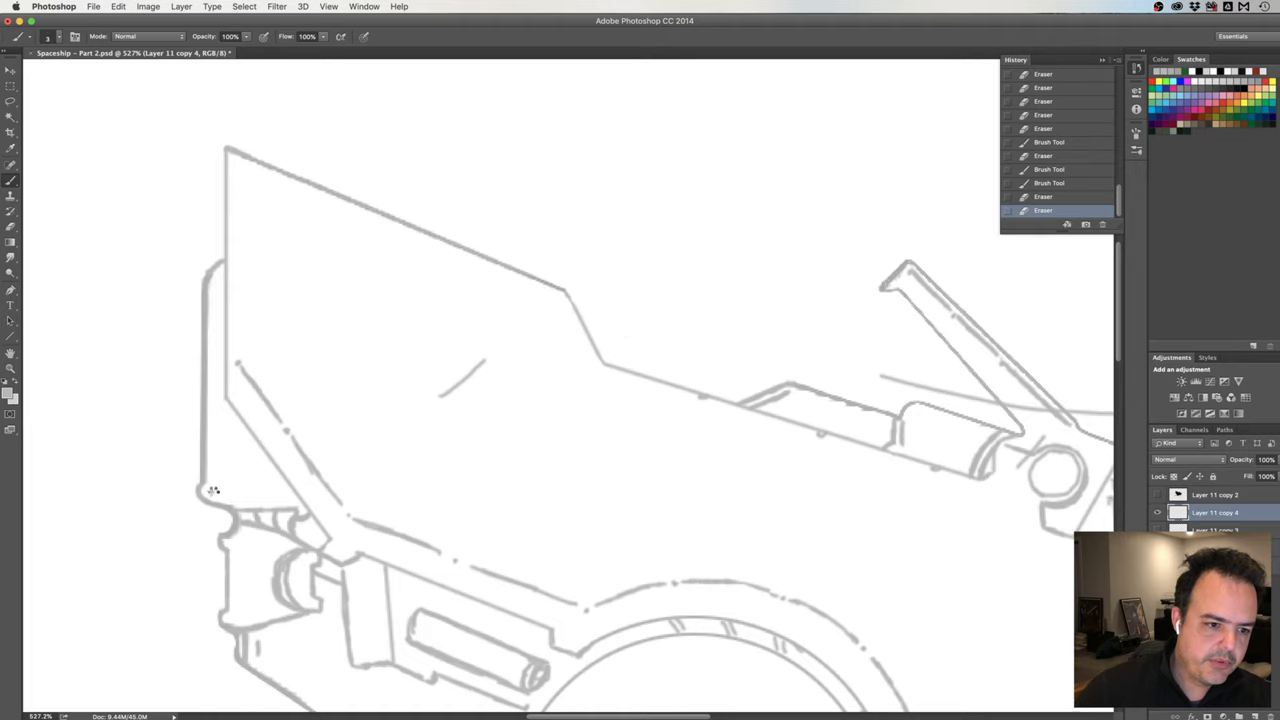
{"action": "left_click", "coordinate": [212, 491]}
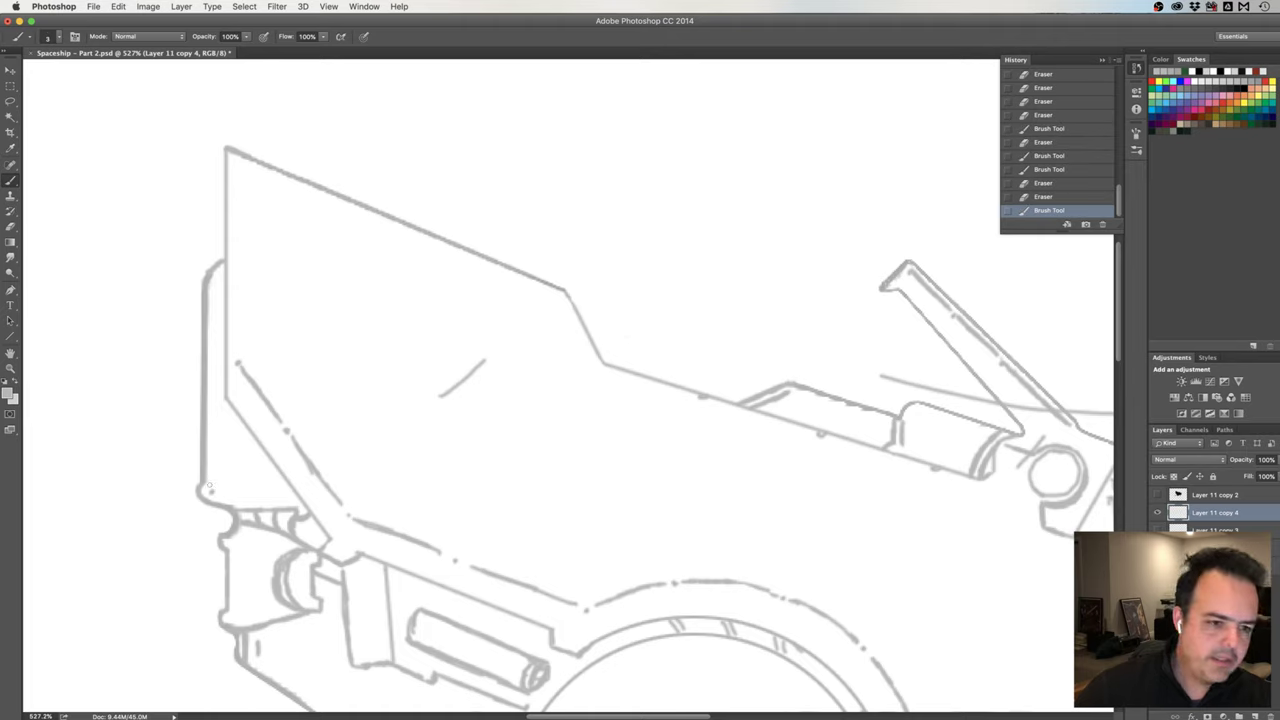
{"action": "mouse_move", "coordinate": [213, 476]}
{"action": "left_mouse_down"}
{"action": "mouse_move", "coordinate": [228, 290]}
{"action": "mouse_move", "coordinate": [211, 308]}
{"action": "left_mouse_up"}
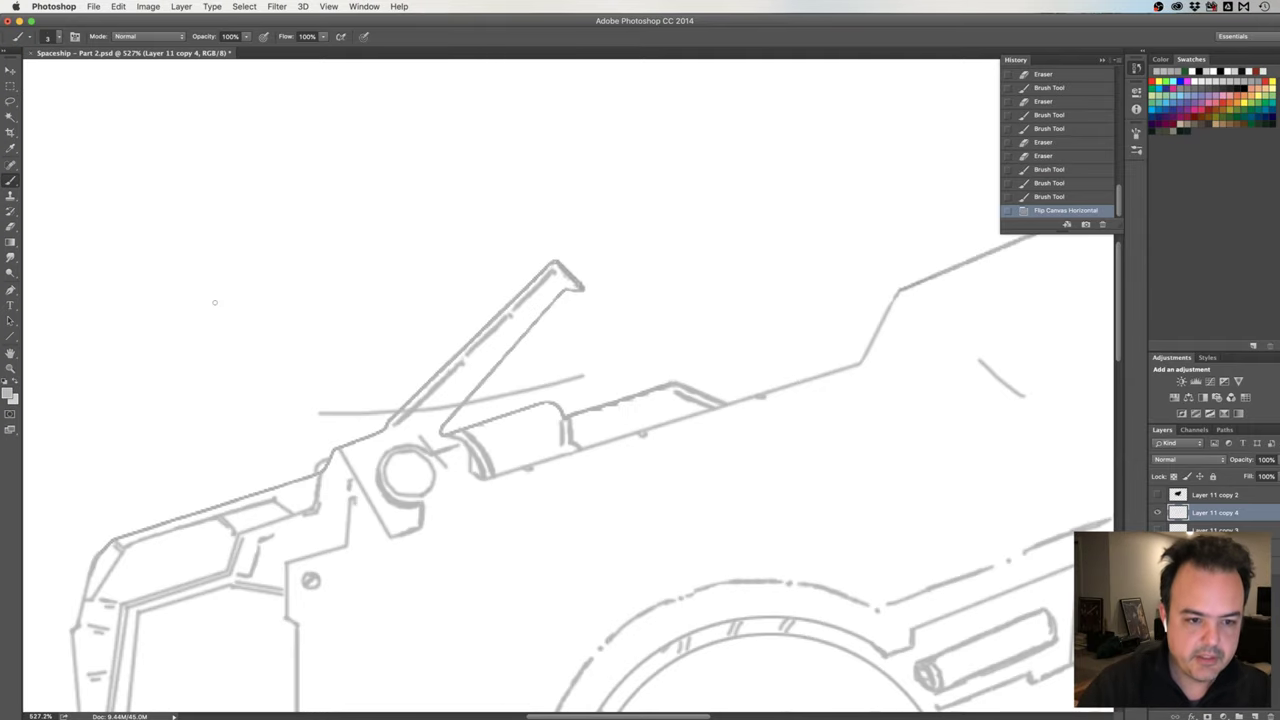
Mirror-check the canvas, pan to the raised arm, and compare History states.
{"action": "key", "text": "h"}
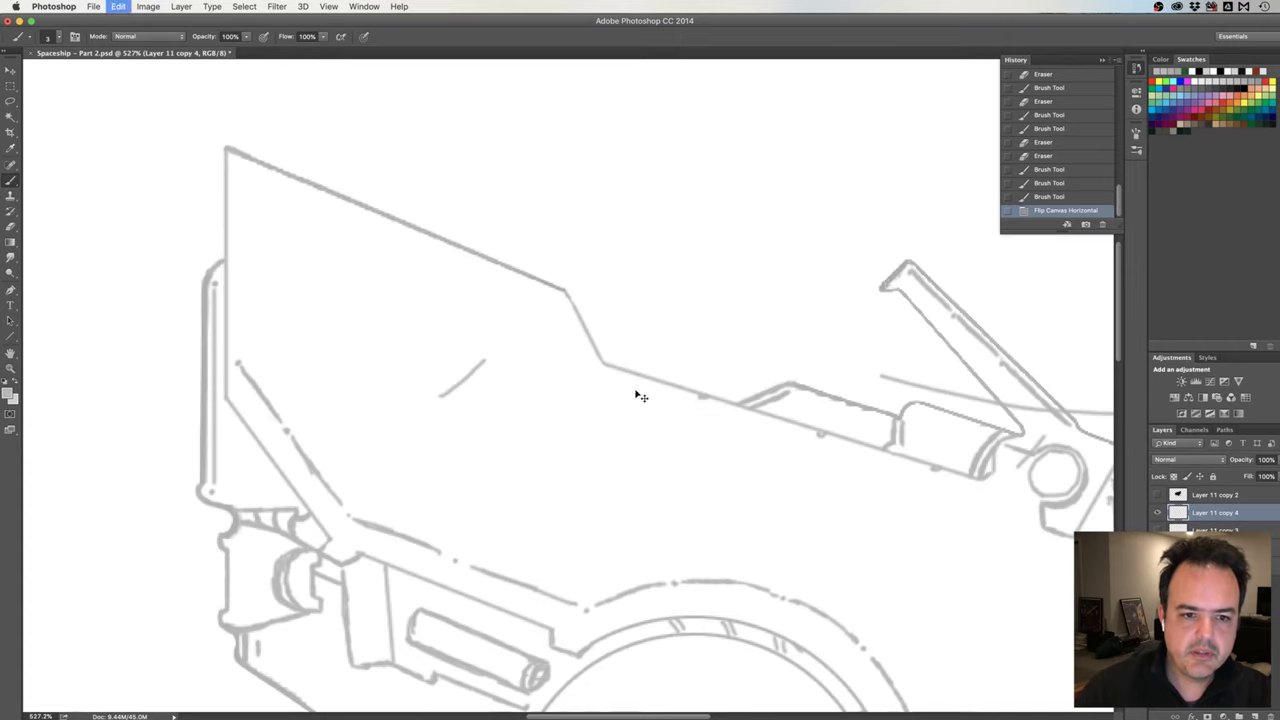
{"action": "key", "text": "ctrl+z"}
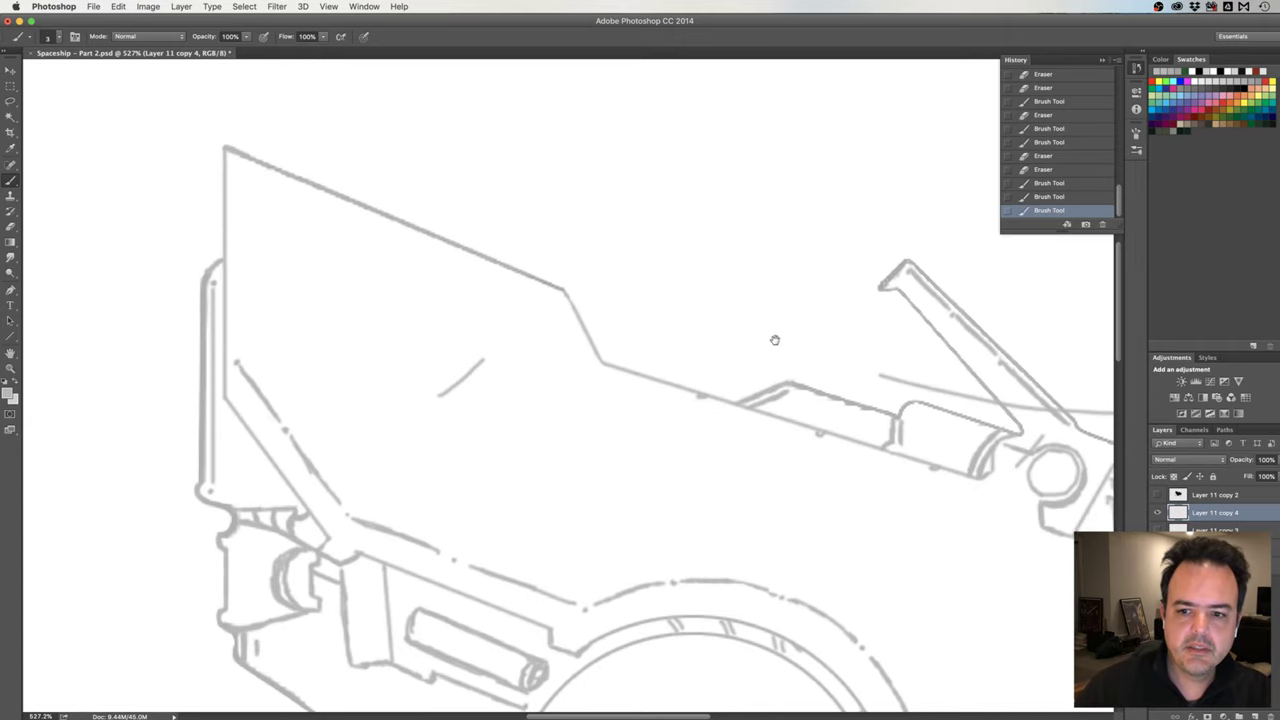
{"action": "left_click_drag", "start_coordinate": [767, 352], "coordinate": [469, 271]}
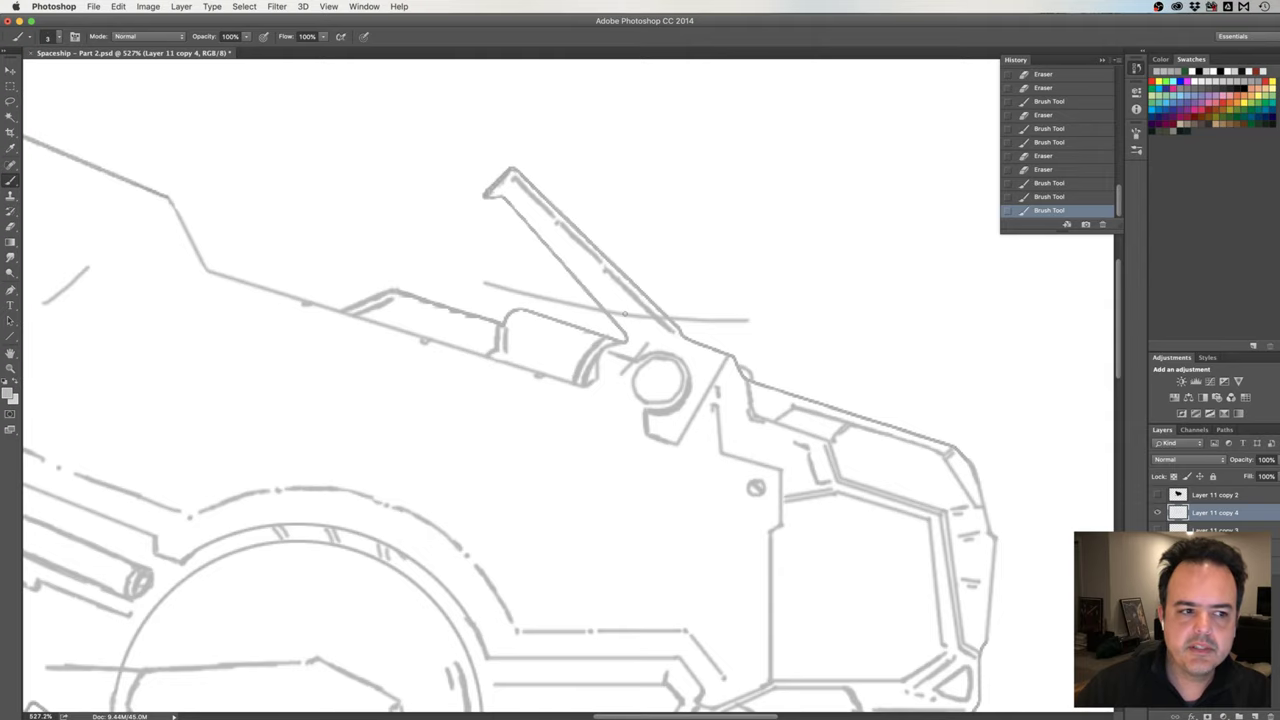
{"action": "left_click_drag", "start_coordinate": [386, 257], "coordinate": [503, 263]}
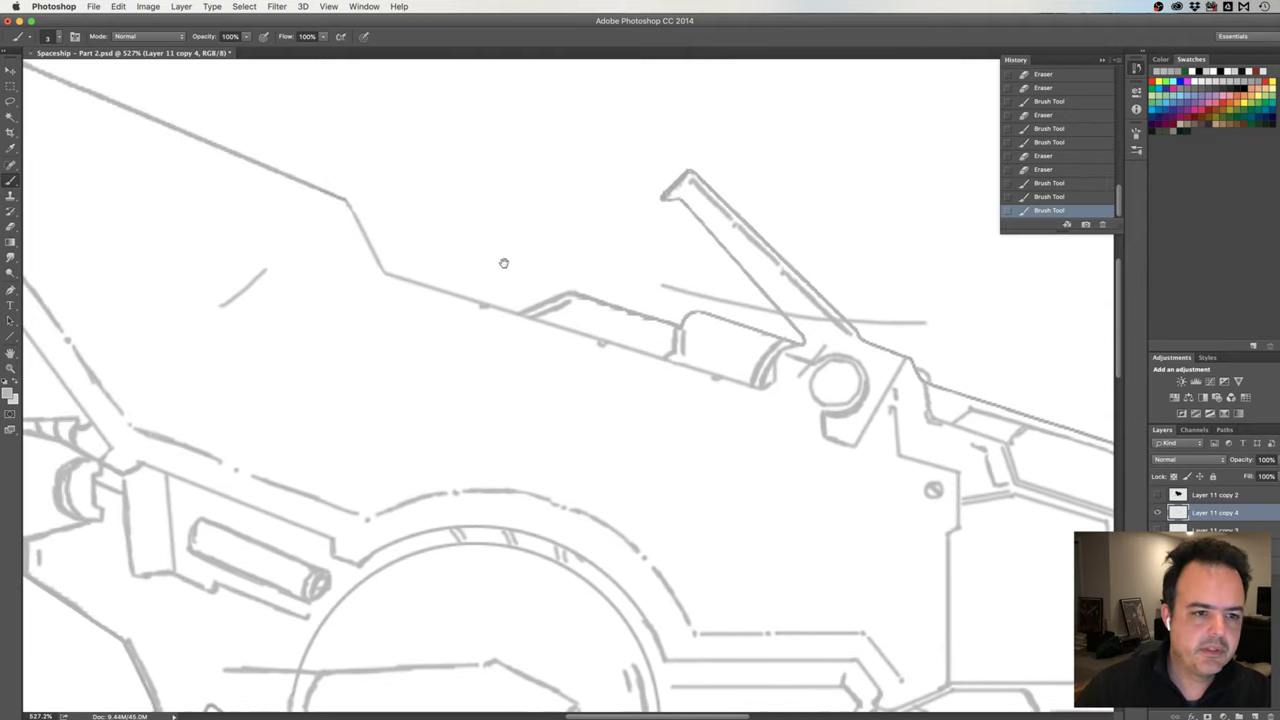
{"action": "left_click", "coordinate": [1050, 197]}
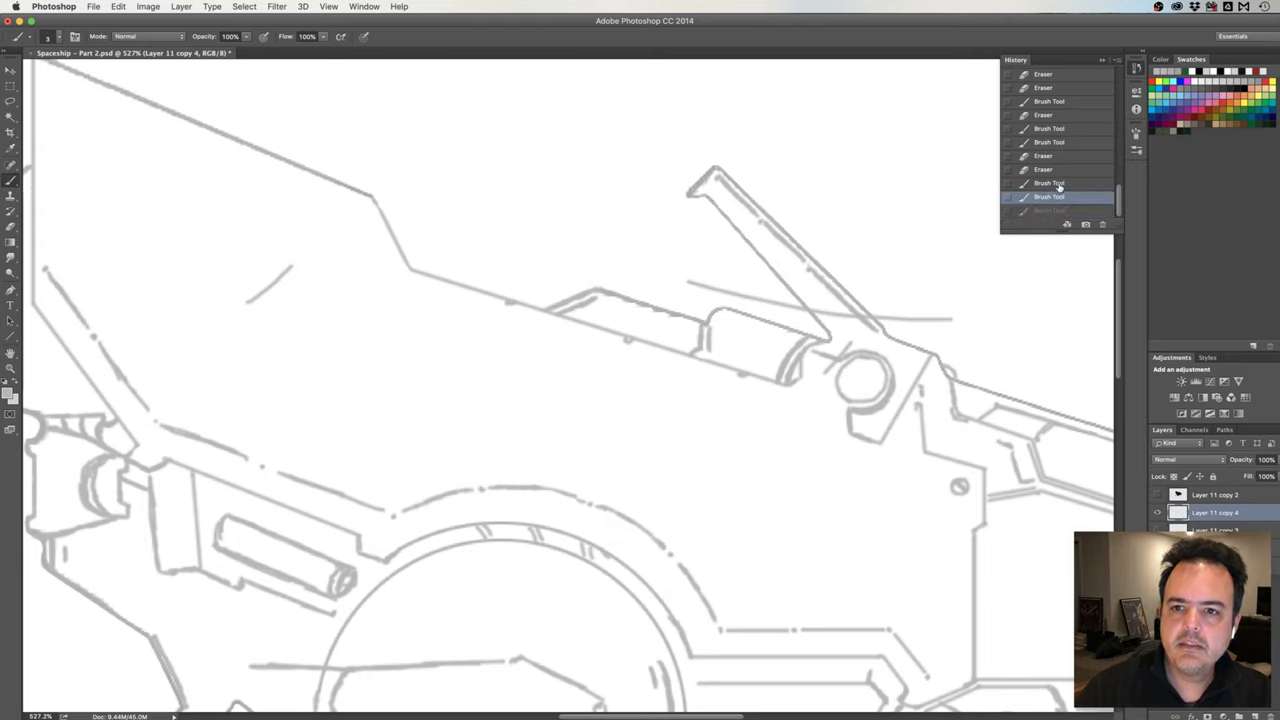
{"action": "left_click", "coordinate": [1060, 184]}
{"action": "left_click", "coordinate": [1060, 170]}
{"action": "left_click", "coordinate": [1052, 184]}
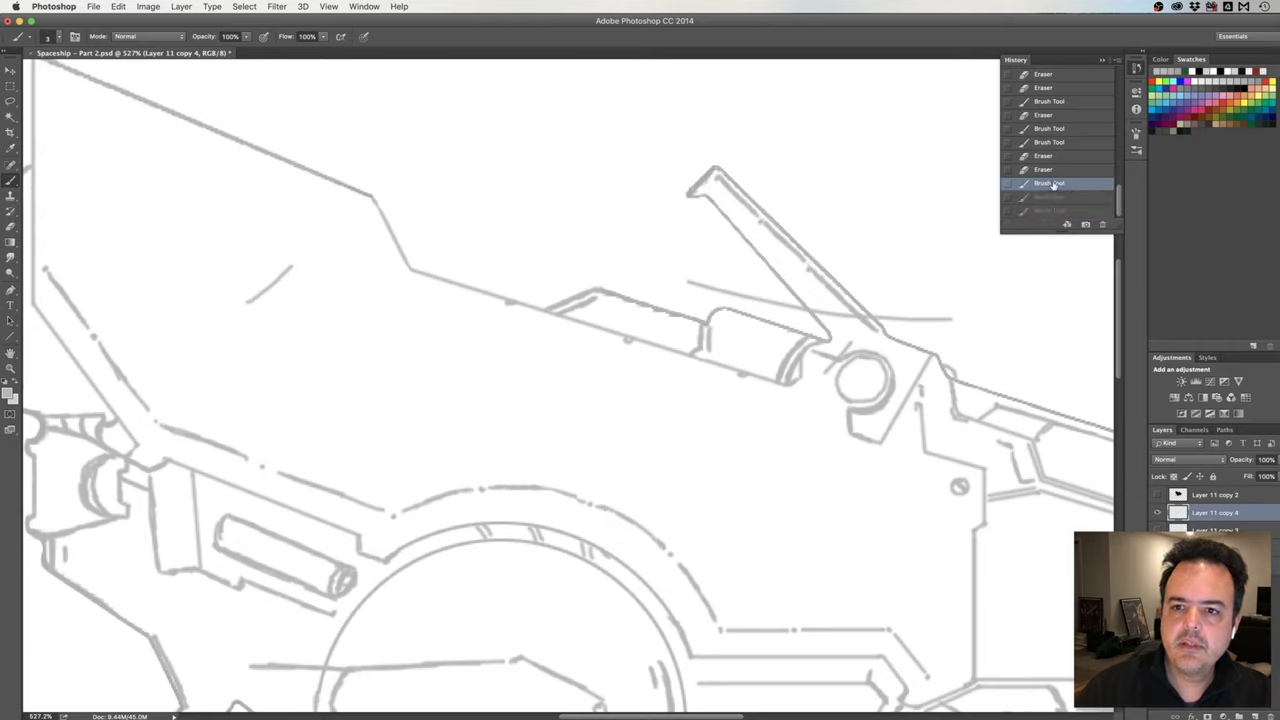
{"action": "left_click", "coordinate": [1050, 197]}
{"action": "left_click", "coordinate": [1049, 210]}
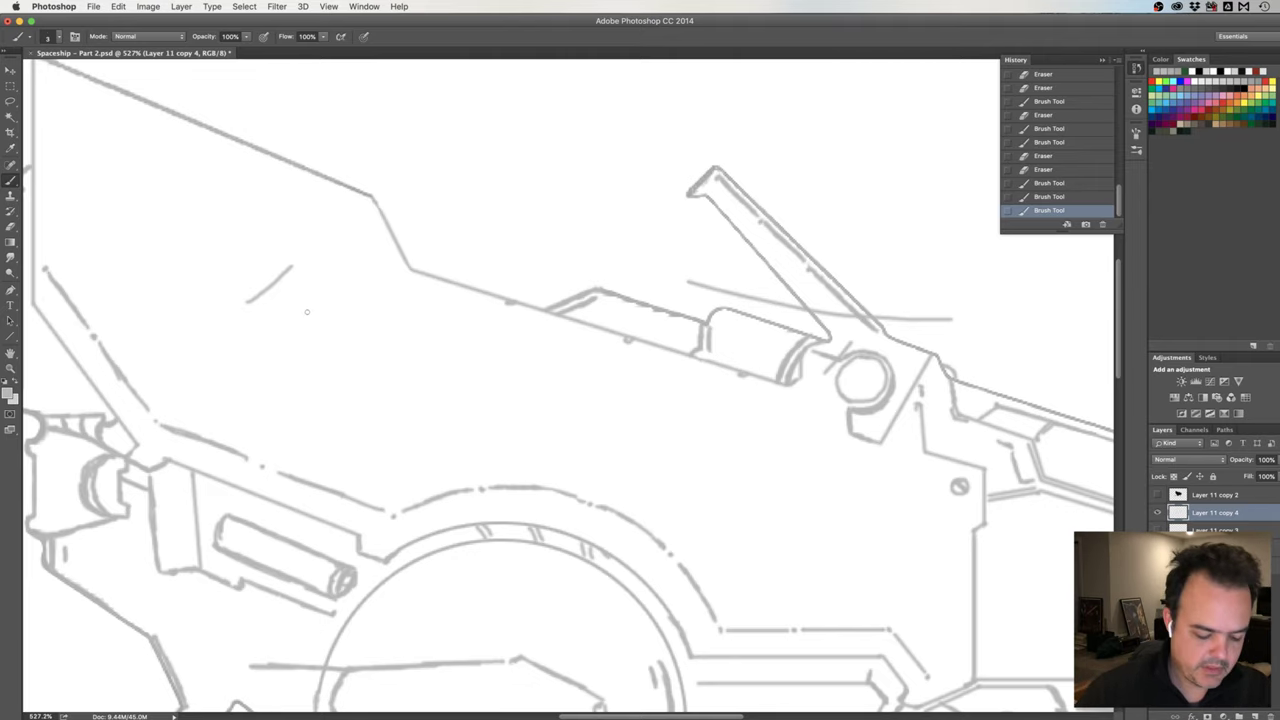
Erase the thin sketch line and diagonal stroke crossing the raised arm.
{"action": "key", "text": "e"}
{"action": "left_click_drag", "start_coordinate": [288, 270], "coordinate": [246, 300]}
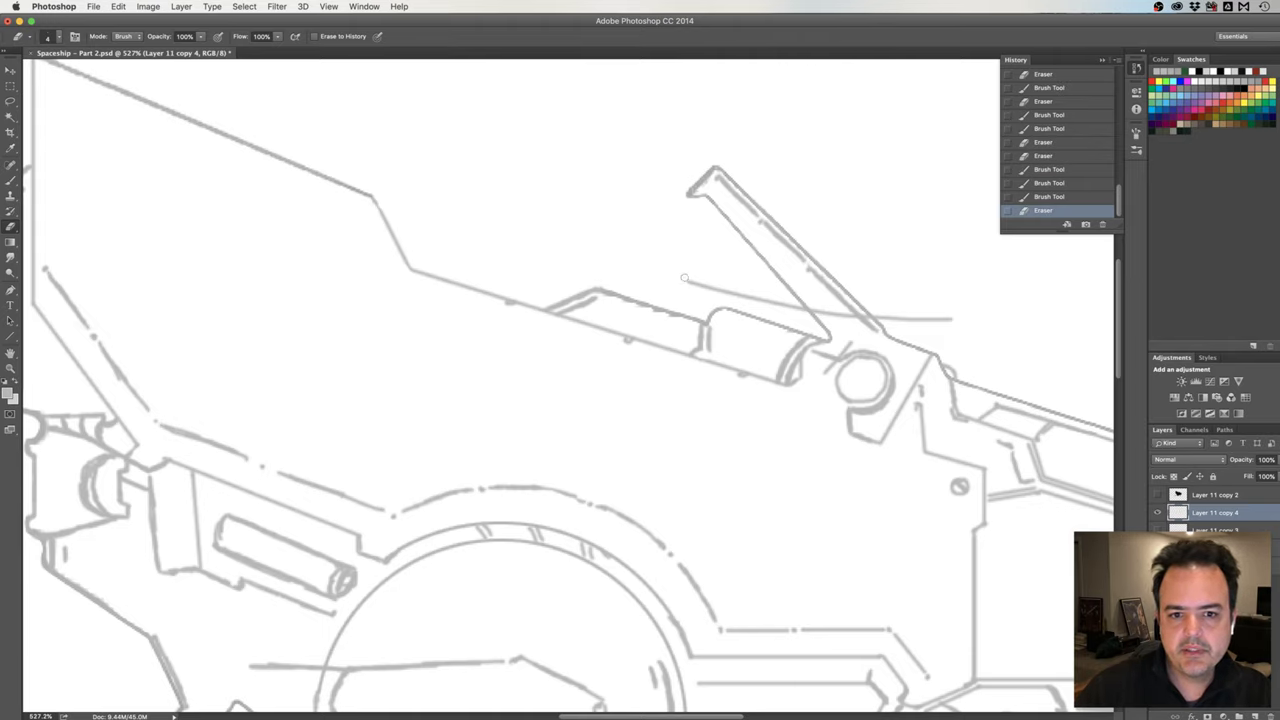
{"action": "left_click_drag", "start_coordinate": [685, 282], "coordinate": [797, 311]}
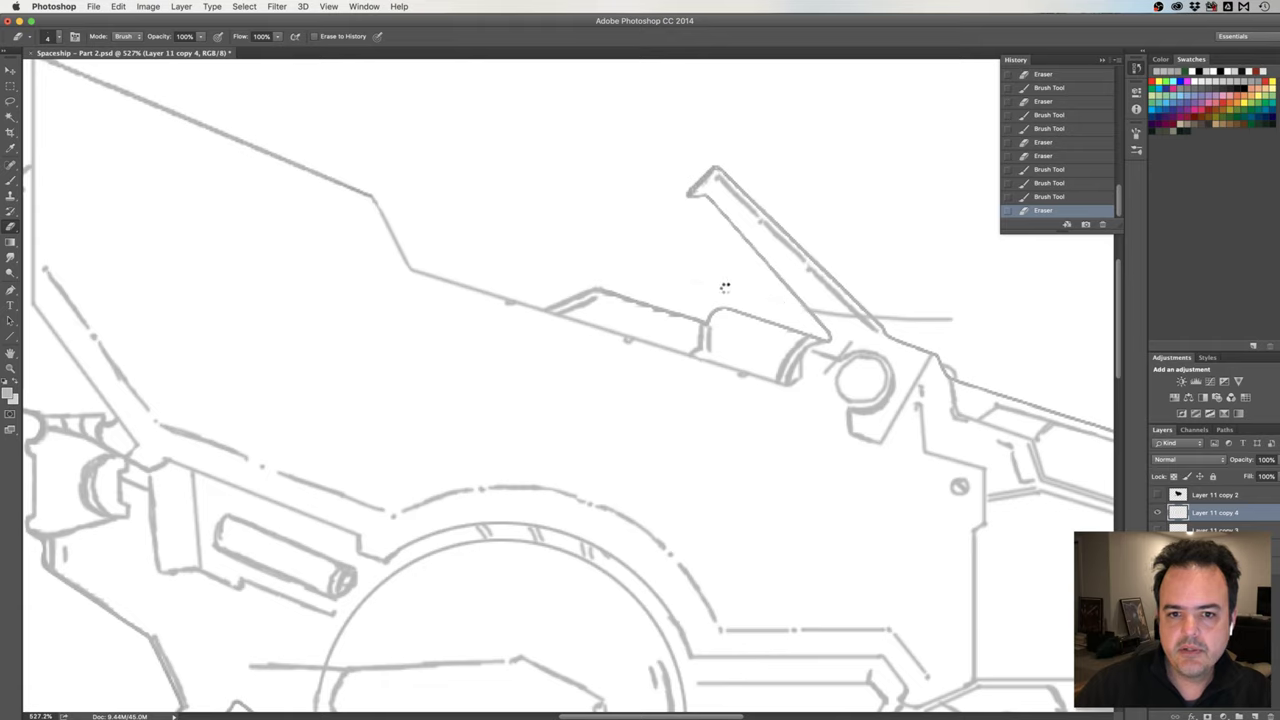
{"action": "left_click_drag", "start_coordinate": [689, 282], "coordinate": [745, 288]}
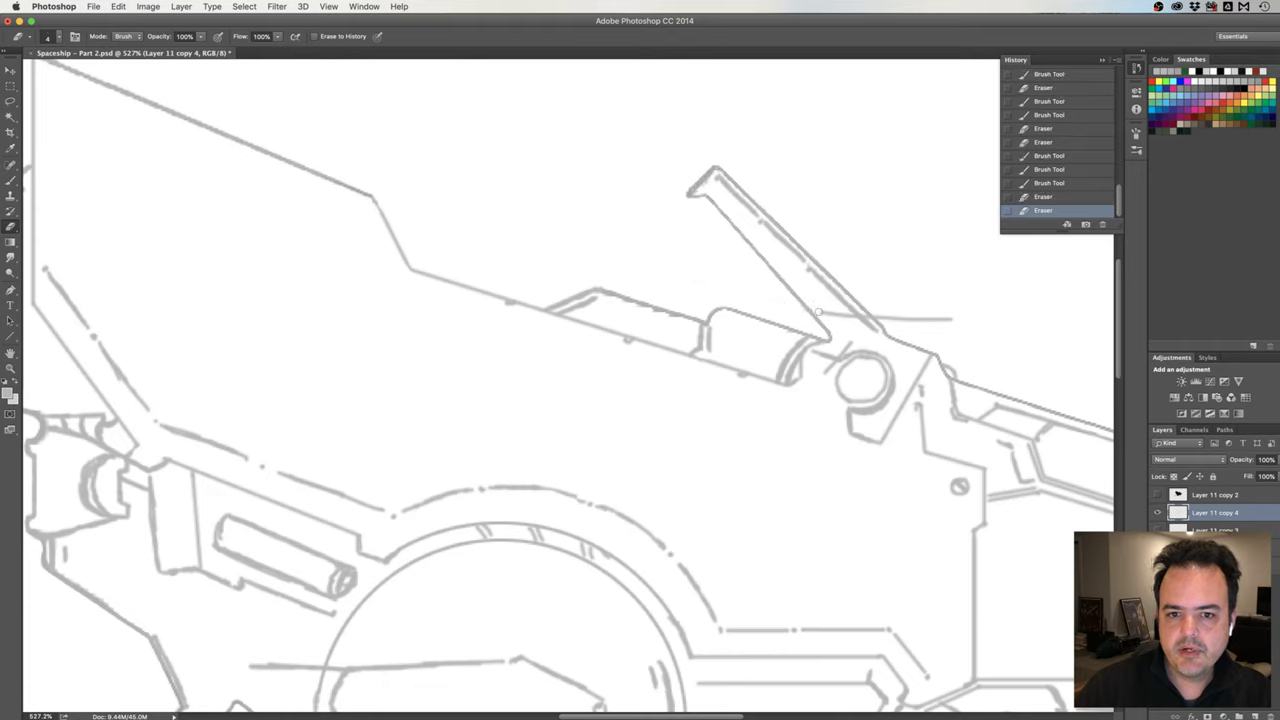
{"action": "left_click_drag", "start_coordinate": [820, 308], "coordinate": [952, 319]}
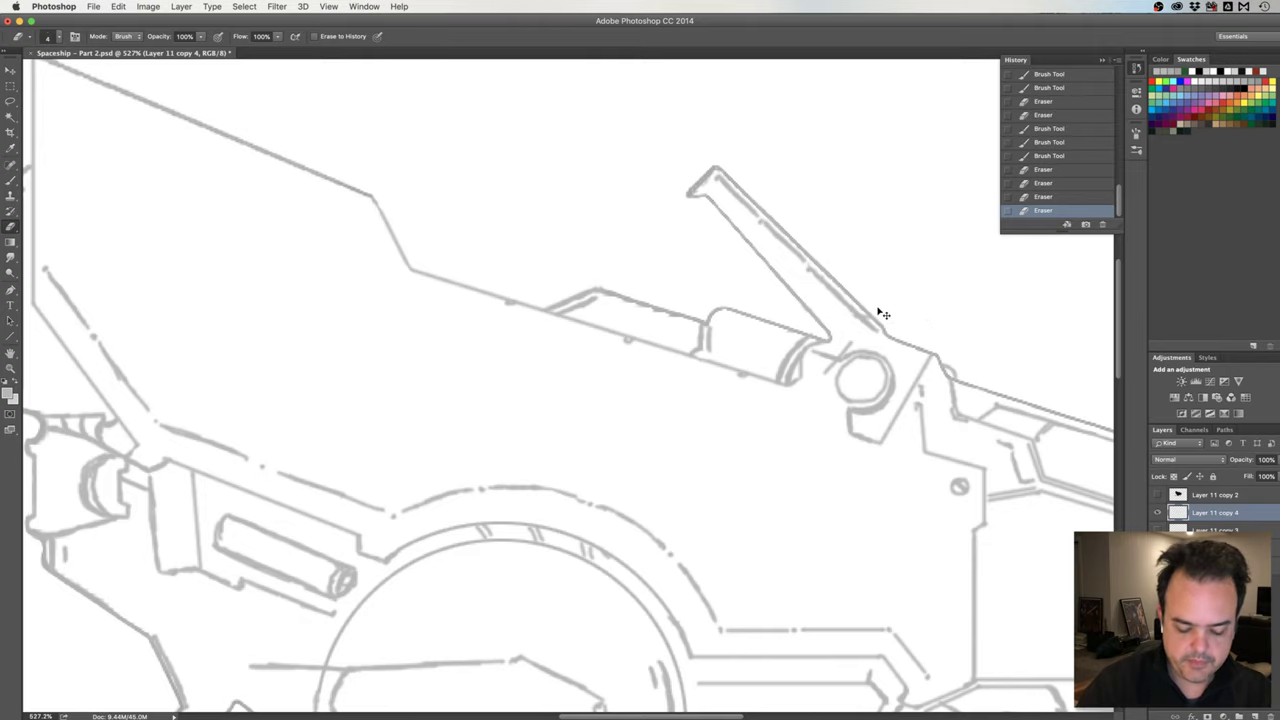
Mirror the canvas horizontally and bring the fin's vertical edge into view.
{"action": "key", "text": "ctrl+shift+h"}
{"action": "left_click_drag", "start_coordinate": [659, 372], "coordinate": [609, 371]}
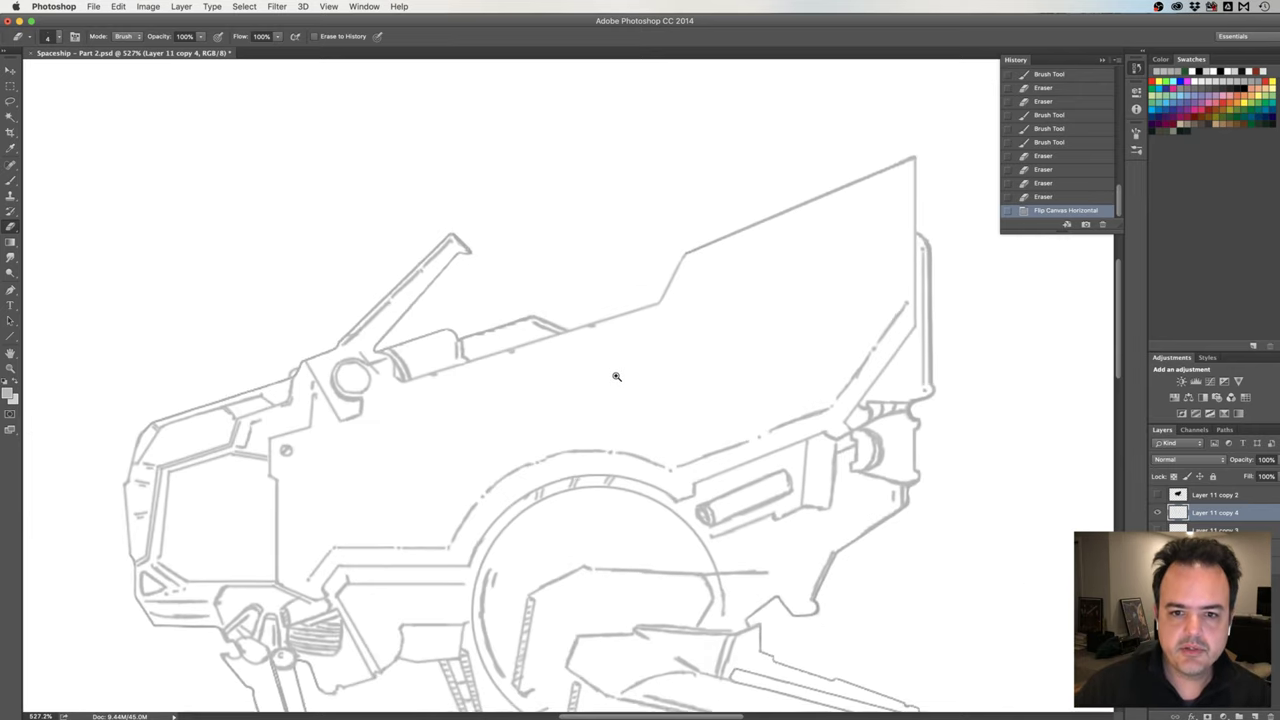
{"action": "mouse_move", "coordinate": [684, 348]}
{"action": "left_mouse_down"}
{"action": "mouse_move", "coordinate": [614, 354]}
{"action": "mouse_move", "coordinate": [614, 338]}
{"action": "mouse_move", "coordinate": [677, 334]}
{"action": "mouse_move", "coordinate": [660, 334]}
{"action": "left_mouse_up"}
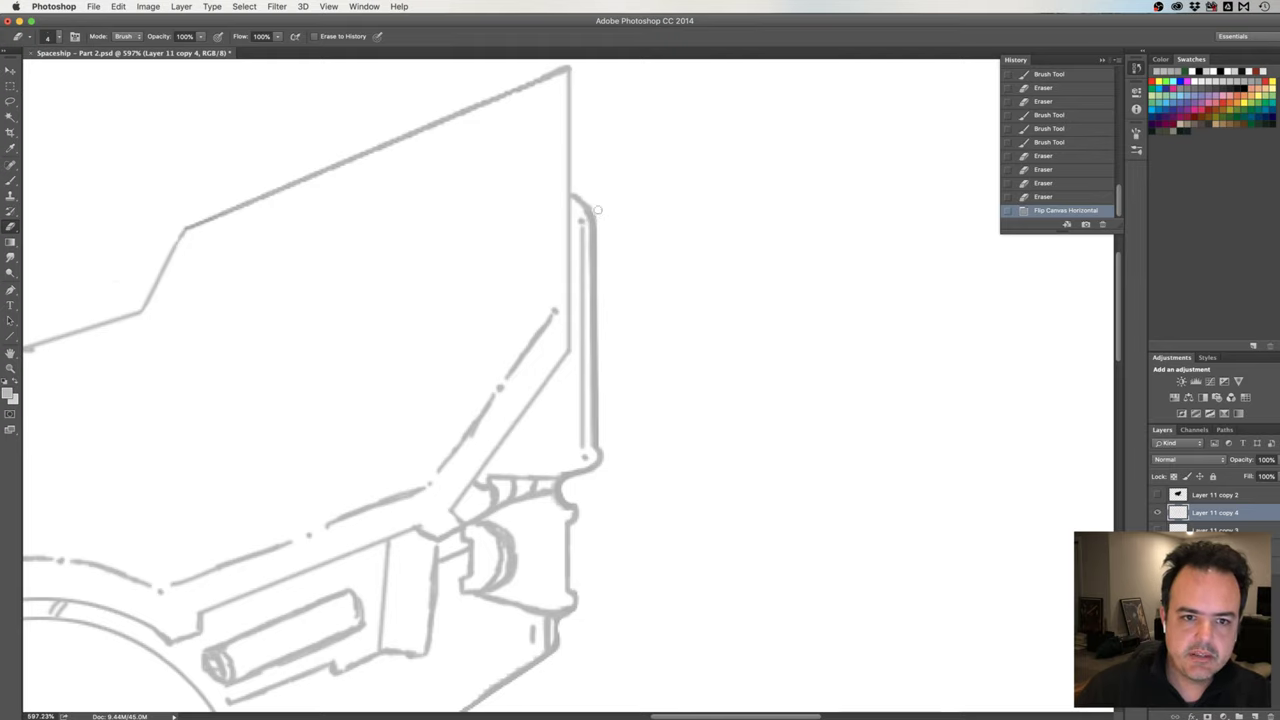
Erase along the fin's vertical back edge line, trimming its curved top tip.
{"action": "left_click_drag", "start_coordinate": [597, 210], "coordinate": [599, 440]}
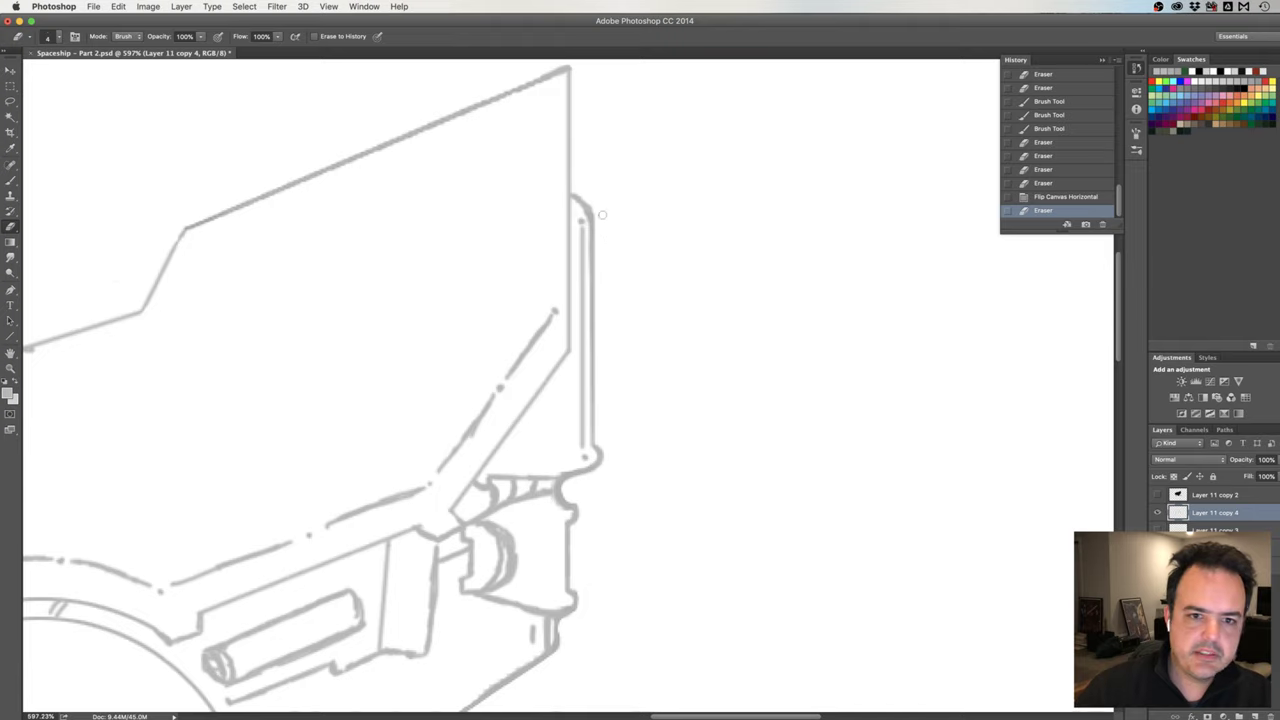
{"action": "left_click_drag", "start_coordinate": [596, 209], "coordinate": [591, 199]}
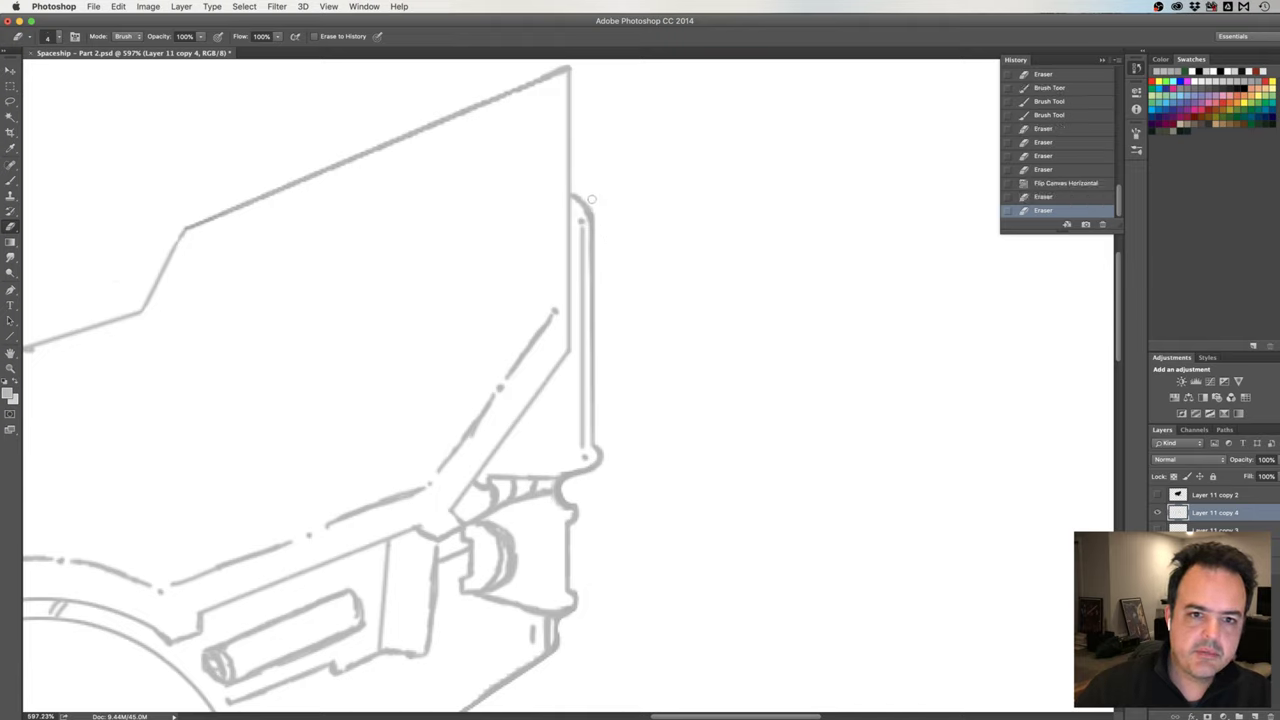
{"action": "left_click", "coordinate": [598, 222]}
{"action": "left_click", "coordinate": [600, 230]}
{"action": "left_click", "coordinate": [602, 232]}
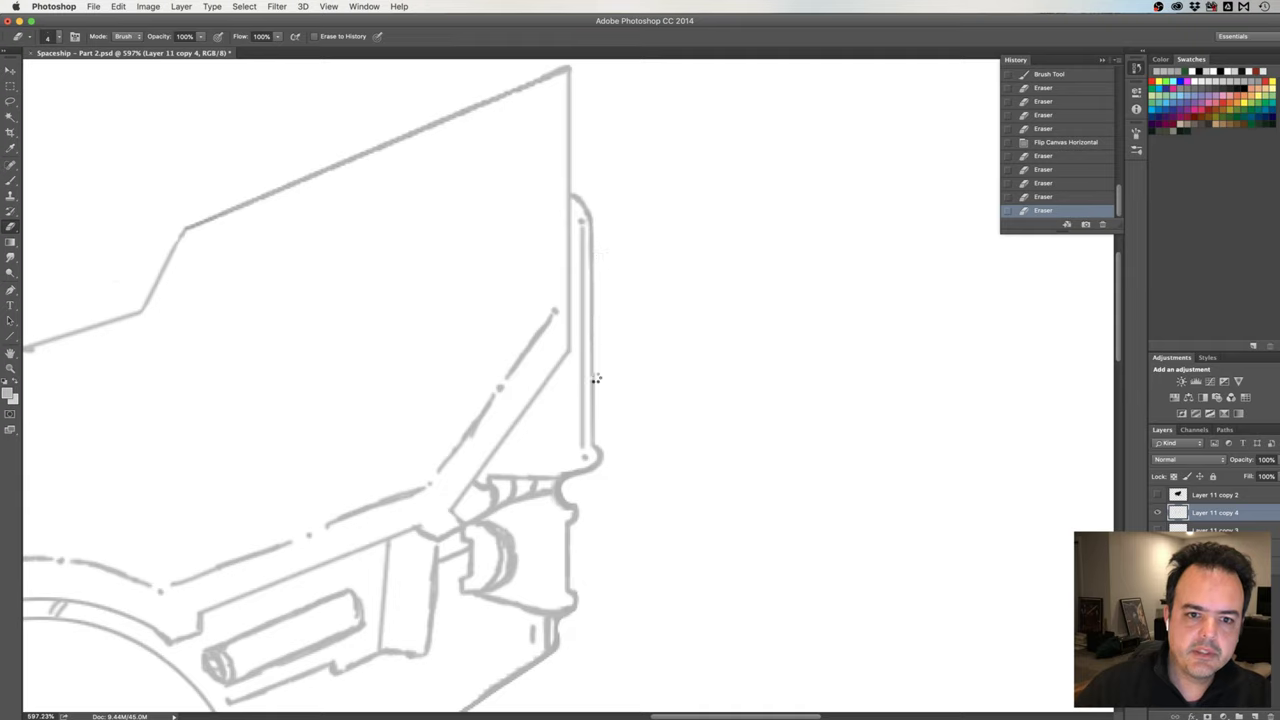
{"action": "left_click", "coordinate": [598, 438]}
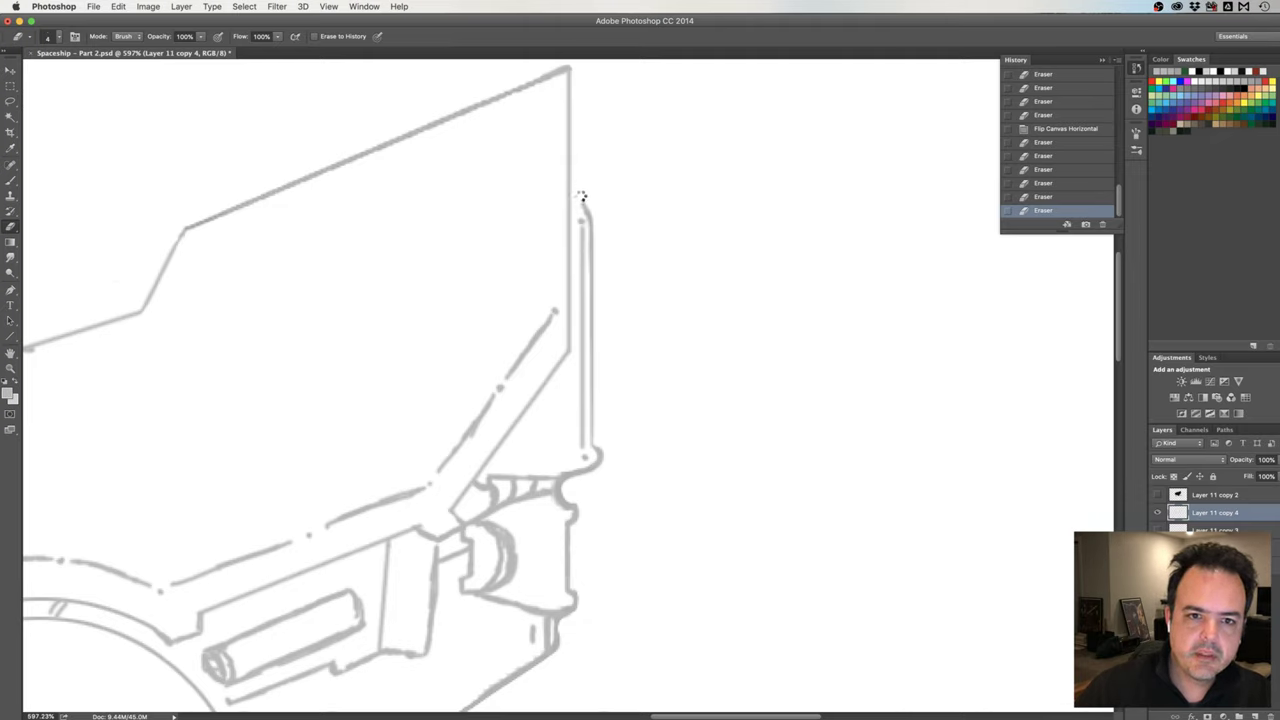
{"action": "left_click", "coordinate": [575, 196]}
Brush a small stepped notch at the top of the fin's right edge.
{"action": "key", "text": "b"}
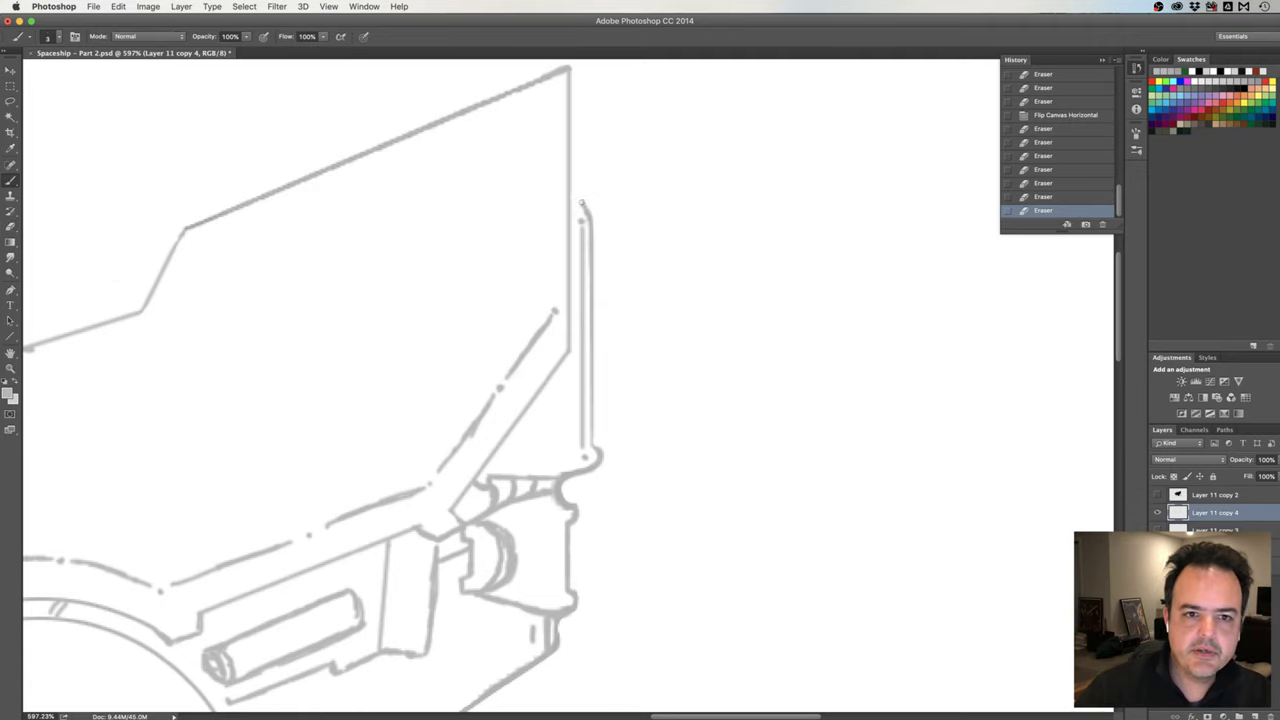
{"action": "left_click", "coordinate": [583, 202]}
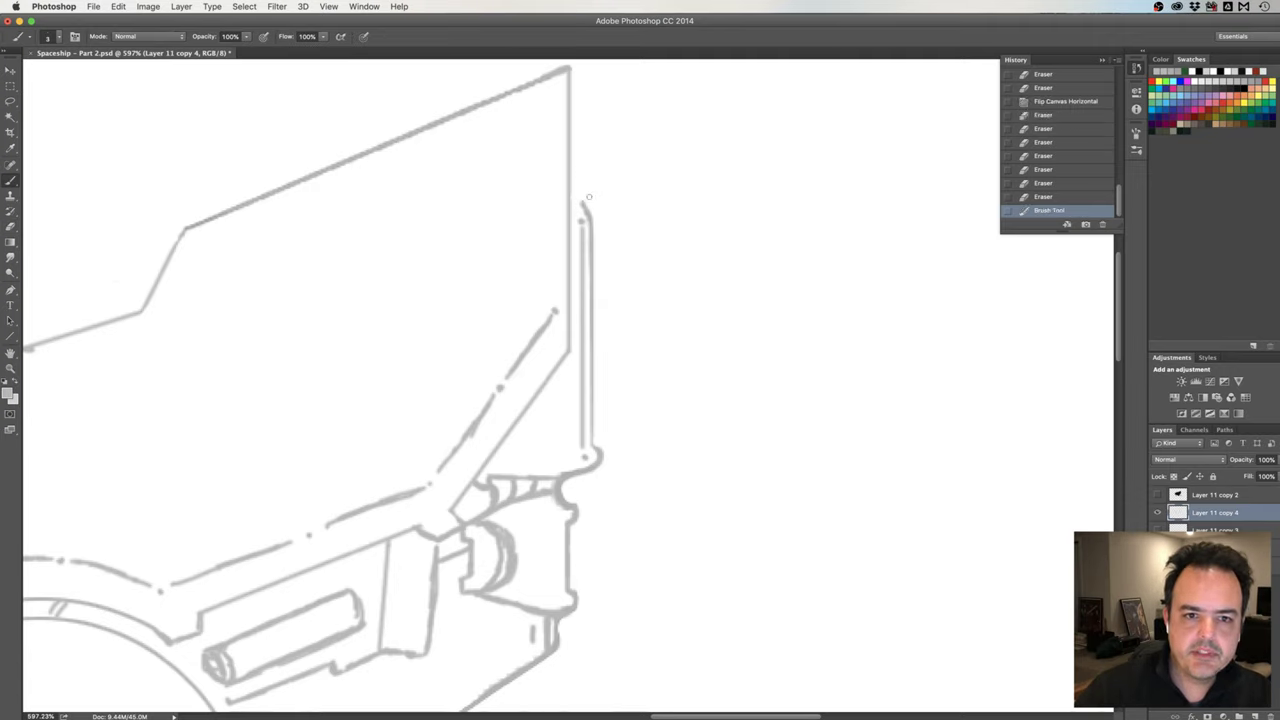
{"action": "left_click_drag", "start_coordinate": [584, 198], "coordinate": [588, 189]}
{"action": "left_click", "coordinate": [591, 197]}
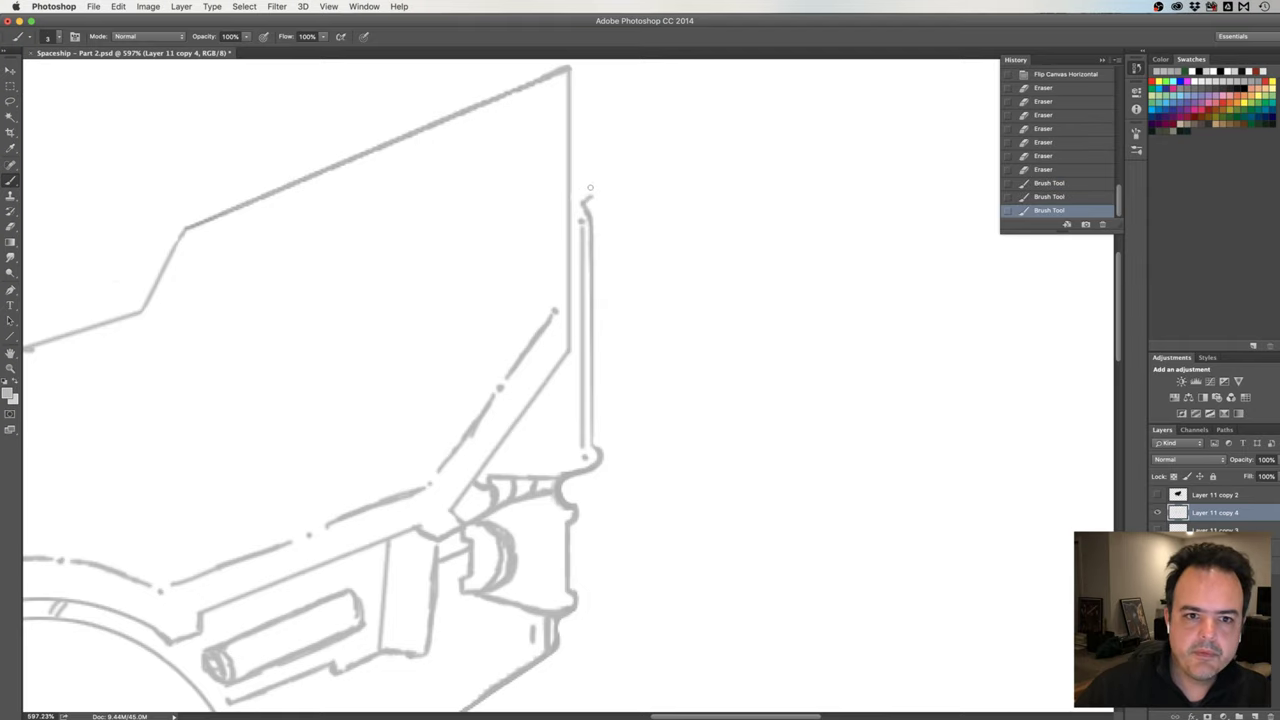
{"action": "left_click", "coordinate": [590, 187]}
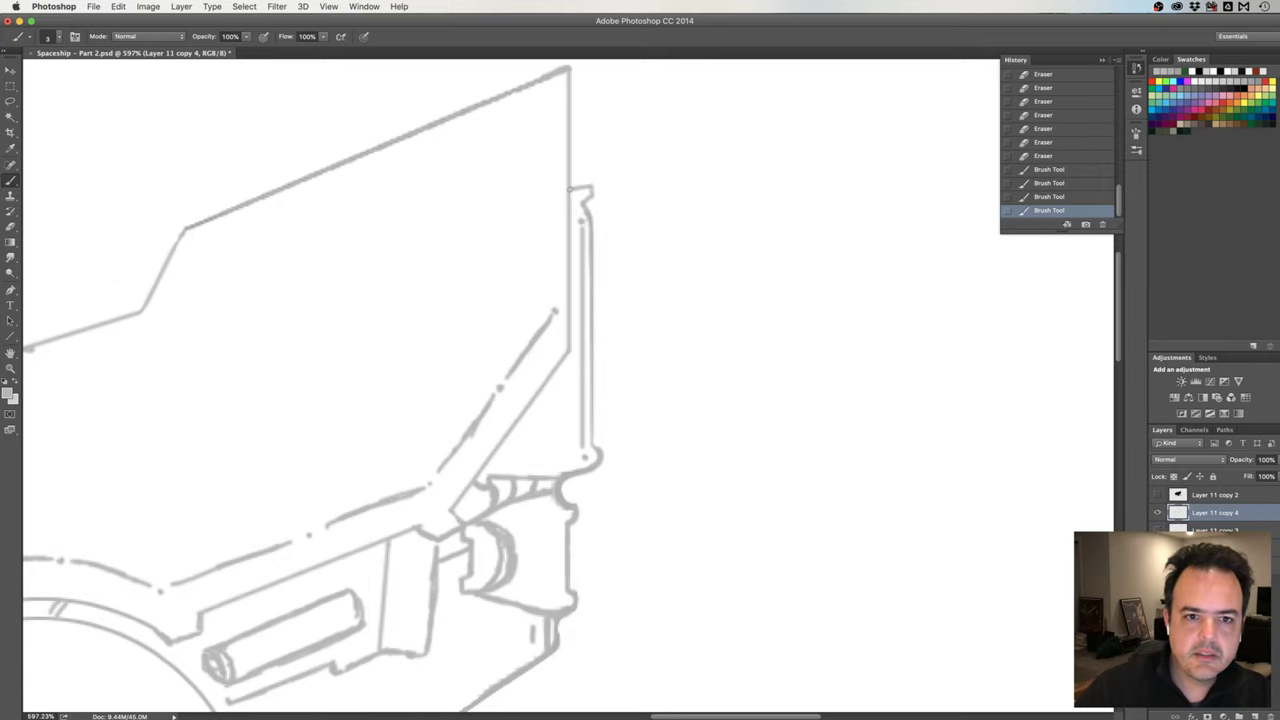
{"action": "left_click_drag", "start_coordinate": [570, 188], "coordinate": [588, 187]}
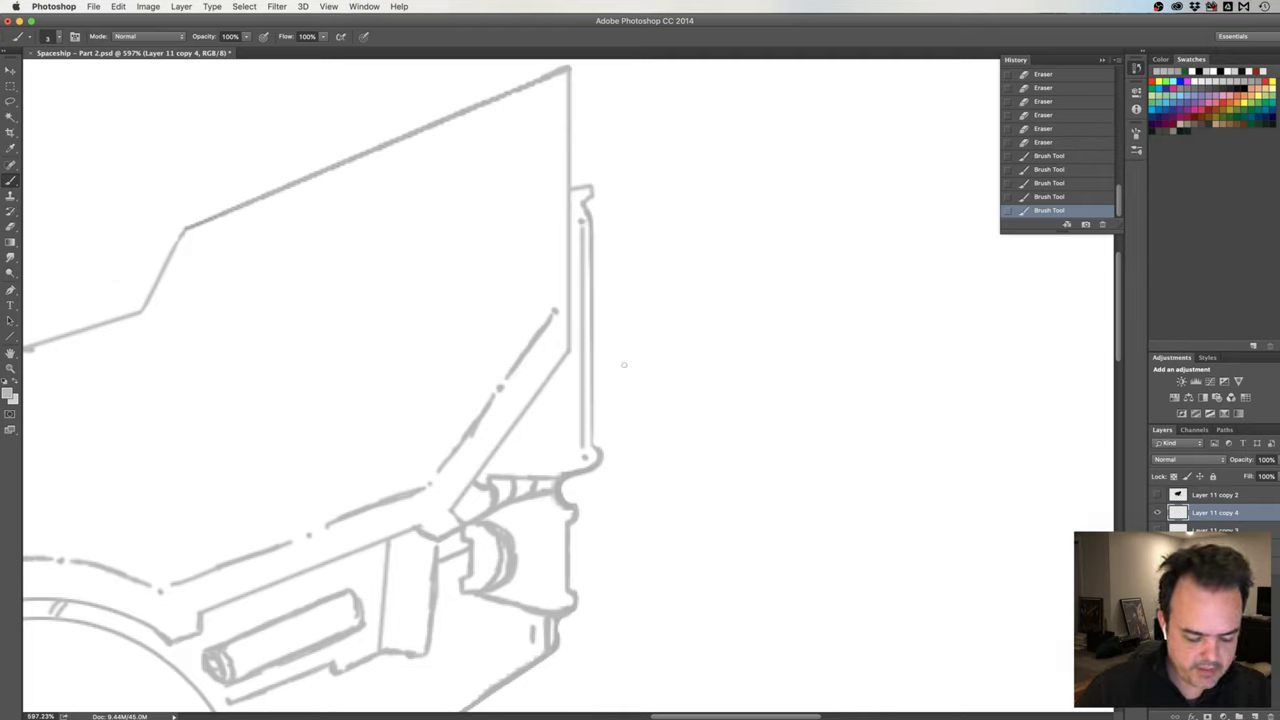
Erase the stray marks and bottom end of the fin's edge line.
{"action": "key", "text": "e"}
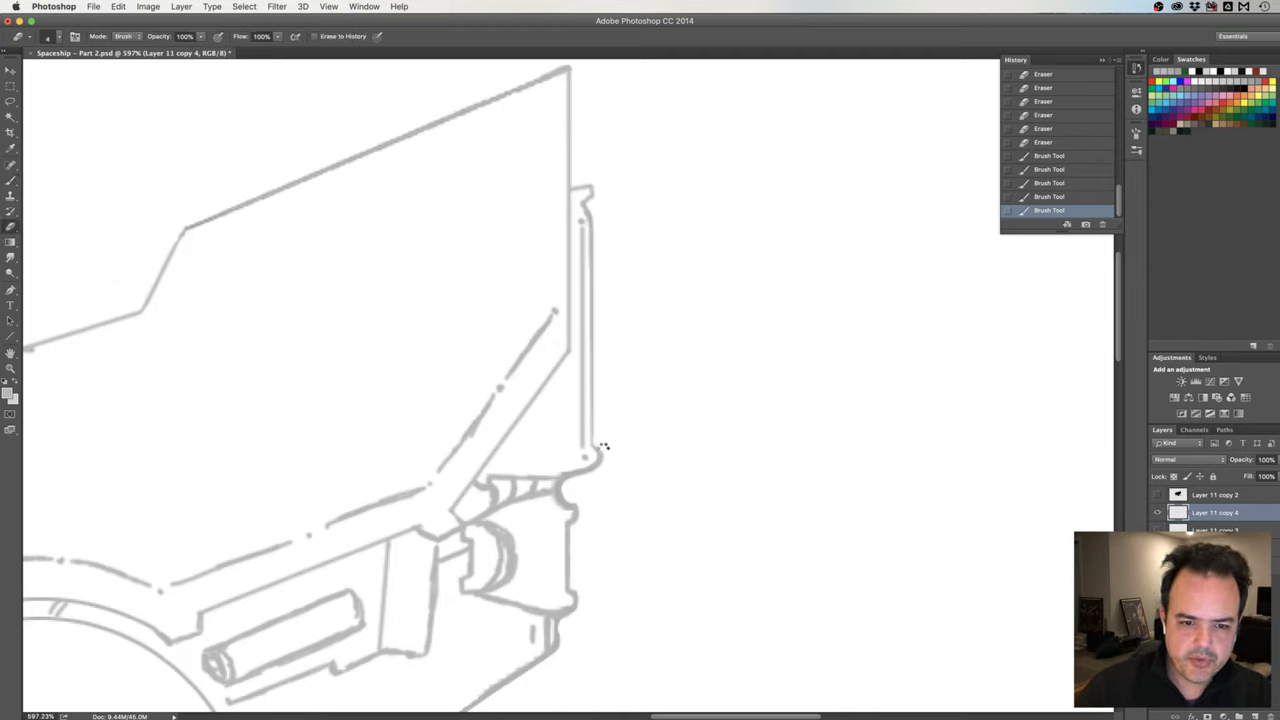
{"action": "mouse_move", "coordinate": [603, 446]}
{"action": "left_mouse_down"}
{"action": "mouse_move", "coordinate": [610, 458]}
{"action": "mouse_move", "coordinate": [604, 446]}
{"action": "left_mouse_up"}
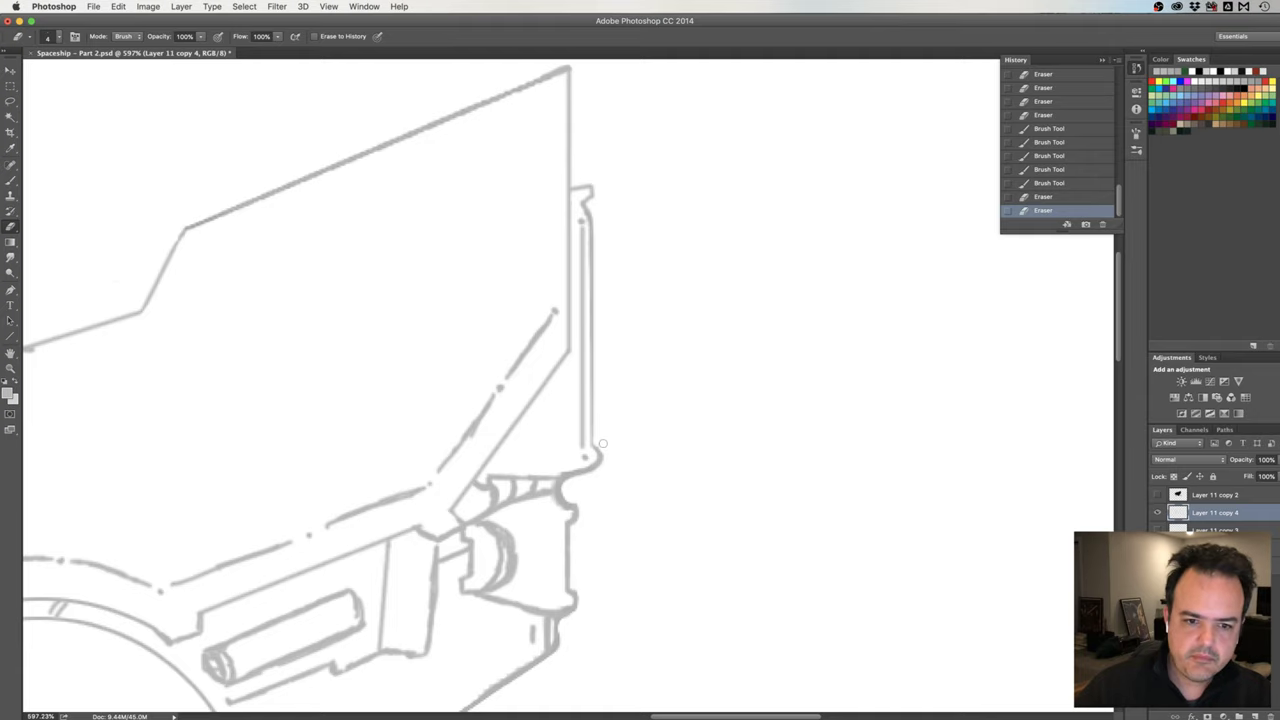
{"action": "left_click_drag", "start_coordinate": [596, 476], "coordinate": [604, 464]}
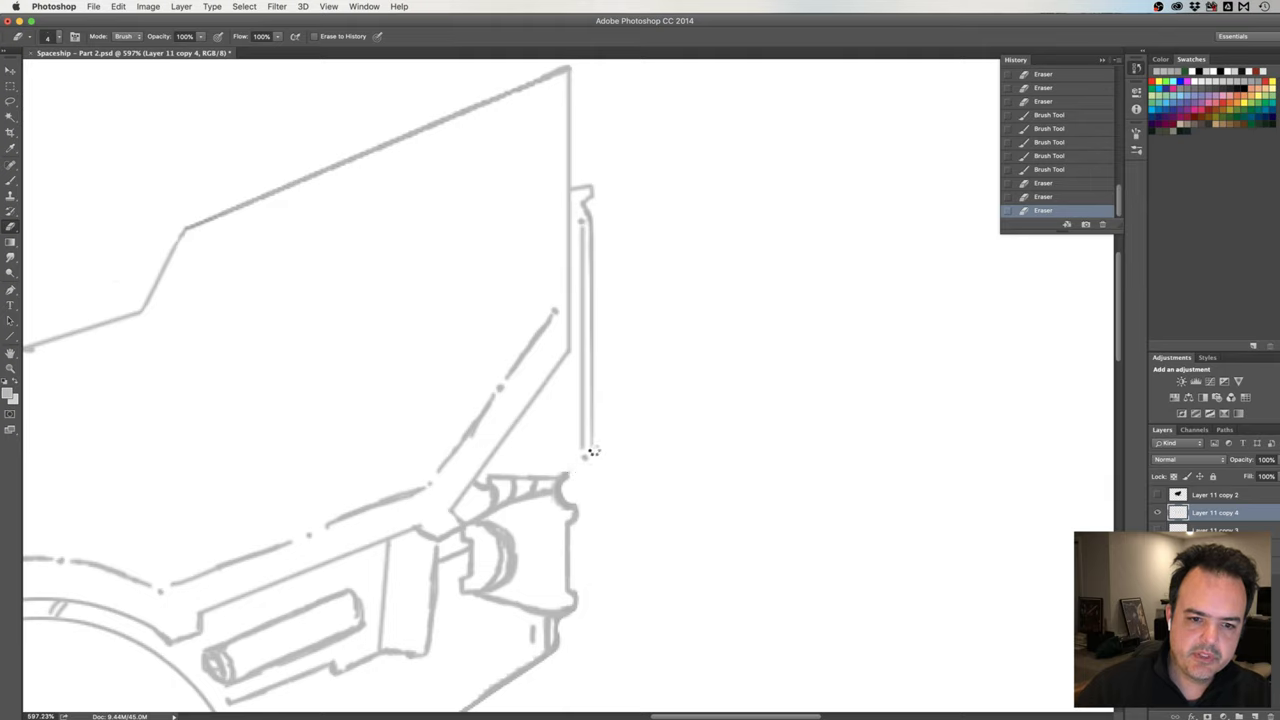
{"action": "left_click", "coordinate": [592, 451]}
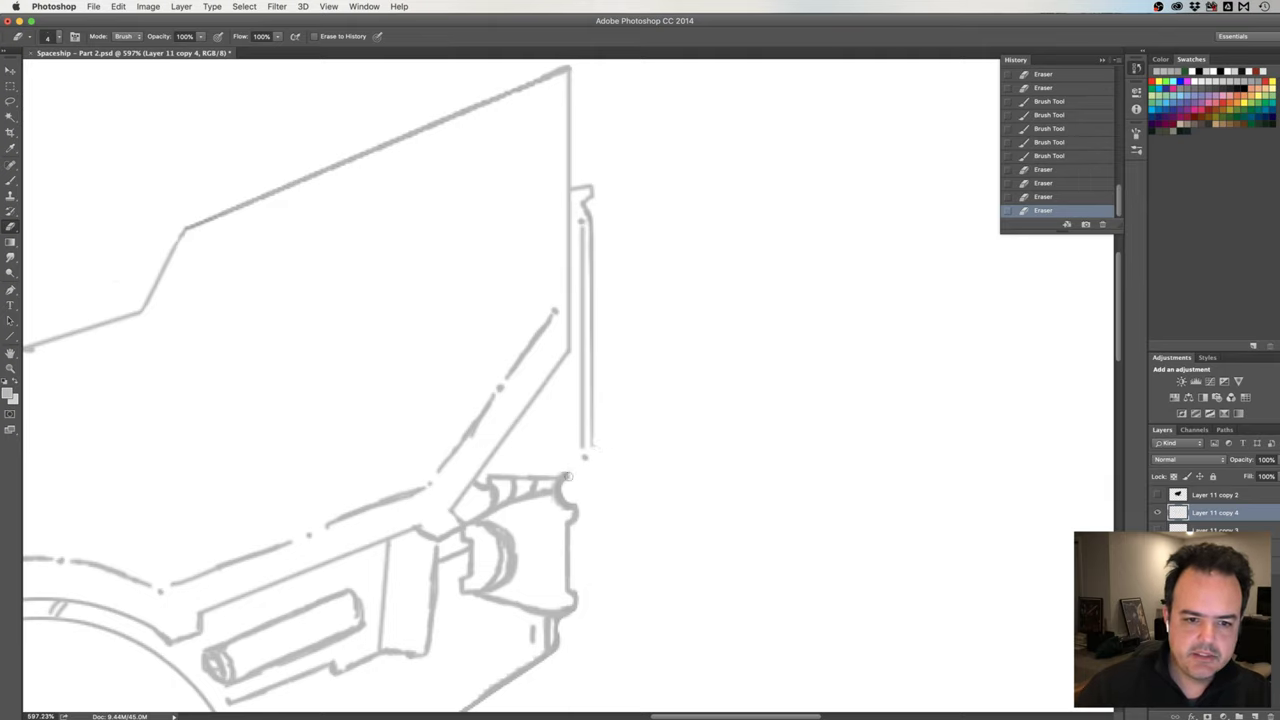
{"action": "left_click_drag", "start_coordinate": [597, 449], "coordinate": [580, 478]}
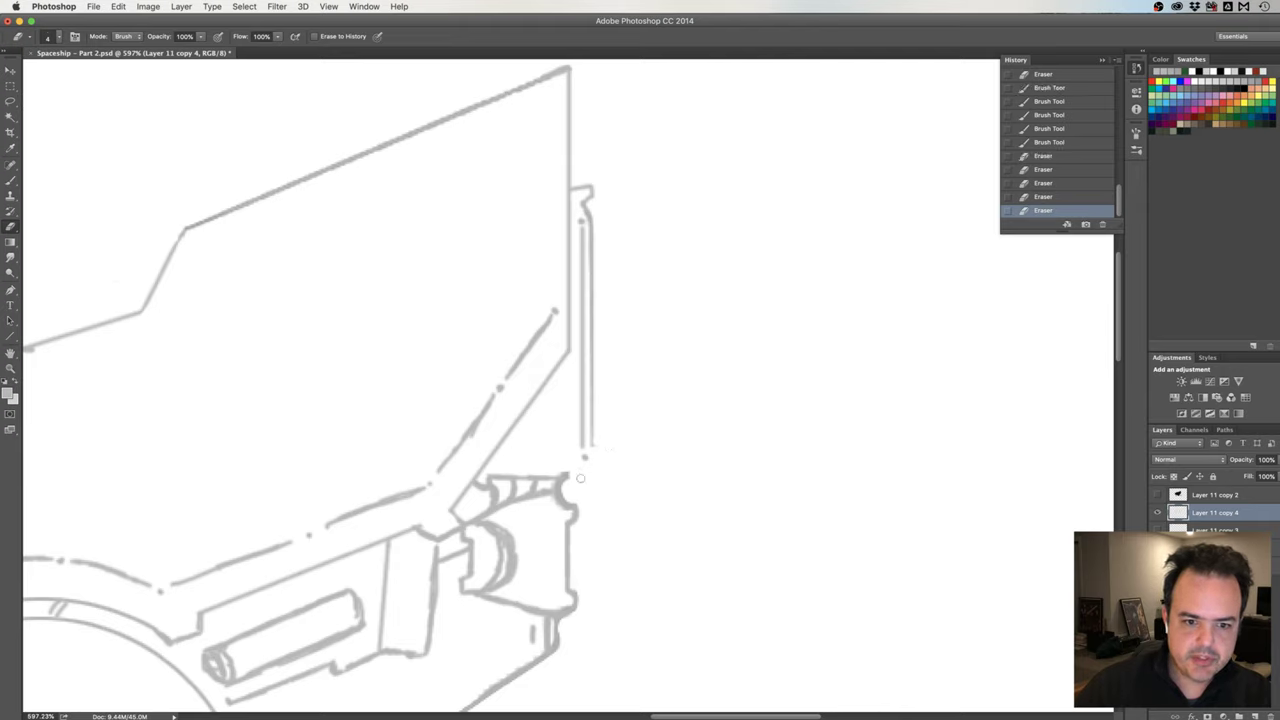
{"action": "left_click", "coordinate": [579, 468]}
Brush a clean angled notch at the fin's bottom corner.
{"action": "key", "text": "b"}
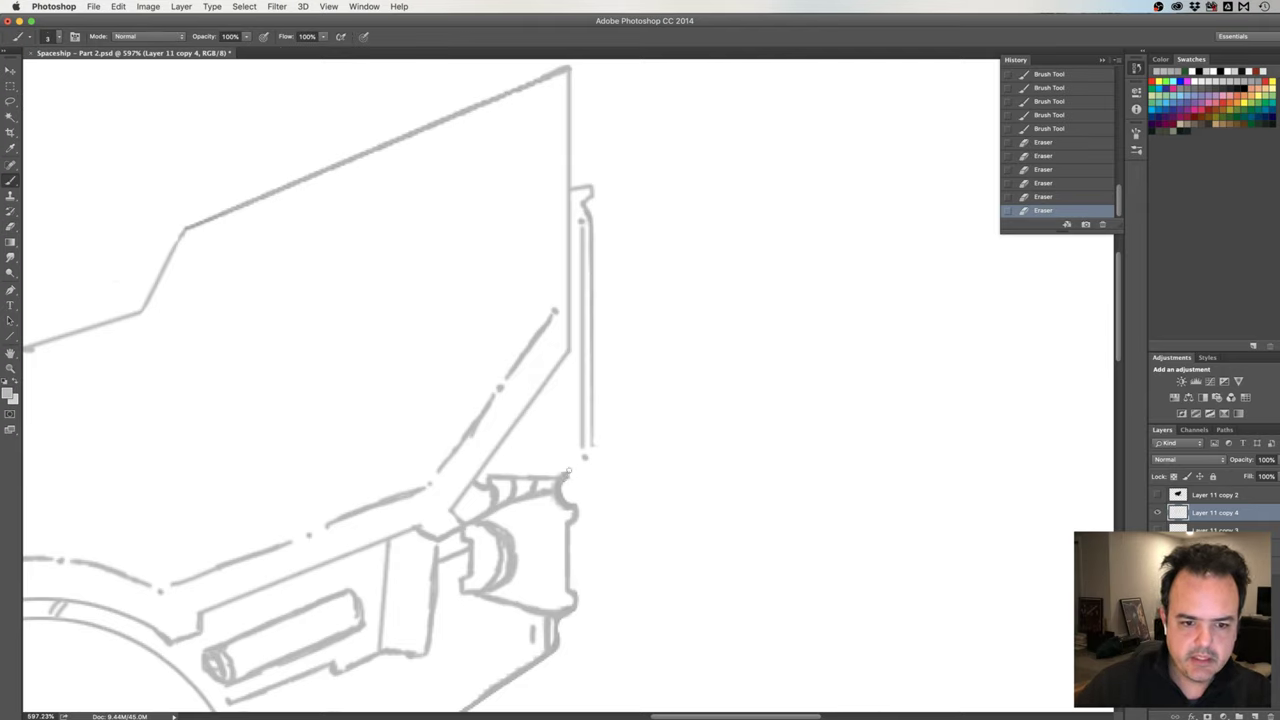
{"action": "left_click", "coordinate": [565, 477]}
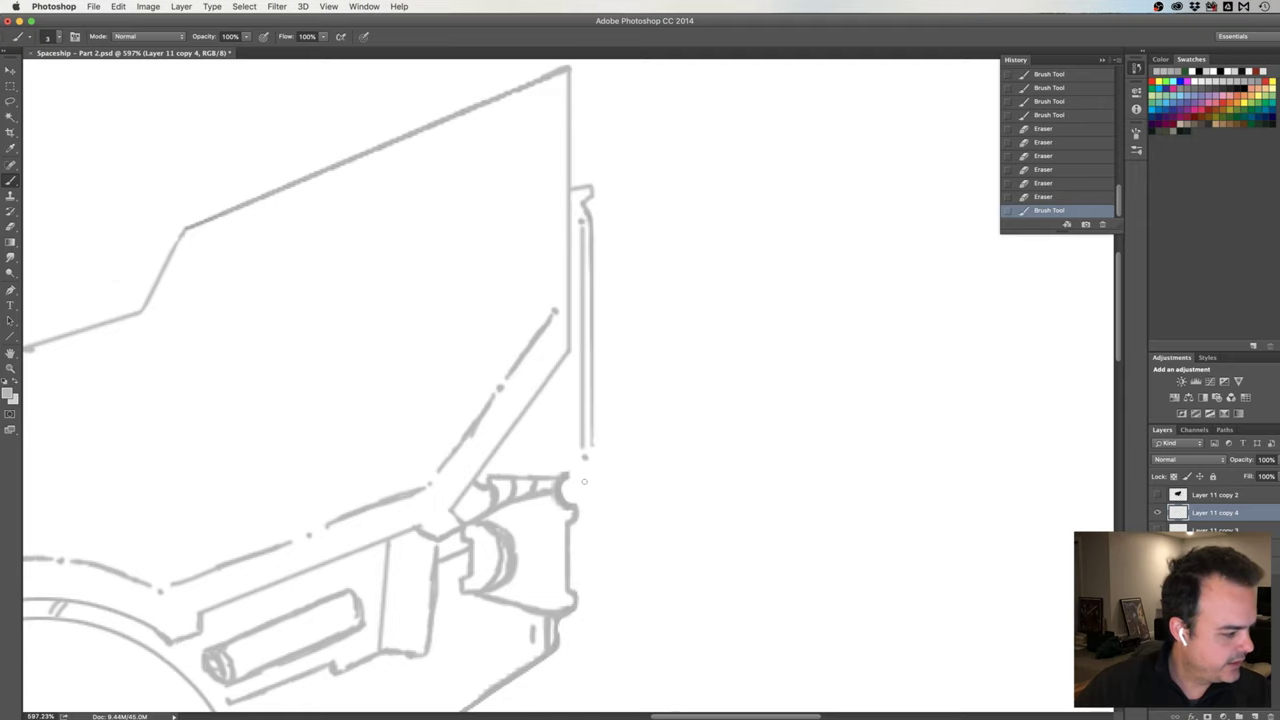
{"action": "left_click", "coordinate": [590, 480]}
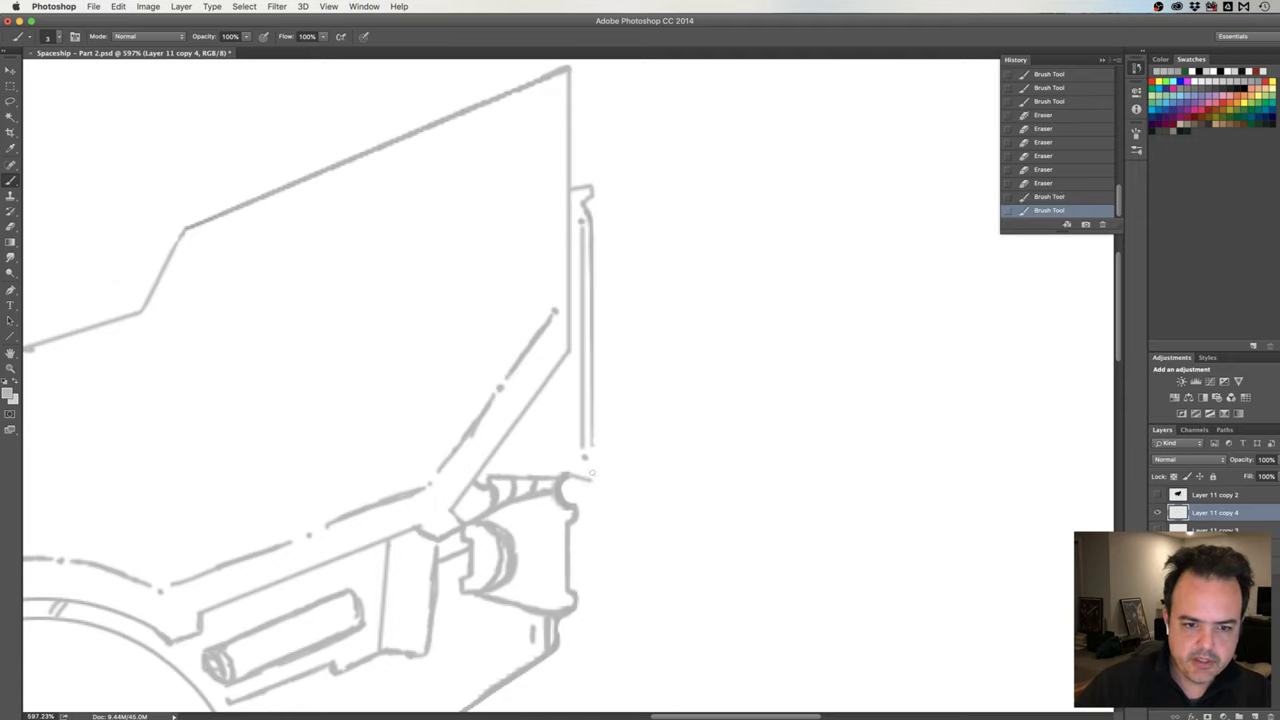
{"action": "left_click", "coordinate": [588, 468]}
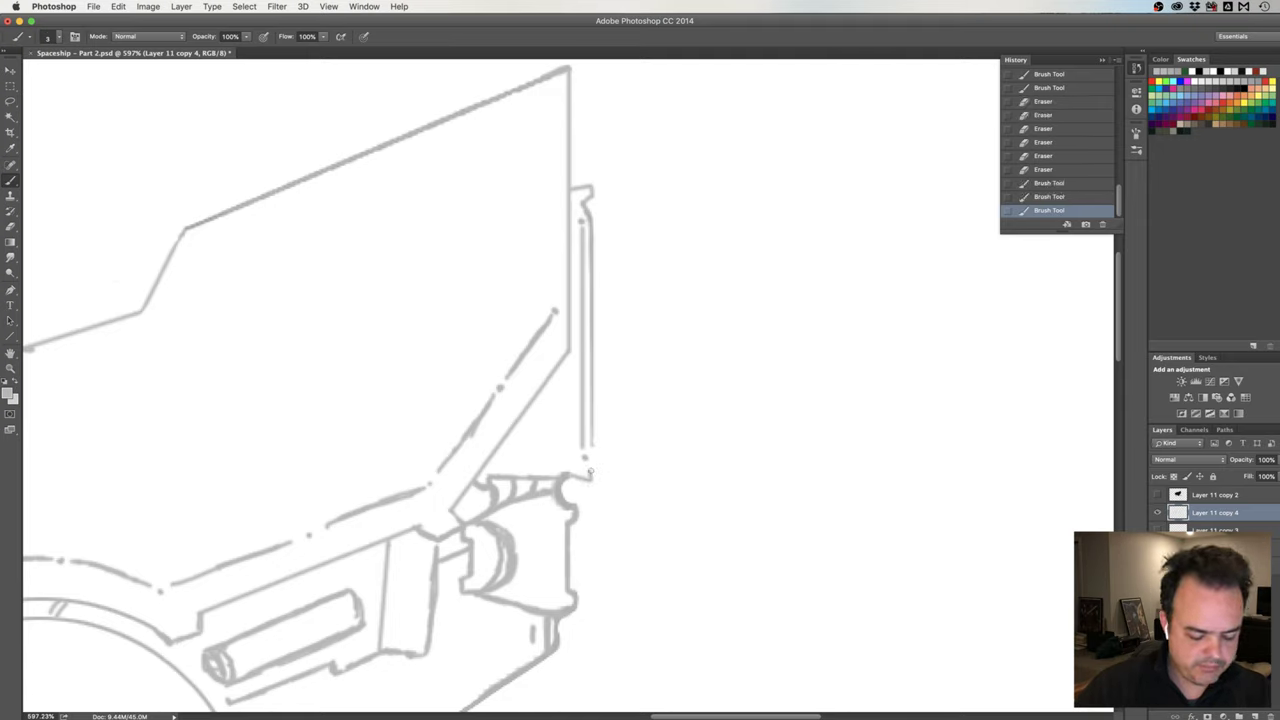
{"action": "left_click", "coordinate": [591, 477]}
{"action": "left_click", "coordinate": [1058, 198]}
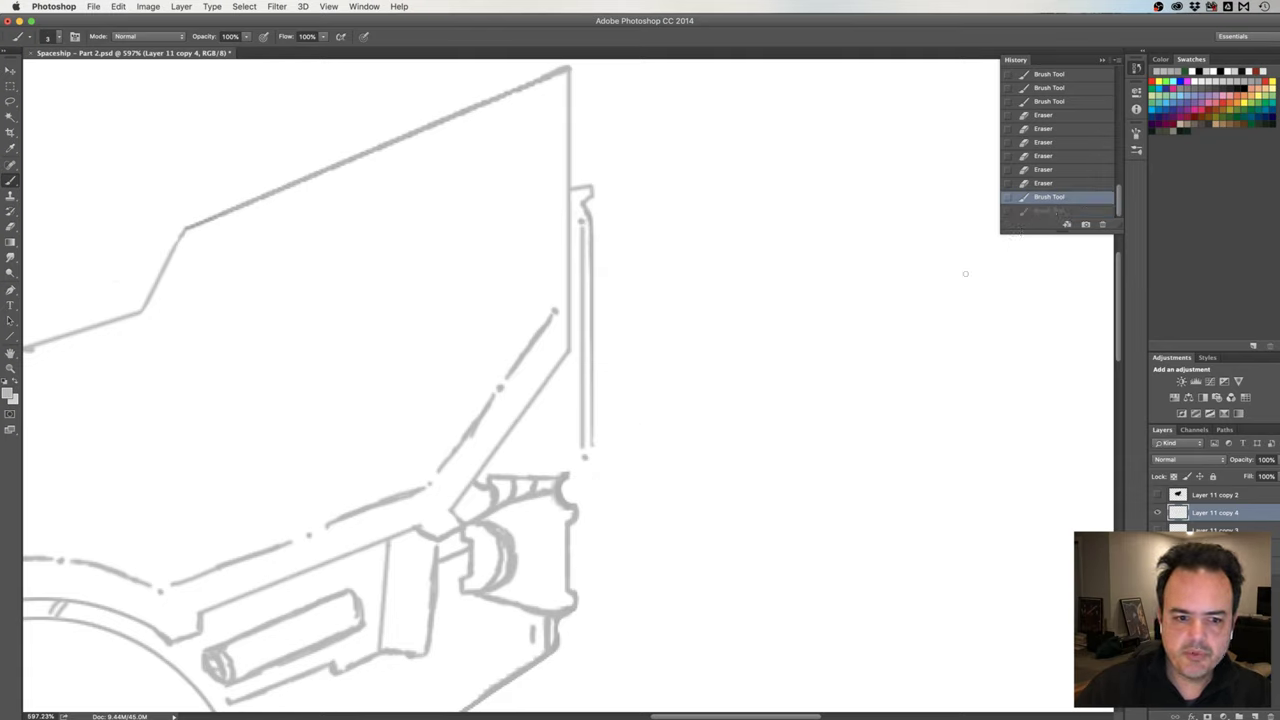
{"action": "left_click", "coordinate": [1048, 210]}
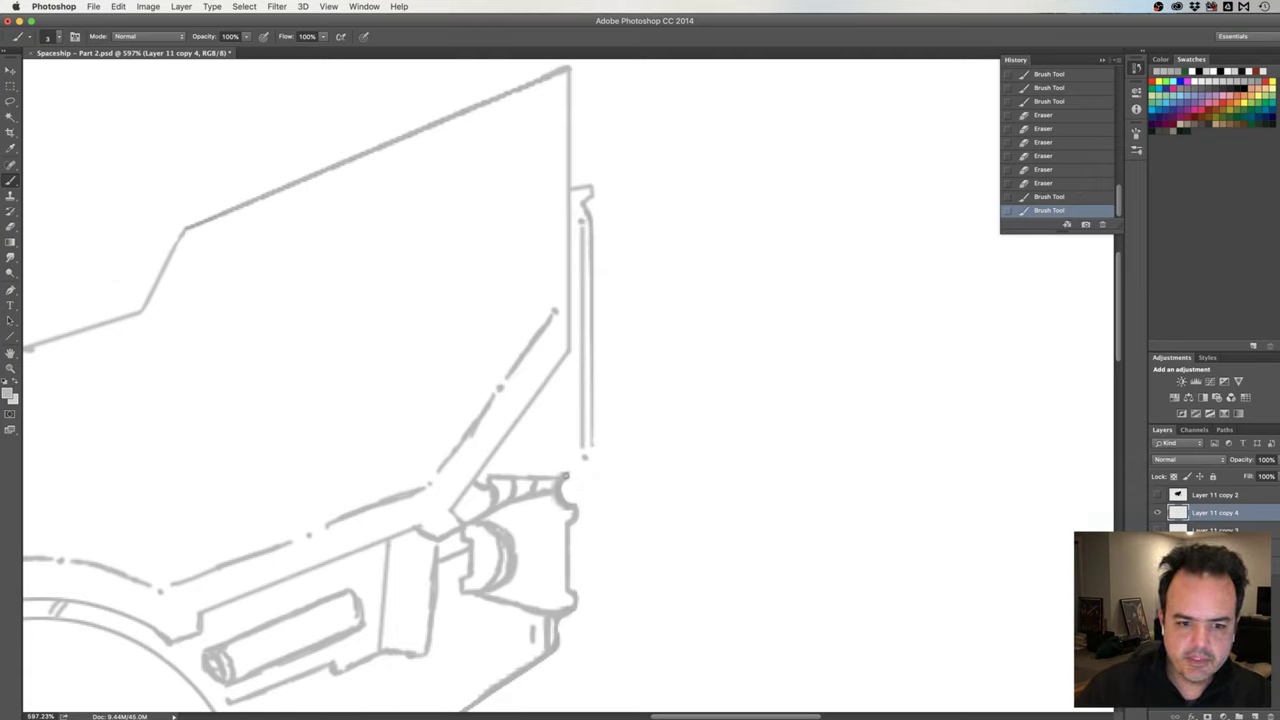
{"action": "left_click", "coordinate": [596, 481]}
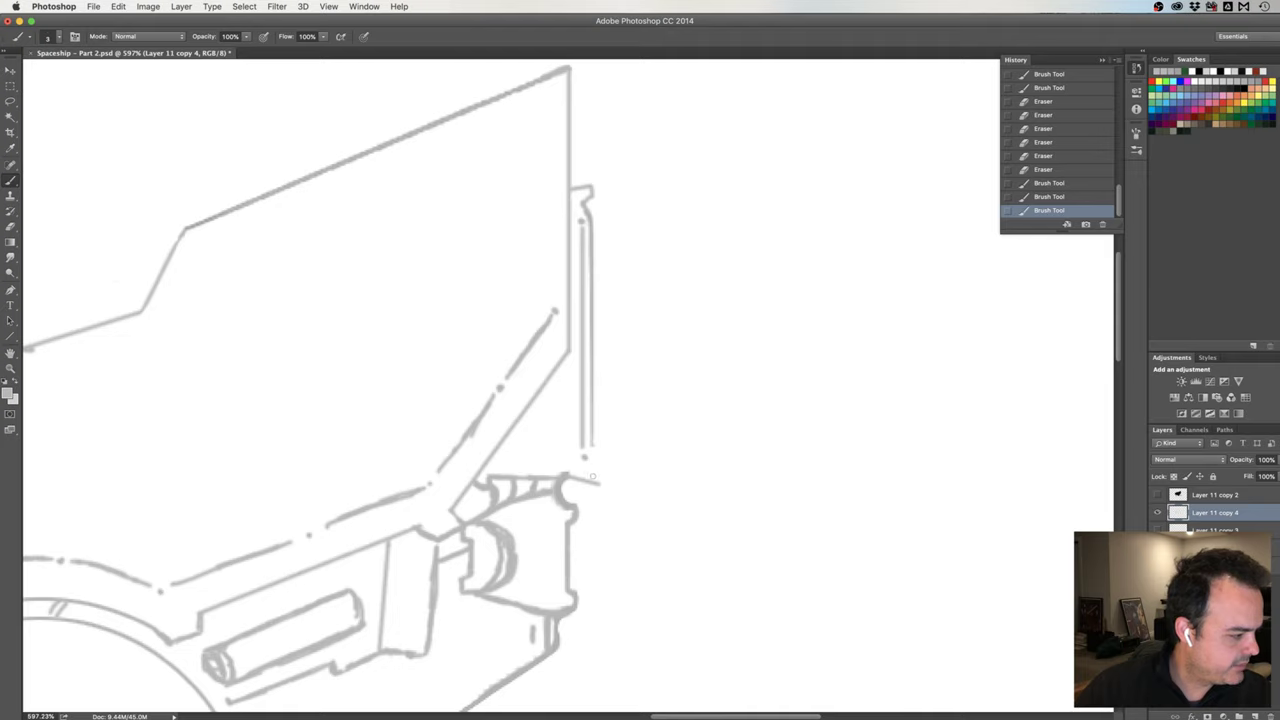
{"action": "left_click", "coordinate": [588, 466]}
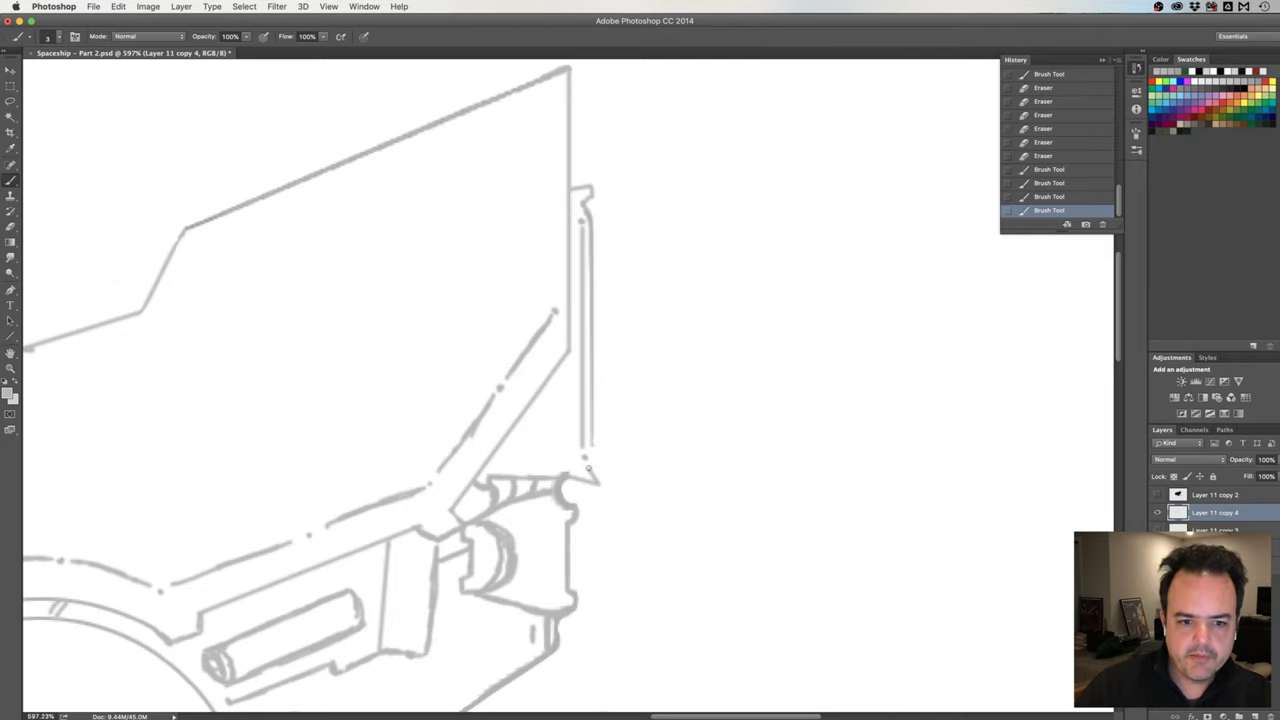
{"action": "left_click", "coordinate": [603, 456]}
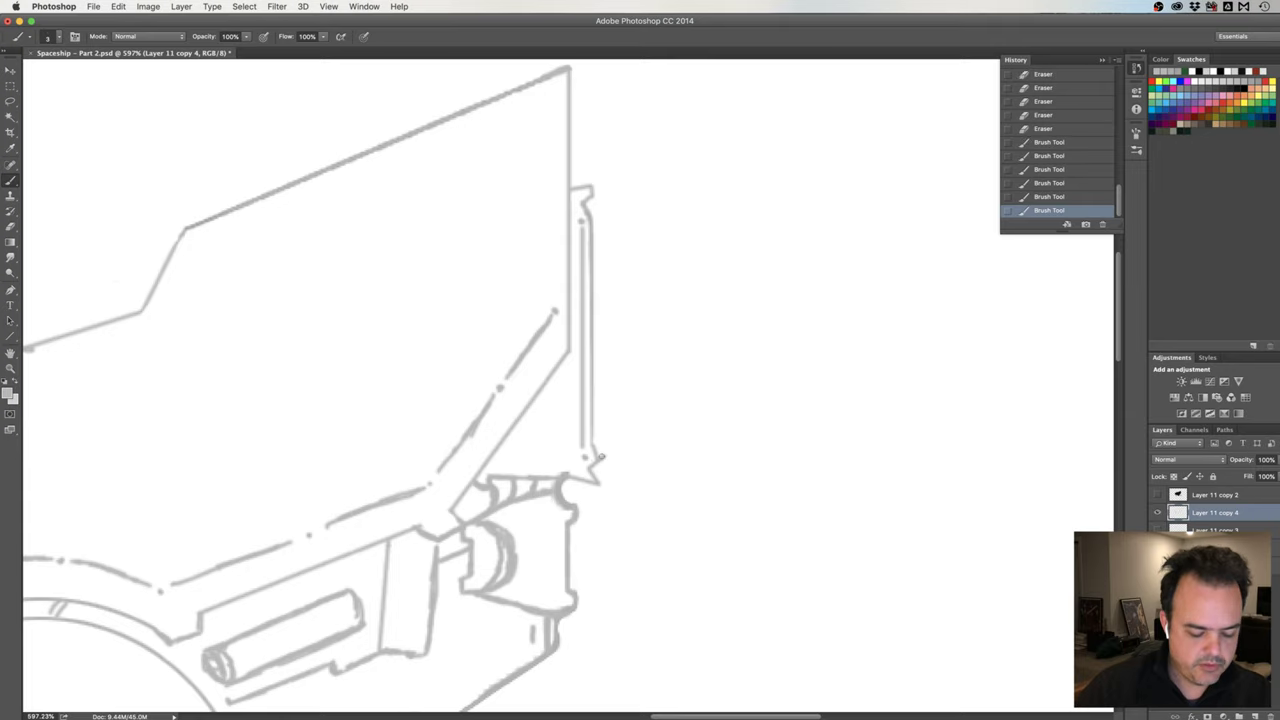
{"action": "left_click_drag", "start_coordinate": [603, 456], "coordinate": [595, 449]}
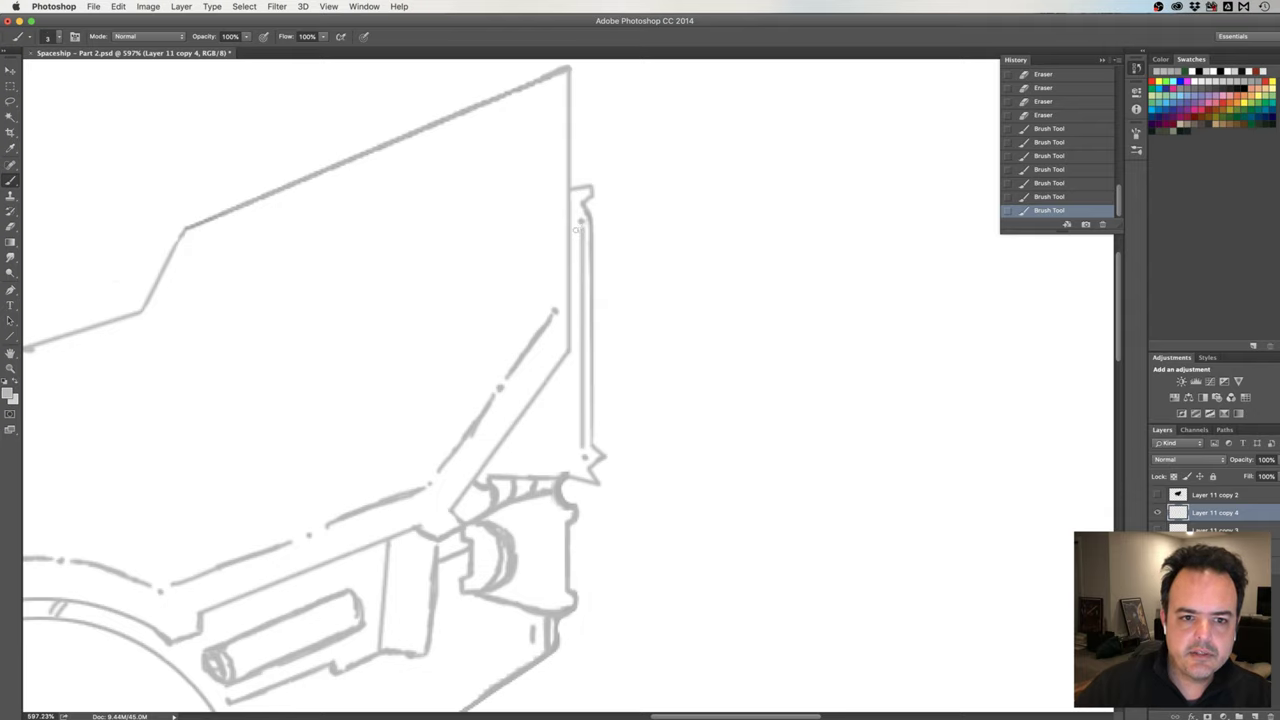
Draw a shorter parallel line inside the fin's right edge with three small tabs beside it.
{"action": "left_click_drag", "start_coordinate": [576, 240], "coordinate": [577, 446]}
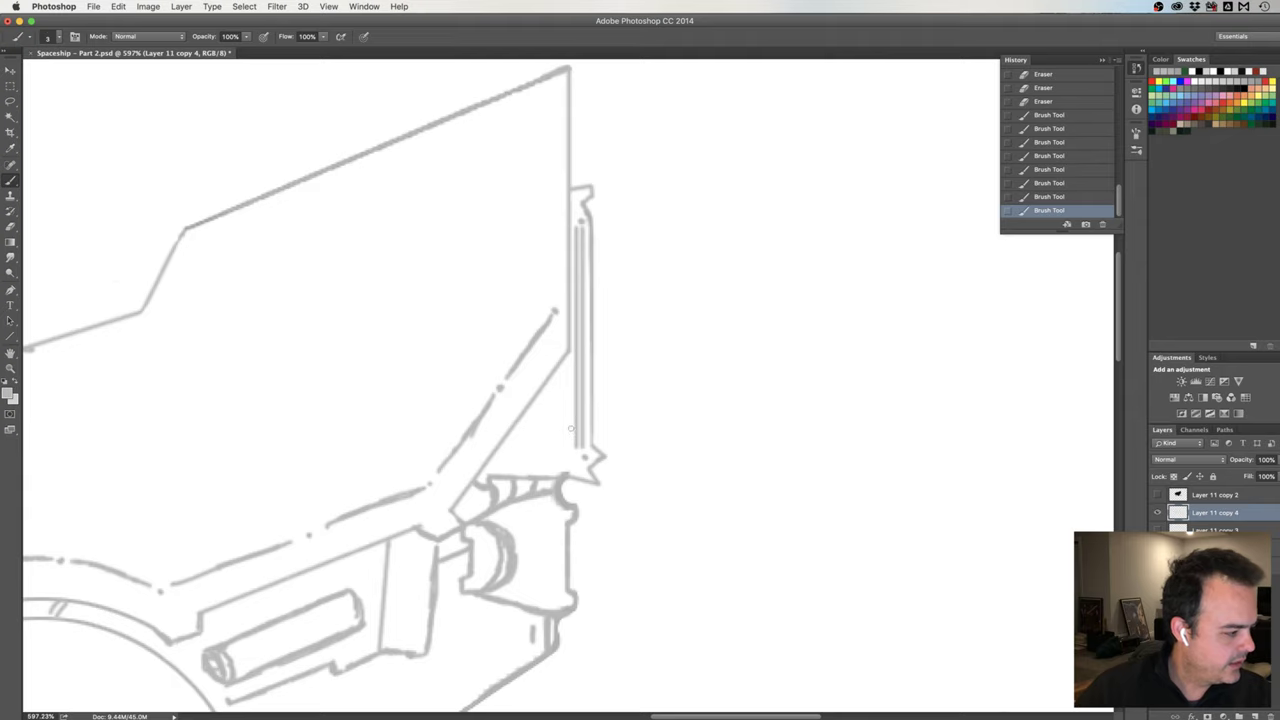
{"action": "key", "text": "ctrl+z"}
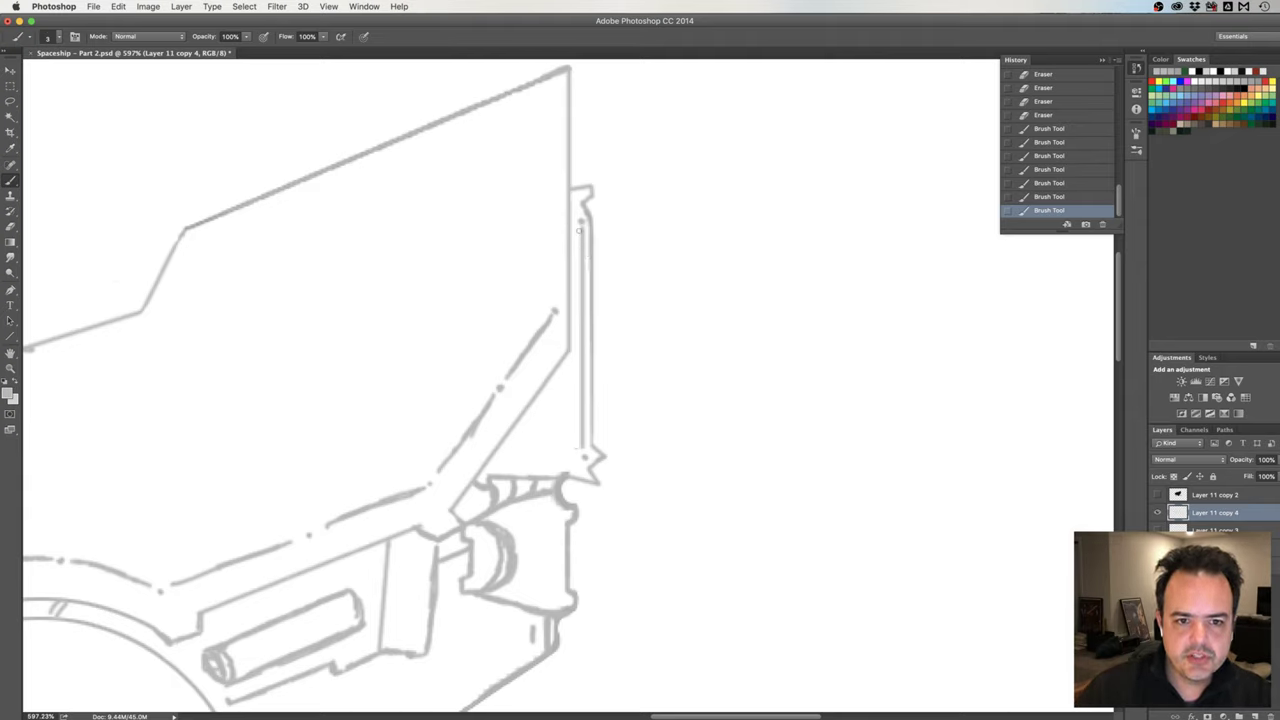
{"action": "left_click_drag", "start_coordinate": [576, 228], "coordinate": [577, 350]}
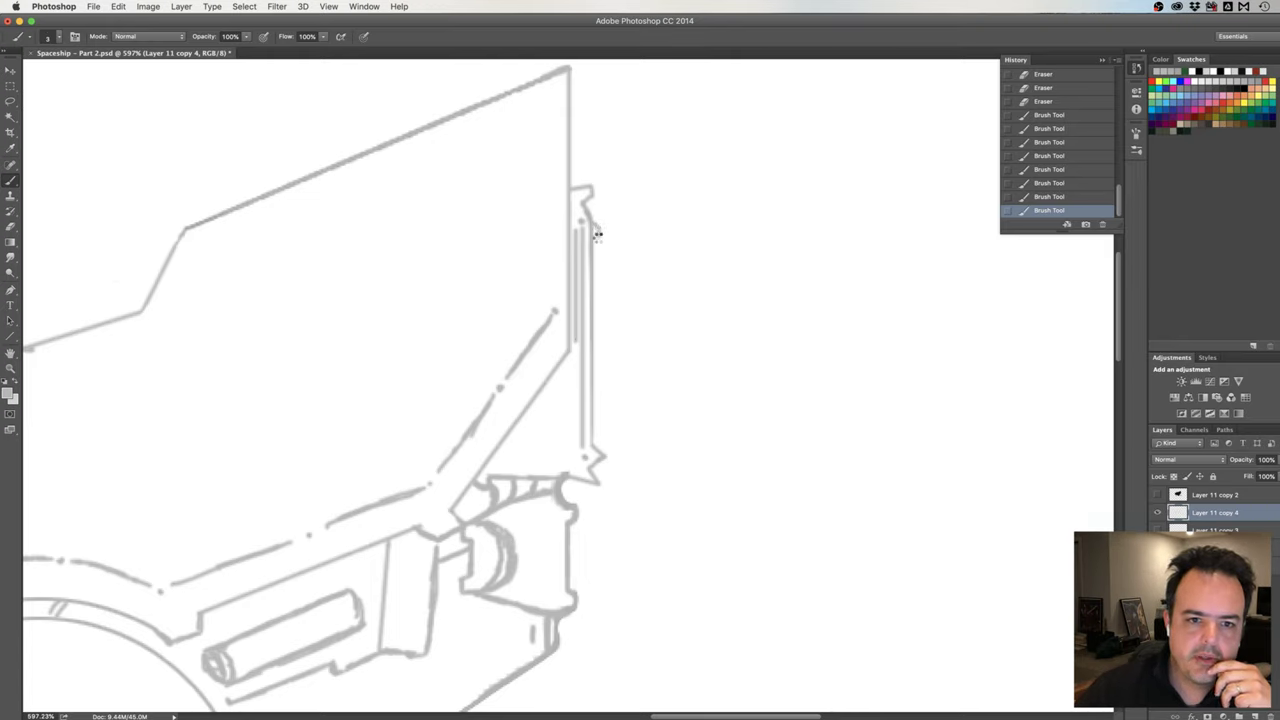
{"action": "left_click_drag", "start_coordinate": [594, 237], "coordinate": [598, 226]}
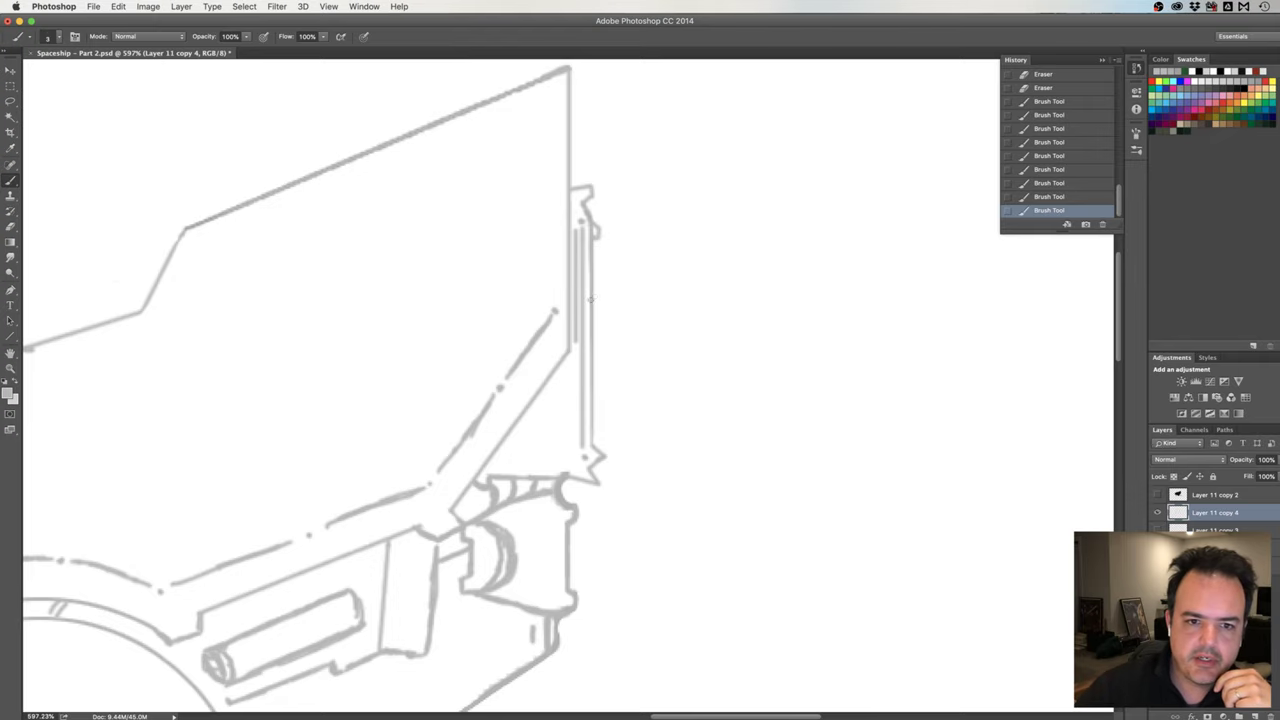
{"action": "left_click_drag", "start_coordinate": [596, 287], "coordinate": [594, 302]}
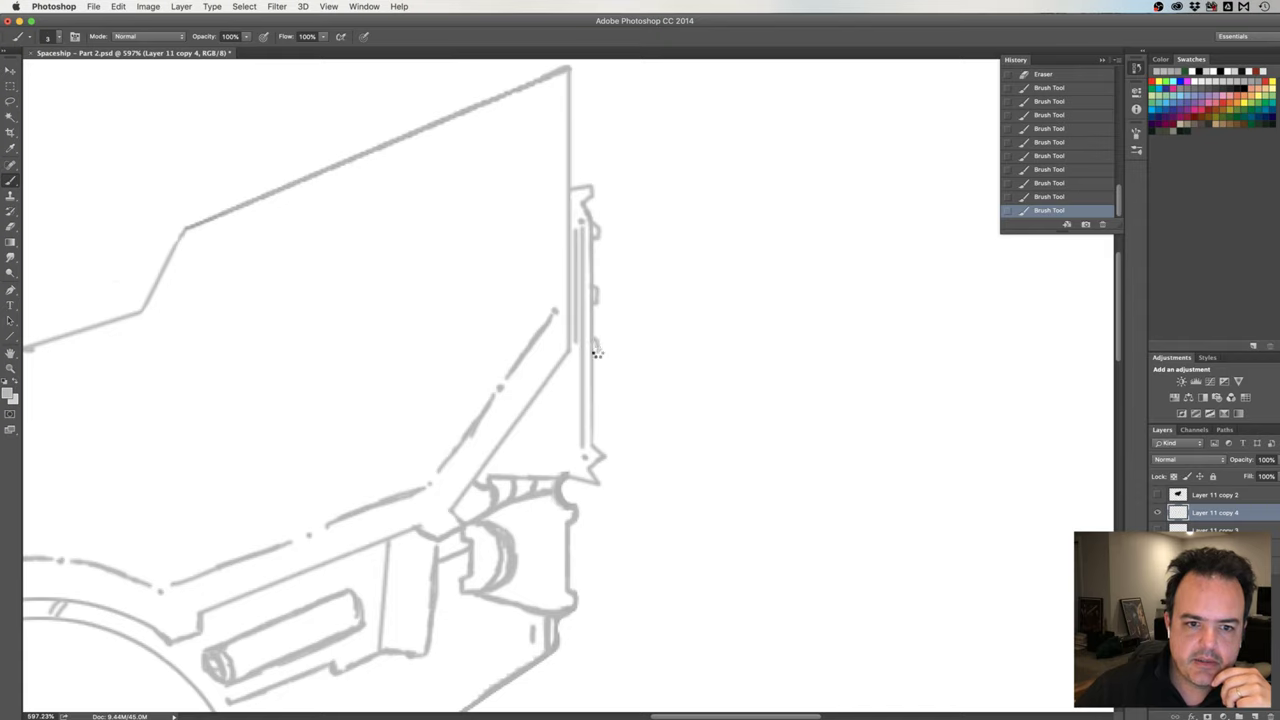
{"action": "left_click_drag", "start_coordinate": [597, 354], "coordinate": [596, 362]}
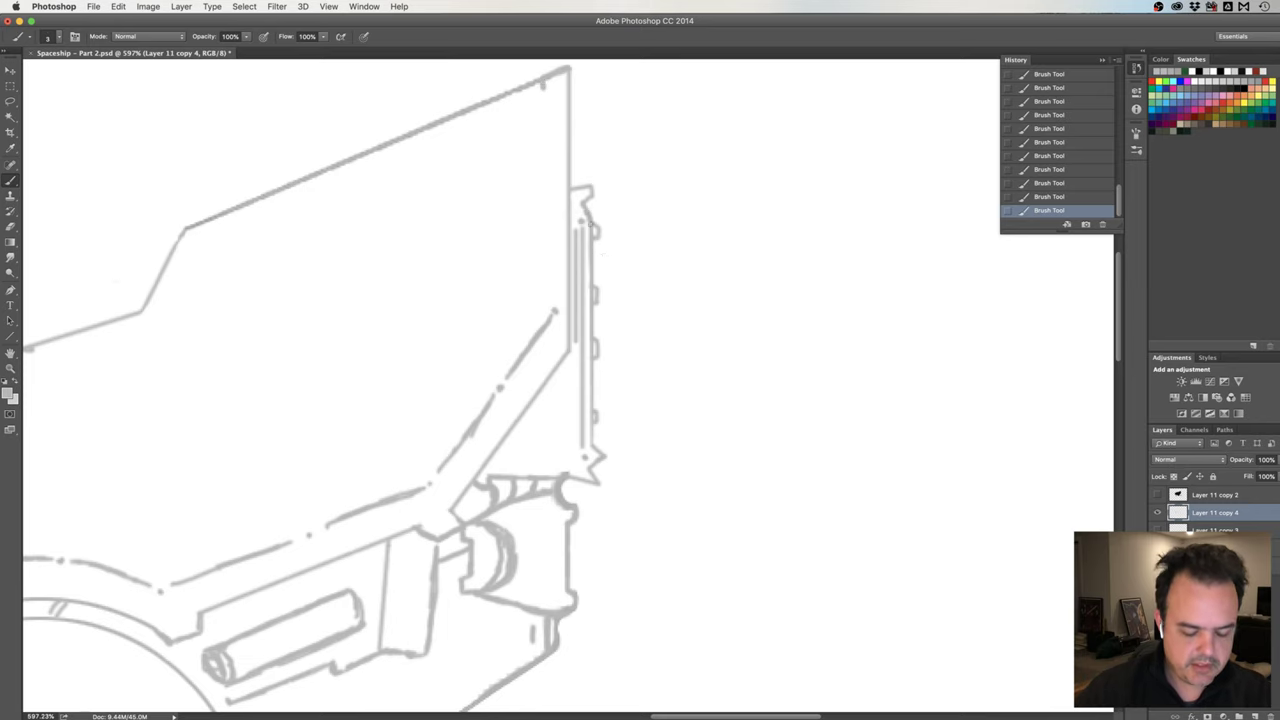
Zoom out to the whole ship and flip the canvas horizontally, putting the tabbed fin on the left.
{"action": "scroll", "coordinate": [637, 286], "scroll_direction": "down", "scroll_amount": 2}
{"action": "scroll", "coordinate": [609, 286], "scroll_direction": "down", "scroll_amount": 2}
{"action": "scroll", "coordinate": [615, 299], "scroll_direction": "down", "scroll_amount": 1}
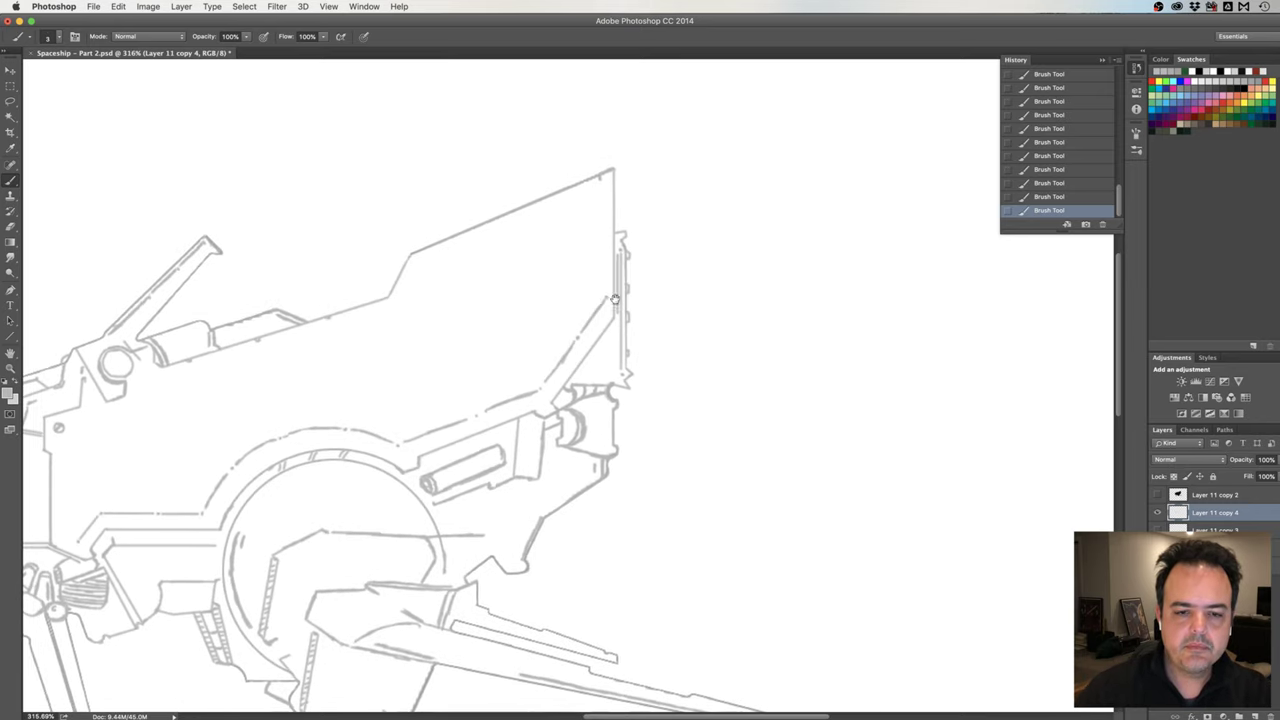
{"action": "left_click_drag", "start_coordinate": [615, 299], "coordinate": [598, 307]}
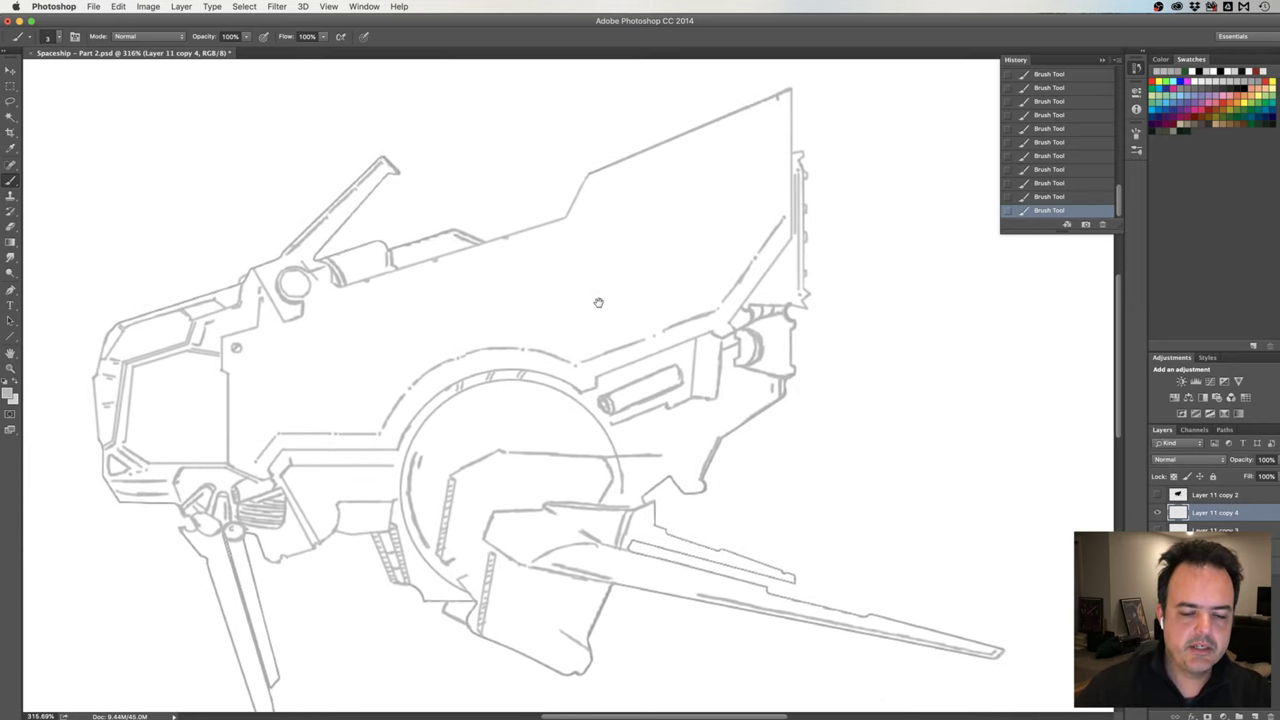
{"action": "scroll", "coordinate": [598, 302], "scroll_direction": "down", "scroll_amount": 1}
{"action": "scroll", "coordinate": [608, 297], "scroll_direction": "down", "scroll_amount": 2}
{"action": "scroll", "coordinate": [594, 306], "scroll_direction": "up", "scroll_amount": 4}
{"action": "scroll", "coordinate": [617, 297], "scroll_direction": "down", "scroll_amount": 1}
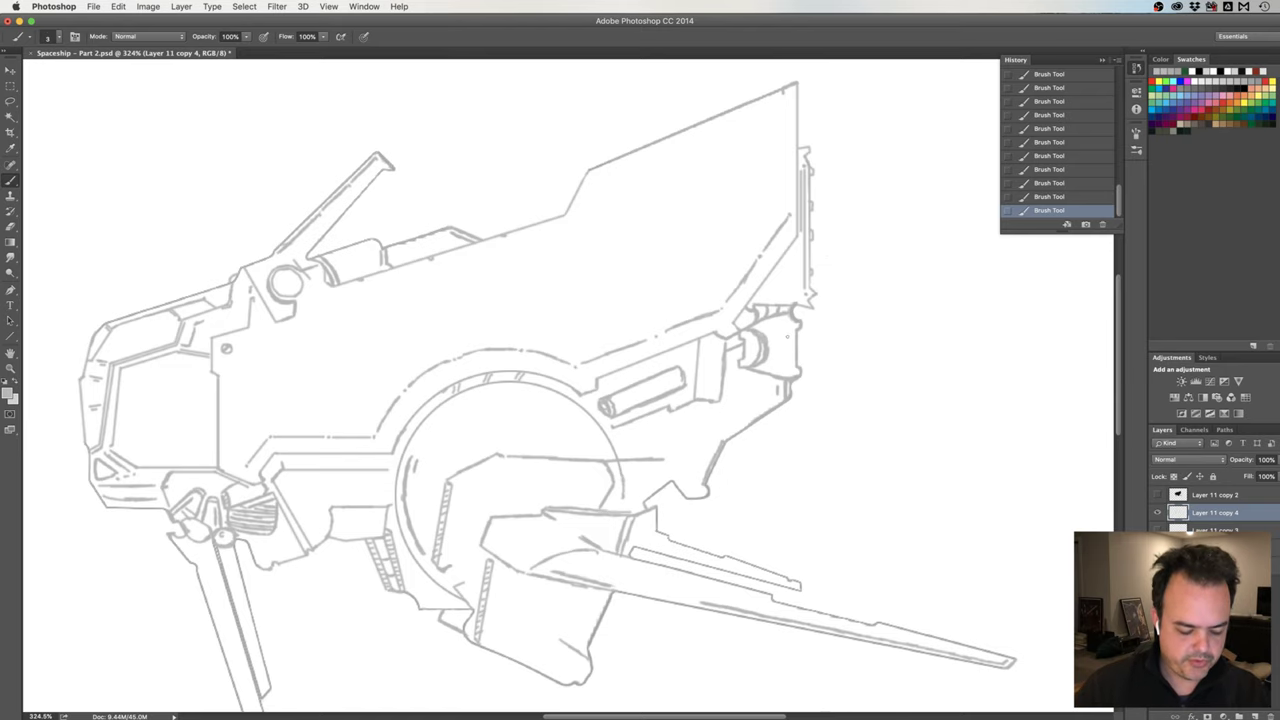
{"action": "key", "text": "h"}
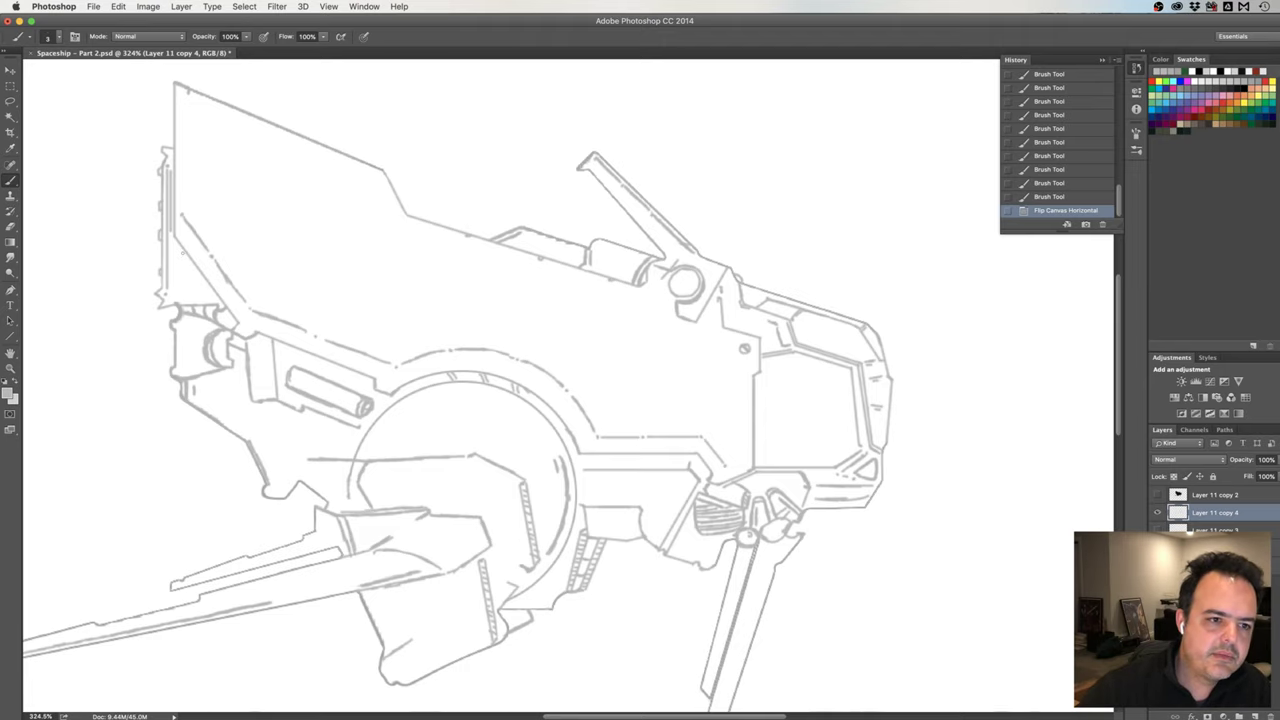
Zoom in on the fin and add a short stroke inside it near its base.
{"action": "mouse_move", "coordinate": [217, 258]}
{"action": "left_mouse_down"}
{"action": "mouse_move", "coordinate": [305, 255]}
{"action": "mouse_move", "coordinate": [276, 239]}
{"action": "left_mouse_up"}
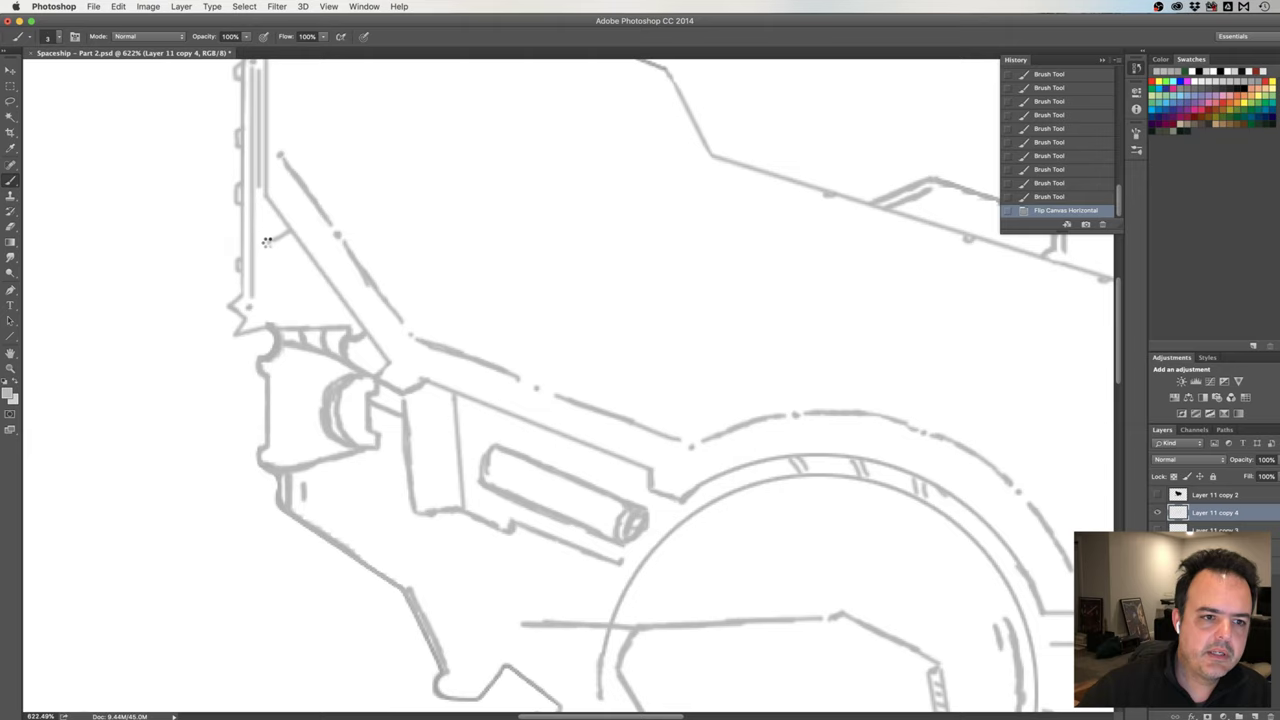
{"action": "left_click", "coordinate": [267, 241]}
{"action": "left_click_drag", "start_coordinate": [268, 246], "coordinate": [291, 236]}
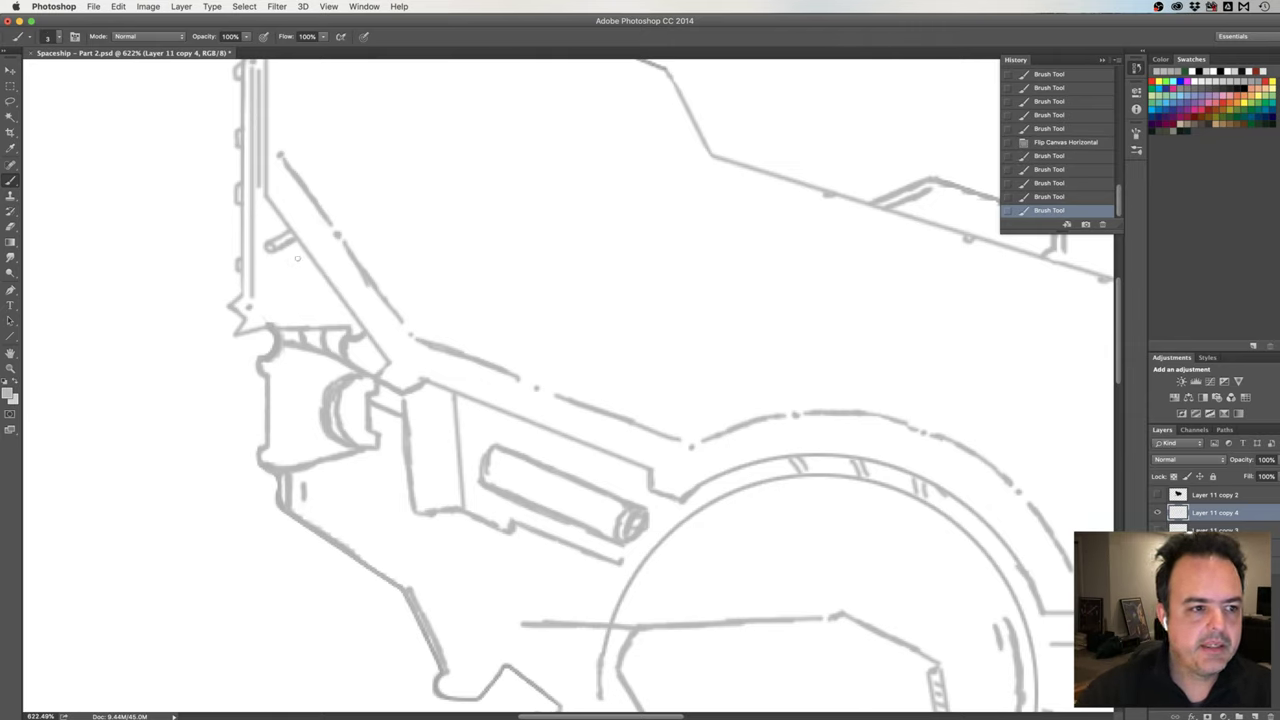
Clone Stamp the vent slats into a row of three along the angled rear edge.
{"action": "key", "text": "s"}
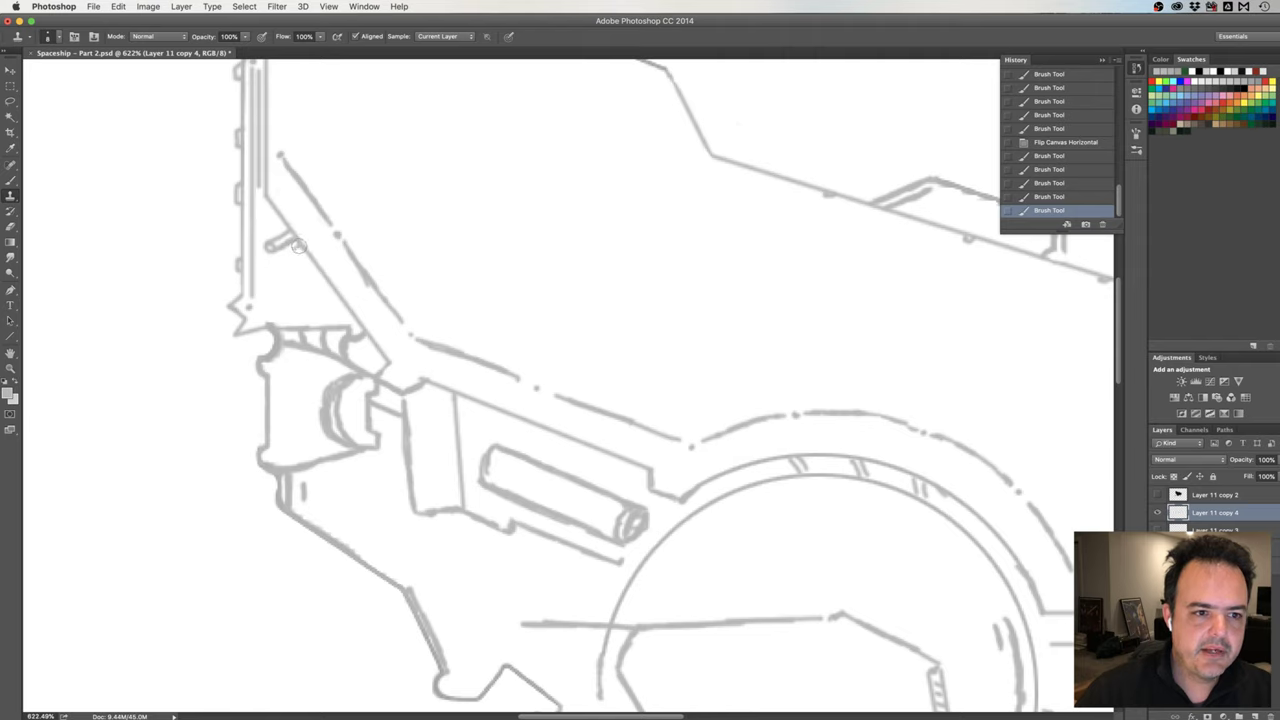
{"action": "left_click_drag", "start_coordinate": [298, 246], "coordinate": [308, 253]}
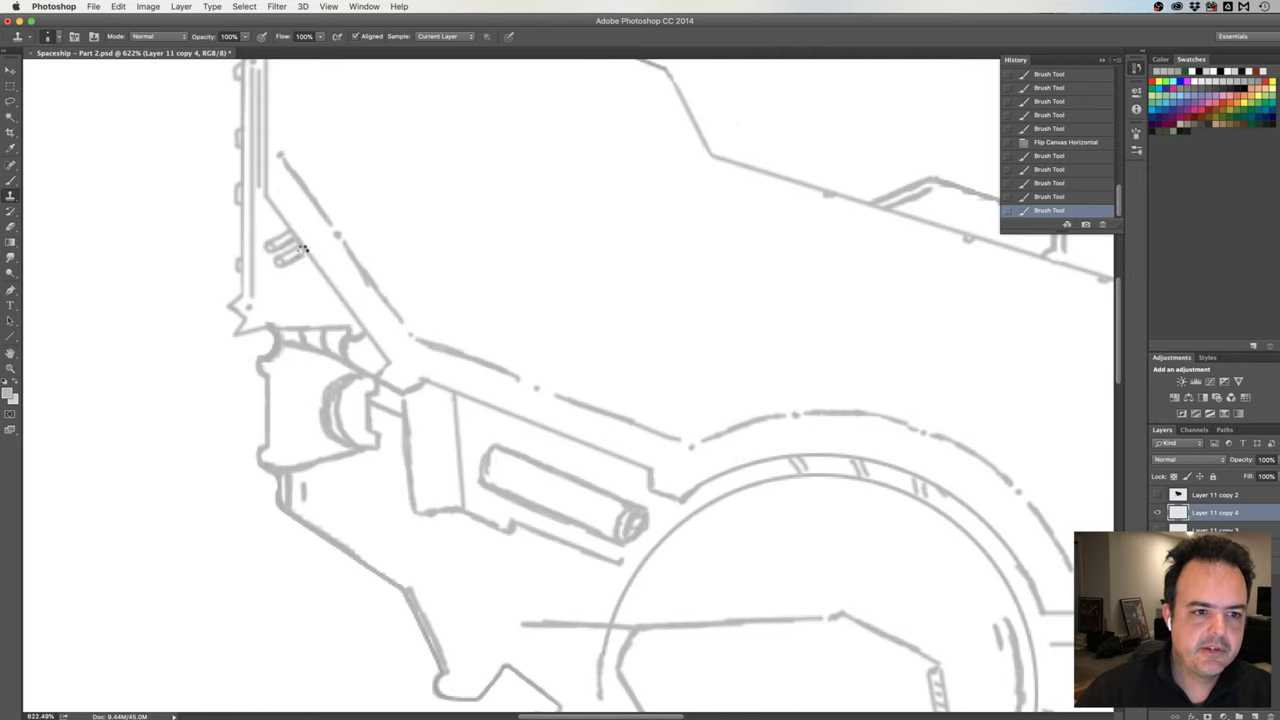
{"action": "left_click_drag", "start_coordinate": [311, 258], "coordinate": [313, 261]}
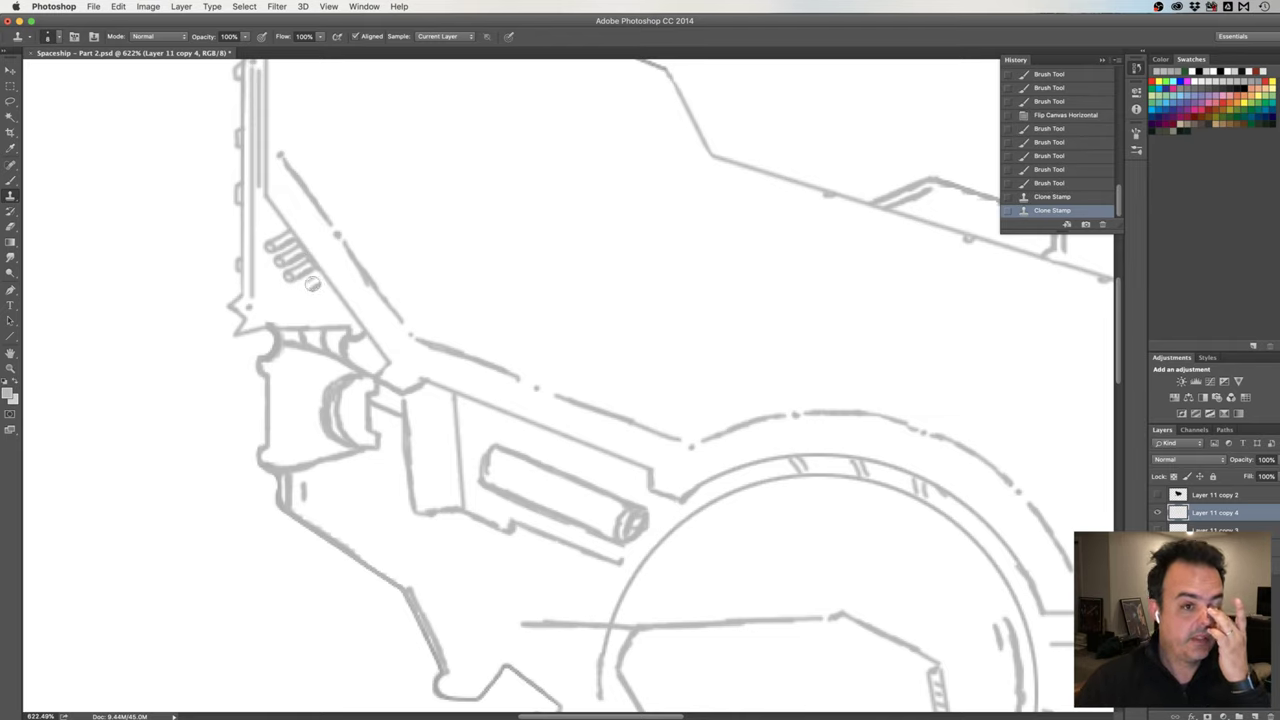
{"action": "key", "text": "b"}
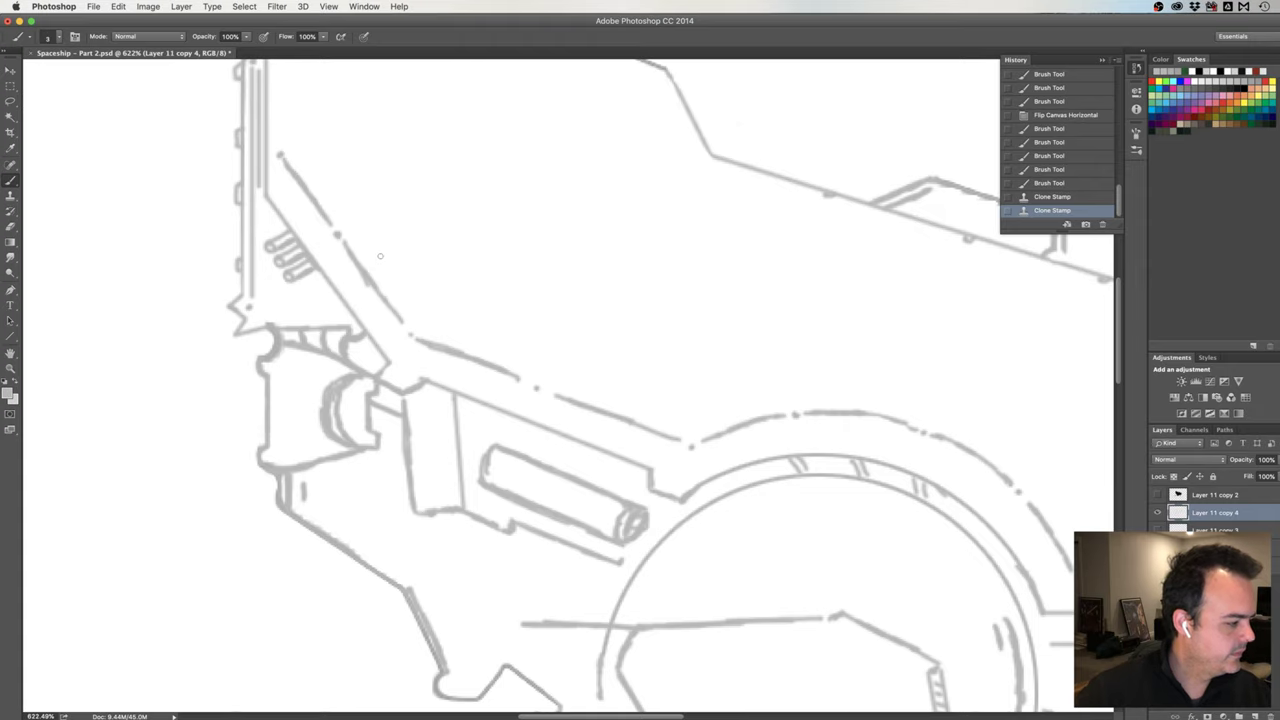
Pan to the long top panel and mirror-check the canvas, flipping it back.
{"action": "mouse_move", "coordinate": [629, 266]}
{"action": "left_mouse_down"}
{"action": "mouse_move", "coordinate": [525, 301]}
{"action": "mouse_move", "coordinate": [489, 294]}
{"action": "mouse_move", "coordinate": [529, 266]}
{"action": "left_mouse_up"}
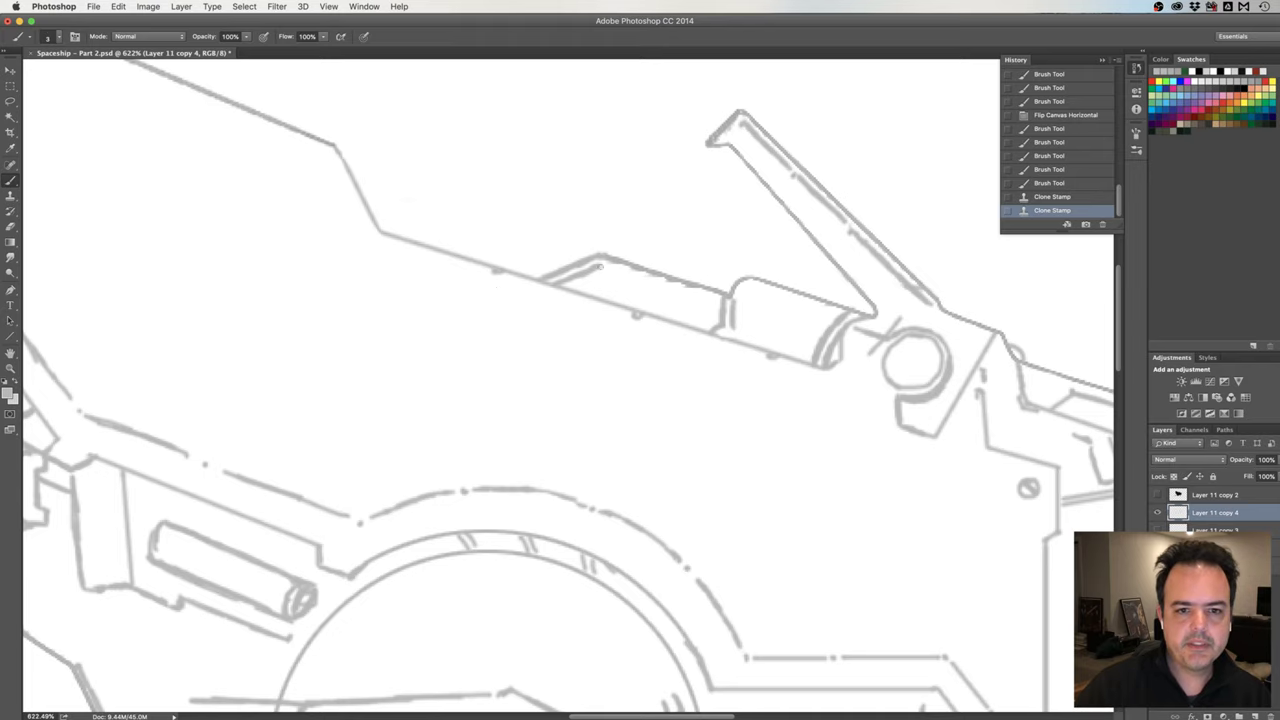
{"action": "left_click_drag", "start_coordinate": [618, 305], "coordinate": [565, 284]}
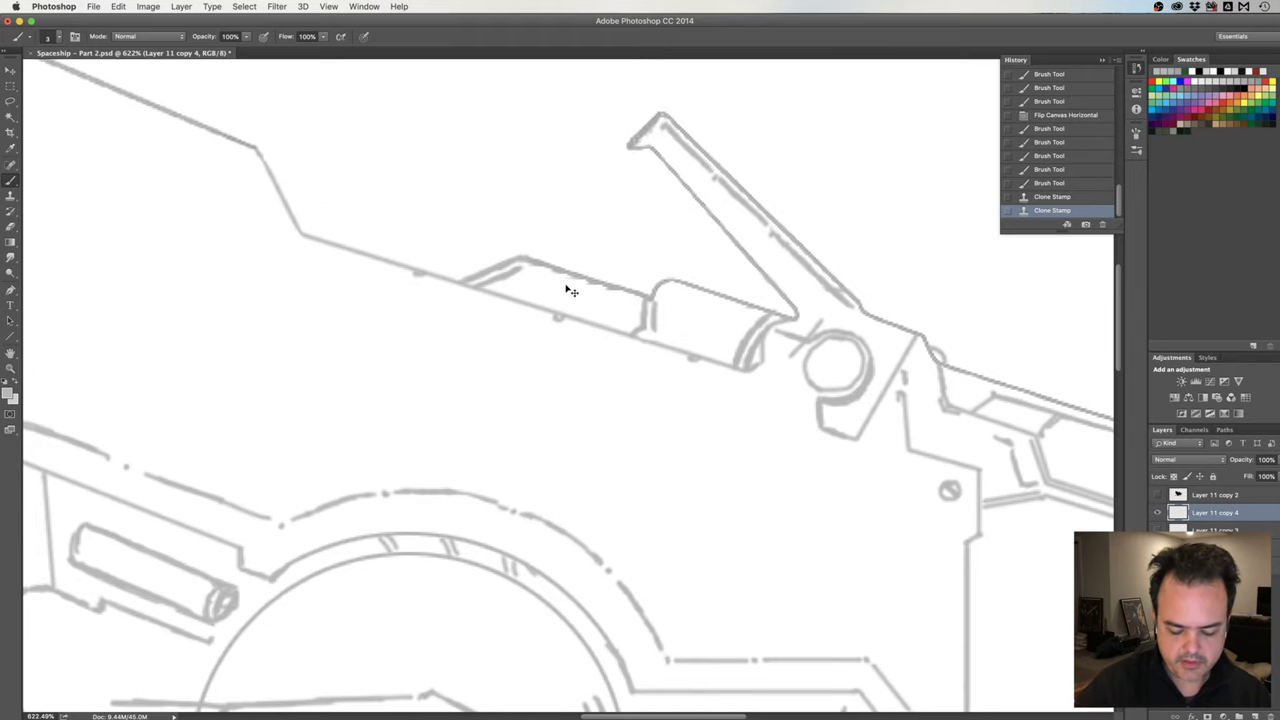
{"action": "key", "text": "h"}
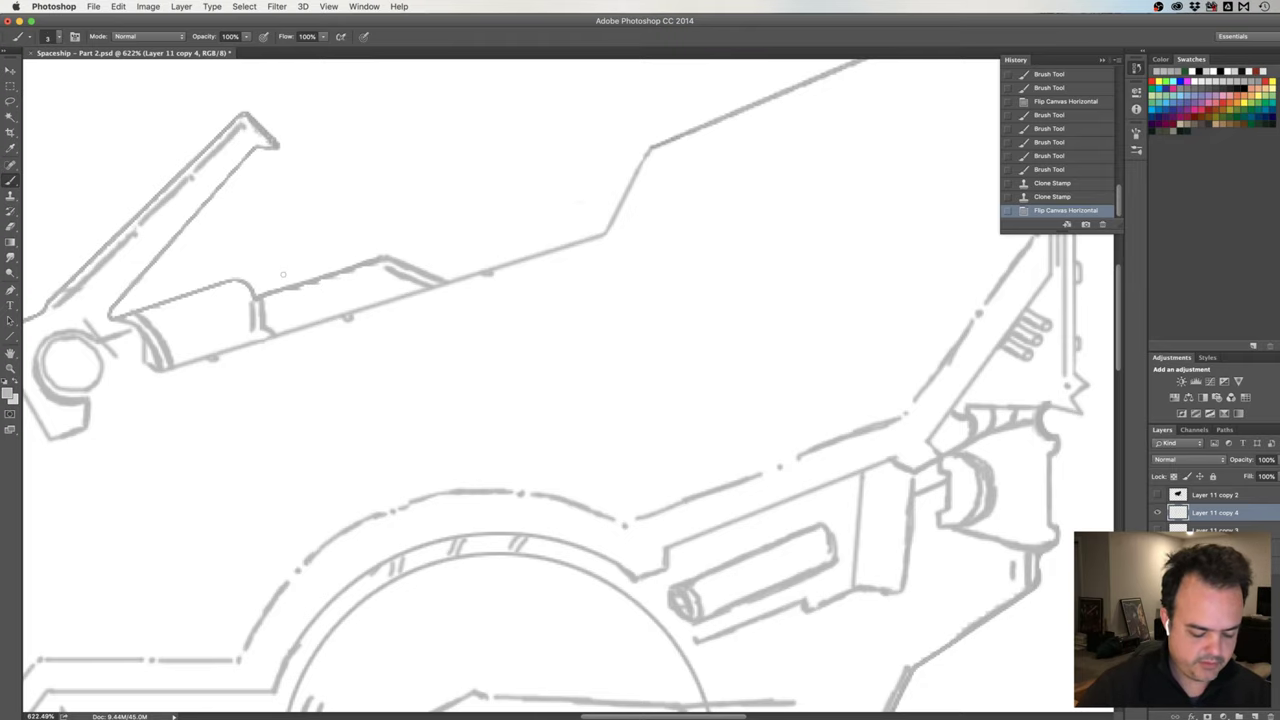
{"action": "key", "text": "h"}
{"action": "key", "text": "h"}
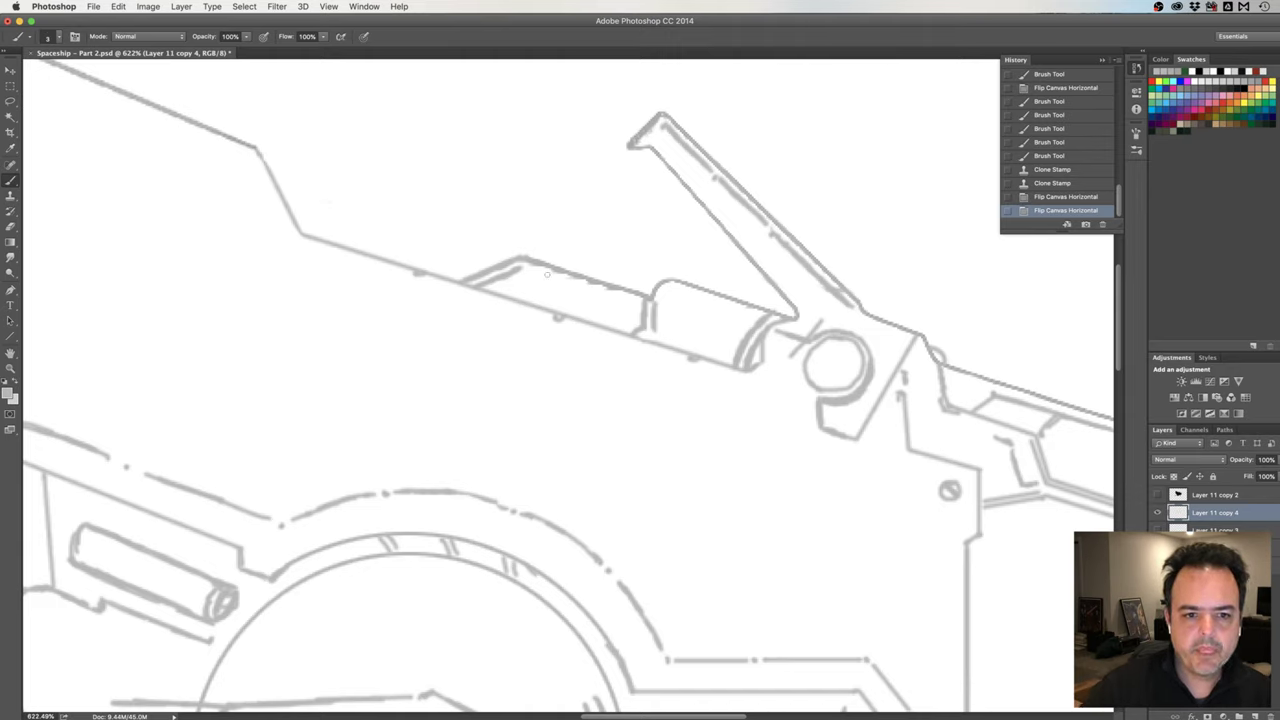
Brush a row of slanted parallel ribs across the top panel, closing it against the cylinder.
{"action": "left_click_drag", "start_coordinate": [546, 268], "coordinate": [560, 281]}
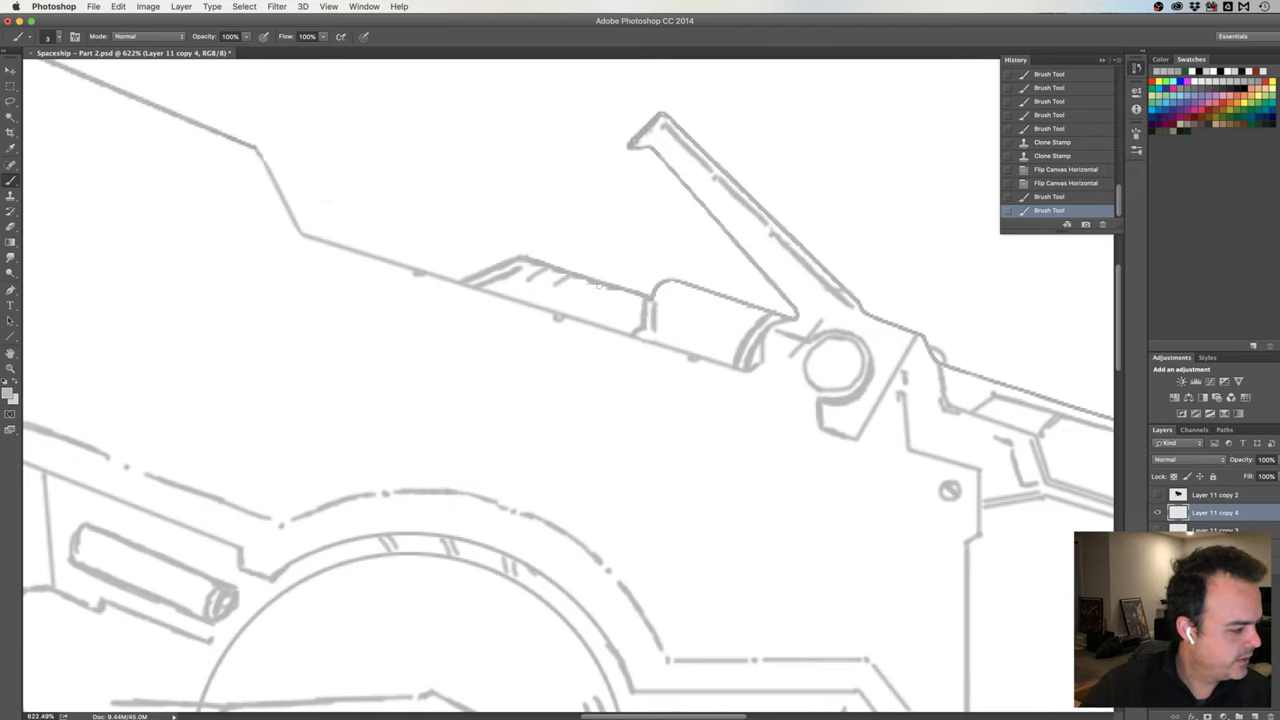
{"action": "left_click_drag", "start_coordinate": [591, 283], "coordinate": [624, 293]}
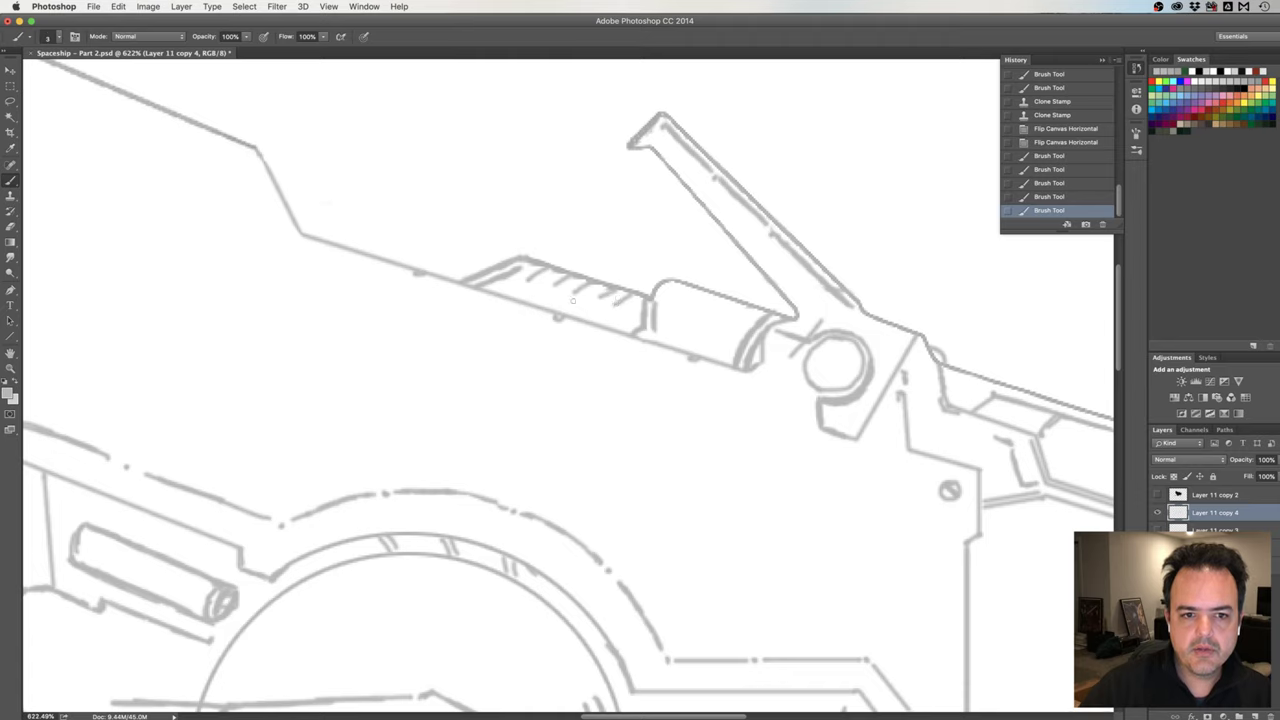
{"action": "mouse_move", "coordinate": [540, 279]}
{"action": "left_mouse_down"}
{"action": "mouse_move", "coordinate": [534, 289]}
{"action": "mouse_move", "coordinate": [616, 304]}
{"action": "left_mouse_up"}
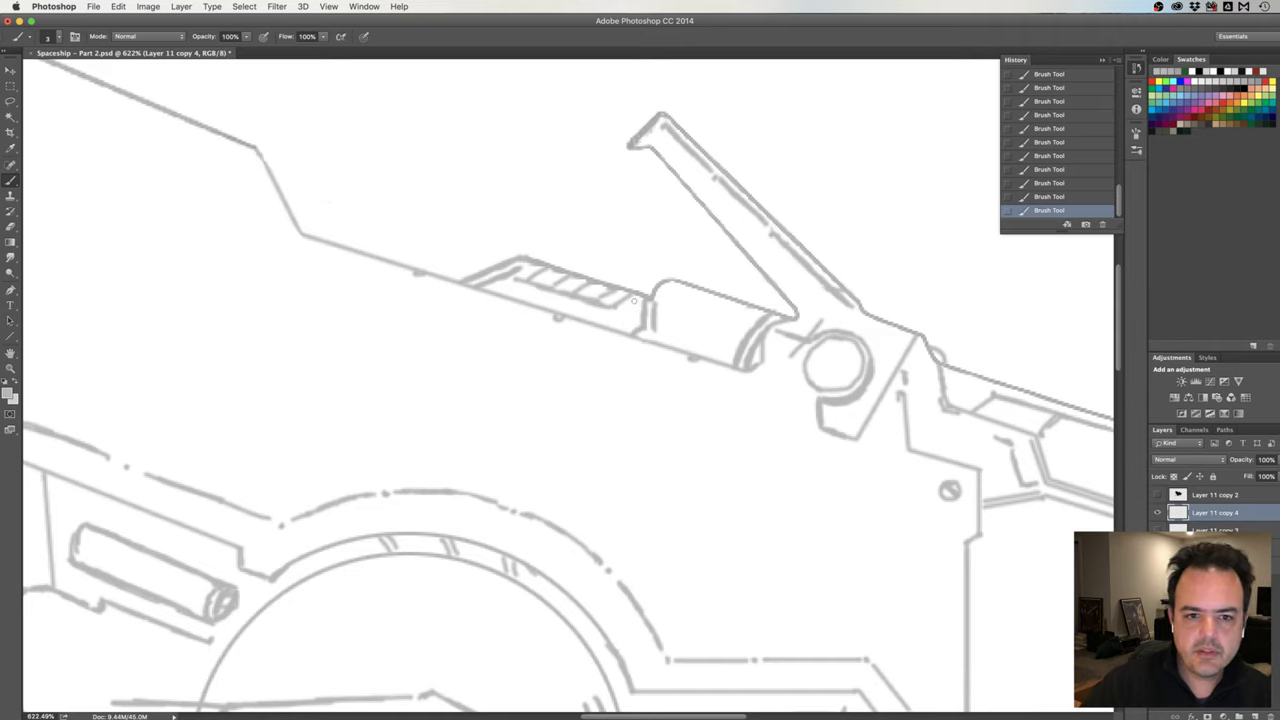
{"action": "left_click_drag", "start_coordinate": [624, 304], "coordinate": [619, 313]}
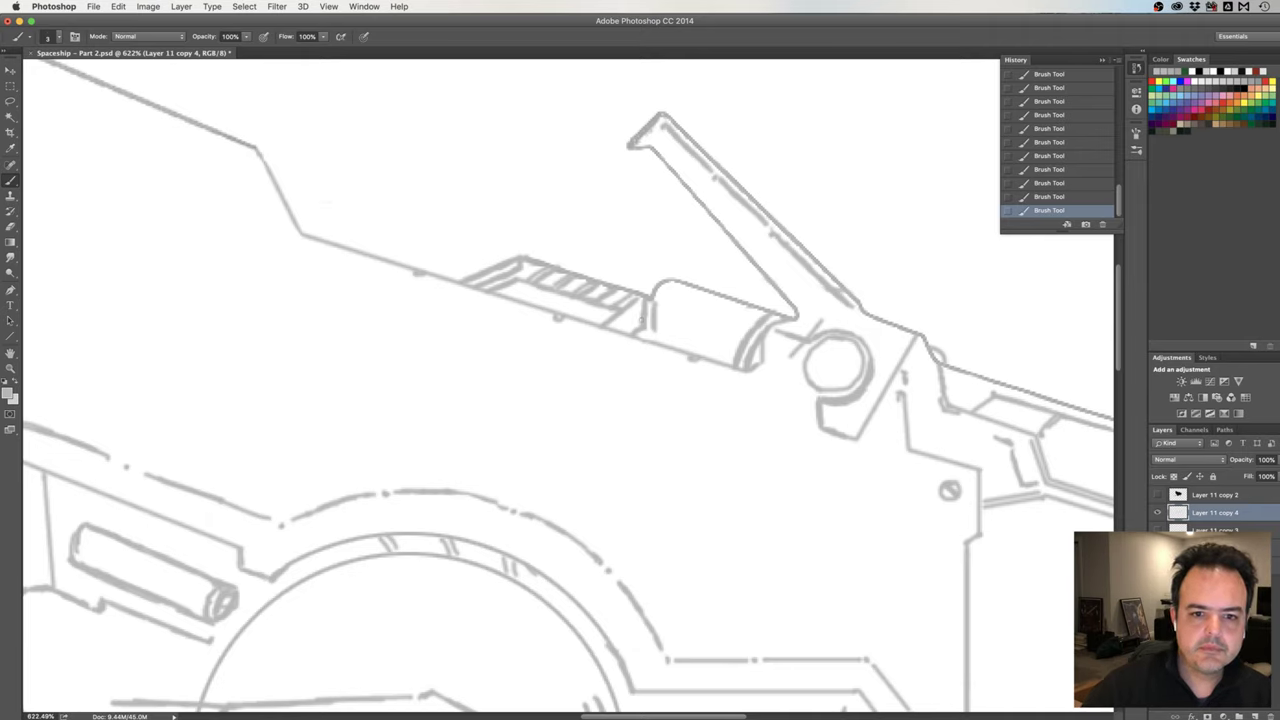
{"action": "left_click_drag", "start_coordinate": [638, 318], "coordinate": [623, 337]}
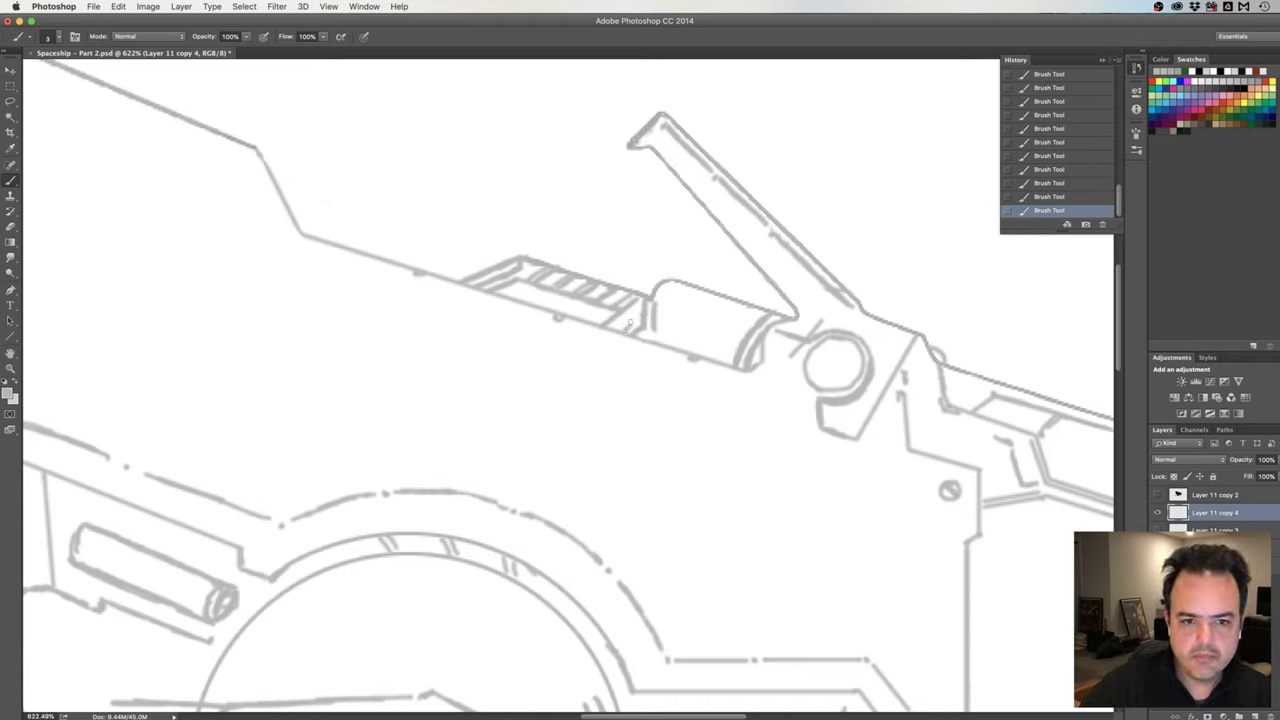
{"action": "left_click_drag", "start_coordinate": [630, 323], "coordinate": [631, 331]}
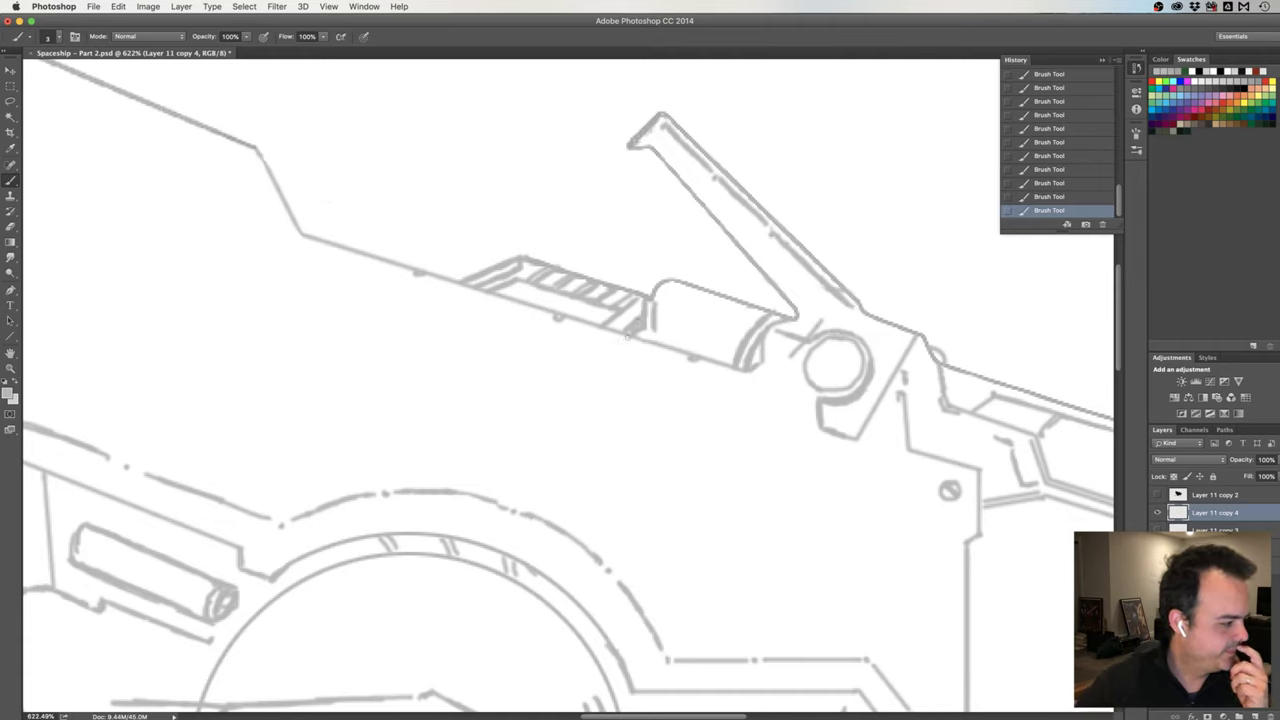
{"action": "left_click_drag", "start_coordinate": [647, 331], "coordinate": [653, 326]}
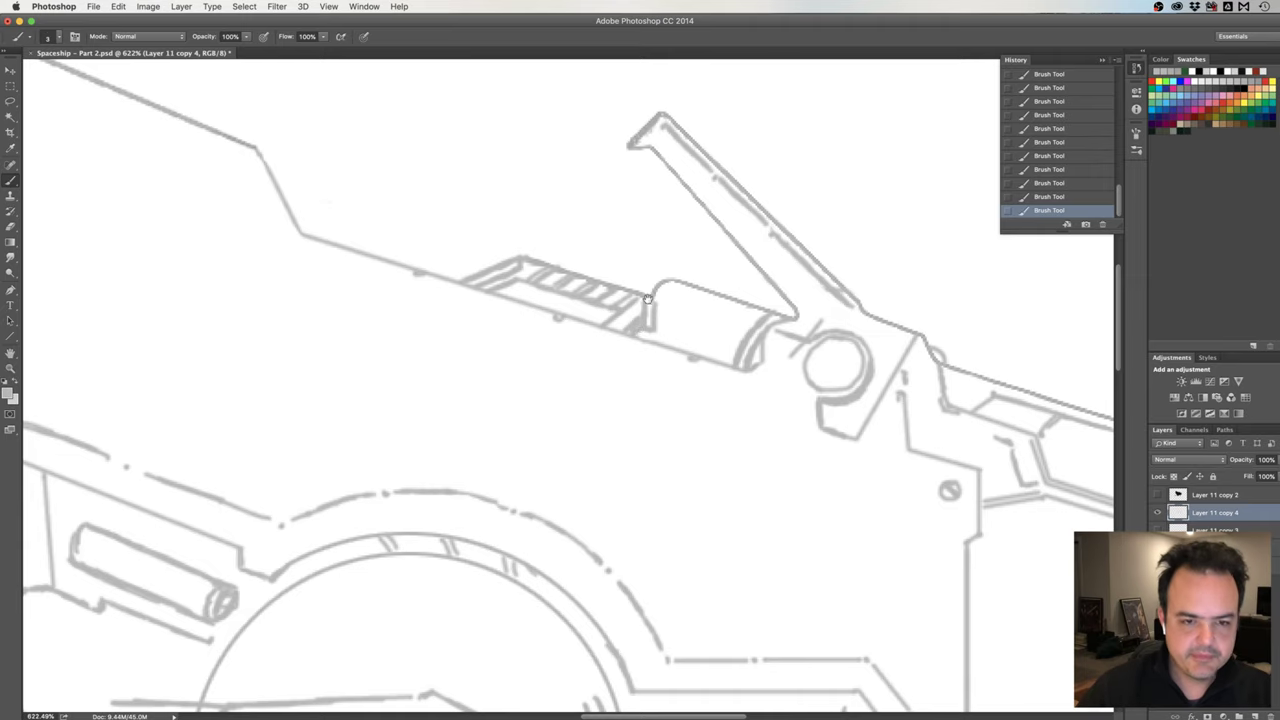
{"action": "scroll", "coordinate": [648, 328], "scroll_direction": "down", "scroll_amount": 5}
{"action": "scroll", "coordinate": [648, 329], "scroll_direction": "right", "scroll_amount": 3}
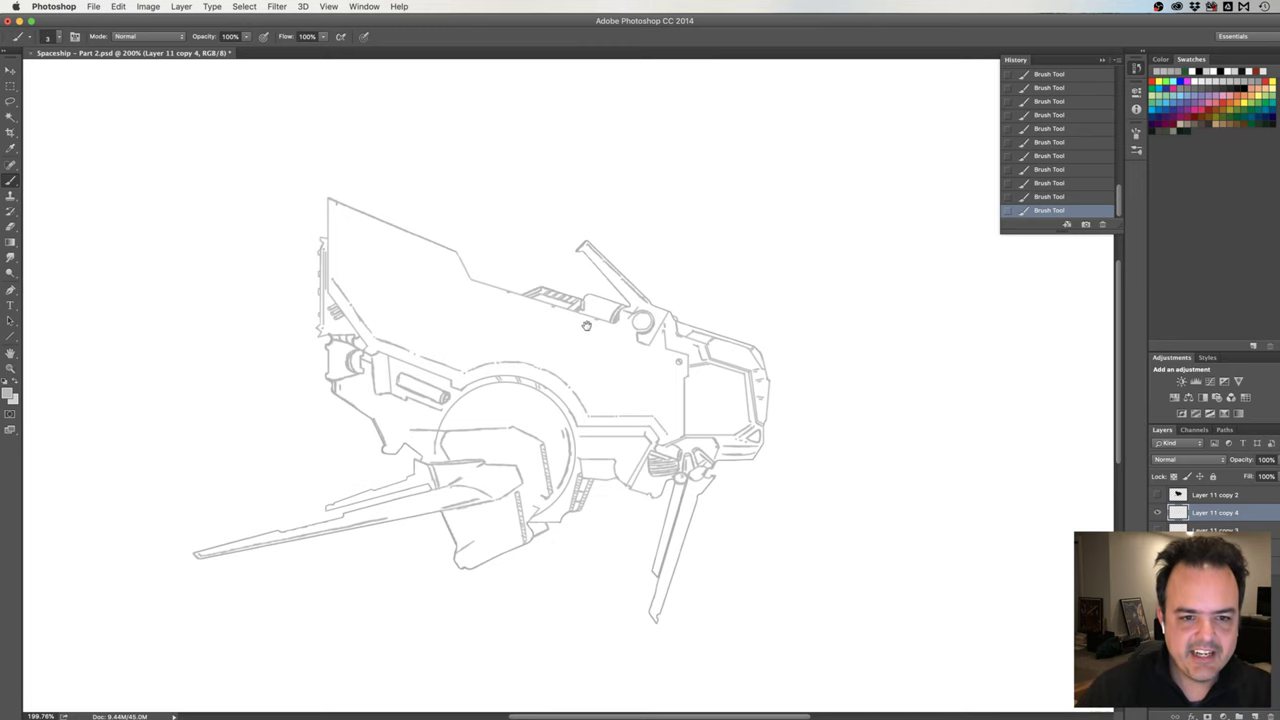
{"action": "scroll", "coordinate": [590, 330], "scroll_direction": "up", "scroll_amount": 2}
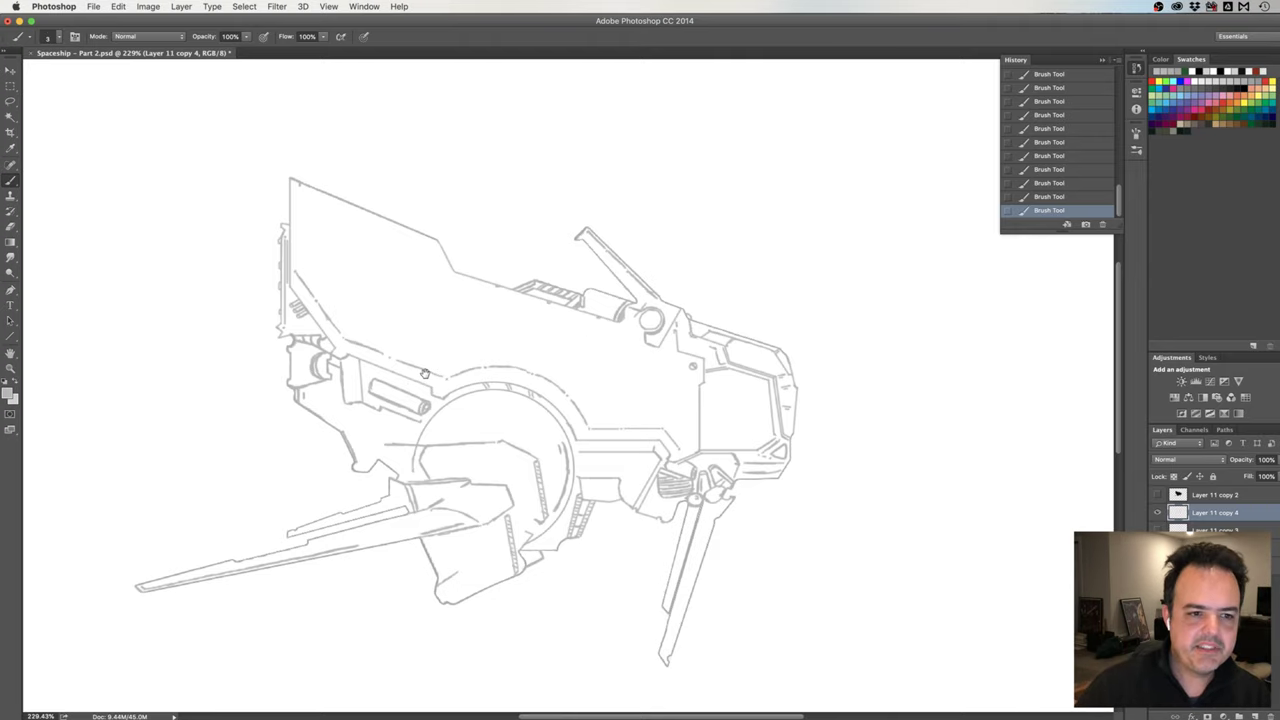
{"action": "mouse_move", "coordinate": [435, 364]}
{"action": "left_mouse_down"}
{"action": "mouse_move", "coordinate": [462, 368]}
{"action": "mouse_move", "coordinate": [381, 376]}
{"action": "left_mouse_up"}
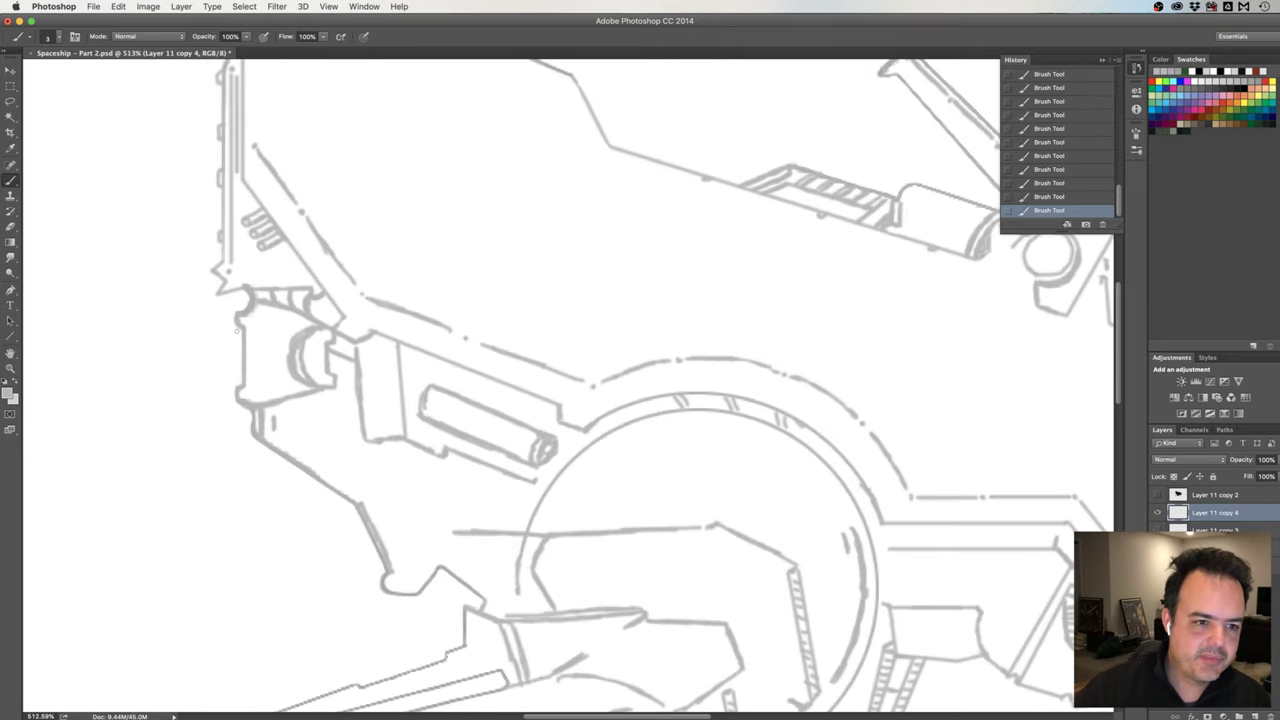
Strengthen the side box's left edge and erase stray marks beside the slanted cylinder.
{"action": "left_click_drag", "start_coordinate": [238, 330], "coordinate": [240, 368]}
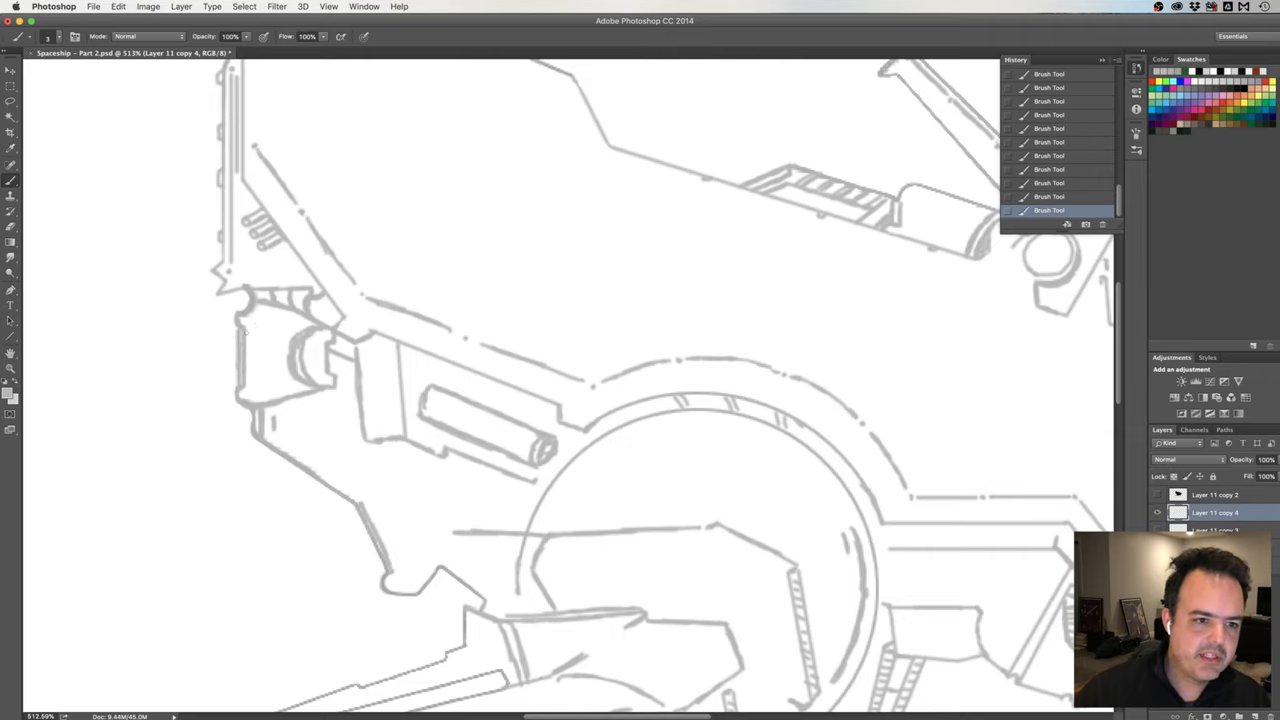
{"action": "left_click_drag", "start_coordinate": [246, 330], "coordinate": [247, 366]}
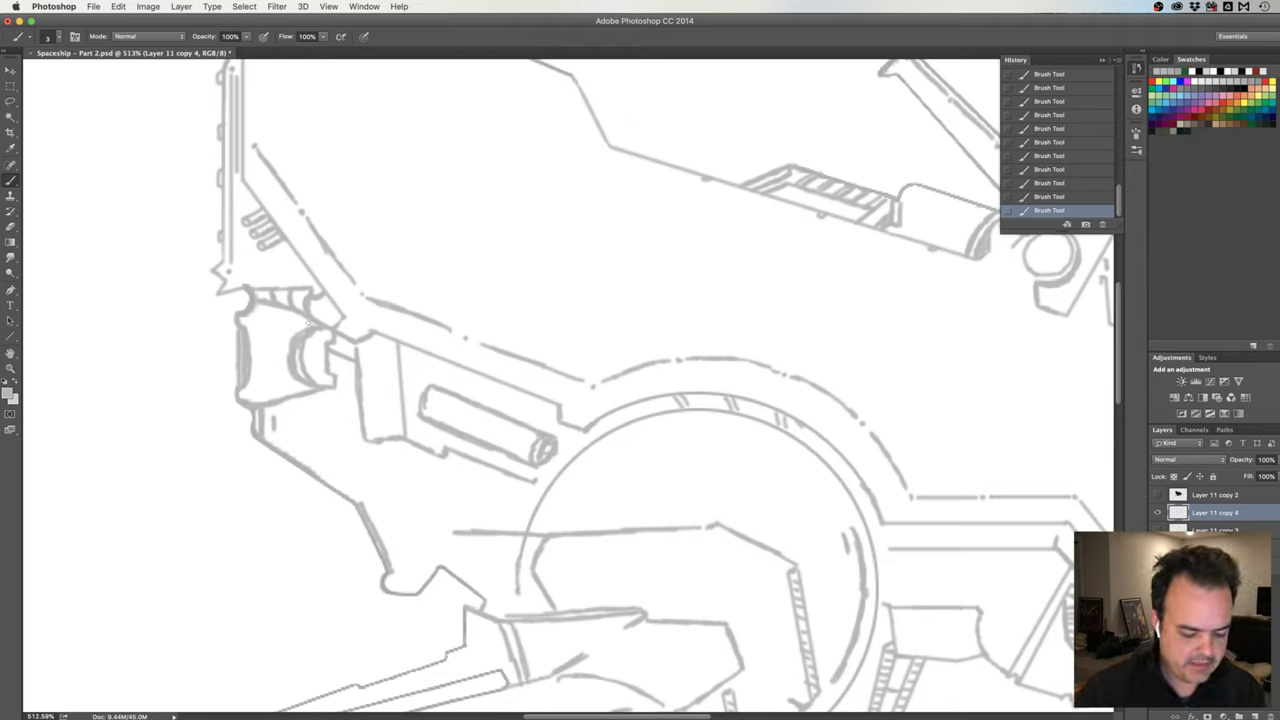
{"action": "key", "text": "e"}
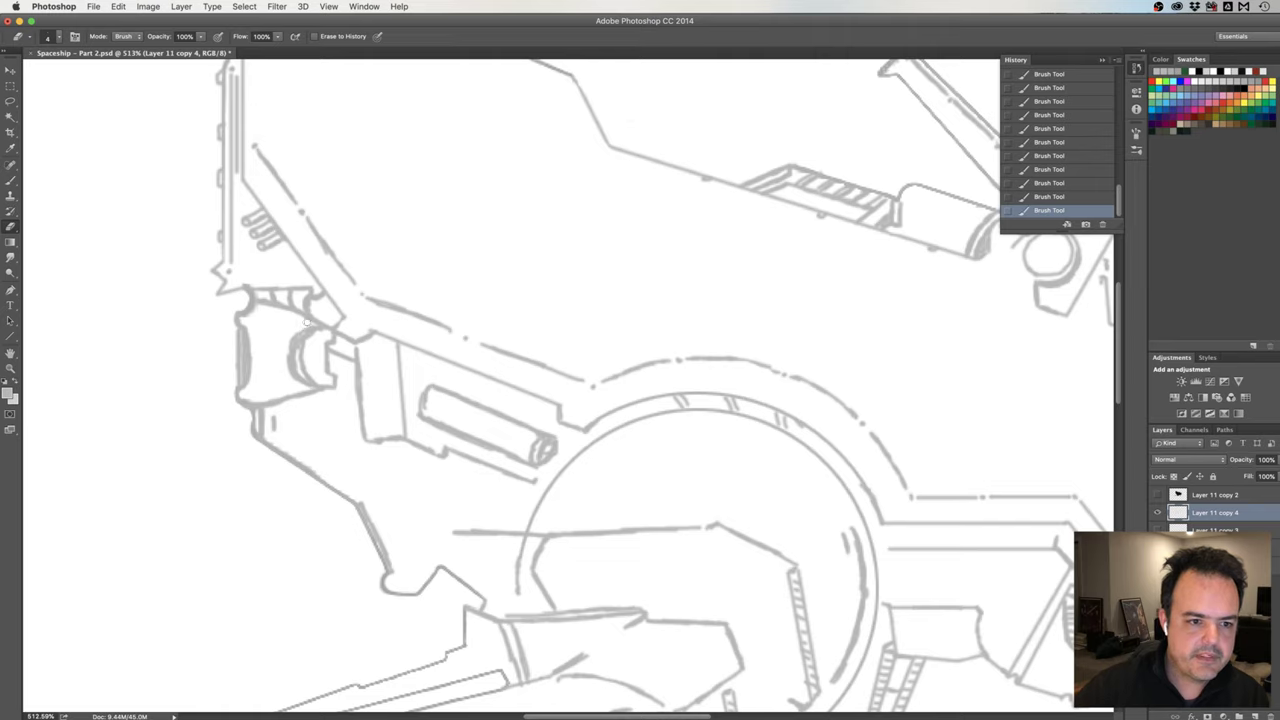
{"action": "mouse_move", "coordinate": [297, 329]}
{"action": "left_mouse_down"}
{"action": "mouse_move", "coordinate": [288, 372]}
{"action": "mouse_move", "coordinate": [304, 386]}
{"action": "left_mouse_up"}
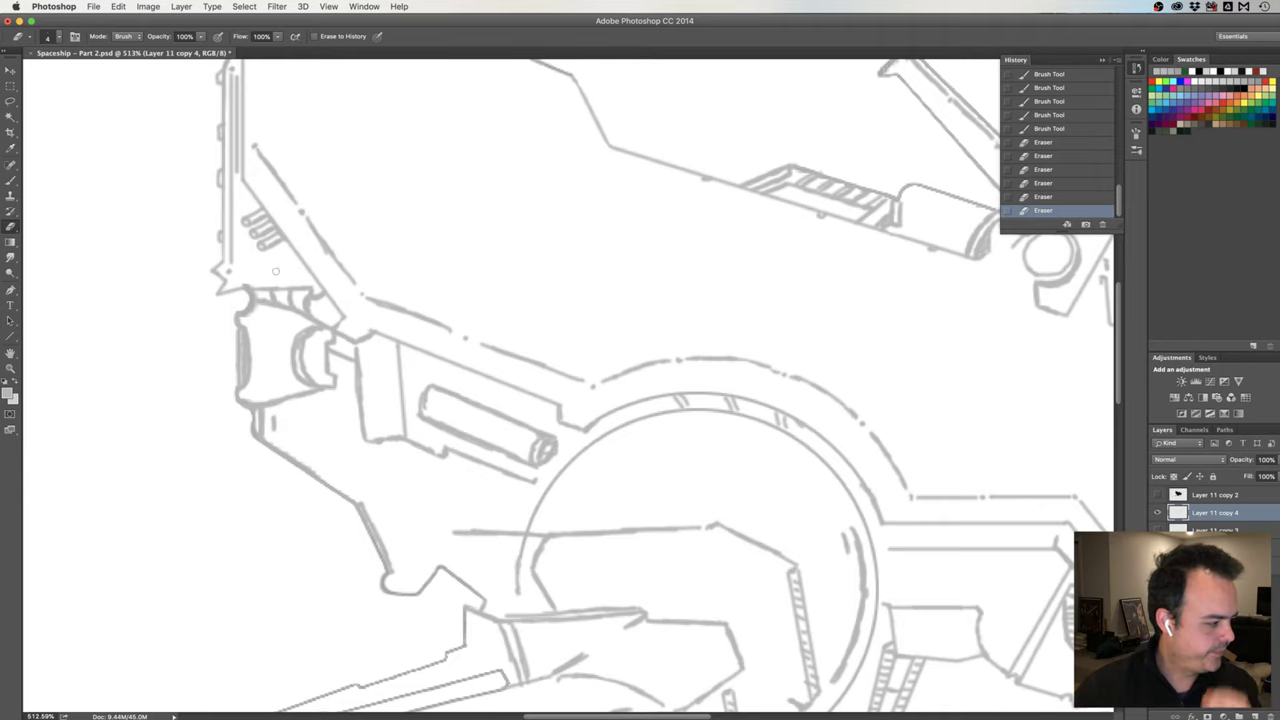
Brush two vertical ridge lines along the side box.
{"action": "key", "text": "b"}
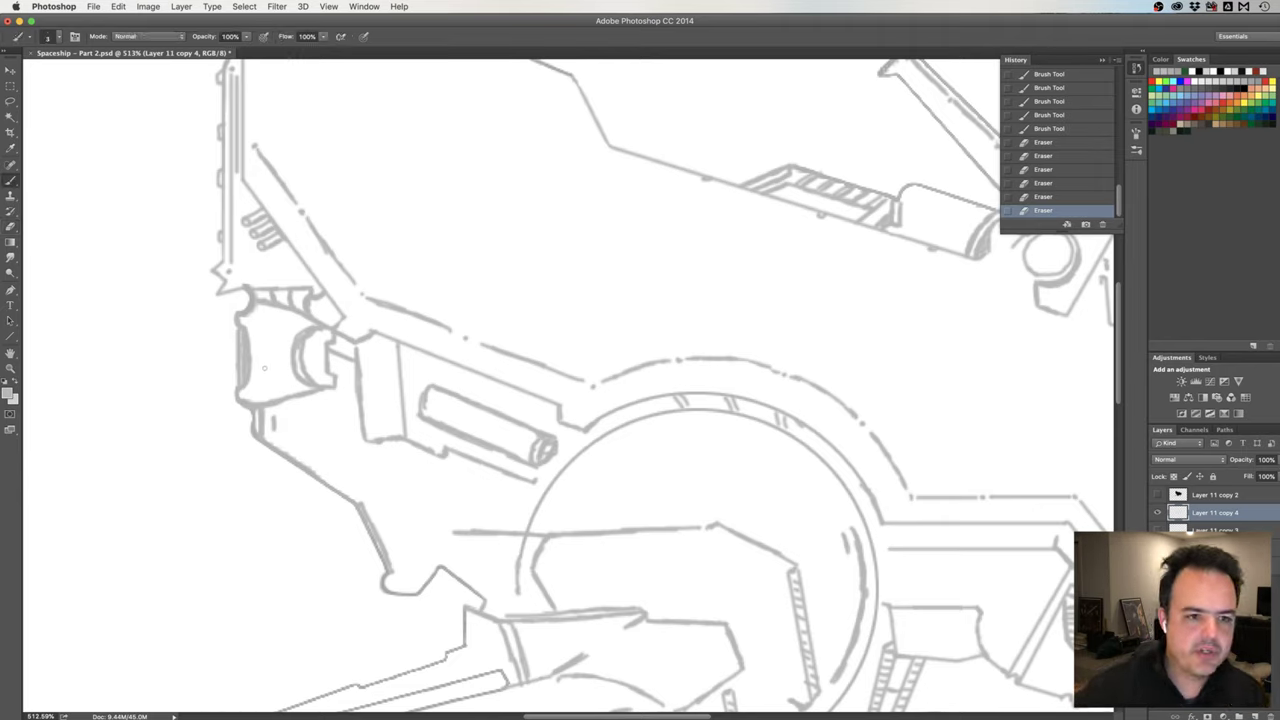
{"action": "mouse_move", "coordinate": [270, 400]}
{"action": "left_mouse_down"}
{"action": "mouse_move", "coordinate": [286, 360]}
{"action": "mouse_move", "coordinate": [272, 306]}
{"action": "mouse_move", "coordinate": [278, 330]}
{"action": "left_mouse_up"}
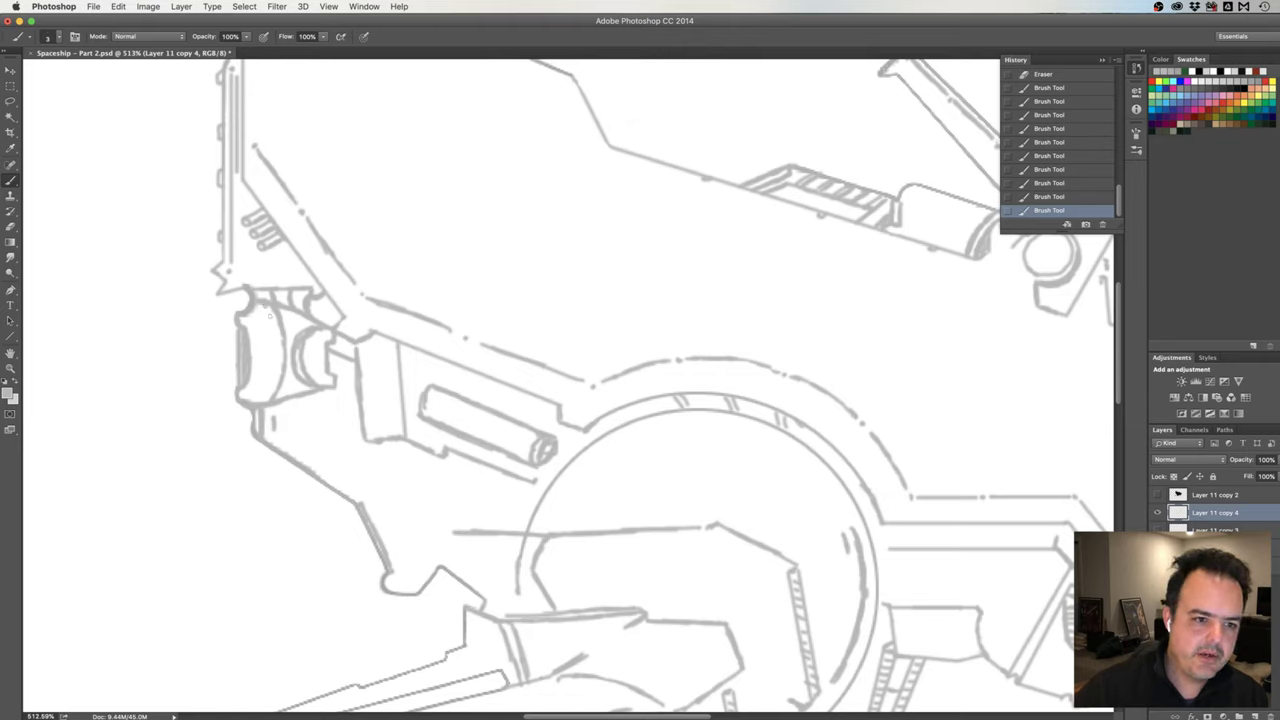
{"action": "left_click_drag", "start_coordinate": [270, 316], "coordinate": [271, 371]}
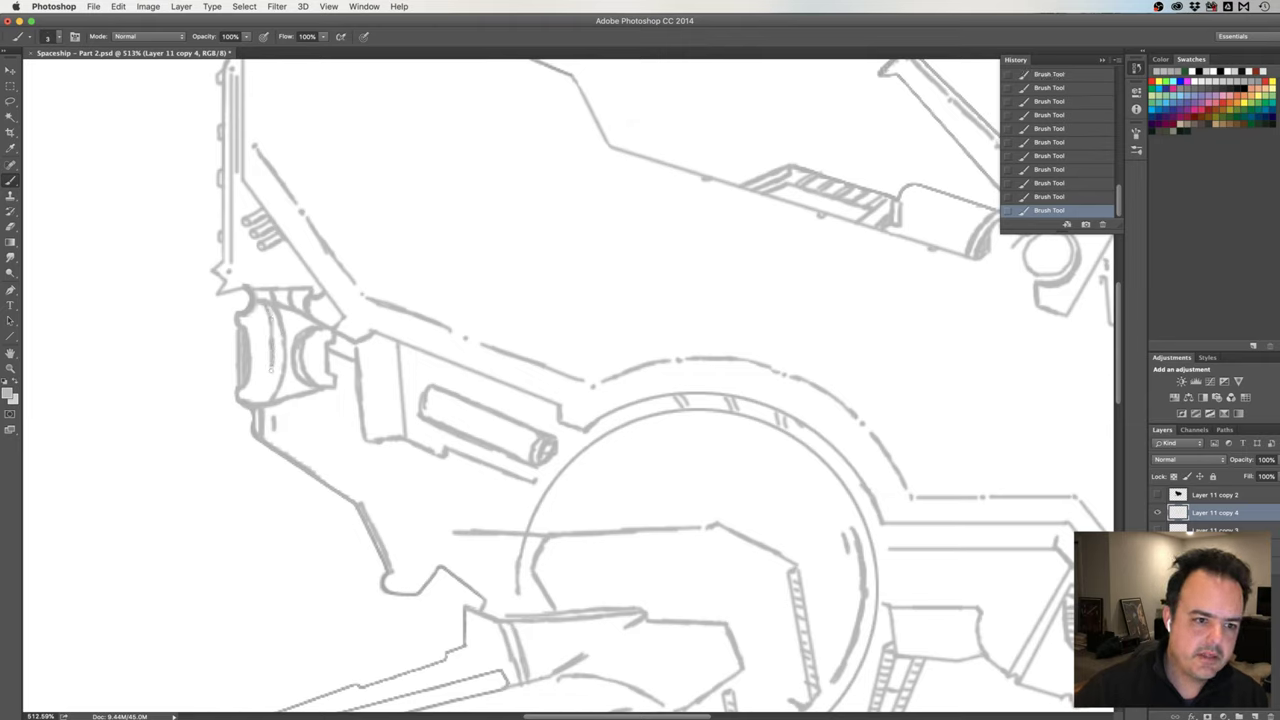
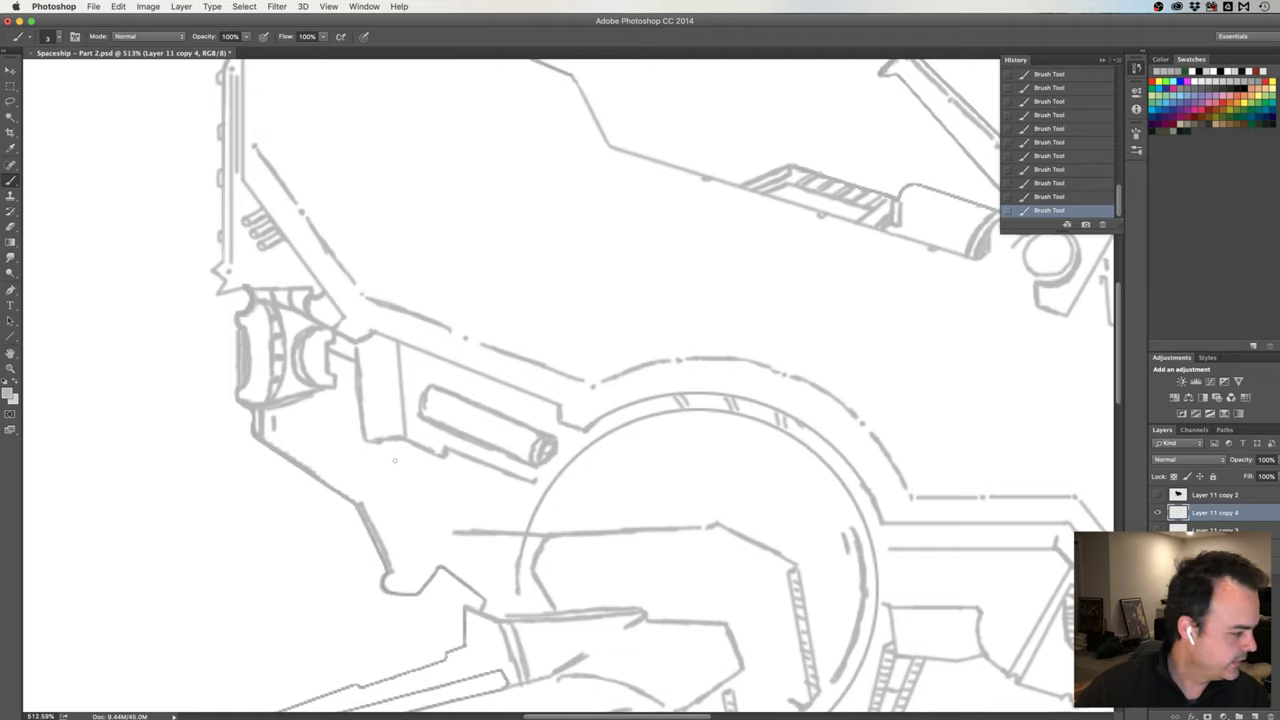
Sketch a short lower-hull stroke, then step back through History to discard the rejected strokes.
{"action": "left_click_drag", "start_coordinate": [350, 496], "coordinate": [414, 452]}
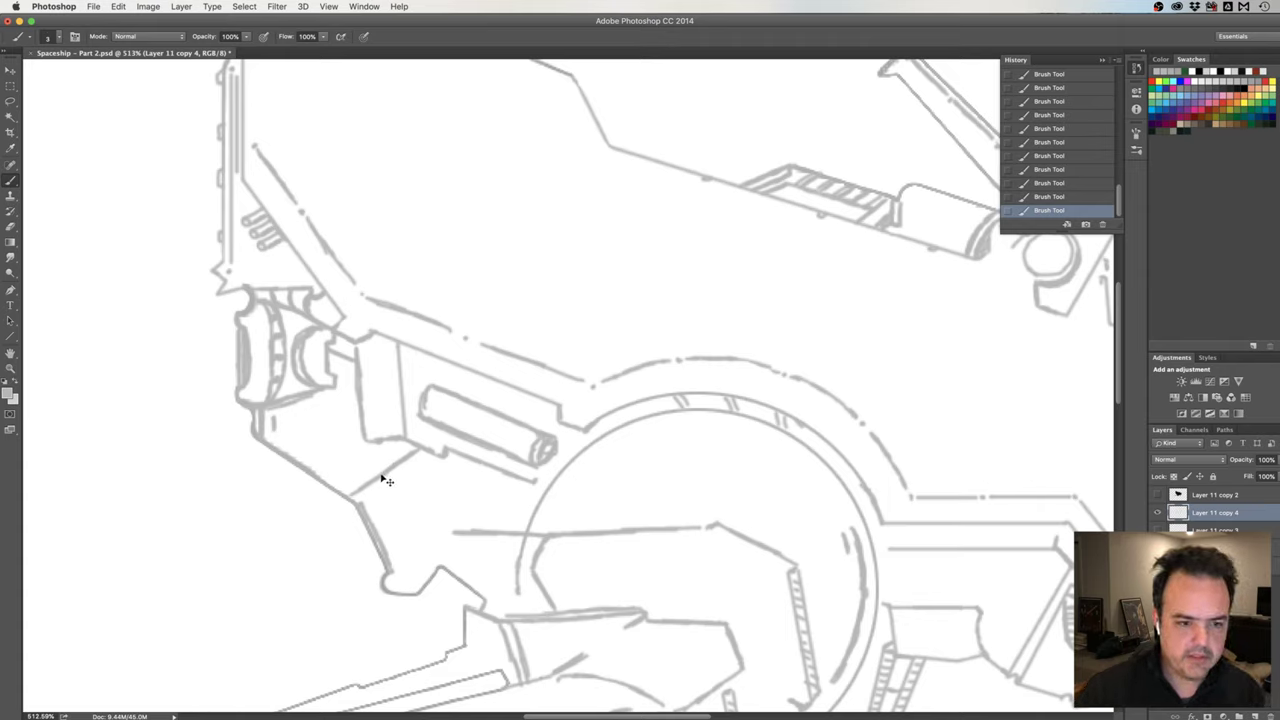
{"action": "left_click", "coordinate": [1045, 197]}
{"action": "left_click", "coordinate": [1050, 183]}
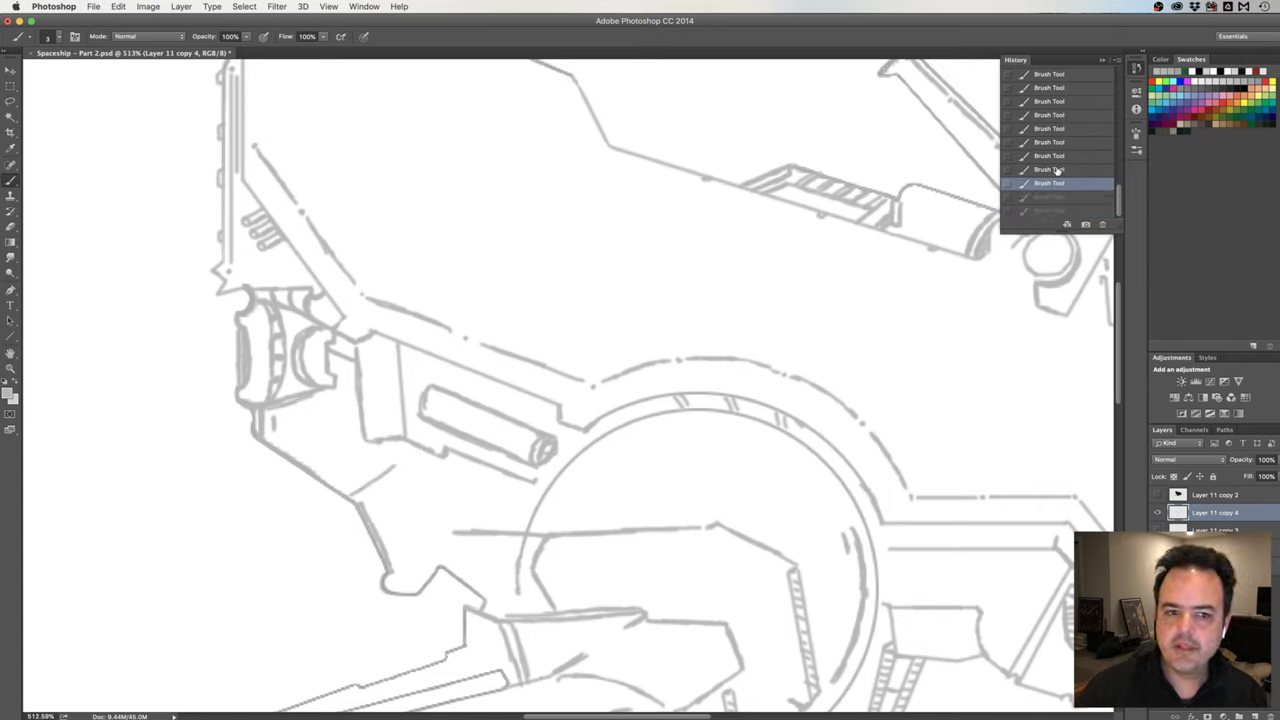
{"action": "left_click", "coordinate": [1056, 169]}
{"action": "left_click", "coordinate": [1064, 156]}
{"action": "left_click", "coordinate": [1056, 171]}
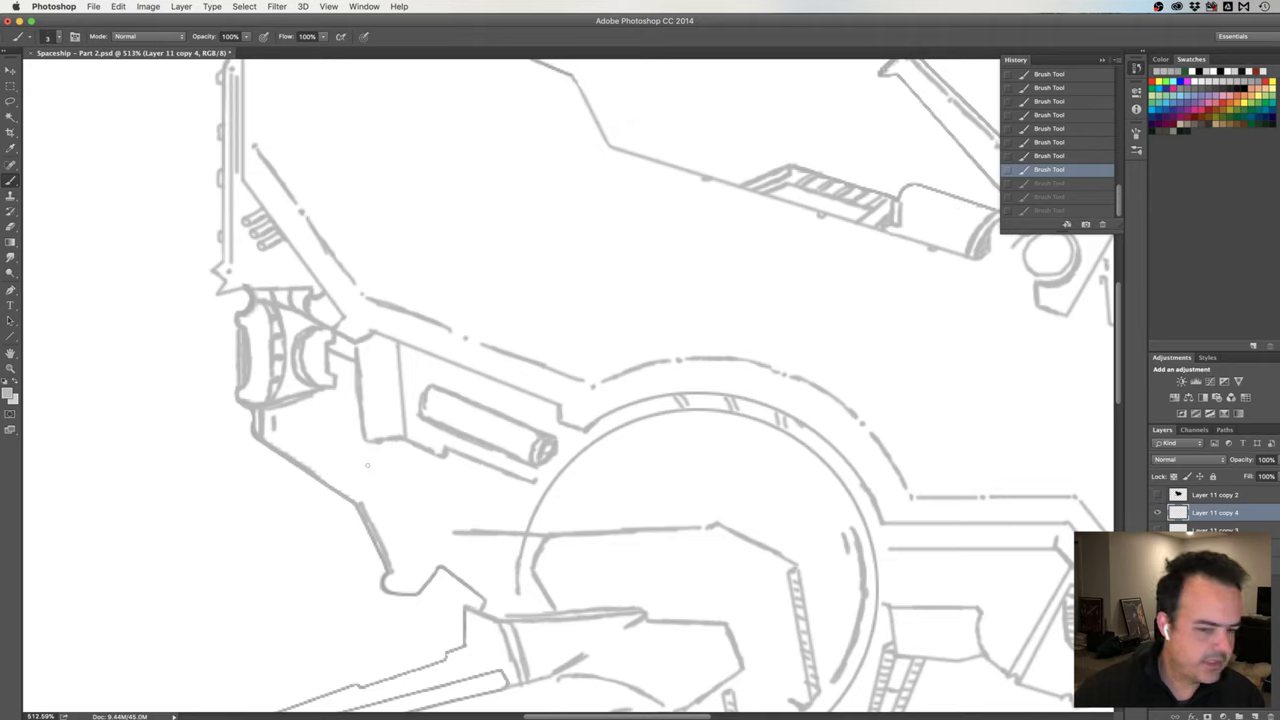
Redraw the short edge below the barrel and darken the diagonal hull edge.
{"action": "mouse_move", "coordinate": [354, 494]}
{"action": "left_mouse_down"}
{"action": "mouse_move", "coordinate": [372, 466]}
{"action": "mouse_move", "coordinate": [356, 503]}
{"action": "left_mouse_up"}
{"action": "left_click_drag", "start_coordinate": [399, 445], "coordinate": [387, 466]}
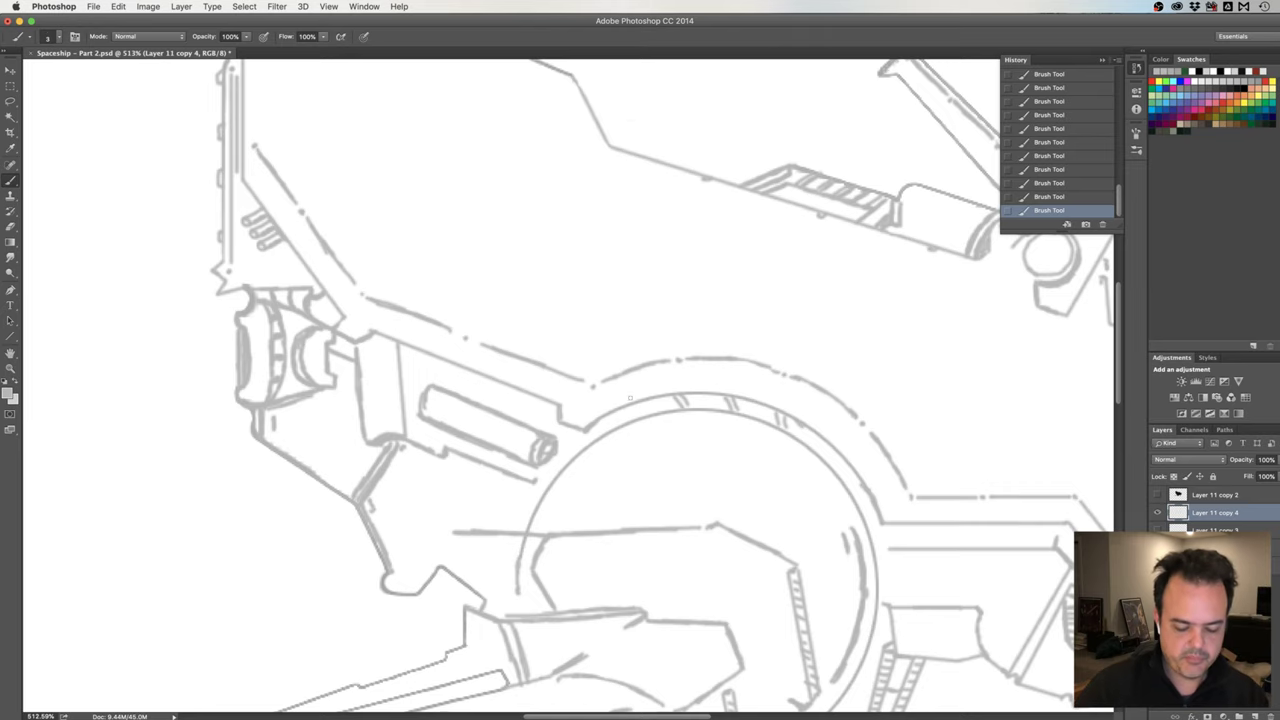
{"action": "left_click_drag", "start_coordinate": [979, 524], "coordinate": [584, 402]}
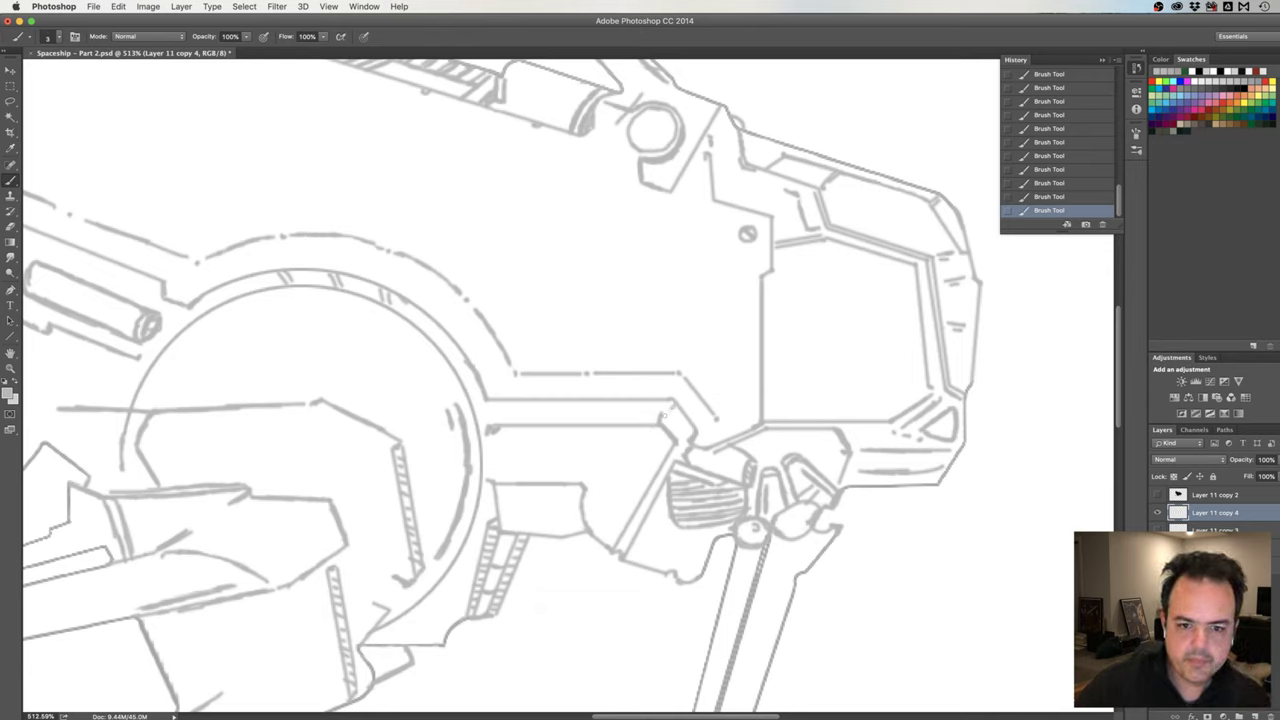
Add a parallel diagonal edge line and a long horizontal beam line, redrawn after one undo.
{"action": "left_click_drag", "start_coordinate": [663, 409], "coordinate": [690, 439]}
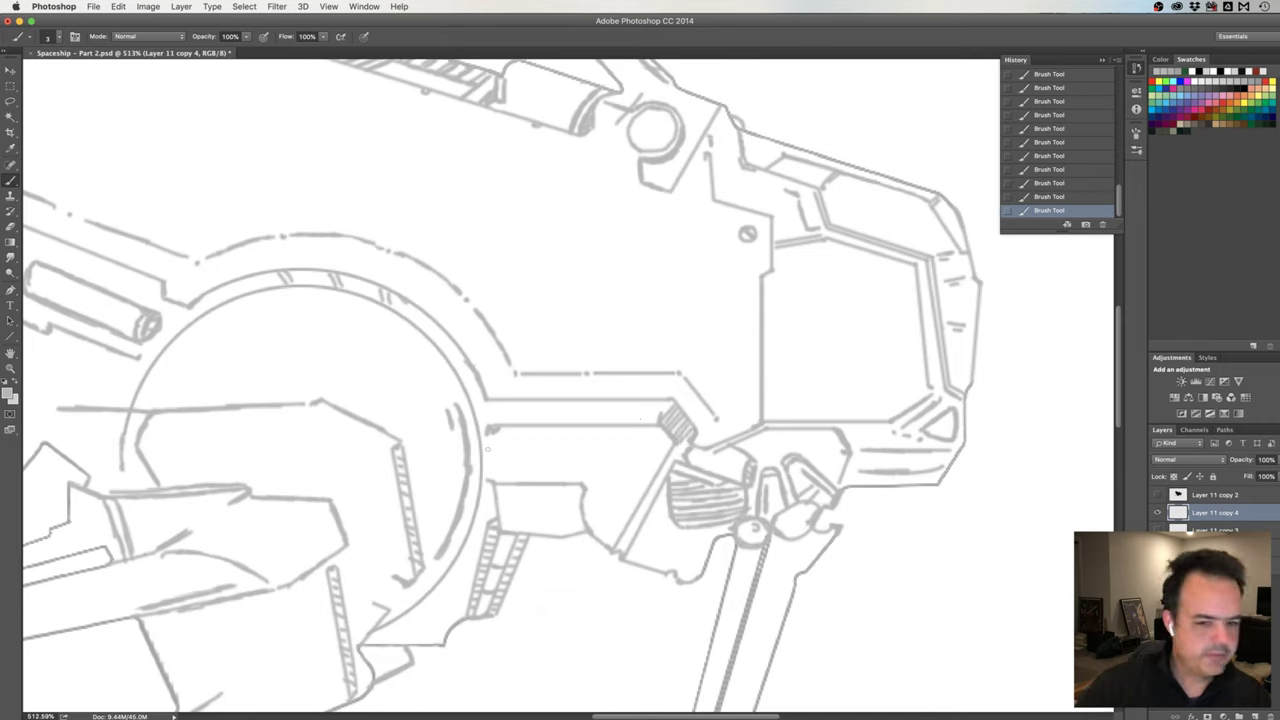
{"action": "left_click_drag", "start_coordinate": [493, 429], "coordinate": [657, 424]}
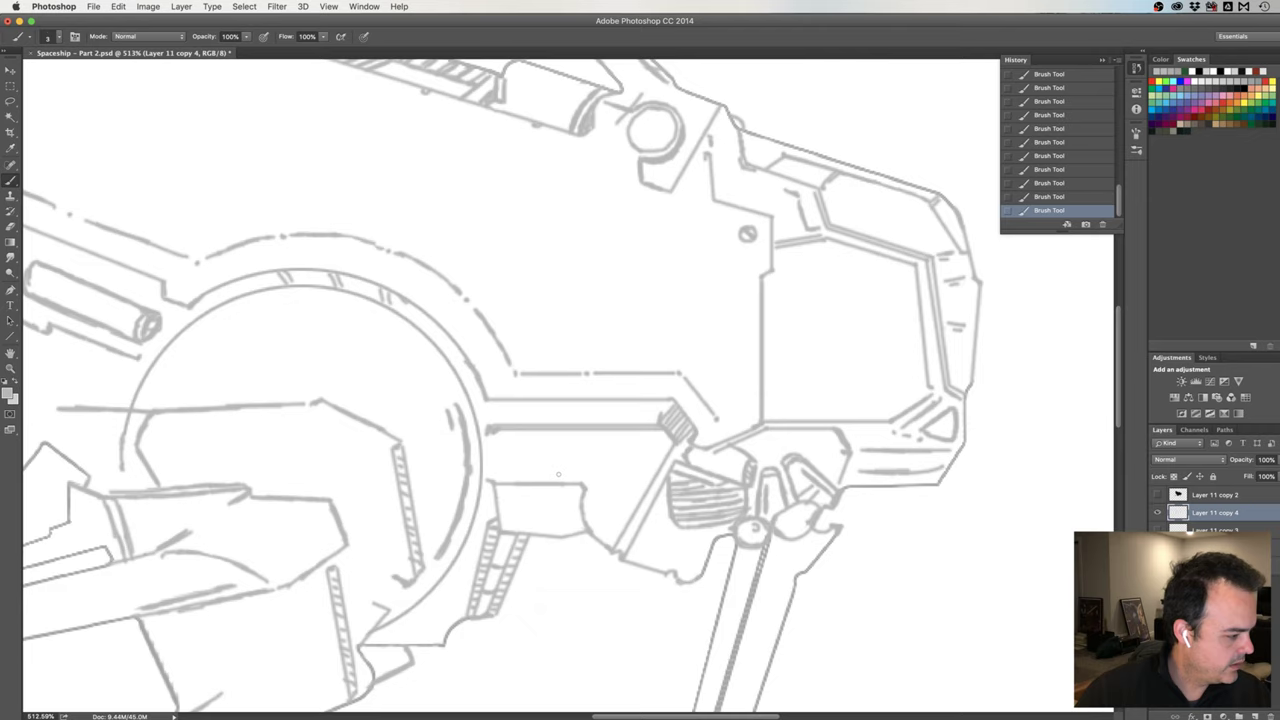
{"action": "key", "text": "ctrl+z"}
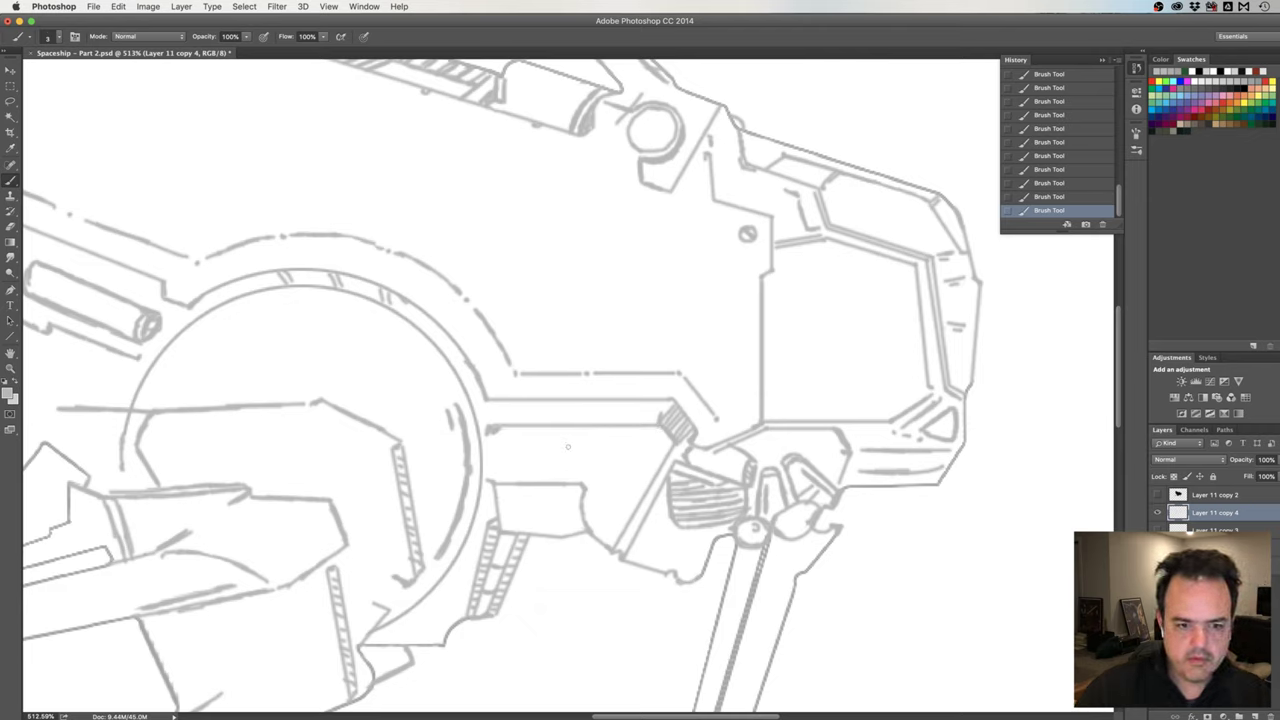
{"action": "left_click_drag", "start_coordinate": [492, 430], "coordinate": [640, 430]}
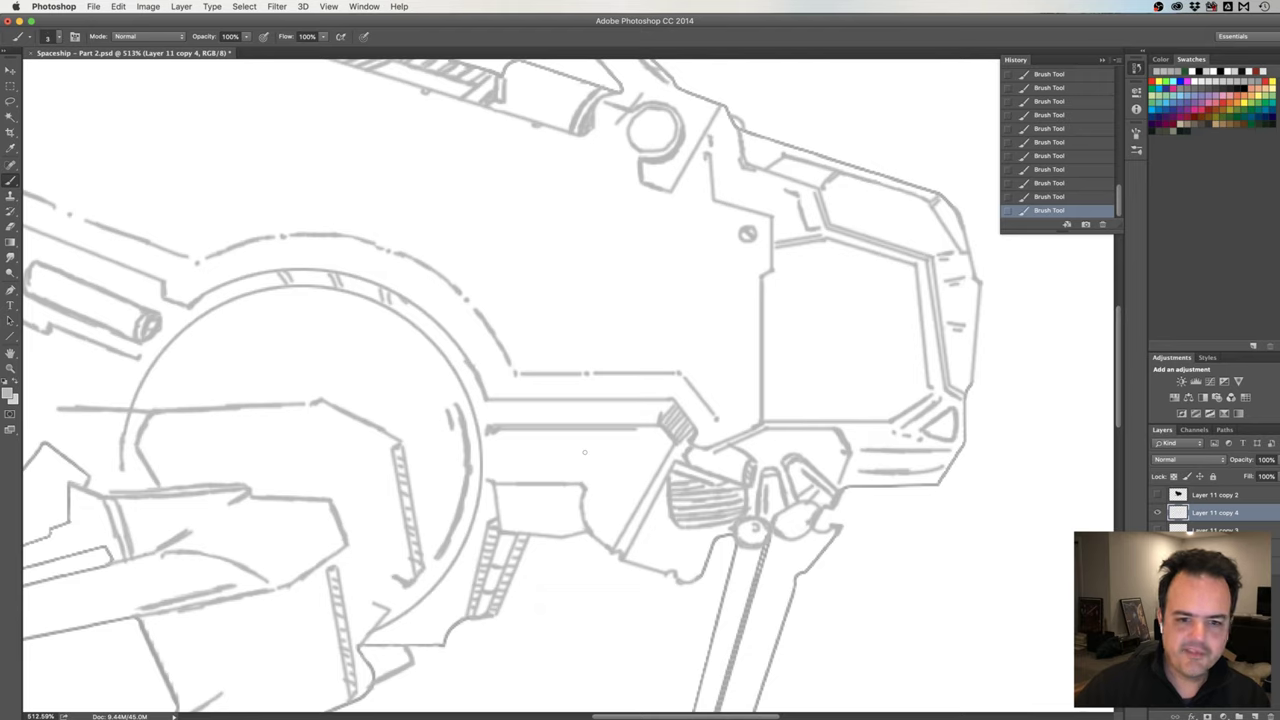
Sketch the rounded housing's curved side and lower edge, tidy its inside, and add a bolt circle.
{"action": "left_click_drag", "start_coordinate": [596, 431], "coordinate": [583, 472]}
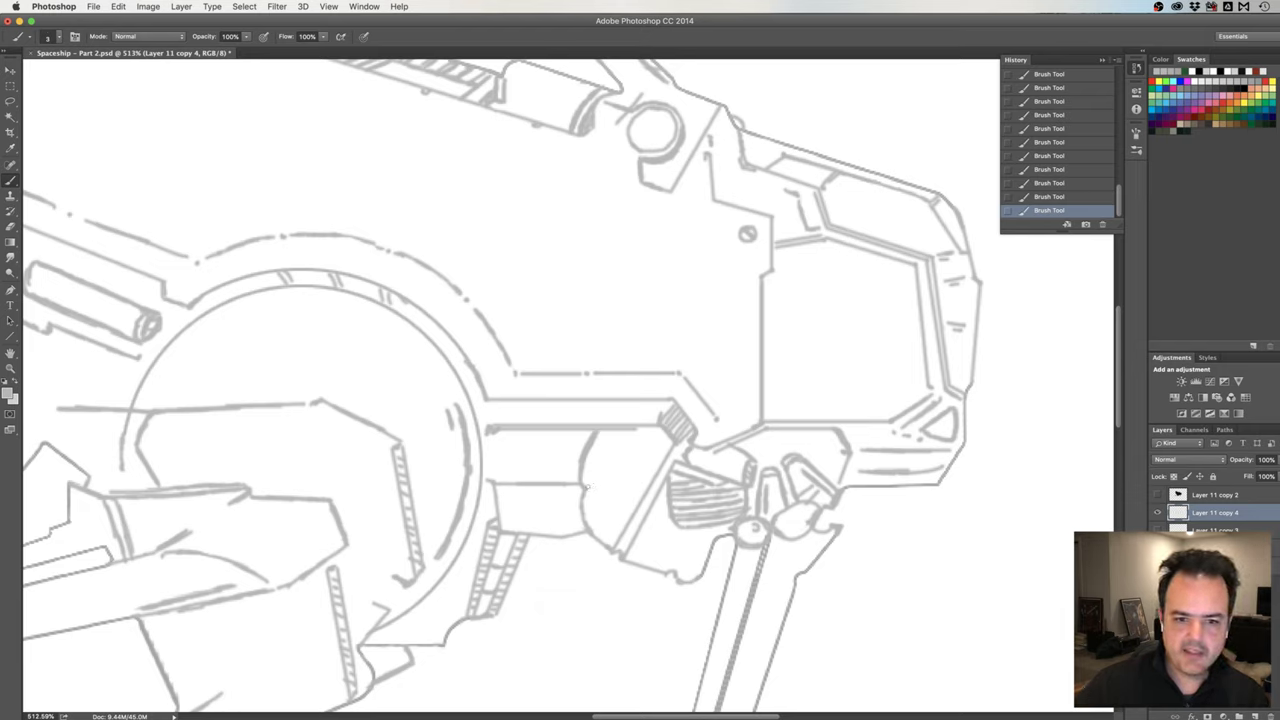
{"action": "left_click_drag", "start_coordinate": [595, 483], "coordinate": [642, 462]}
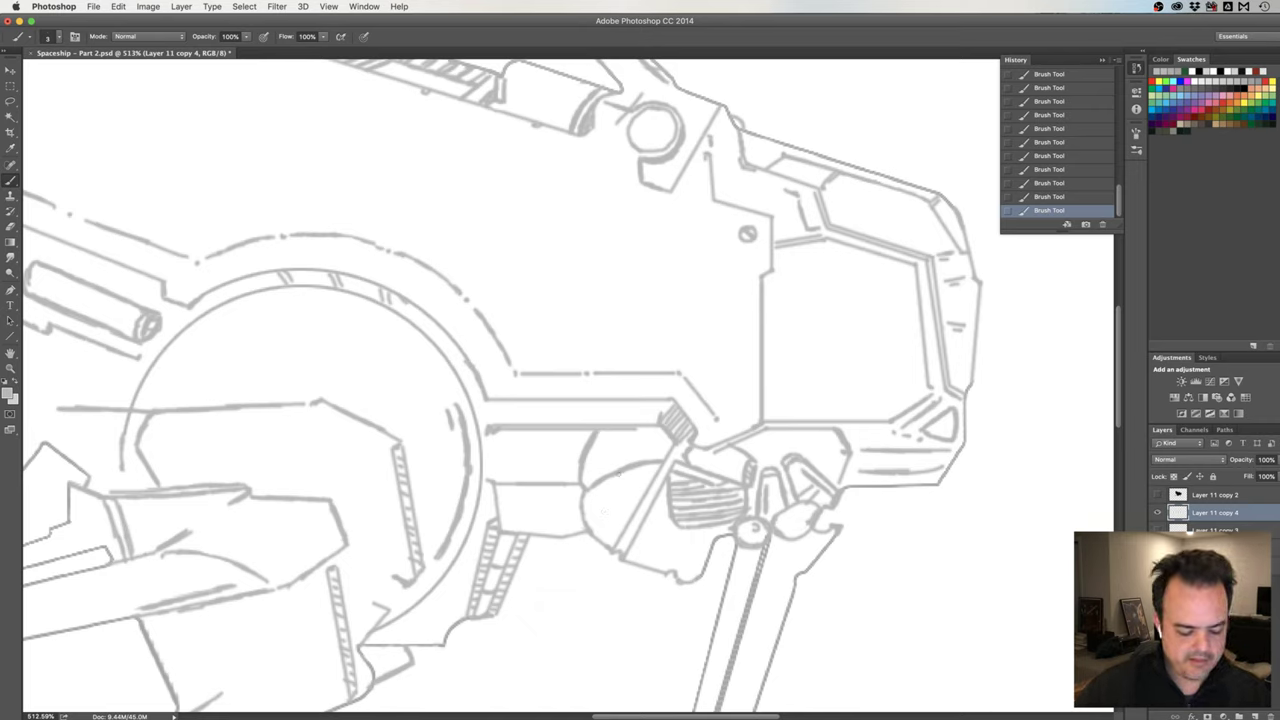
{"action": "key", "text": "e"}
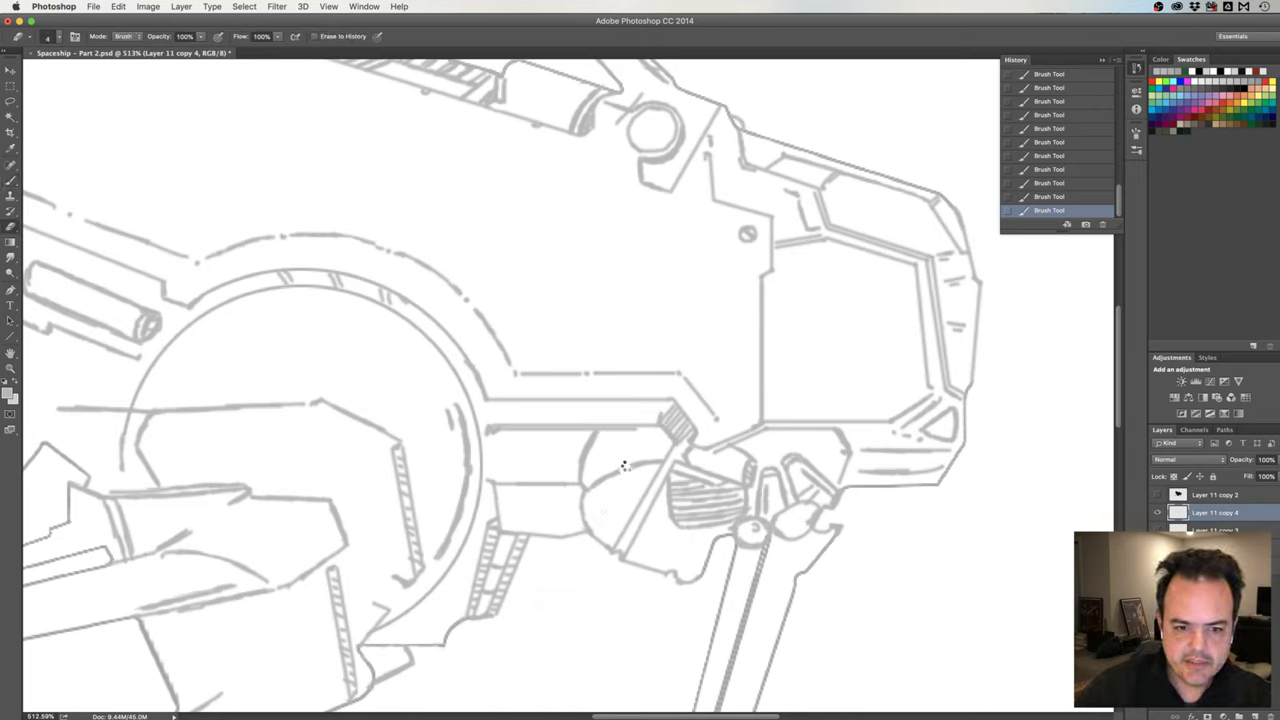
{"action": "left_click_drag", "start_coordinate": [622, 468], "coordinate": [626, 466]}
{"action": "key", "text": "b"}
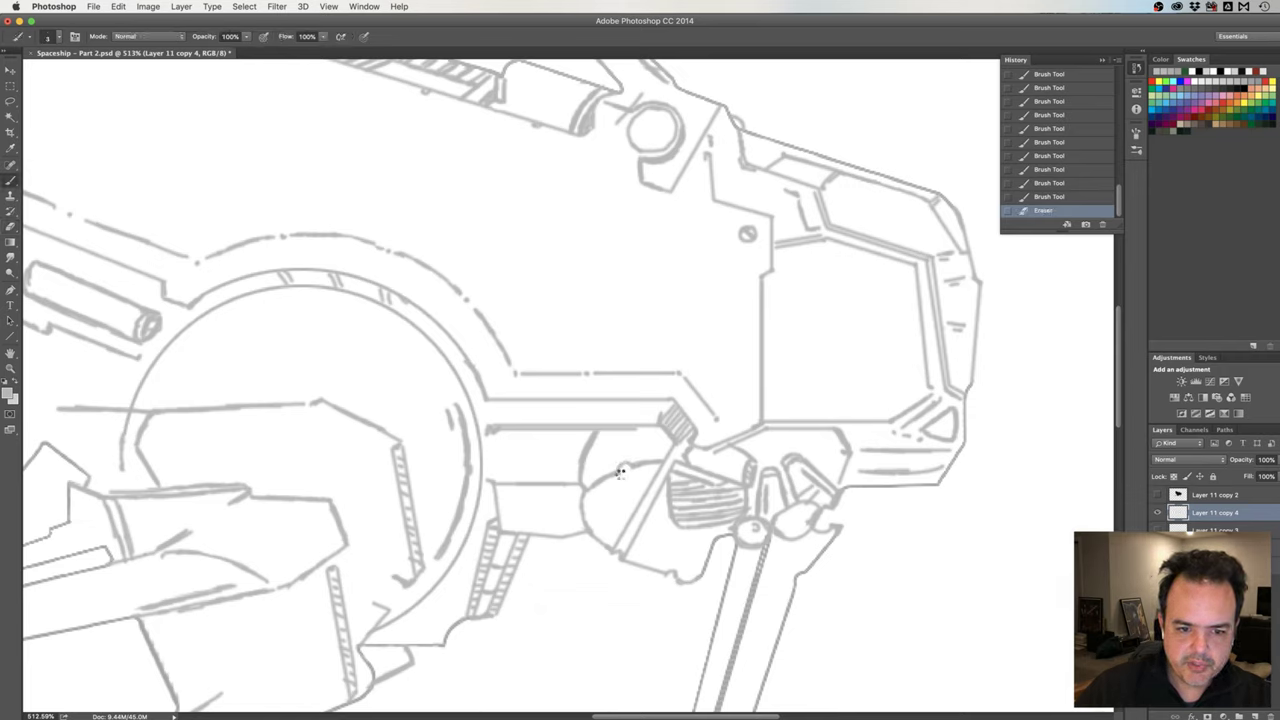
{"action": "left_click_drag", "start_coordinate": [630, 464], "coordinate": [623, 468]}
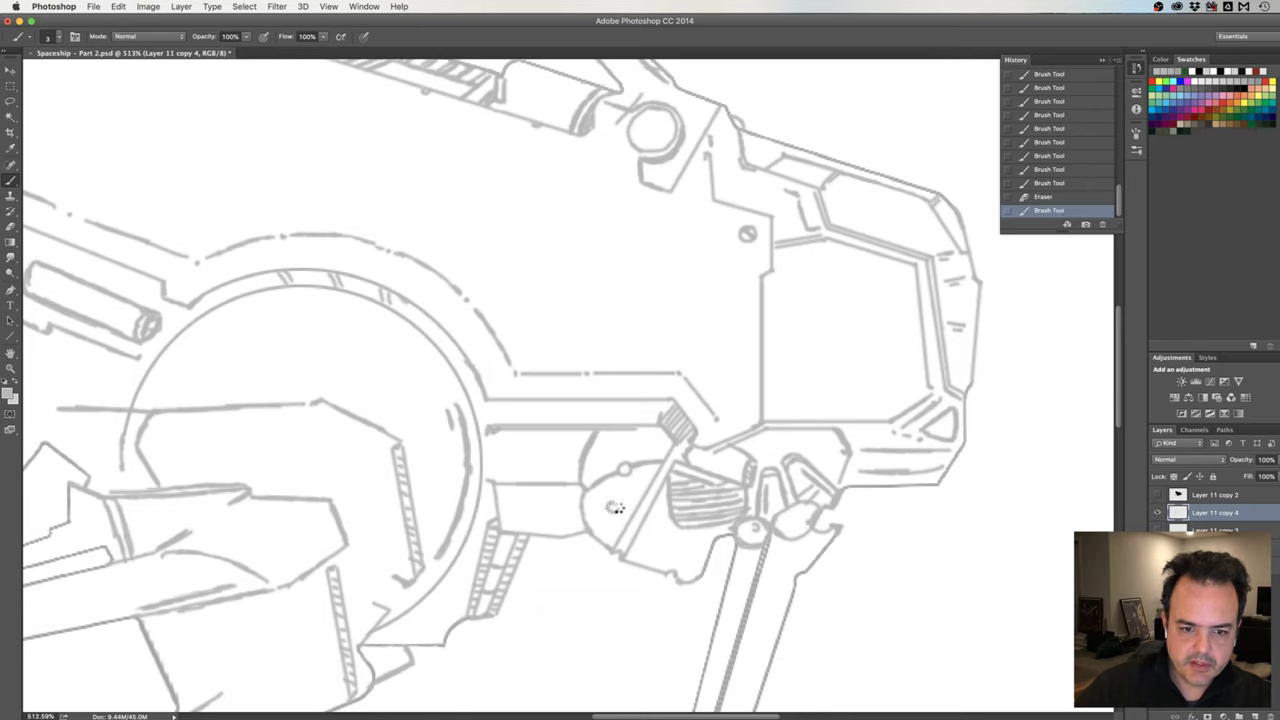
{"action": "left_click_drag", "start_coordinate": [608, 503], "coordinate": [609, 506]}
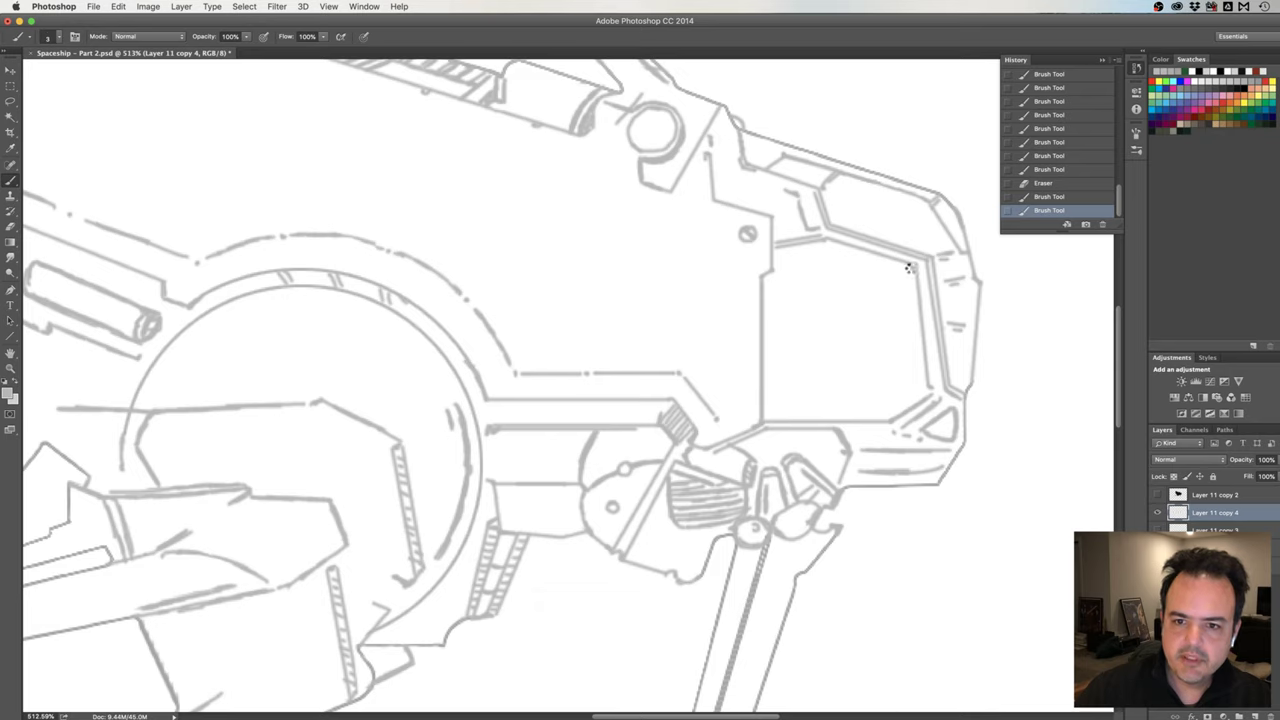
Refine the nose frame's right edge and lower-right corner with small marks near it.
{"action": "left_click_drag", "start_coordinate": [912, 265], "coordinate": [920, 383]}
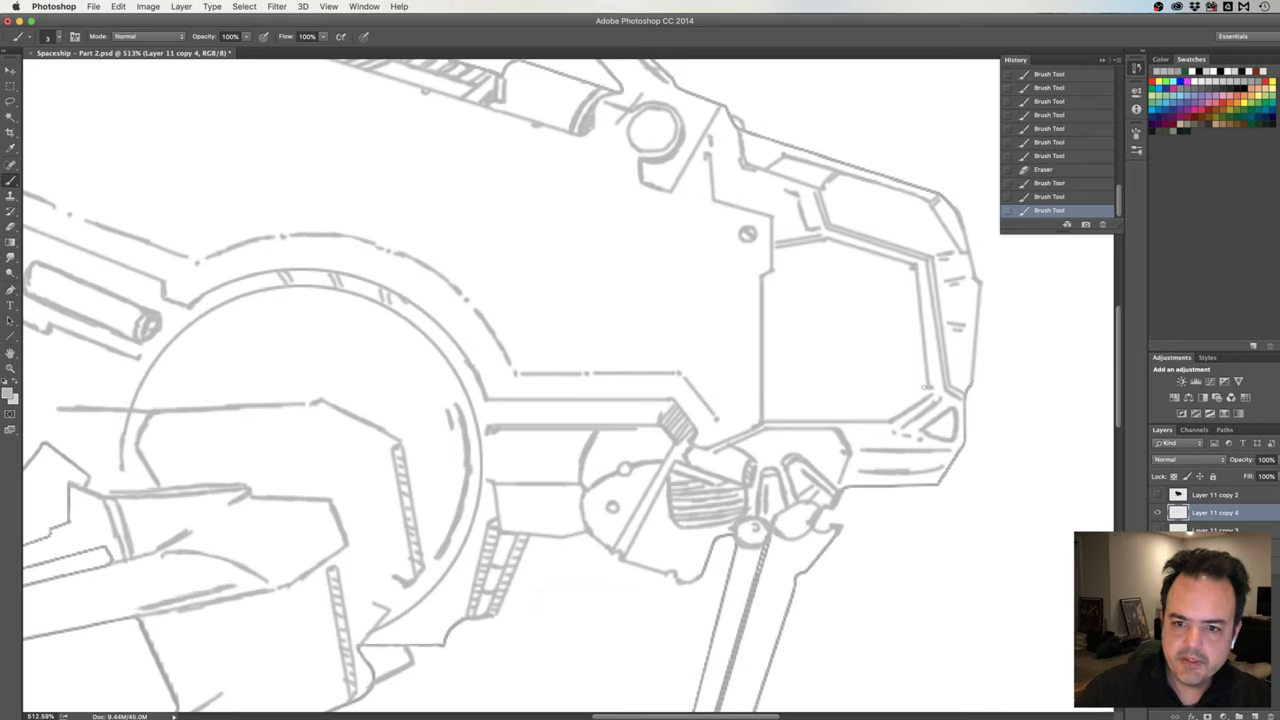
{"action": "left_click_drag", "start_coordinate": [929, 390], "coordinate": [900, 406]}
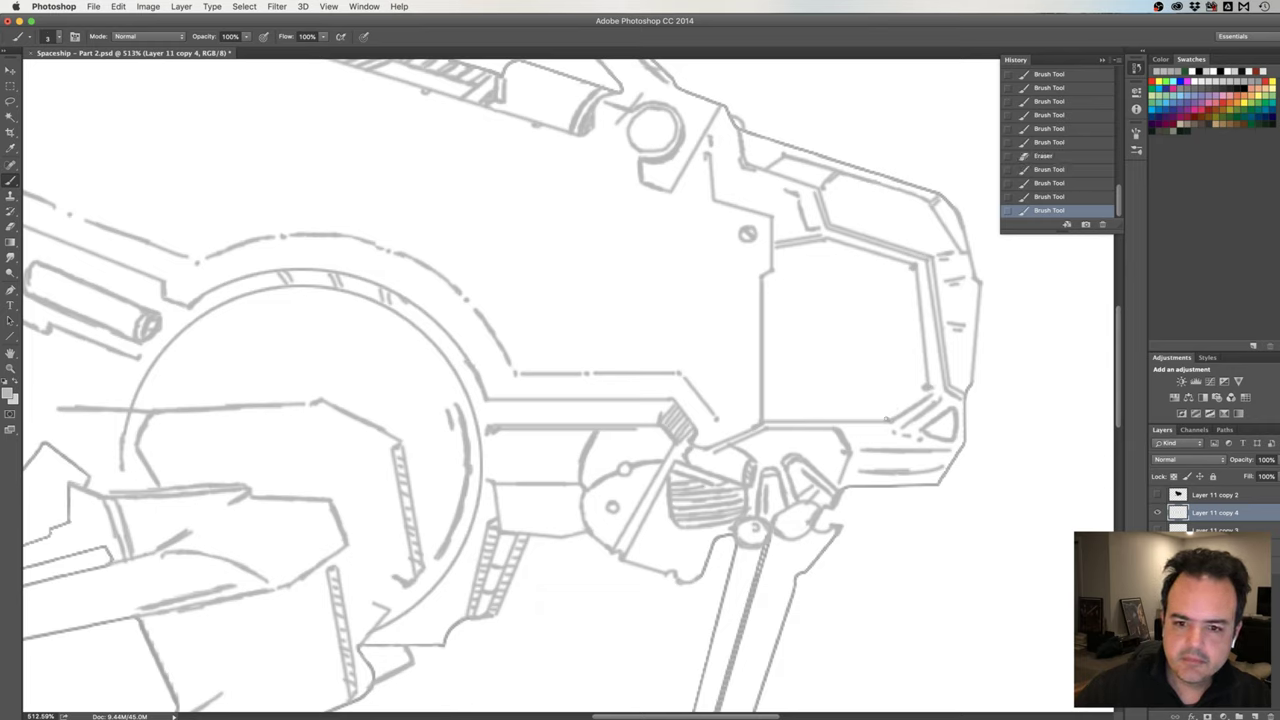
{"action": "left_click", "coordinate": [888, 419]}
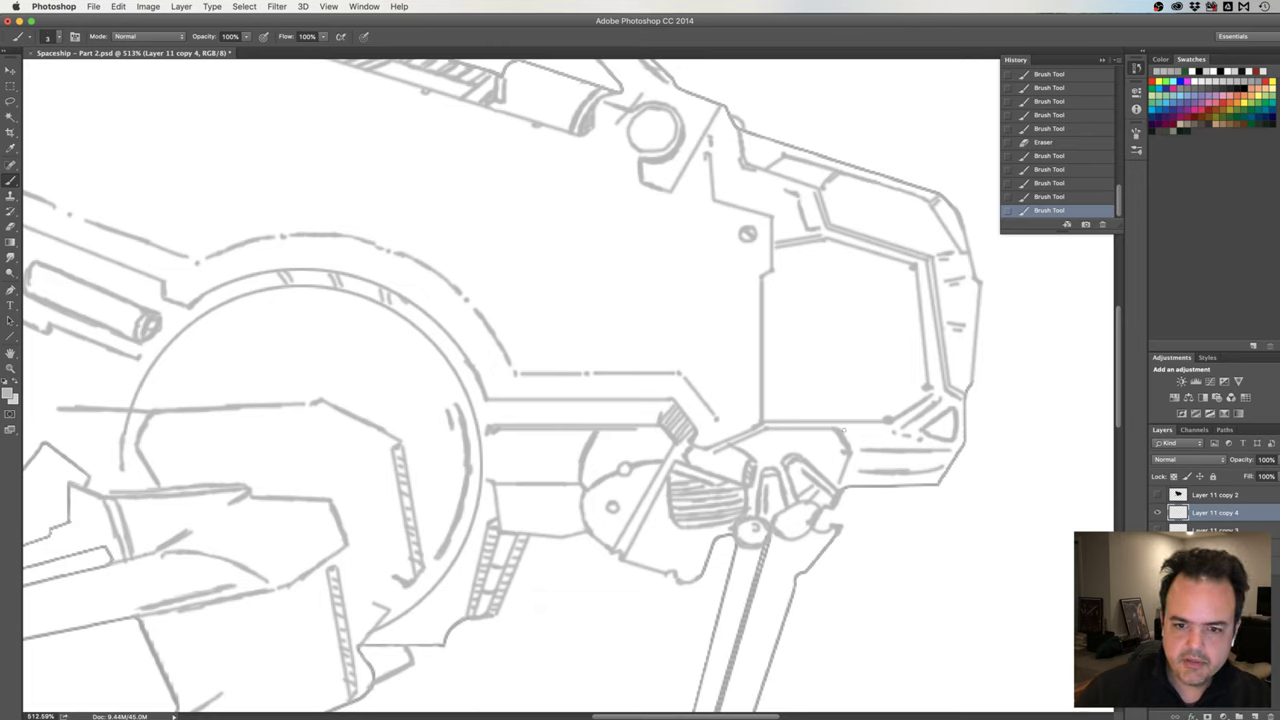
{"action": "left_click", "coordinate": [843, 436]}
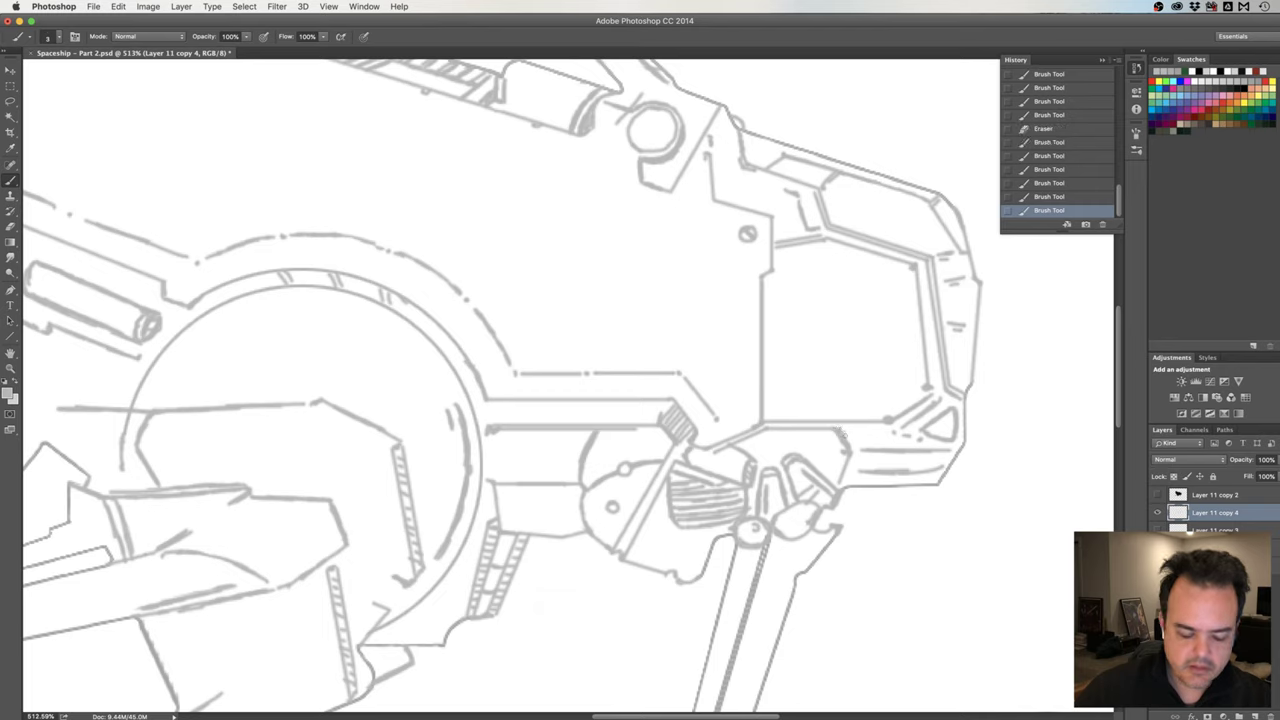
Undo the stray mark, erase the leftover near the corner, and touch up the corner line.
{"action": "key", "text": "ctrl+z"}
{"action": "key", "text": "e"}
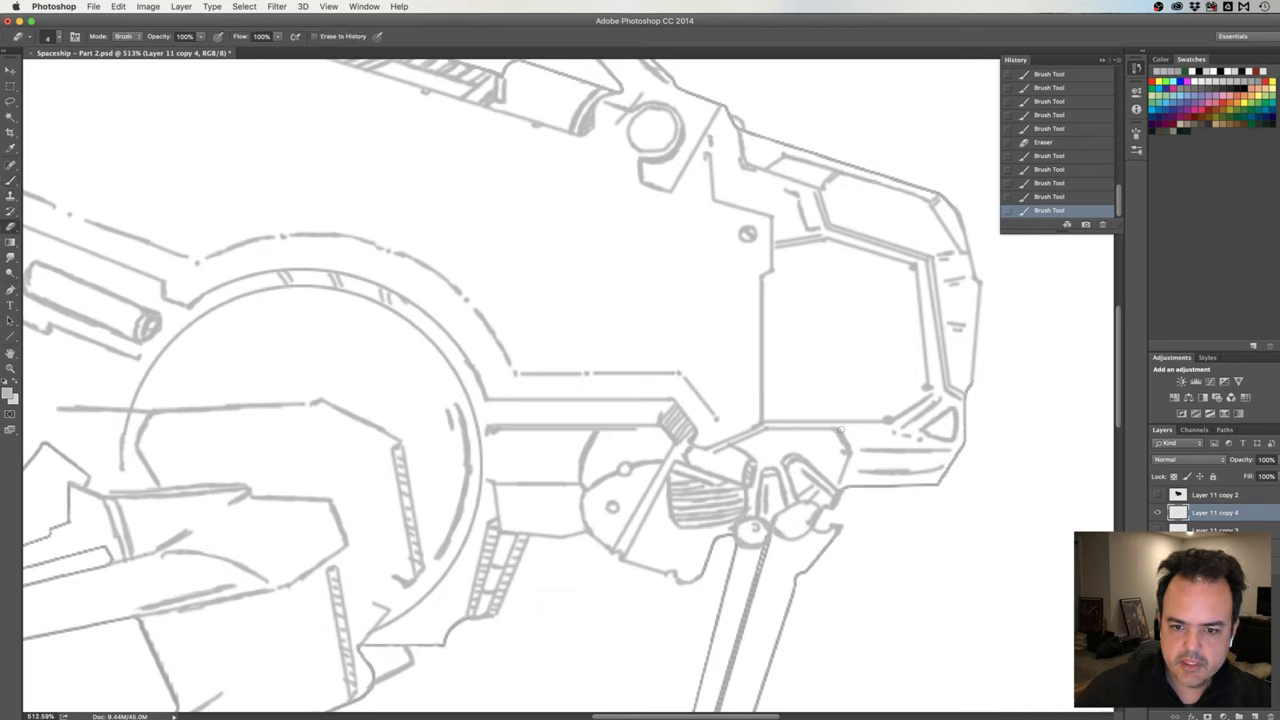
{"action": "left_click_drag", "start_coordinate": [840, 429], "coordinate": [855, 455]}
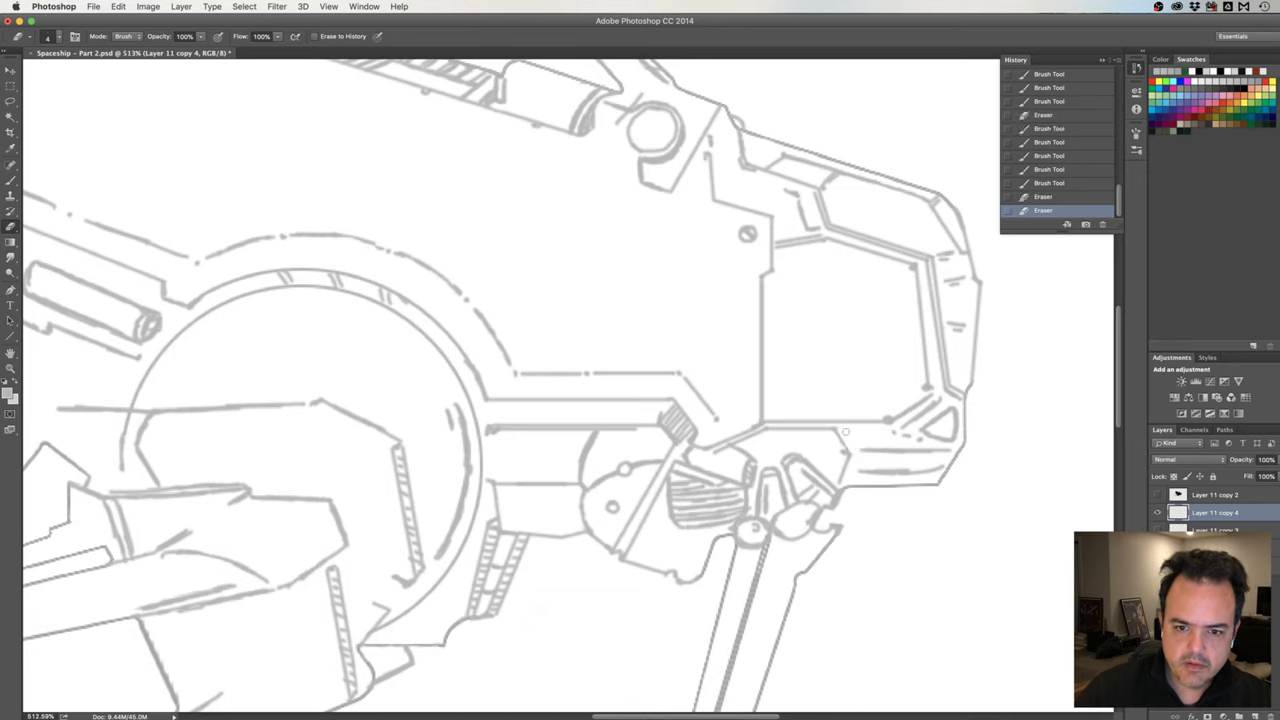
{"action": "key", "text": "b"}
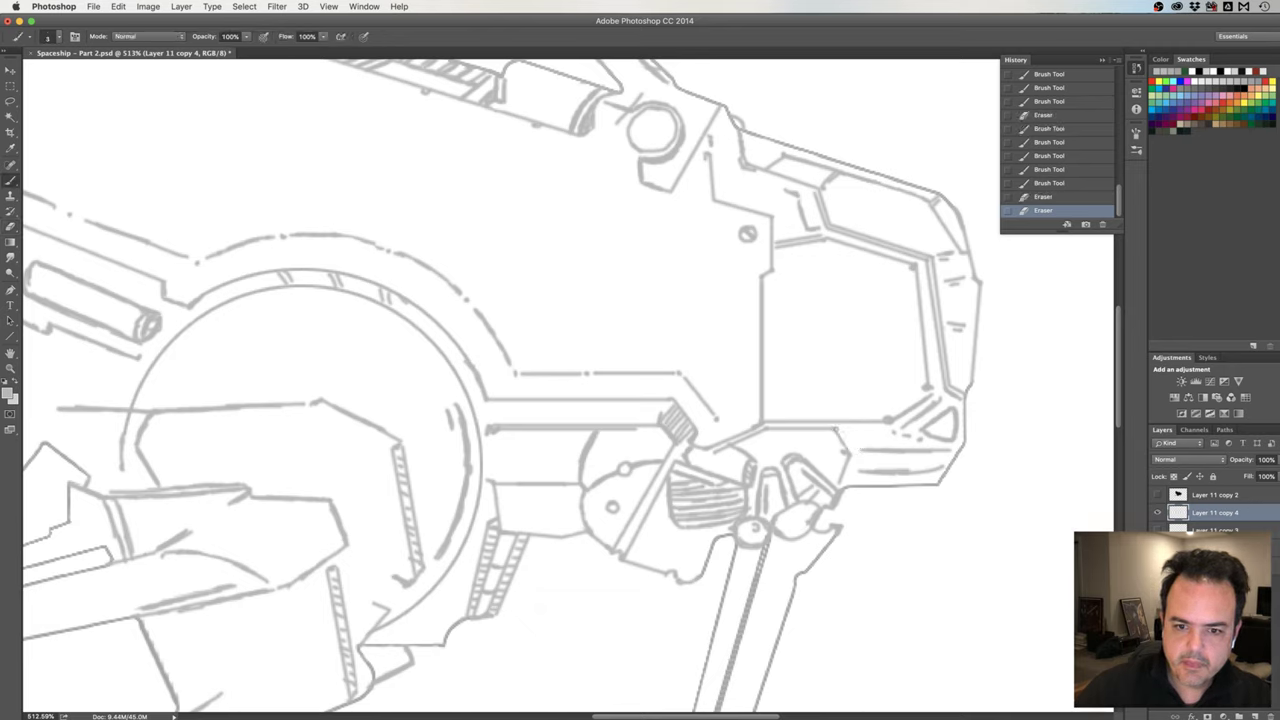
{"action": "left_click_drag", "start_coordinate": [836, 428], "coordinate": [846, 431]}
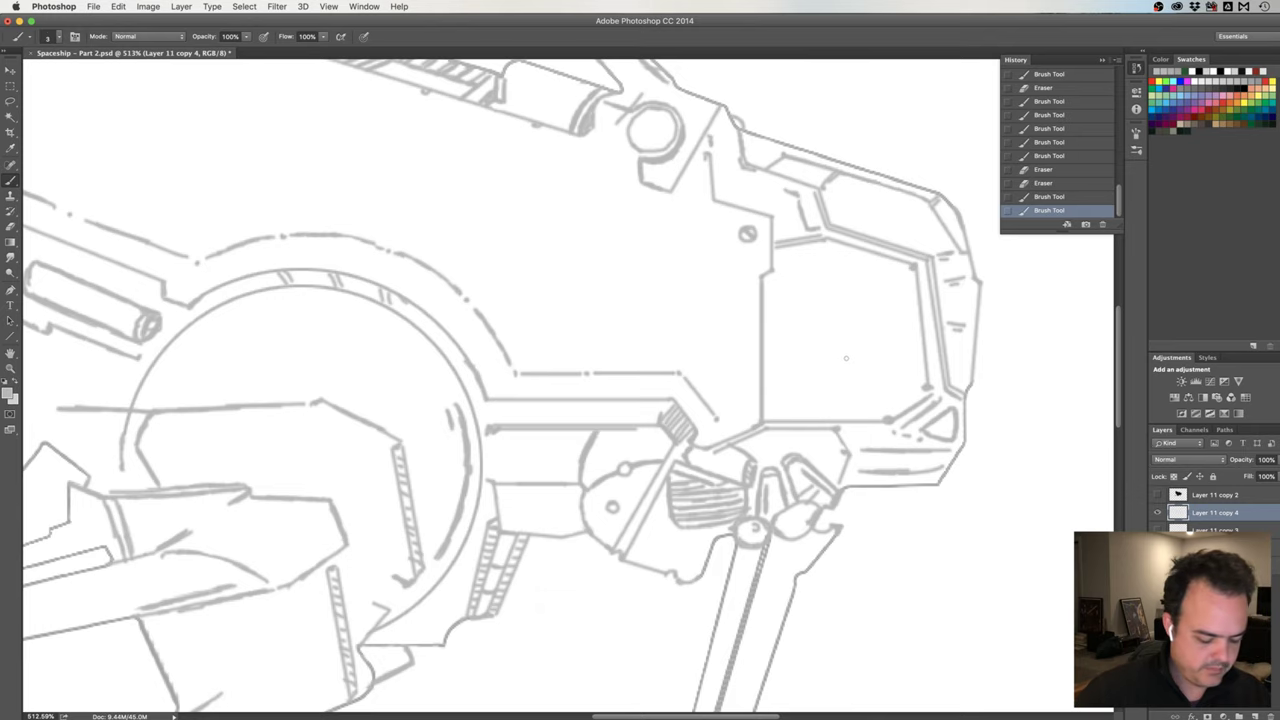
Mirror the canvas horizontally and pan the ring and nose section into view.
{"action": "key", "text": "h"}
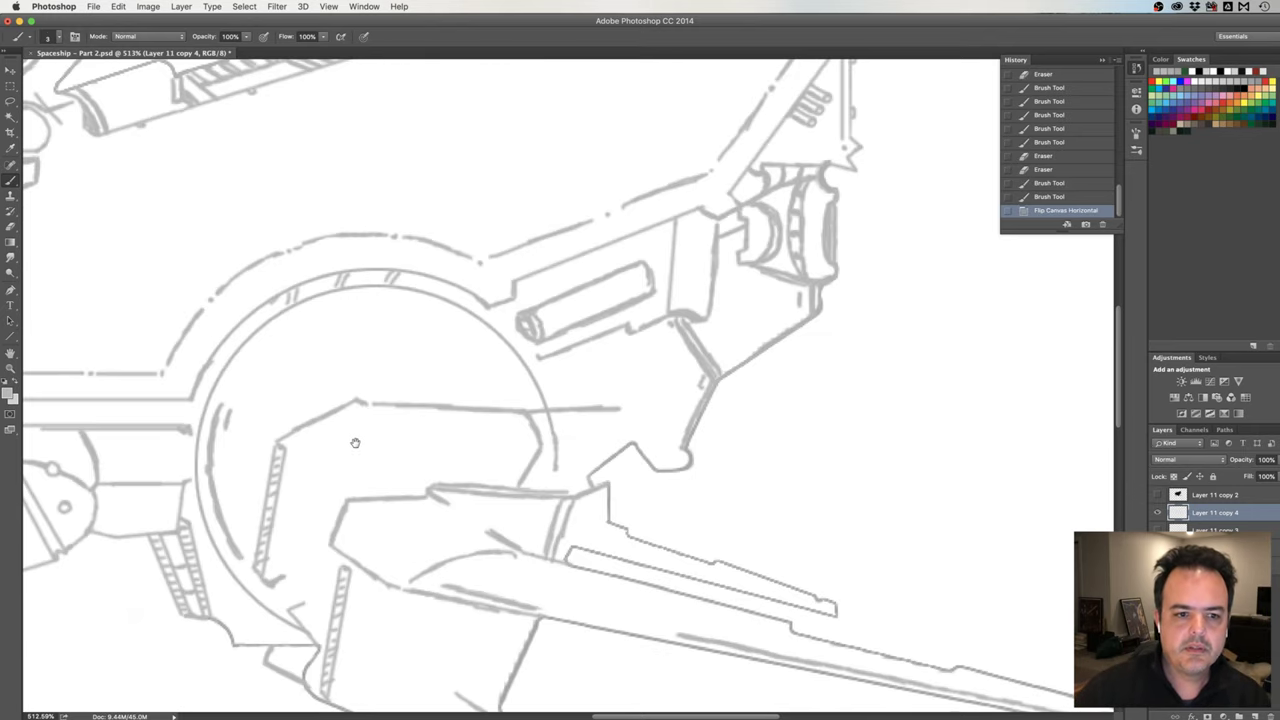
{"action": "left_click_drag", "start_coordinate": [356, 443], "coordinate": [517, 423]}
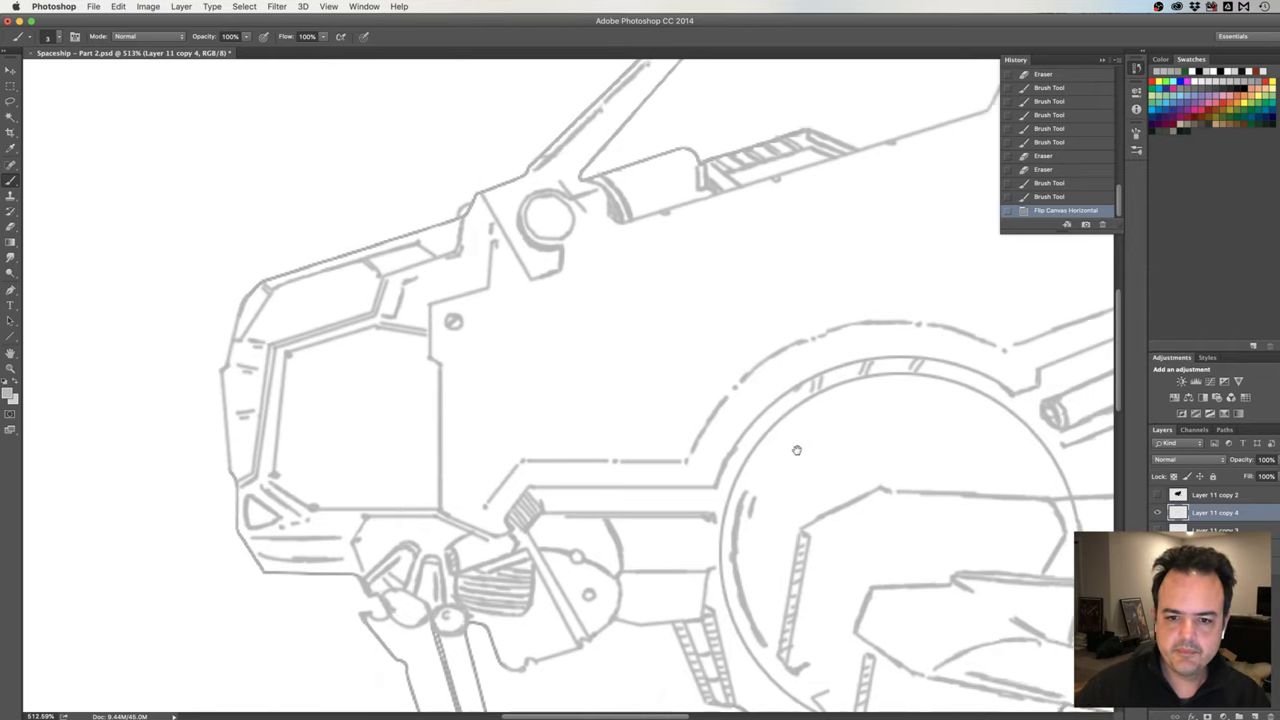
{"action": "left_click_drag", "start_coordinate": [1043, 443], "coordinate": [743, 426]}
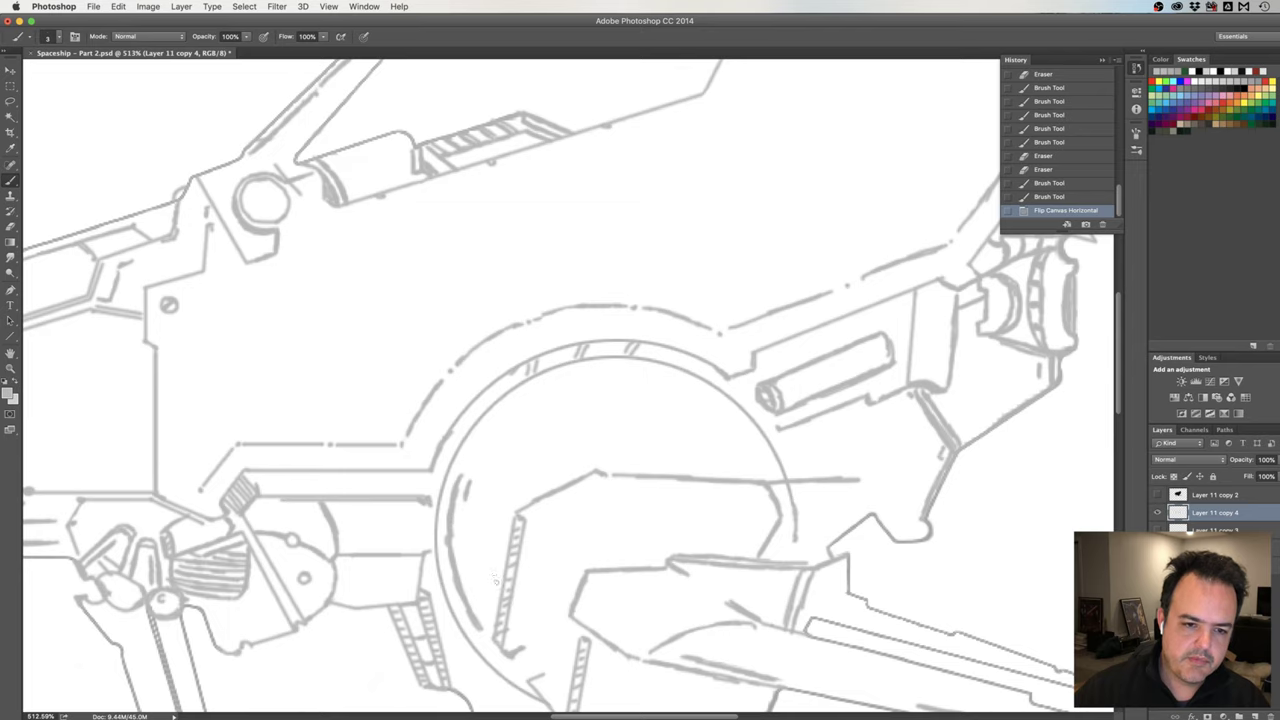
Sketch strokes inside the ring, discard them via History, and redraw one sweeping arc.
{"action": "left_click_drag", "start_coordinate": [495, 580], "coordinate": [488, 550]}
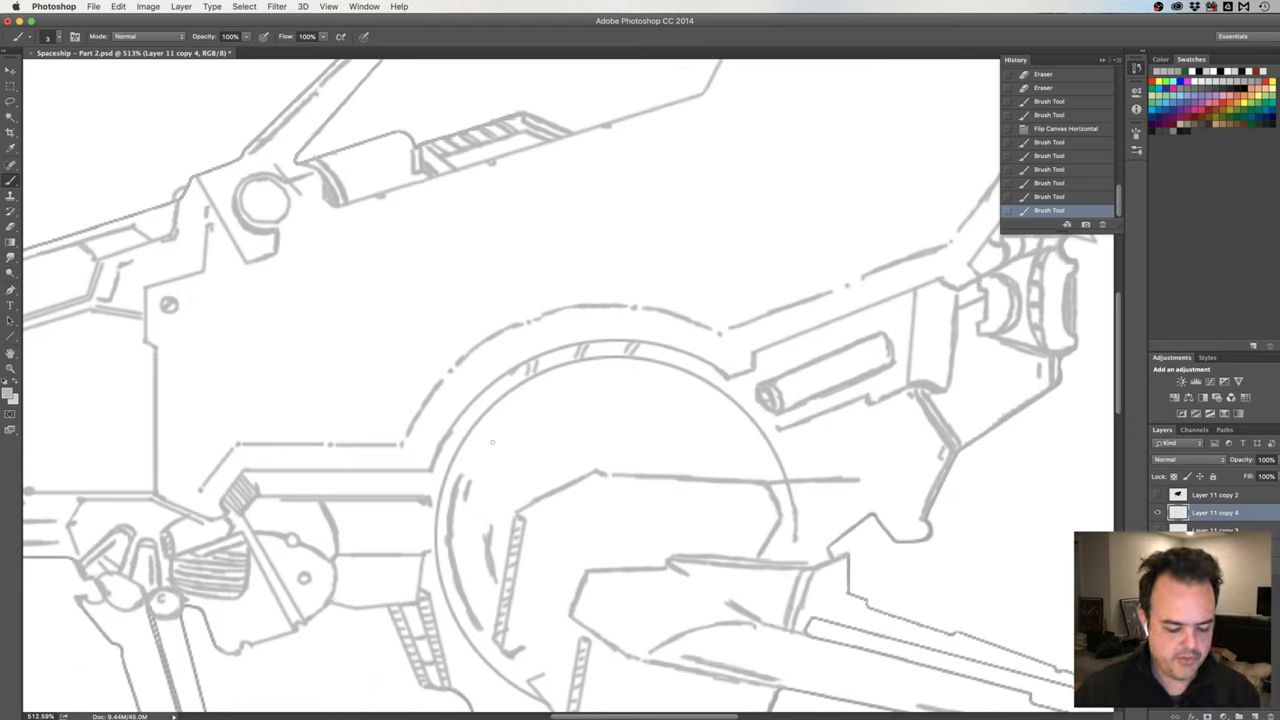
{"action": "left_click", "coordinate": [1064, 185]}
{"action": "left_click", "coordinate": [1064, 157]}
{"action": "left_click", "coordinate": [1062, 145]}
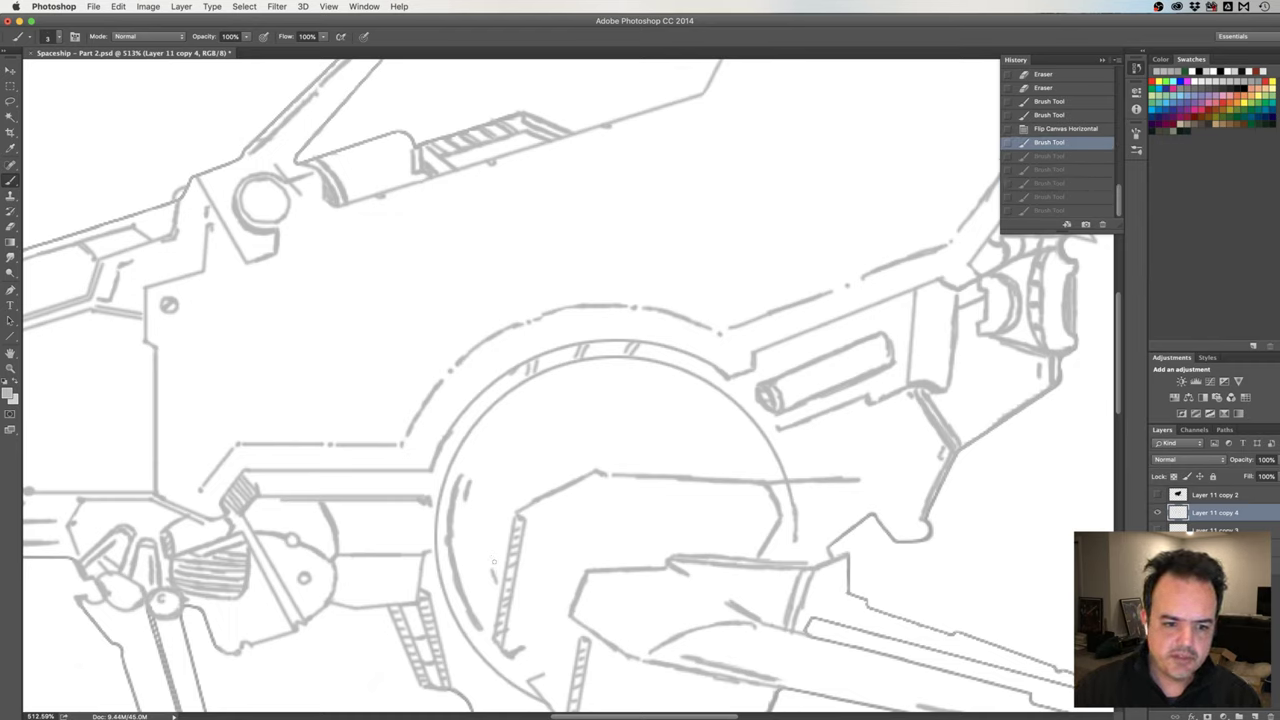
{"action": "mouse_move", "coordinate": [489, 546]}
{"action": "left_mouse_down"}
{"action": "mouse_move", "coordinate": [491, 566]}
{"action": "mouse_move", "coordinate": [517, 463]}
{"action": "mouse_move", "coordinate": [576, 428]}
{"action": "mouse_move", "coordinate": [638, 418]}
{"action": "mouse_move", "coordinate": [716, 470]}
{"action": "left_mouse_up"}
Add hatching along the inner arc, then erase rough bits of the arc inside the ring.
{"action": "left_click_drag", "start_coordinate": [680, 430], "coordinate": [710, 452]}
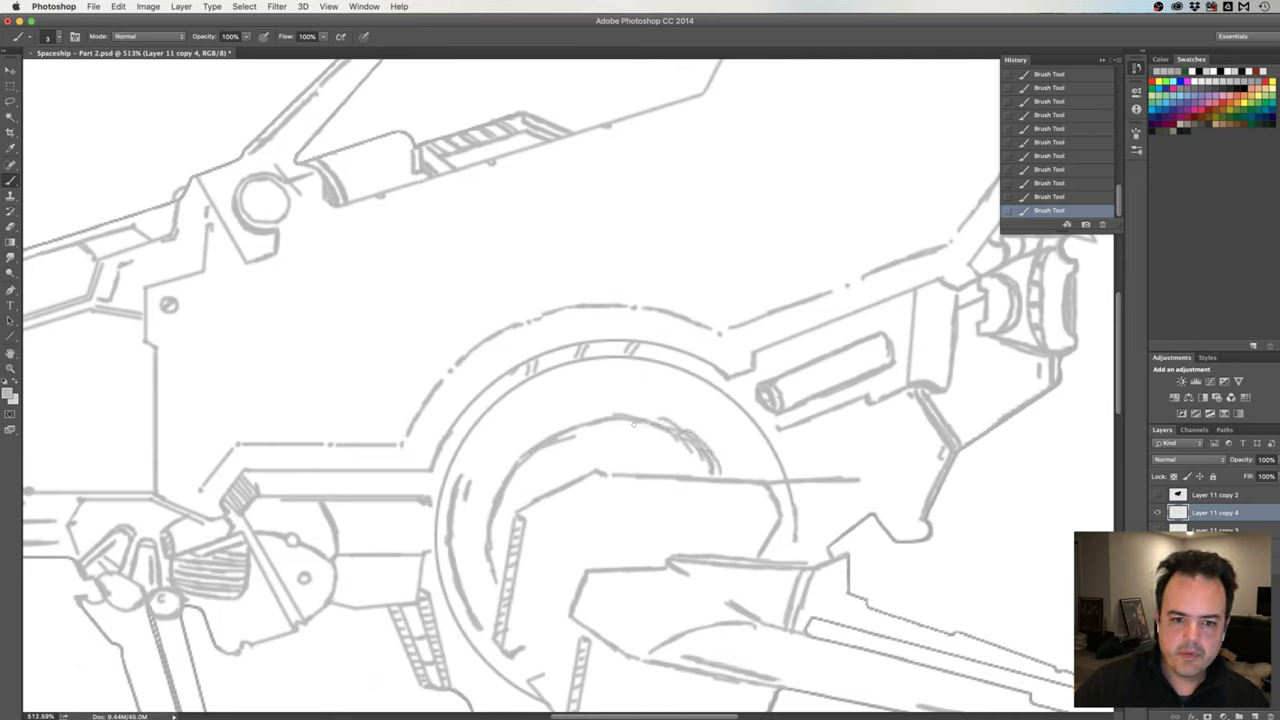
{"action": "mouse_move", "coordinate": [636, 420]}
{"action": "left_mouse_down"}
{"action": "mouse_move", "coordinate": [678, 428]}
{"action": "mouse_move", "coordinate": [654, 417]}
{"action": "mouse_move", "coordinate": [572, 427]}
{"action": "left_mouse_up"}
{"action": "left_click_drag", "start_coordinate": [646, 414], "coordinate": [704, 440]}
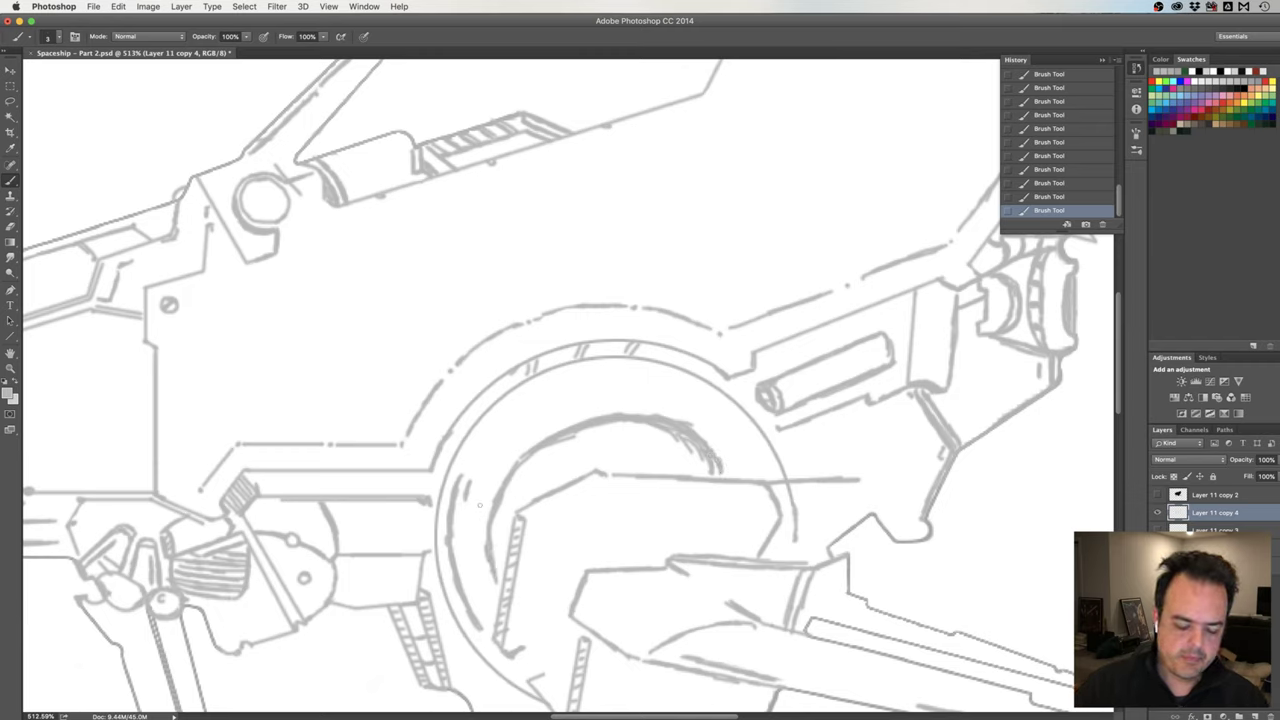
{"action": "key", "text": "e"}
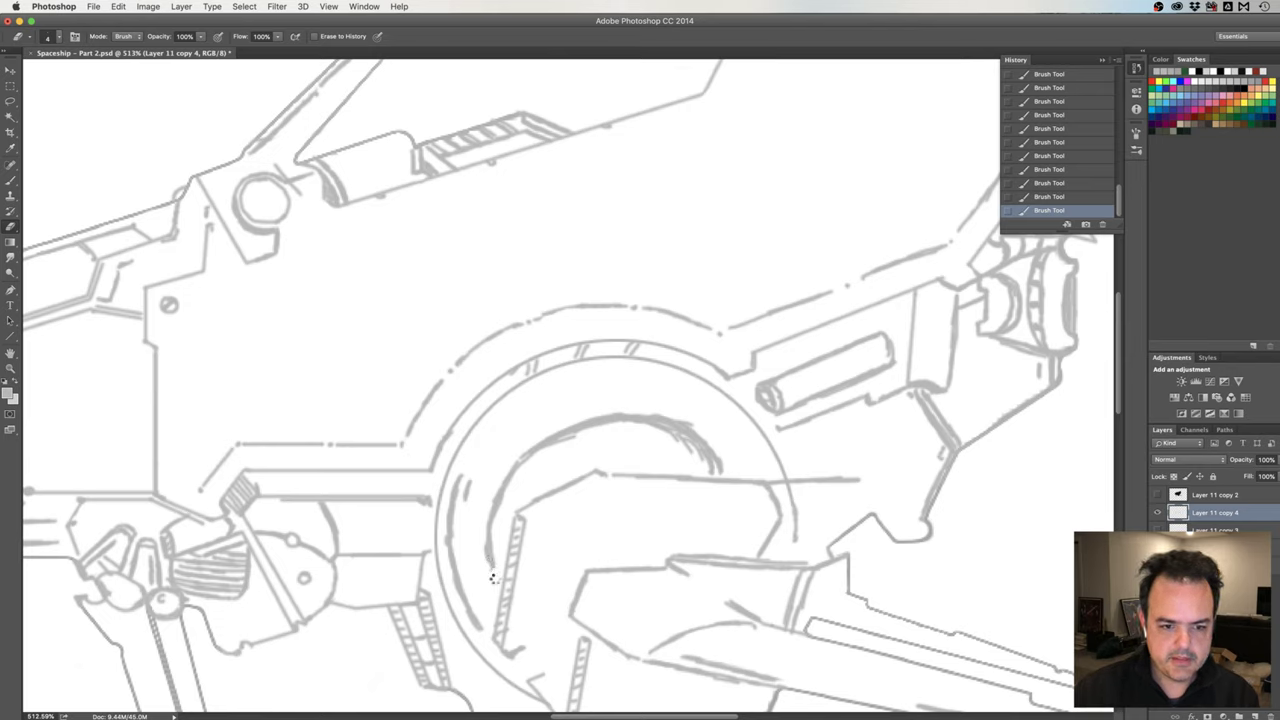
{"action": "mouse_move", "coordinate": [494, 576]}
{"action": "left_mouse_down"}
{"action": "mouse_move", "coordinate": [477, 537]}
{"action": "mouse_move", "coordinate": [489, 572]}
{"action": "left_mouse_up"}
{"action": "left_click_drag", "start_coordinate": [511, 497], "coordinate": [497, 528]}
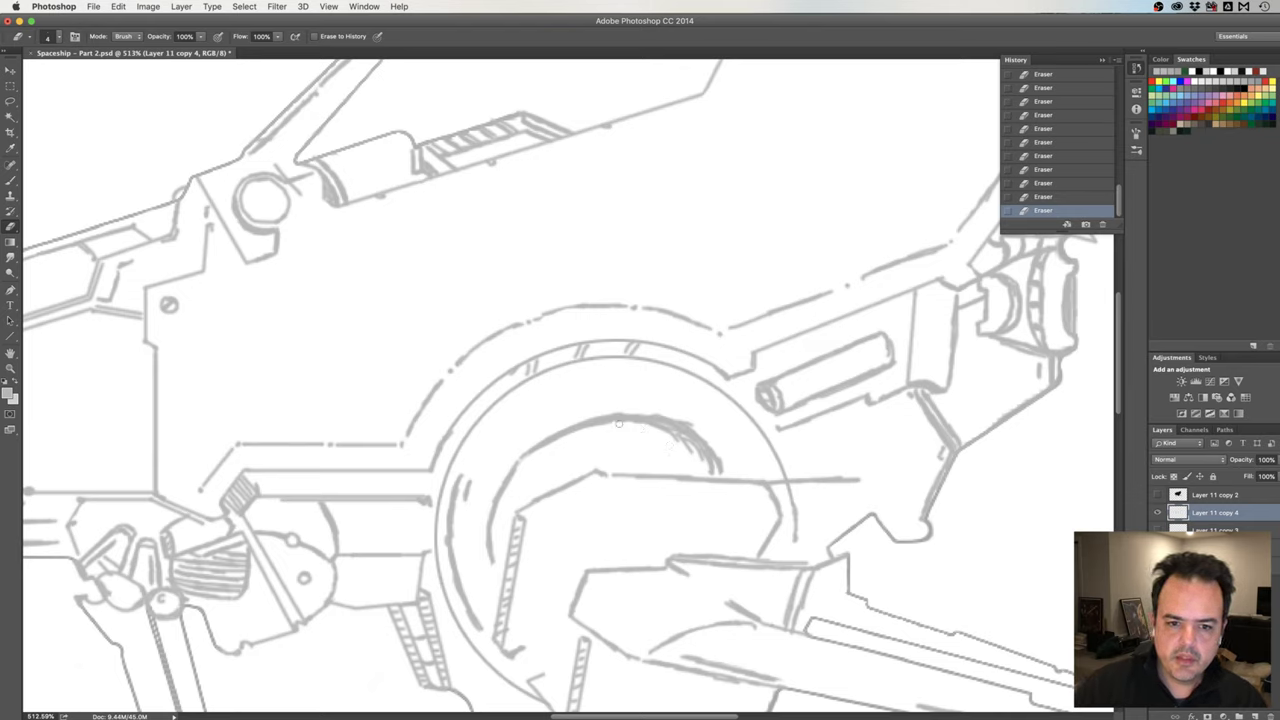
Trim the top and lower-left stretches of the inner arc, undoing the final erase.
{"action": "left_click_drag", "start_coordinate": [643, 425], "coordinate": [711, 467]}
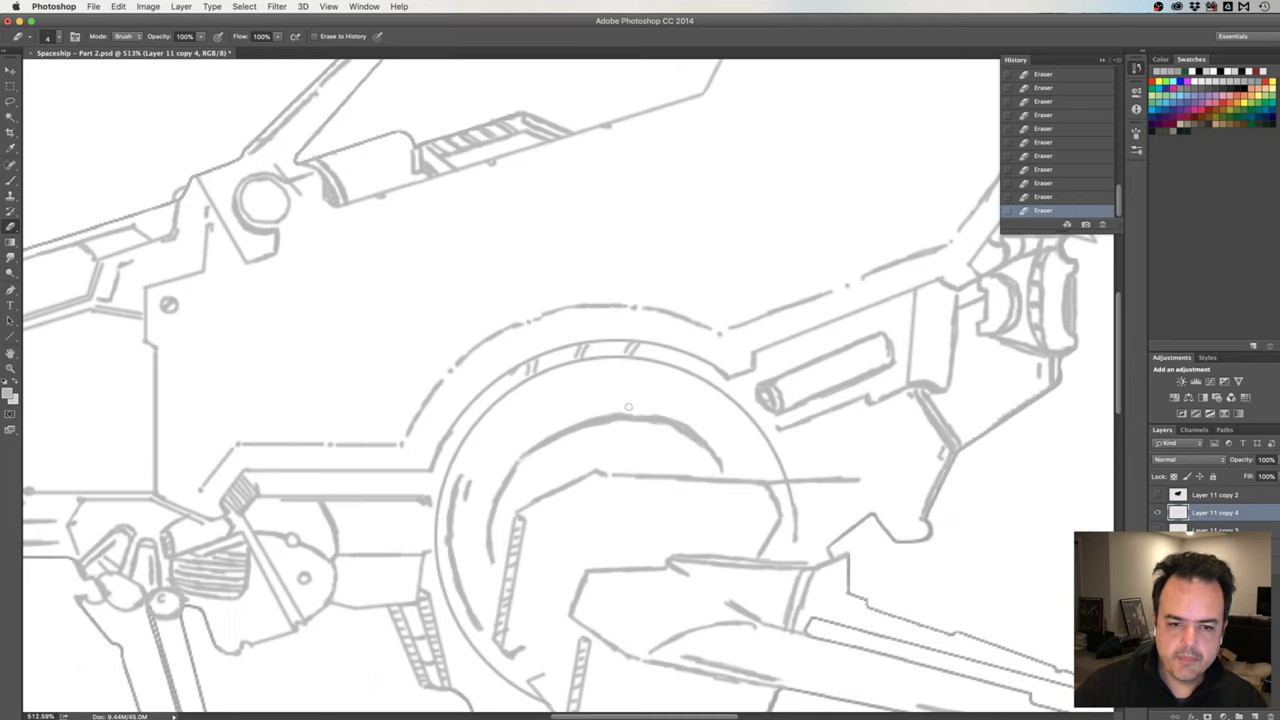
{"action": "left_click_drag", "start_coordinate": [573, 420], "coordinate": [631, 407]}
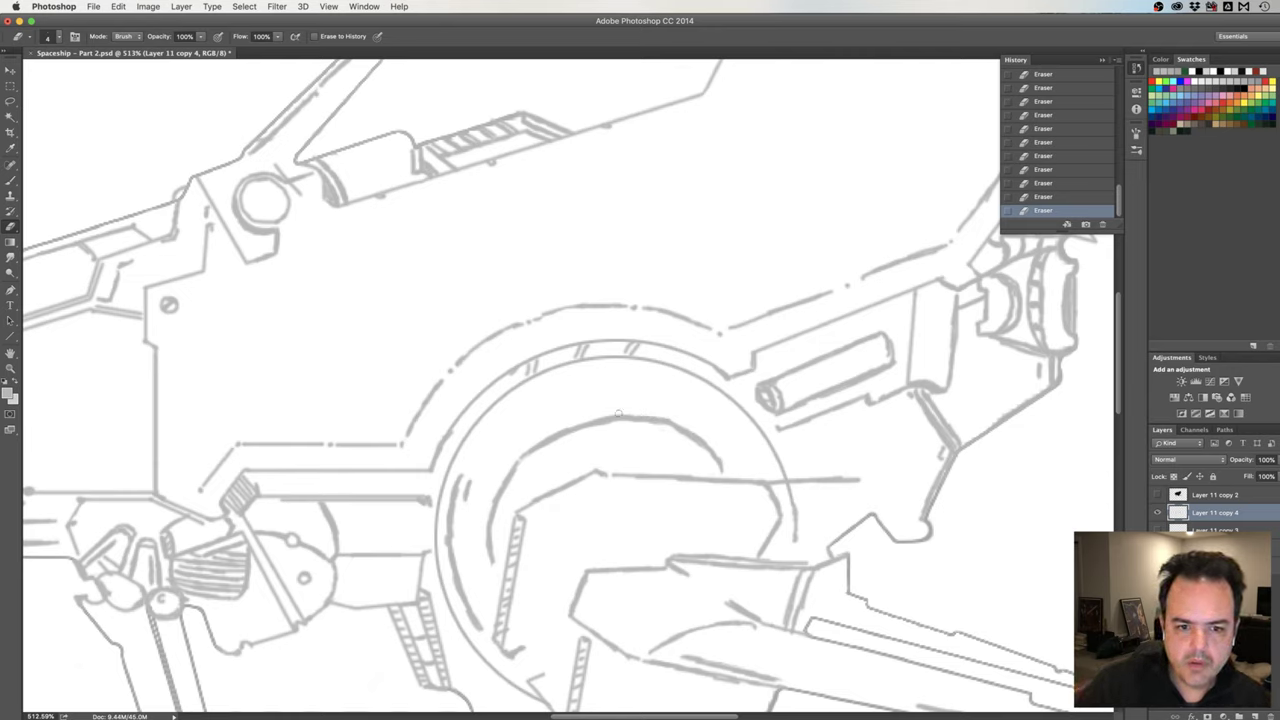
{"action": "left_click_drag", "start_coordinate": [597, 413], "coordinate": [576, 428]}
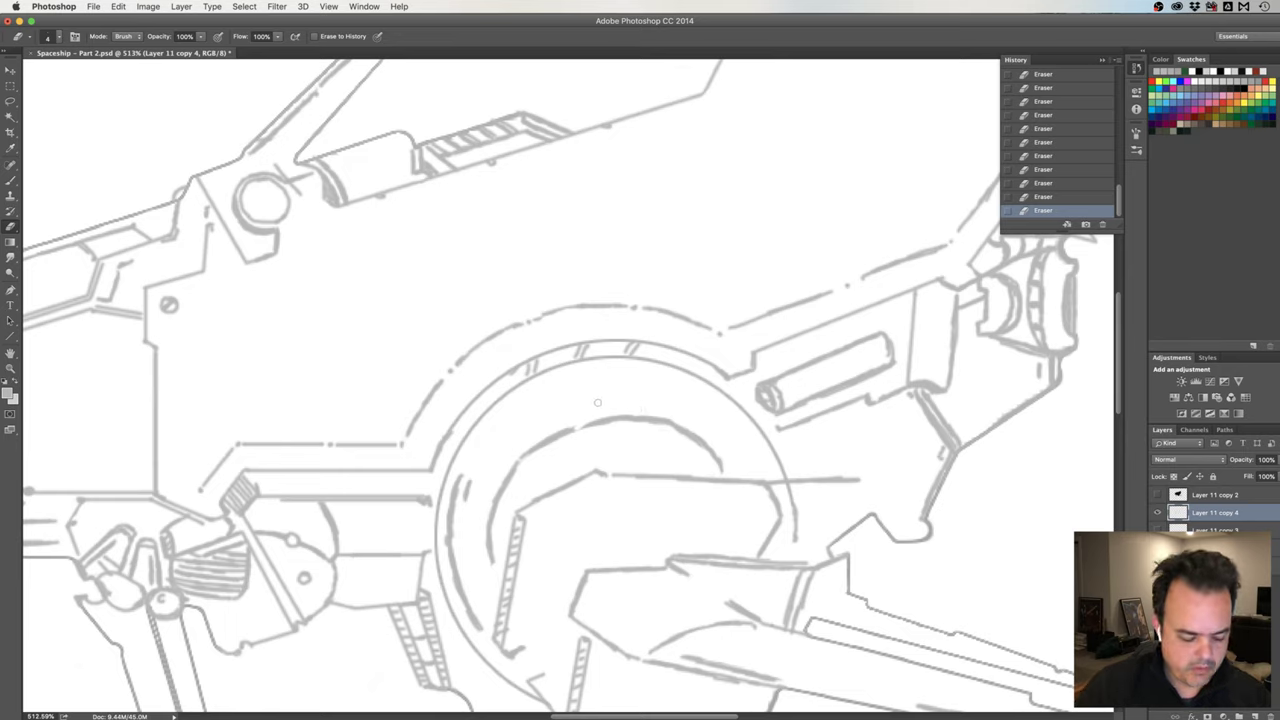
{"action": "left_click_drag", "start_coordinate": [574, 422], "coordinate": [548, 430]}
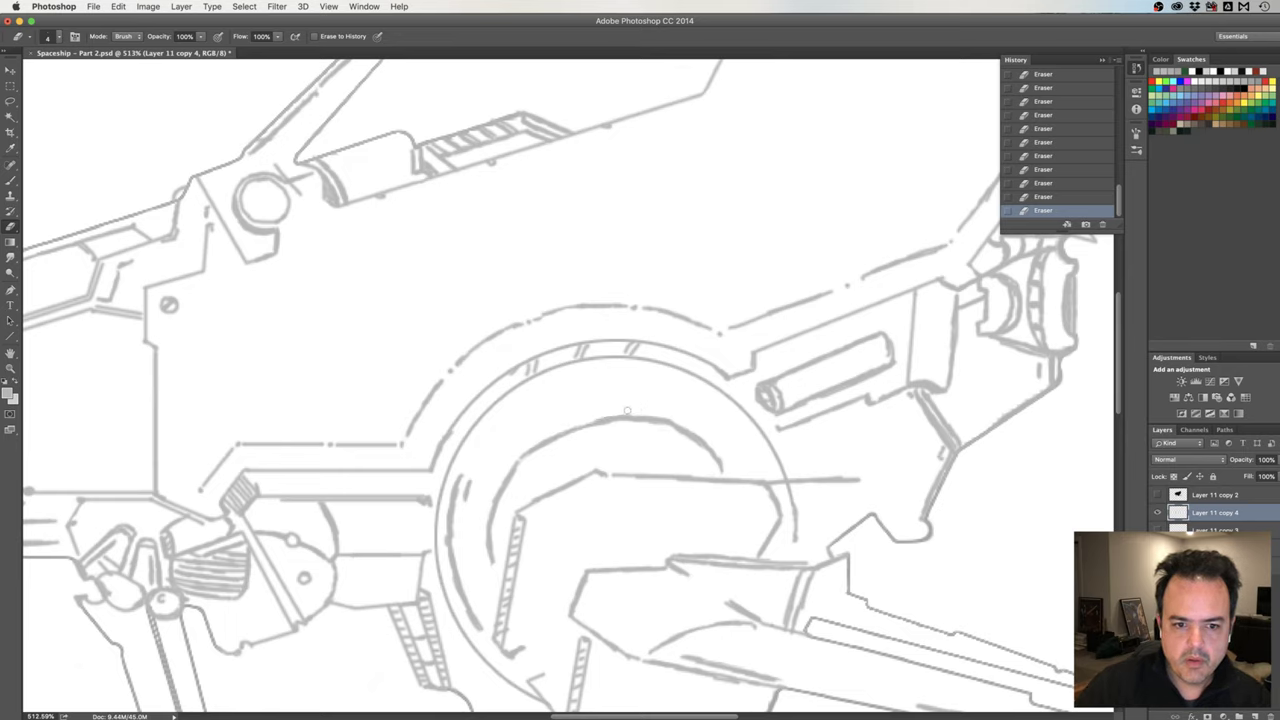
{"action": "left_click_drag", "start_coordinate": [628, 416], "coordinate": [602, 418]}
{"action": "key", "text": "ctrl+z"}
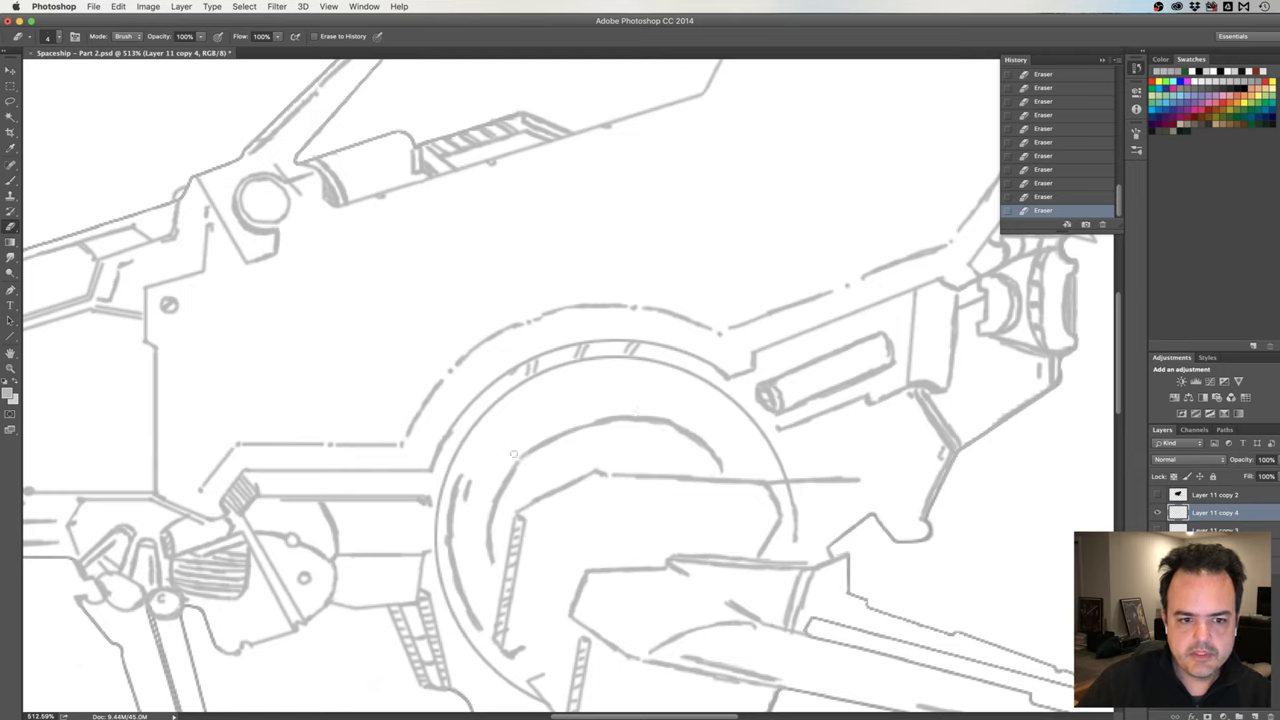
Draw diagonal and vertical divider strokes inside the engine ring's upper band.
{"action": "key", "text": "b"}
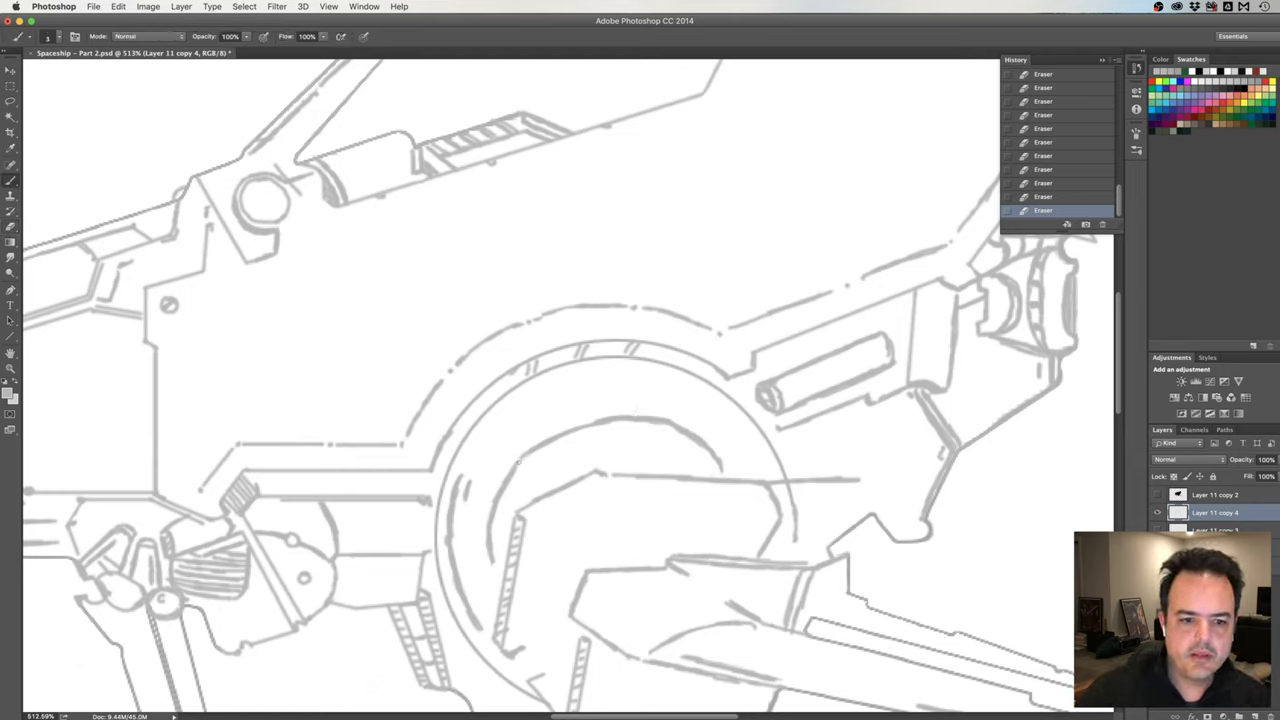
{"action": "left_click", "coordinate": [521, 460]}
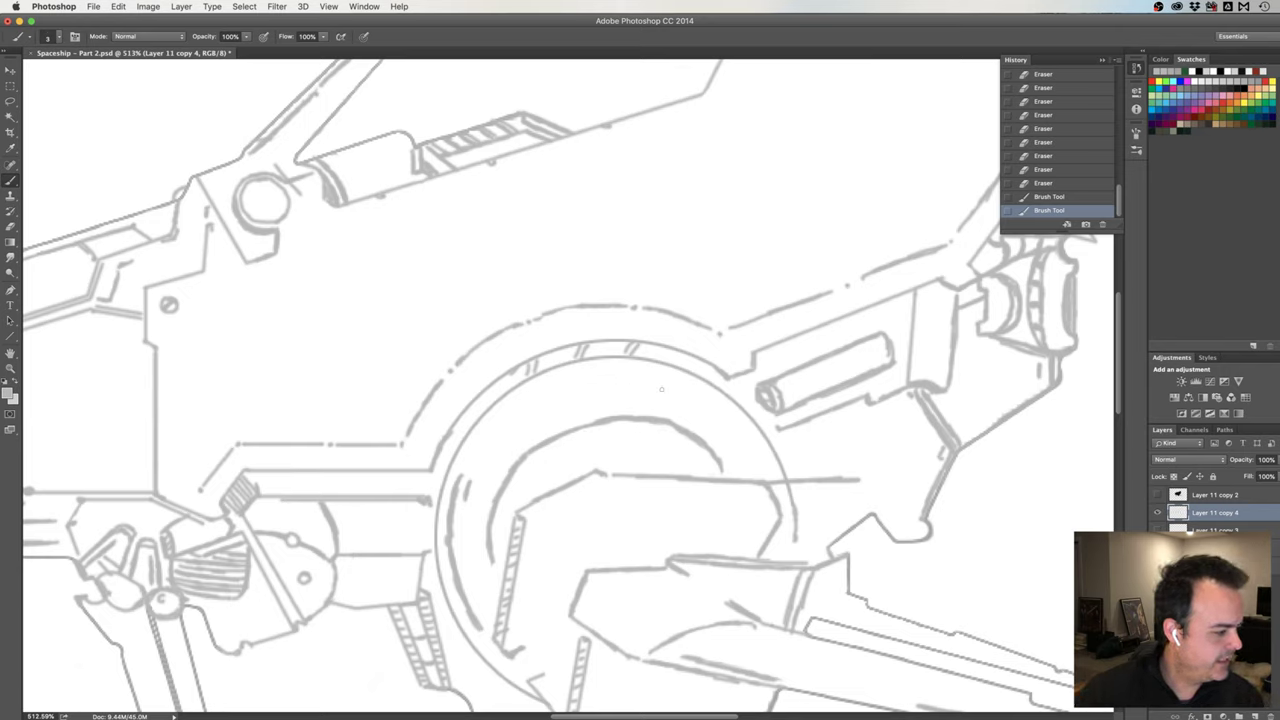
{"action": "left_click_drag", "start_coordinate": [672, 371], "coordinate": [651, 419]}
{"action": "left_click_drag", "start_coordinate": [663, 404], "coordinate": [652, 418]}
{"action": "left_click_drag", "start_coordinate": [675, 369], "coordinate": [653, 419]}
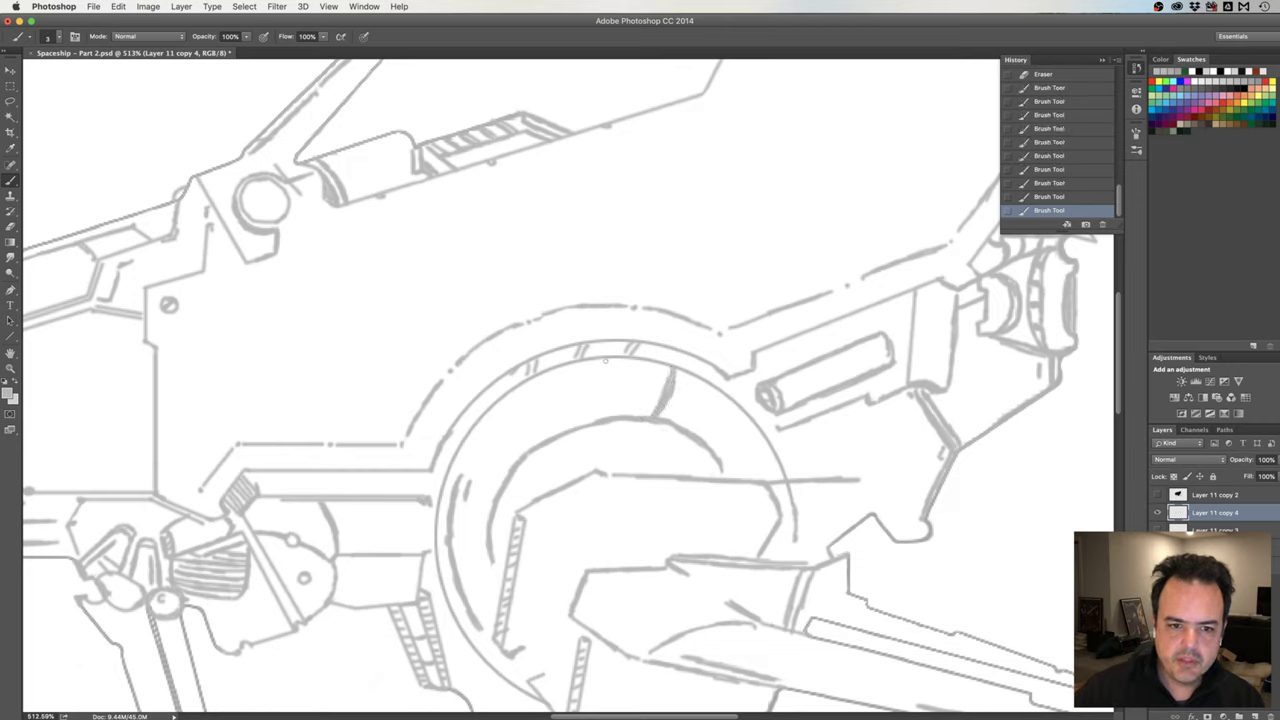
{"action": "left_click_drag", "start_coordinate": [603, 361], "coordinate": [611, 400]}
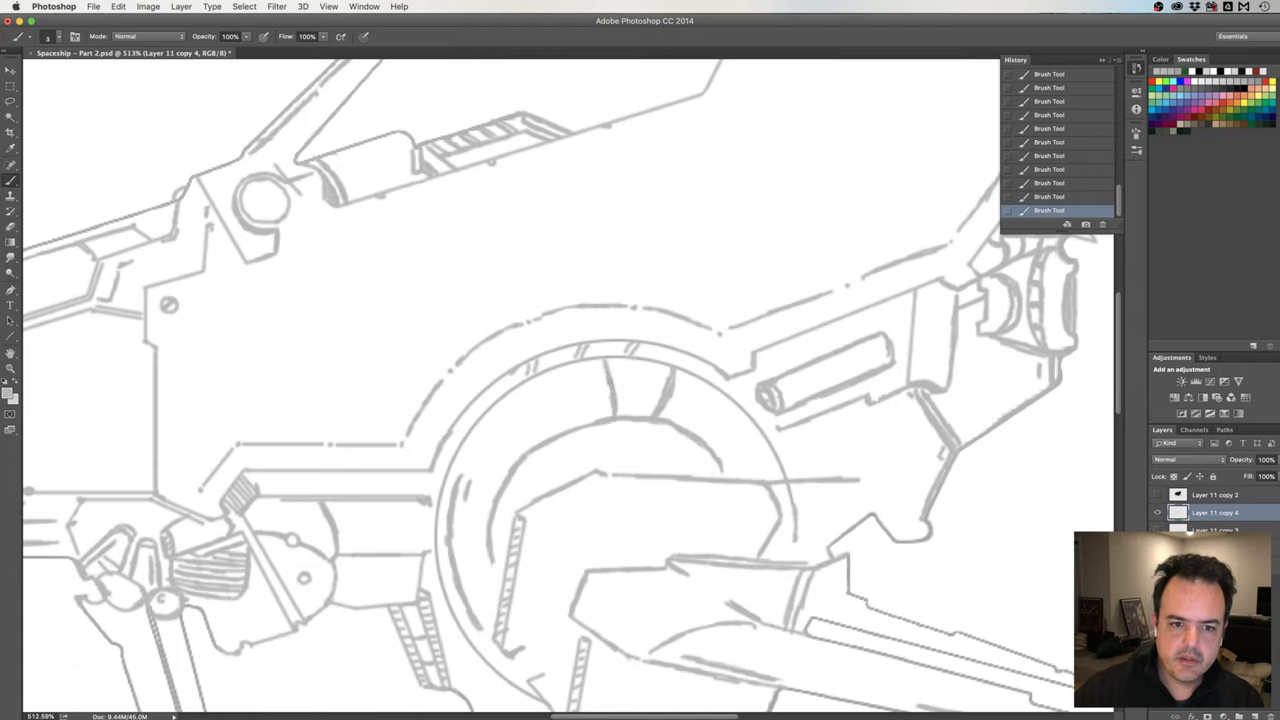
{"action": "left_click_drag", "start_coordinate": [604, 360], "coordinate": [616, 410]}
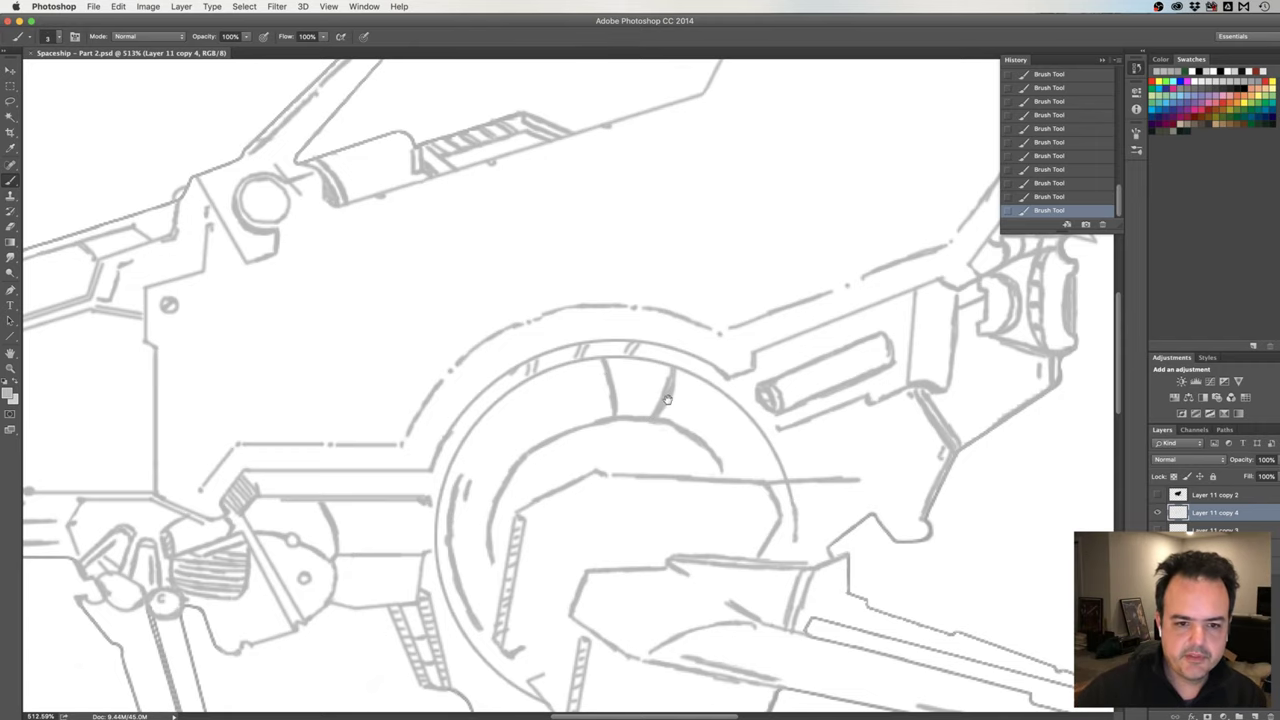
Zoom in on the engine ring and erase rough strokes along the inner arc.
{"action": "scroll", "coordinate": [624, 389], "scroll_direction": "down", "scroll_amount": 2}
{"action": "scroll", "coordinate": [628, 390], "scroll_direction": "down", "scroll_amount": 2}
{"action": "scroll", "coordinate": [632, 391], "scroll_direction": "down", "scroll_amount": 2}
{"action": "left_click_drag", "start_coordinate": [632, 391], "coordinate": [671, 394]}
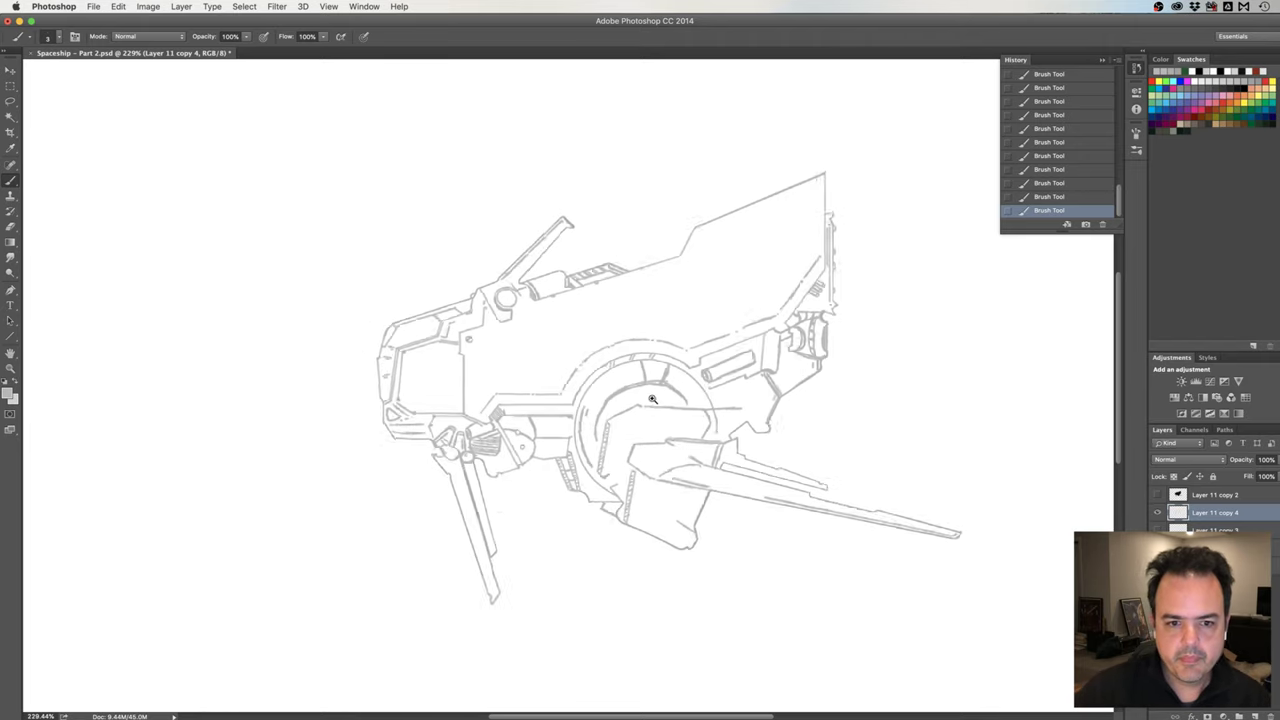
{"action": "left_click_drag", "start_coordinate": [651, 406], "coordinate": [686, 394]}
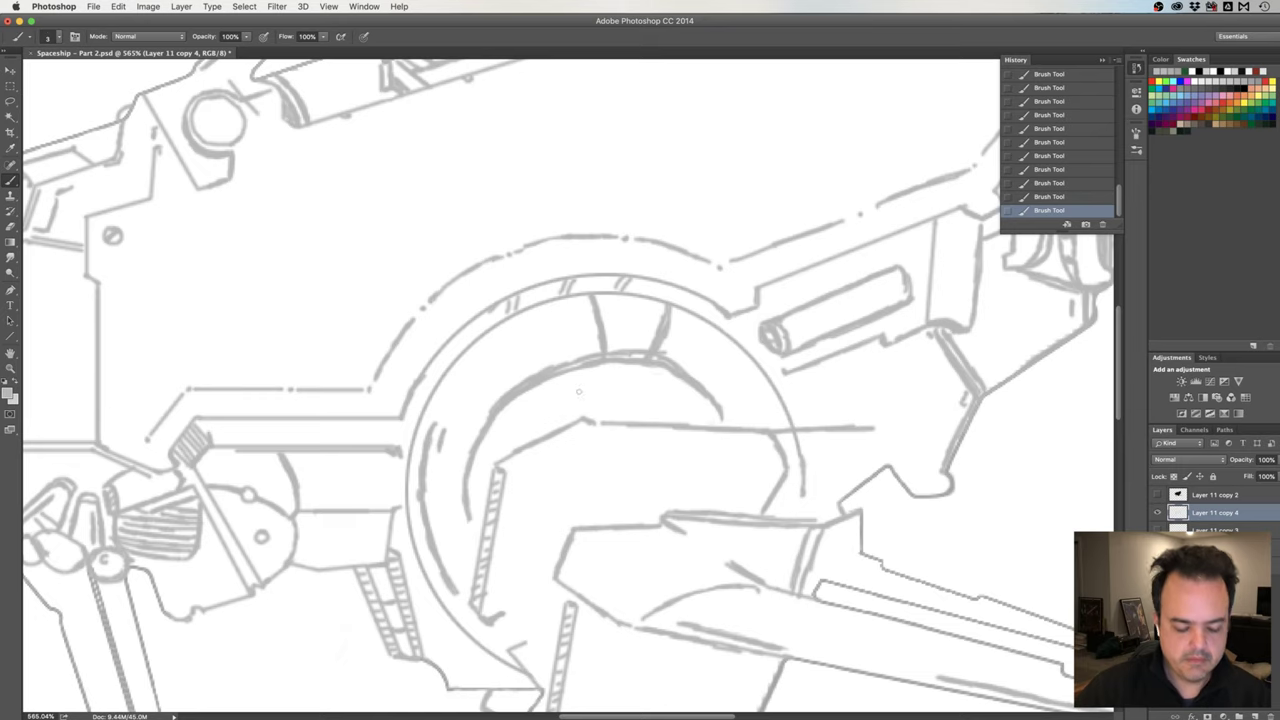
{"action": "key", "text": "e"}
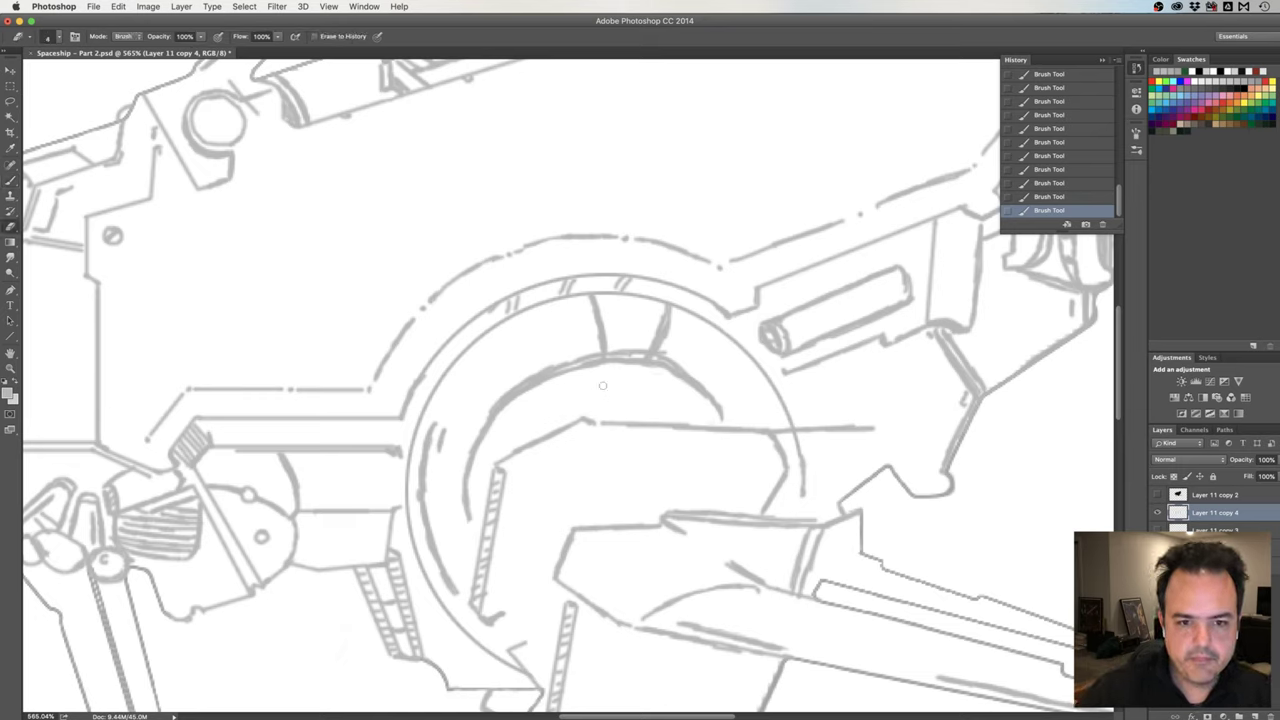
{"action": "mouse_move", "coordinate": [577, 375]}
{"action": "left_mouse_down"}
{"action": "mouse_move", "coordinate": [532, 390]}
{"action": "mouse_move", "coordinate": [652, 363]}
{"action": "left_mouse_up"}
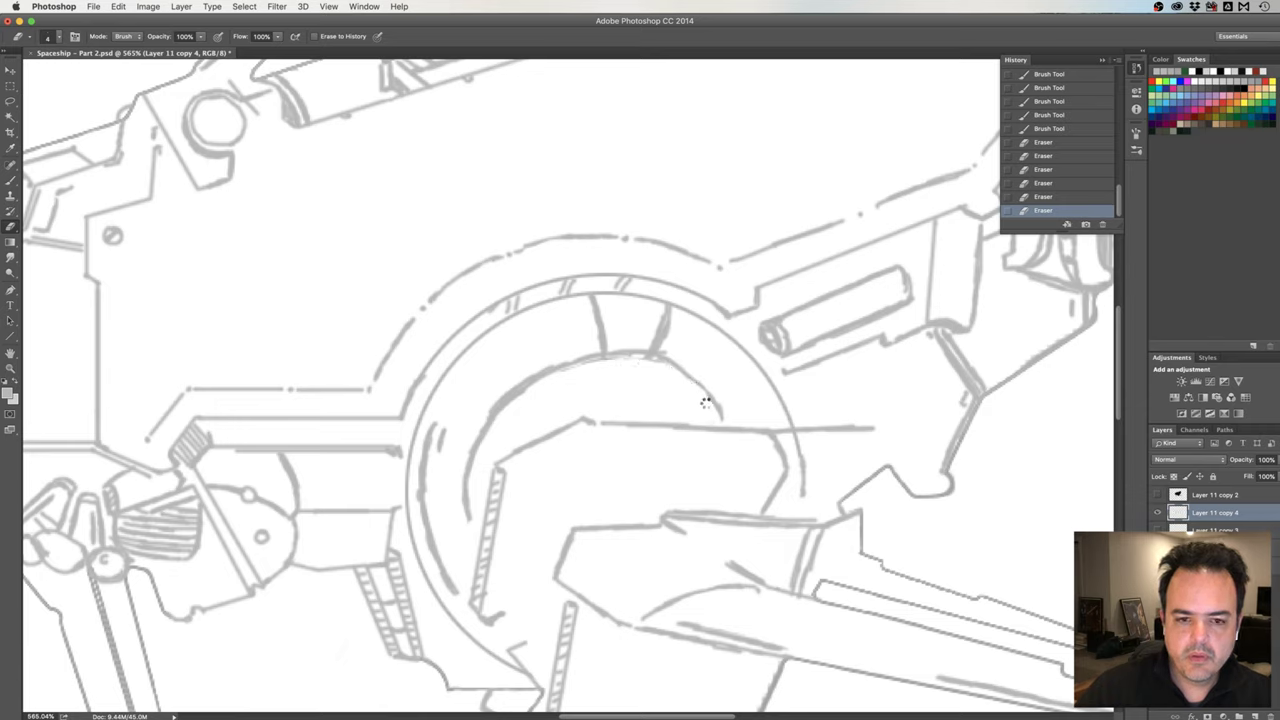
{"action": "left_click_drag", "start_coordinate": [705, 402], "coordinate": [670, 387]}
Redraw the inner arc cleanly in two sweeping strokes.
{"action": "key", "text": "b"}
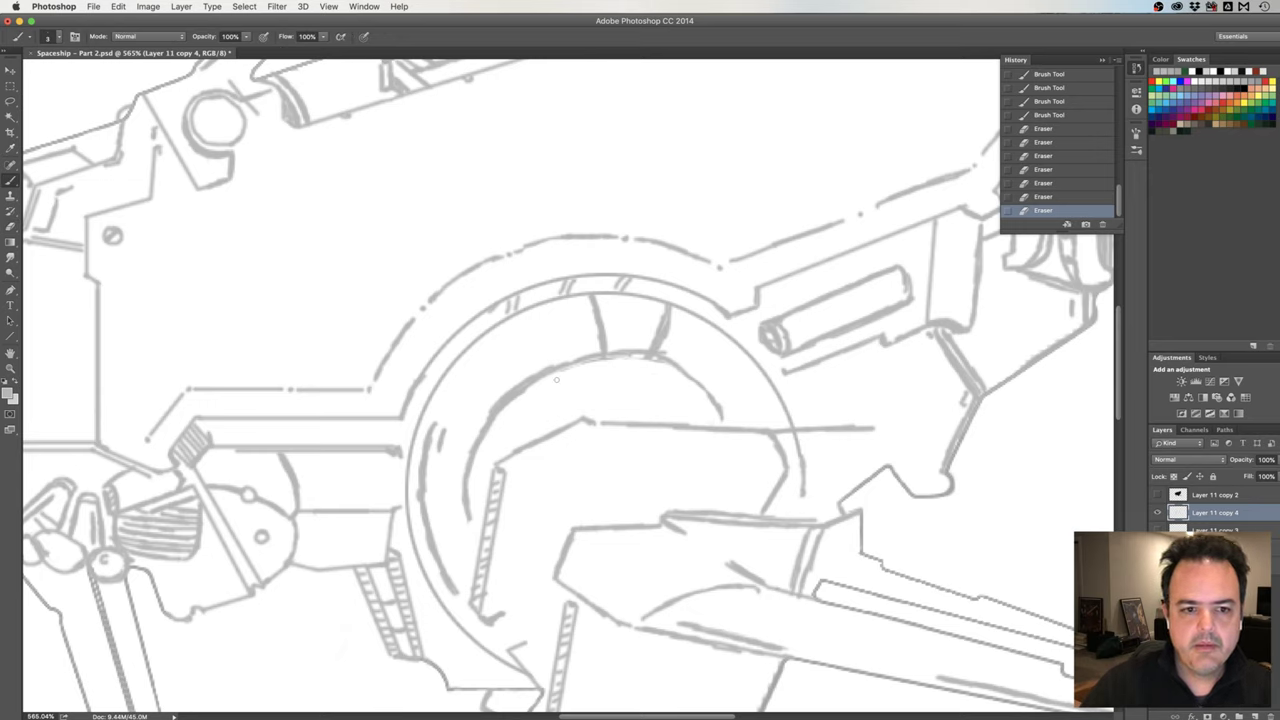
{"action": "left_click_drag", "start_coordinate": [550, 371], "coordinate": [598, 360]}
{"action": "mouse_move", "coordinate": [576, 366]}
{"action": "left_mouse_down"}
{"action": "mouse_move", "coordinate": [678, 358]}
{"action": "mouse_move", "coordinate": [712, 402]}
{"action": "left_mouse_up"}
{"action": "left_click_drag", "start_coordinate": [664, 360], "coordinate": [682, 368]}
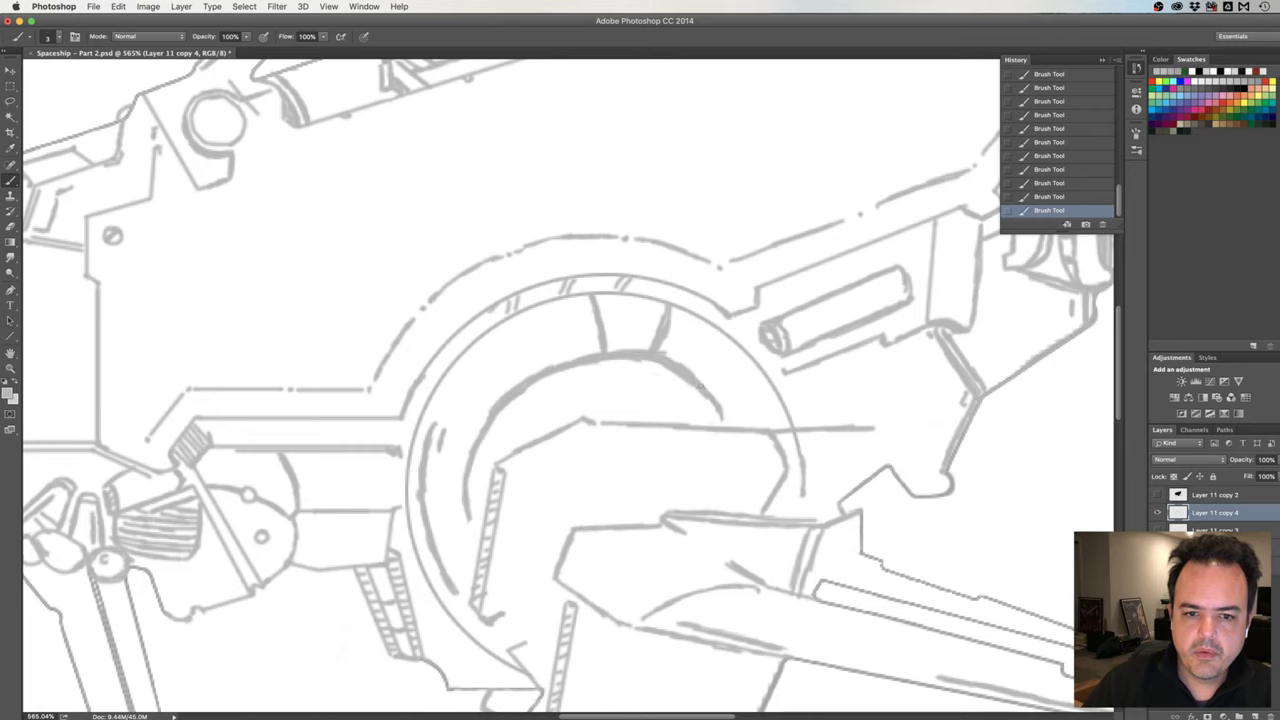
Mirror the canvas, erase stray marks around the inner arc, and zoom out to the whole ship.
{"action": "key", "text": "ctrl+shift+h"}
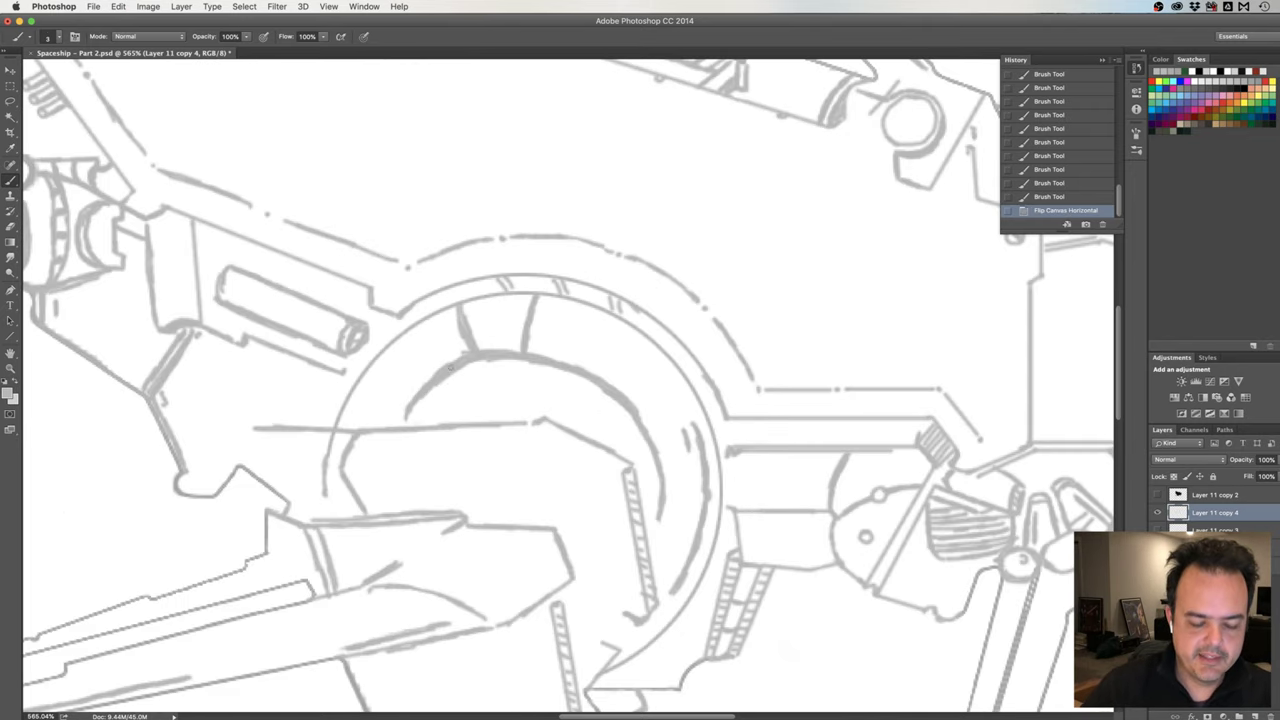
{"action": "key", "text": "e"}
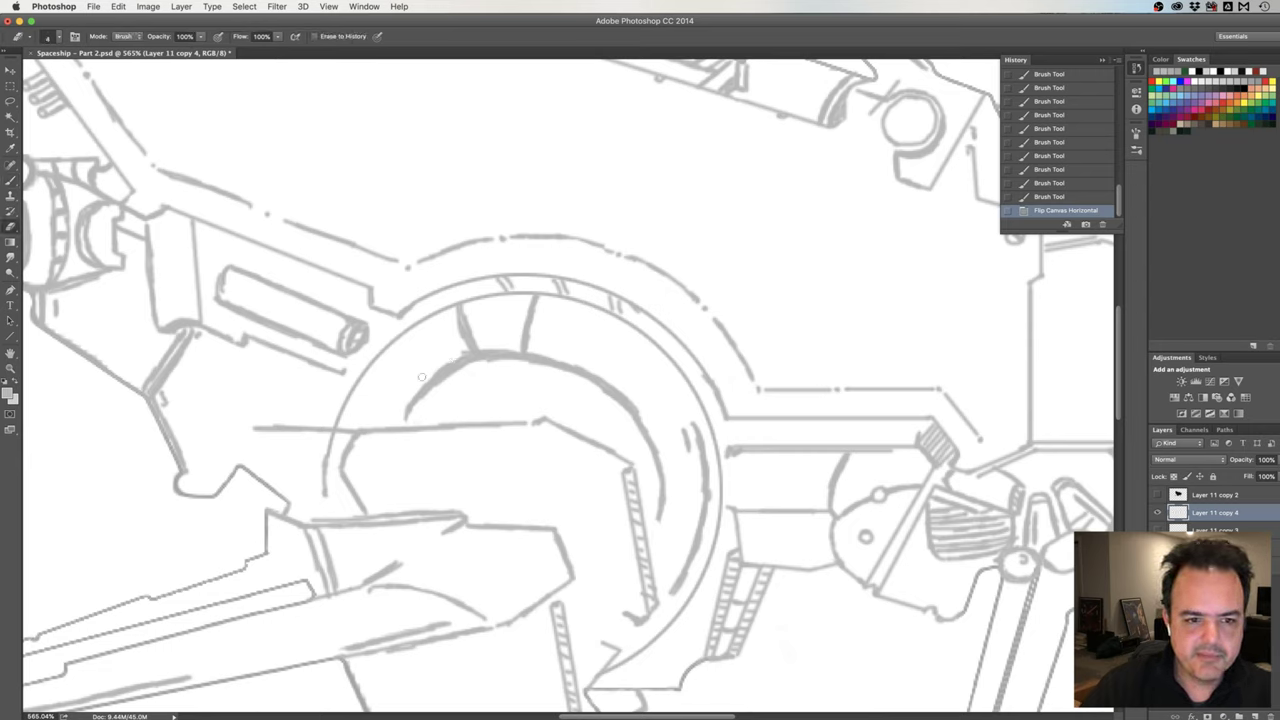
{"action": "left_click_drag", "start_coordinate": [421, 377], "coordinate": [456, 354]}
{"action": "mouse_move", "coordinate": [418, 385]}
{"action": "left_mouse_down"}
{"action": "mouse_move", "coordinate": [451, 359]}
{"action": "mouse_move", "coordinate": [502, 349]}
{"action": "left_mouse_up"}
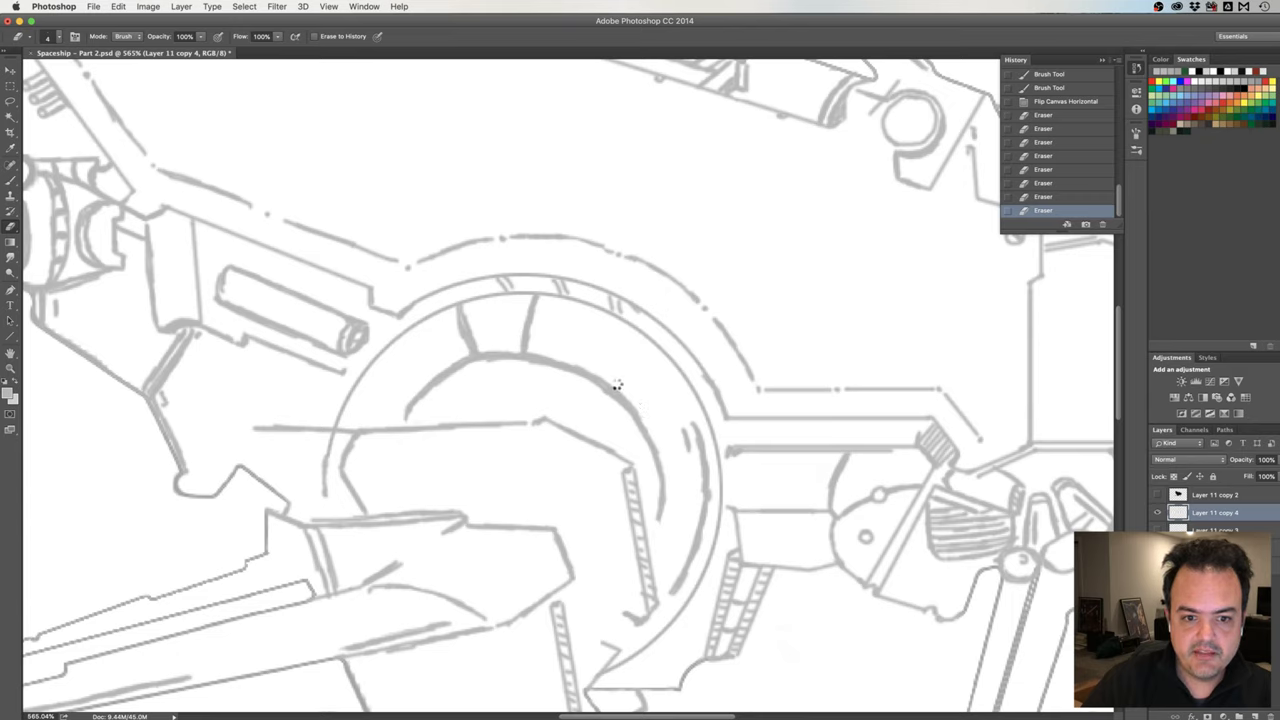
{"action": "left_click_drag", "start_coordinate": [605, 373], "coordinate": [598, 374]}
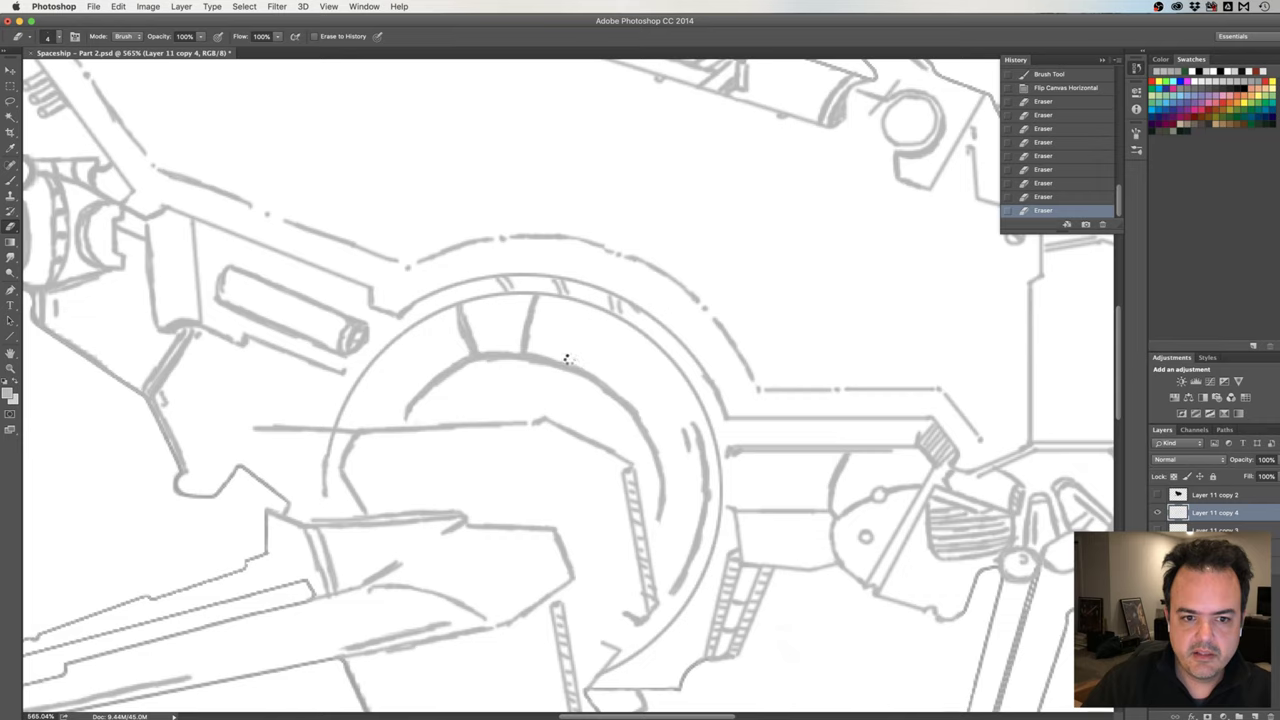
{"action": "mouse_move", "coordinate": [567, 359]}
{"action": "left_mouse_down"}
{"action": "mouse_move", "coordinate": [520, 356]}
{"action": "mouse_move", "coordinate": [575, 362]}
{"action": "left_mouse_up"}
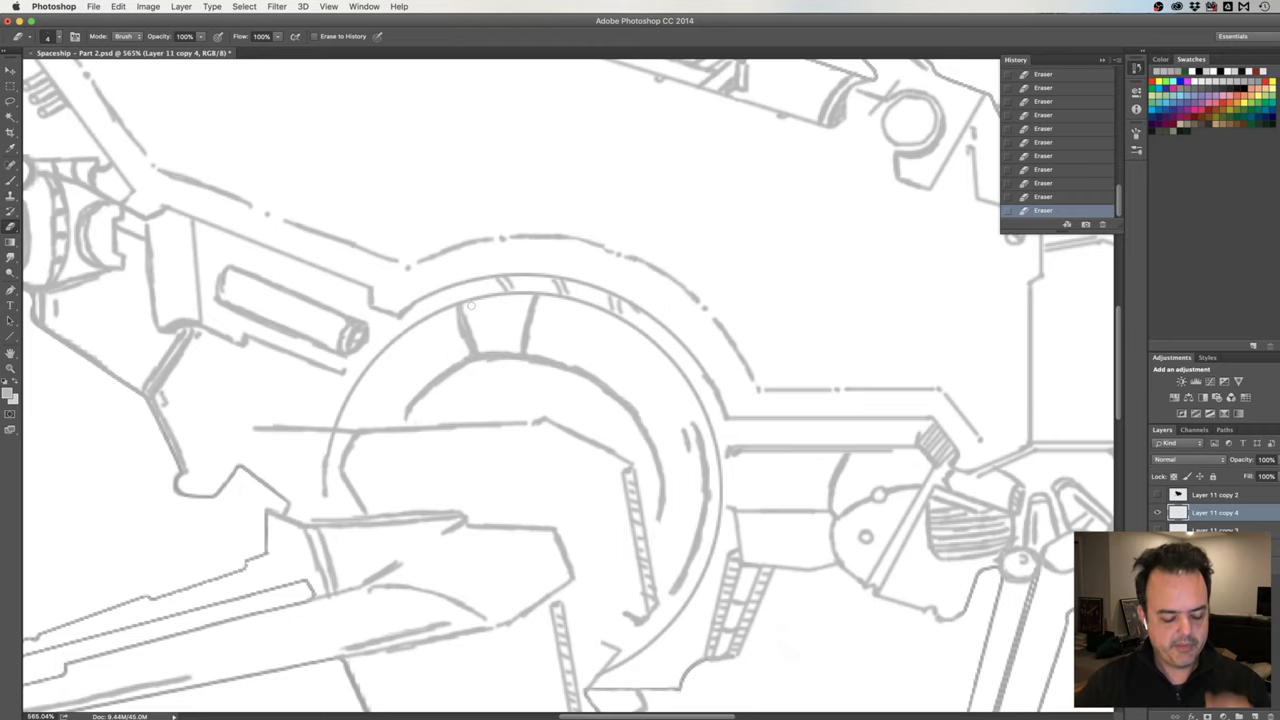
{"action": "key", "text": "super+0"}
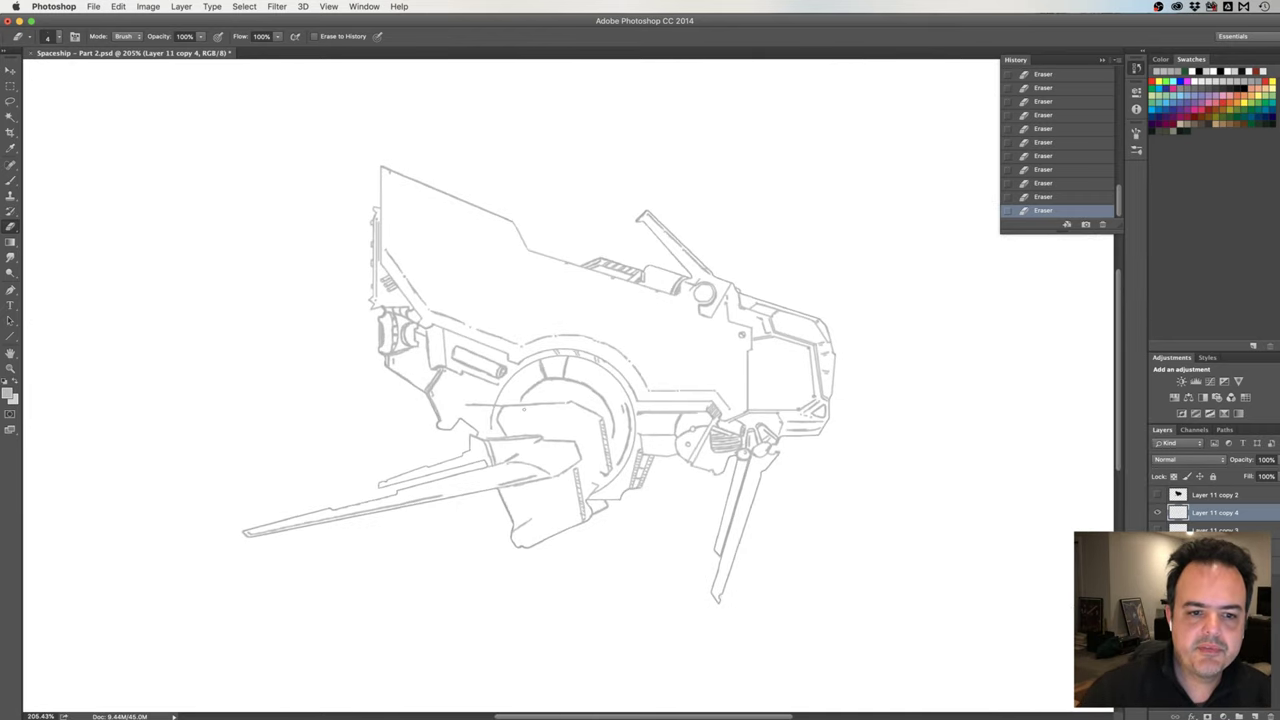
{"action": "left_click", "coordinate": [548, 396], "text": "super"}
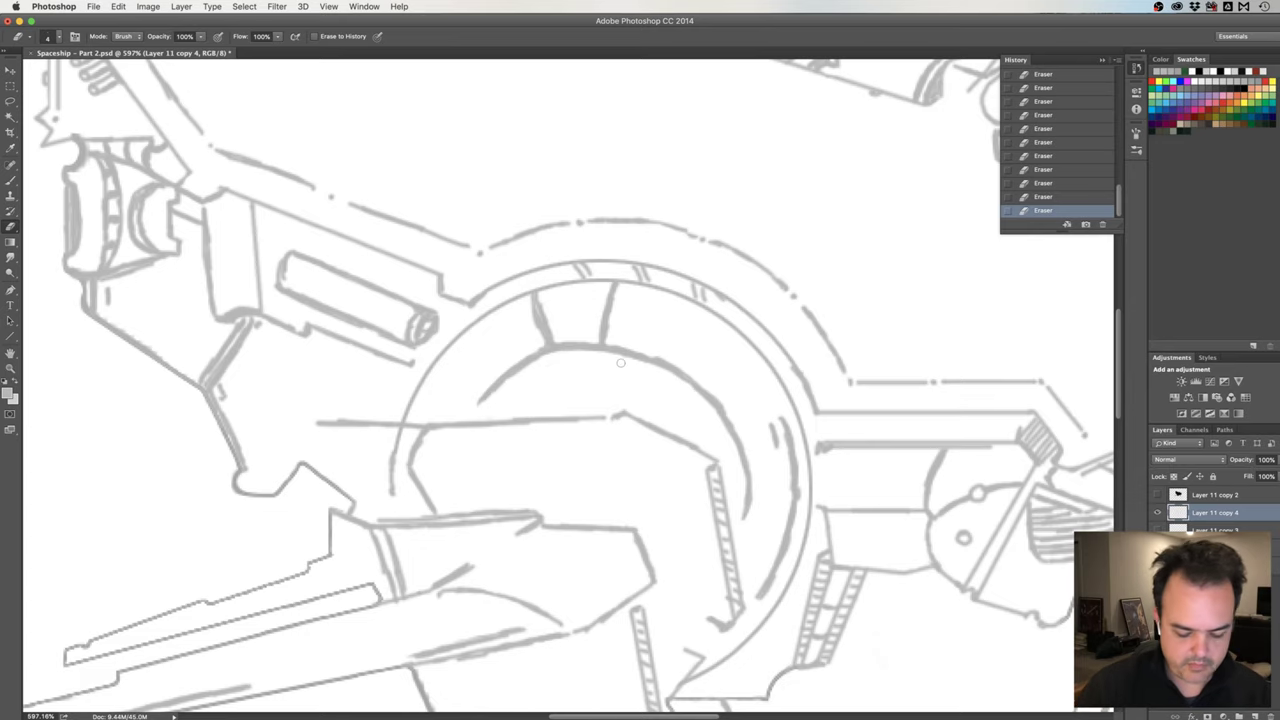
{"action": "key", "text": "h"}
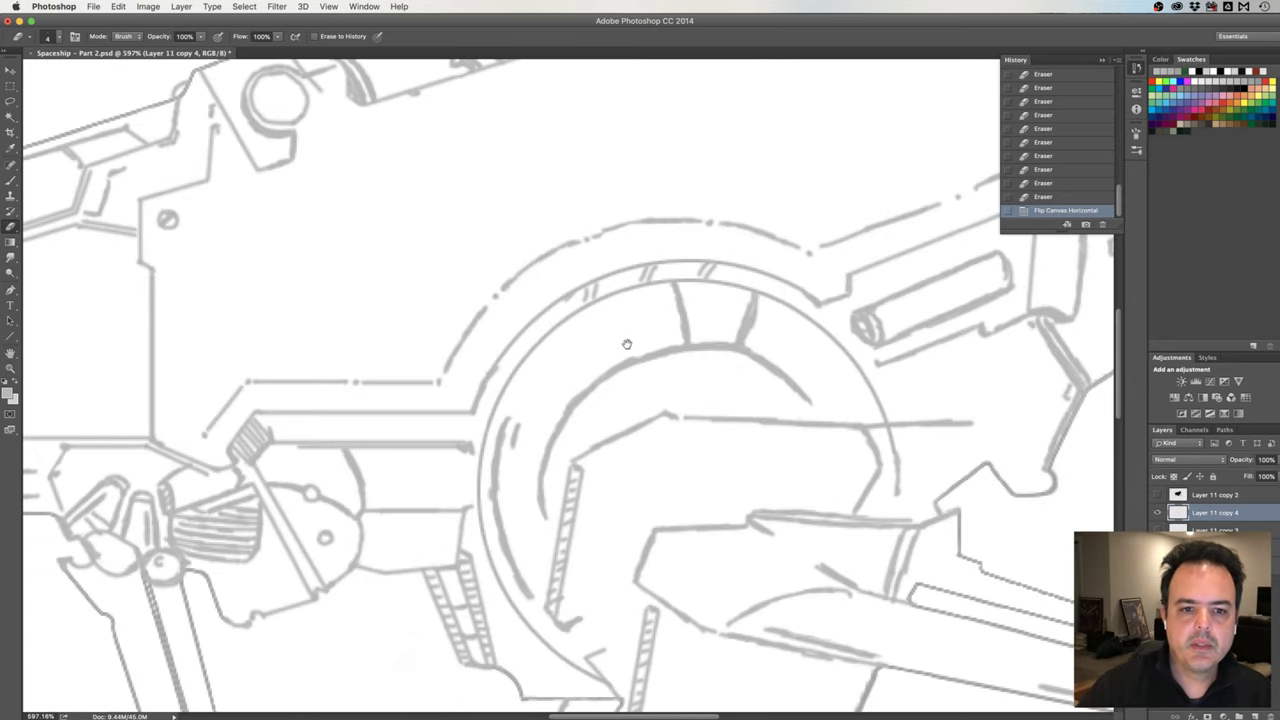
{"action": "mouse_move", "coordinate": [628, 344]}
{"action": "left_mouse_down"}
{"action": "mouse_move", "coordinate": [507, 337]}
{"action": "mouse_move", "coordinate": [492, 350]}
{"action": "left_mouse_up"}
{"action": "scroll", "coordinate": [550, 362], "scroll_direction": "down", "scroll_amount": 3}
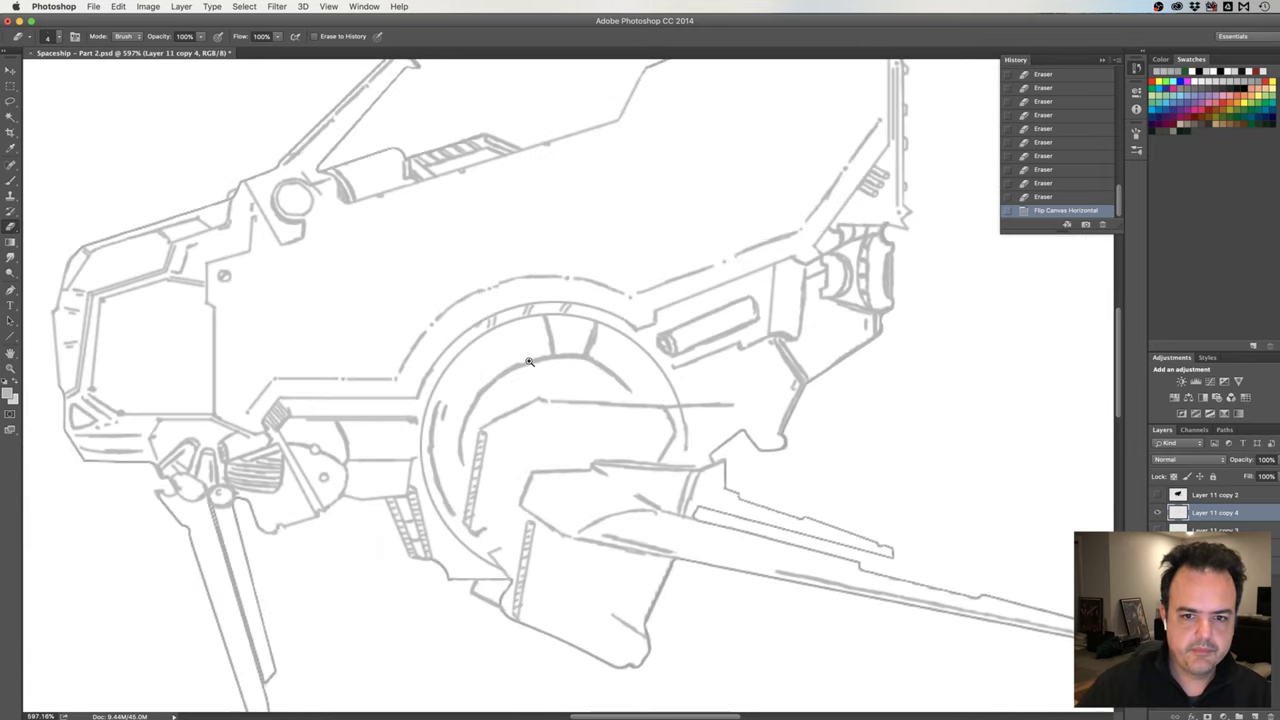
{"action": "scroll", "coordinate": [550, 362], "scroll_direction": "down", "scroll_amount": 2}
{"action": "scroll", "coordinate": [573, 362], "scroll_direction": "down", "scroll_amount": 2}
{"action": "scroll", "coordinate": [565, 345], "scroll_direction": "down", "scroll_amount": 3}
{"action": "scroll", "coordinate": [557, 330], "scroll_direction": "up", "scroll_amount": 3}
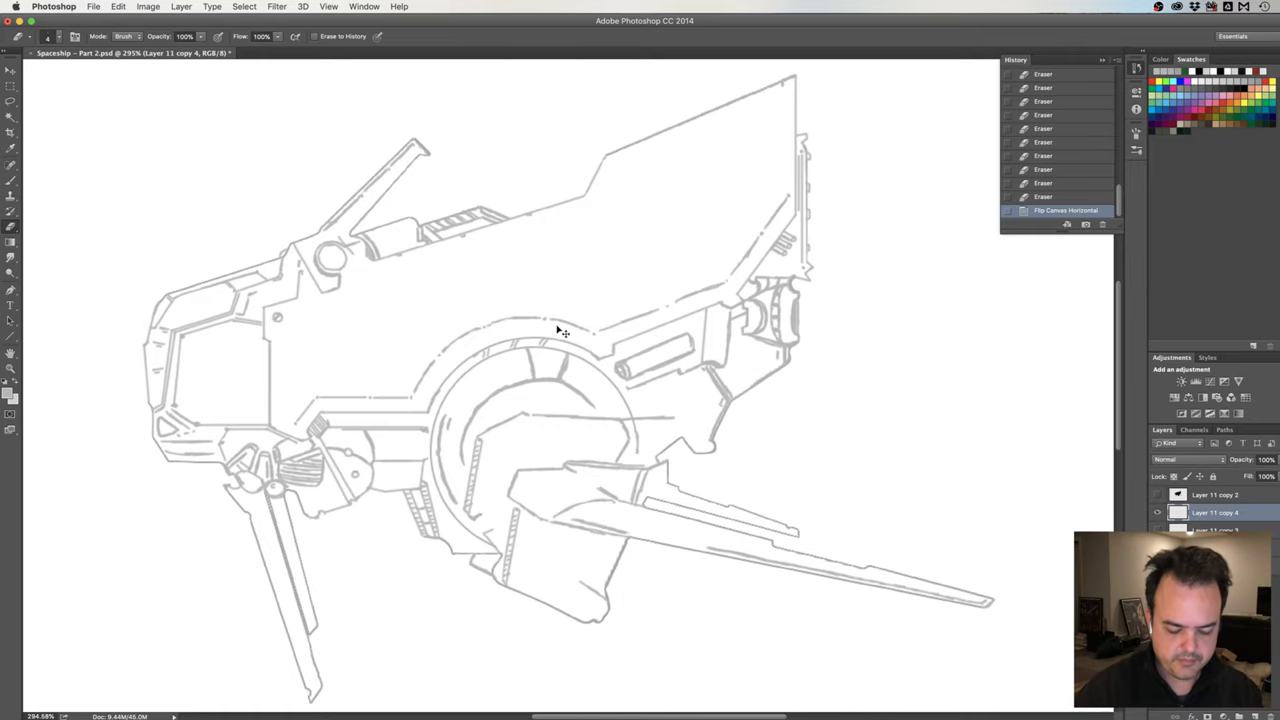
{"action": "key", "text": "h"}
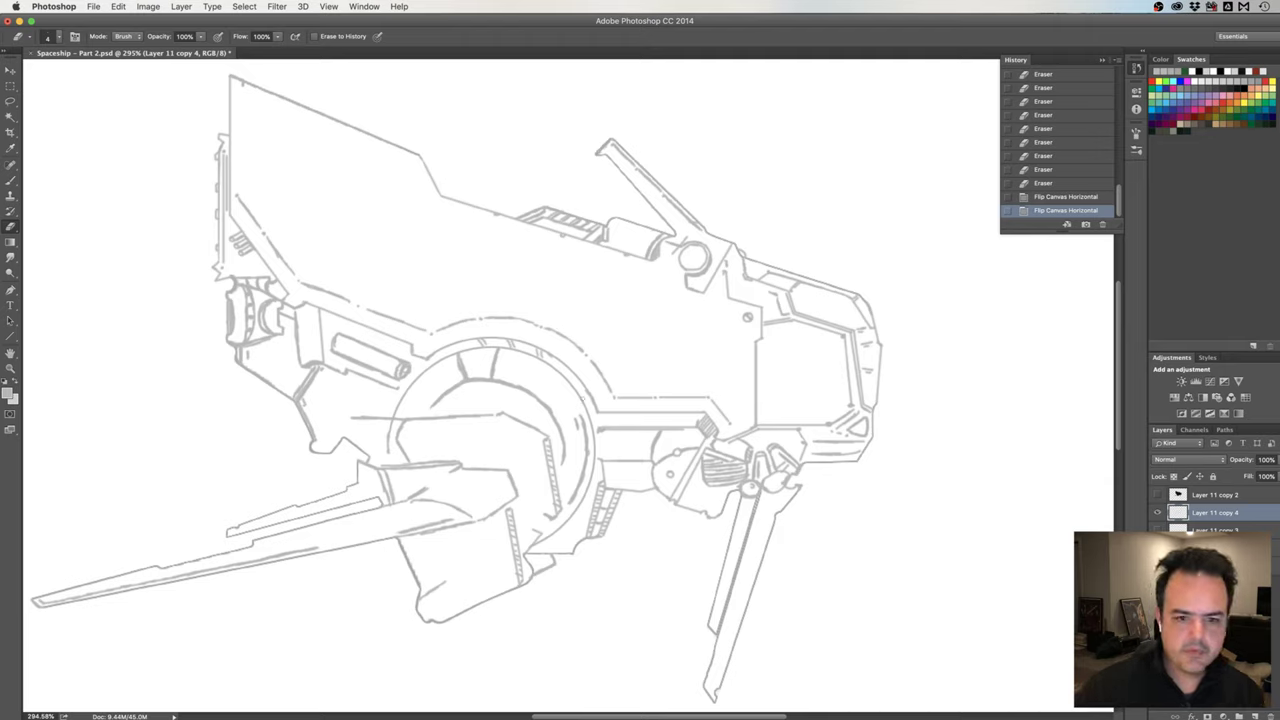
{"action": "left_click_drag", "start_coordinate": [551, 408], "coordinate": [564, 402]}
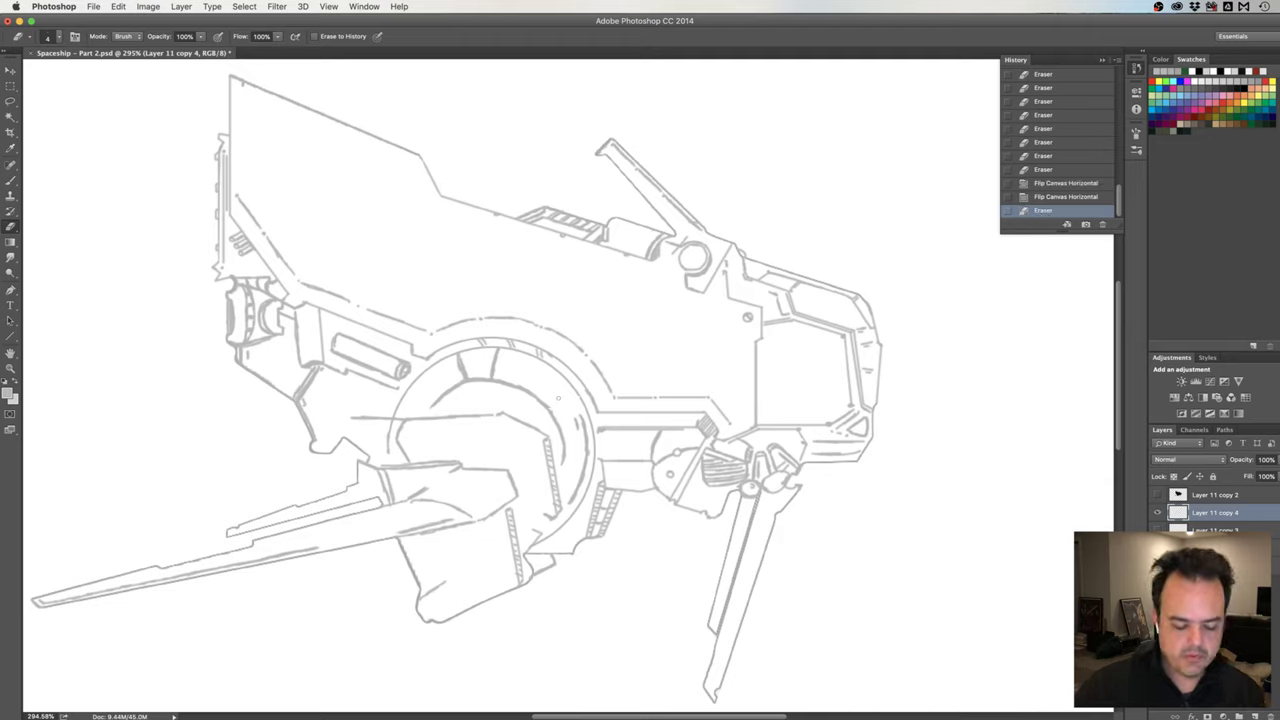
Add small detail strokes inside the engine ring, comparing them against earlier History states.
{"action": "key", "text": "ctrl+z"}
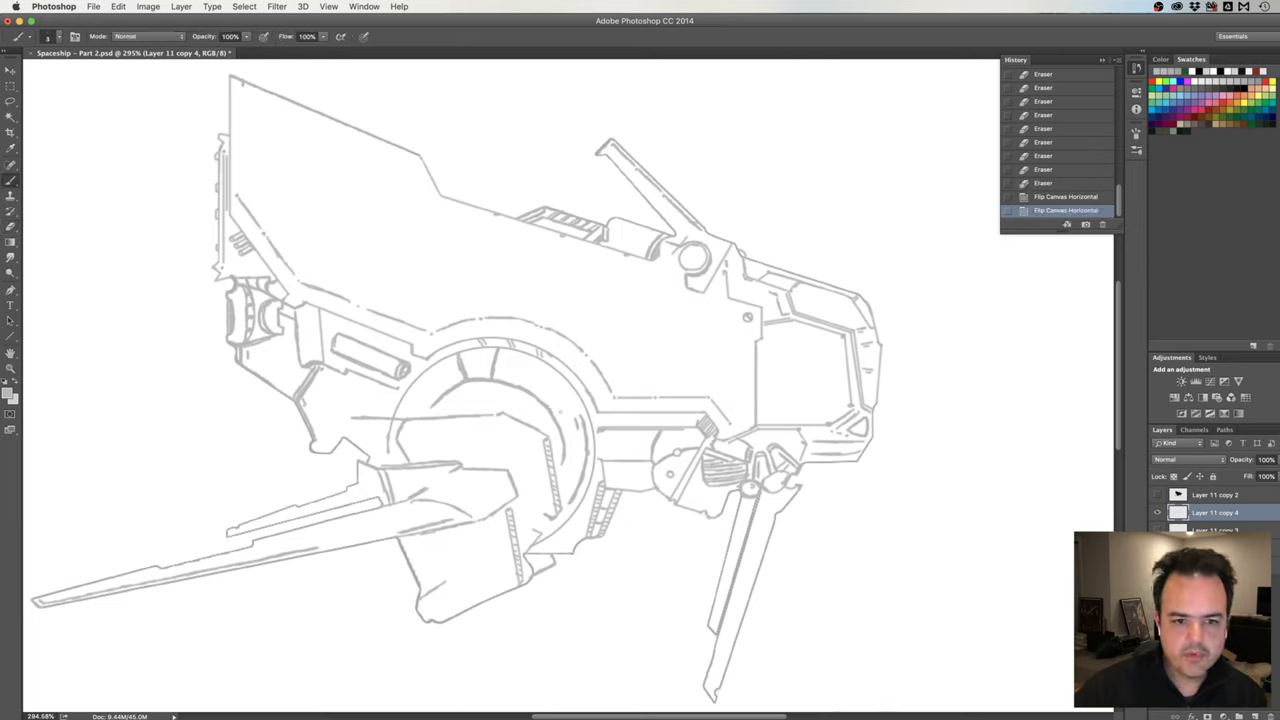
{"action": "left_click_drag", "start_coordinate": [552, 392], "coordinate": [568, 410]}
{"action": "left_click_drag", "start_coordinate": [552, 392], "coordinate": [568, 410]}
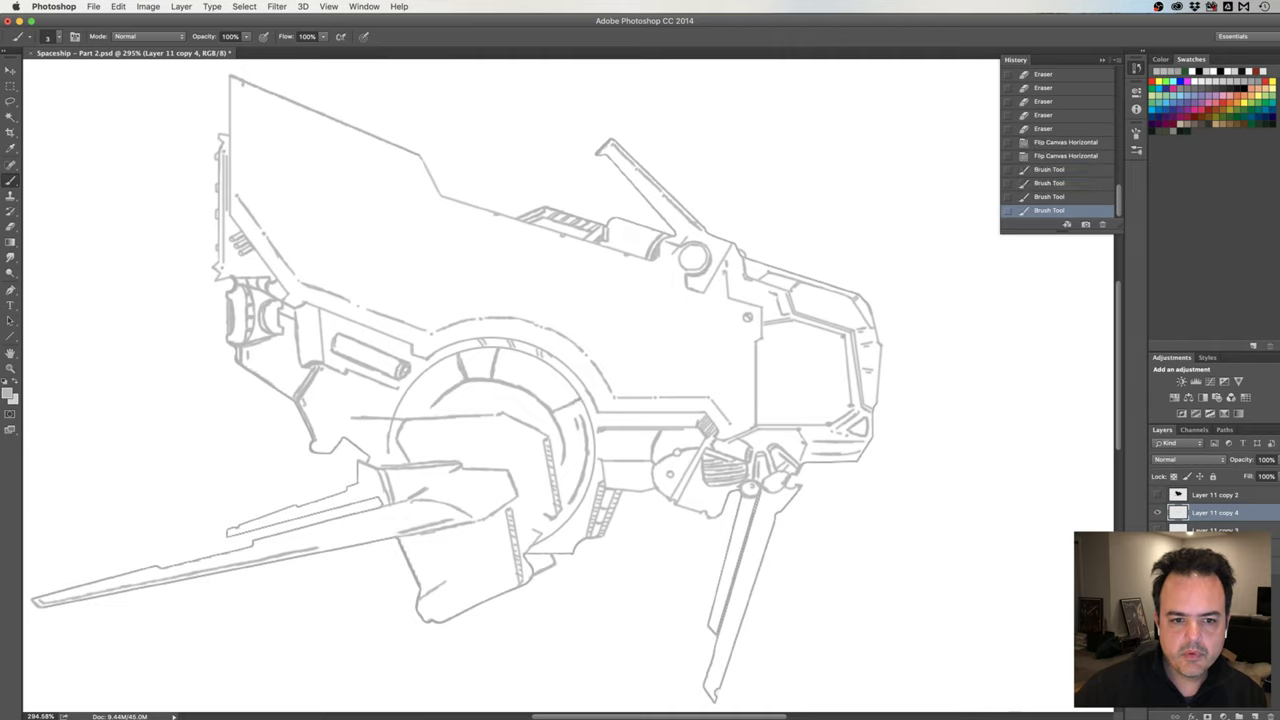
{"action": "left_click", "coordinate": [1058, 187]}
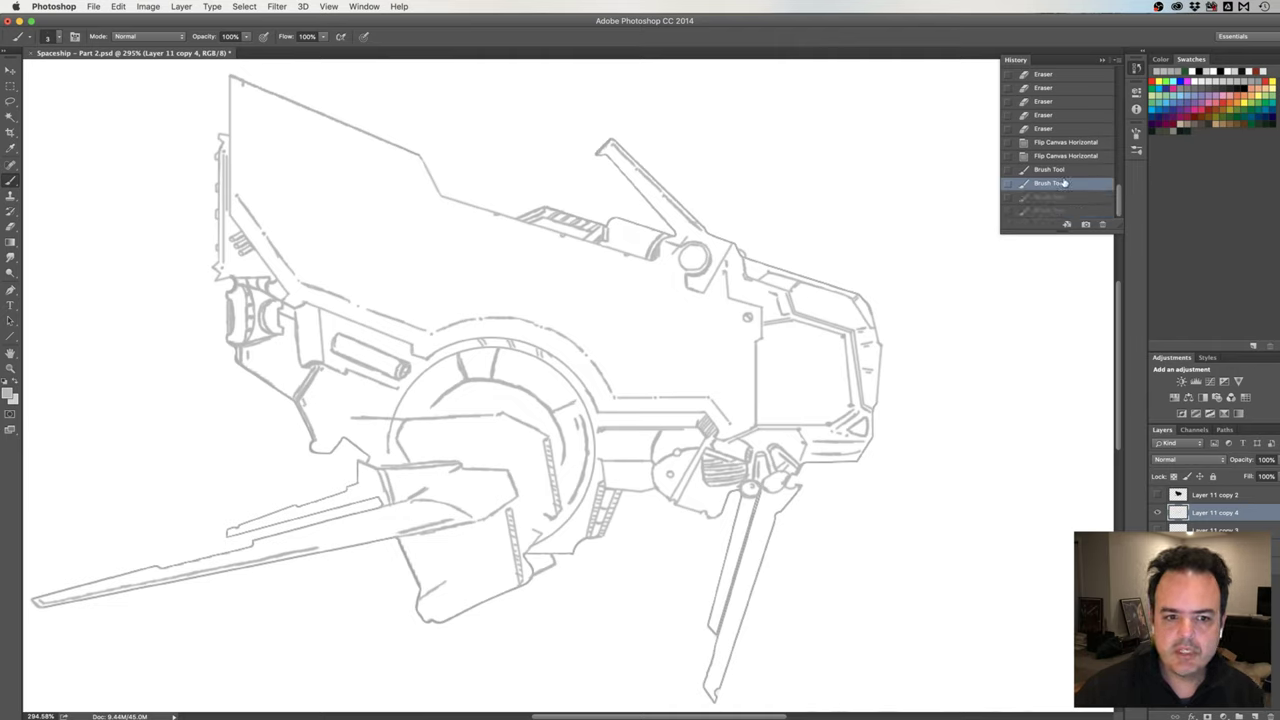
{"action": "left_click", "coordinate": [1065, 170]}
{"action": "left_click", "coordinate": [1065, 156]}
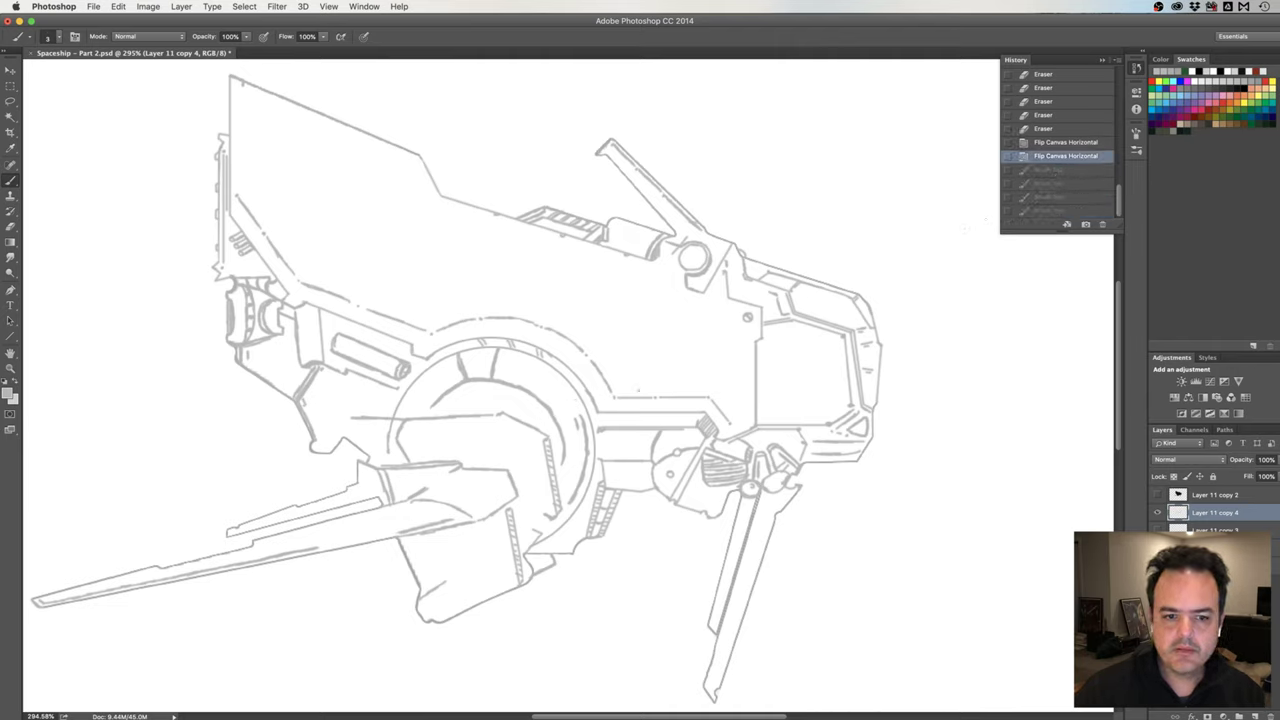
{"action": "left_click", "coordinate": [1060, 210]}
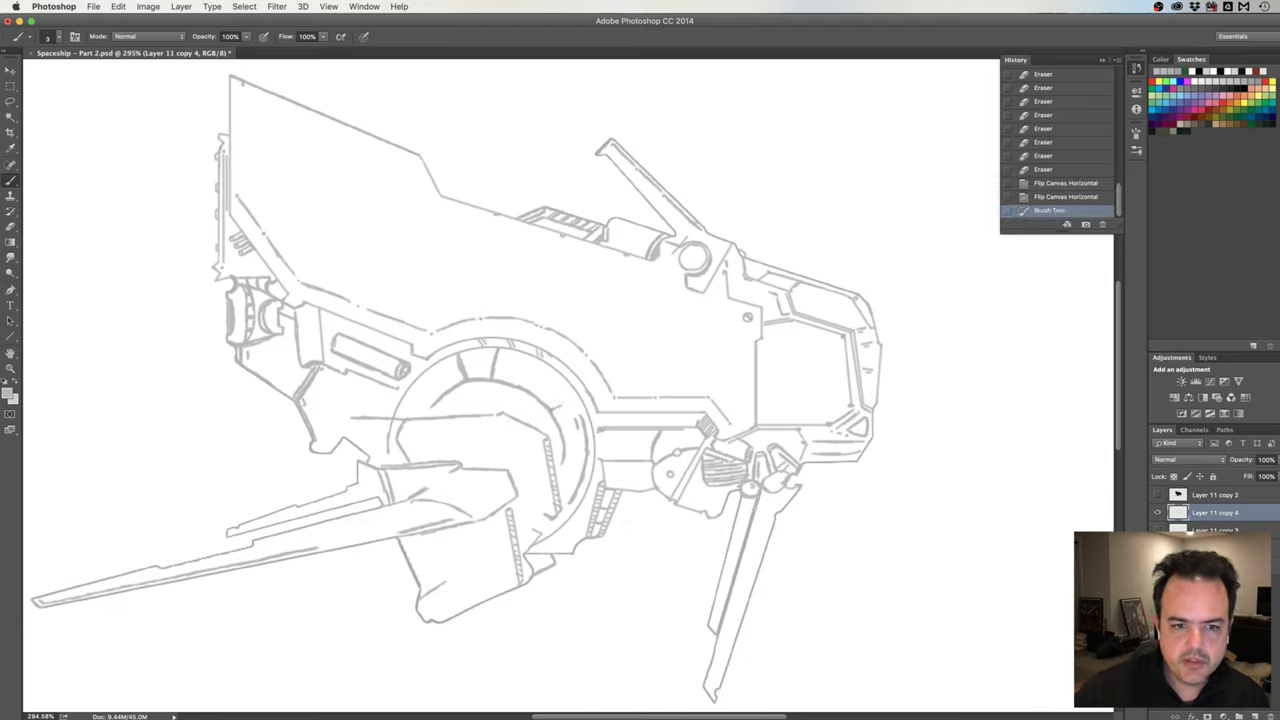
Redo the recent steps to reinstate the latest ring strokes.
{"action": "scroll", "coordinate": [1060, 150], "scroll_direction": "down", "scroll_amount": 1}
{"action": "scroll", "coordinate": [1060, 150], "scroll_direction": "down", "scroll_amount": 2}
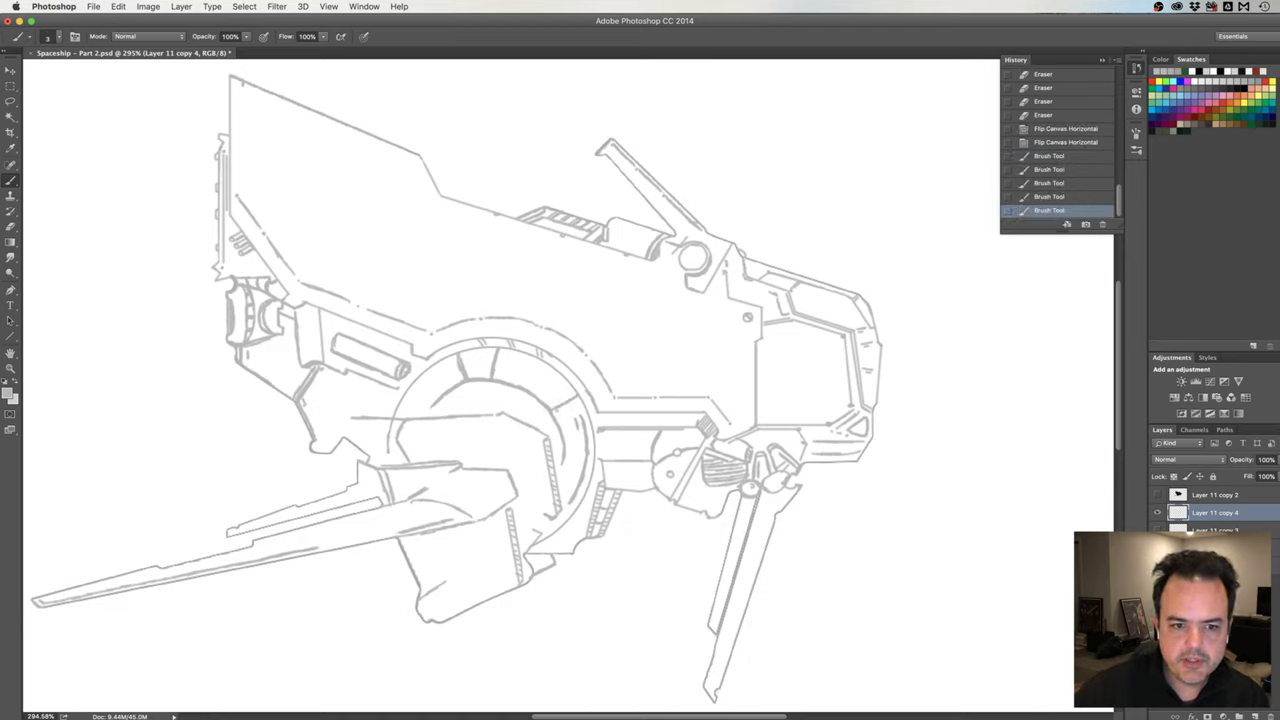
{"action": "key", "text": "ctrl+shift+z"}
{"action": "key", "text": "ctrl+shift+z"}
{"action": "key", "text": "ctrl+shift+z"}
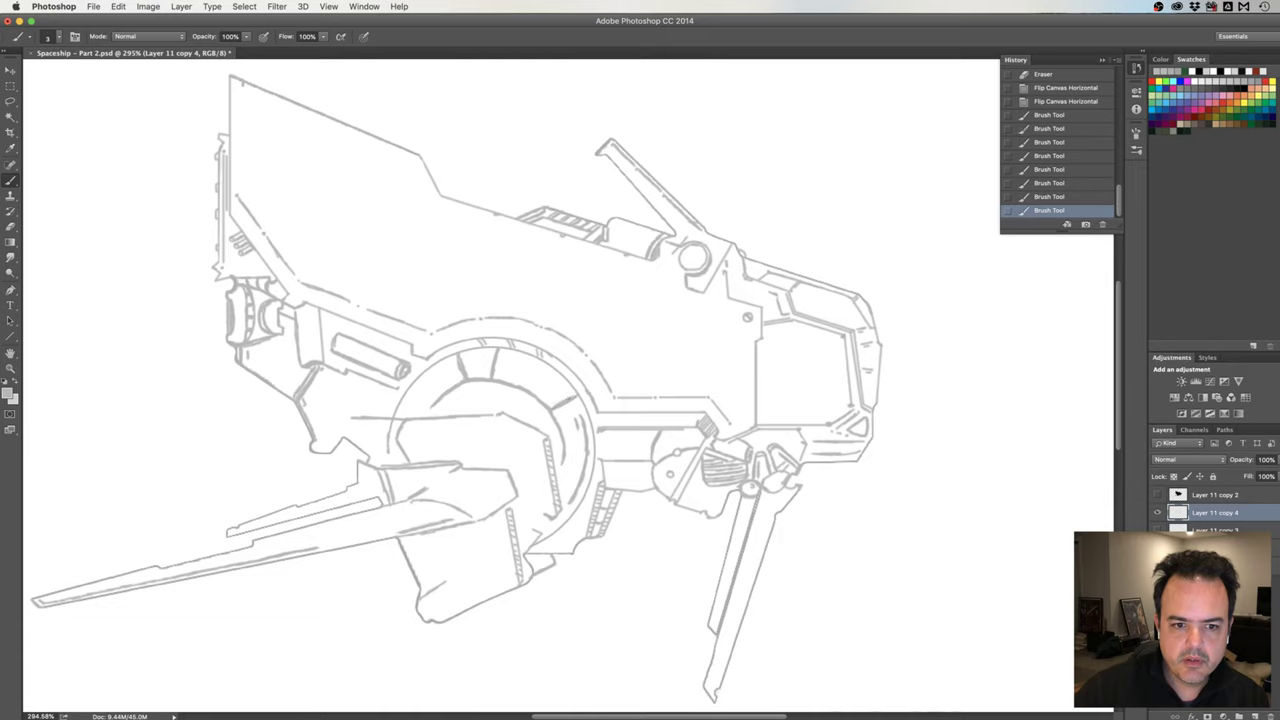
{"action": "key", "text": "ctrl+shift+z"}
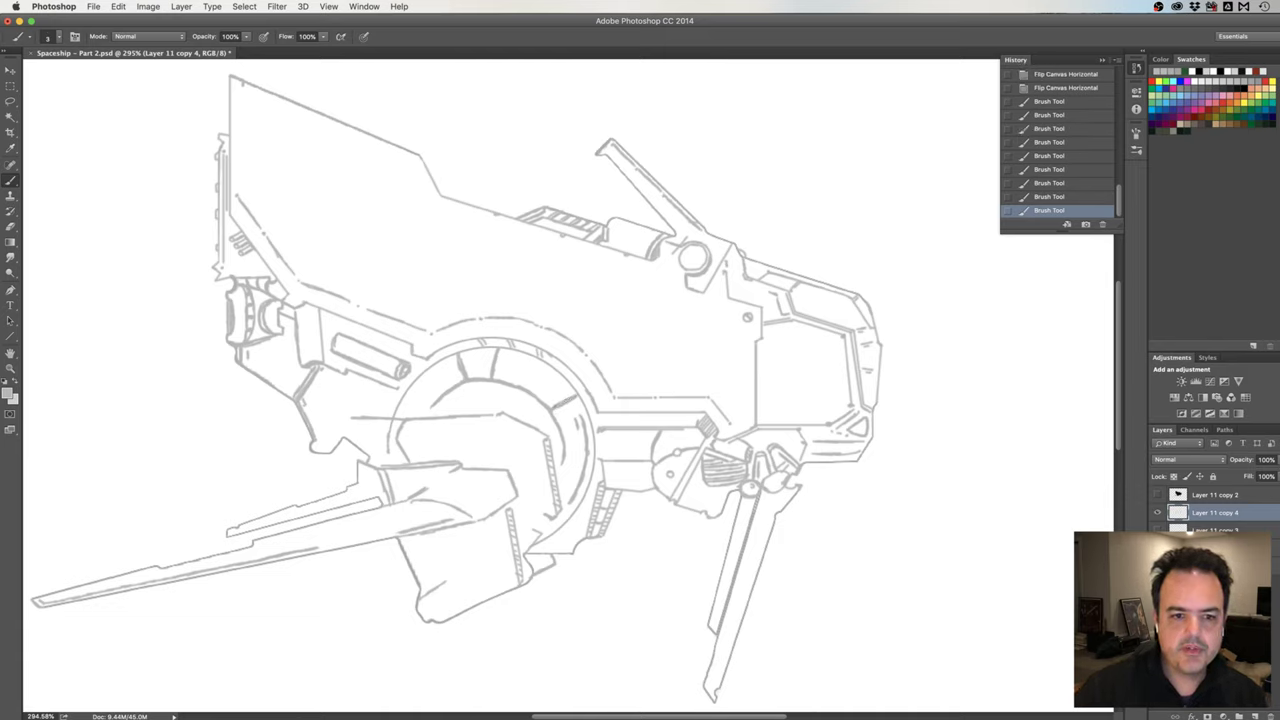
{"action": "key", "text": "ctrl+shift+z"}
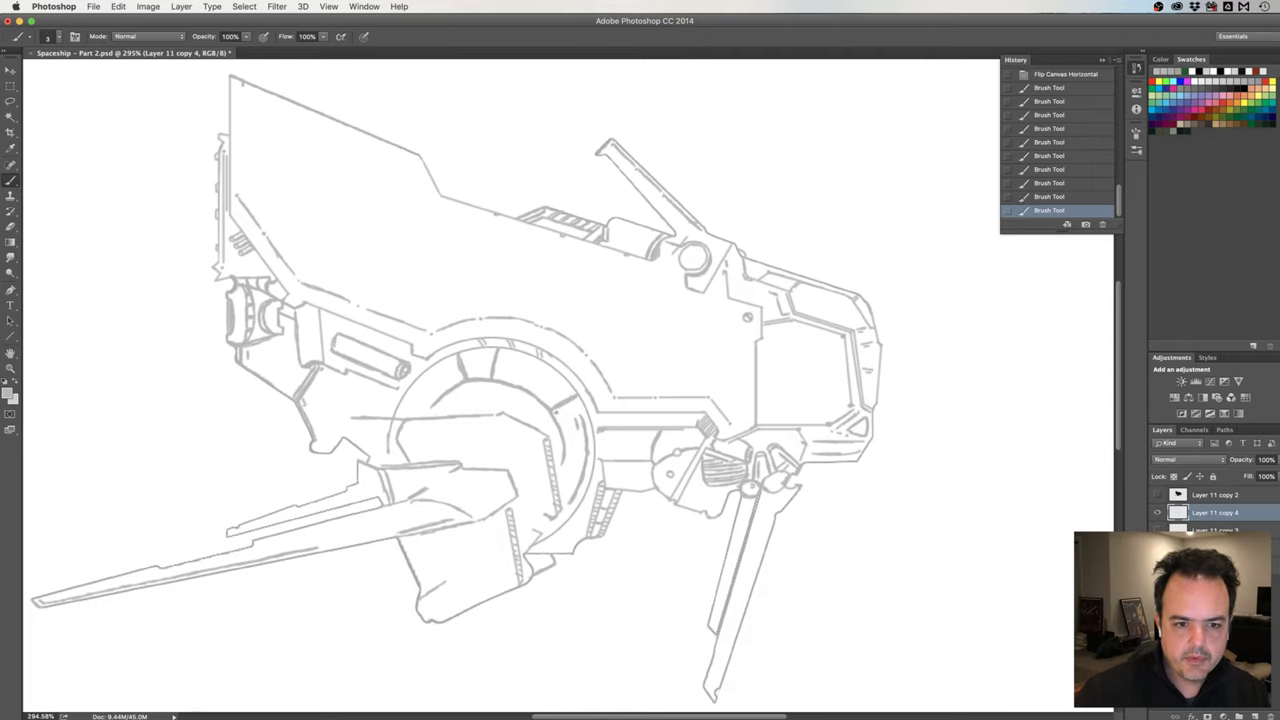
{"action": "key", "text": "ctrl+shift+z"}
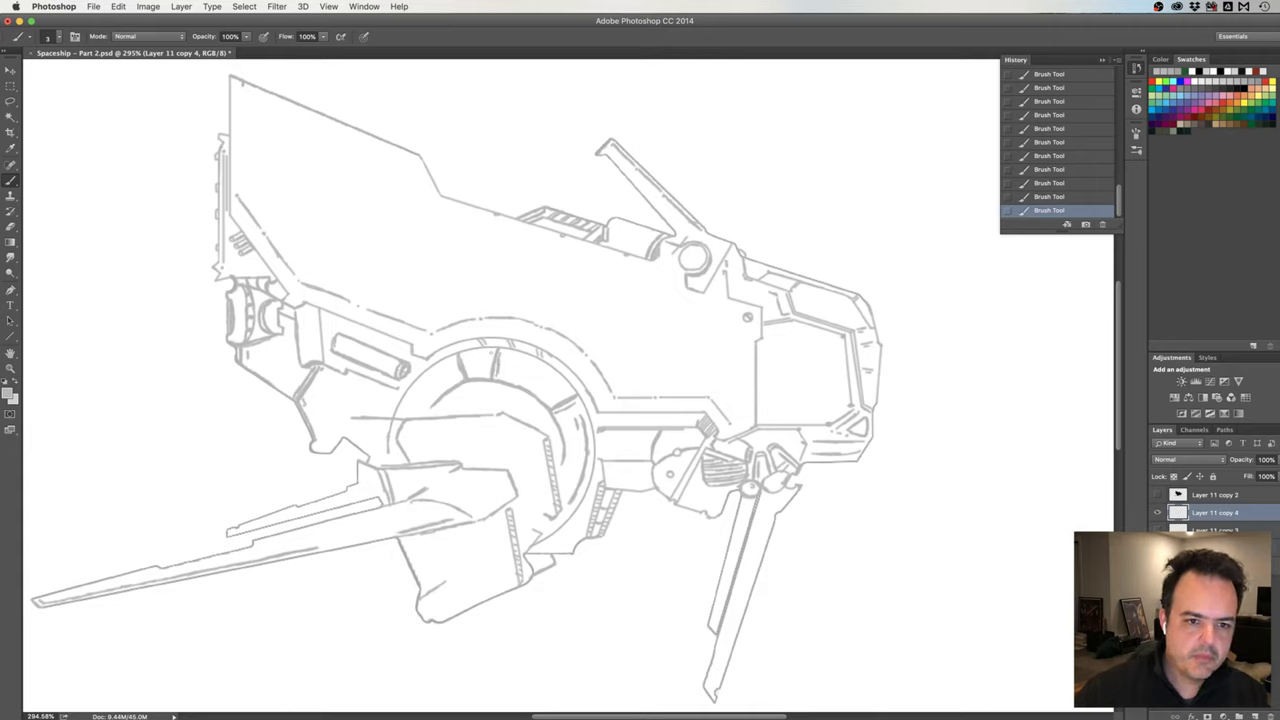
Erase small bits of the ring lines and a stray mark, then add detail lines at the ring's bottom.
{"action": "key", "text": "e"}
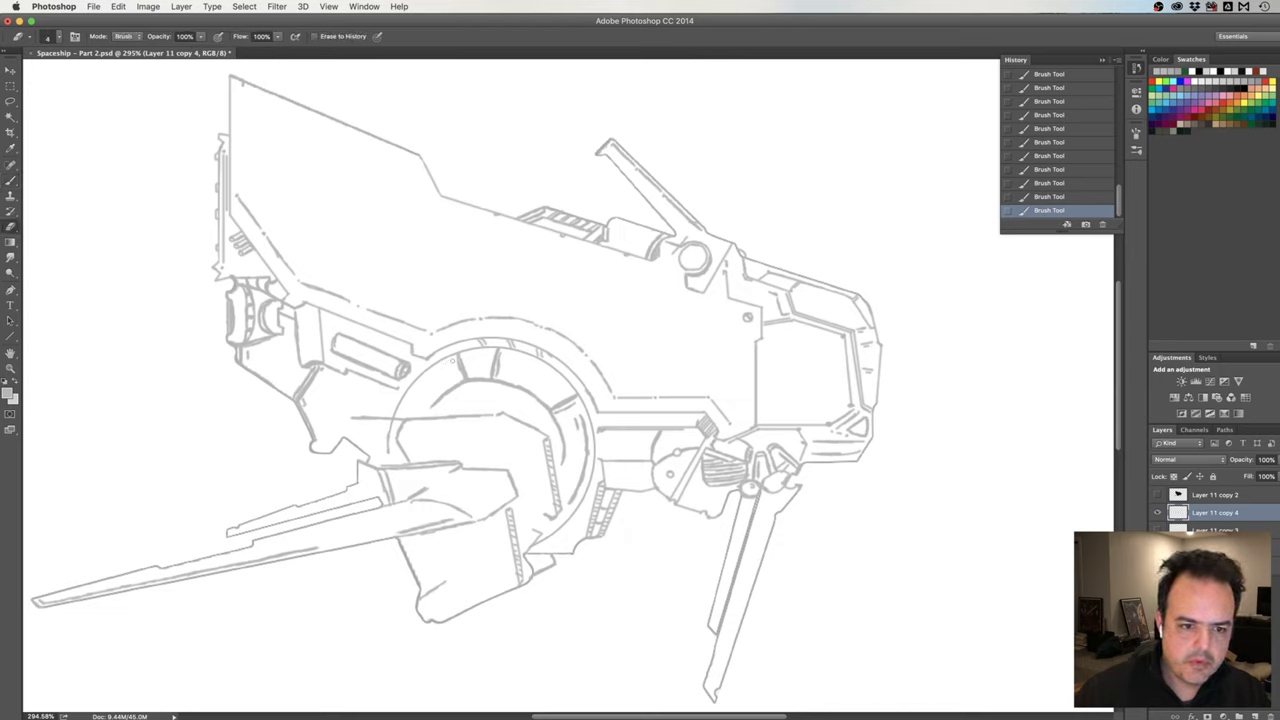
{"action": "left_click", "coordinate": [740, 520]}
{"action": "left_click", "coordinate": [740, 520]}
{"action": "left_click", "coordinate": [740, 520]}
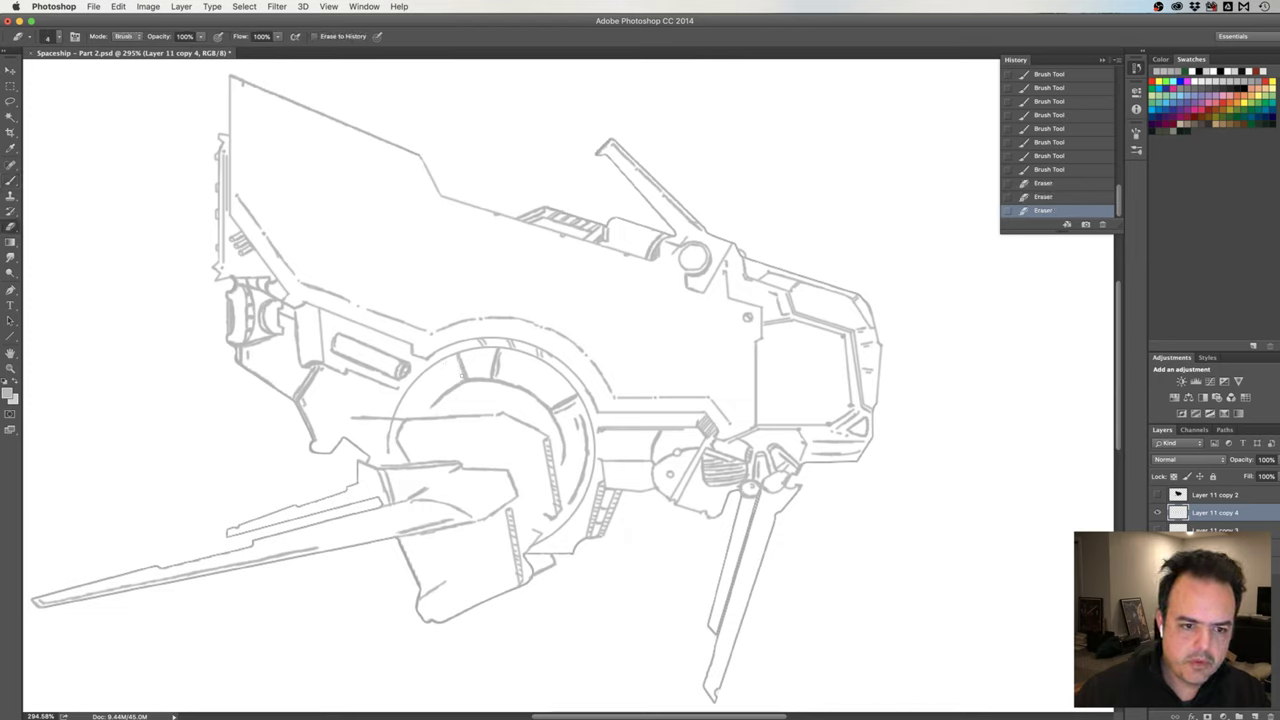
{"action": "left_click_drag", "start_coordinate": [465, 377], "coordinate": [457, 360]}
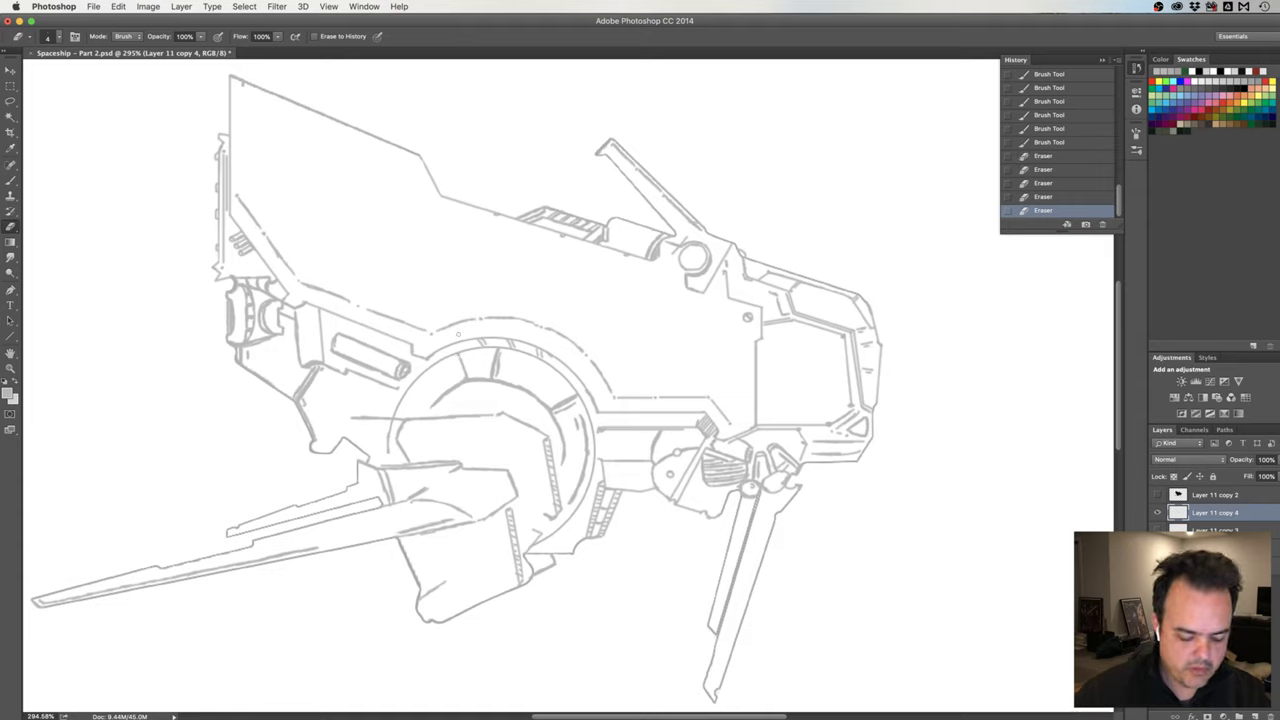
{"action": "key", "text": "b"}
{"action": "left_click_drag", "start_coordinate": [600, 548], "coordinate": [640, 550]}
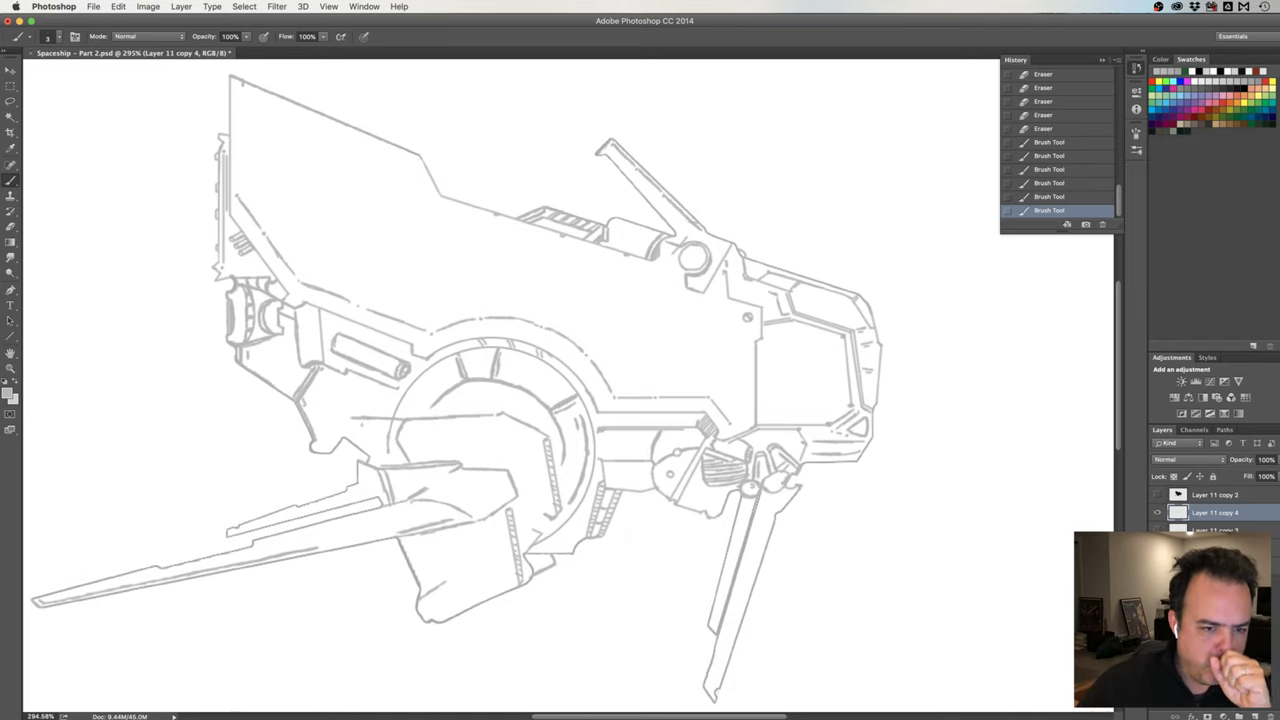
Erase stray strokes on the lower block and draw a short line there.
{"action": "key", "text": "e"}
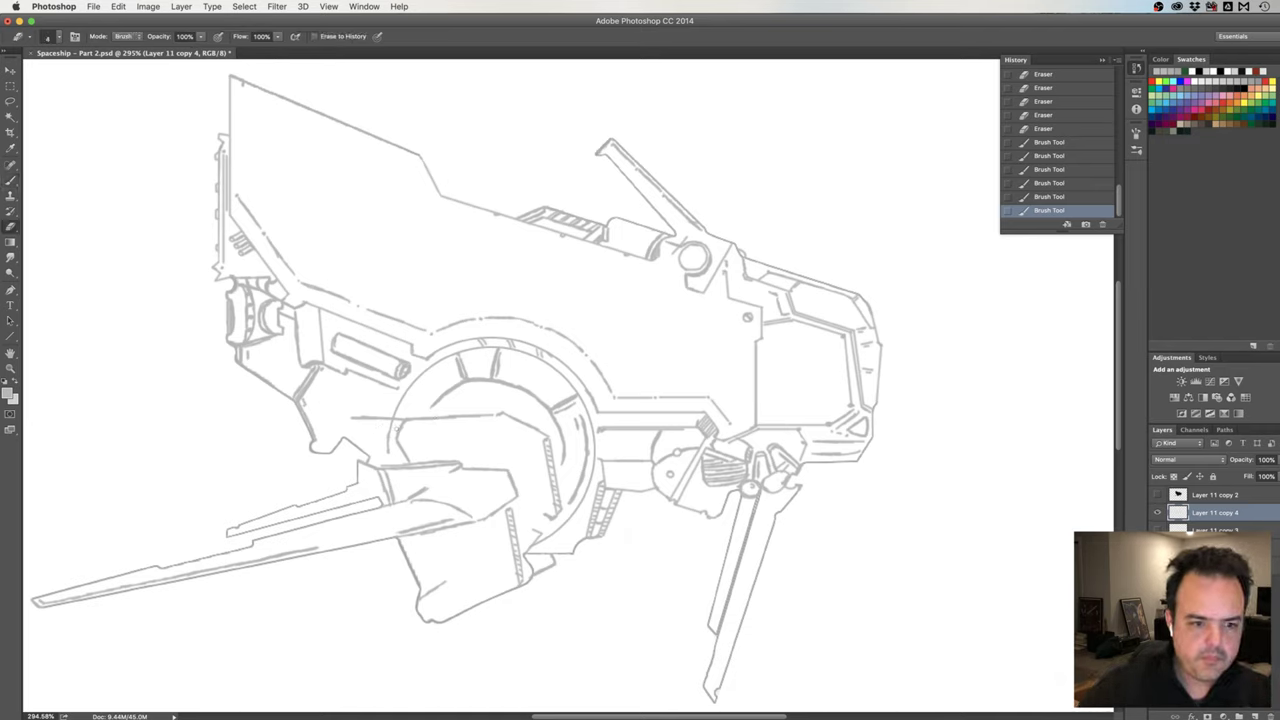
{"action": "left_click_drag", "start_coordinate": [392, 424], "coordinate": [390, 430]}
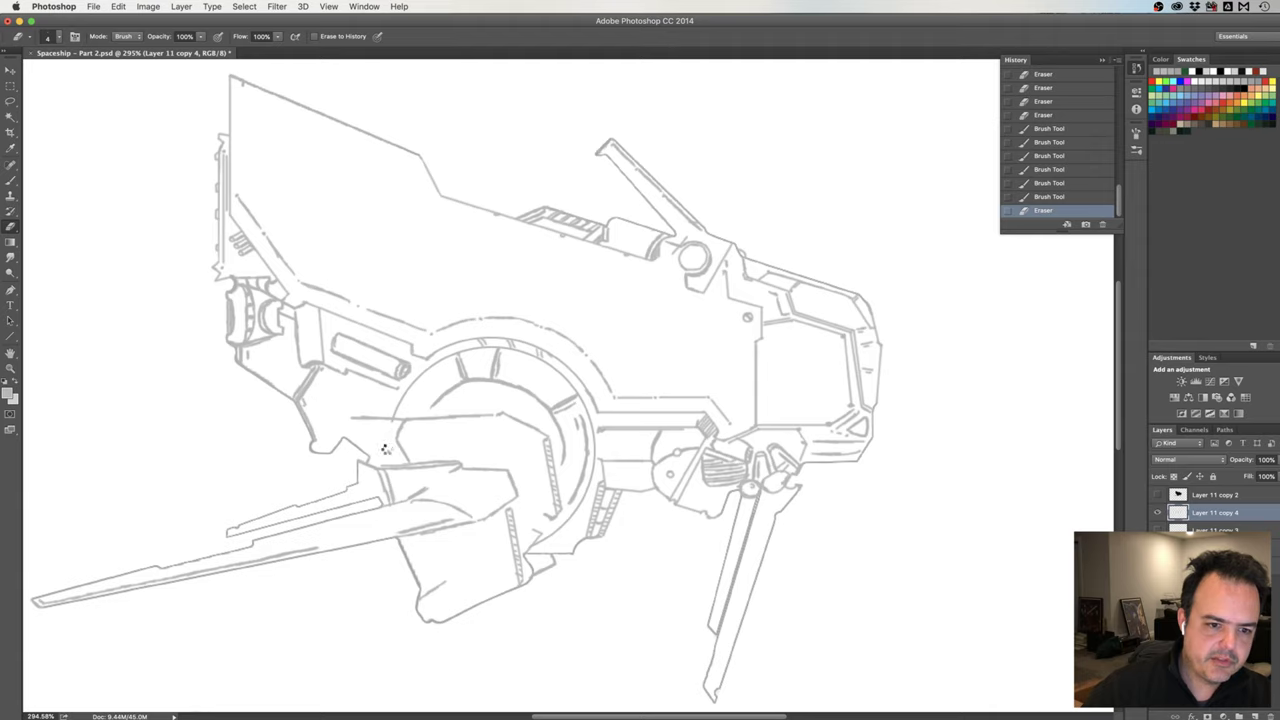
{"action": "left_click_drag", "start_coordinate": [388, 450], "coordinate": [390, 455]}
{"action": "left_click", "coordinate": [390, 422]}
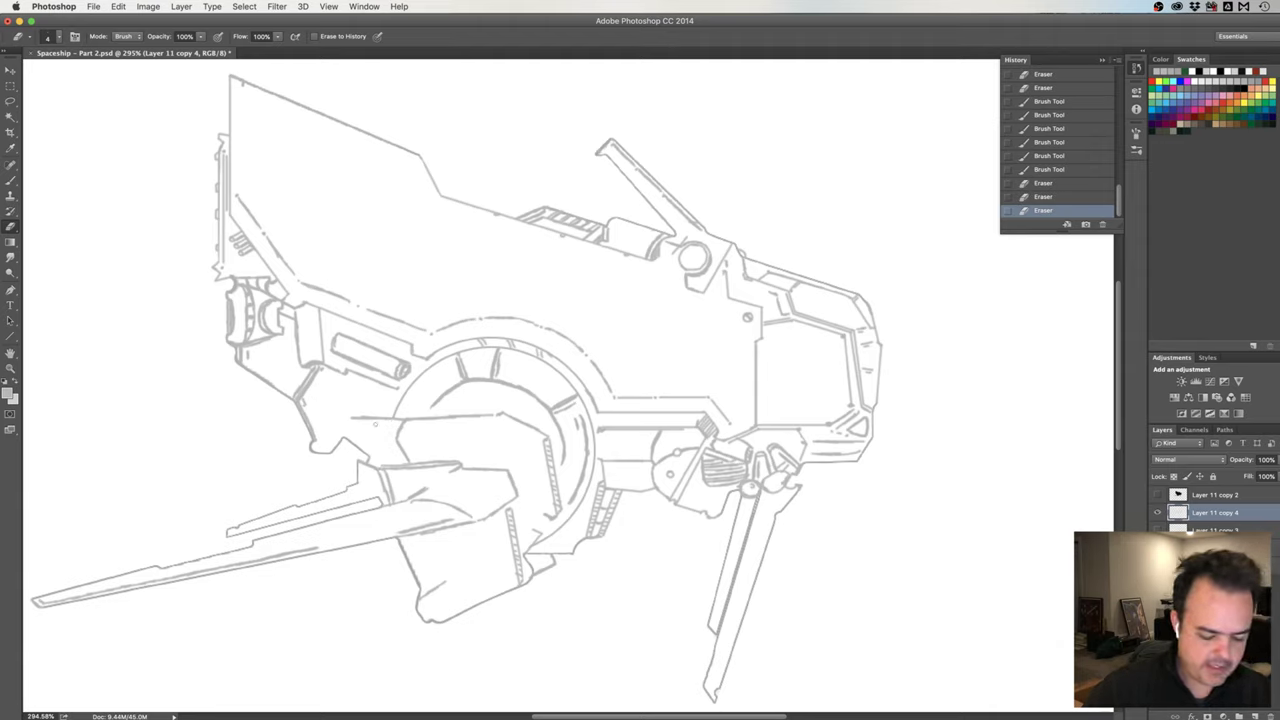
{"action": "key", "text": "b"}
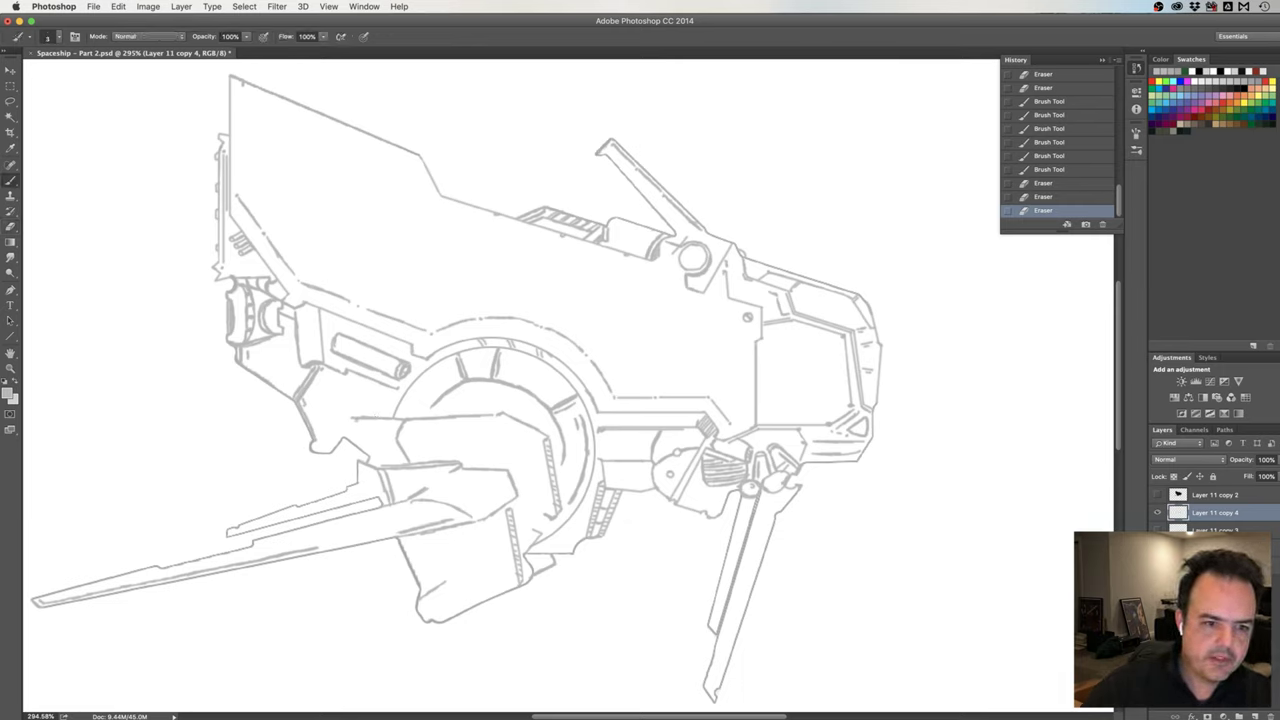
{"action": "mouse_move", "coordinate": [352, 421]}
{"action": "left_mouse_down"}
{"action": "mouse_move", "coordinate": [366, 424]}
{"action": "mouse_move", "coordinate": [351, 416]}
{"action": "left_mouse_up"}
Replace a small mark on the block and draw a short line along its top edge.
{"action": "key", "text": "e"}
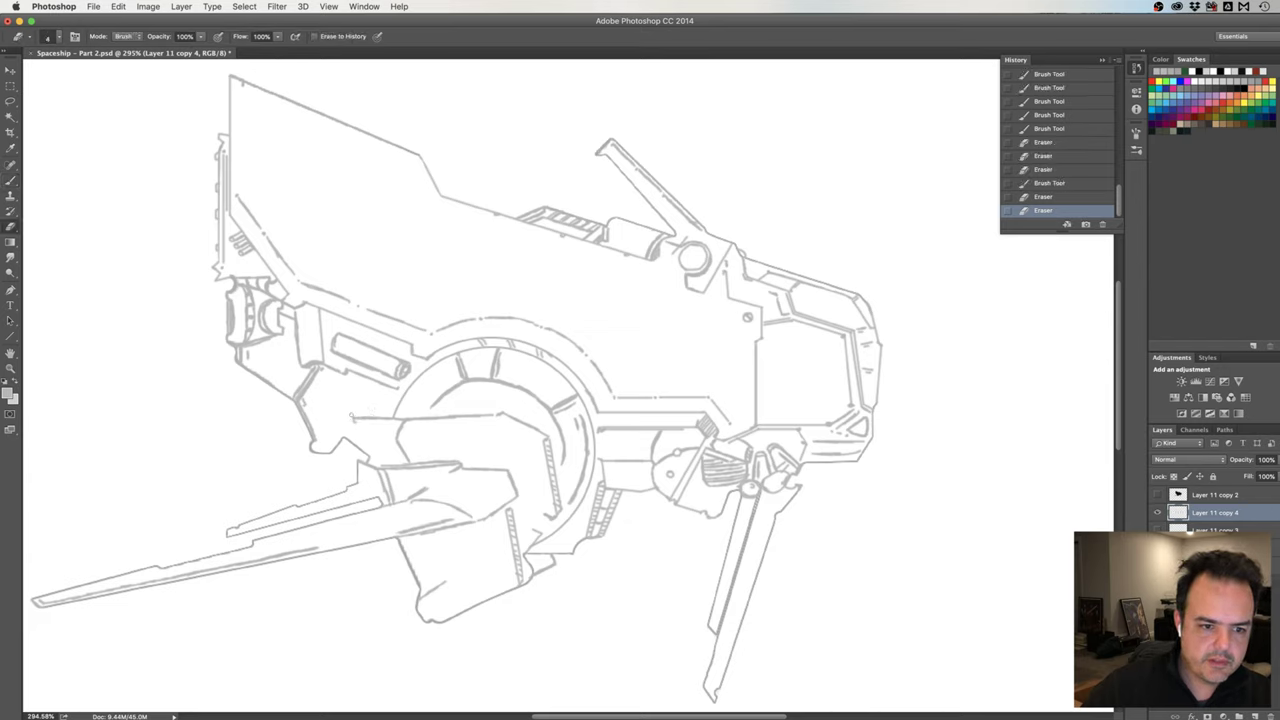
{"action": "left_click", "coordinate": [352, 418]}
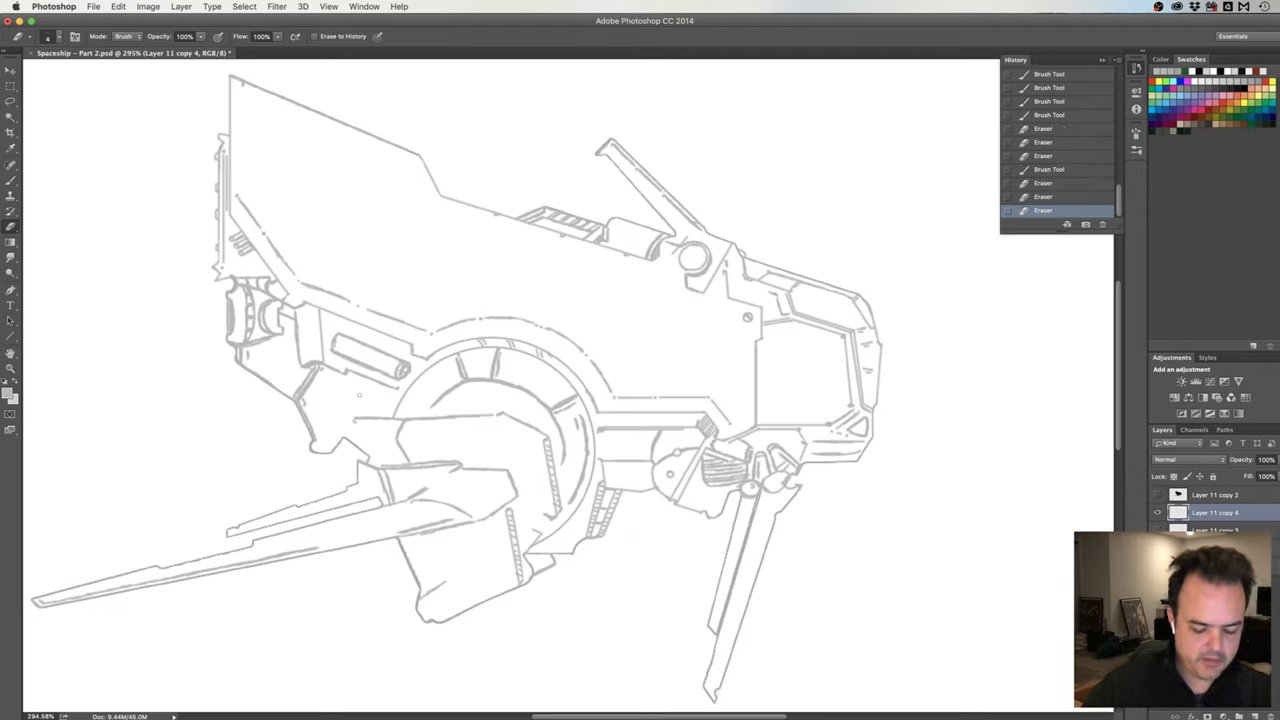
{"action": "key", "text": "b"}
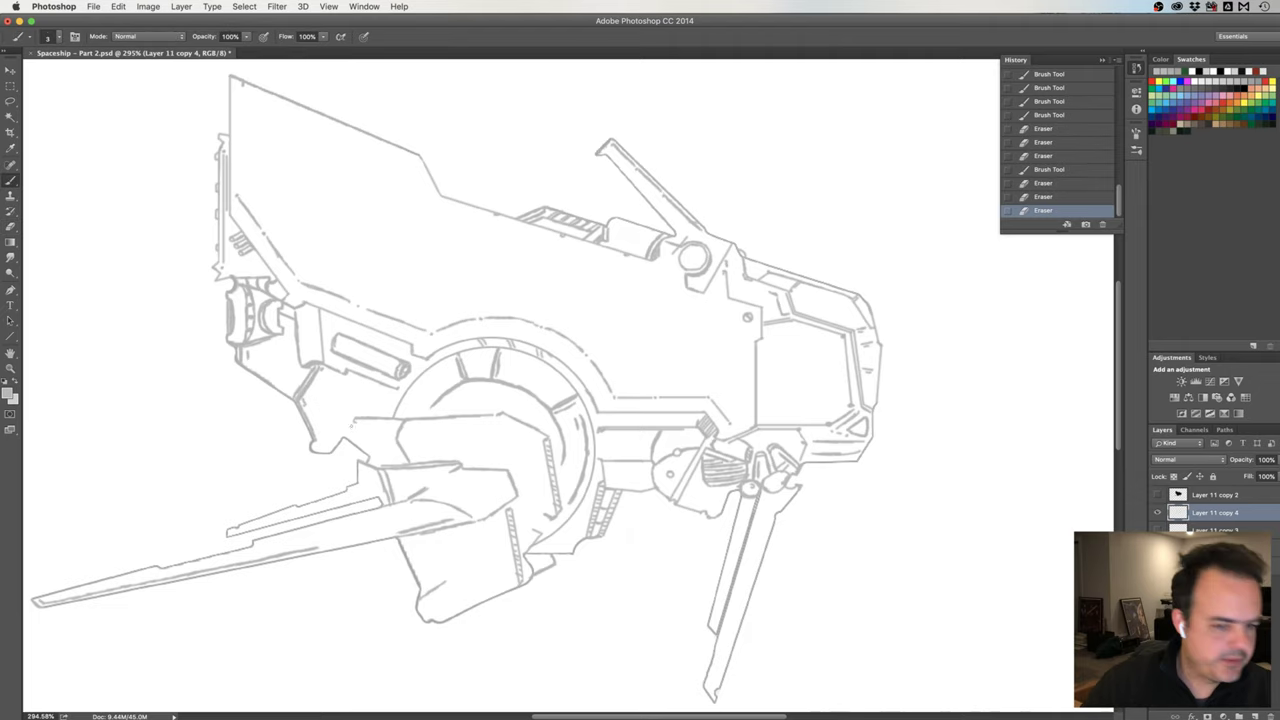
{"action": "left_click", "coordinate": [352, 418]}
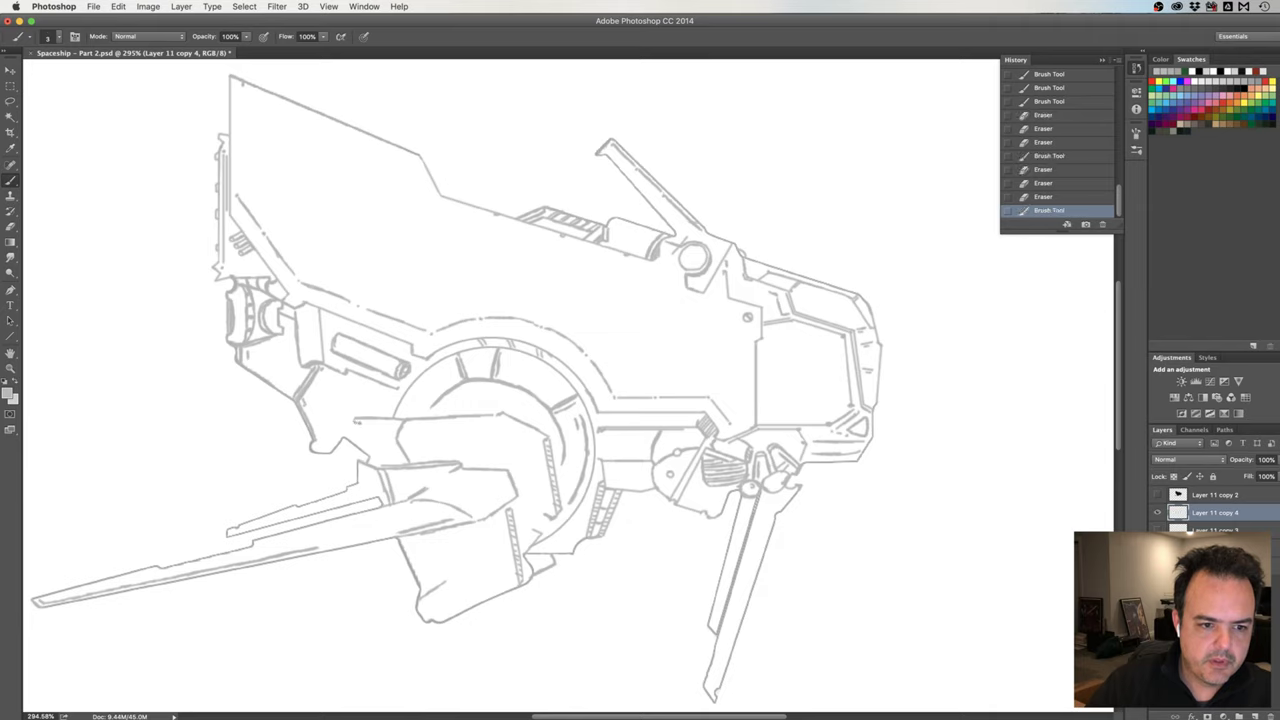
{"action": "left_click", "coordinate": [352, 418]}
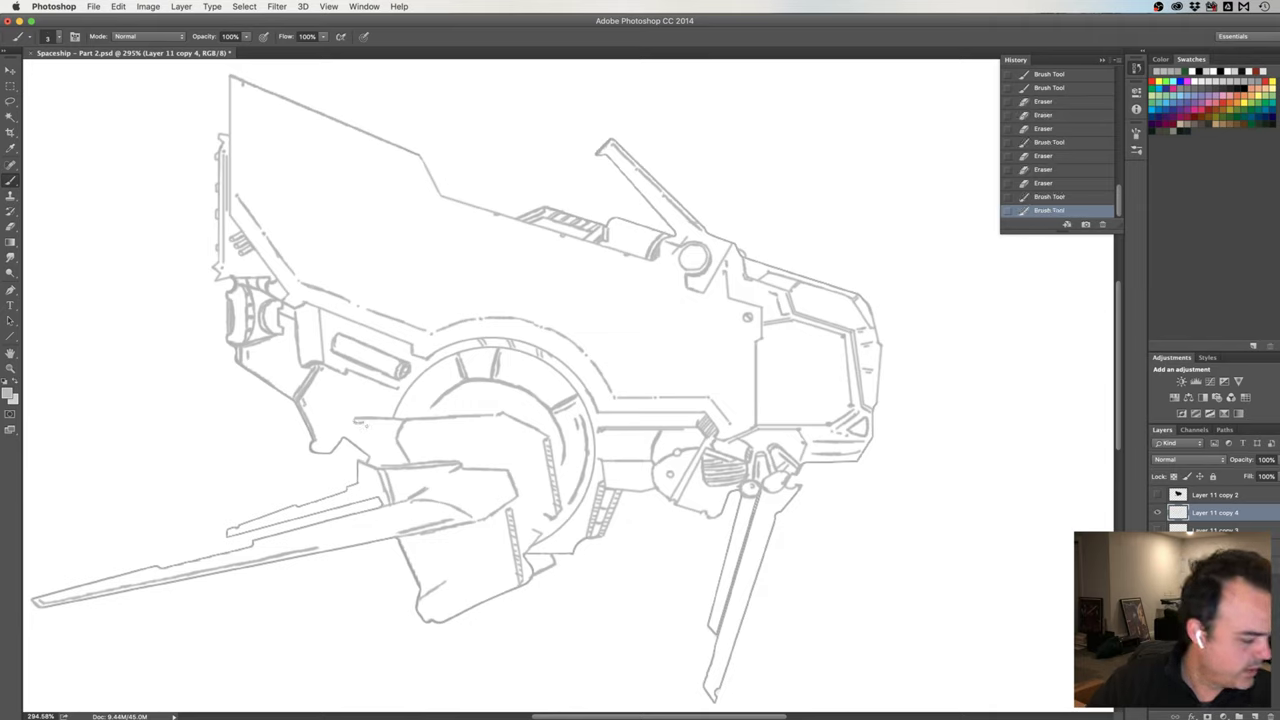
{"action": "left_click_drag", "start_coordinate": [368, 420], "coordinate": [398, 420]}
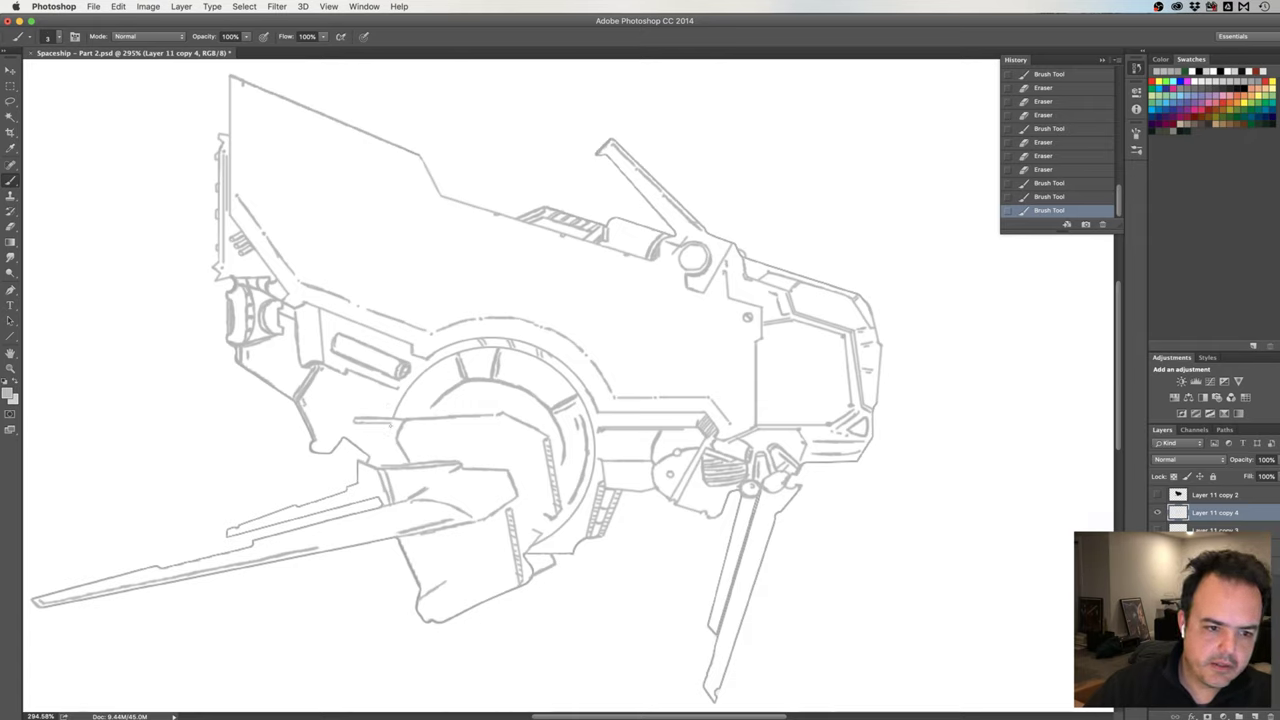
Add short strokes to the lower block and near its bottom edge.
{"action": "left_click_drag", "start_coordinate": [612, 228], "coordinate": [640, 235]}
{"action": "left_click_drag", "start_coordinate": [596, 548], "coordinate": [640, 548]}
{"action": "left_click_drag", "start_coordinate": [387, 444], "coordinate": [388, 456]}
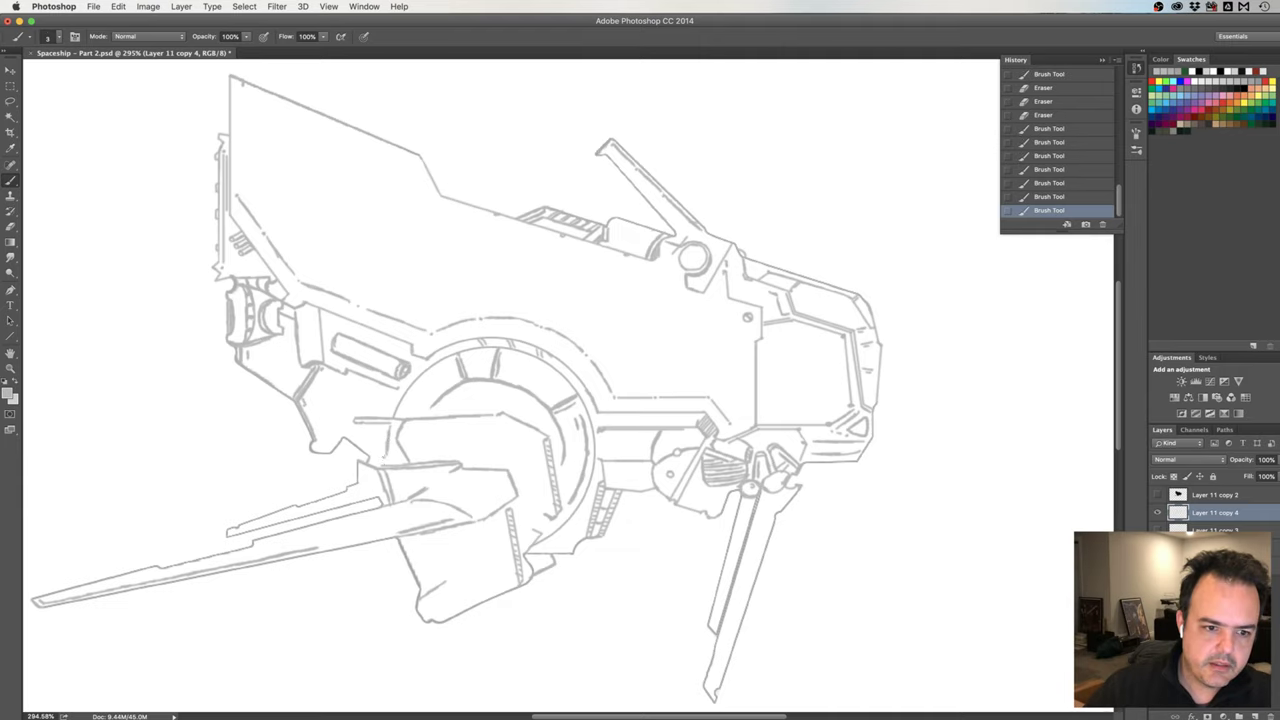
{"action": "mouse_move", "coordinate": [383, 456]}
{"action": "left_mouse_down"}
{"action": "mouse_move", "coordinate": [402, 440]}
{"action": "mouse_move", "coordinate": [380, 459]}
{"action": "left_mouse_up"}
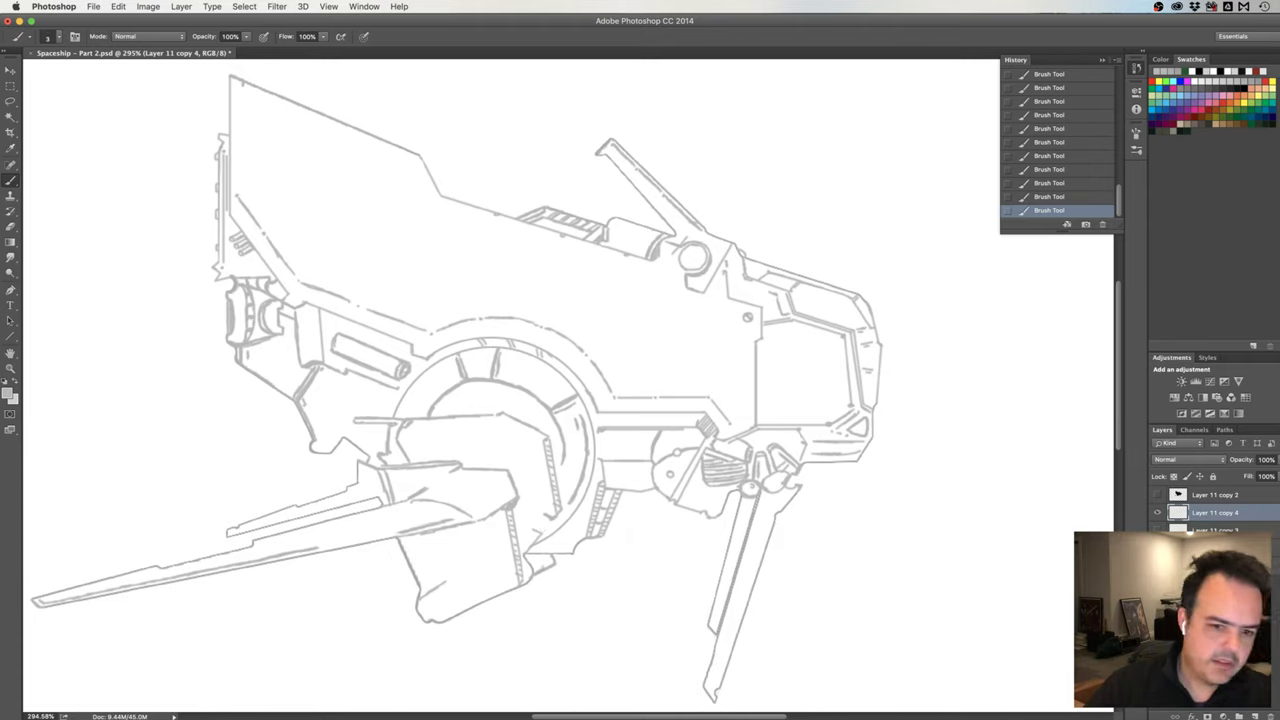
Erase stray strokes on the lower block and part of the old line near the strut.
{"action": "key", "text": "e"}
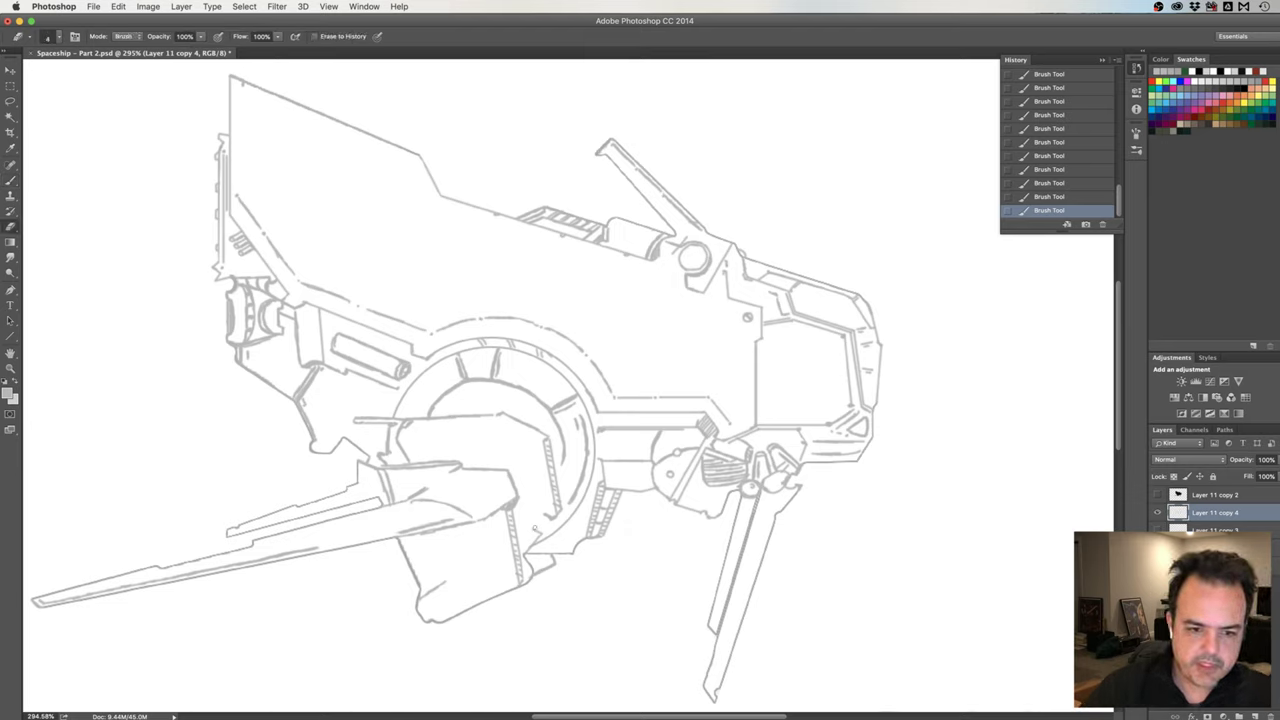
{"action": "left_click_drag", "start_coordinate": [534, 530], "coordinate": [539, 535]}
{"action": "left_click_drag", "start_coordinate": [539, 535], "coordinate": [541, 533]}
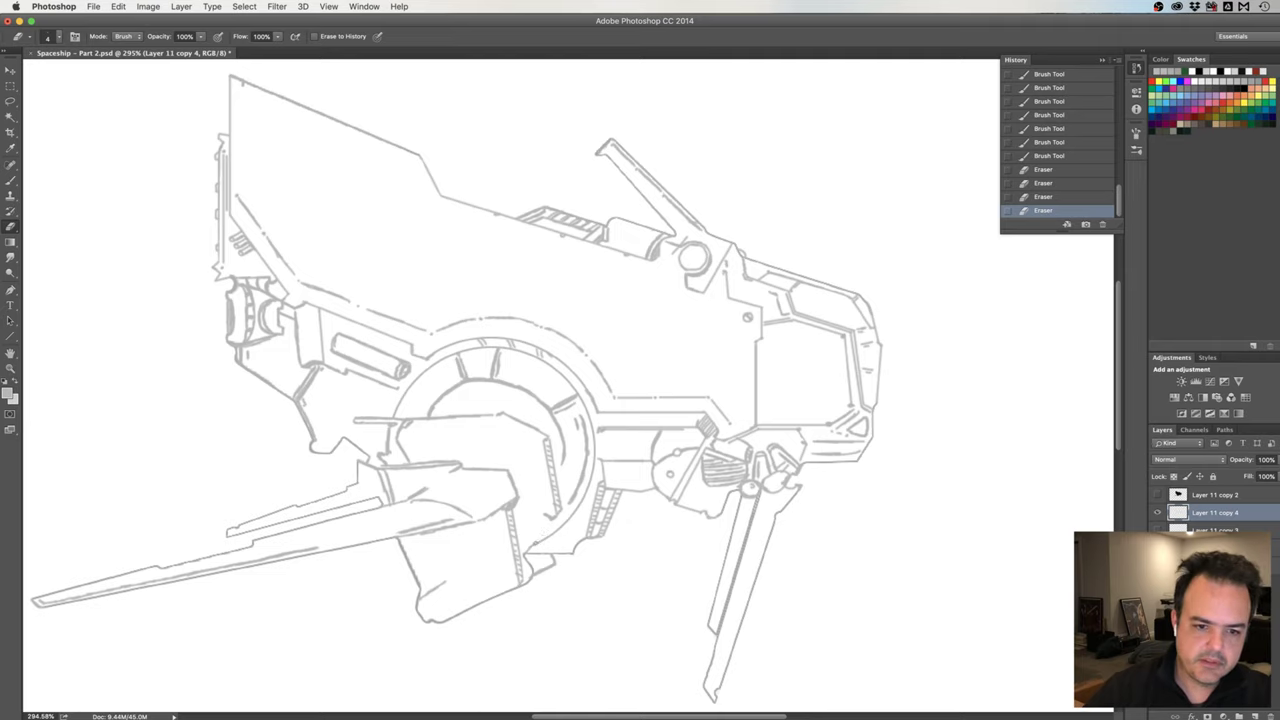
{"action": "left_click", "coordinate": [535, 540]}
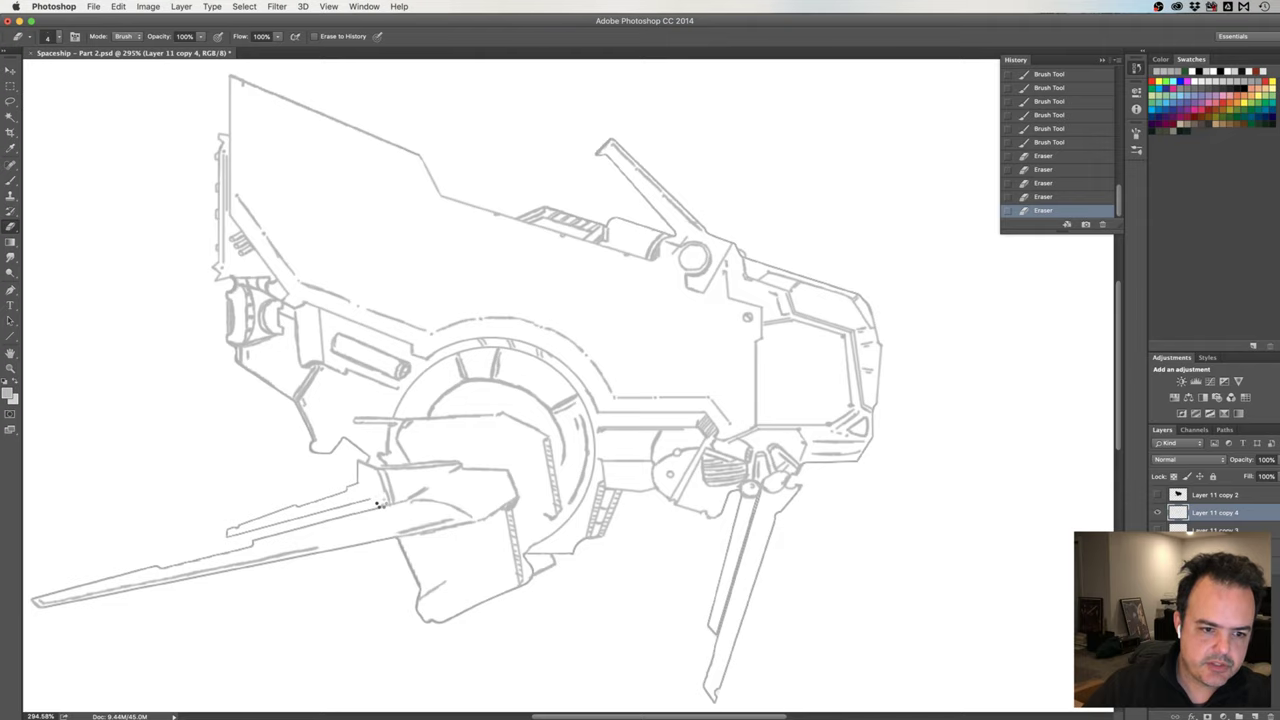
{"action": "left_click_drag", "start_coordinate": [380, 497], "coordinate": [381, 502]}
{"action": "left_click", "coordinate": [381, 500]}
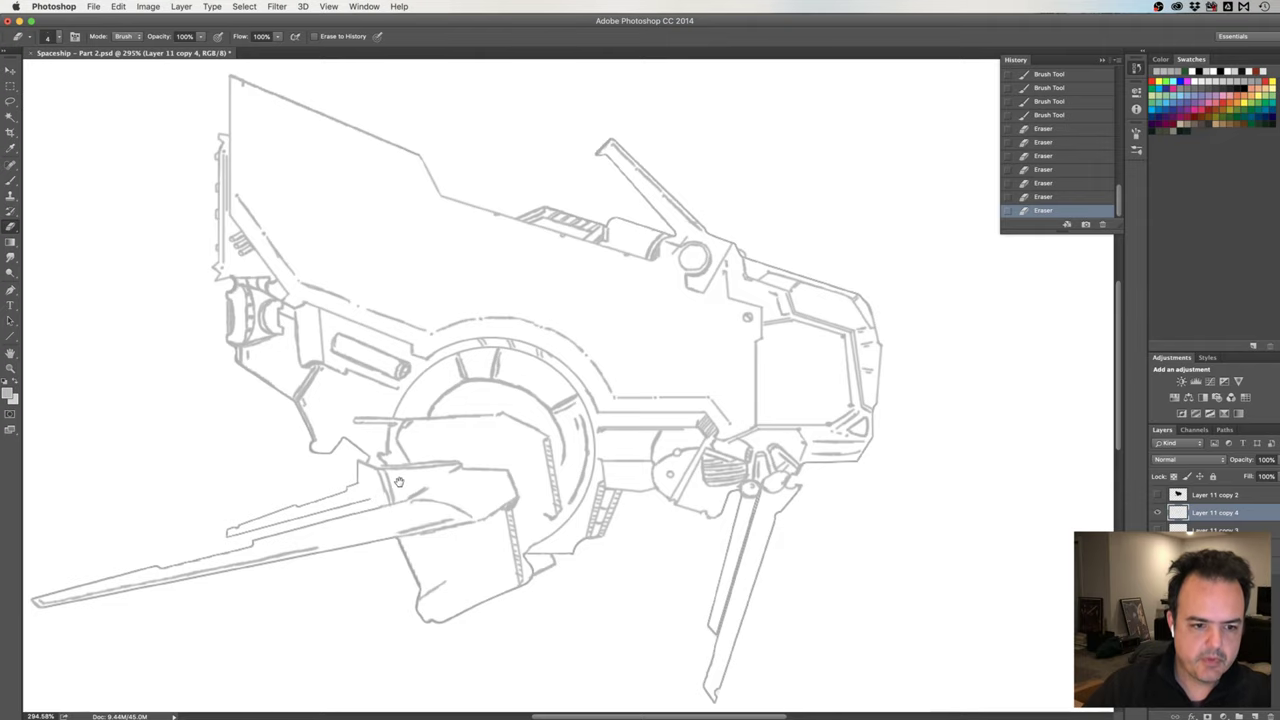
Clear stray bits along the long strut and redraw the hull's stepped edge beside the engine box.
{"action": "scroll", "coordinate": [392, 490], "scroll_direction": "up", "scroll_amount": 2}
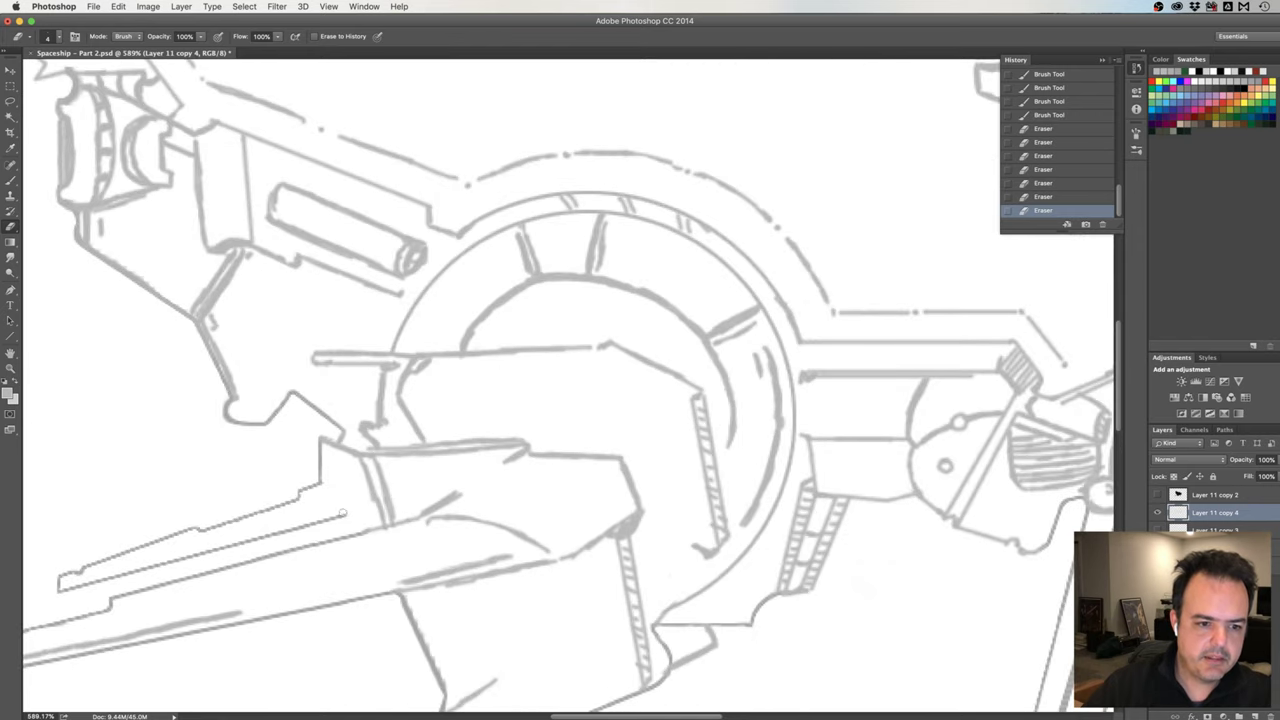
{"action": "left_click", "coordinate": [343, 515]}
{"action": "left_click", "coordinate": [344, 514]}
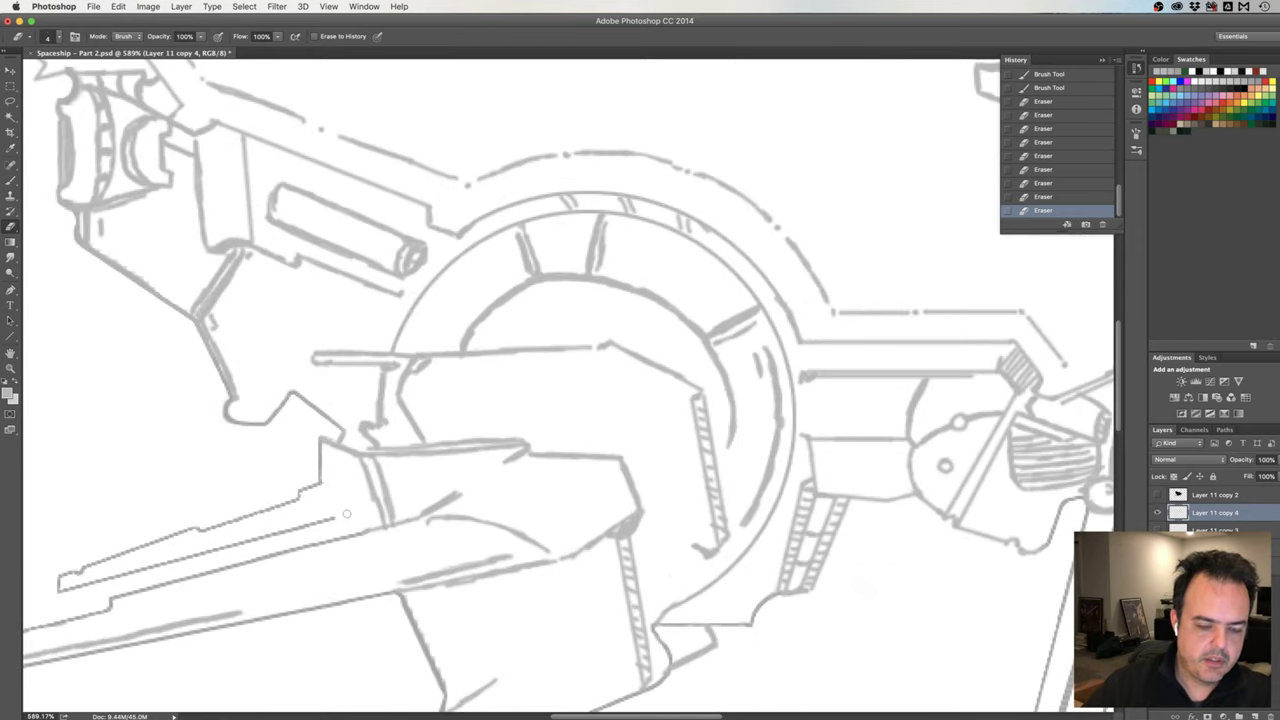
{"action": "key", "text": "b"}
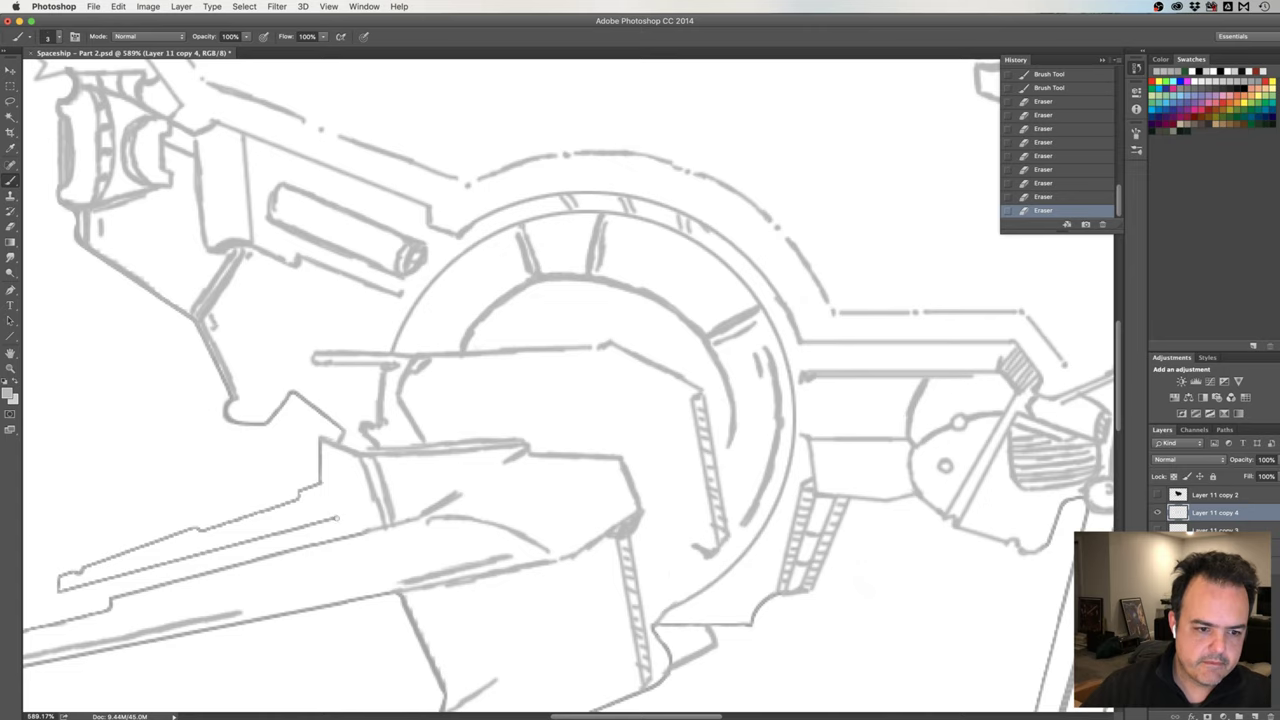
{"action": "left_click_drag", "start_coordinate": [338, 516], "coordinate": [344, 540]}
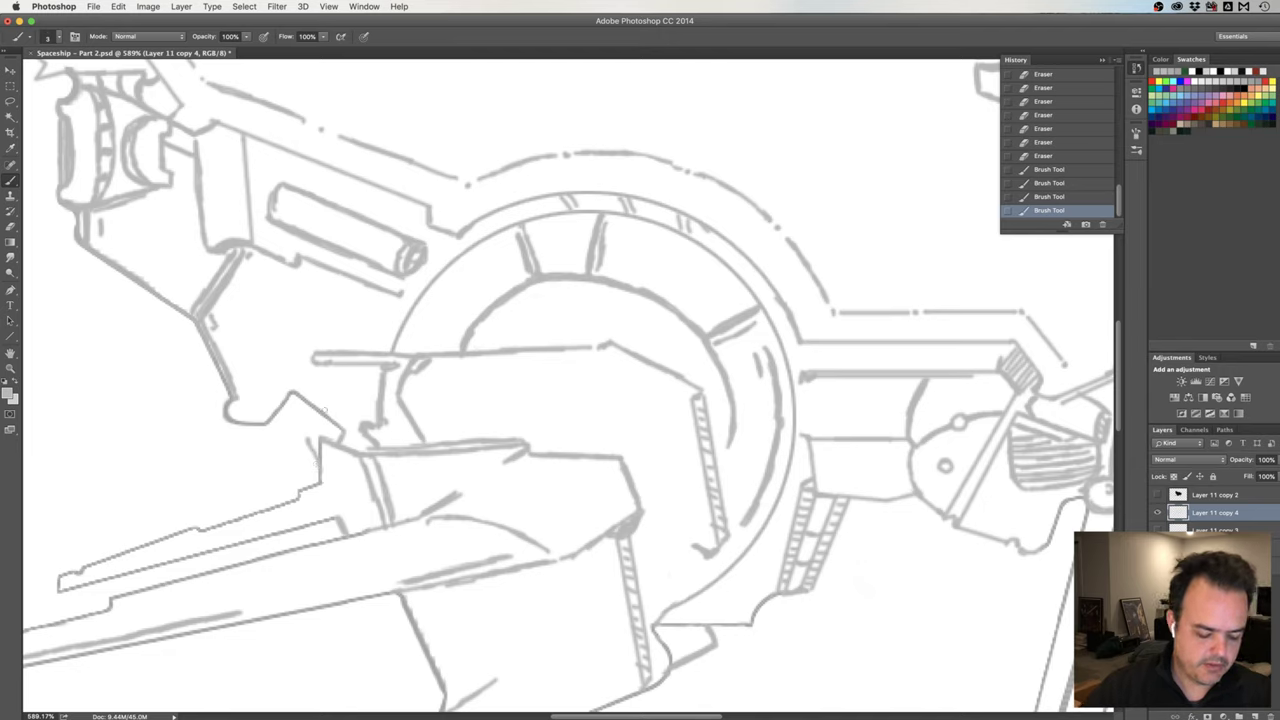
Add short strokes to the stepped hull edge and trim stray bits around the notch.
{"action": "mouse_move", "coordinate": [316, 450]}
{"action": "left_mouse_down"}
{"action": "mouse_move", "coordinate": [320, 480]}
{"action": "mouse_move", "coordinate": [311, 458]}
{"action": "mouse_move", "coordinate": [306, 468]}
{"action": "mouse_move", "coordinate": [334, 438]}
{"action": "mouse_move", "coordinate": [302, 436]}
{"action": "mouse_move", "coordinate": [324, 484]}
{"action": "left_mouse_up"}
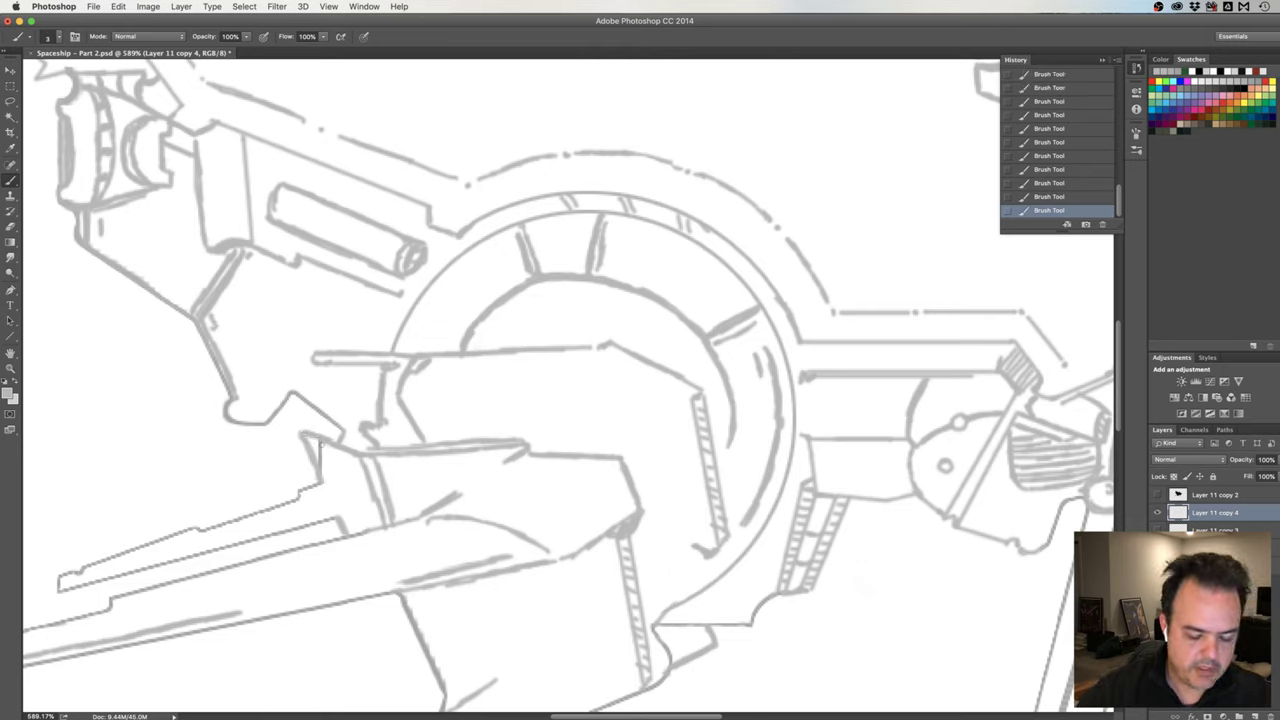
{"action": "key", "text": "e"}
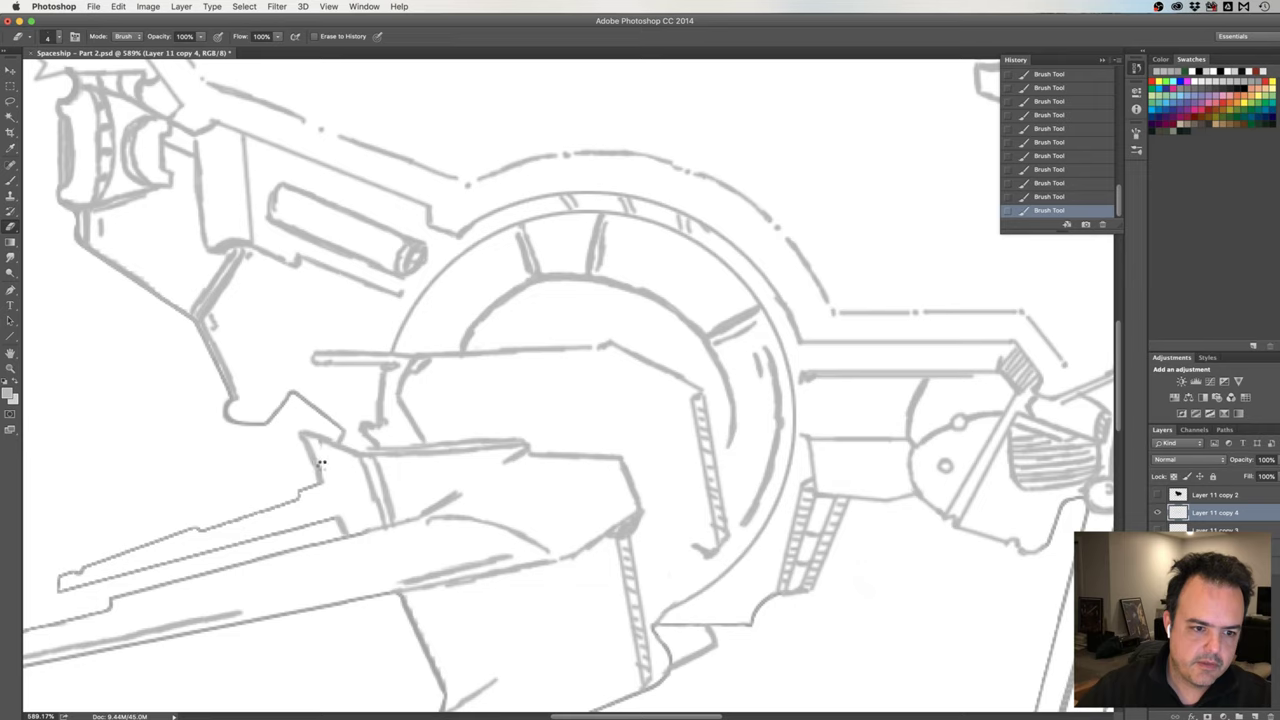
{"action": "left_click_drag", "start_coordinate": [330, 472], "coordinate": [330, 478]}
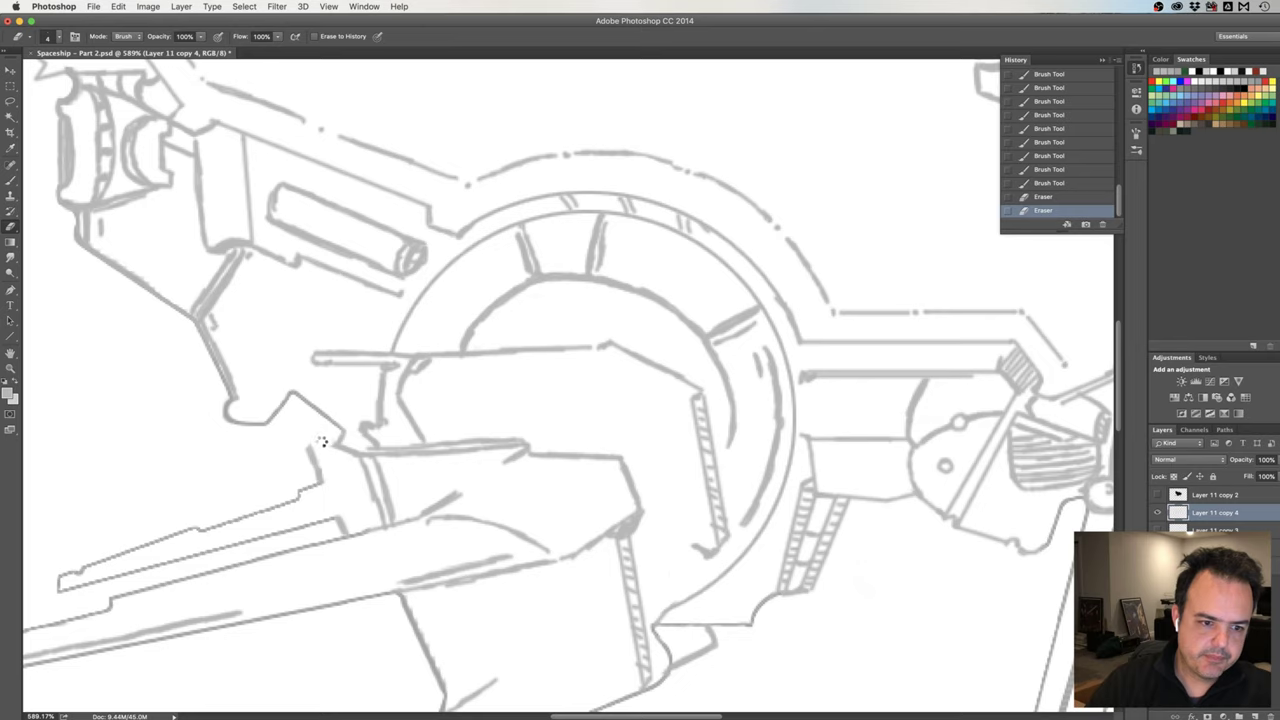
{"action": "mouse_move", "coordinate": [322, 457]}
{"action": "left_mouse_down"}
{"action": "mouse_move", "coordinate": [320, 472]}
{"action": "mouse_move", "coordinate": [338, 444]}
{"action": "mouse_move", "coordinate": [303, 448]}
{"action": "mouse_move", "coordinate": [323, 458]}
{"action": "left_mouse_up"}
{"action": "key", "text": "b"}
{"action": "key", "text": "e"}
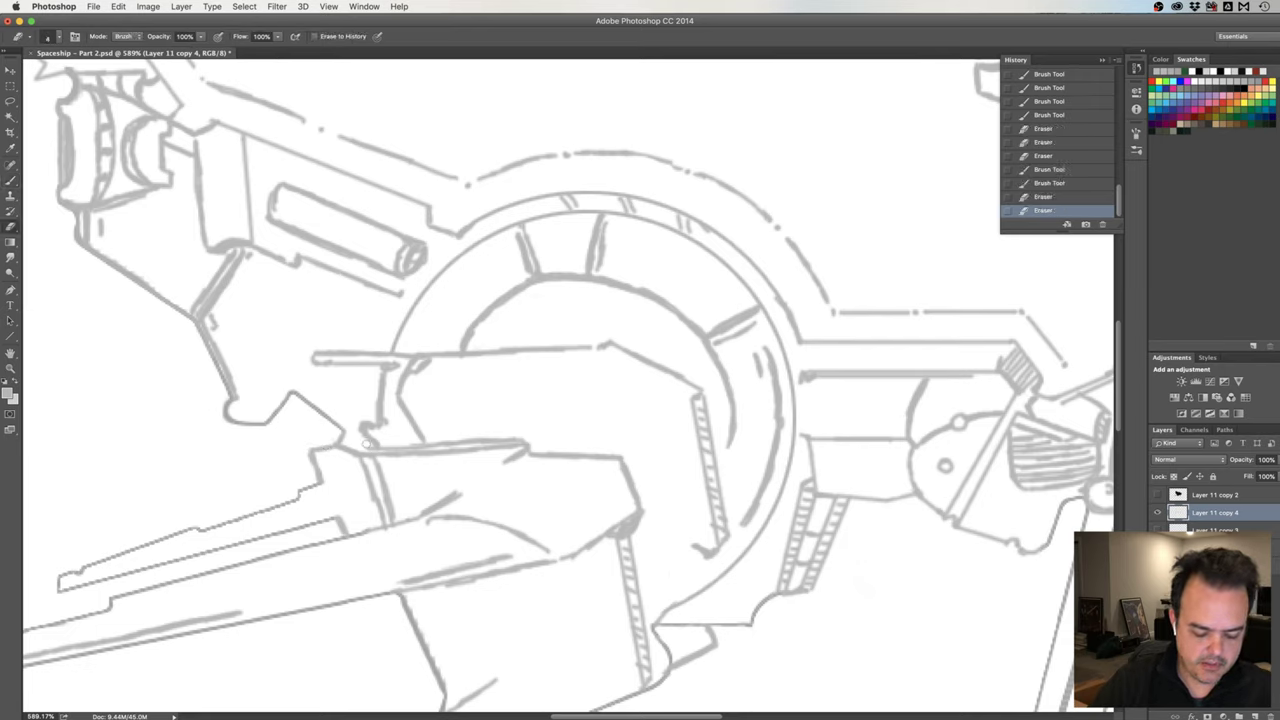
{"action": "key", "text": "b"}
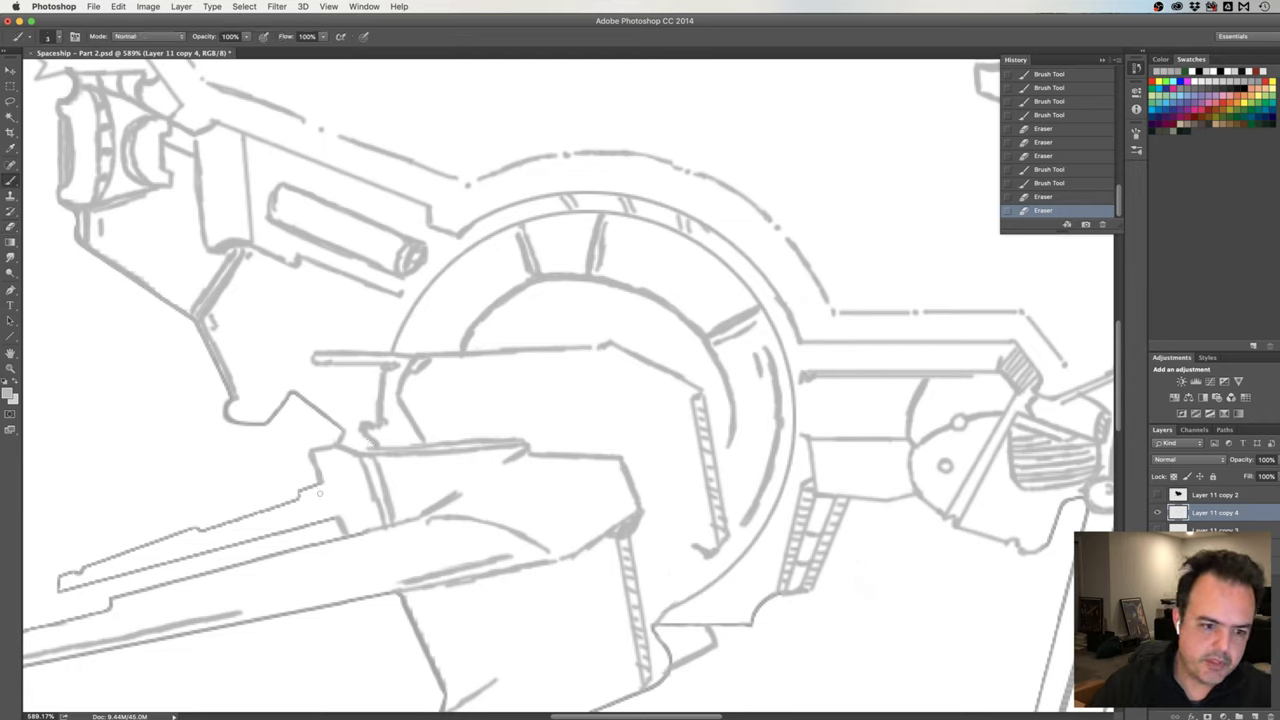
Thicken the engine box's front corner and draw the hatched ring collar edge there.
{"action": "left_click_drag", "start_coordinate": [320, 482], "coordinate": [332, 512]}
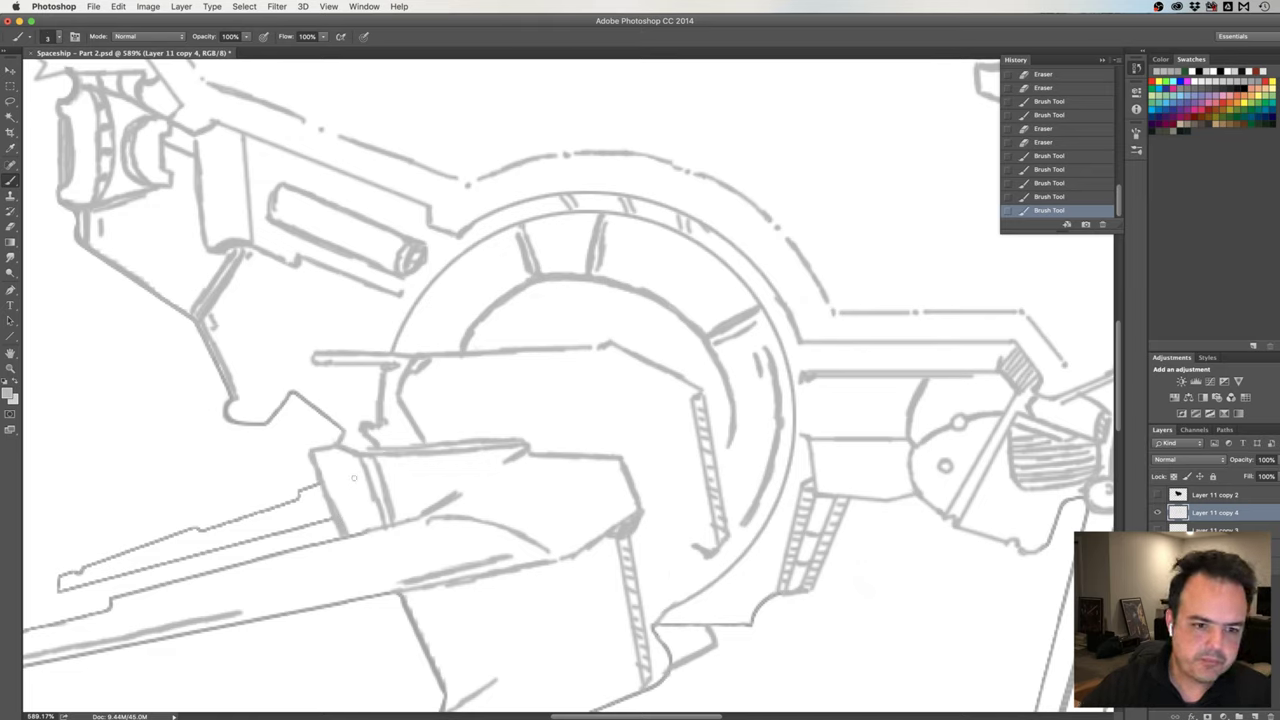
{"action": "mouse_move", "coordinate": [346, 453]}
{"action": "left_mouse_down"}
{"action": "mouse_move", "coordinate": [372, 522]}
{"action": "mouse_move", "coordinate": [360, 490]}
{"action": "left_mouse_up"}
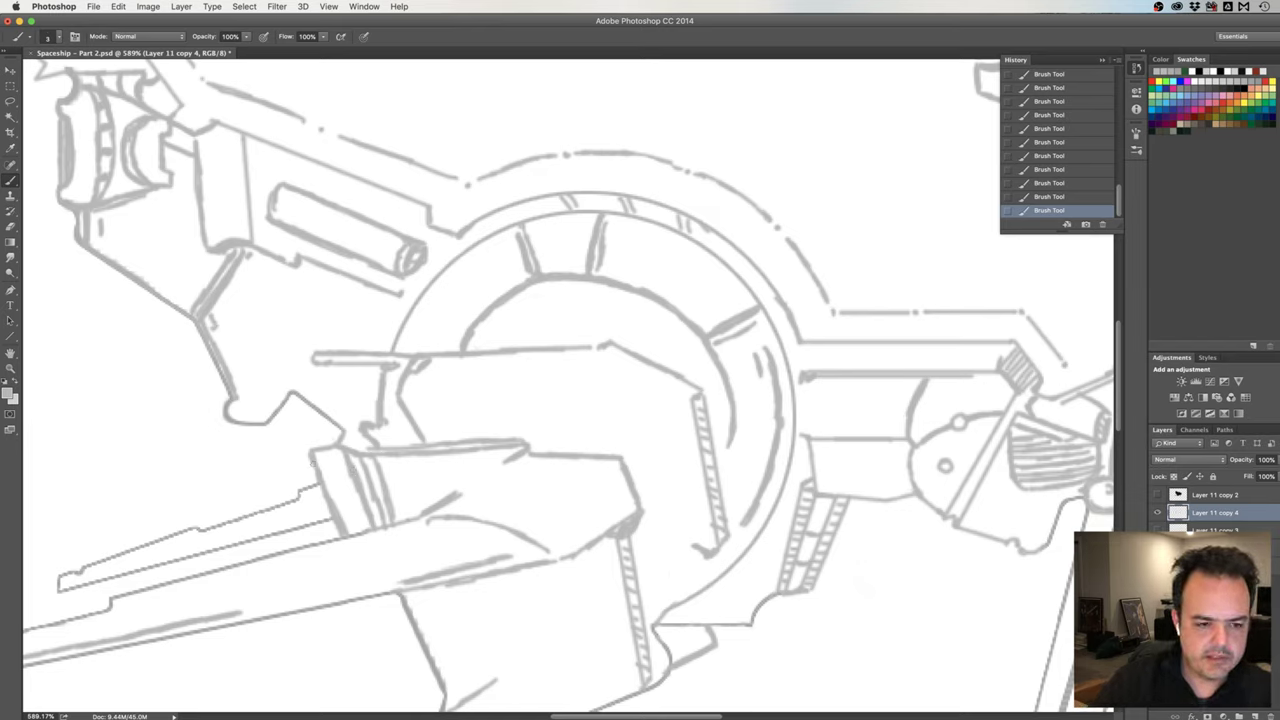
{"action": "left_click_drag", "start_coordinate": [317, 458], "coordinate": [354, 474]}
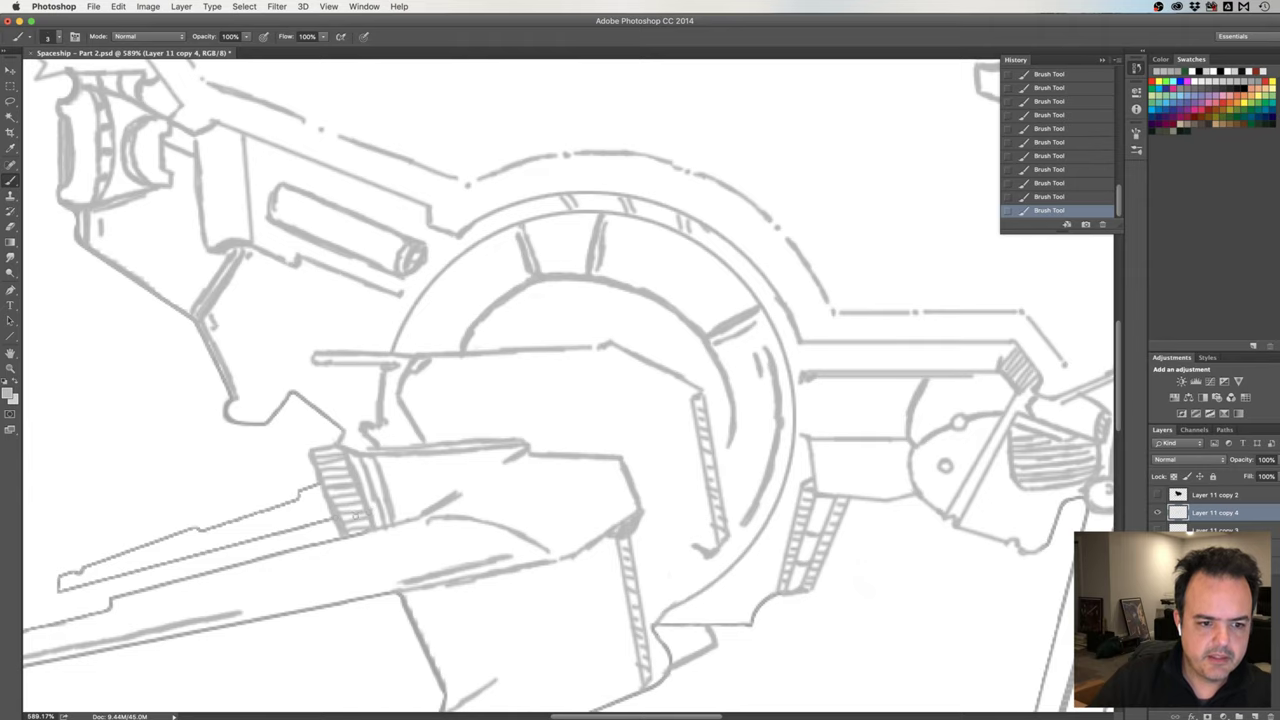
{"action": "scroll", "coordinate": [494, 423], "scroll_direction": "down", "scroll_amount": 5}
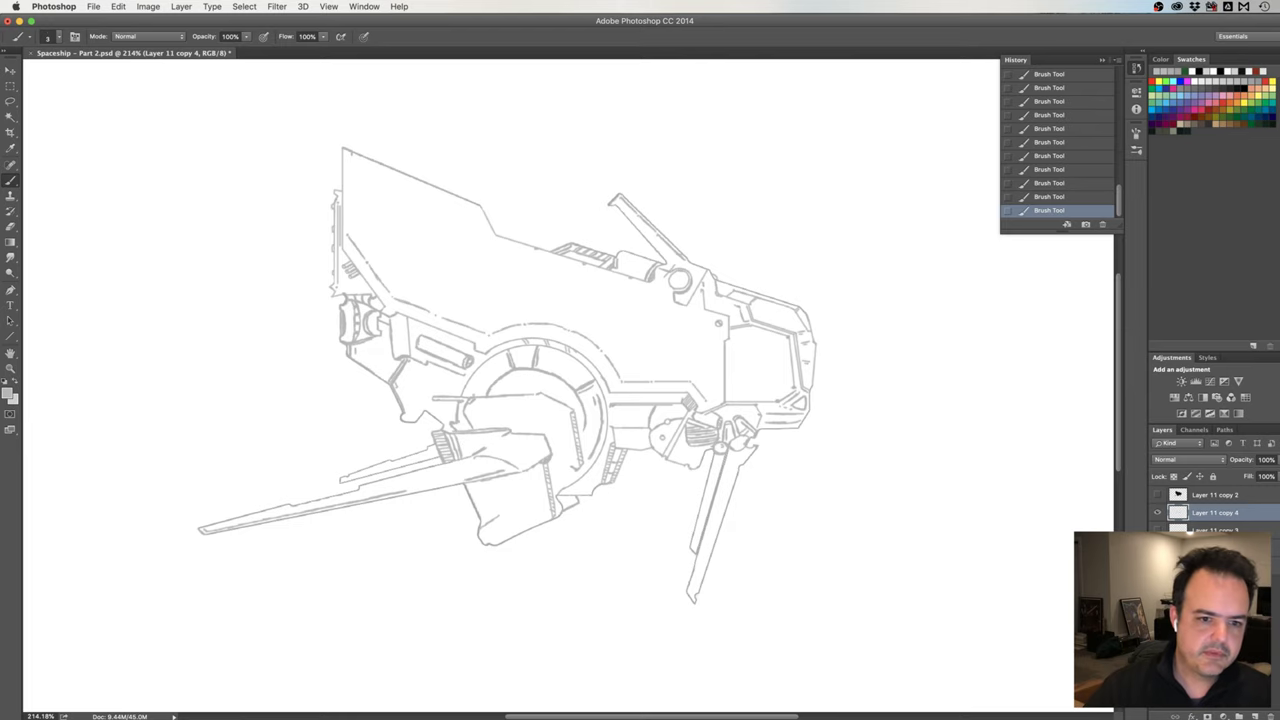
Zoom in and erase part of the hatching on the front collar to thin it.
{"action": "scroll", "coordinate": [484, 428], "scroll_direction": "up", "scroll_amount": 3}
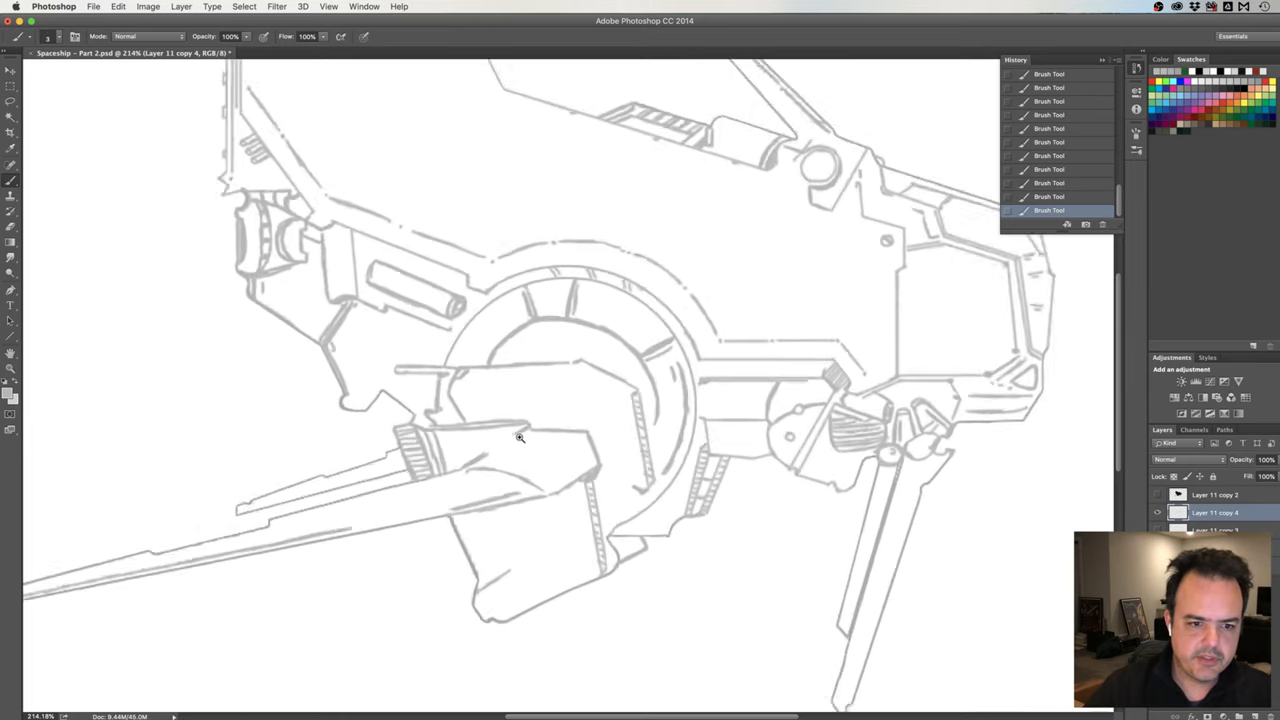
{"action": "scroll", "coordinate": [470, 427], "scroll_direction": "up", "scroll_amount": 3}
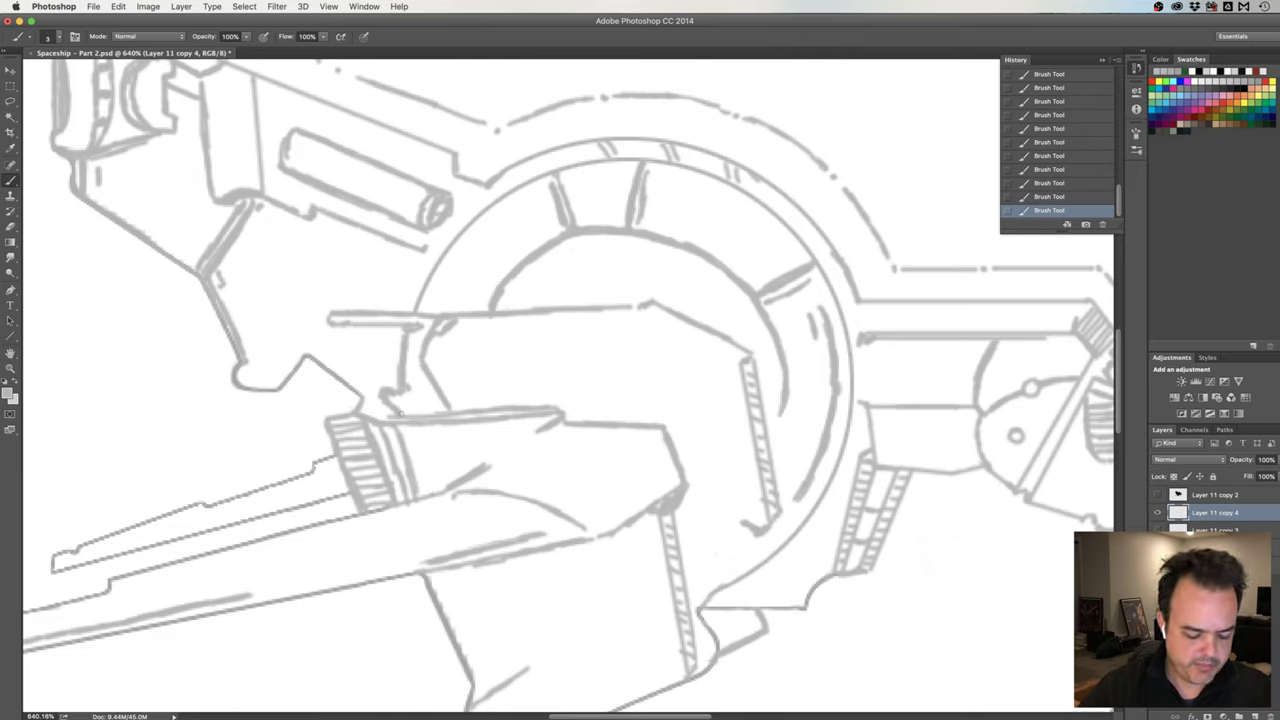
{"action": "key", "text": "w"}
{"action": "key", "text": "e"}
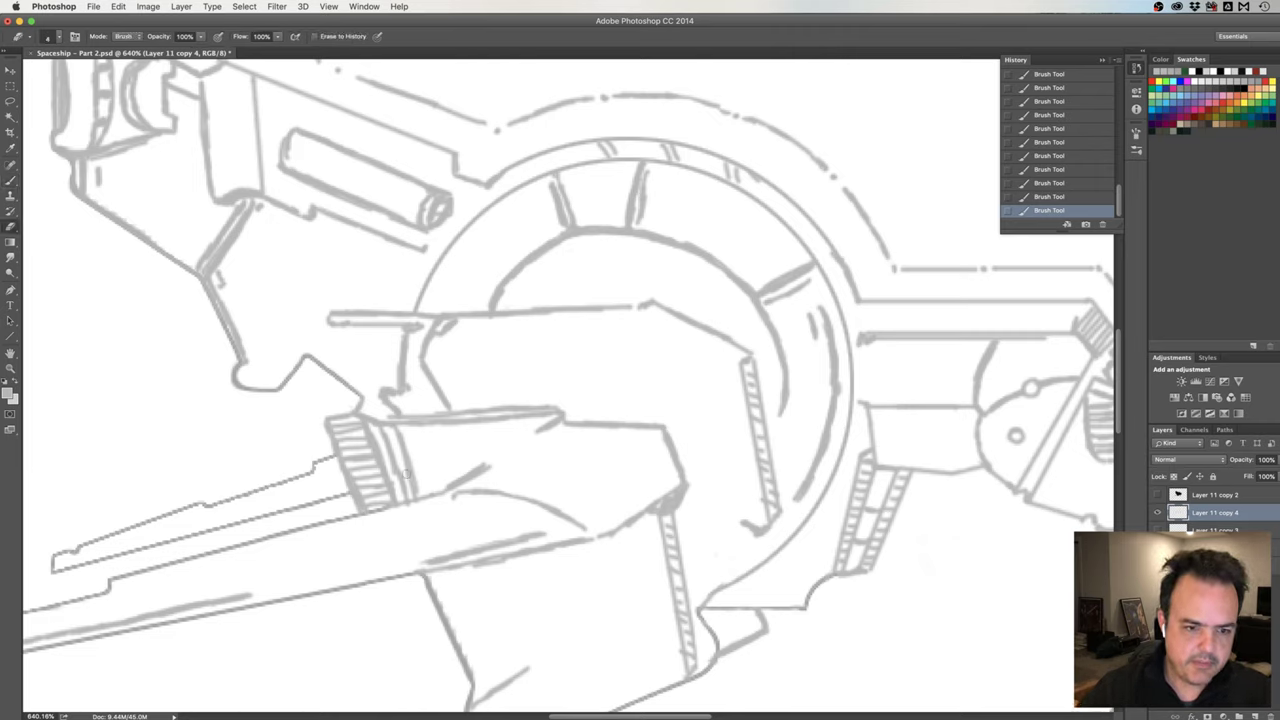
{"action": "left_click_drag", "start_coordinate": [406, 456], "coordinate": [413, 490]}
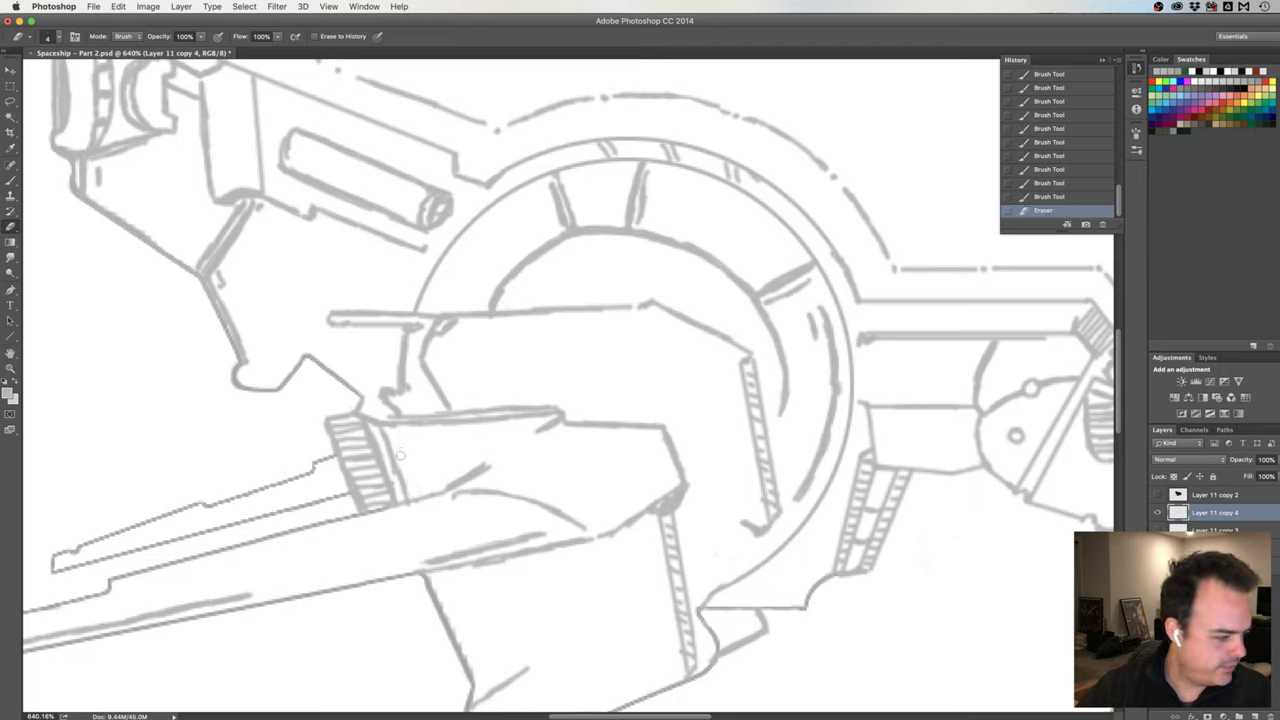
{"action": "left_click_drag", "start_coordinate": [404, 452], "coordinate": [407, 468]}
Draw two parallel slanted band lines behind the hatched ring and trim one line's end.
{"action": "key", "text": "b"}
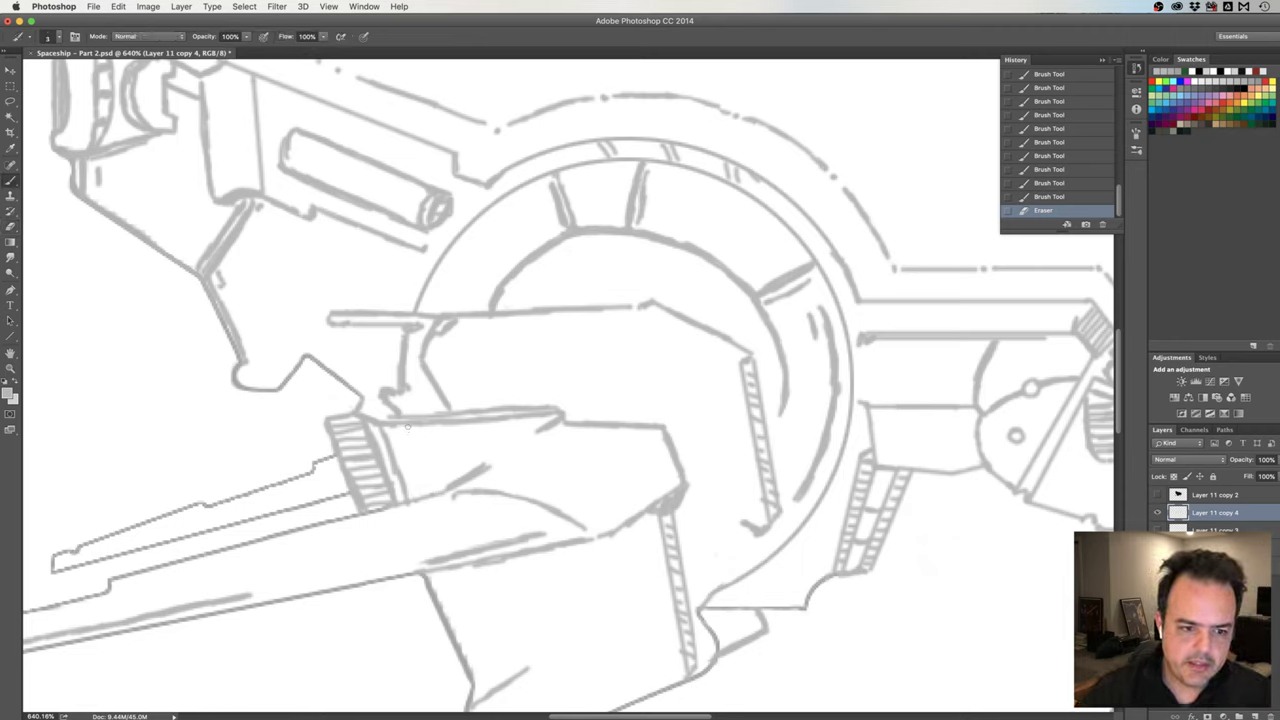
{"action": "left_click_drag", "start_coordinate": [408, 424], "coordinate": [434, 498]}
{"action": "left_click_drag", "start_coordinate": [418, 424], "coordinate": [436, 490]}
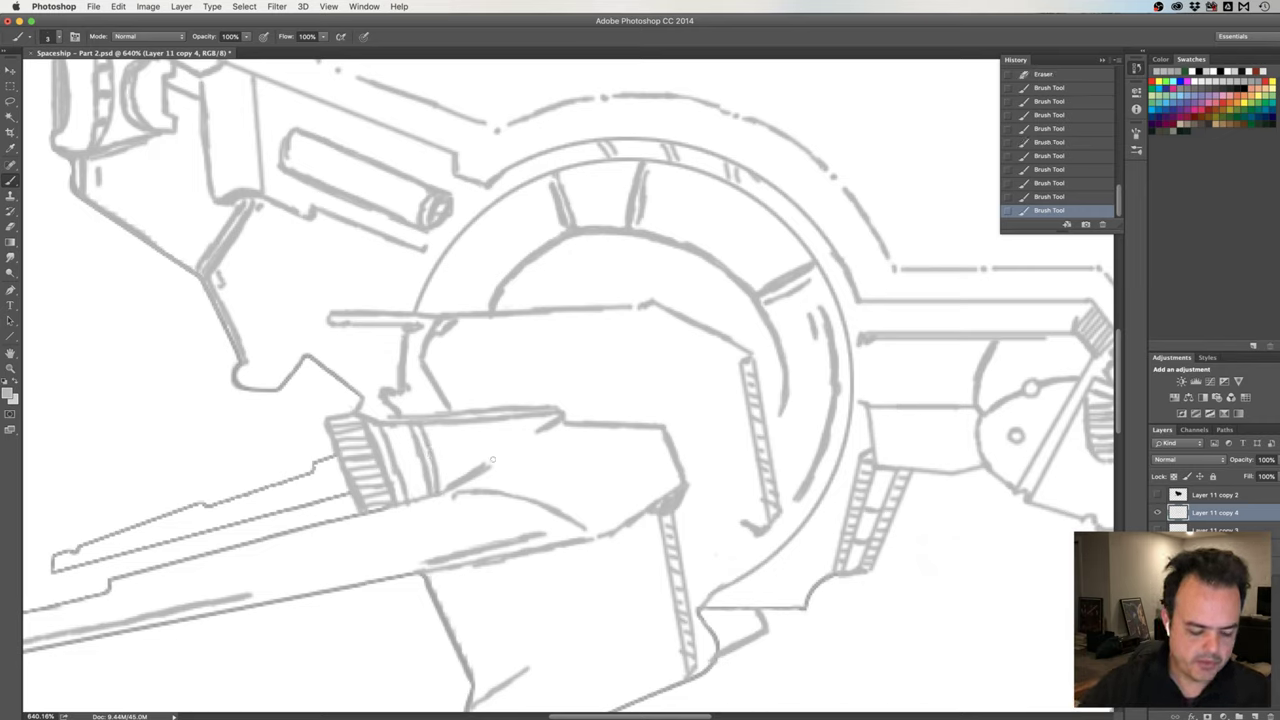
{"action": "key", "text": "e"}
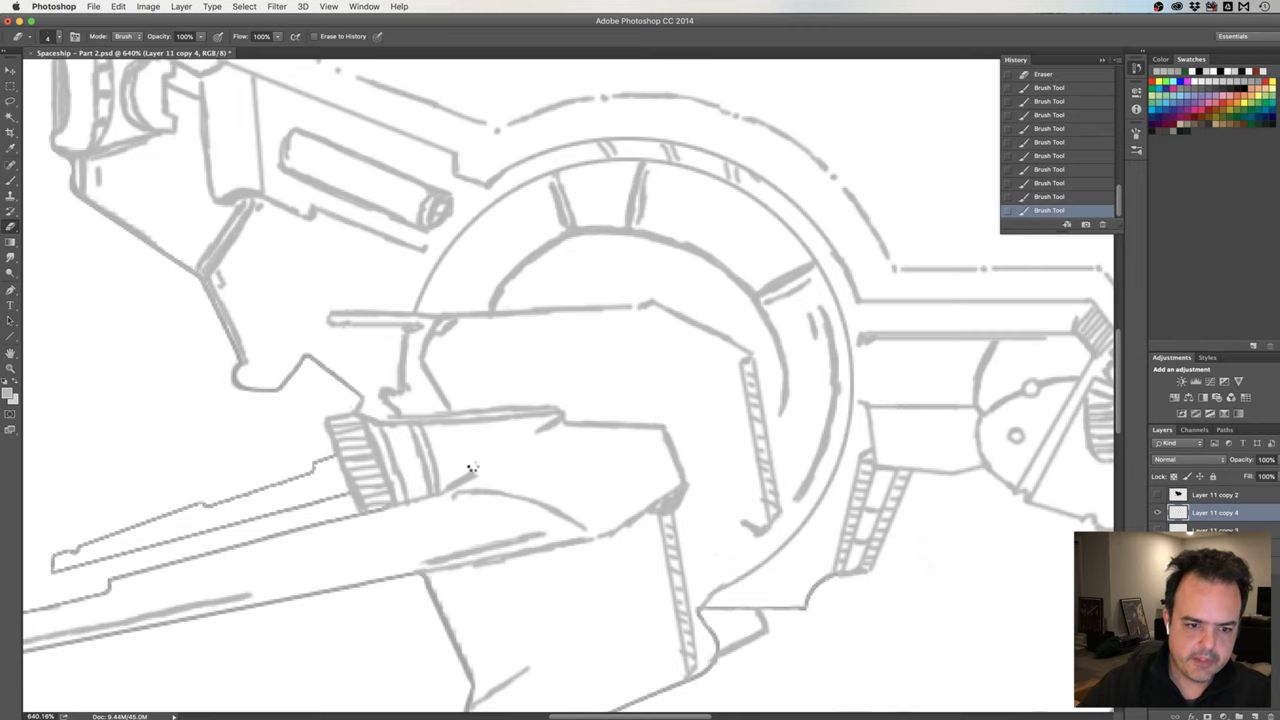
{"action": "mouse_move", "coordinate": [457, 471]}
{"action": "left_mouse_down"}
{"action": "mouse_move", "coordinate": [446, 482]}
{"action": "mouse_move", "coordinate": [476, 476]}
{"action": "left_mouse_up"}
{"action": "key", "text": "b"}
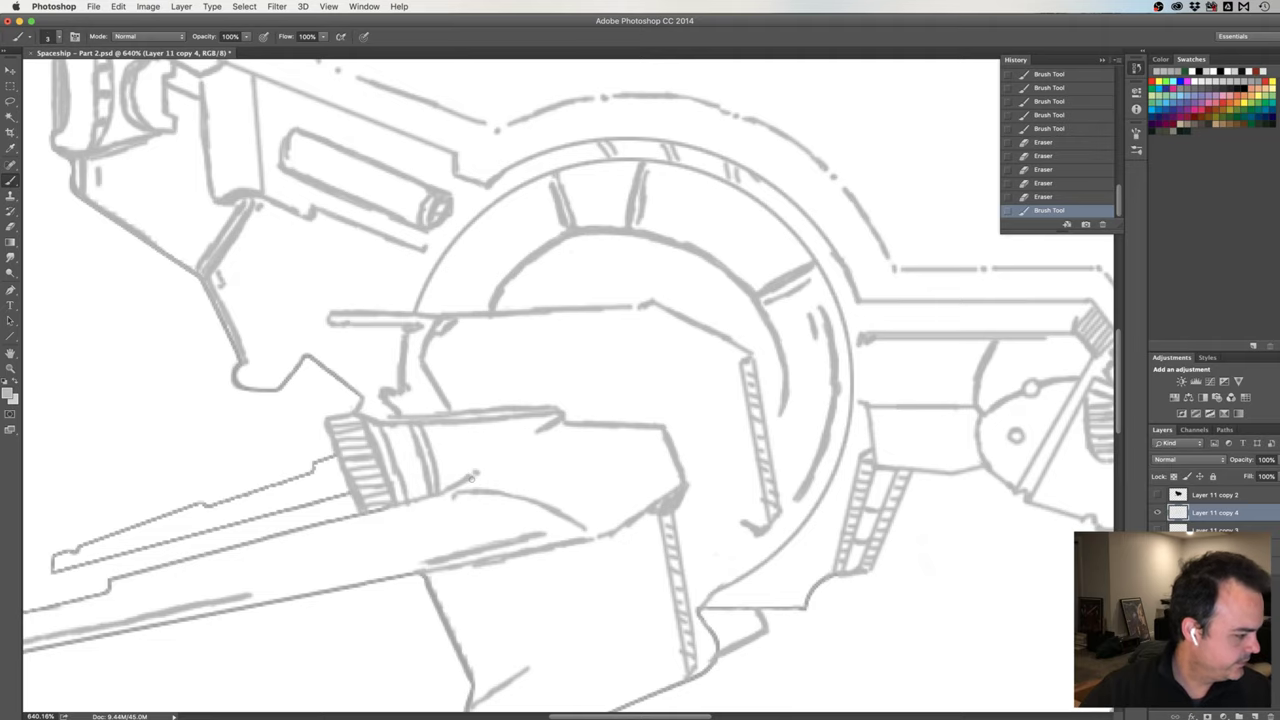
{"action": "left_click_drag", "start_coordinate": [436, 507], "coordinate": [571, 455]}
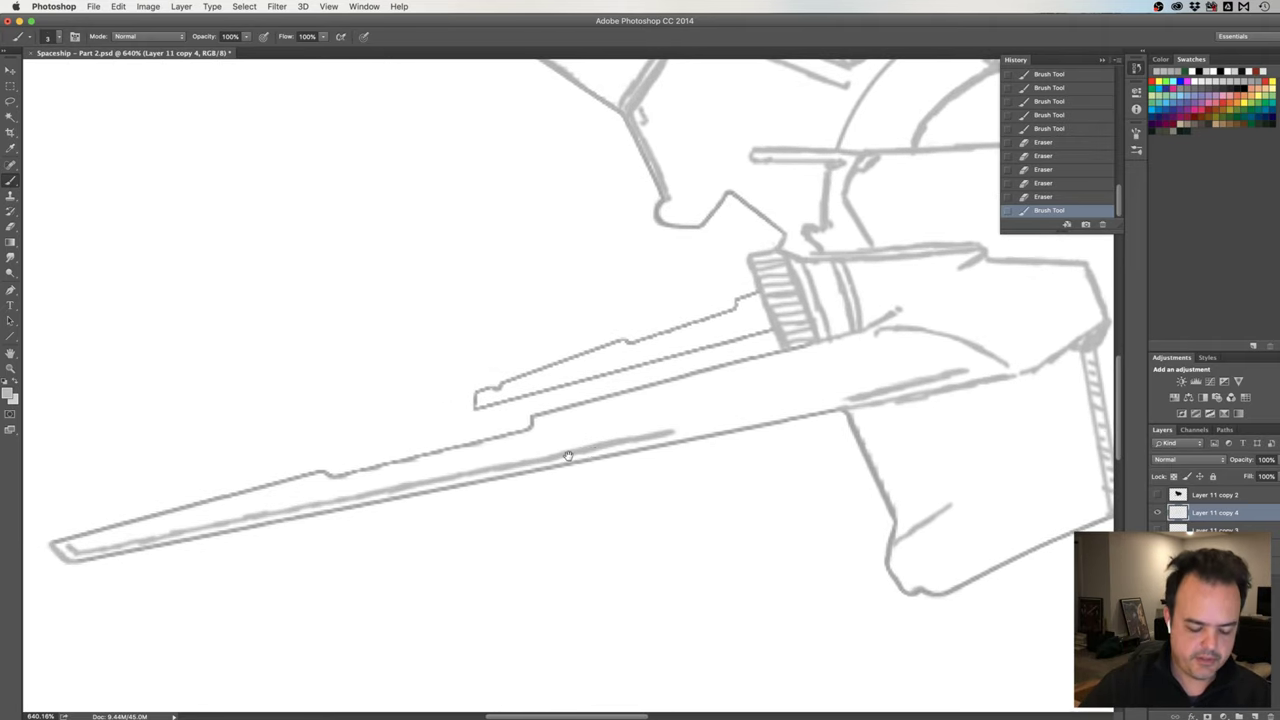
Zoom out, recentre the whole ship and undo a stray brush mark.
{"action": "scroll", "coordinate": [566, 459], "scroll_direction": "down", "scroll_amount": 2}
{"action": "scroll", "coordinate": [552, 455], "scroll_direction": "down", "scroll_amount": 1}
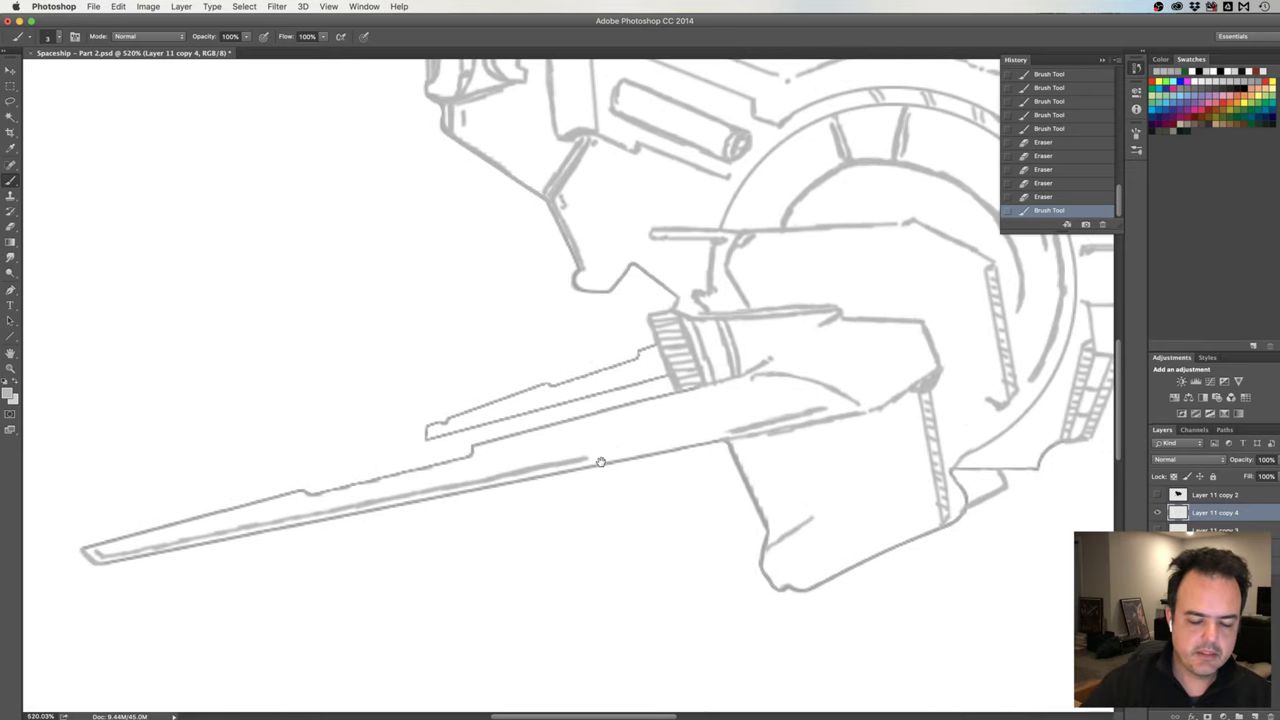
{"action": "scroll", "coordinate": [600, 462], "scroll_direction": "down", "scroll_amount": 2}
{"action": "scroll", "coordinate": [590, 466], "scroll_direction": "down", "scroll_amount": 3}
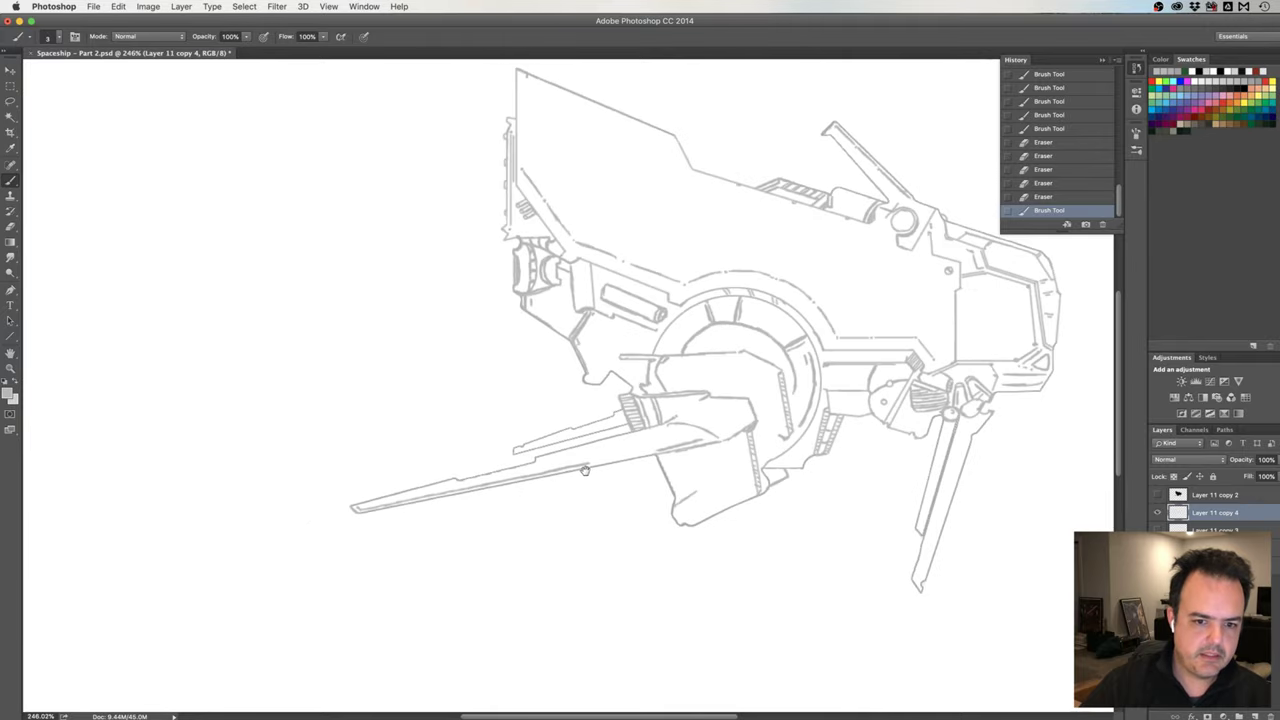
{"action": "left_click_drag", "start_coordinate": [585, 470], "coordinate": [474, 495]}
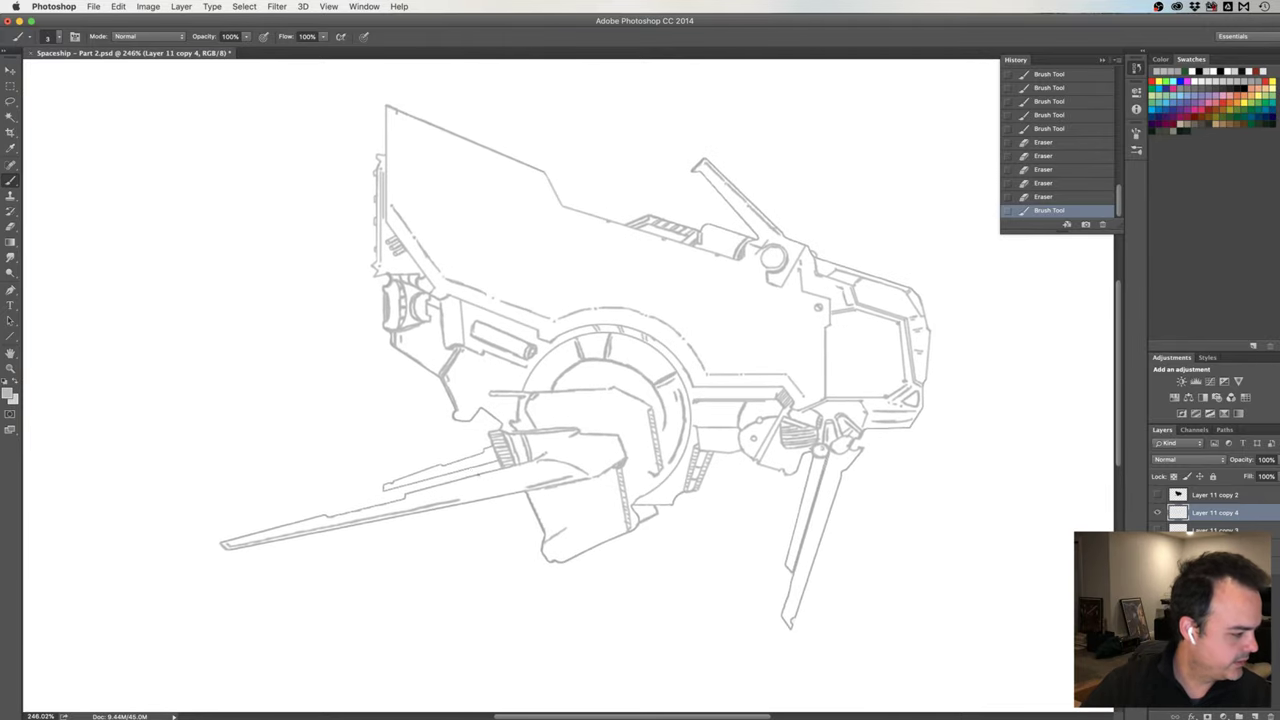
{"action": "left_click", "coordinate": [472, 491]}
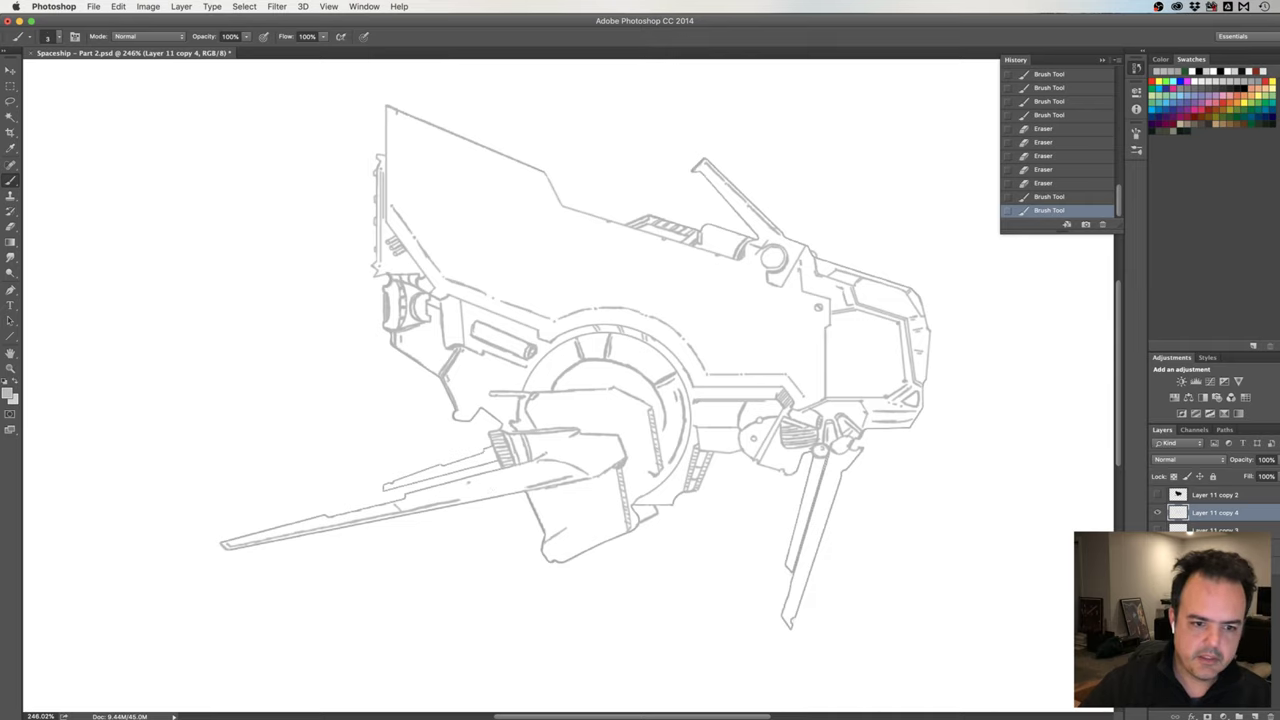
{"action": "left_click", "coordinate": [472, 491]}
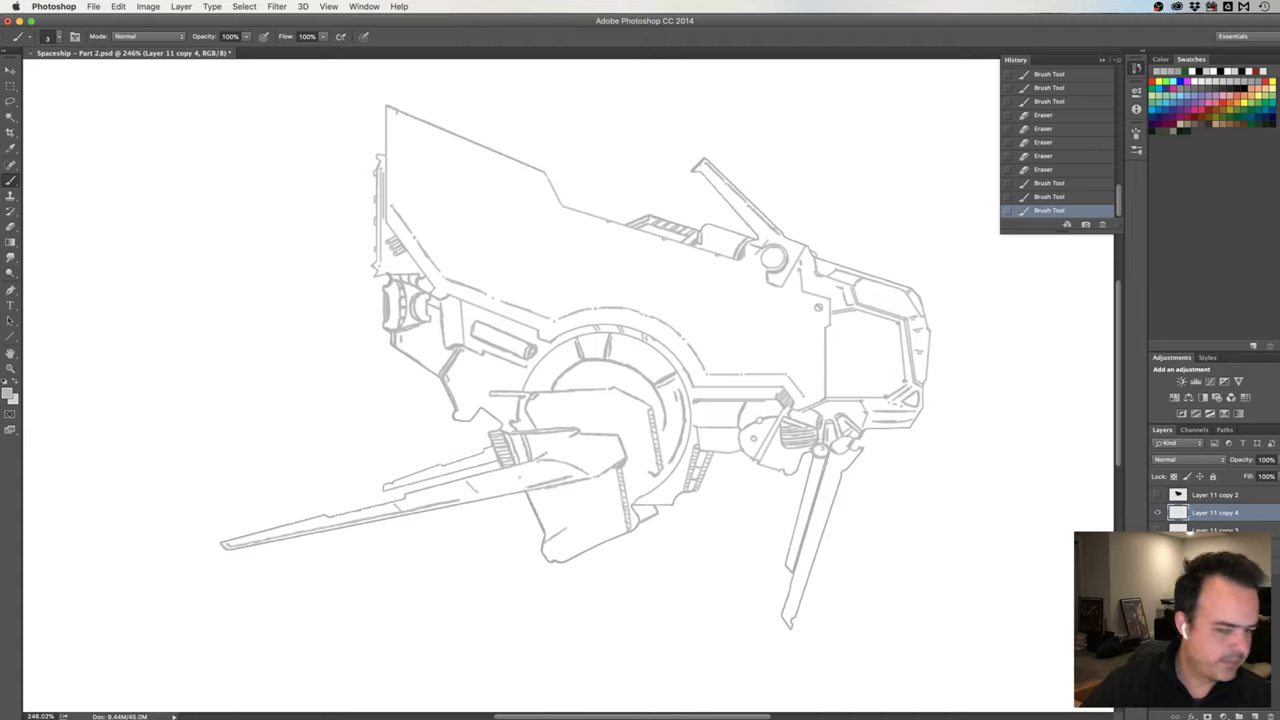
{"action": "left_click_drag", "start_coordinate": [530, 466], "coordinate": [538, 466]}
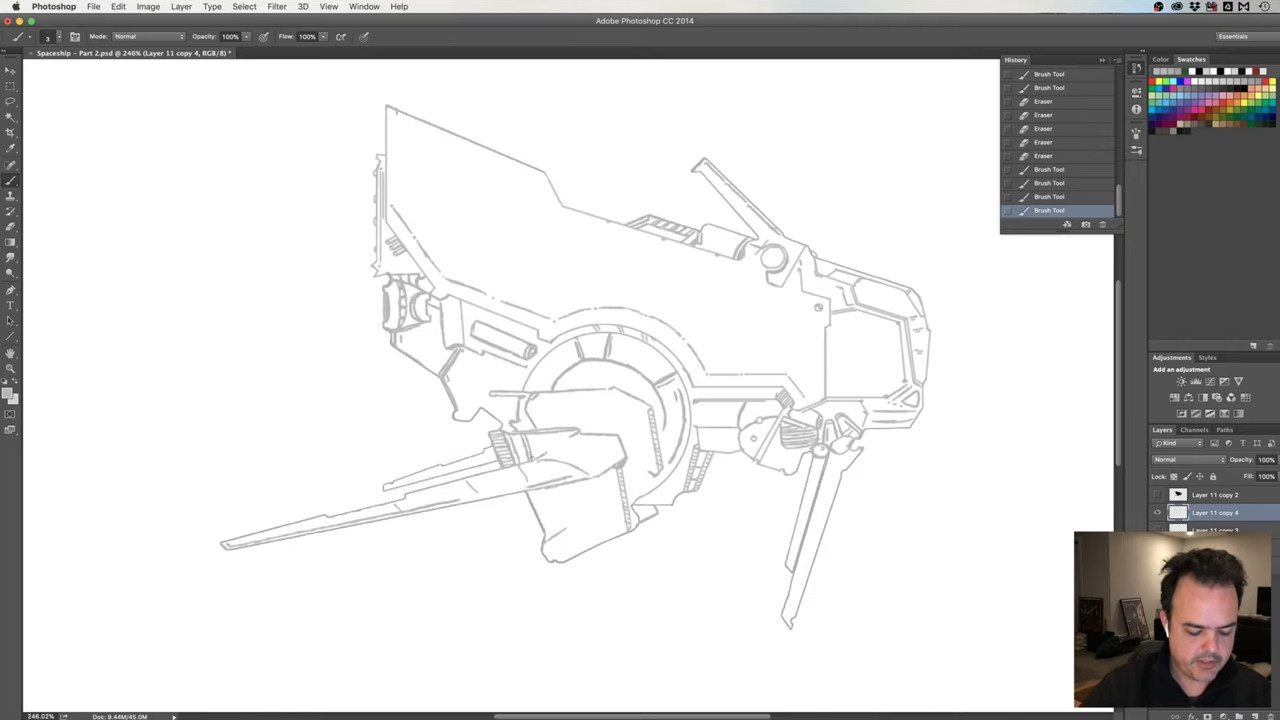
{"action": "key", "text": "ctrl+z"}
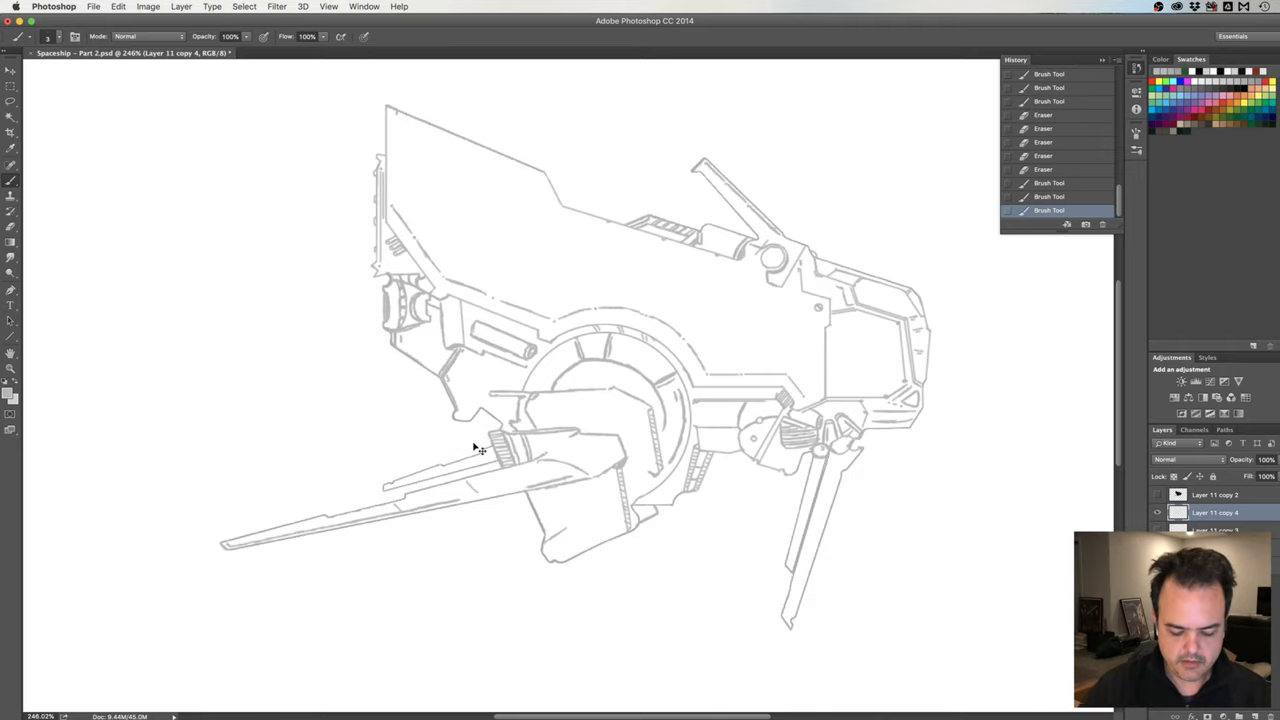
Mirror the drawing to check proportions, then flip it back and reposition the ship.
{"action": "key", "text": "ctrl+shift+h"}
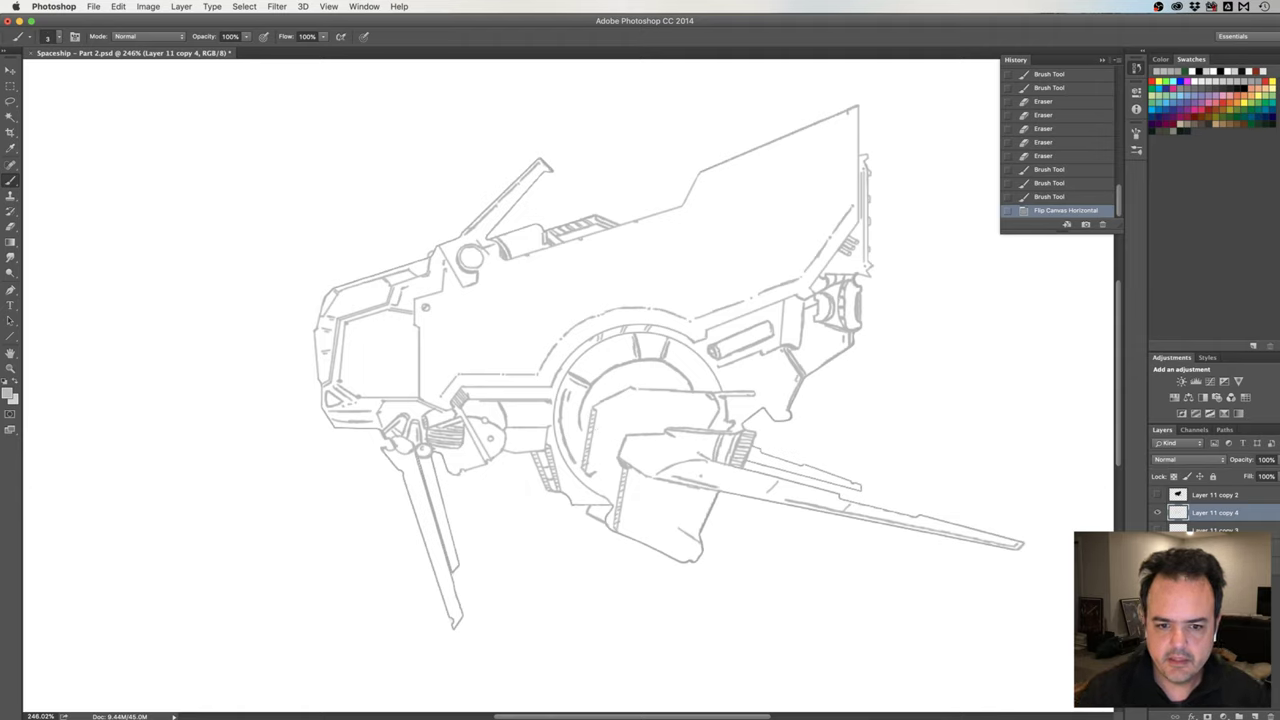
{"action": "left_click", "coordinate": [733, 476]}
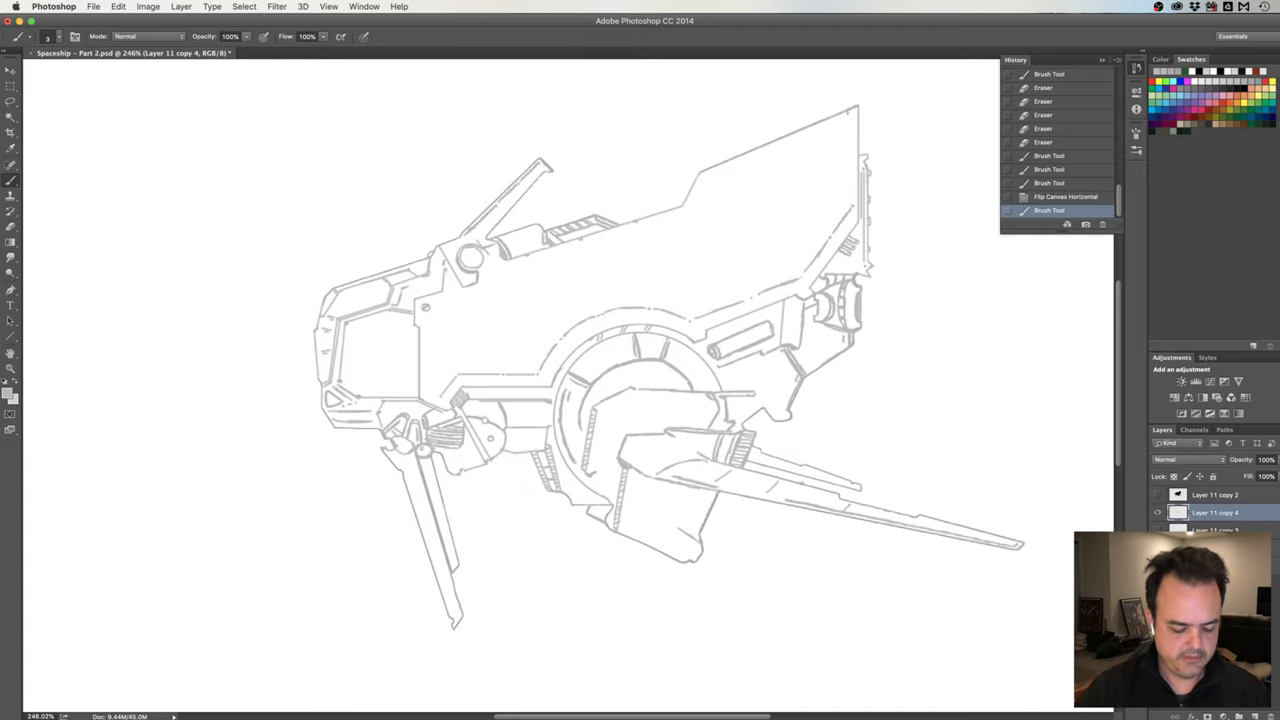
{"action": "key", "text": "h"}
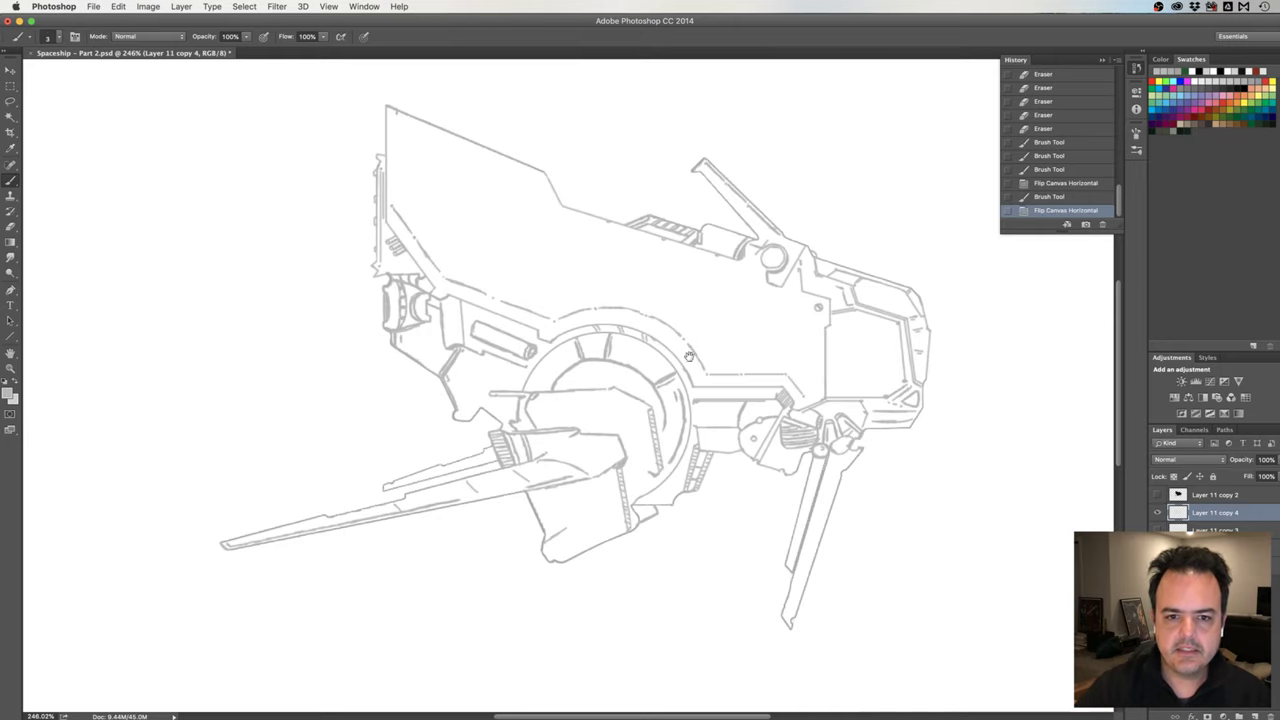
{"action": "mouse_move", "coordinate": [728, 365]}
{"action": "left_mouse_down"}
{"action": "mouse_move", "coordinate": [622, 403]}
{"action": "mouse_move", "coordinate": [637, 386]}
{"action": "left_mouse_up"}
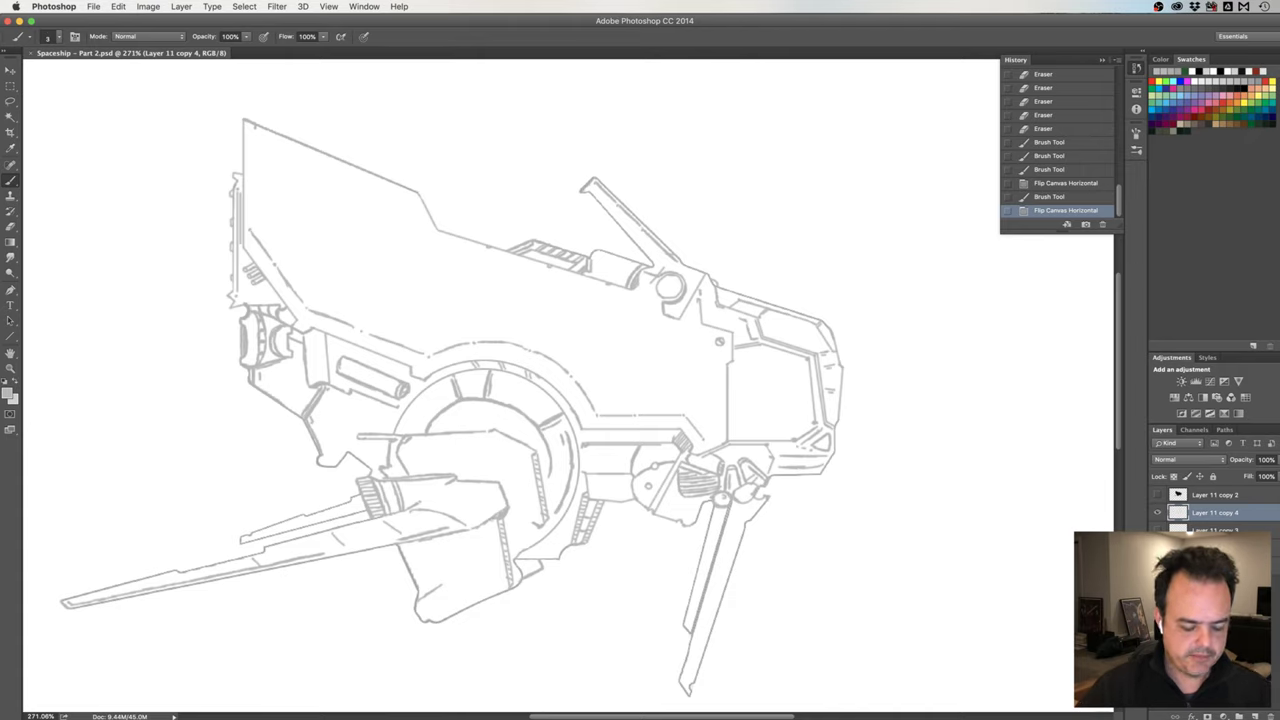
Erase the stray mark on the lower engine block, then zoom in on the lower hull.
{"action": "key", "text": "e"}
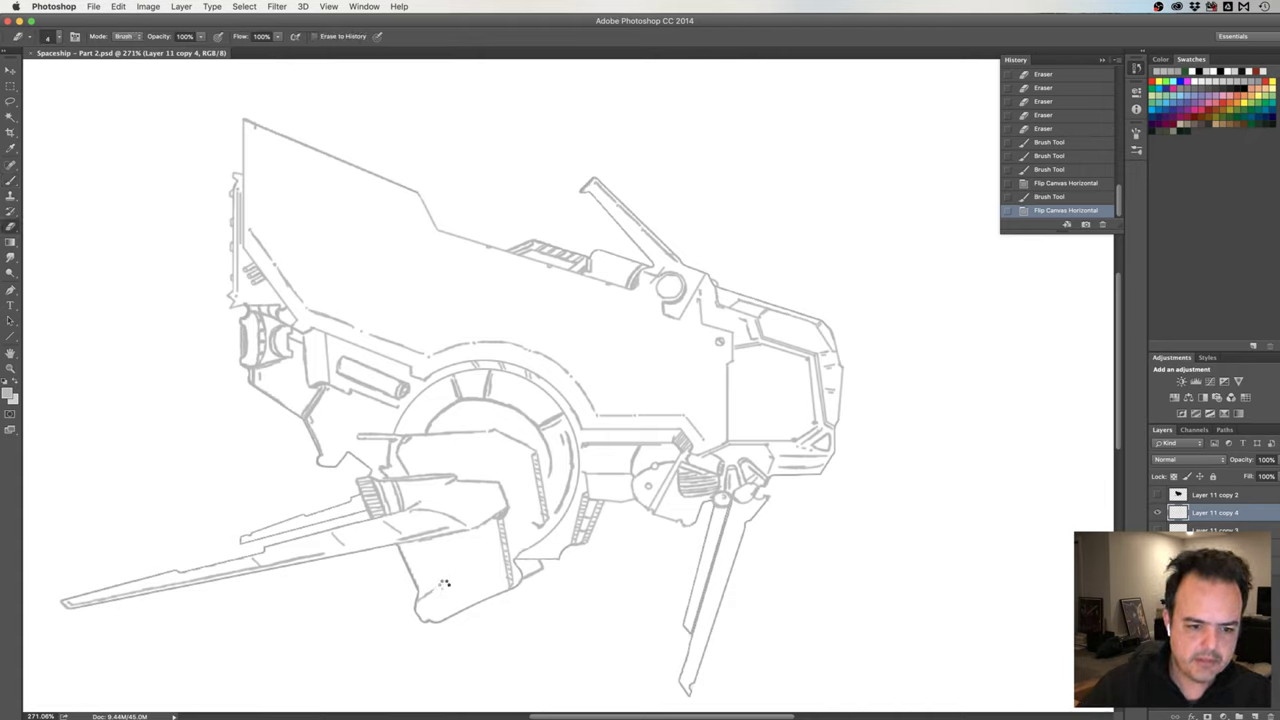
{"action": "left_click_drag", "start_coordinate": [432, 596], "coordinate": [423, 603]}
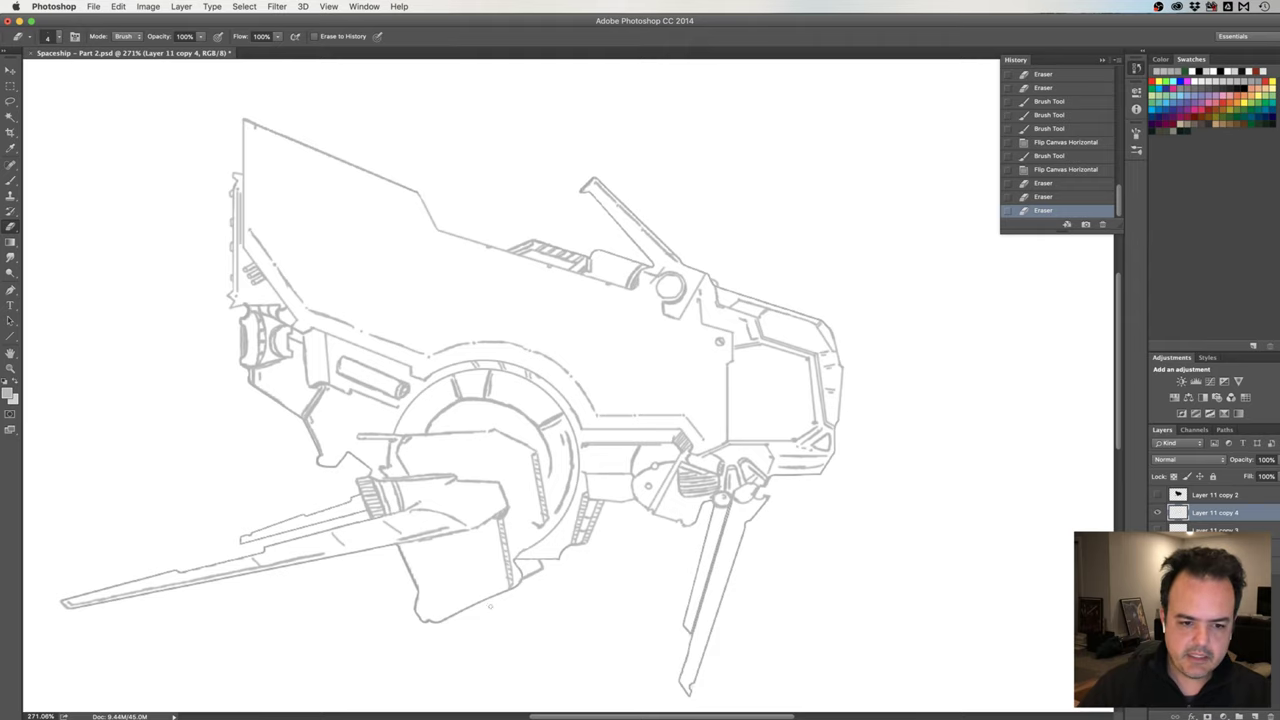
{"action": "key", "text": "b"}
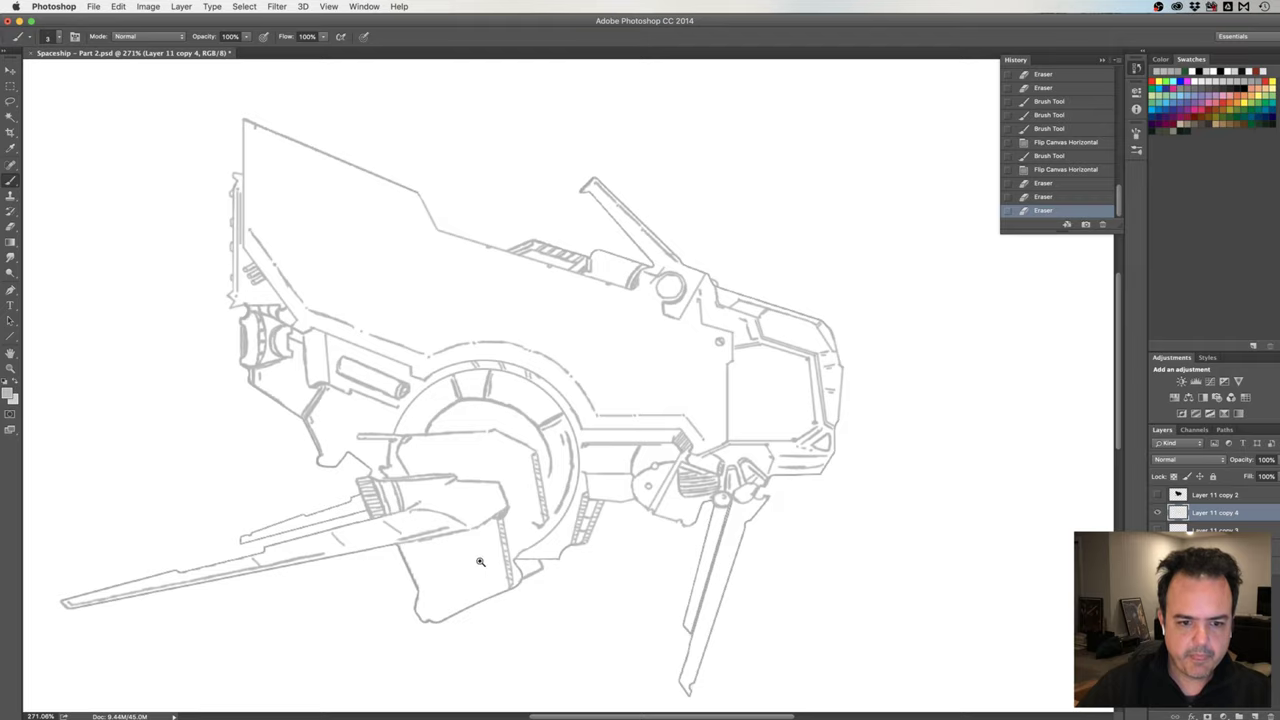
{"action": "mouse_move", "coordinate": [480, 562]}
{"action": "left_mouse_down"}
{"action": "mouse_move", "coordinate": [504, 491]}
{"action": "mouse_move", "coordinate": [540, 490]}
{"action": "left_mouse_up"}
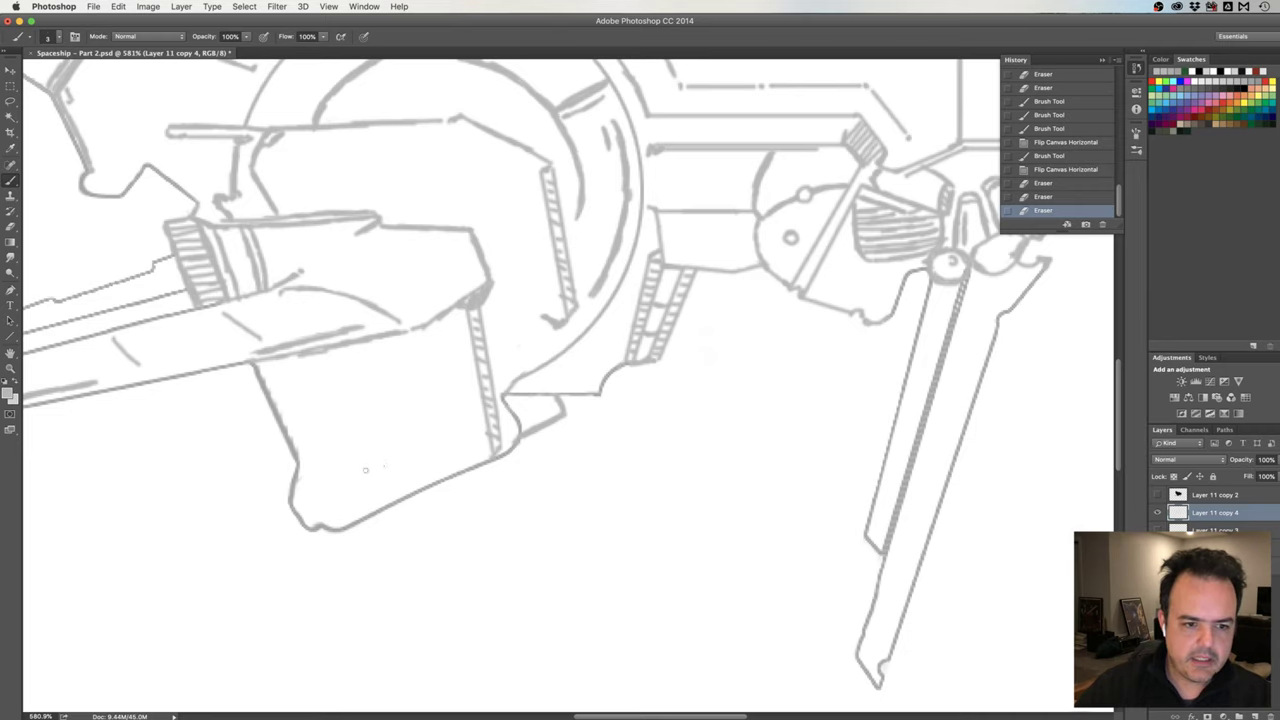
Draw a line along the block's bottom edge with short vertical dividers beneath it.
{"action": "mouse_move", "coordinate": [412, 451]}
{"action": "left_mouse_down"}
{"action": "mouse_move", "coordinate": [374, 466]}
{"action": "mouse_move", "coordinate": [408, 448]}
{"action": "left_mouse_up"}
{"action": "mouse_move", "coordinate": [408, 446]}
{"action": "left_mouse_down"}
{"action": "mouse_move", "coordinate": [466, 425]}
{"action": "mouse_move", "coordinate": [362, 470]}
{"action": "mouse_move", "coordinate": [474, 421]}
{"action": "left_mouse_up"}
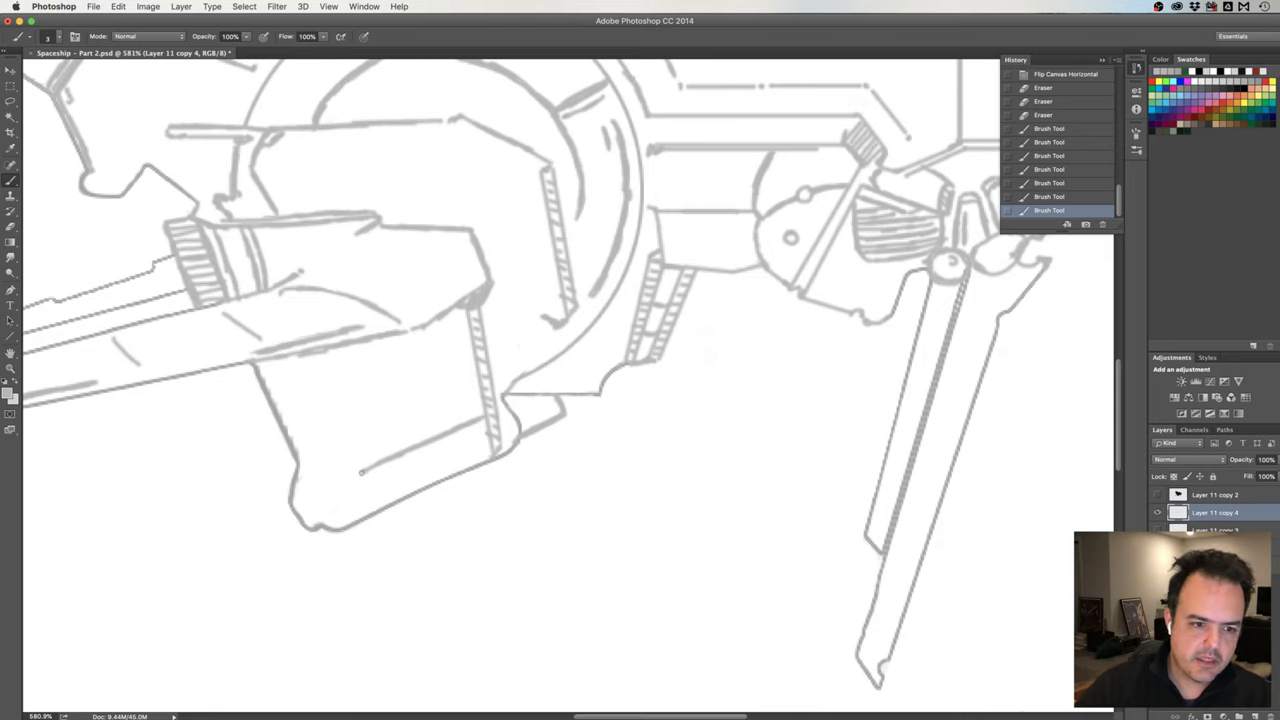
{"action": "left_click", "coordinate": [364, 474]}
{"action": "left_click_drag", "start_coordinate": [366, 474], "coordinate": [366, 512]}
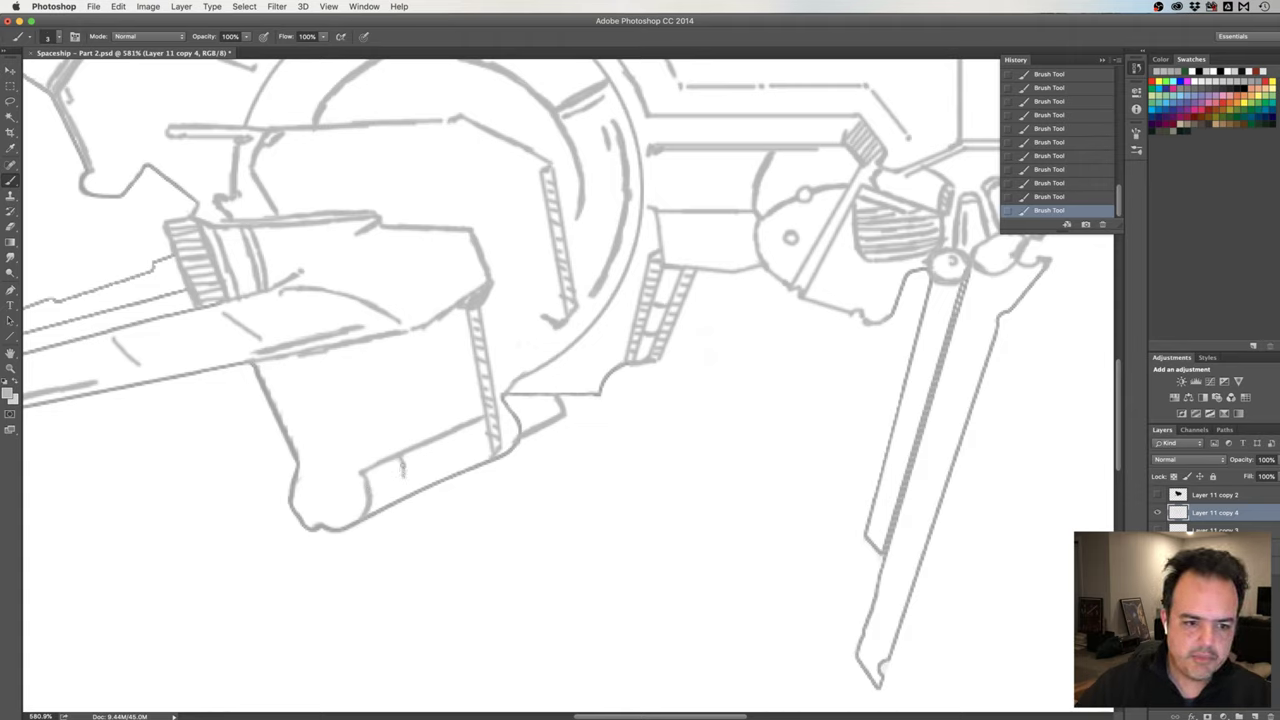
{"action": "left_click_drag", "start_coordinate": [403, 467], "coordinate": [404, 492]}
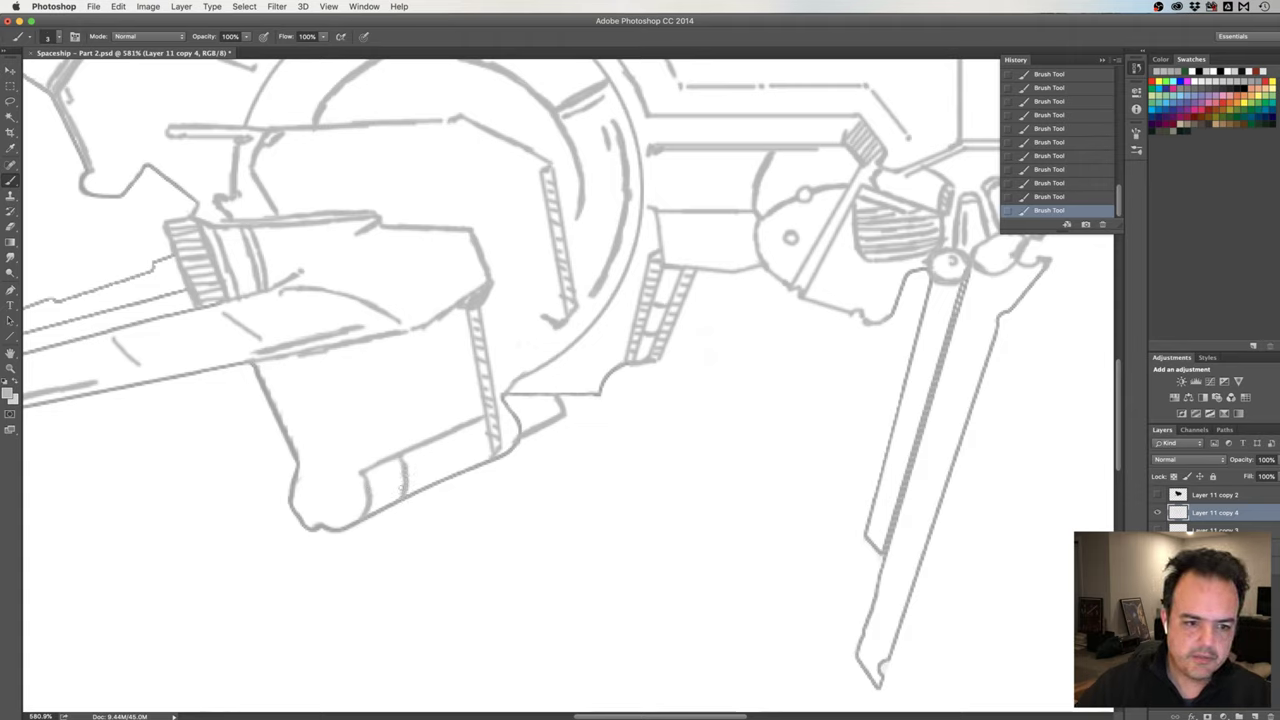
Clean up and retouch the short vertical dividers, then zoom out.
{"action": "key", "text": "e"}
{"action": "mouse_move", "coordinate": [410, 462]}
{"action": "left_mouse_down"}
{"action": "mouse_move", "coordinate": [413, 478]}
{"action": "mouse_move", "coordinate": [411, 466]}
{"action": "left_mouse_up"}
{"action": "left_click_drag", "start_coordinate": [410, 478], "coordinate": [408, 484]}
{"action": "key", "text": "b"}
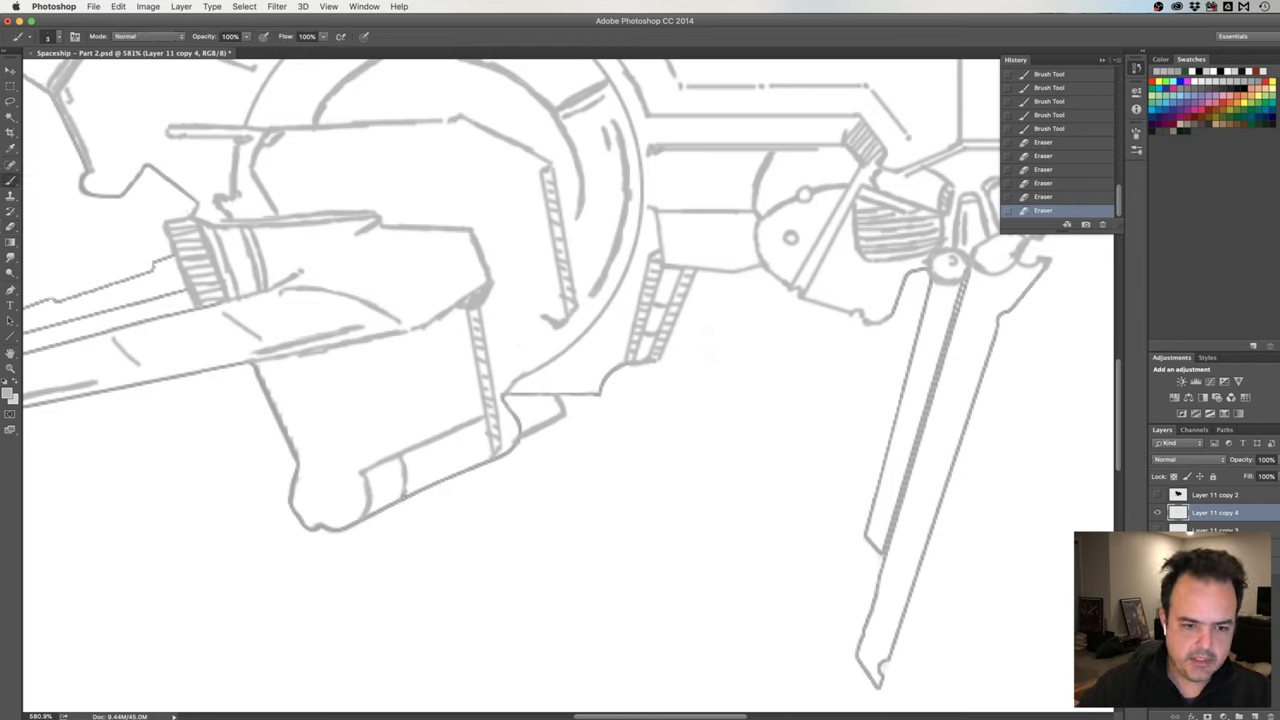
{"action": "mouse_move", "coordinate": [403, 493]}
{"action": "left_mouse_down"}
{"action": "mouse_move", "coordinate": [404, 470]}
{"action": "mouse_move", "coordinate": [403, 496]}
{"action": "left_mouse_up"}
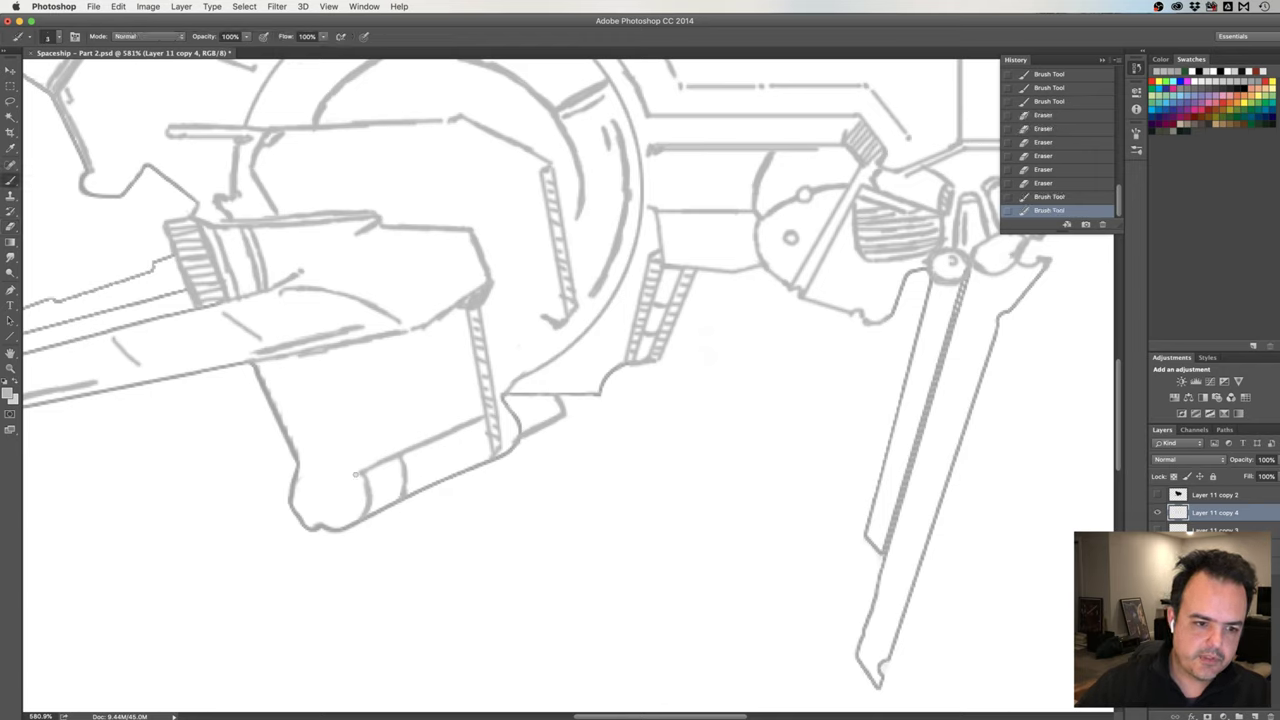
{"action": "left_click", "coordinate": [356, 475]}
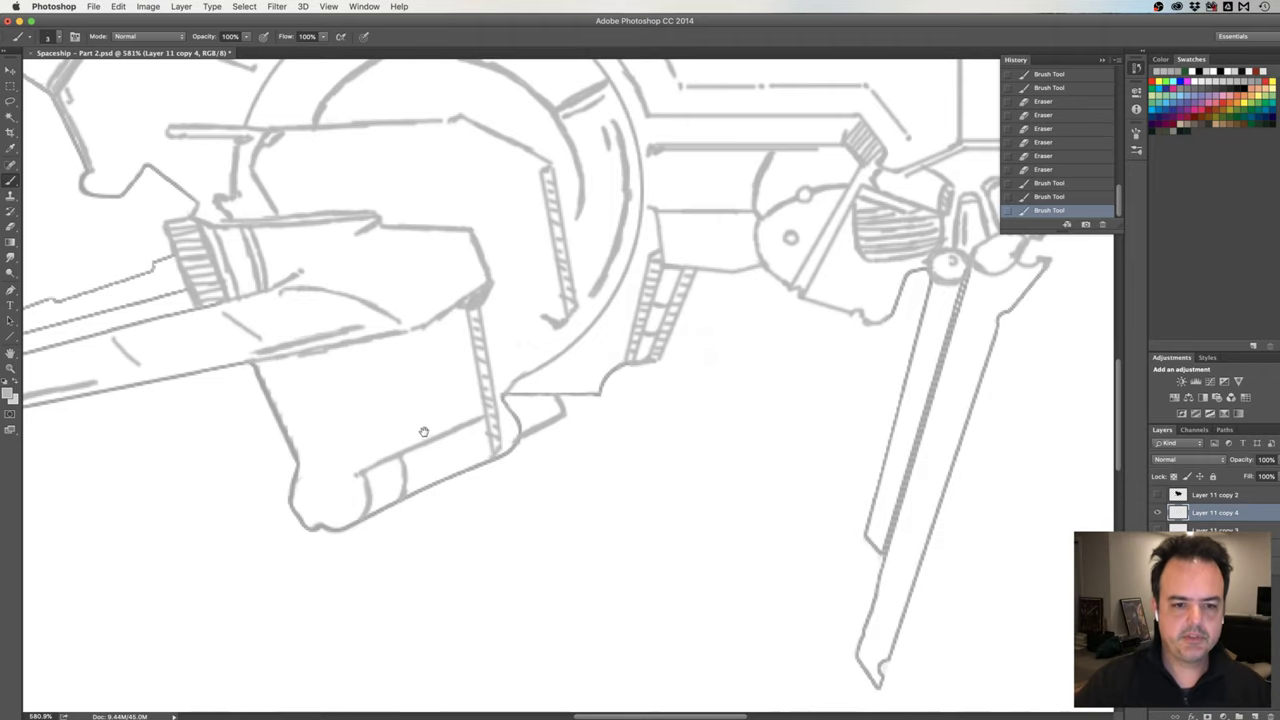
{"action": "scroll", "coordinate": [401, 388], "scroll_direction": "down", "scroll_amount": 2}
{"action": "scroll", "coordinate": [406, 444], "scroll_direction": "down", "scroll_amount": 4}
{"action": "scroll", "coordinate": [410, 430], "scroll_direction": "down", "scroll_amount": 2}
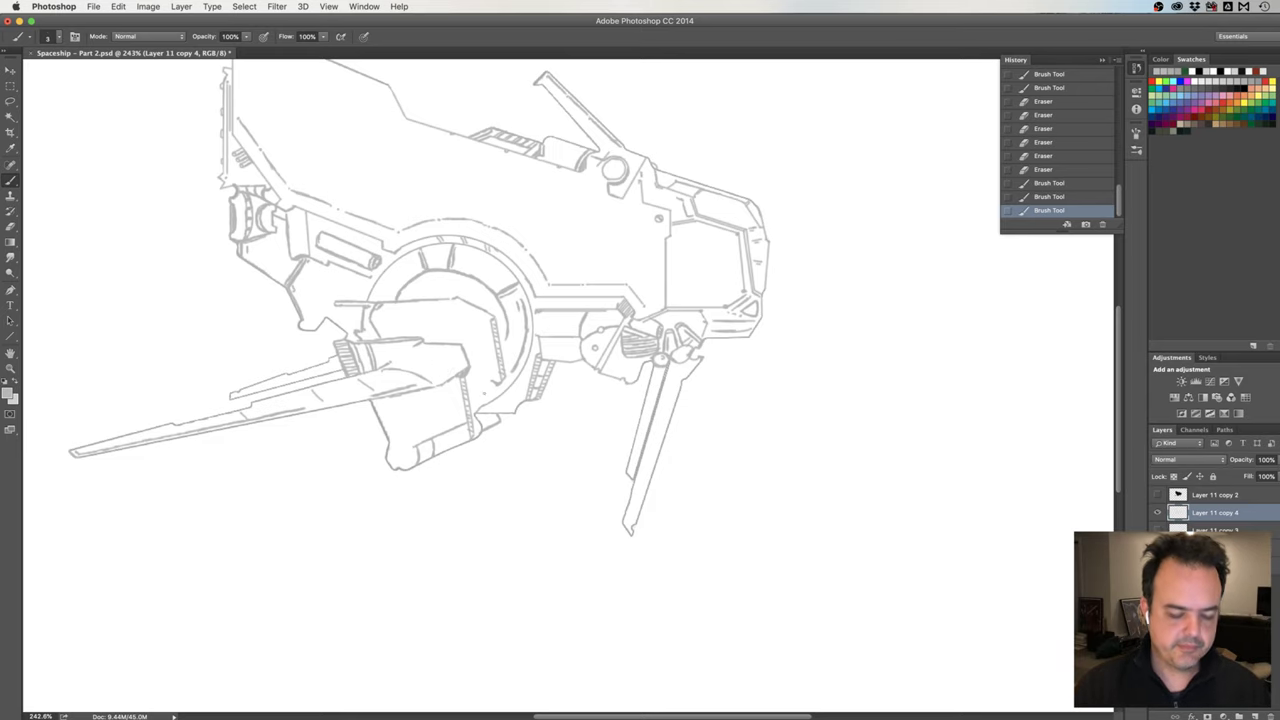
Set the brush size to 2 px.
{"action": "scroll", "coordinate": [455, 406], "scroll_direction": "up", "scroll_amount": 2}
{"action": "scroll", "coordinate": [455, 406], "scroll_direction": "up", "scroll_amount": 3}
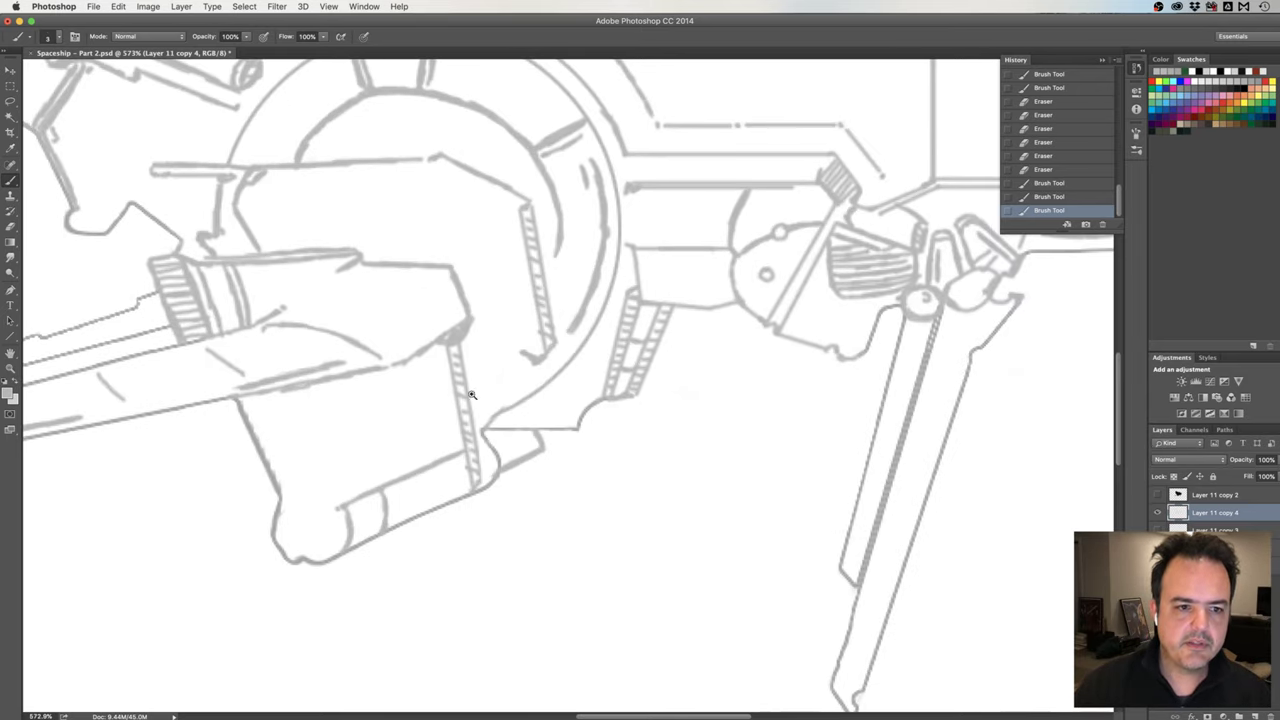
{"action": "left_click", "coordinate": [50, 38]}
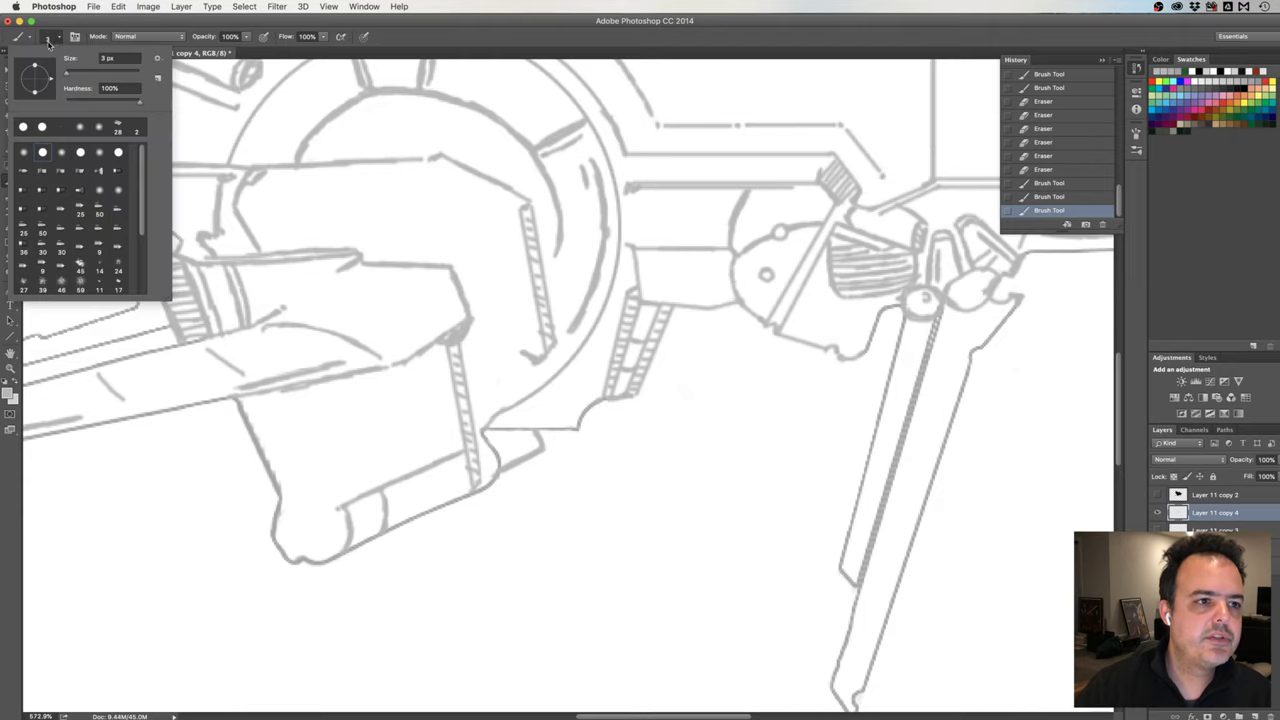
{"action": "type", "text": "2"}
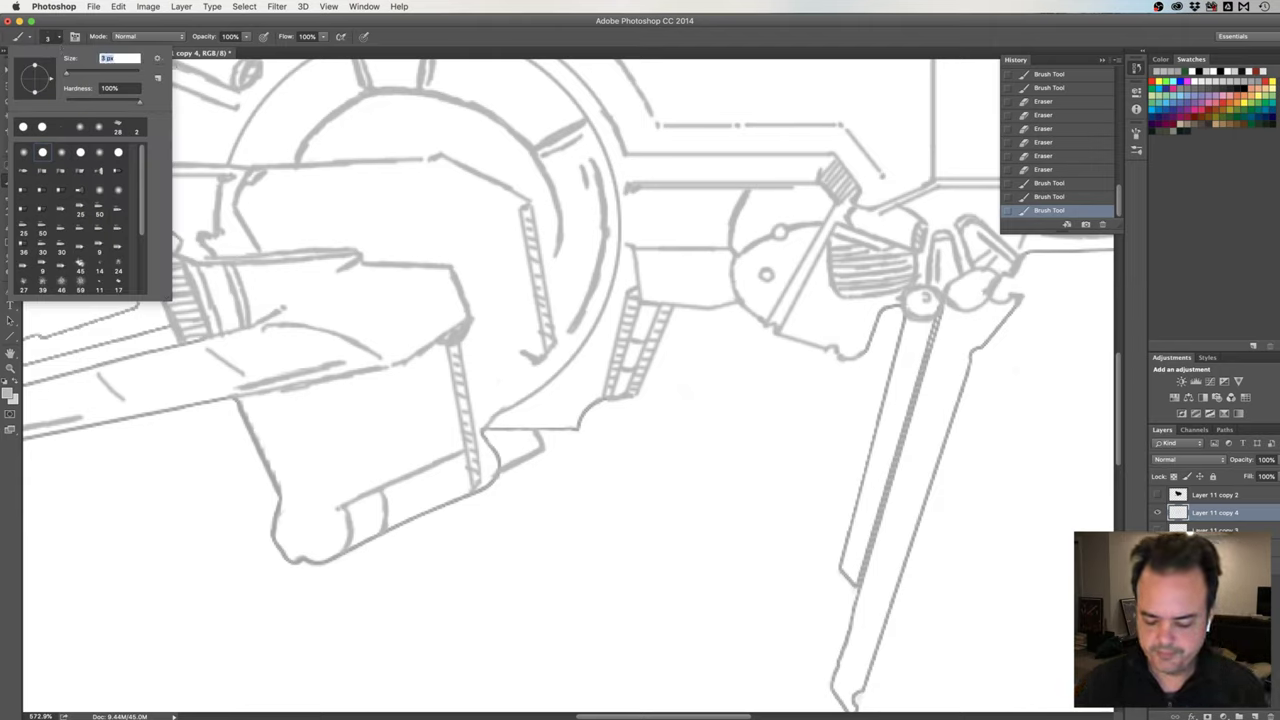
{"action": "key", "text": "Return"}
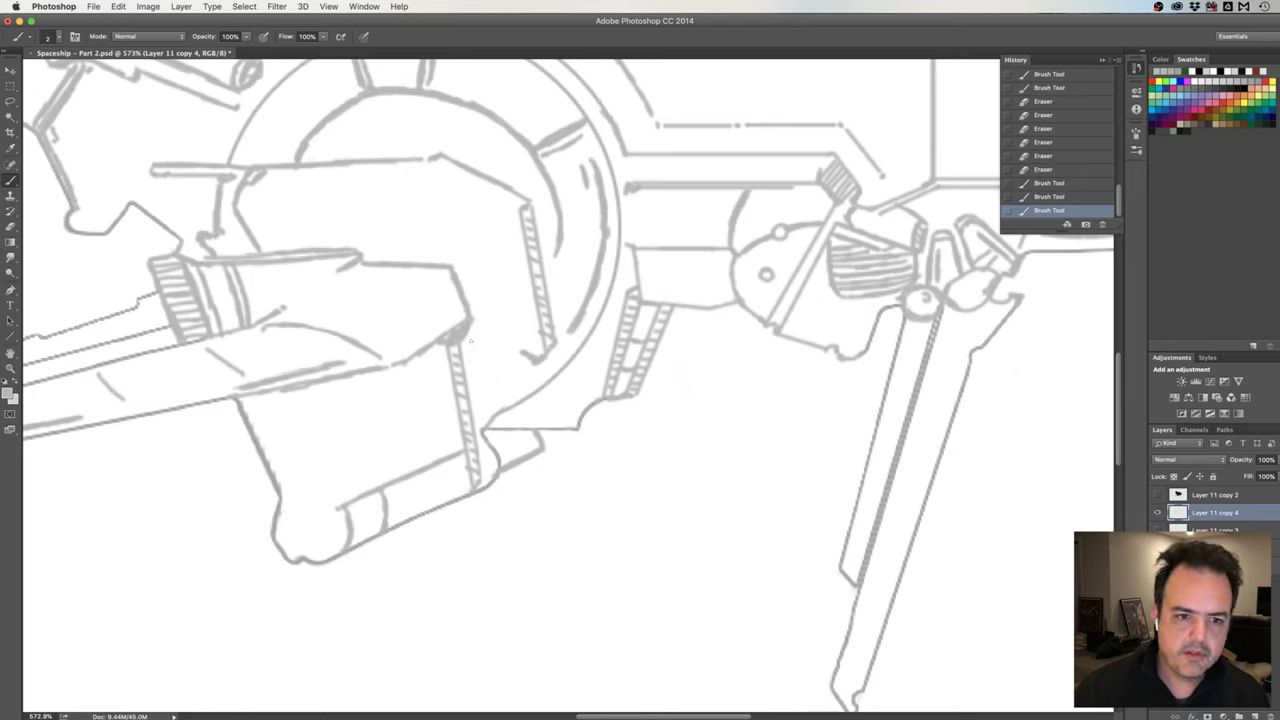
Draw a stroke near the hatched strut, then step back several History states.
{"action": "left_click_drag", "start_coordinate": [466, 342], "coordinate": [480, 462]}
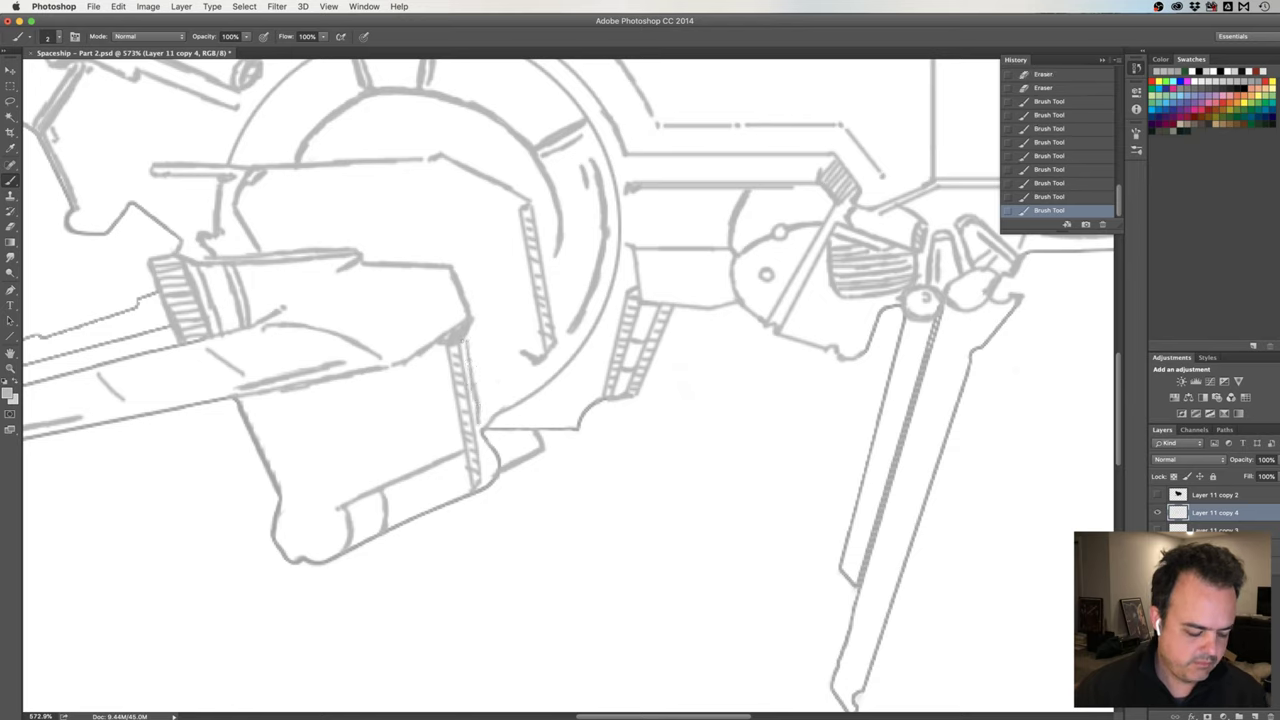
{"action": "left_click", "coordinate": [1059, 169]}
{"action": "left_click", "coordinate": [1061, 156]}
{"action": "left_click", "coordinate": [1063, 142]}
{"action": "left_click", "coordinate": [1068, 129]}
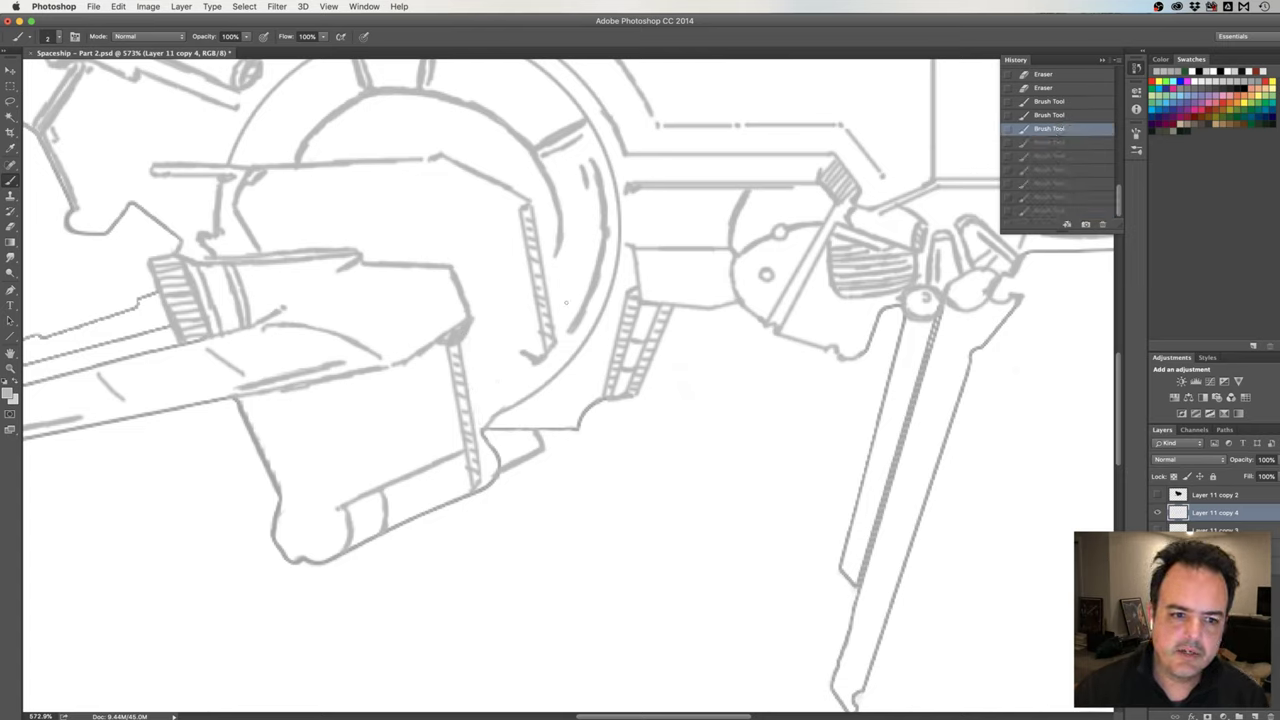
Redraw the strut strokes and add diagonal lines joining the ring's lower edge to it.
{"action": "left_click_drag", "start_coordinate": [465, 343], "coordinate": [481, 418]}
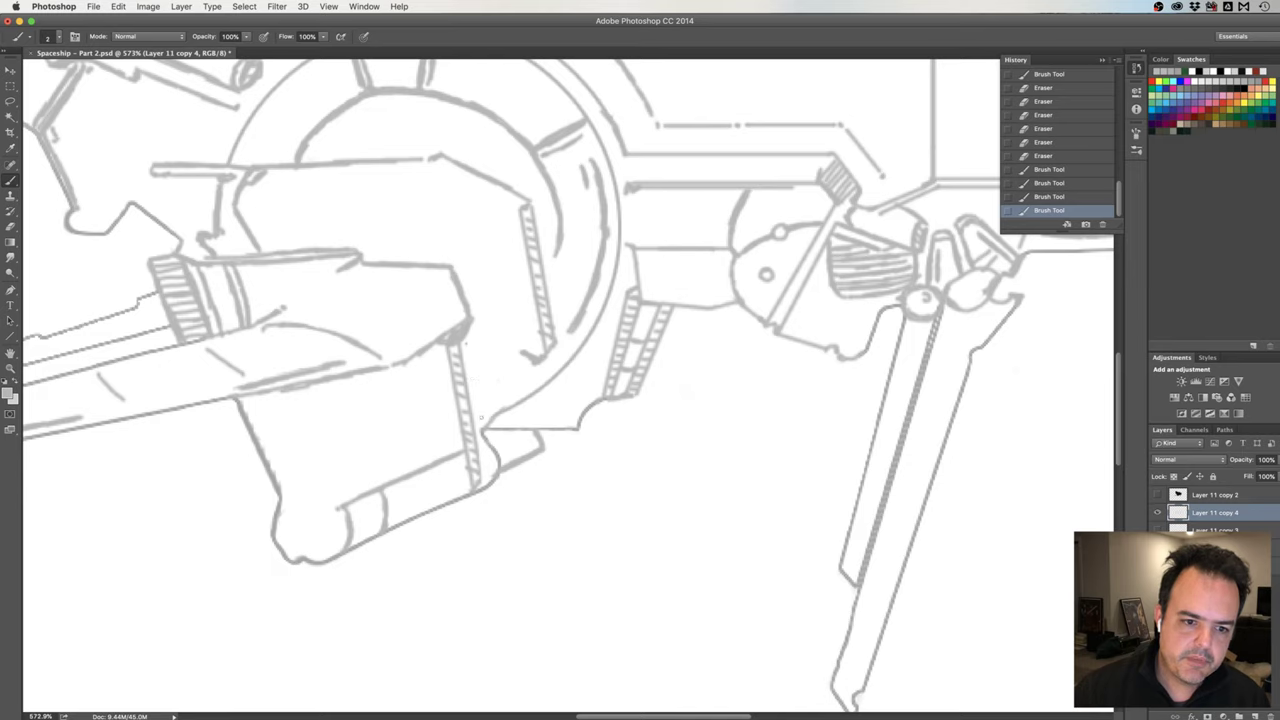
{"action": "left_click_drag", "start_coordinate": [465, 345], "coordinate": [479, 422]}
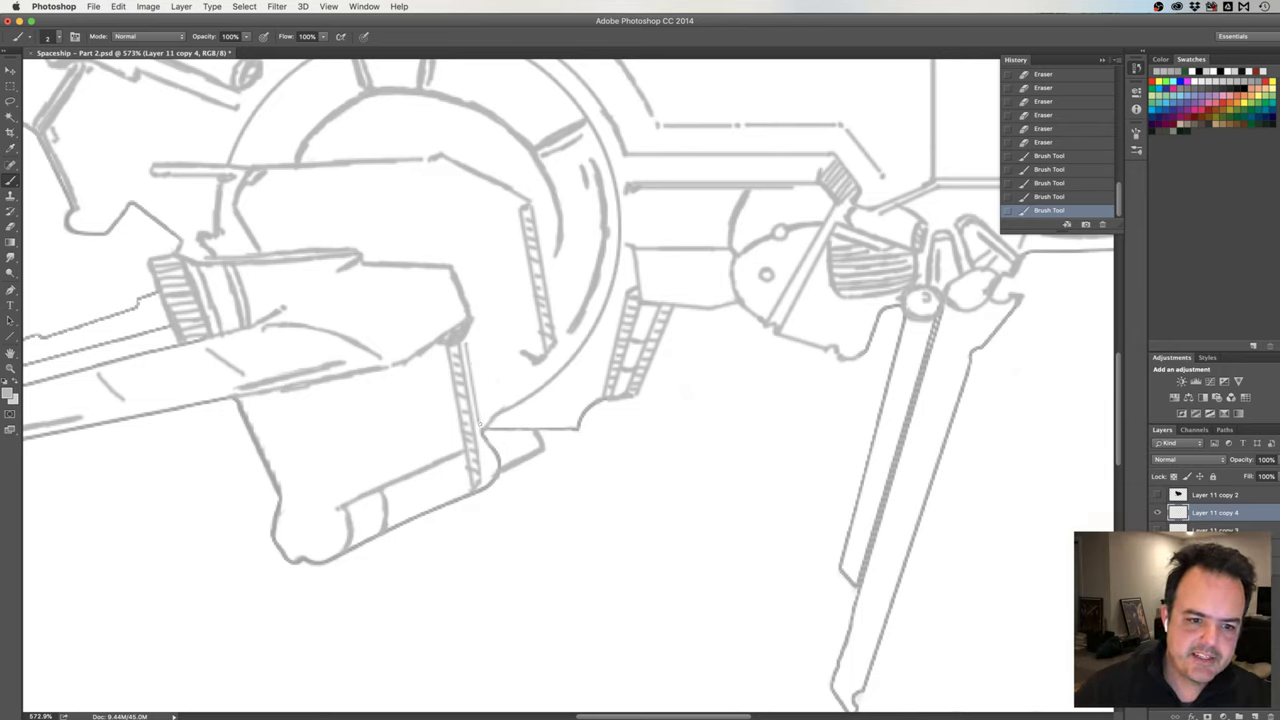
{"action": "left_click", "coordinate": [481, 427]}
{"action": "left_click", "coordinate": [481, 427]}
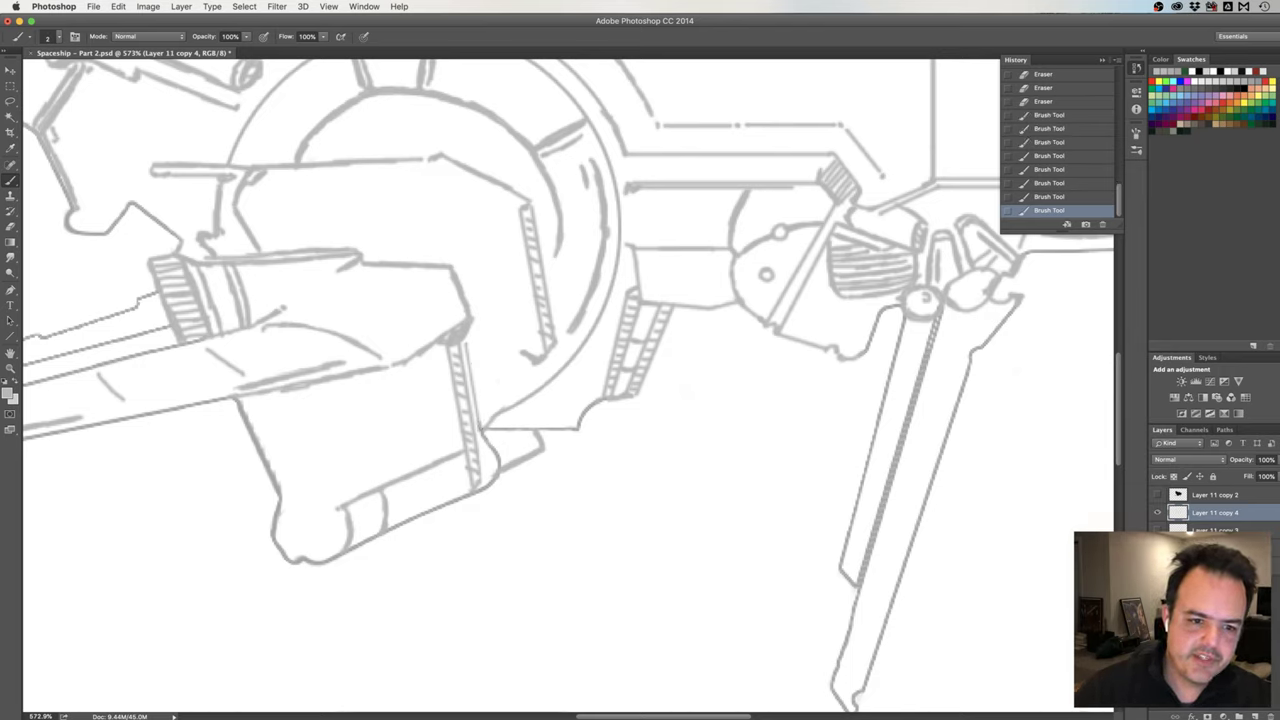
{"action": "left_click", "coordinate": [472, 436]}
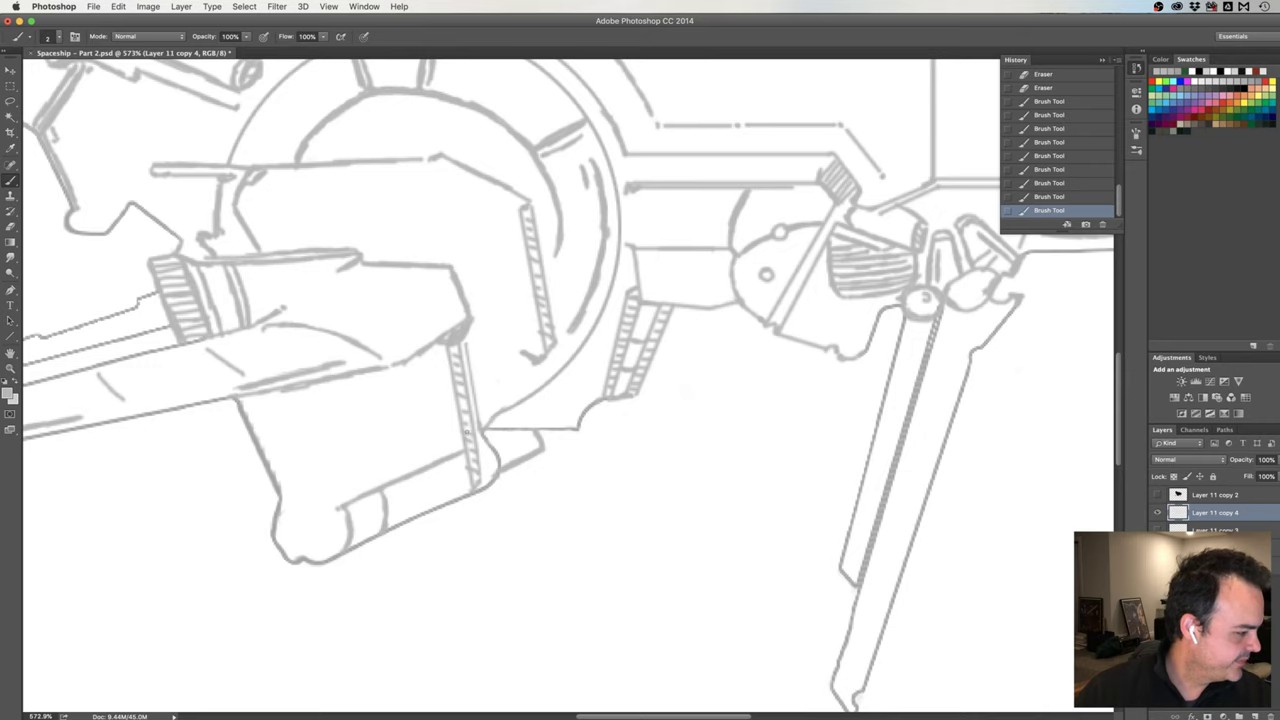
{"action": "left_click", "coordinate": [501, 437]}
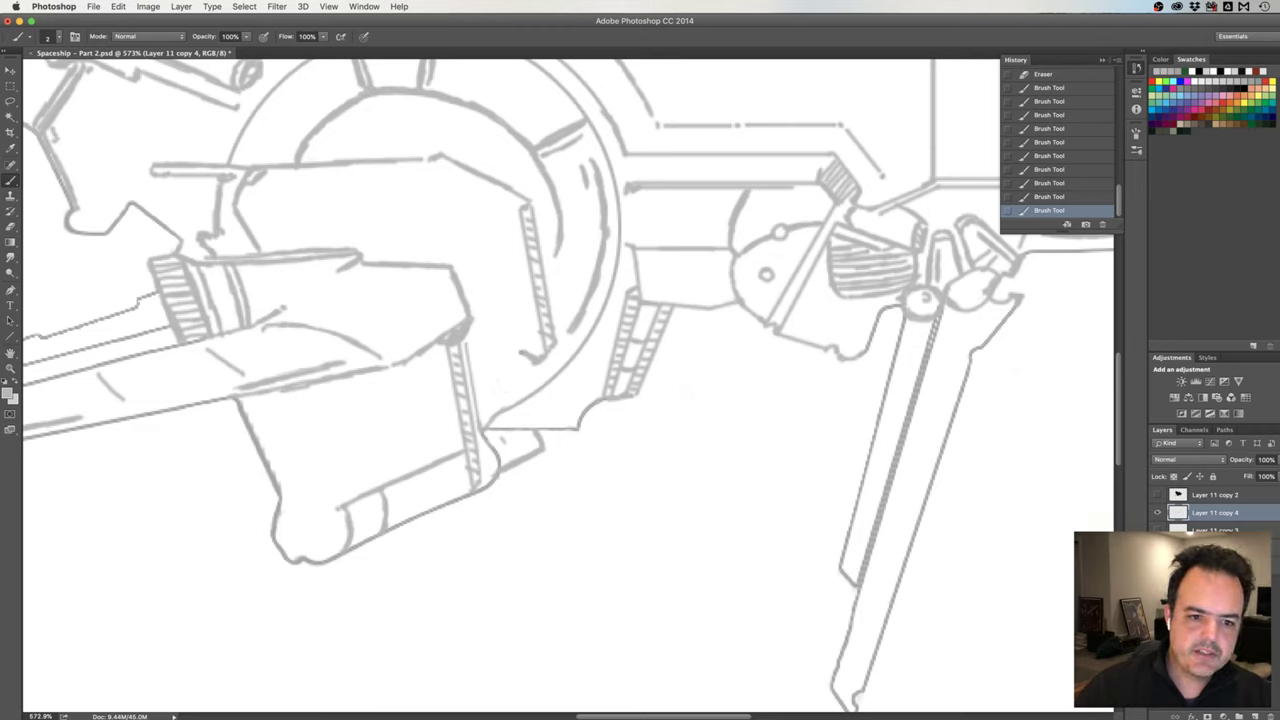
{"action": "left_click_drag", "start_coordinate": [522, 352], "coordinate": [482, 426]}
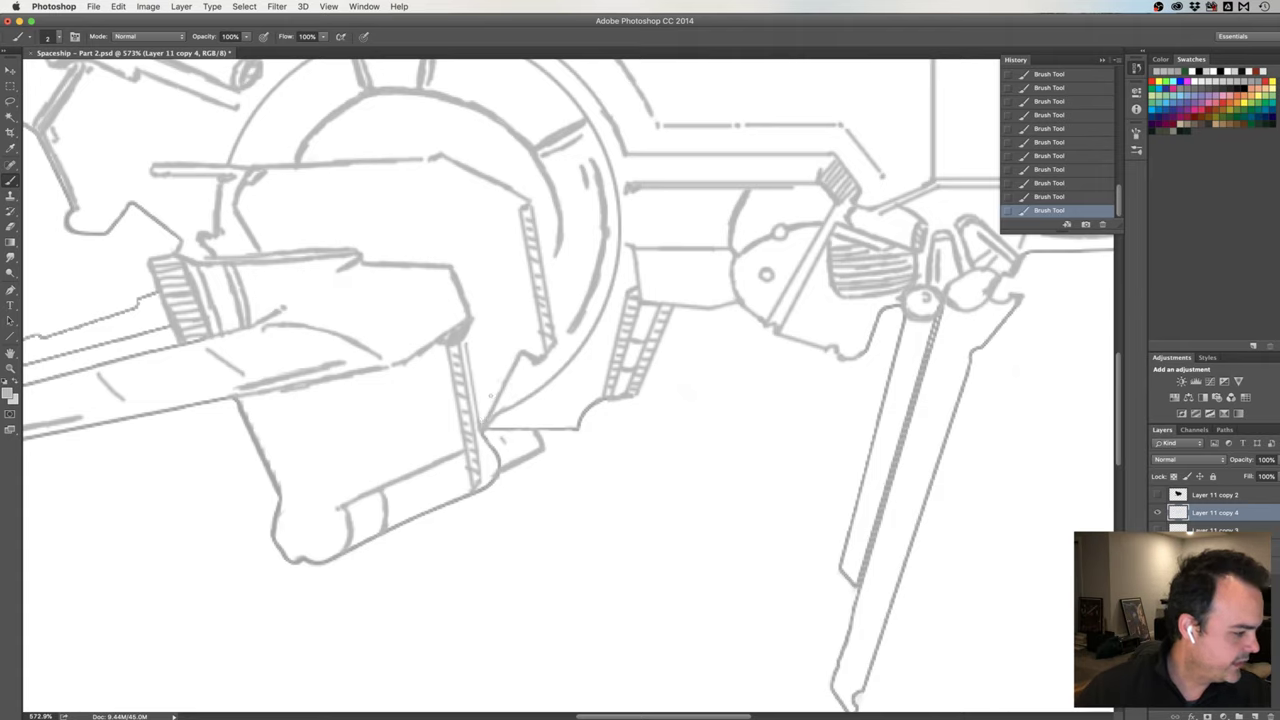
{"action": "left_click_drag", "start_coordinate": [496, 414], "coordinate": [485, 425]}
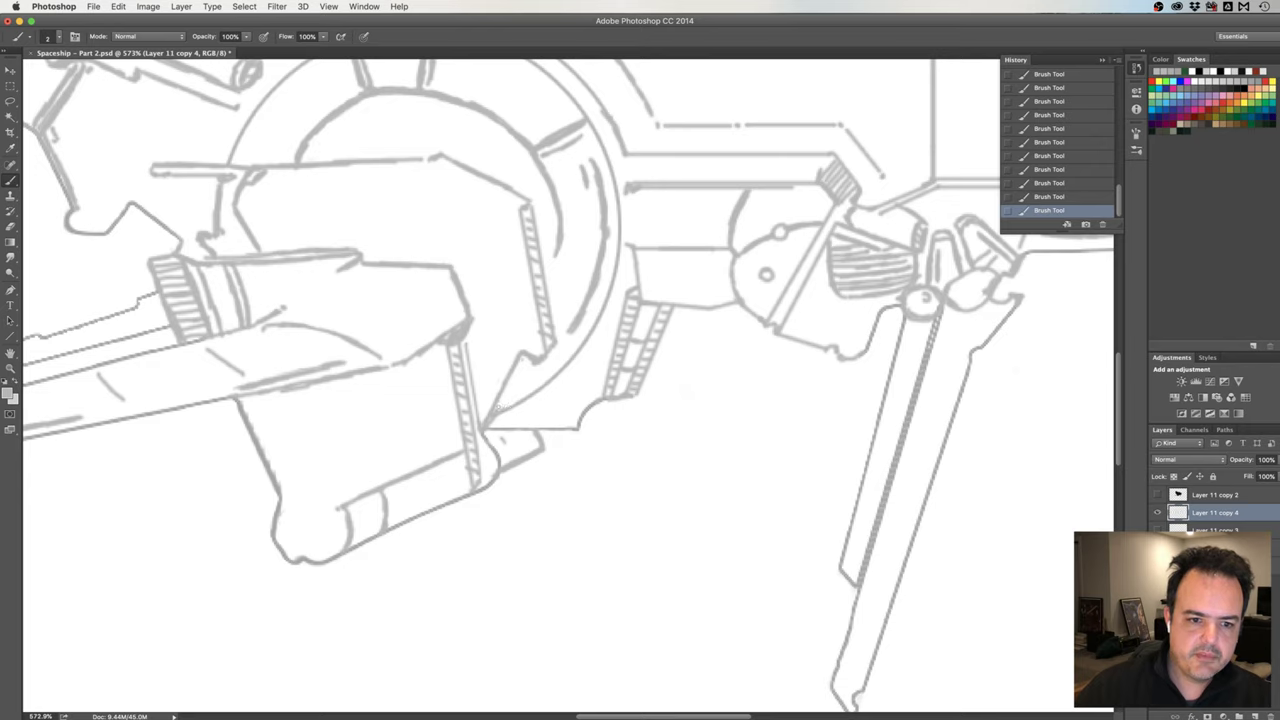
{"action": "left_click_drag", "start_coordinate": [497, 405], "coordinate": [516, 358]}
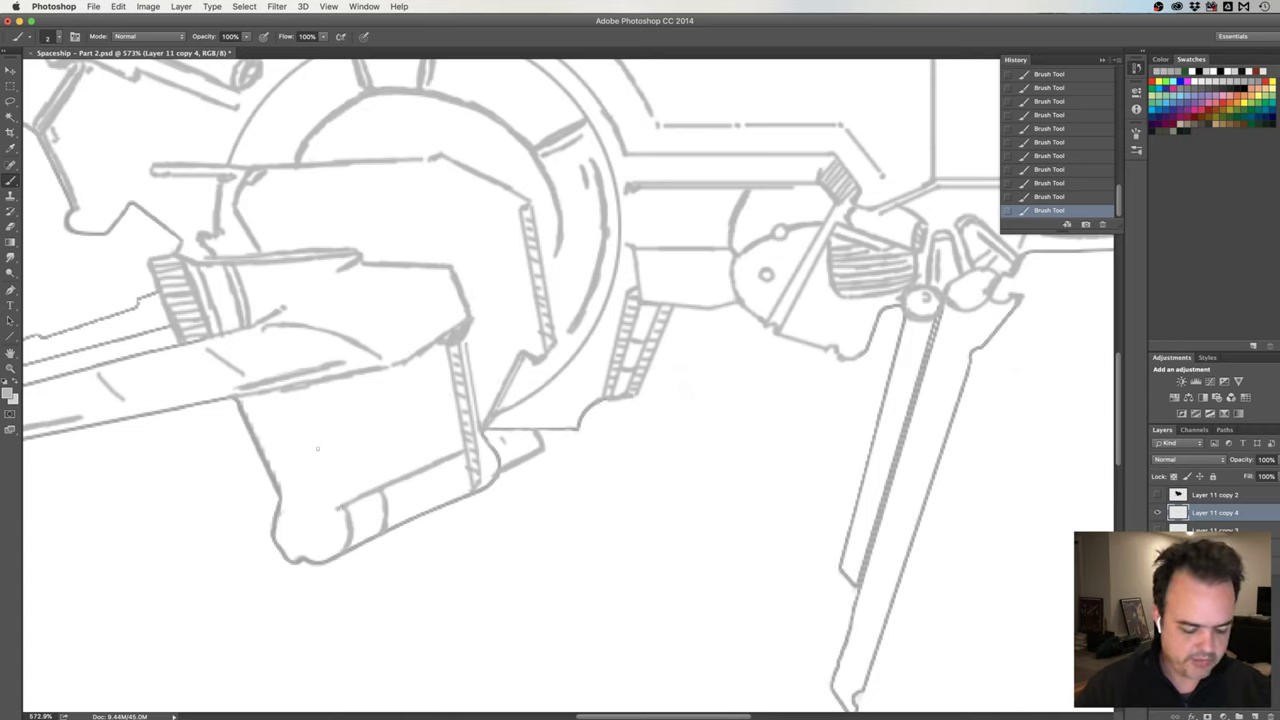
Erase the lower-left corner curve and extend the vertical line slightly.
{"action": "key", "text": "e"}
{"action": "mouse_move", "coordinate": [277, 553]}
{"action": "left_mouse_down"}
{"action": "mouse_move", "coordinate": [281, 543]}
{"action": "mouse_move", "coordinate": [318, 561]}
{"action": "mouse_move", "coordinate": [291, 551]}
{"action": "mouse_move", "coordinate": [277, 520]}
{"action": "left_mouse_up"}
{"action": "left_click", "coordinate": [281, 543]}
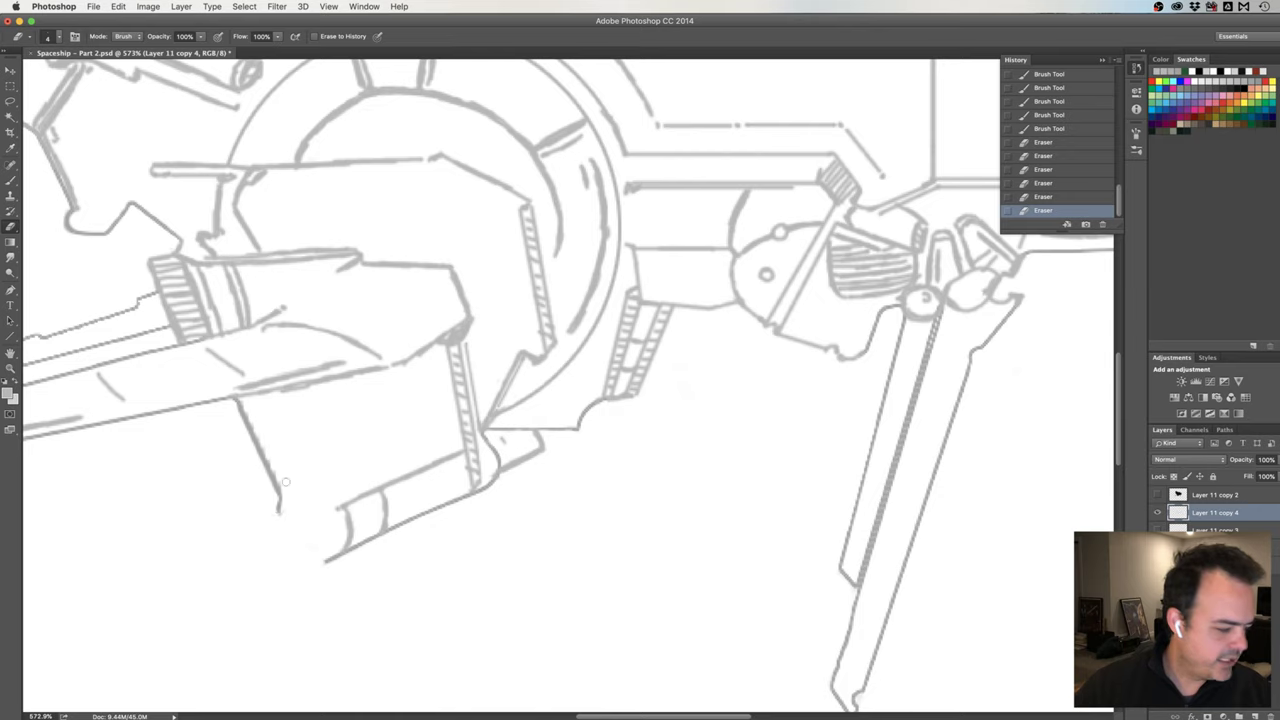
{"action": "key", "text": "b"}
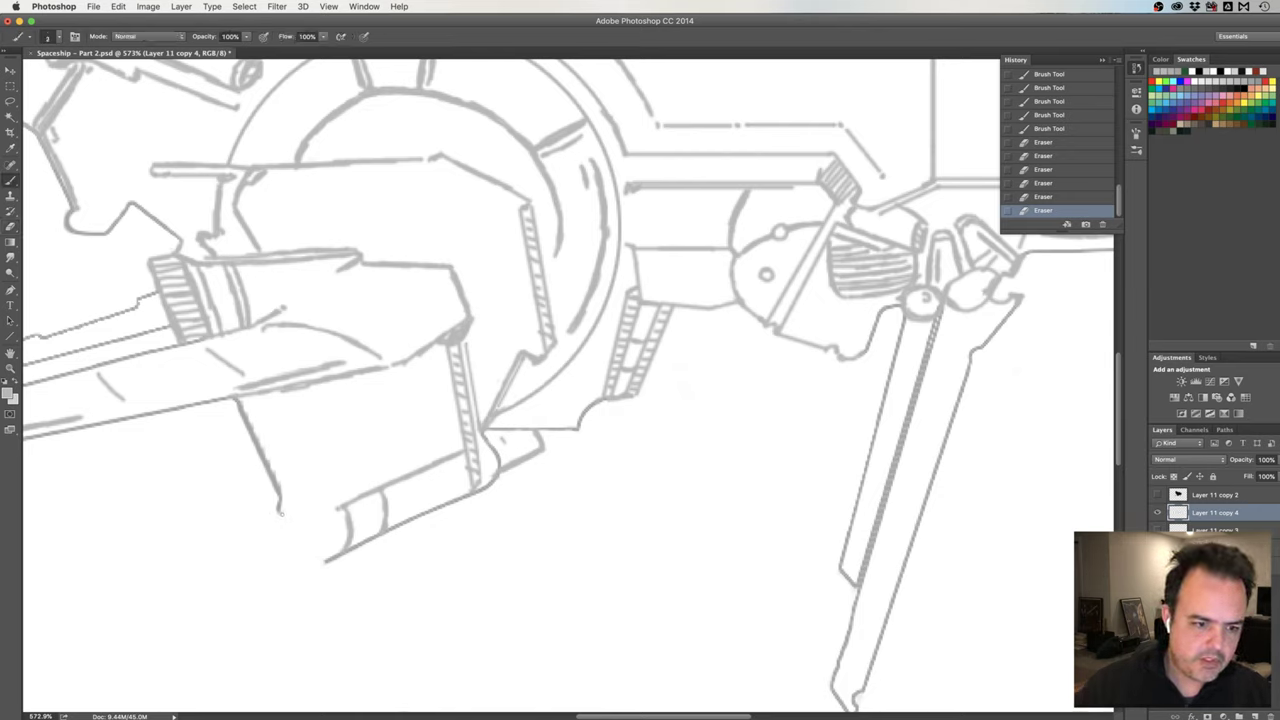
{"action": "left_click_drag", "start_coordinate": [278, 508], "coordinate": [280, 516]}
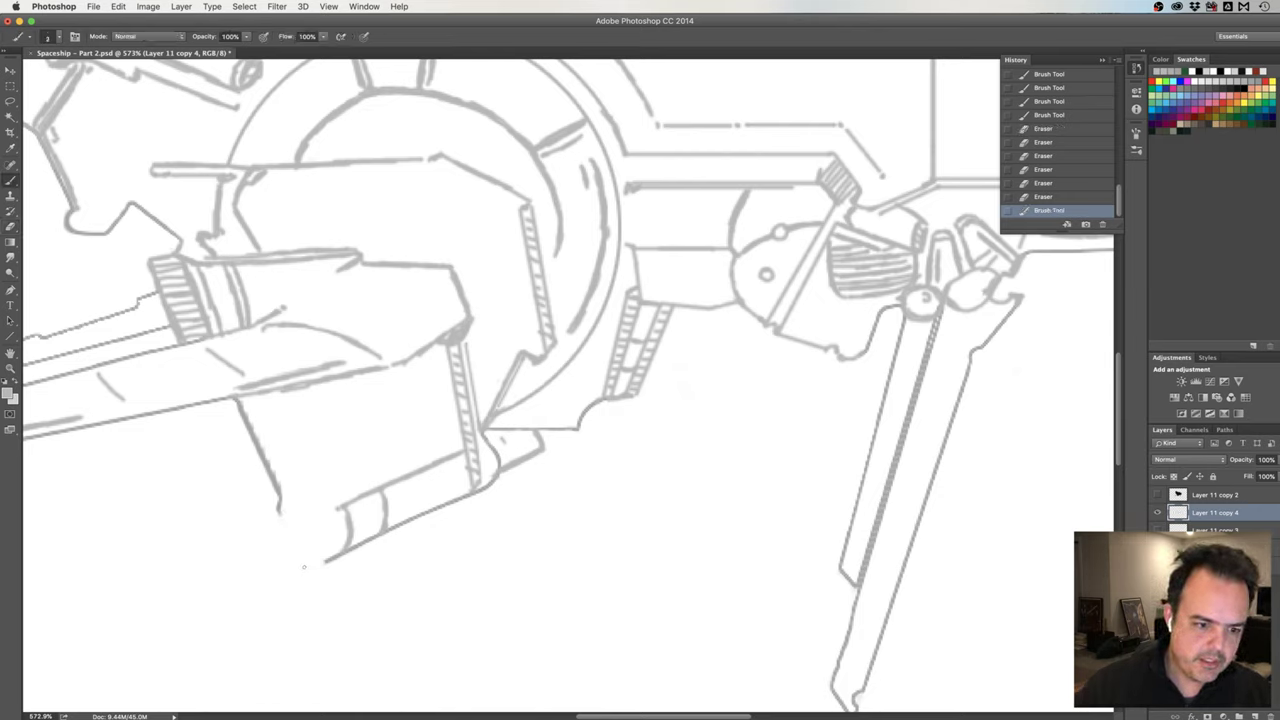
Draw a clean bottom corner joined to the lower edge, trimming its overshooting tip.
{"action": "left_click", "coordinate": [310, 574], "text": "shift"}
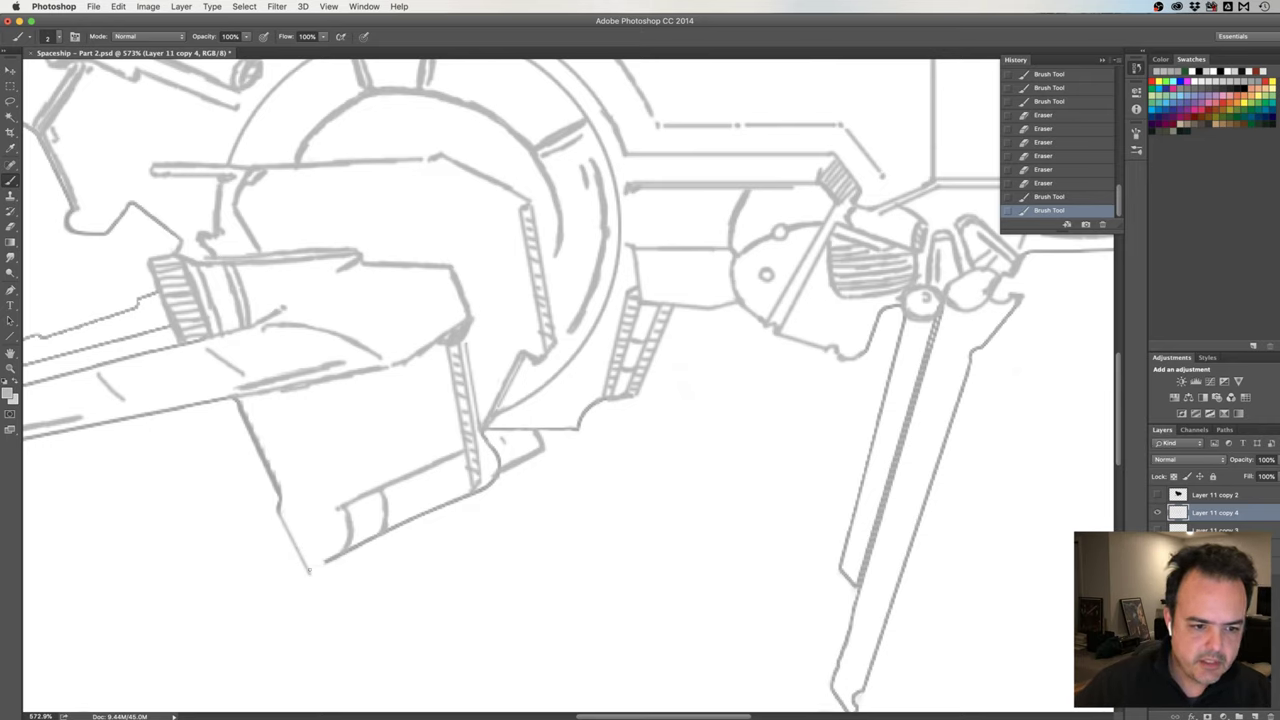
{"action": "left_click_drag", "start_coordinate": [309, 571], "coordinate": [322, 563]}
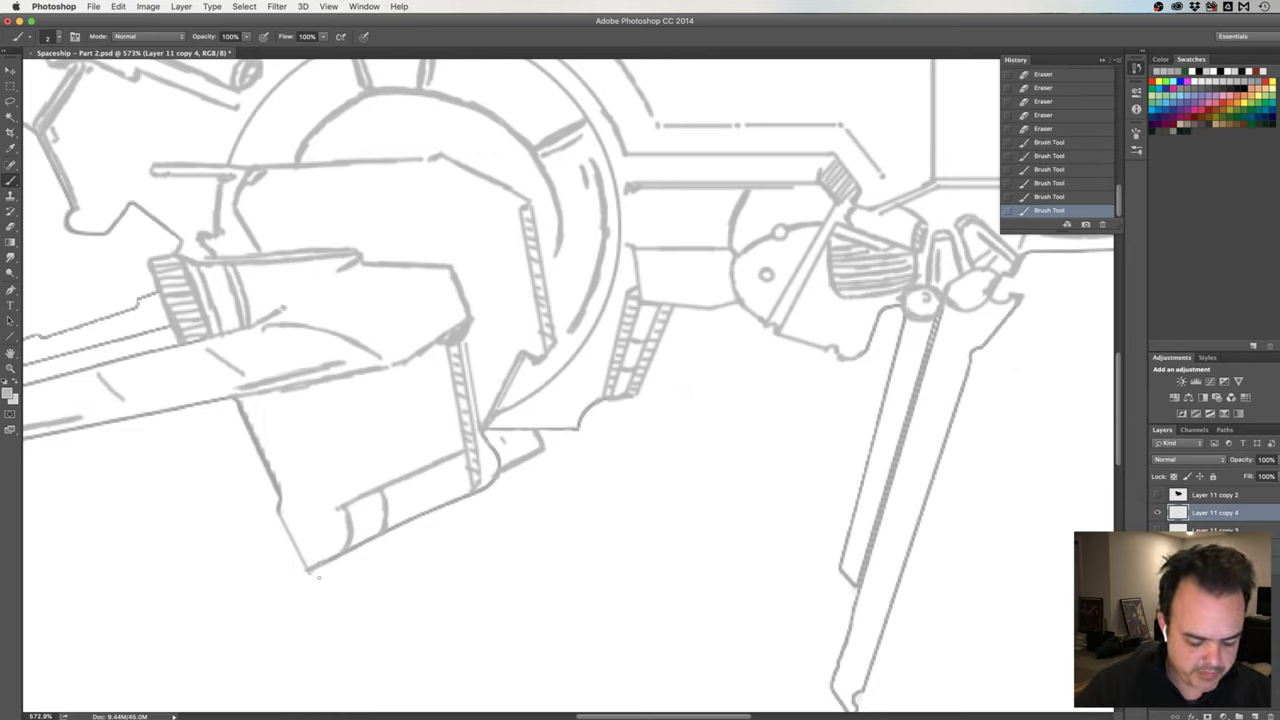
{"action": "key", "text": "e"}
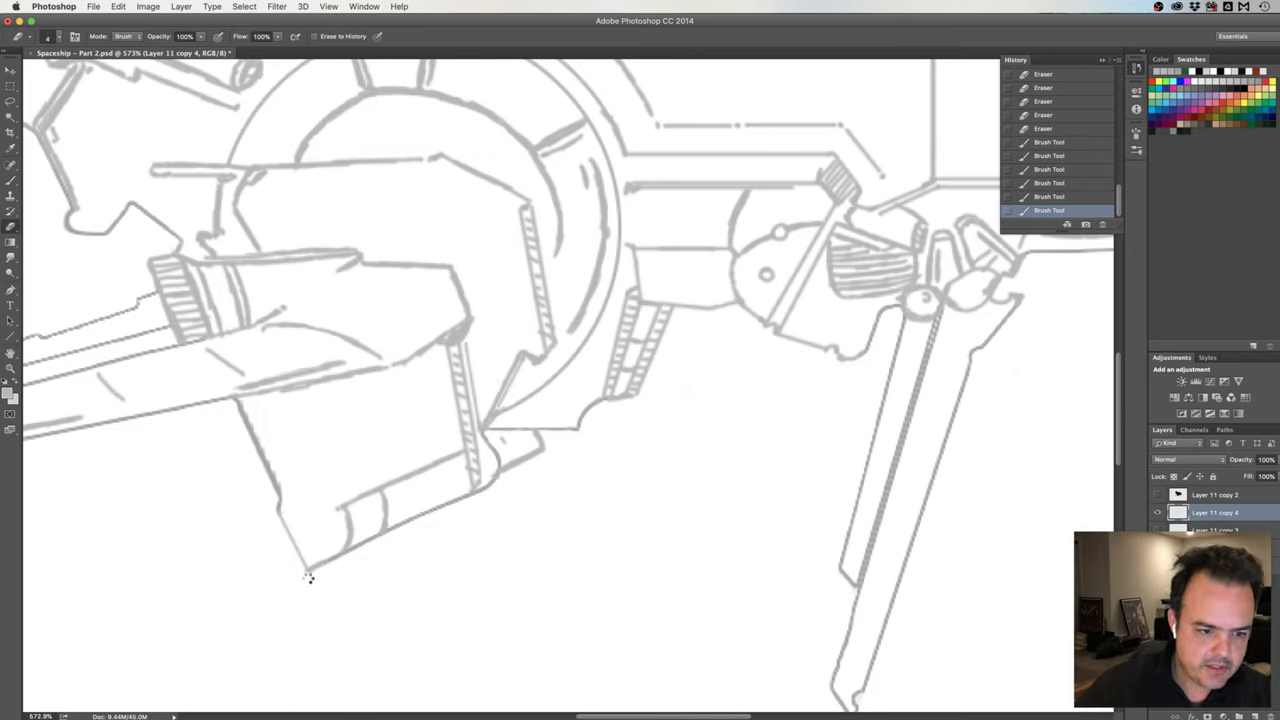
{"action": "left_click_drag", "start_coordinate": [309, 577], "coordinate": [298, 578]}
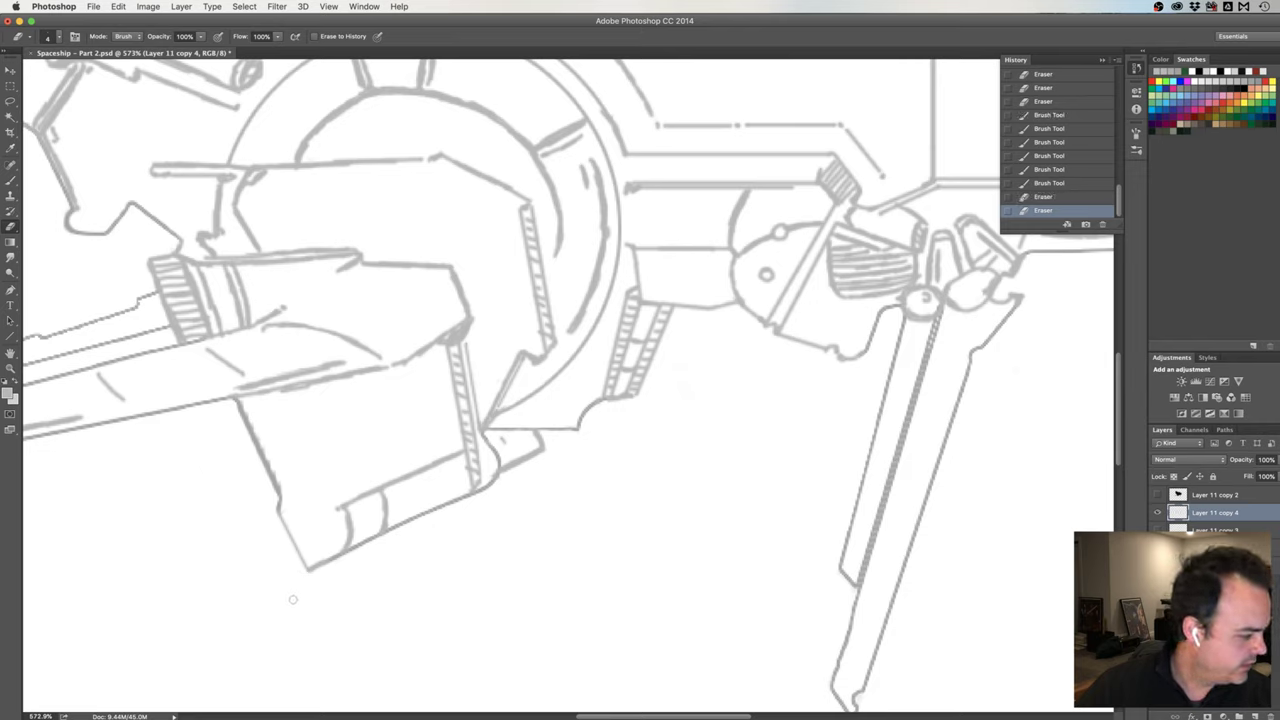
{"action": "key", "text": "b"}
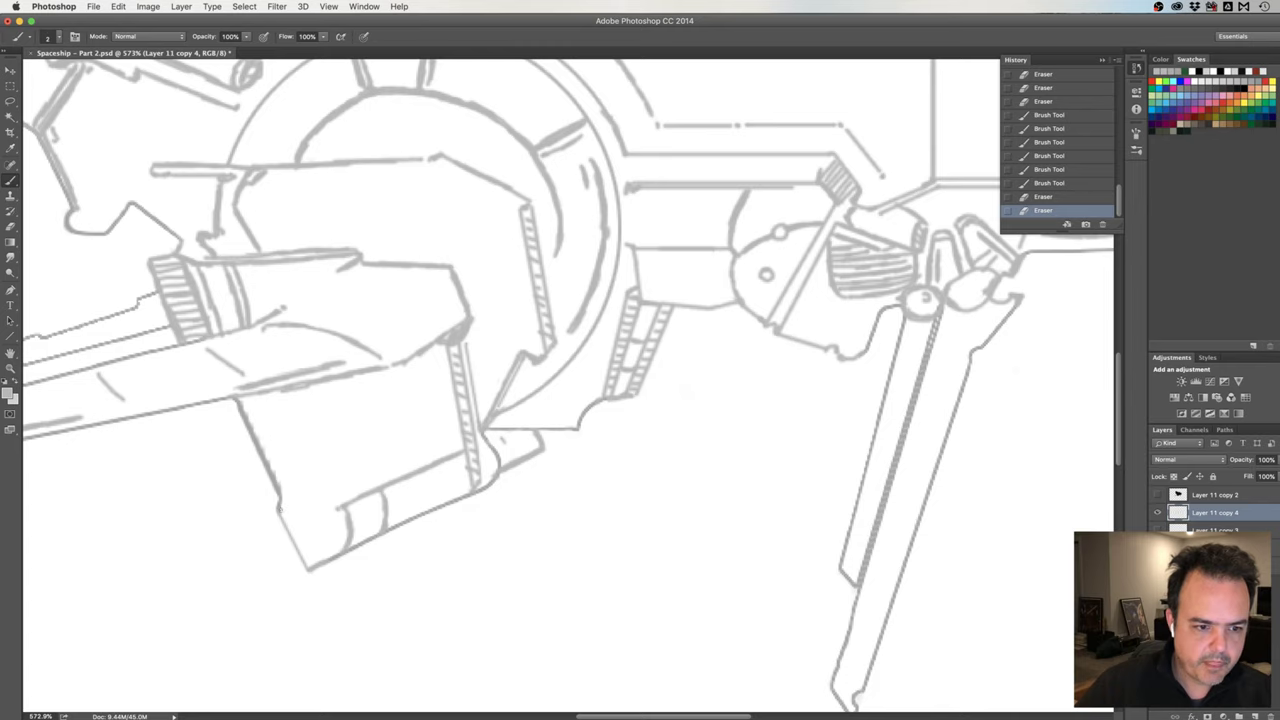
{"action": "left_click_drag", "start_coordinate": [289, 512], "coordinate": [283, 500]}
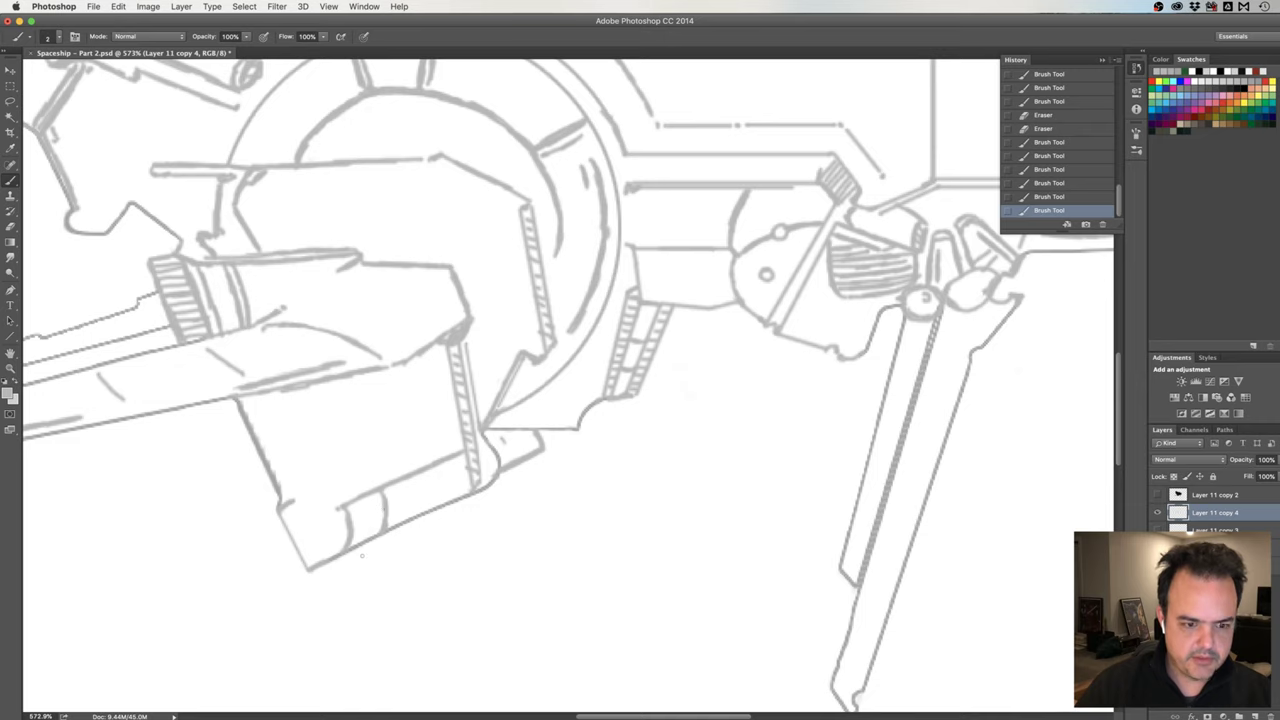
Redraw the box's lower-left edge and erase stray marks along its left side.
{"action": "scroll", "coordinate": [399, 508], "scroll_direction": "down", "scroll_amount": 3}
{"action": "scroll", "coordinate": [383, 526], "scroll_direction": "down", "scroll_amount": 2}
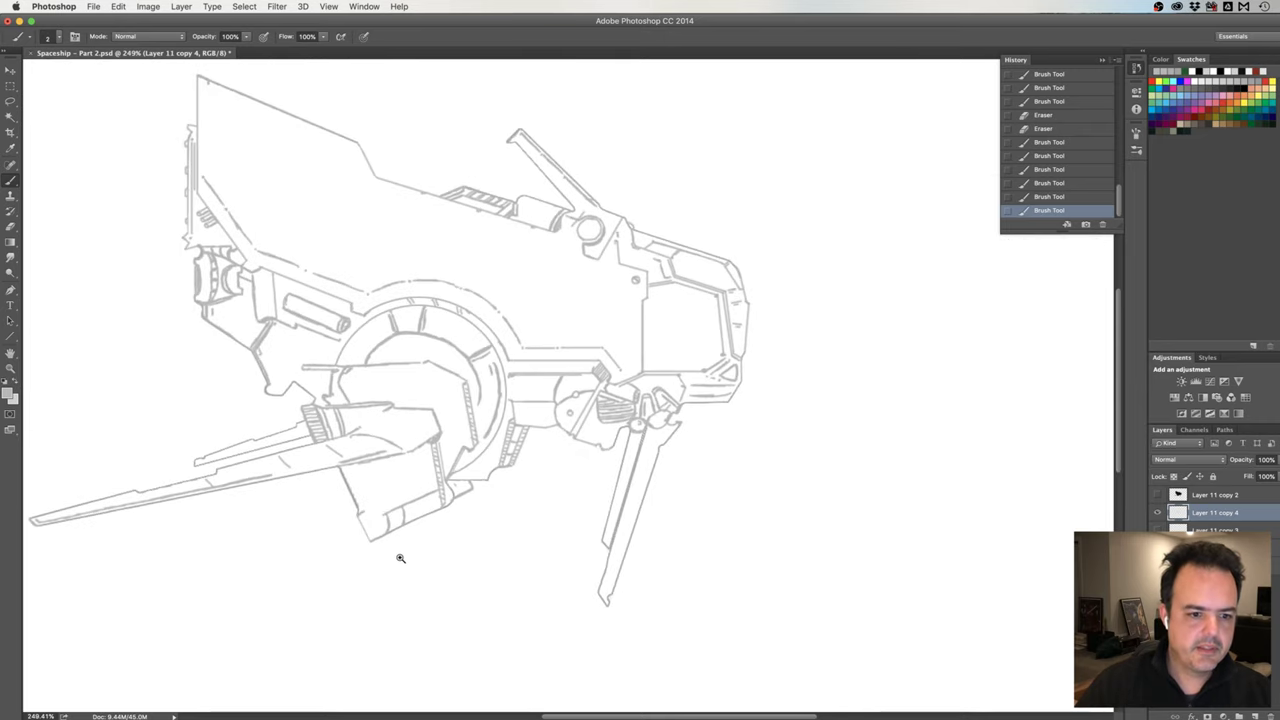
{"action": "scroll", "coordinate": [397, 546], "scroll_direction": "up", "scroll_amount": 3}
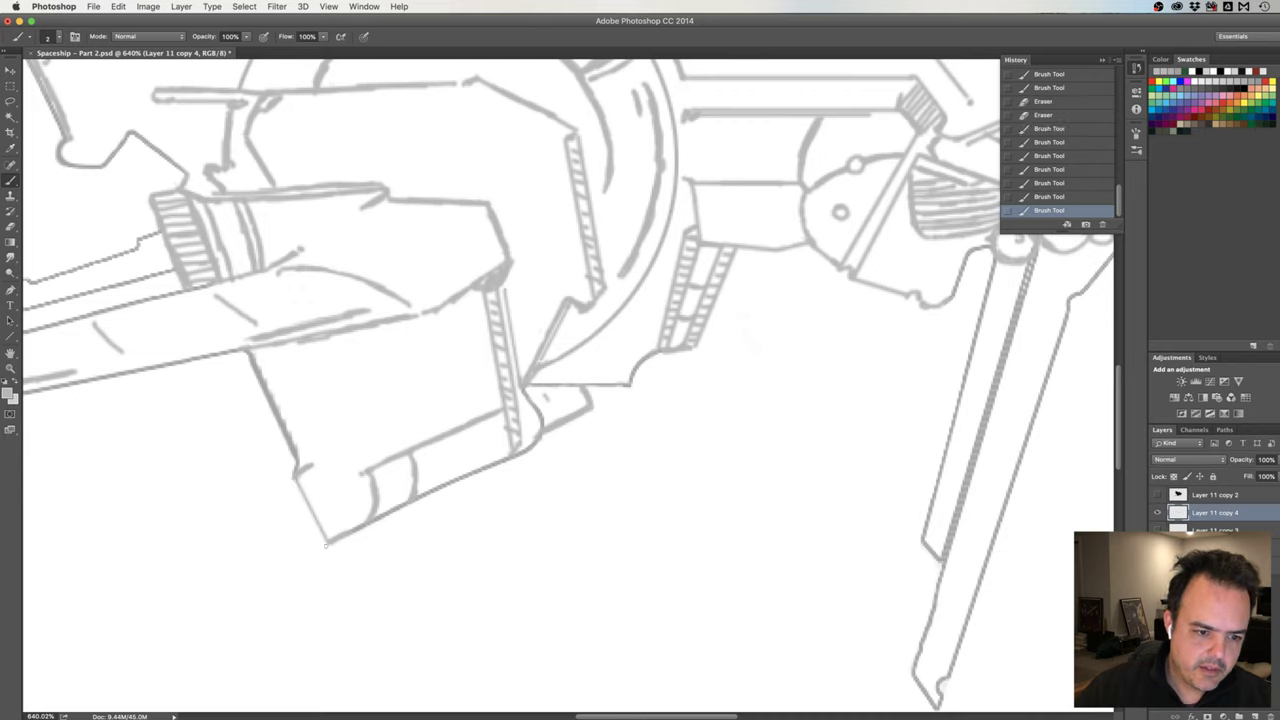
{"action": "left_click", "coordinate": [327, 545], "text": "shift"}
{"action": "left_click", "coordinate": [327, 545]}
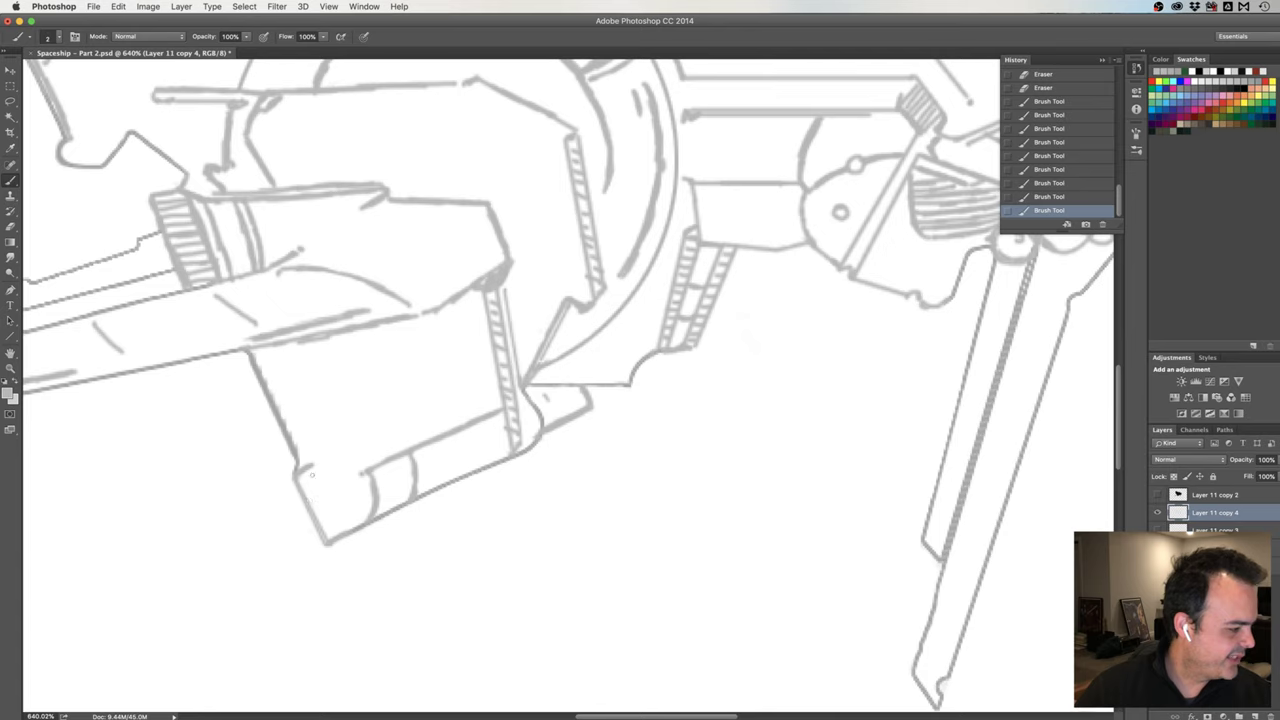
{"action": "key", "text": "e"}
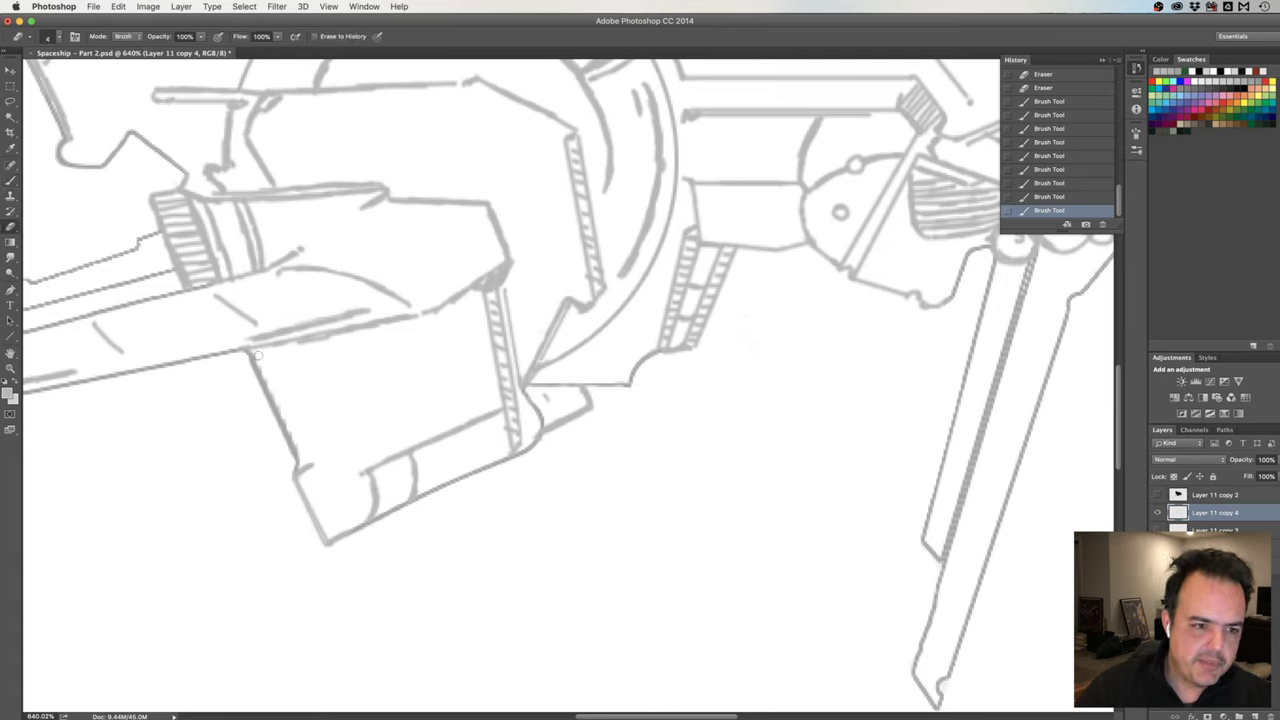
{"action": "left_click_drag", "start_coordinate": [255, 357], "coordinate": [298, 466]}
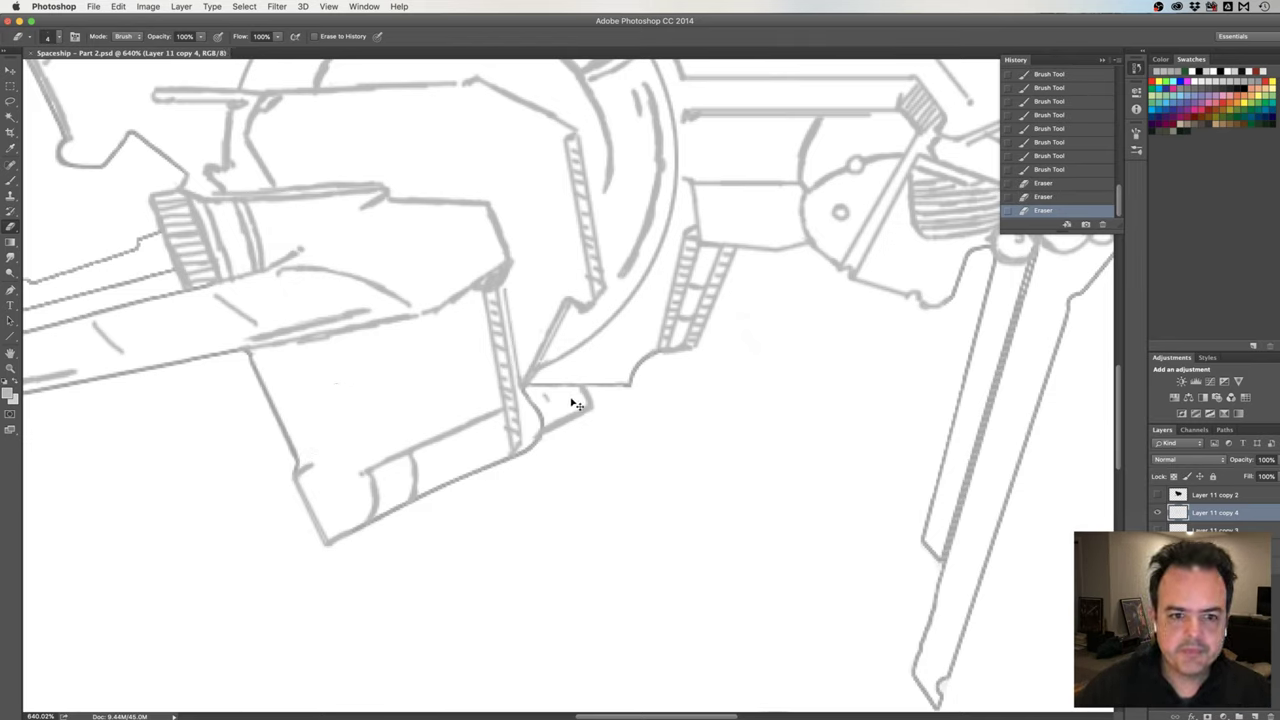
Recentre the whole ship and mirror the canvas horizontally to check proportions.
{"action": "scroll", "coordinate": [572, 396], "scroll_direction": "down", "scroll_amount": 5}
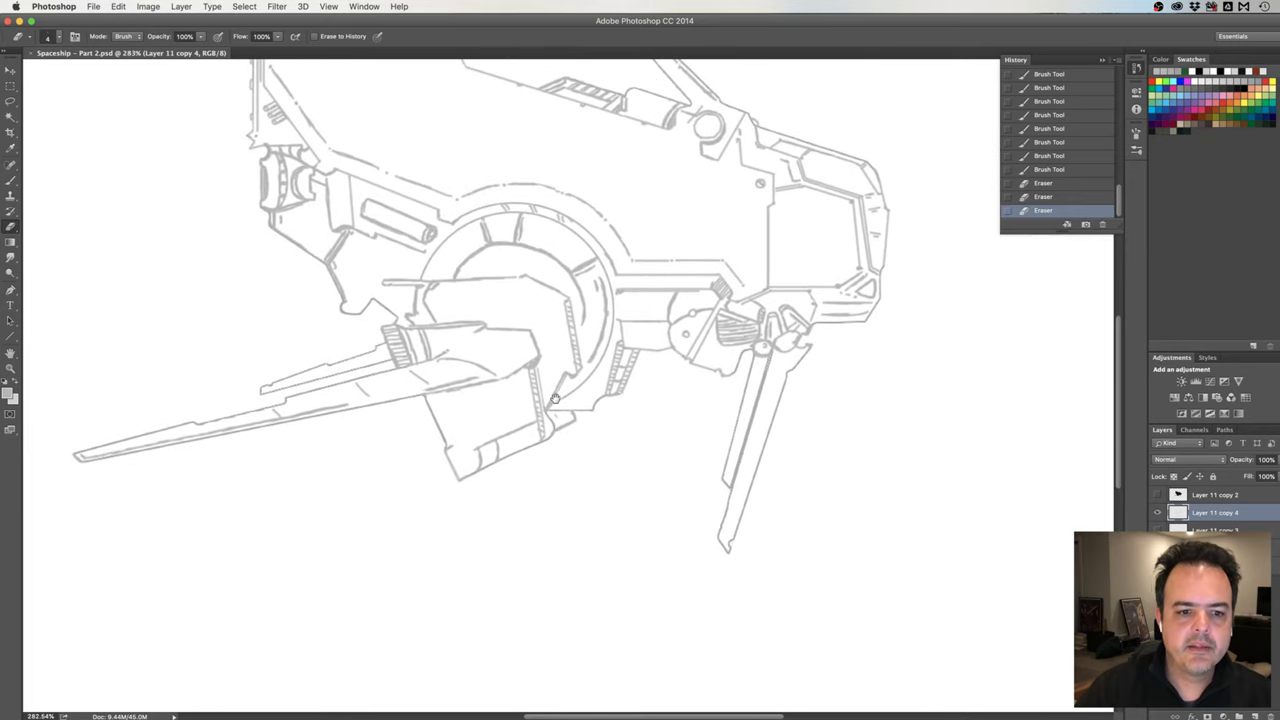
{"action": "left_click_drag", "start_coordinate": [540, 406], "coordinate": [510, 464]}
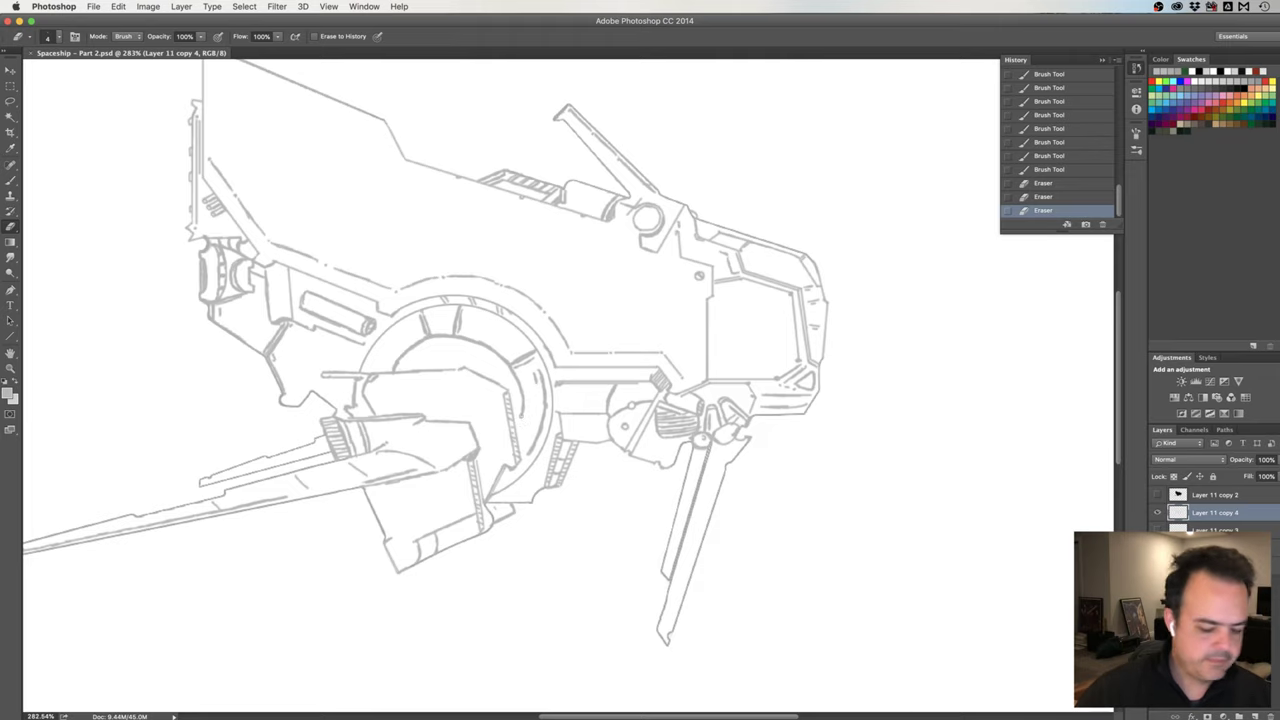
{"action": "key", "text": "super+shift+h"}
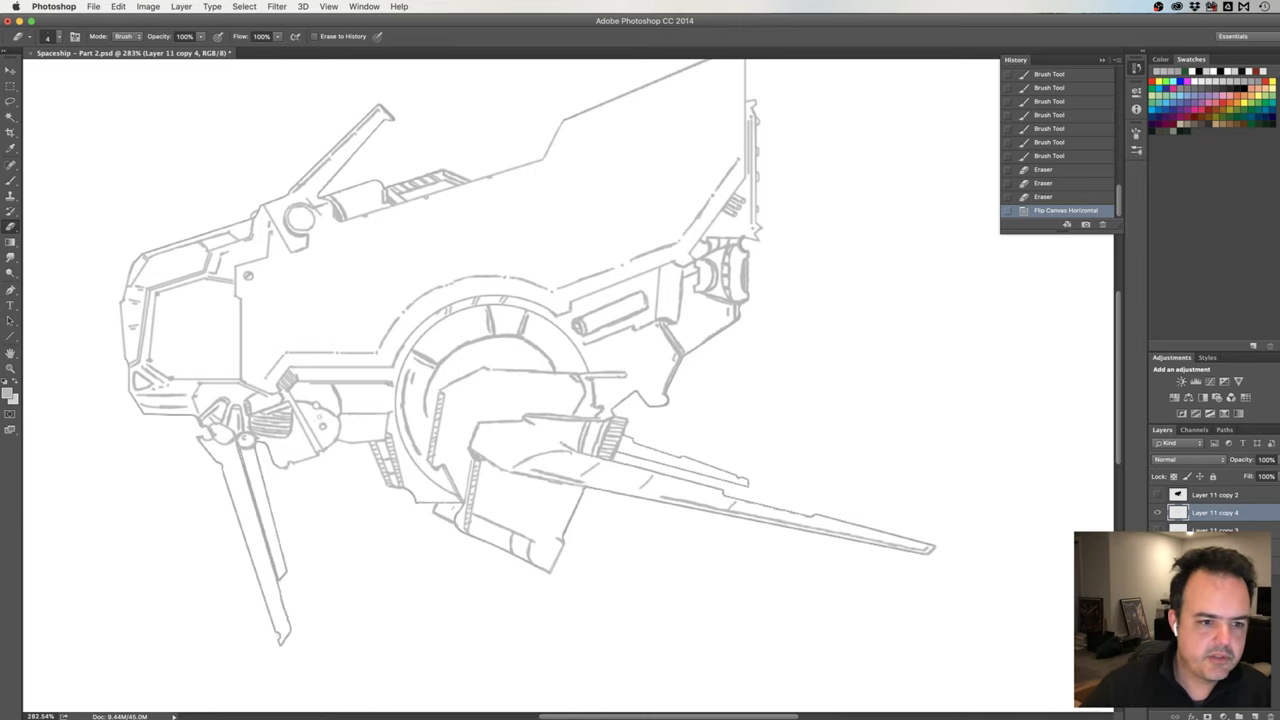
Zoom in on the diagonal strut by the front leg and paint short hatch strokes along it.
{"action": "left_click_drag", "start_coordinate": [319, 404], "coordinate": [346, 407]}
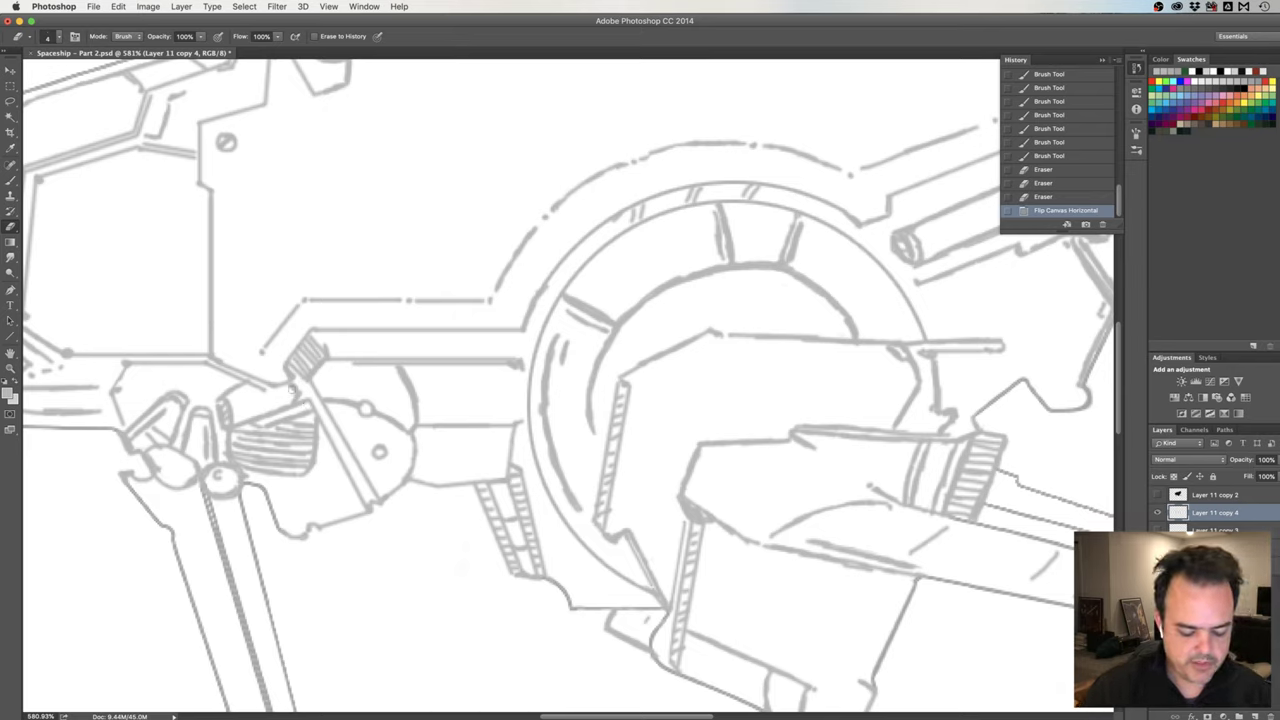
{"action": "key", "text": "b"}
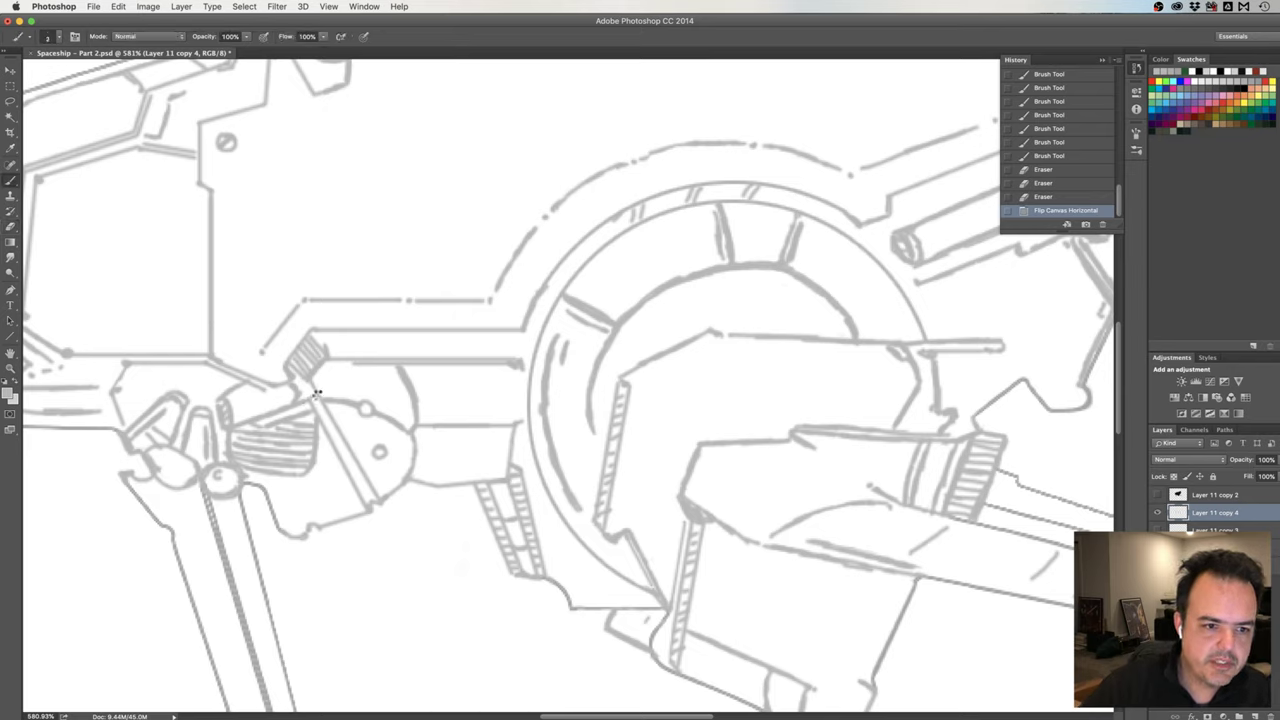
{"action": "left_click_drag", "start_coordinate": [315, 398], "coordinate": [270, 418]}
{"action": "left_click_drag", "start_coordinate": [318, 420], "coordinate": [268, 440]}
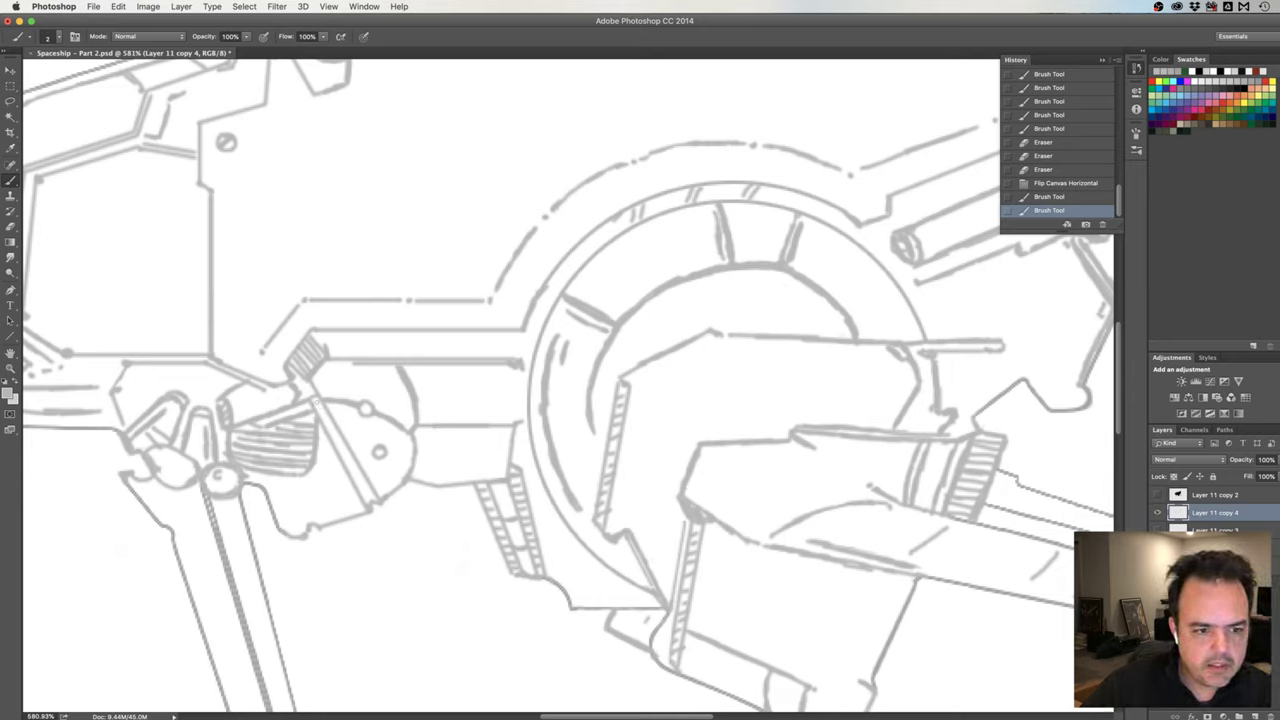
{"action": "mouse_move", "coordinate": [328, 402]}
{"action": "left_mouse_down"}
{"action": "mouse_move", "coordinate": [314, 410]}
{"action": "mouse_move", "coordinate": [320, 424]}
{"action": "mouse_move", "coordinate": [334, 422]}
{"action": "mouse_move", "coordinate": [371, 490]}
{"action": "left_mouse_up"}
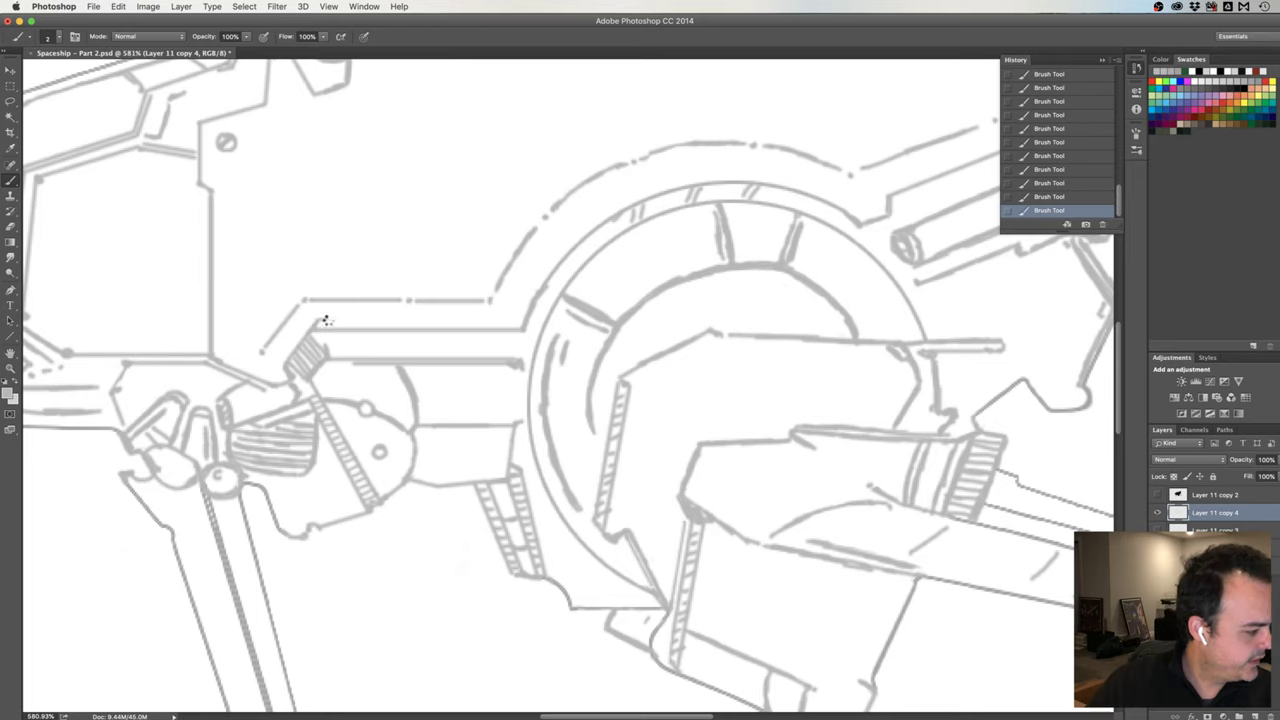
Draw a horizontal line across the upper hull panel, then trim and fade it.
{"action": "left_click_drag", "start_coordinate": [354, 325], "coordinate": [506, 322]}
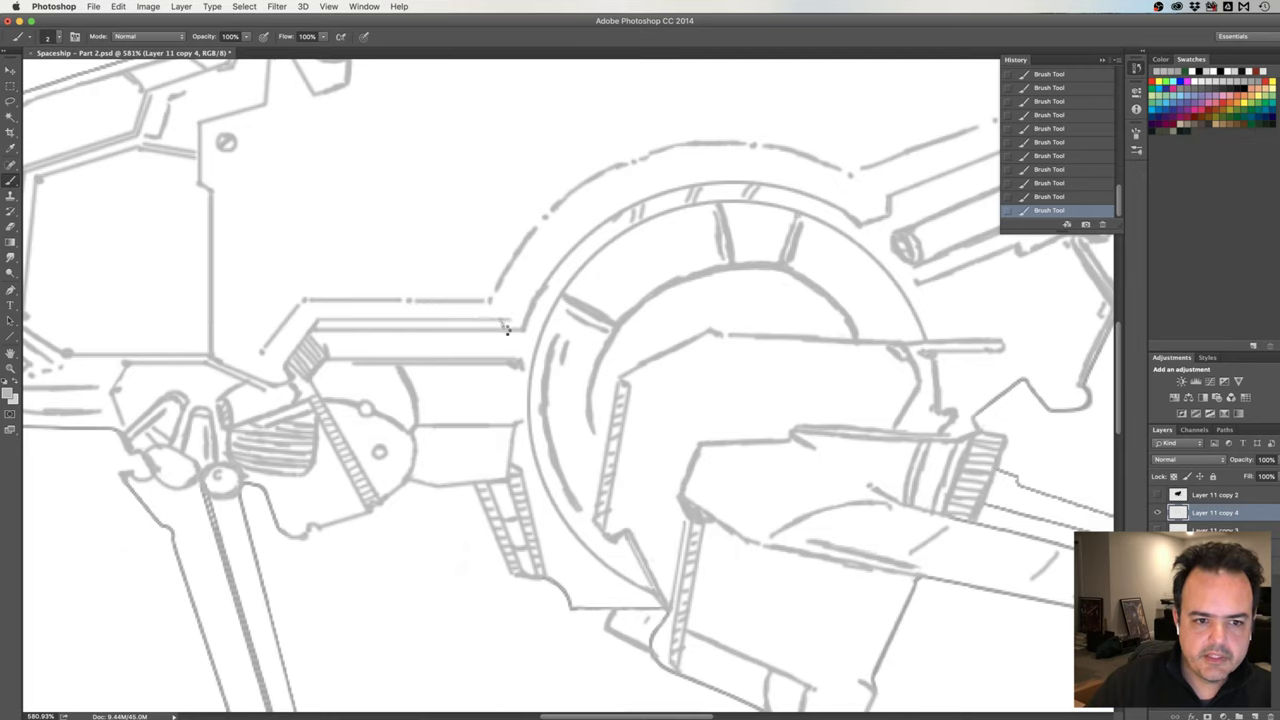
{"action": "key", "text": "e"}
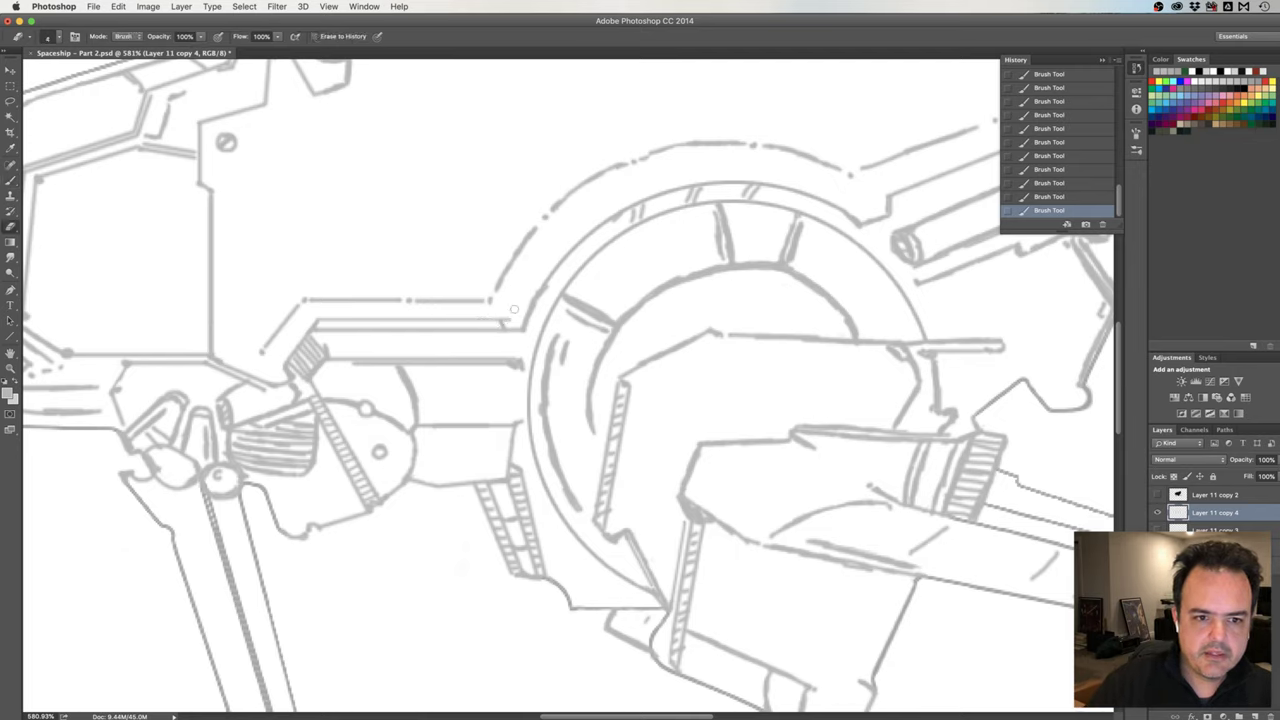
{"action": "left_click", "coordinate": [505, 315]}
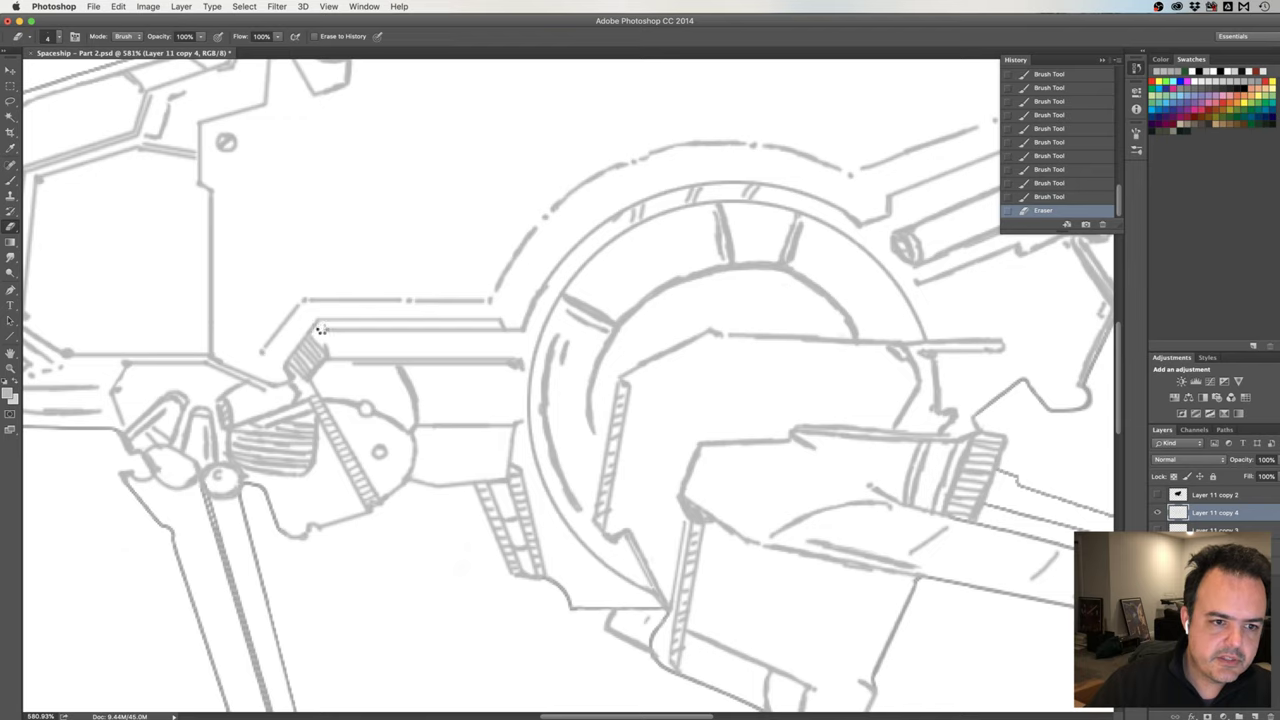
{"action": "left_click_drag", "start_coordinate": [320, 330], "coordinate": [326, 336]}
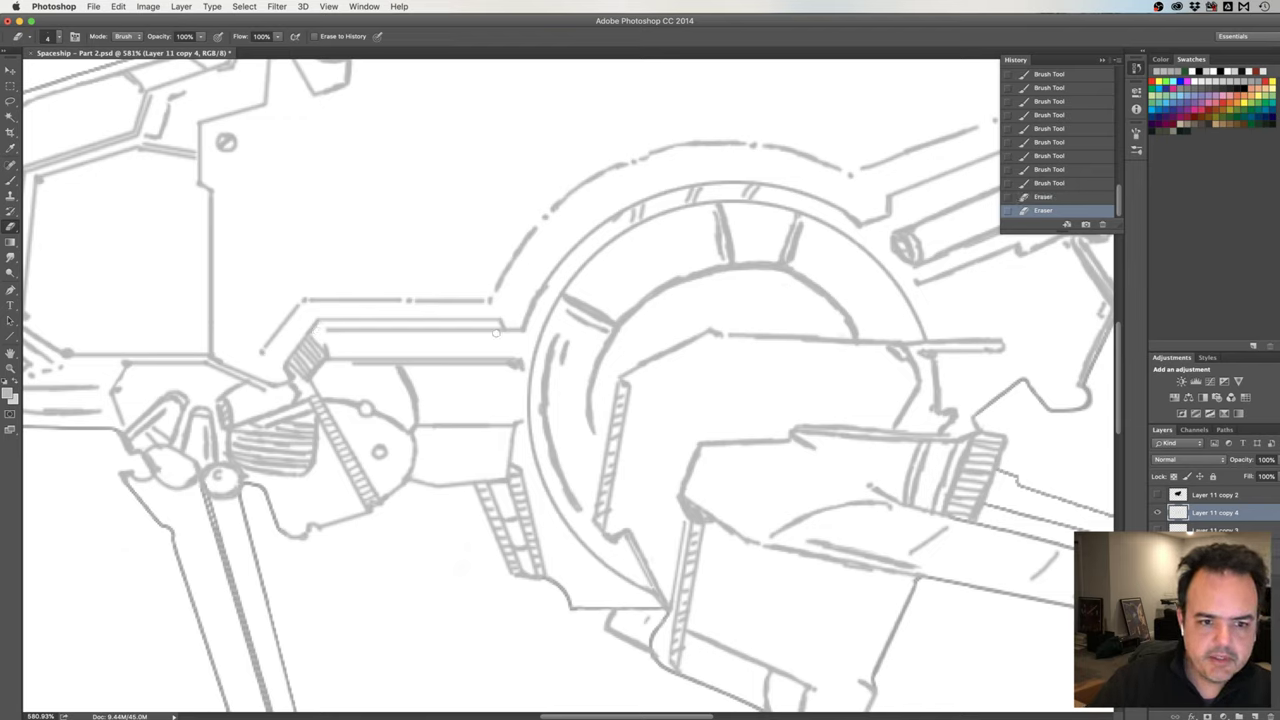
{"action": "left_click_drag", "start_coordinate": [493, 328], "coordinate": [497, 335]}
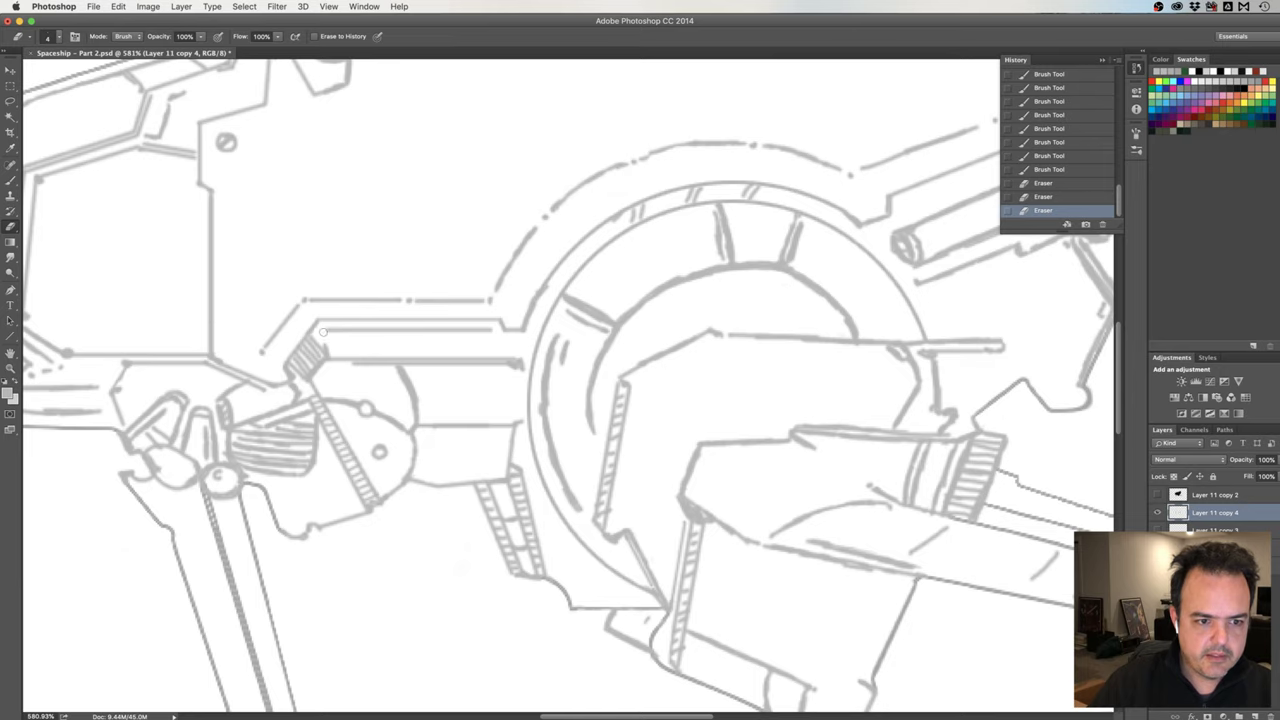
{"action": "left_click_drag", "start_coordinate": [323, 331], "coordinate": [440, 328]}
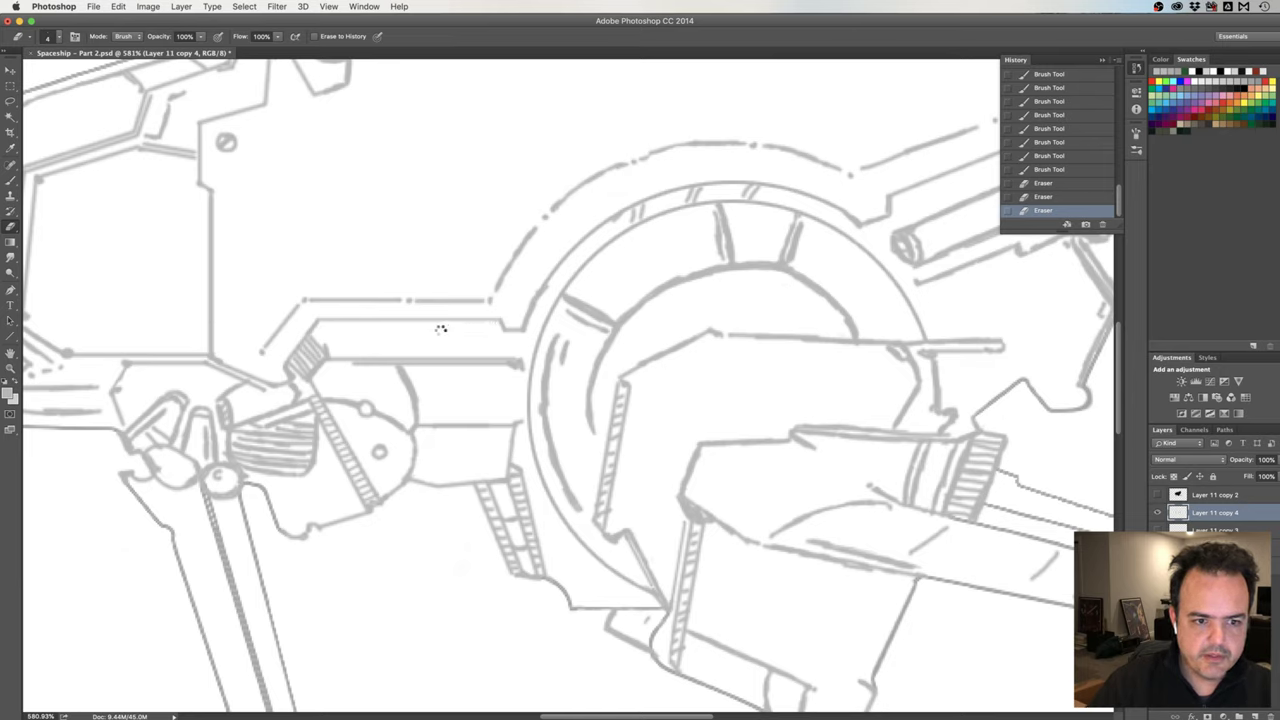
Redraw the horizontal panel line and try a second parallel line, undoing it.
{"action": "key", "text": "b"}
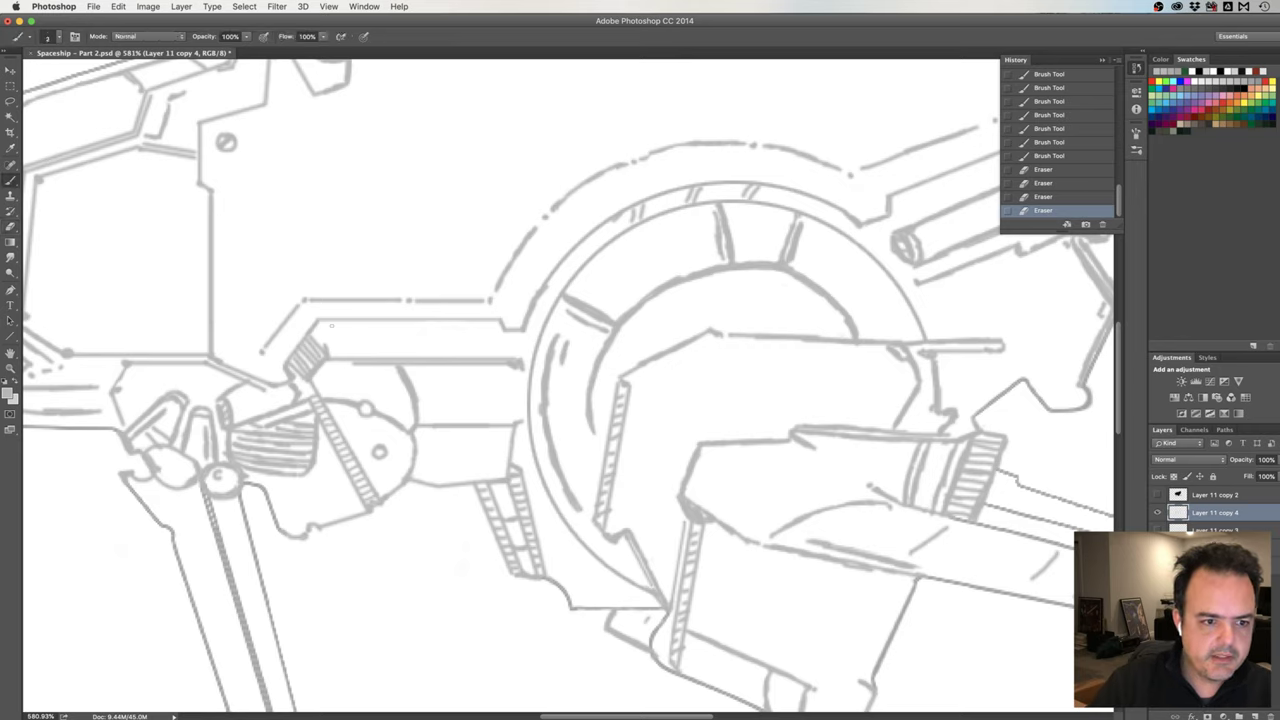
{"action": "left_click_drag", "start_coordinate": [321, 326], "coordinate": [428, 327]}
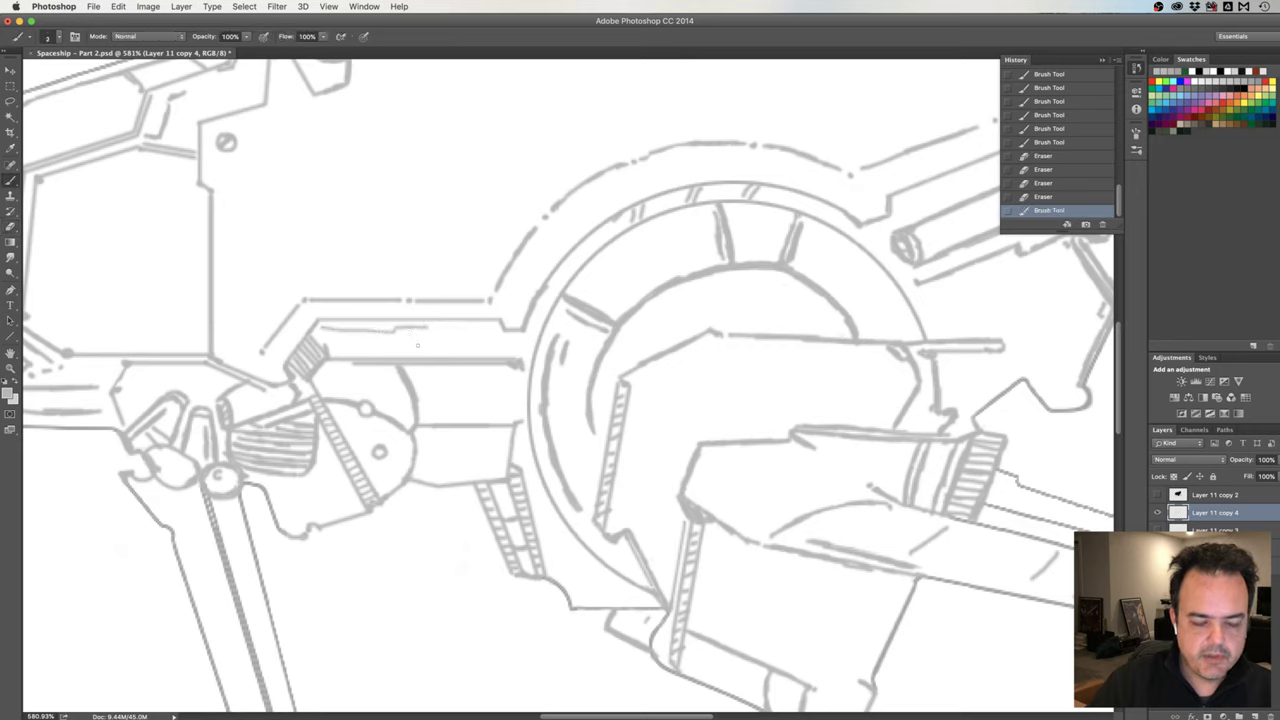
{"action": "key", "text": "ctrl+z"}
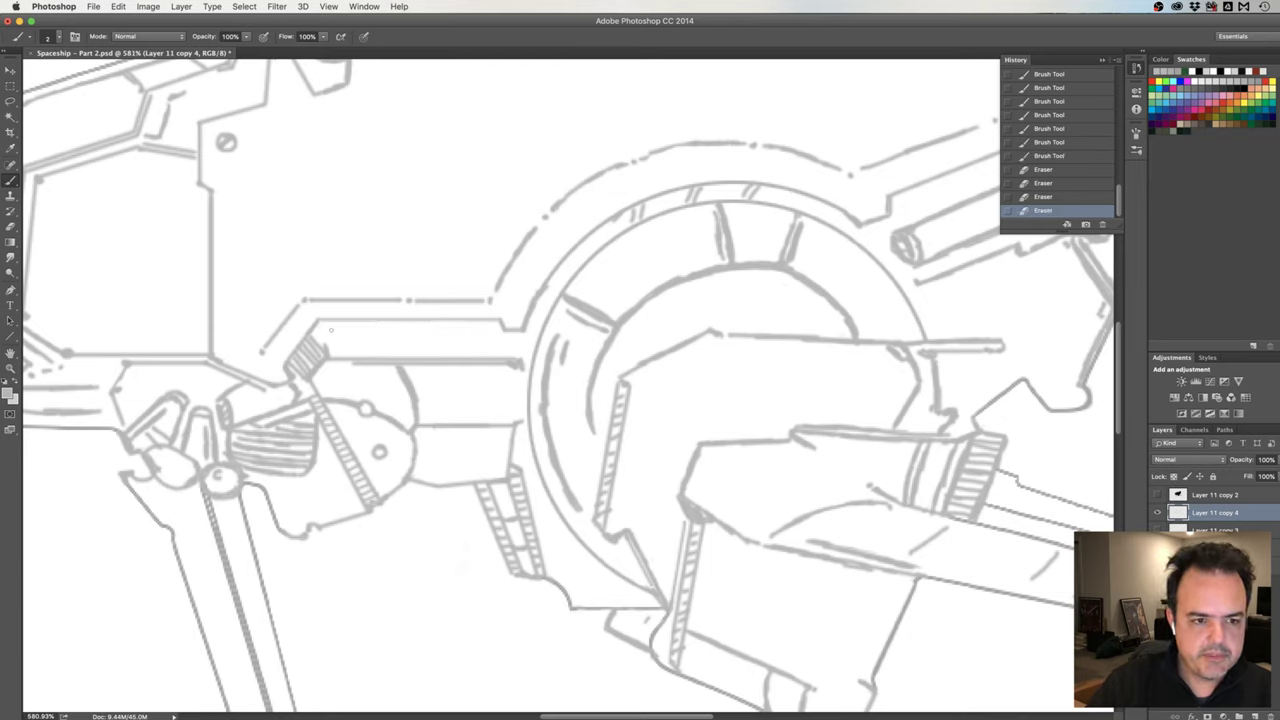
{"action": "left_click_drag", "start_coordinate": [322, 326], "coordinate": [500, 326]}
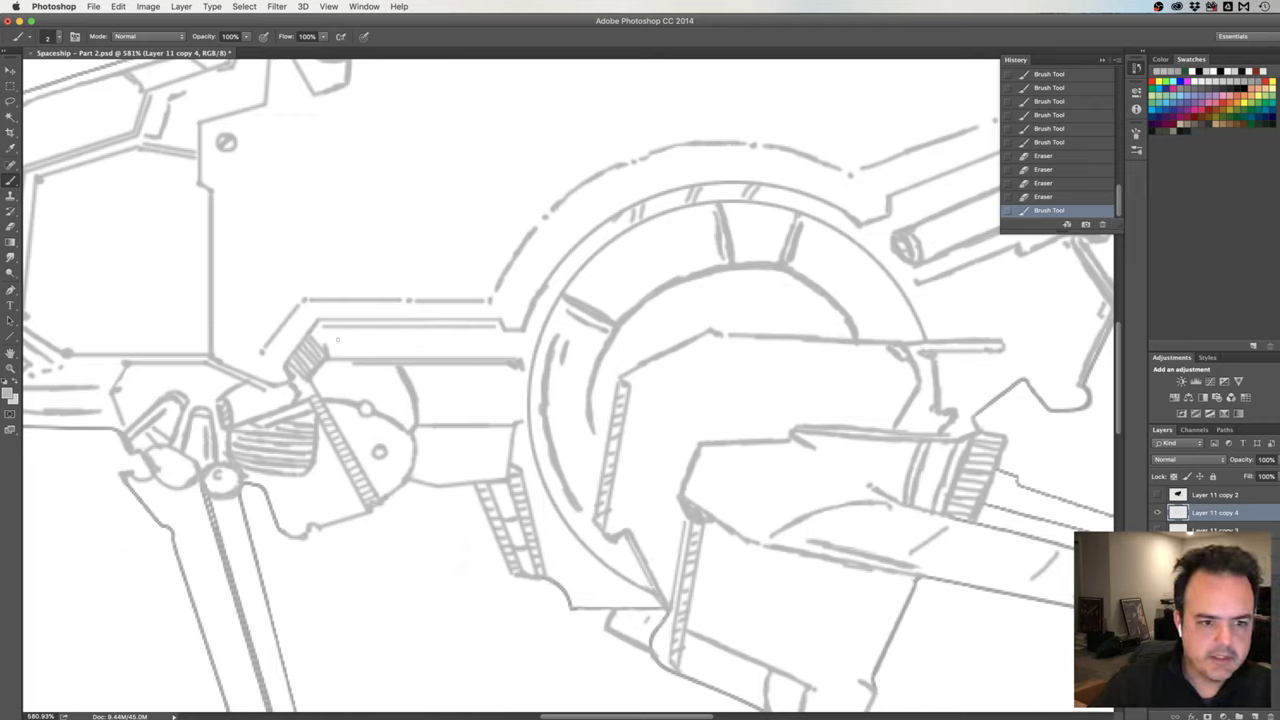
{"action": "left_click_drag", "start_coordinate": [332, 333], "coordinate": [482, 333]}
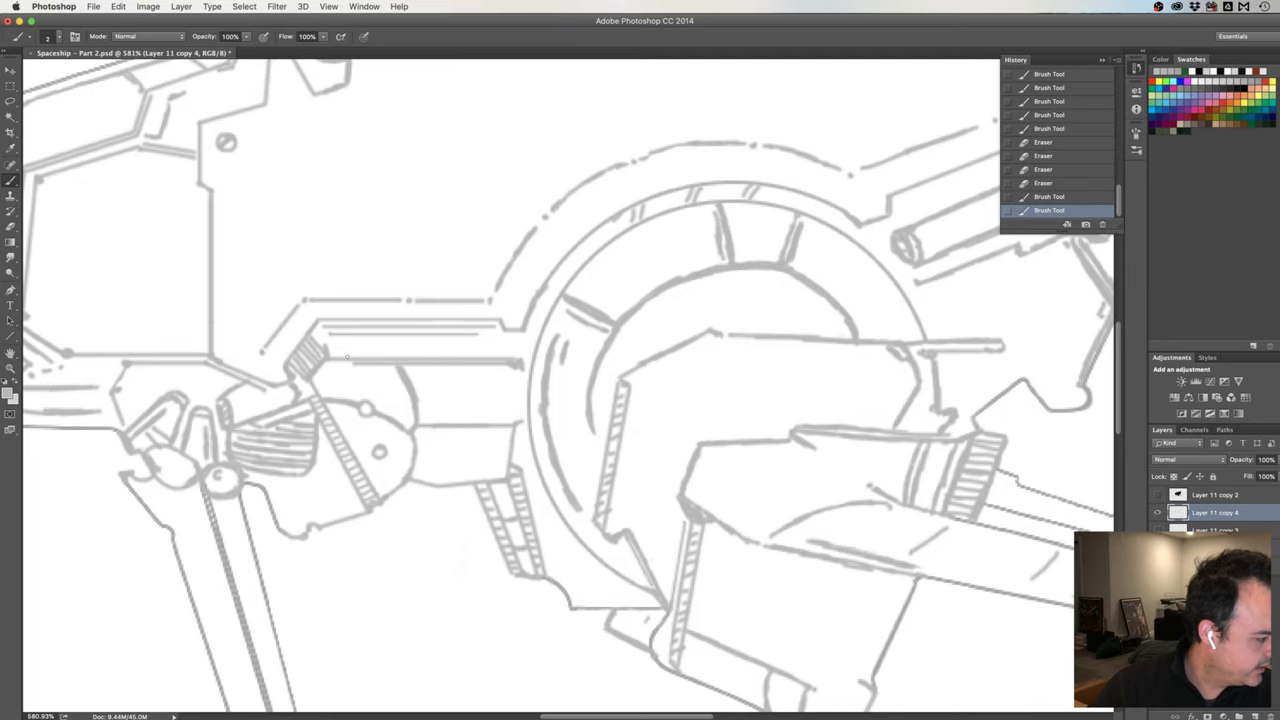
{"action": "key", "text": "ctrl+z"}
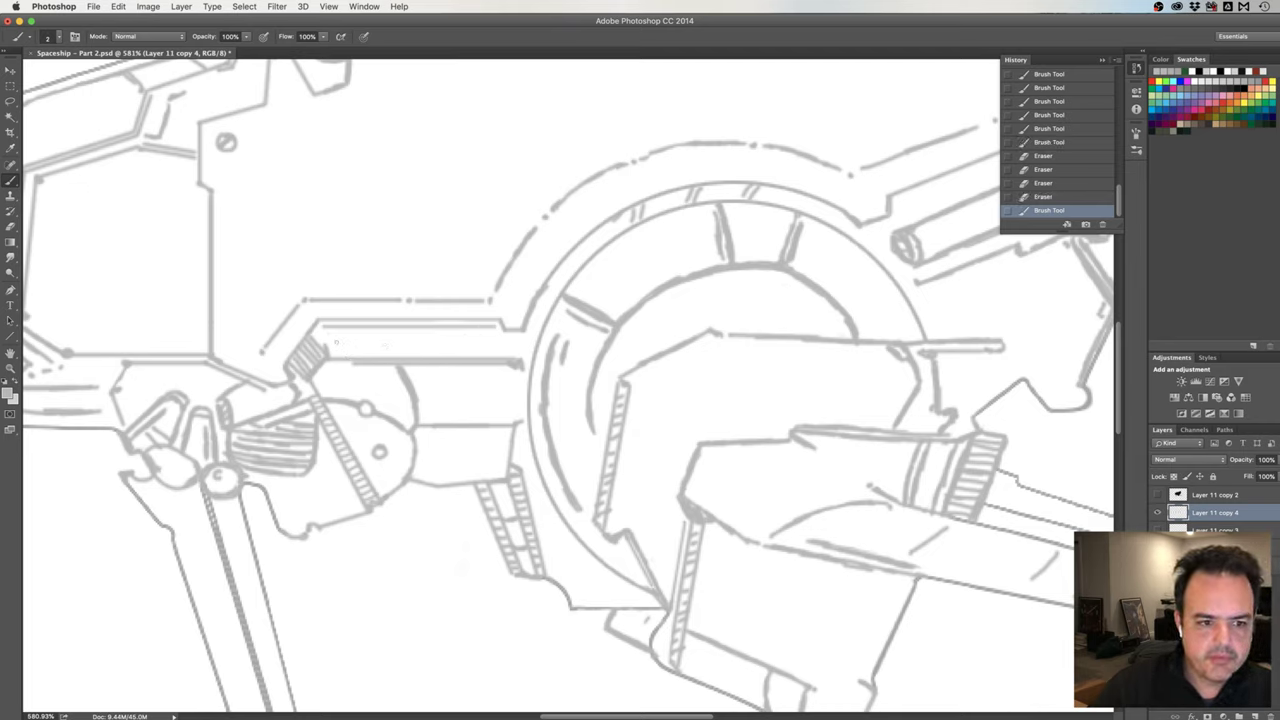
Add two lower horizontal panel lines with small touch-ups, then zoom out to the whole ship.
{"action": "left_click_drag", "start_coordinate": [365, 343], "coordinate": [497, 343]}
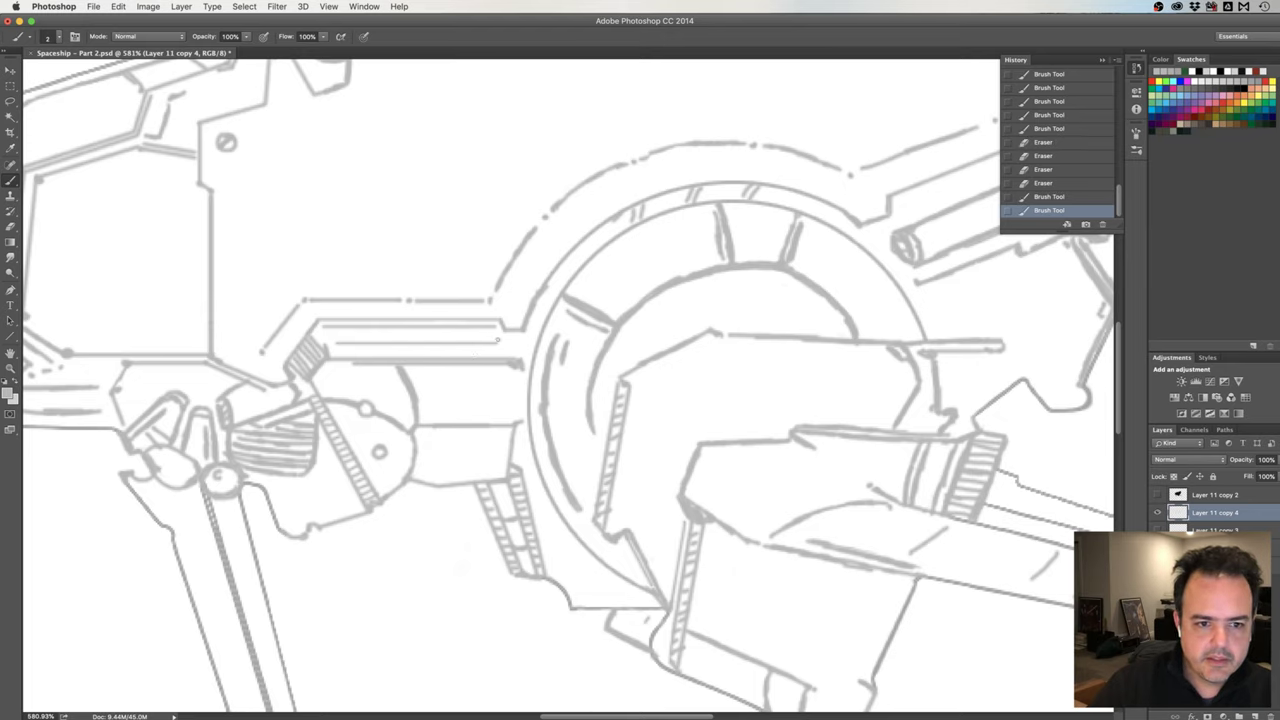
{"action": "left_click", "coordinate": [497, 340]}
{"action": "left_click", "coordinate": [509, 340]}
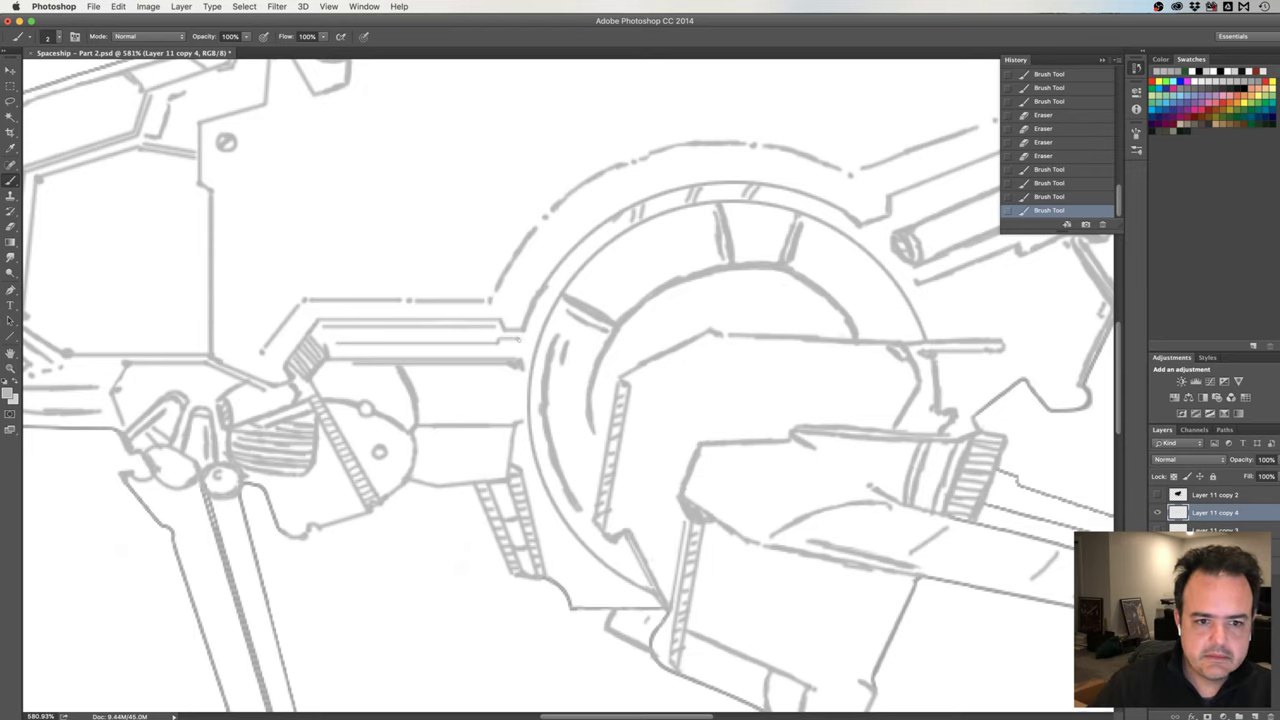
{"action": "left_click", "coordinate": [520, 342]}
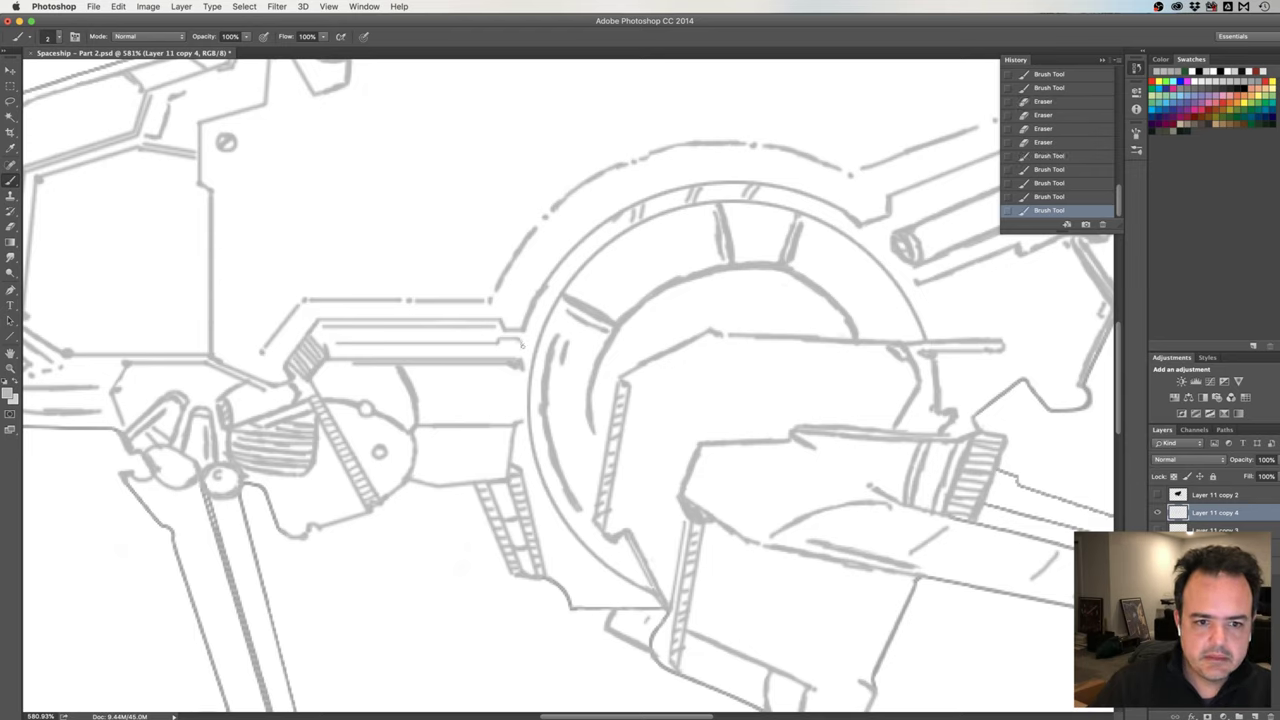
{"action": "left_click", "coordinate": [521, 345]}
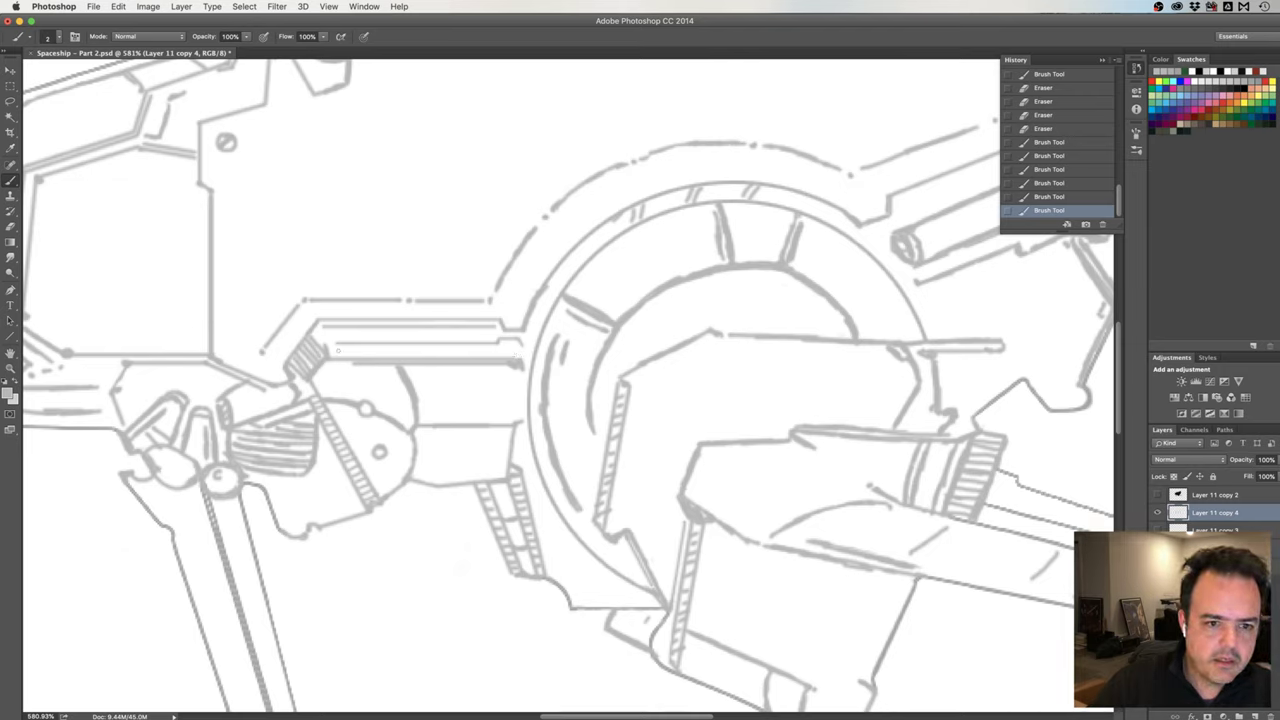
{"action": "left_click_drag", "start_coordinate": [340, 348], "coordinate": [505, 347]}
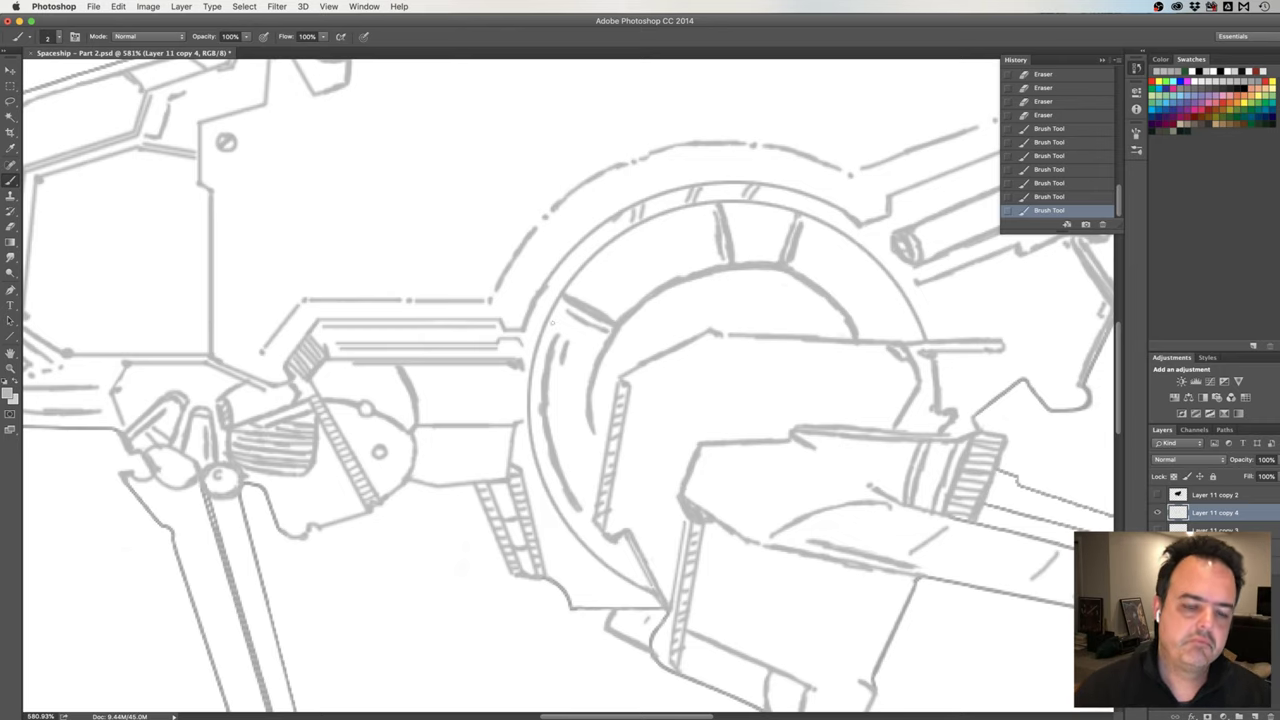
{"action": "left_click", "coordinate": [532, 346], "text": "alt+super"}
{"action": "left_click", "coordinate": [532, 346], "text": "alt+super"}
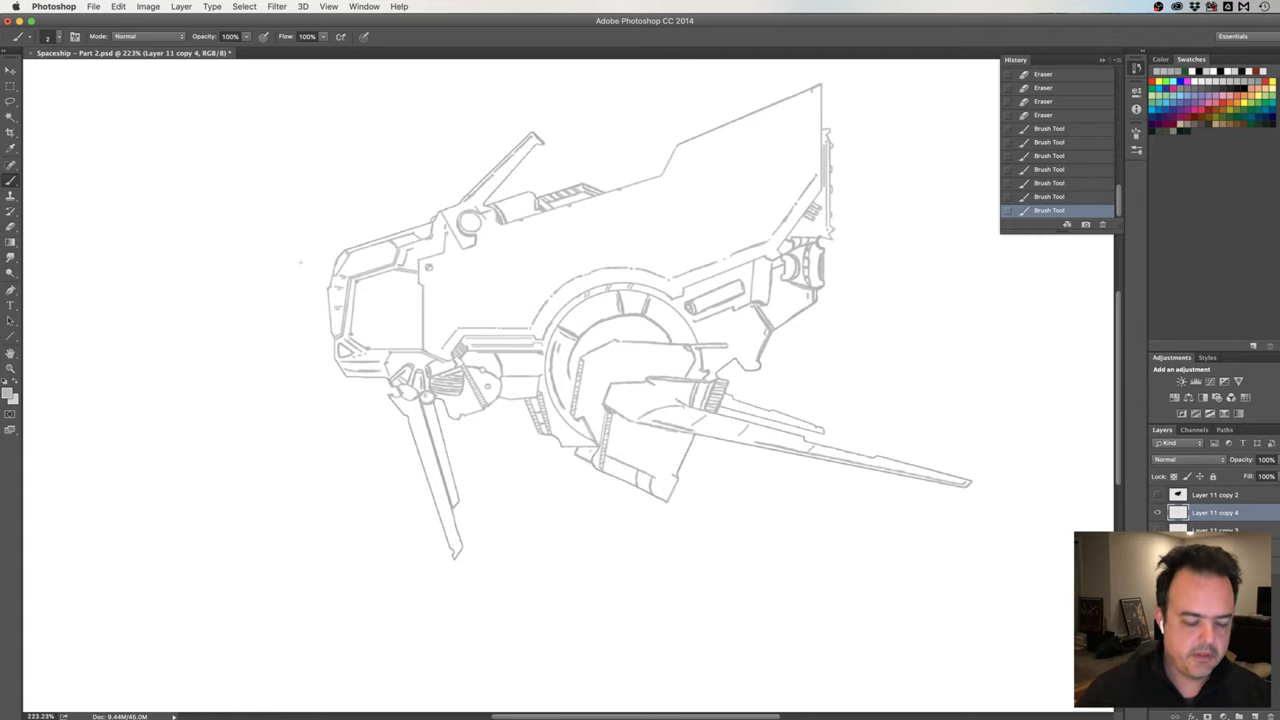
Mirror the sketch horizontally, zoom into the nose and erase a stray bit of its outline.
{"action": "key", "text": "h"}
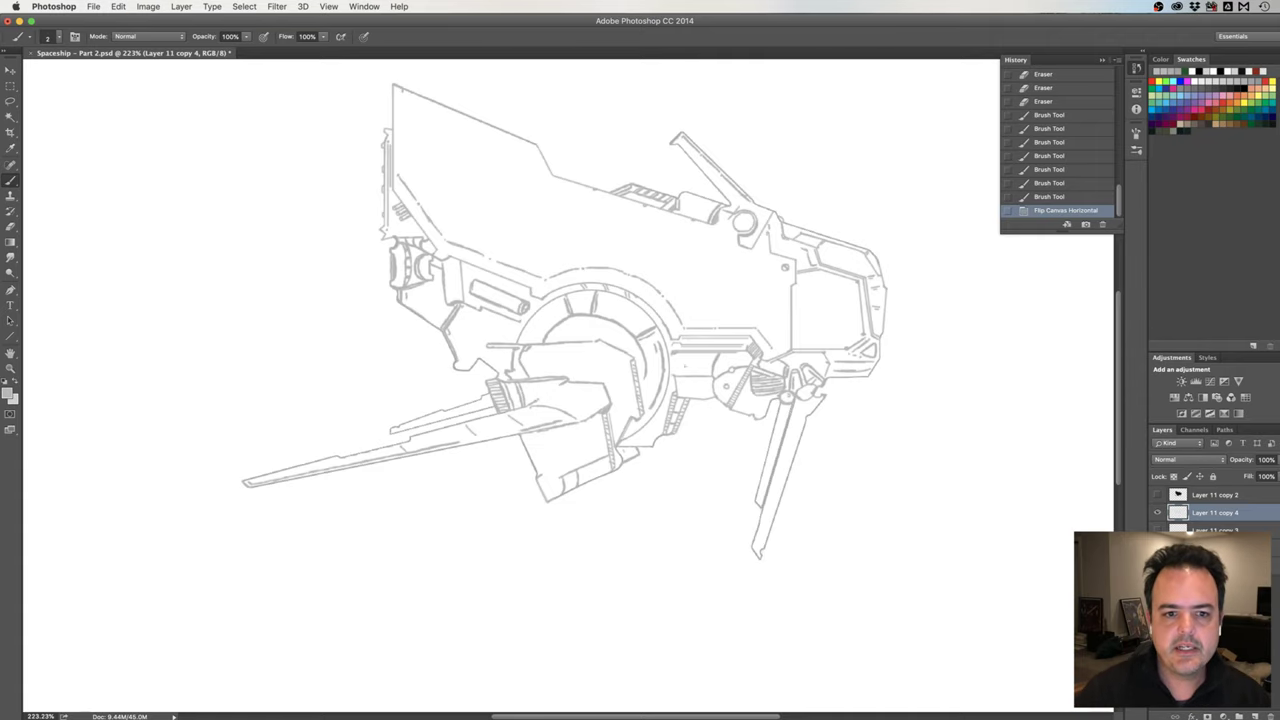
{"action": "left_click_drag", "start_coordinate": [764, 316], "coordinate": [601, 318]}
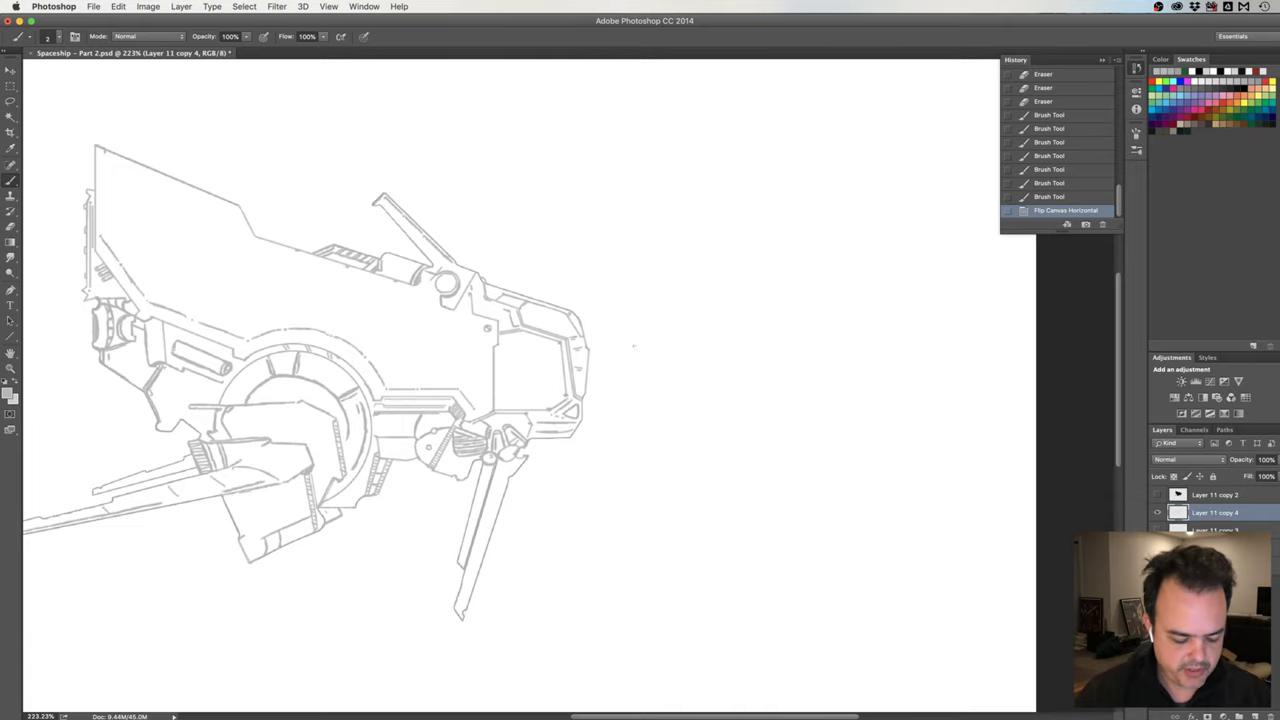
{"action": "left_click_drag", "start_coordinate": [617, 349], "coordinate": [657, 354]}
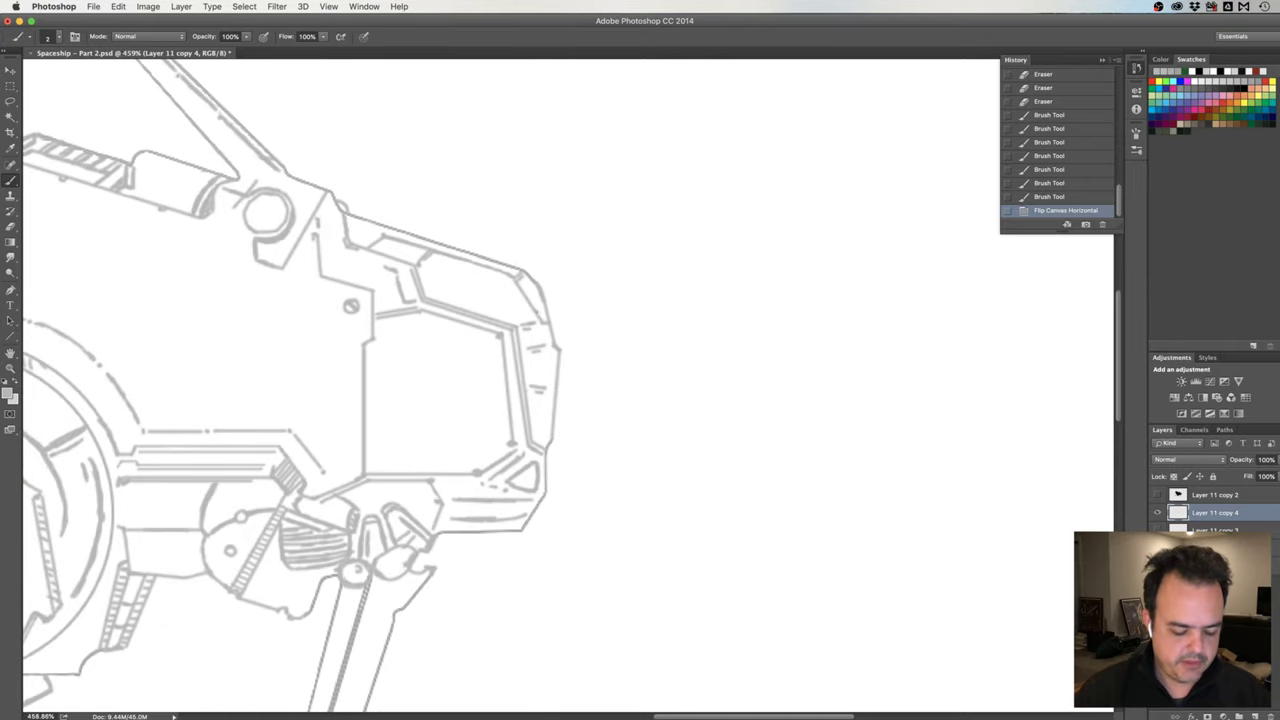
{"action": "key", "text": "e"}
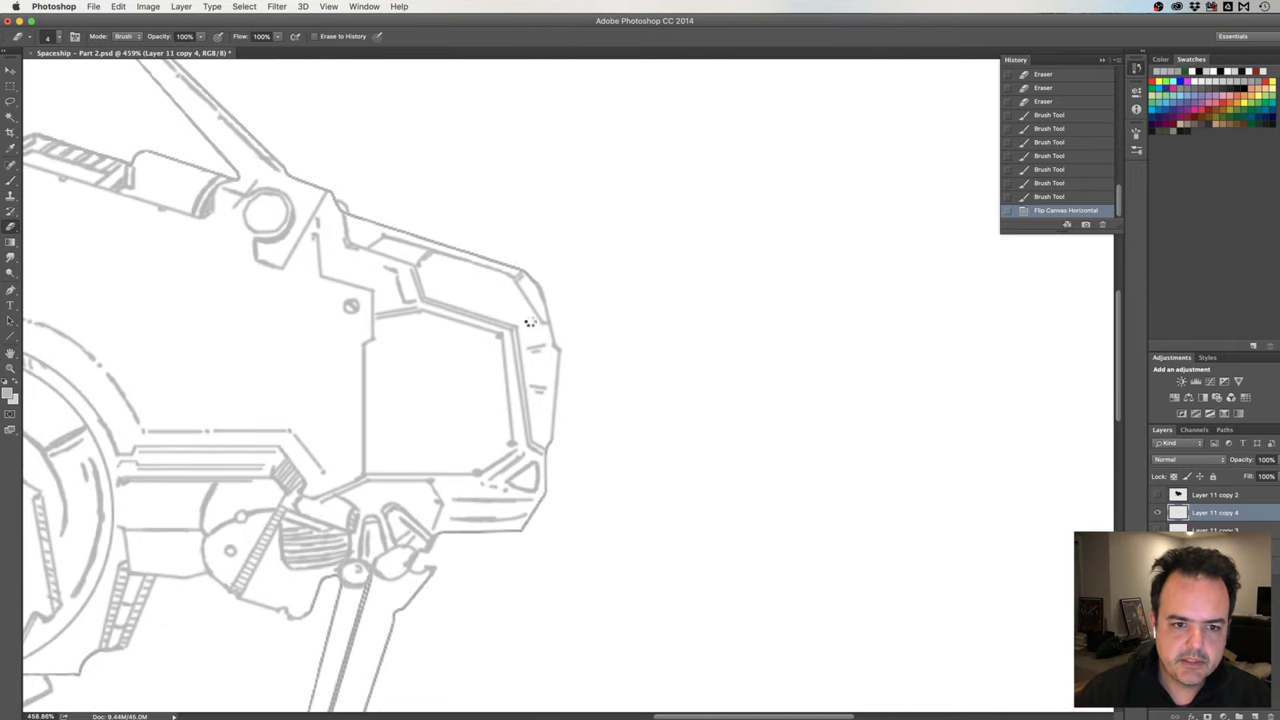
{"action": "left_click_drag", "start_coordinate": [530, 322], "coordinate": [548, 394]}
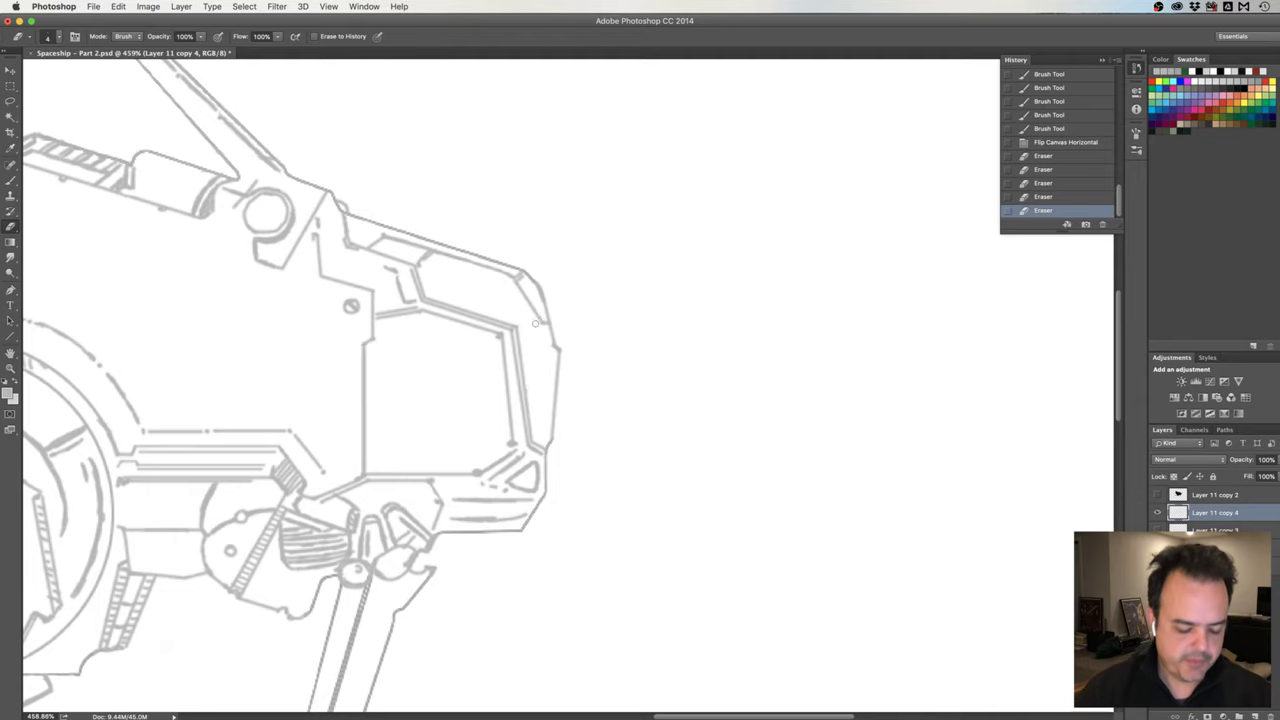
Redraw the nose's front corner edge more darkly and touch up its outline and top edge.
{"action": "key", "text": "b"}
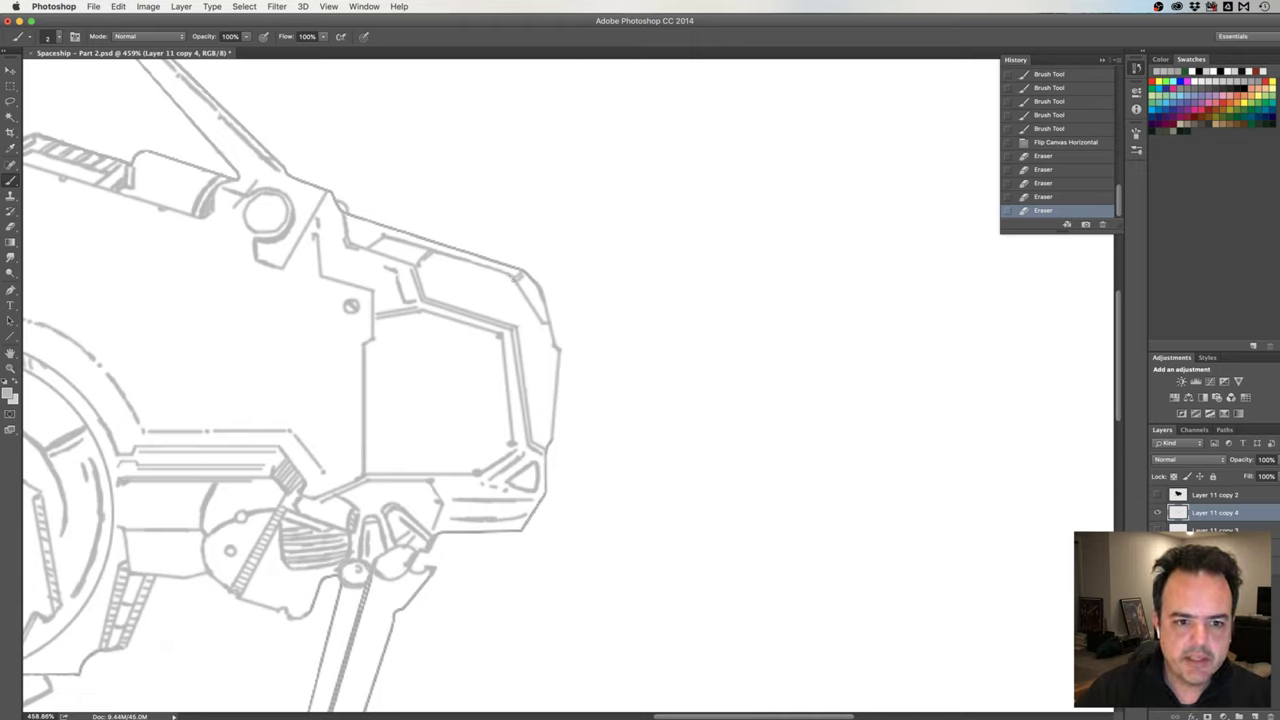
{"action": "left_click", "coordinate": [515, 276]}
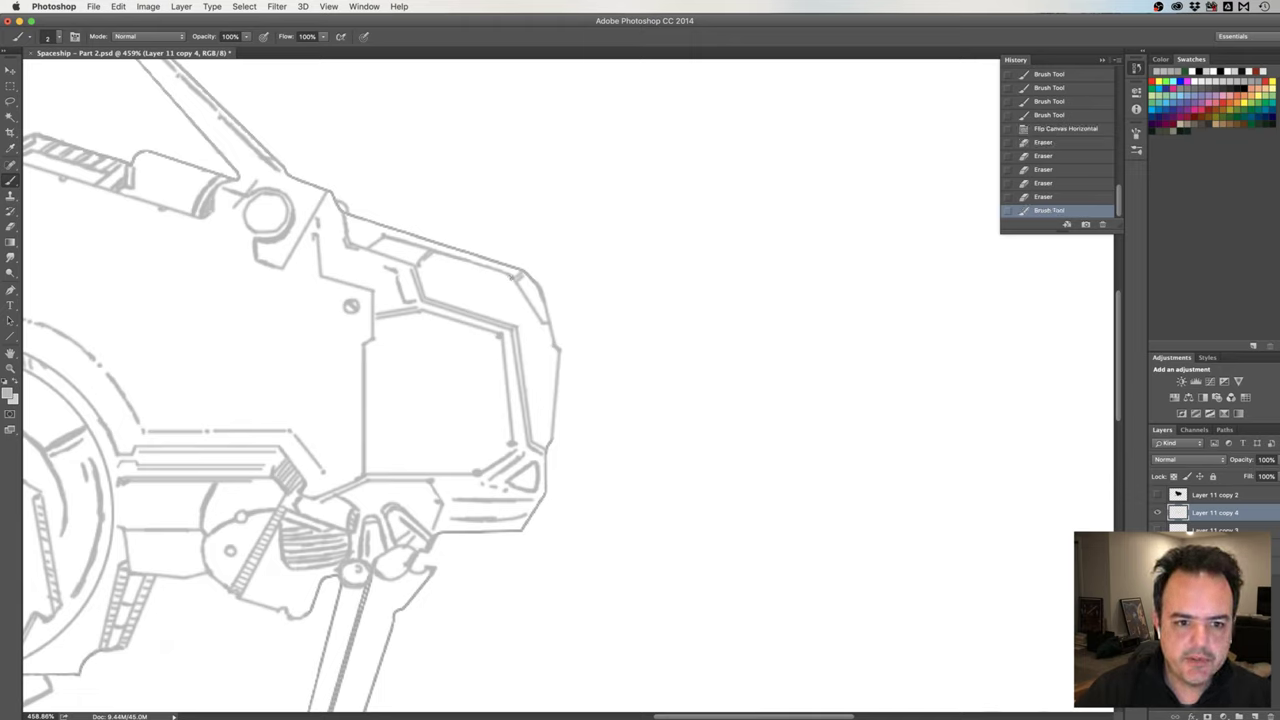
{"action": "left_click", "coordinate": [511, 285]}
{"action": "left_click_drag", "start_coordinate": [516, 282], "coordinate": [540, 322]}
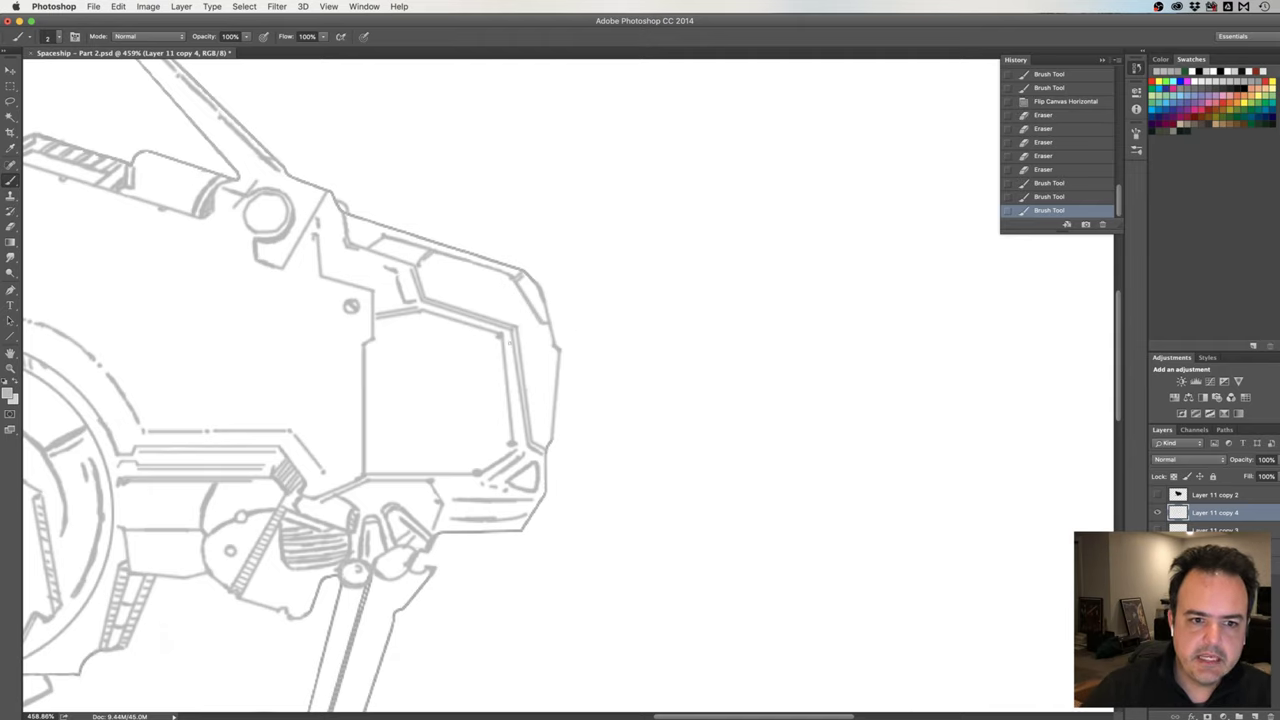
{"action": "left_click", "coordinate": [535, 300]}
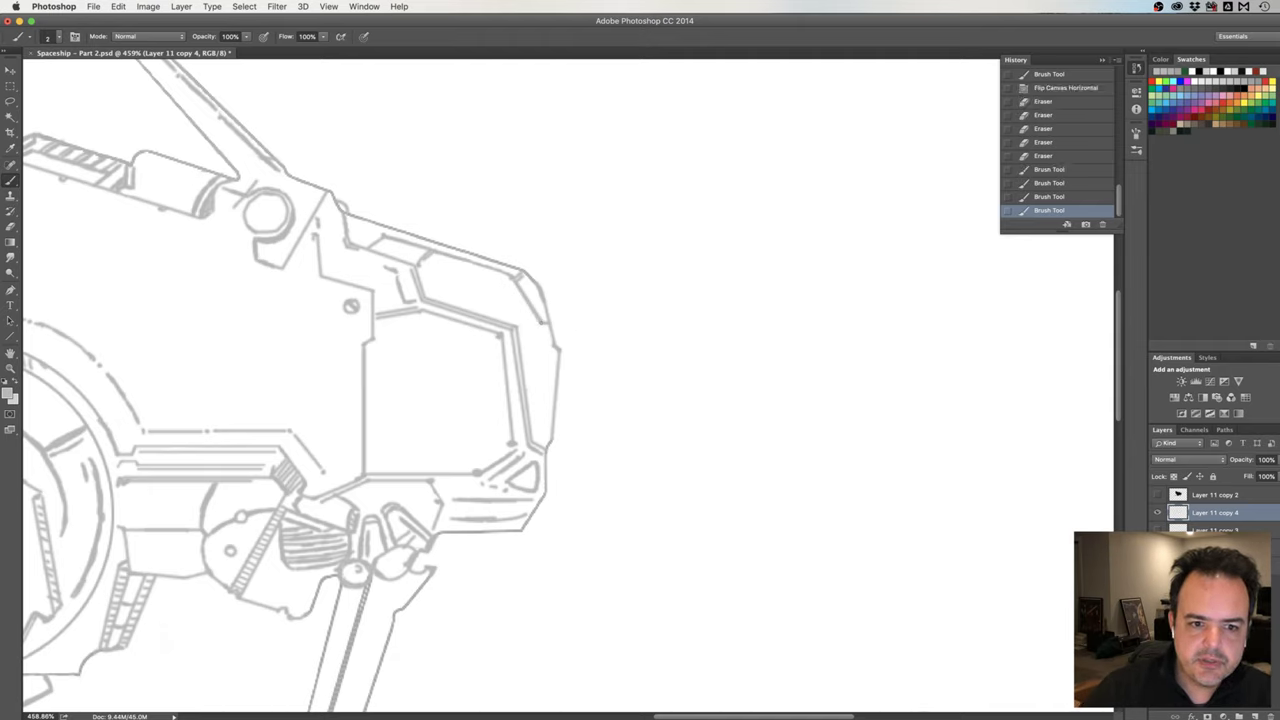
{"action": "left_click", "coordinate": [535, 300]}
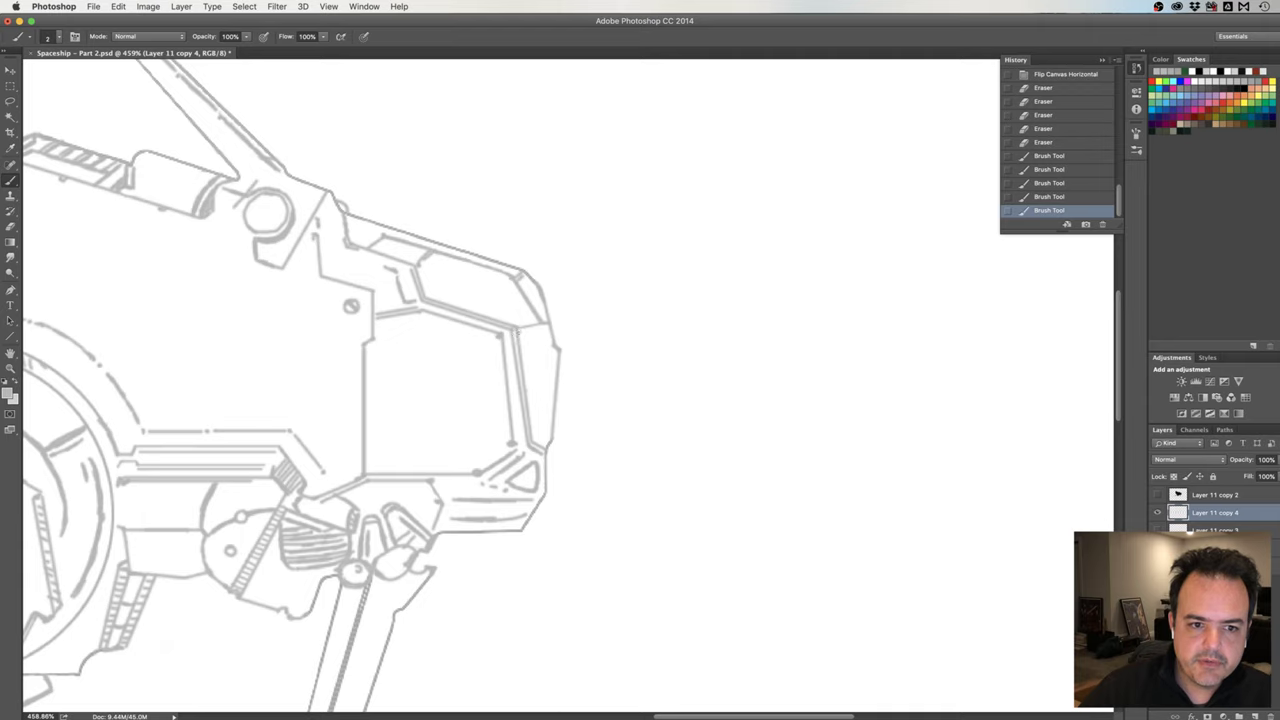
{"action": "left_click", "coordinate": [535, 300]}
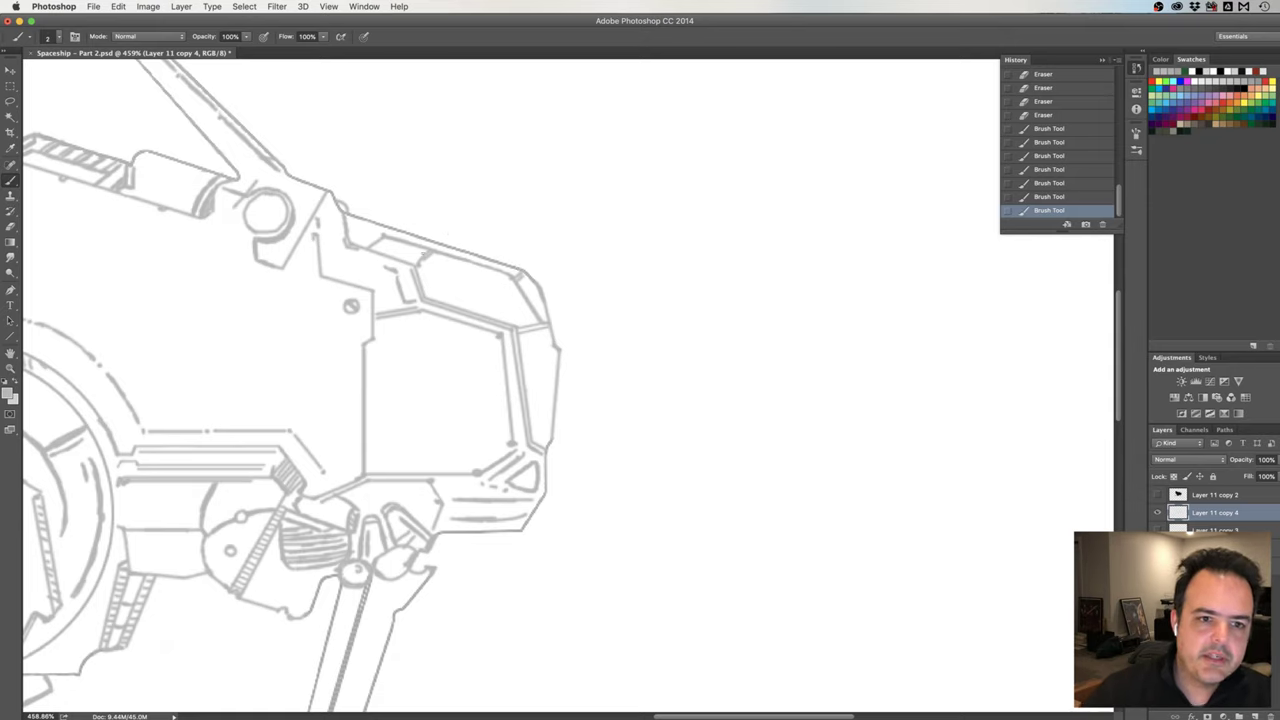
{"action": "left_click_drag", "start_coordinate": [380, 240], "coordinate": [440, 243]}
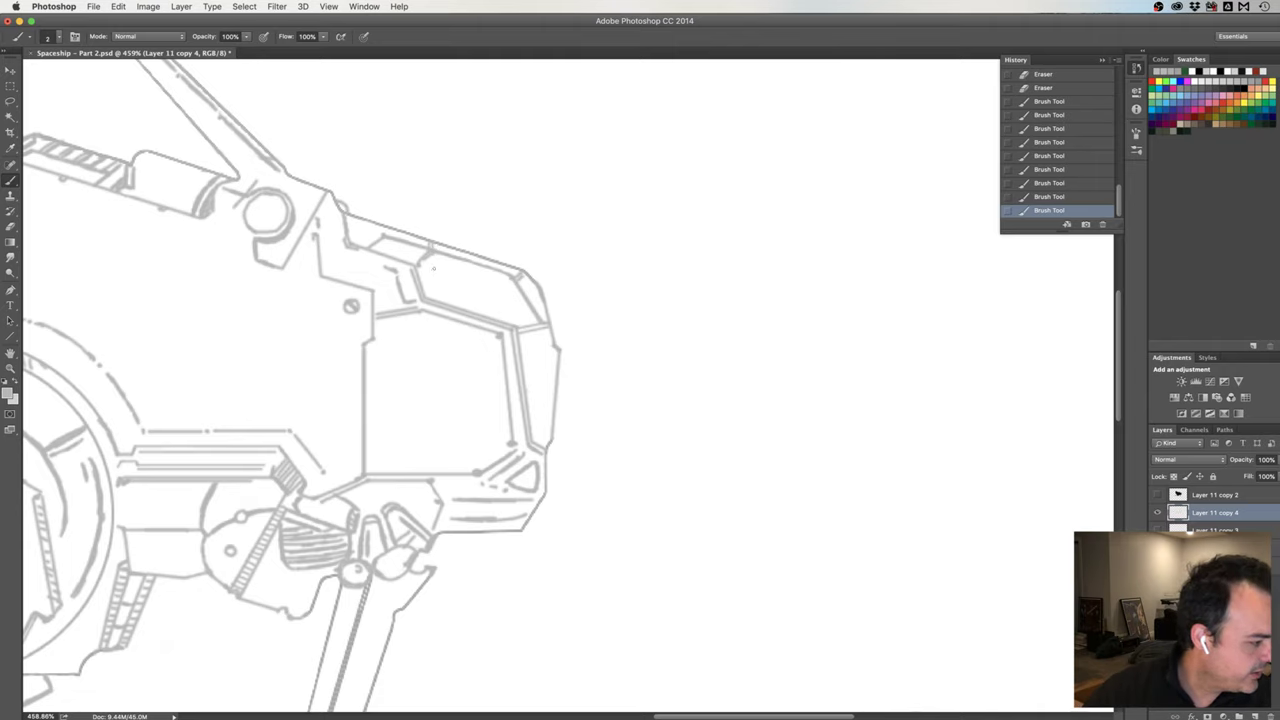
Erase part of the nose-top line and repaint small strokes on the upper nose panel.
{"action": "key", "text": "e"}
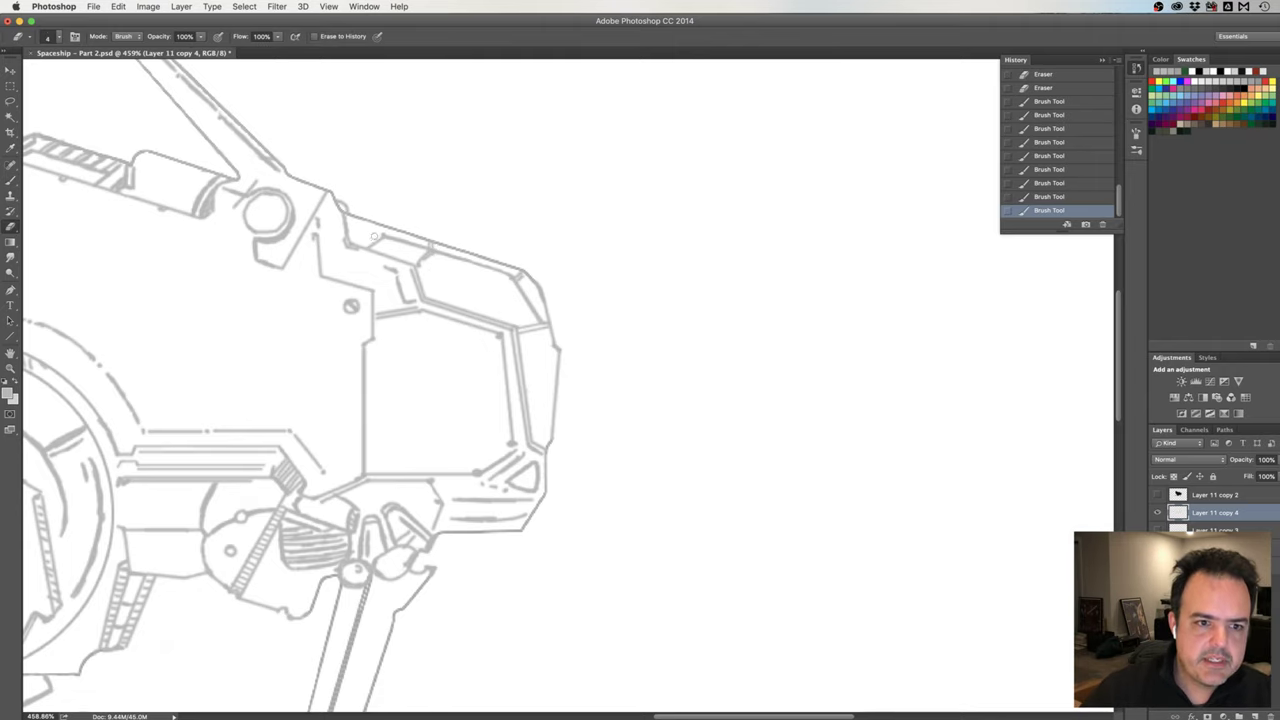
{"action": "left_click_drag", "start_coordinate": [381, 233], "coordinate": [386, 232]}
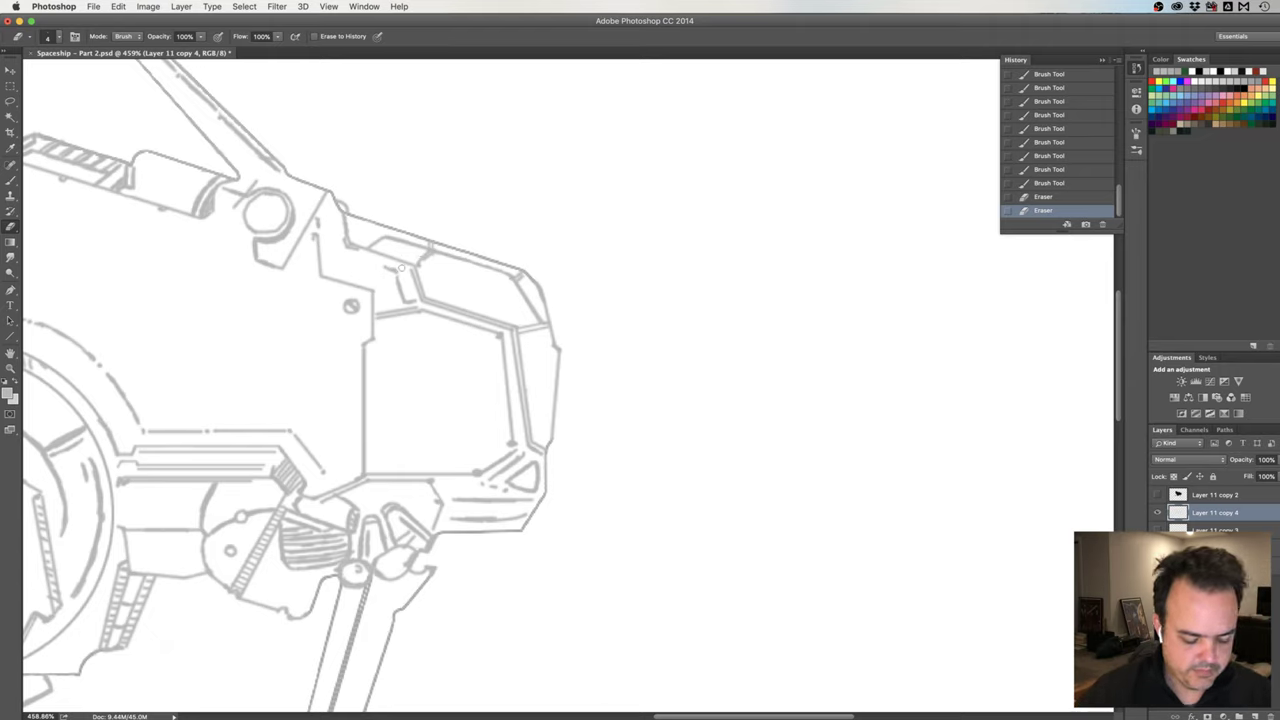
{"action": "key", "text": "b"}
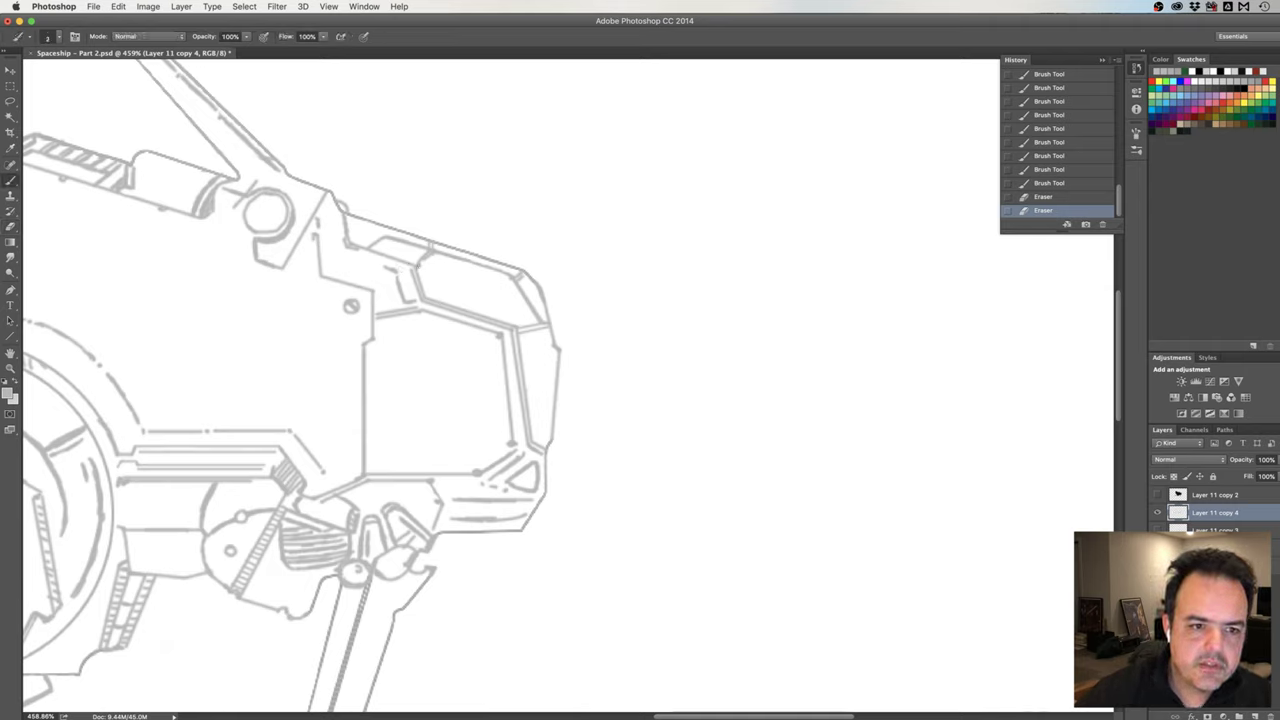
{"action": "left_click", "coordinate": [420, 262]}
{"action": "left_click", "coordinate": [420, 262]}
{"action": "left_click", "coordinate": [410, 262]}
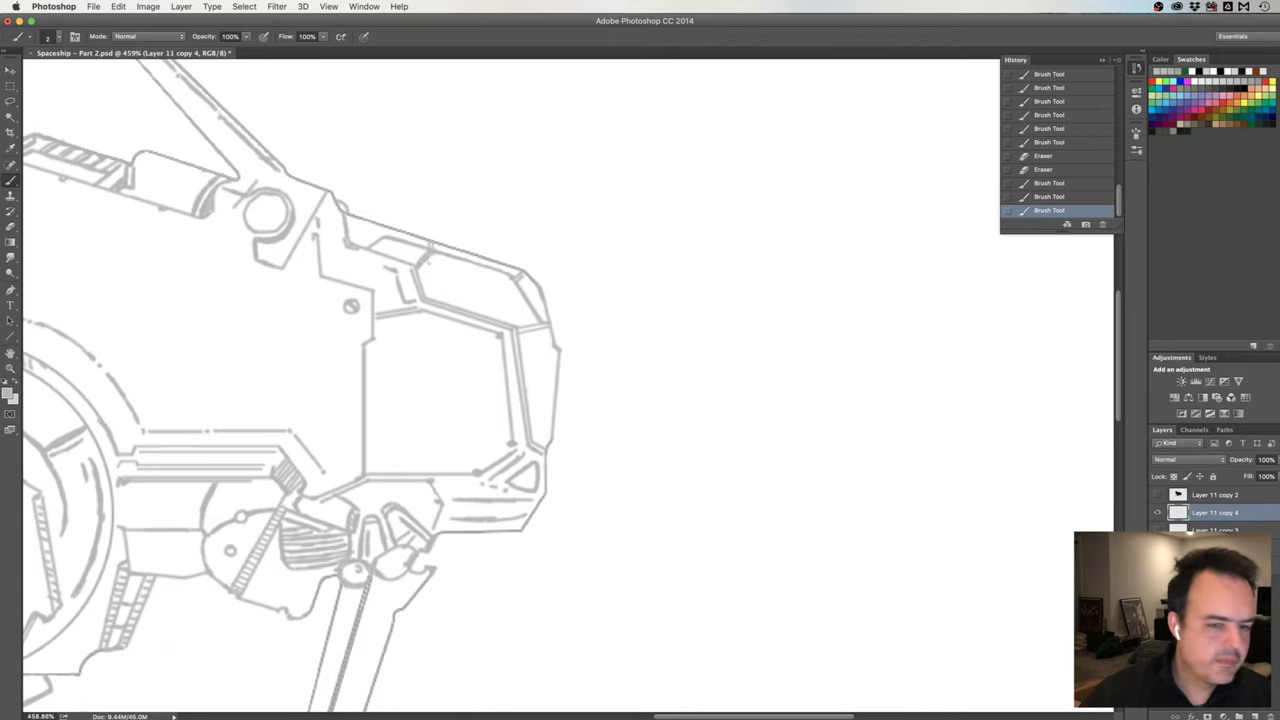
Zoom in and erase the stray line segment and tiny specks along the panel's top edge.
{"action": "key", "text": "e"}
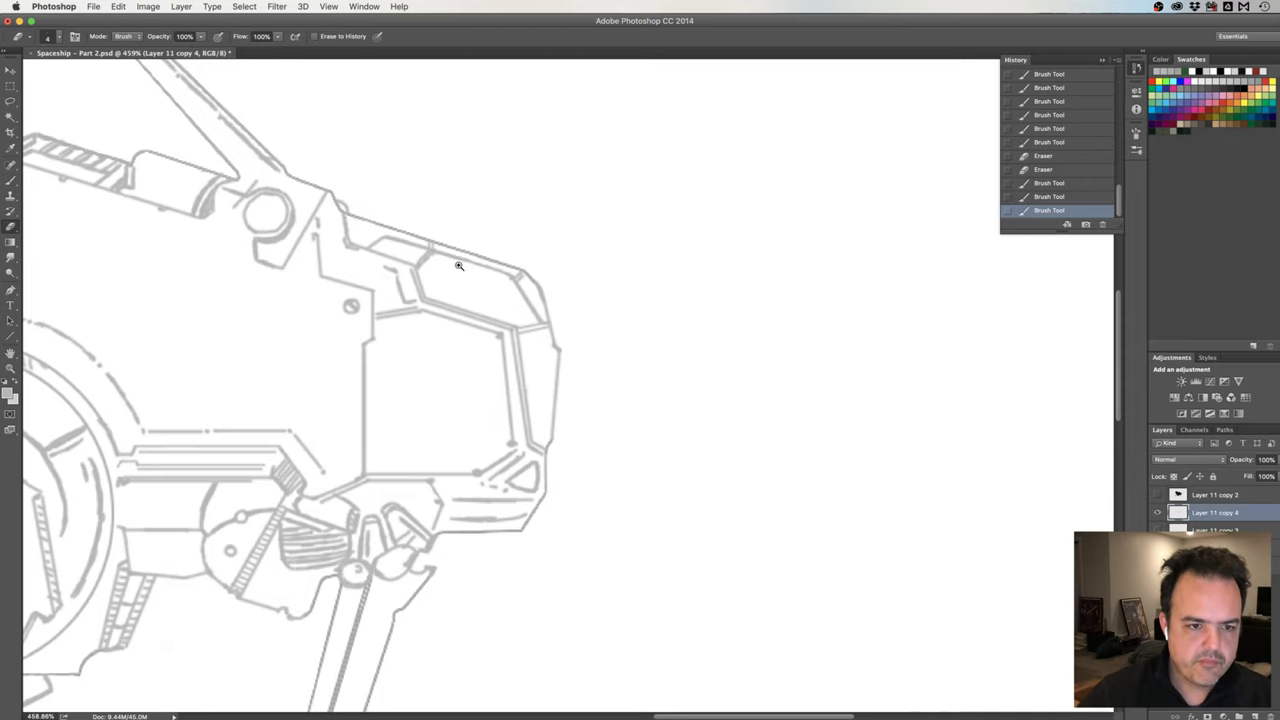
{"action": "scroll", "coordinate": [456, 263], "scroll_direction": "up", "scroll_amount": 3}
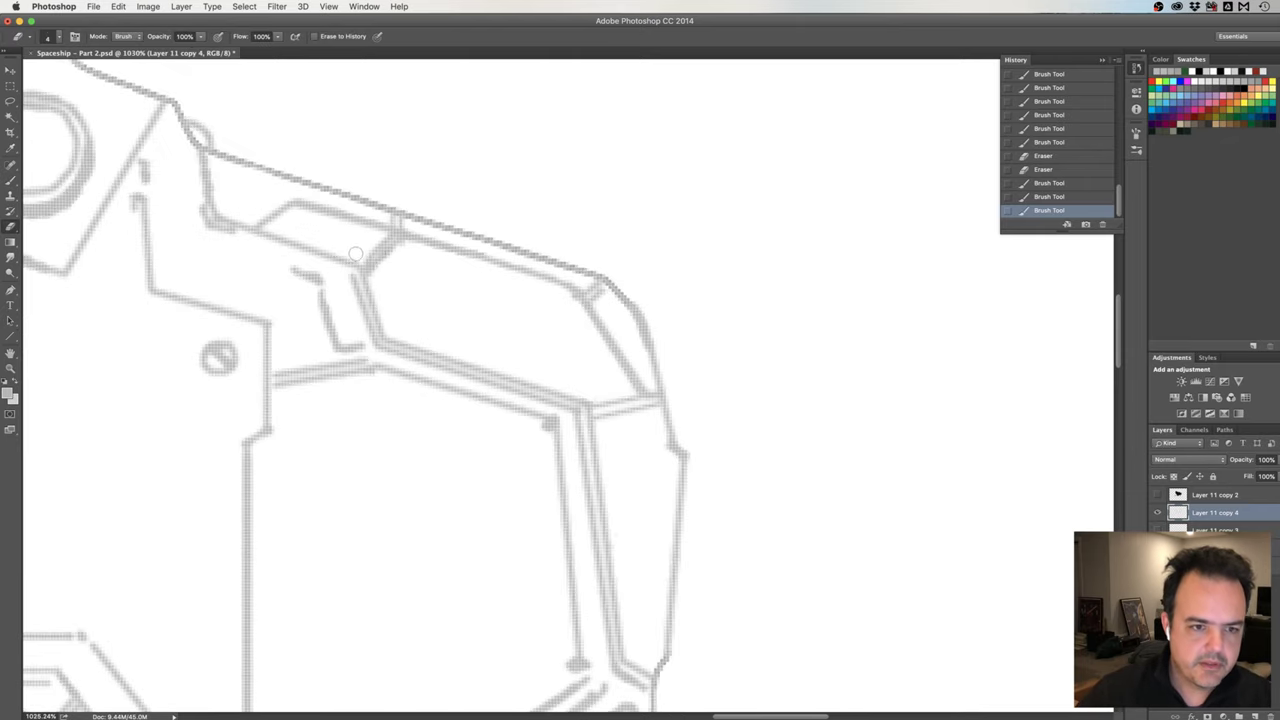
{"action": "left_click_drag", "start_coordinate": [367, 250], "coordinate": [366, 250]}
{"action": "left_click_drag", "start_coordinate": [368, 250], "coordinate": [378, 244]}
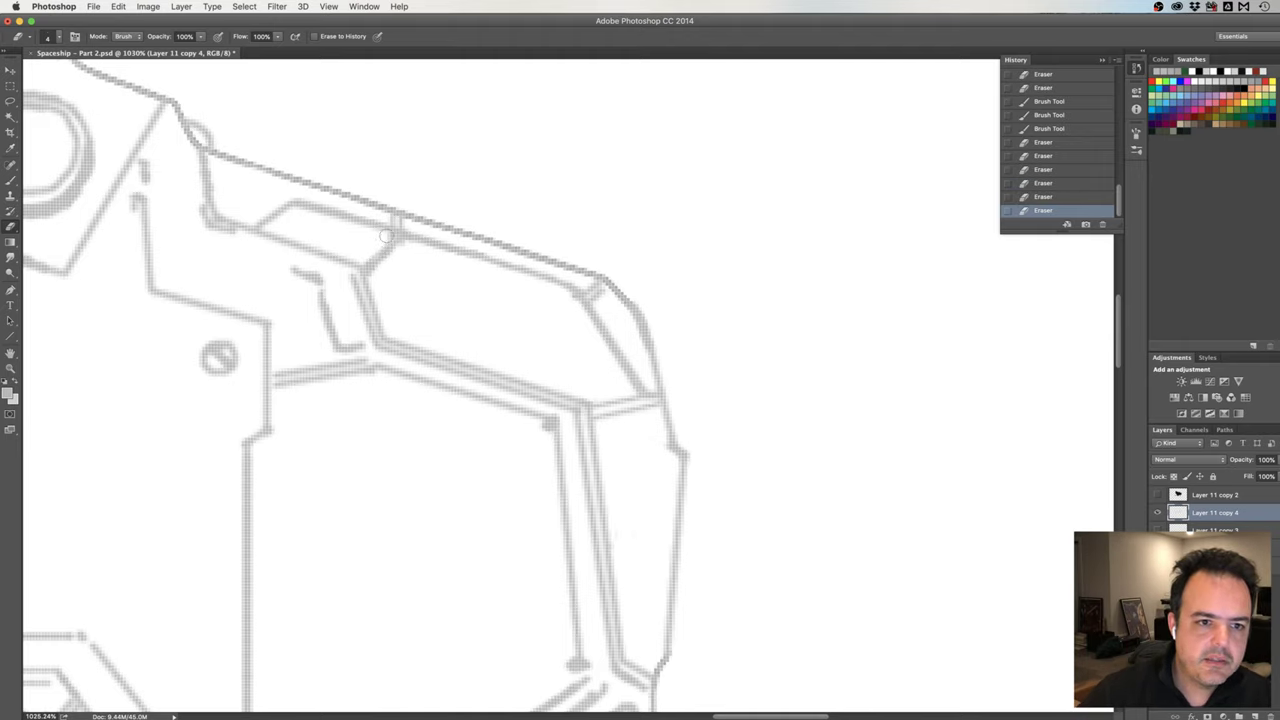
{"action": "left_click_drag", "start_coordinate": [384, 237], "coordinate": [366, 245]}
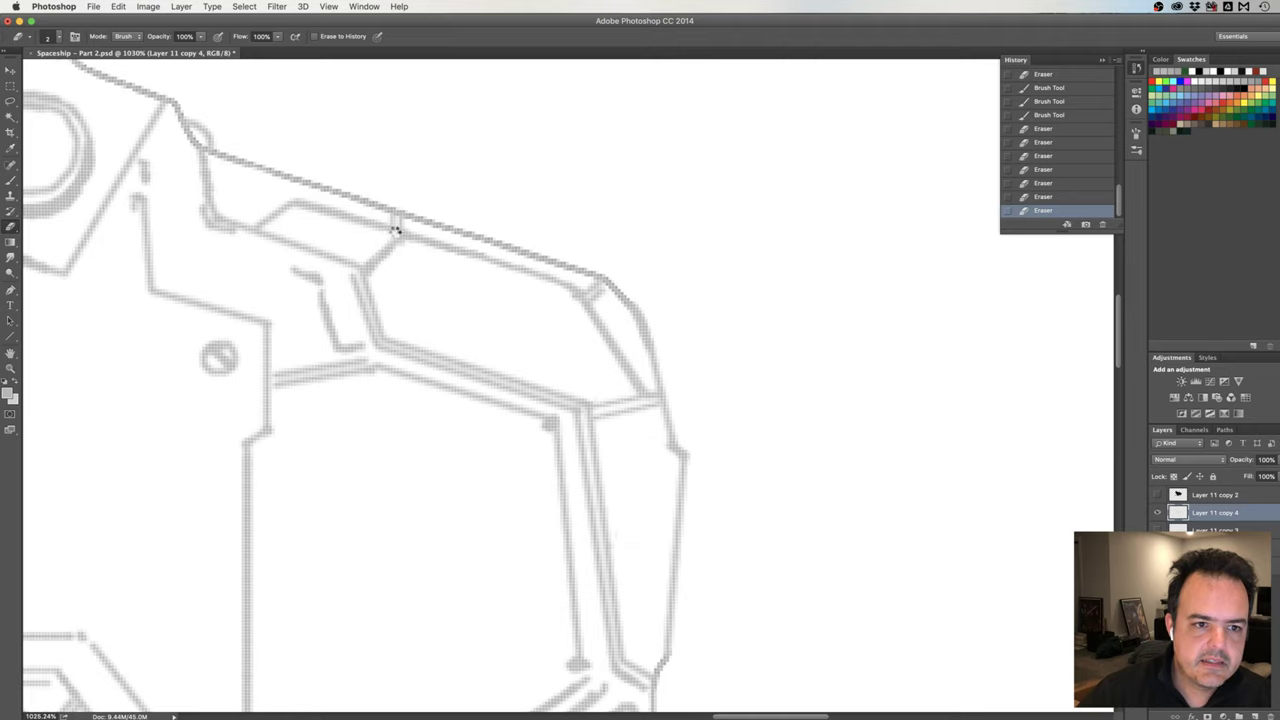
{"action": "left_click", "coordinate": [395, 230]}
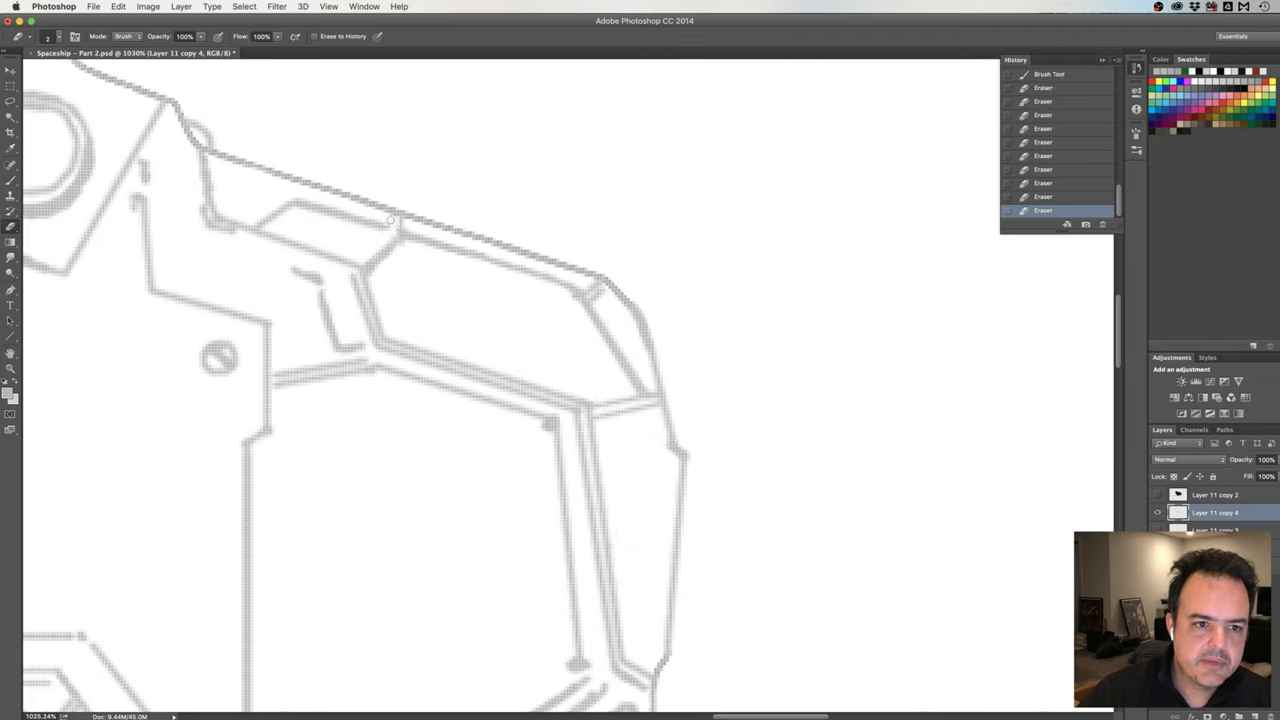
{"action": "left_click", "coordinate": [393, 223]}
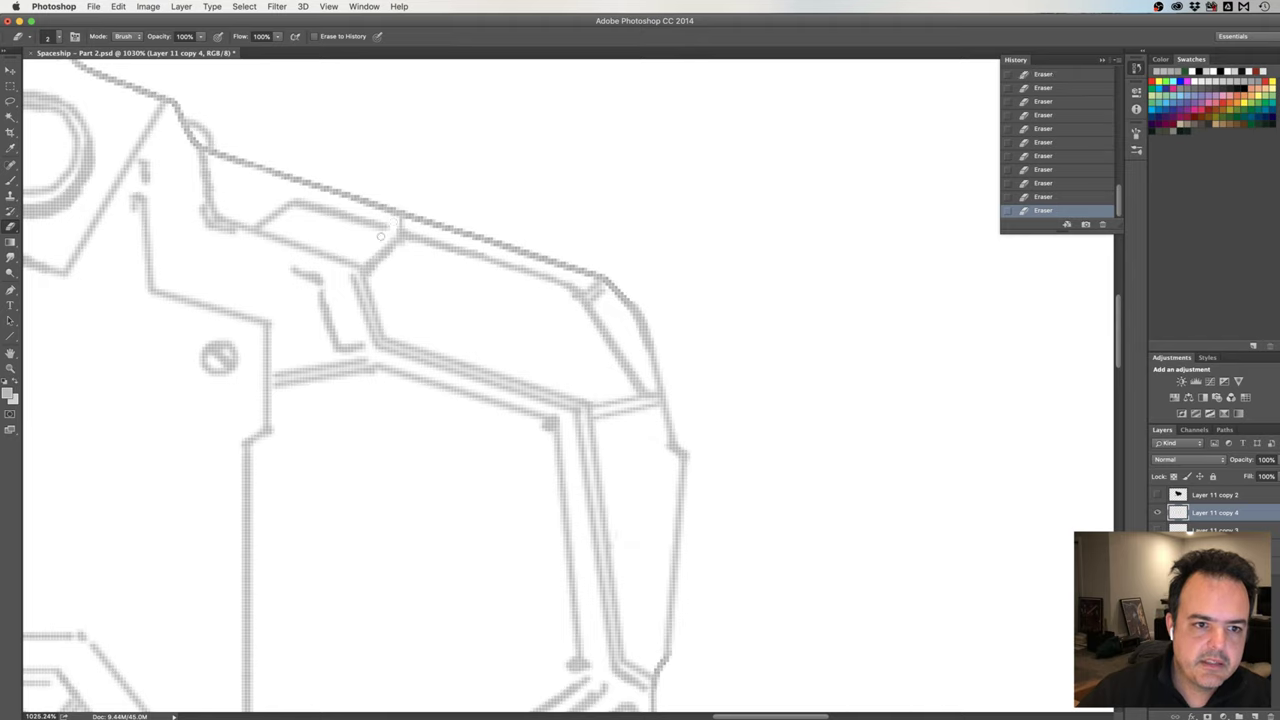
Patch the gaps in the upper nose panel's top edge line with brush marks.
{"action": "key", "text": "b"}
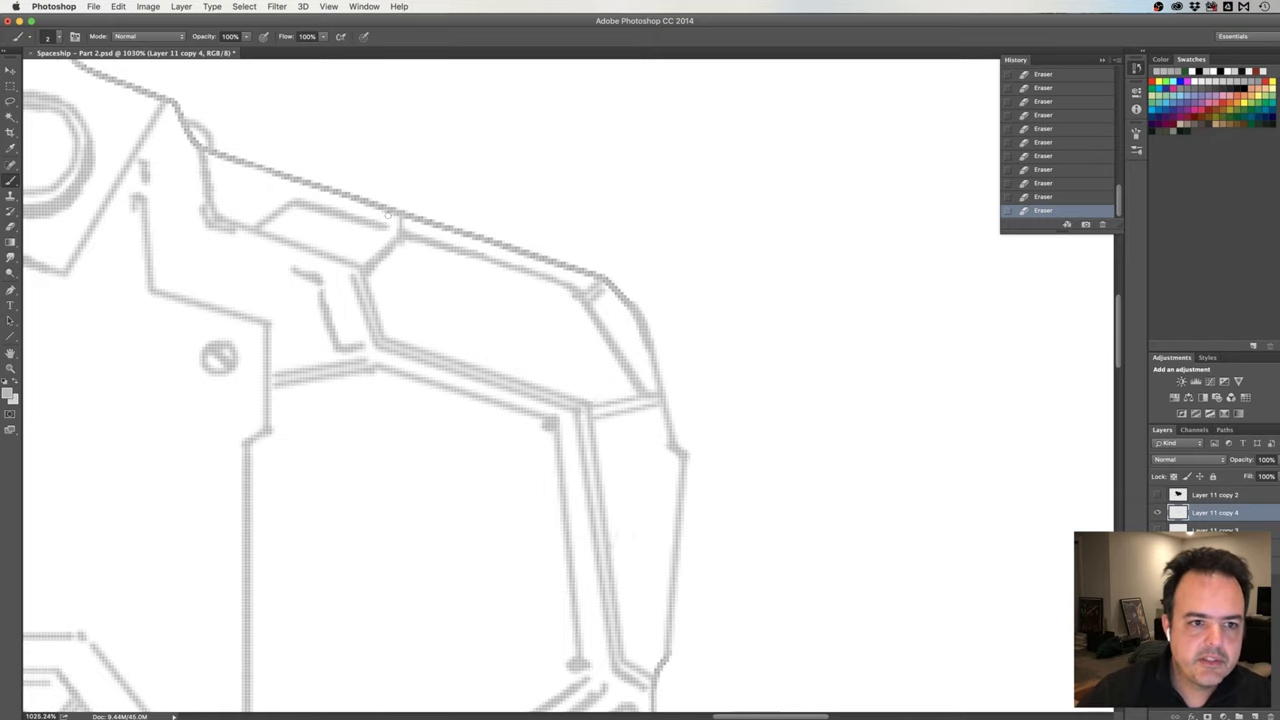
{"action": "left_click", "coordinate": [389, 212]}
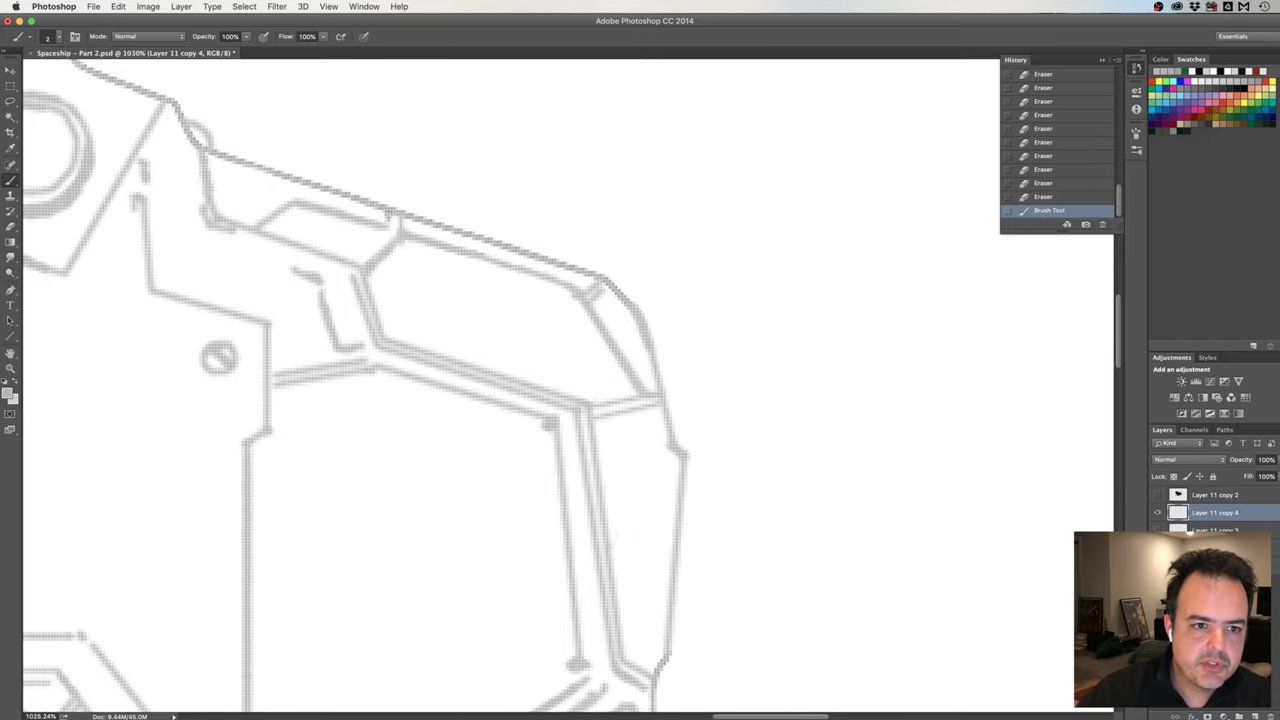
{"action": "left_click", "coordinate": [391, 218]}
{"action": "left_click", "coordinate": [389, 222]}
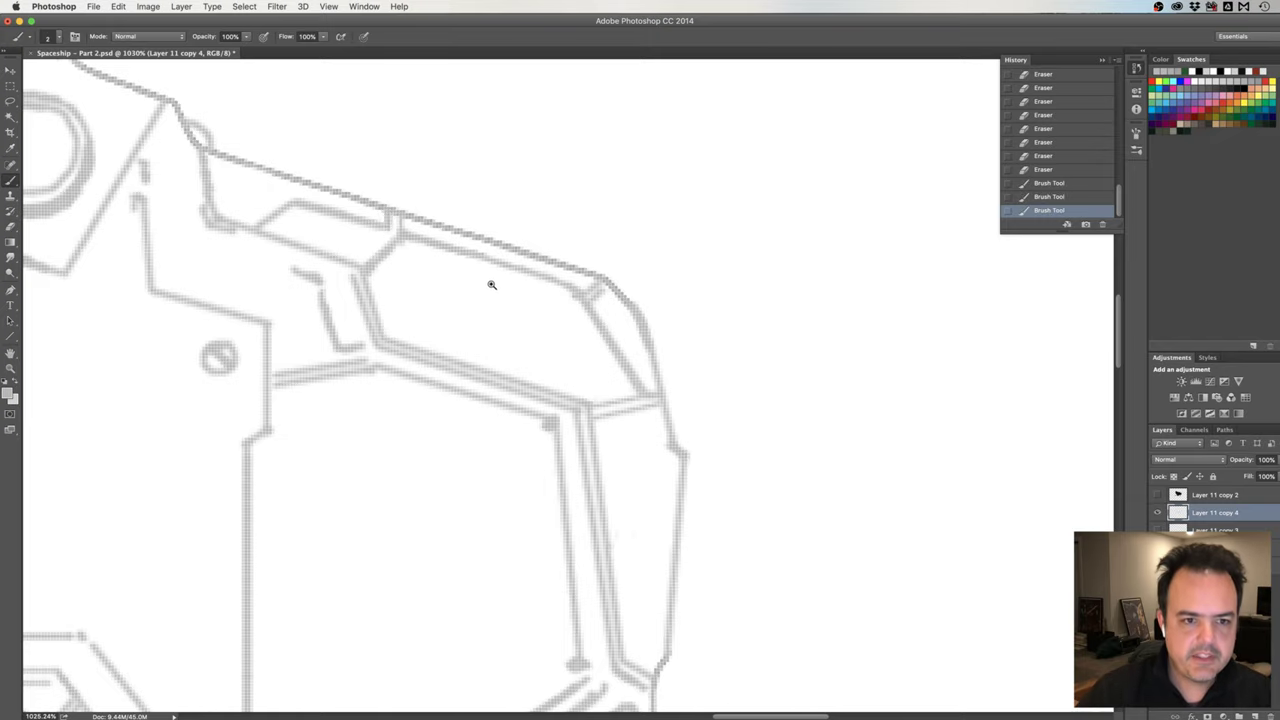
{"action": "mouse_move", "coordinate": [491, 280]}
{"action": "left_mouse_down"}
{"action": "mouse_move", "coordinate": [470, 301]}
{"action": "mouse_move", "coordinate": [500, 286]}
{"action": "left_mouse_up"}
Erase the faint diagonal line inside the upper nose panel, then zoom back out.
{"action": "key", "text": "e"}
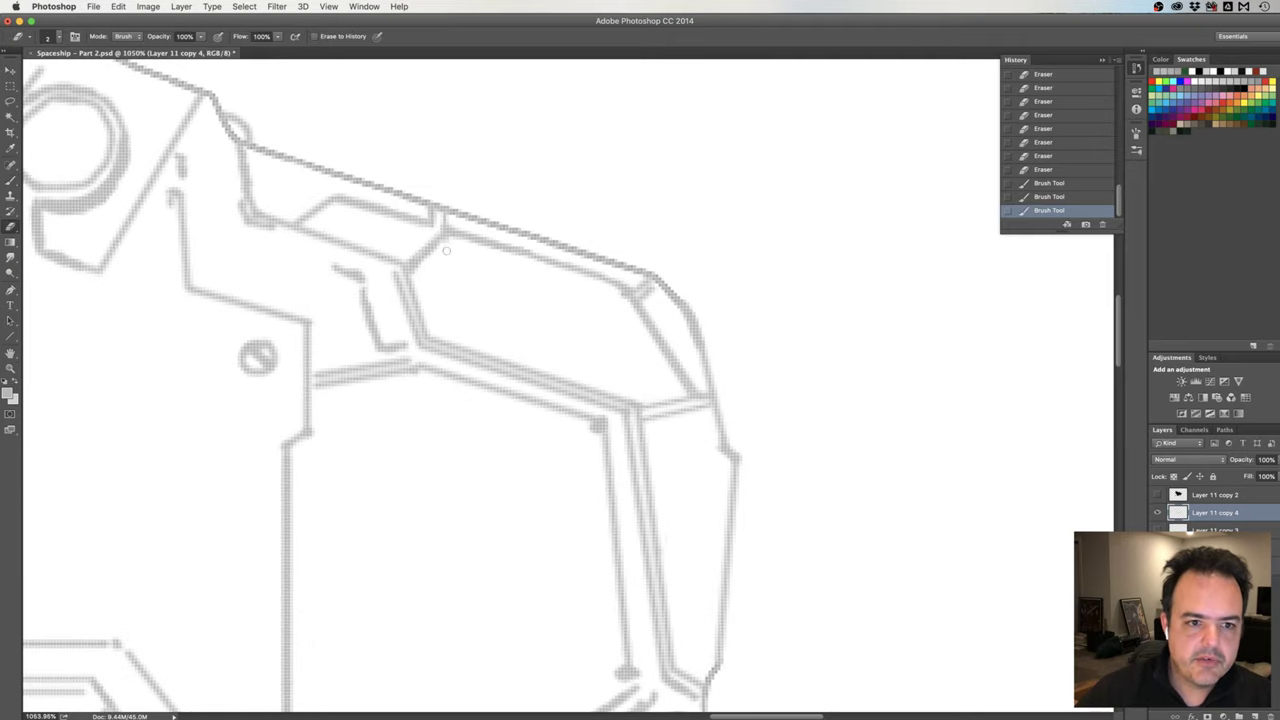
{"action": "left_click_drag", "start_coordinate": [446, 242], "coordinate": [418, 266]}
{"action": "mouse_move", "coordinate": [434, 248]}
{"action": "left_mouse_down"}
{"action": "mouse_move", "coordinate": [420, 262]}
{"action": "mouse_move", "coordinate": [430, 254]}
{"action": "left_mouse_up"}
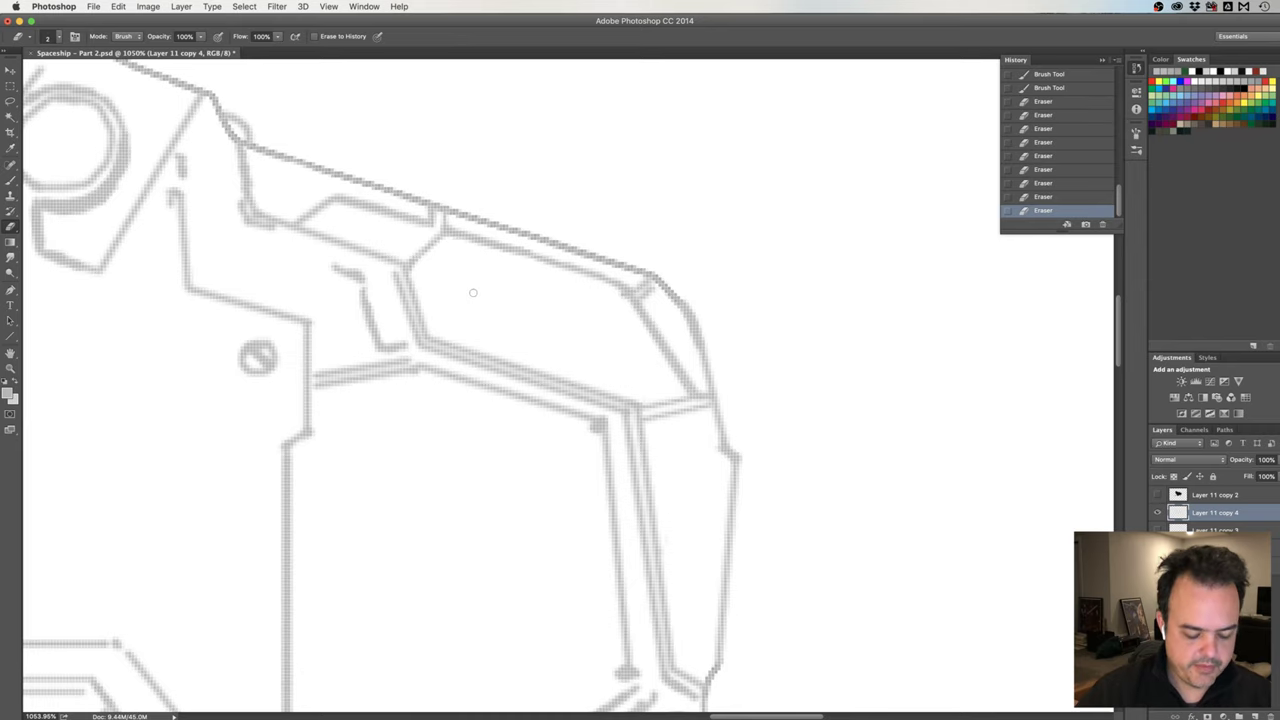
{"action": "scroll", "coordinate": [470, 290], "scroll_direction": "down", "scroll_amount": 3}
{"action": "scroll", "coordinate": [480, 294], "scroll_direction": "down", "scroll_amount": 1}
{"action": "scroll", "coordinate": [488, 305], "scroll_direction": "down", "scroll_amount": 1}
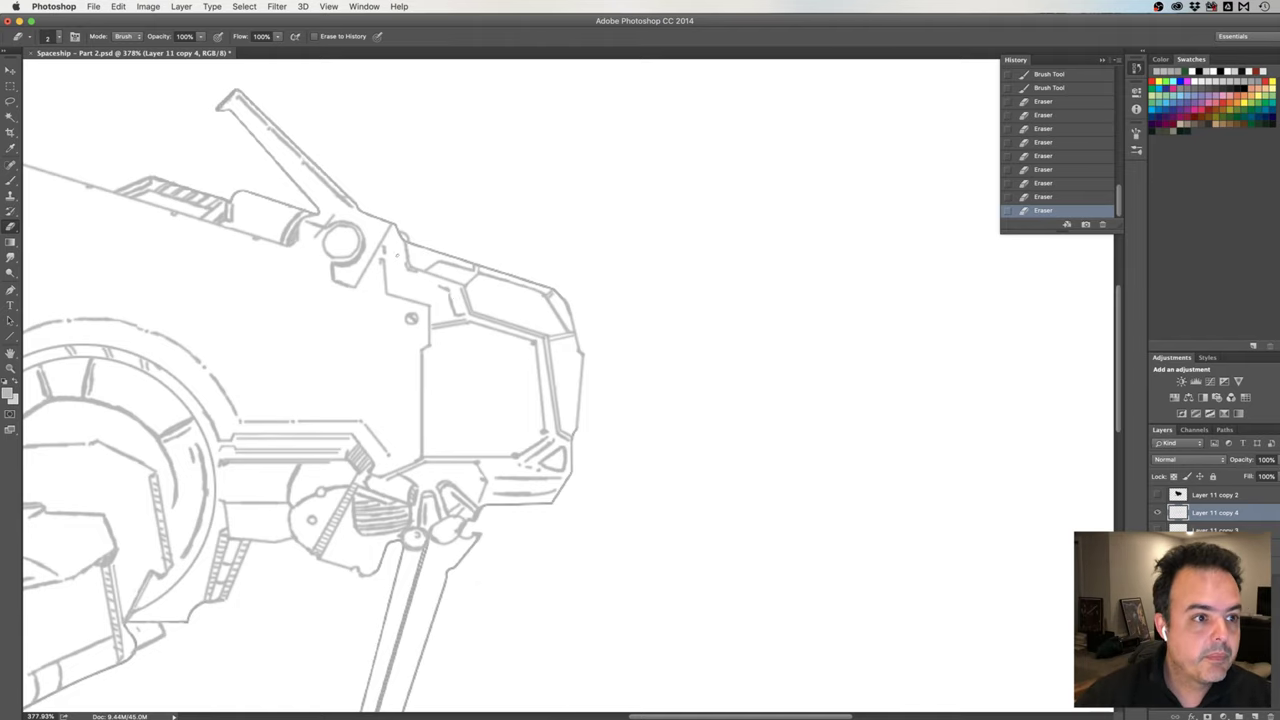
Redraw two short strokes on the nose panel, then mirror the canvas horizontally.
{"action": "key", "text": "b"}
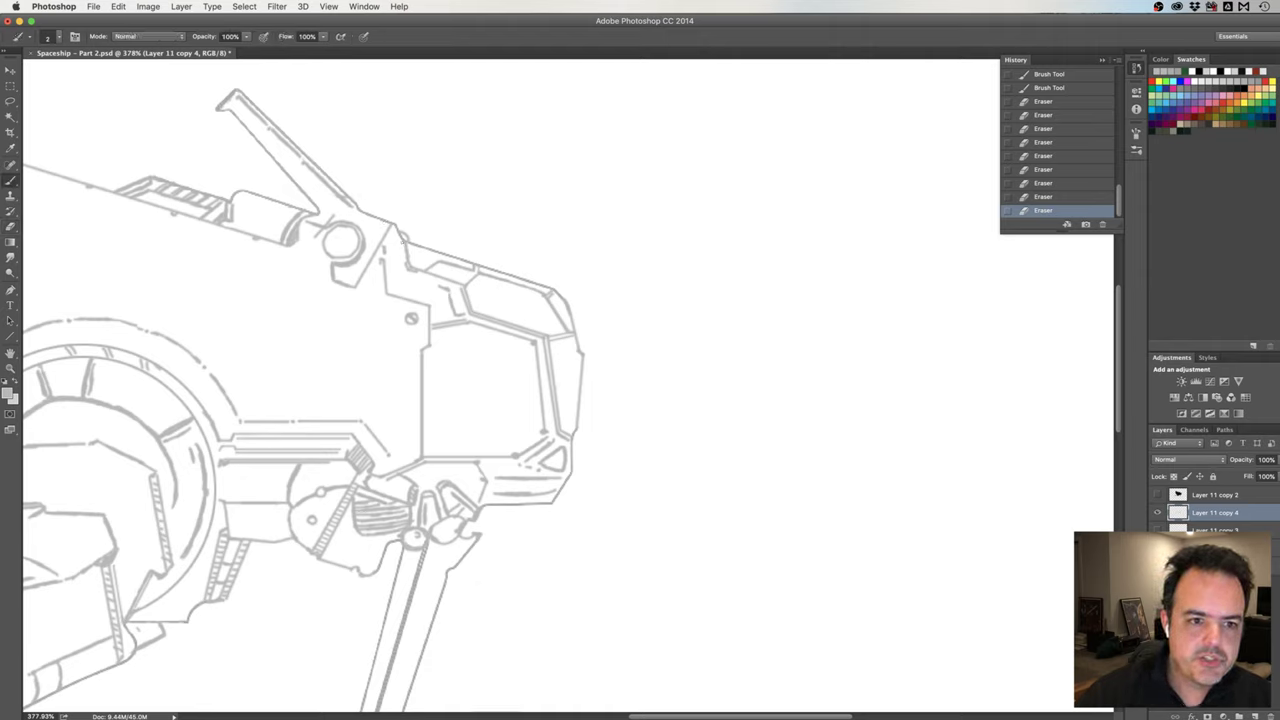
{"action": "left_click_drag", "start_coordinate": [404, 240], "coordinate": [406, 256]}
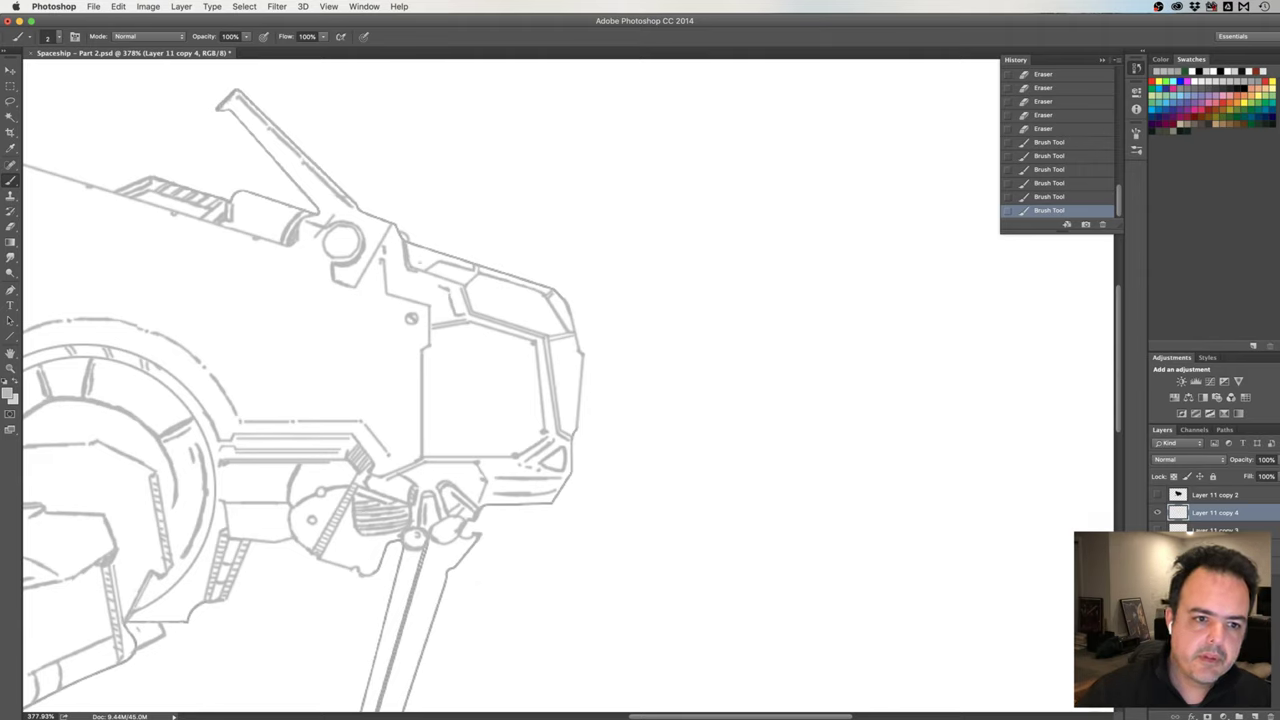
{"action": "left_click_drag", "start_coordinate": [410, 250], "coordinate": [411, 276]}
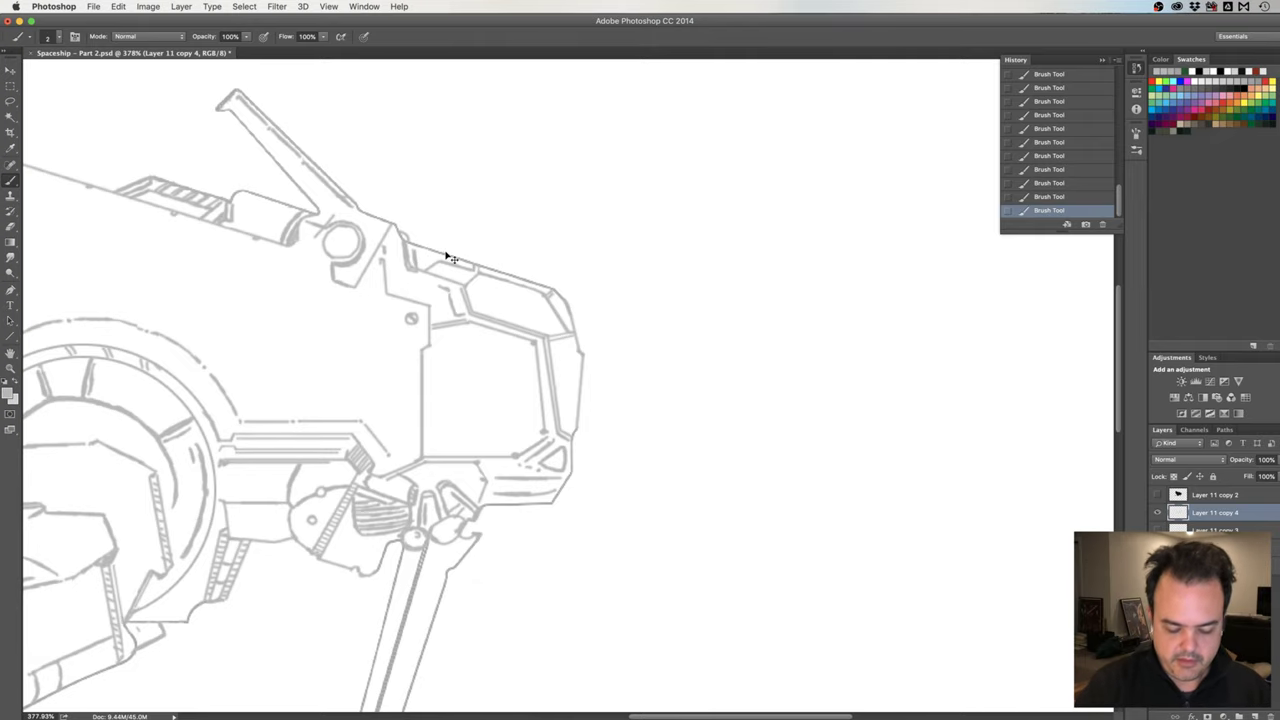
{"action": "key", "text": "h"}
{"action": "left_click_drag", "start_coordinate": [318, 358], "coordinate": [443, 336]}
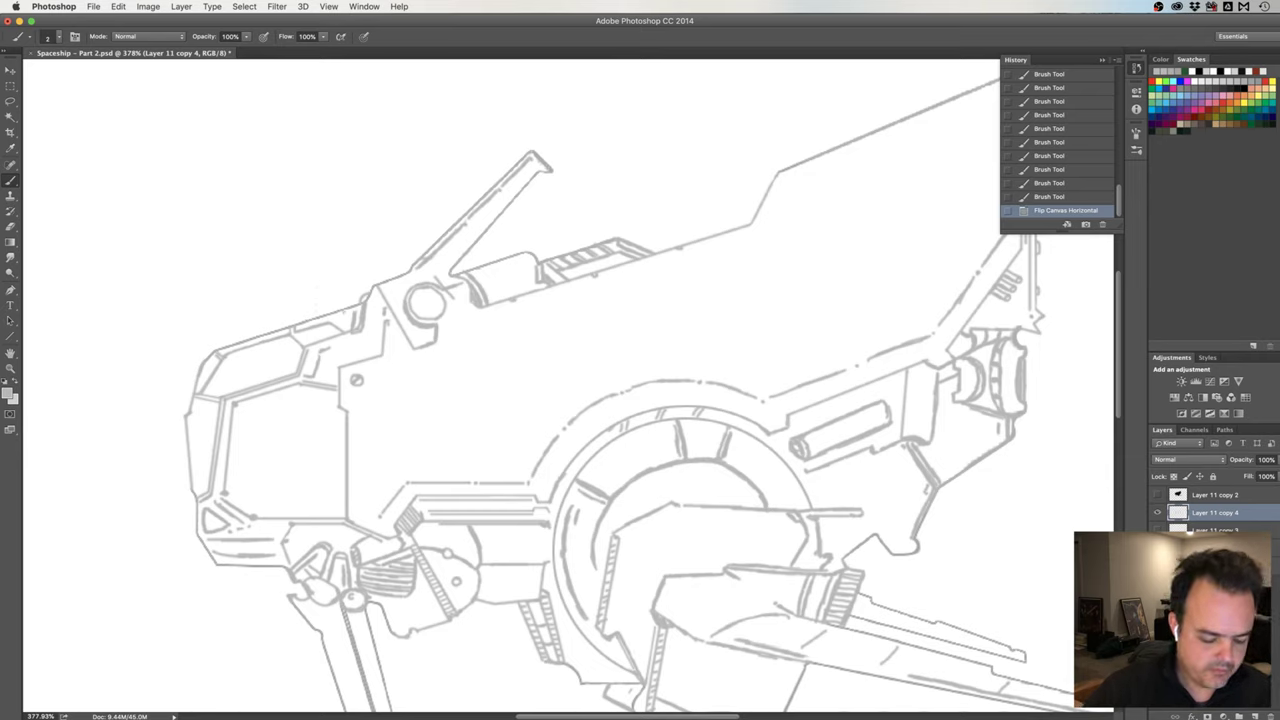
Erase and trim stray bits of the nose's upper panel line beside the round fitting.
{"action": "key", "text": "e"}
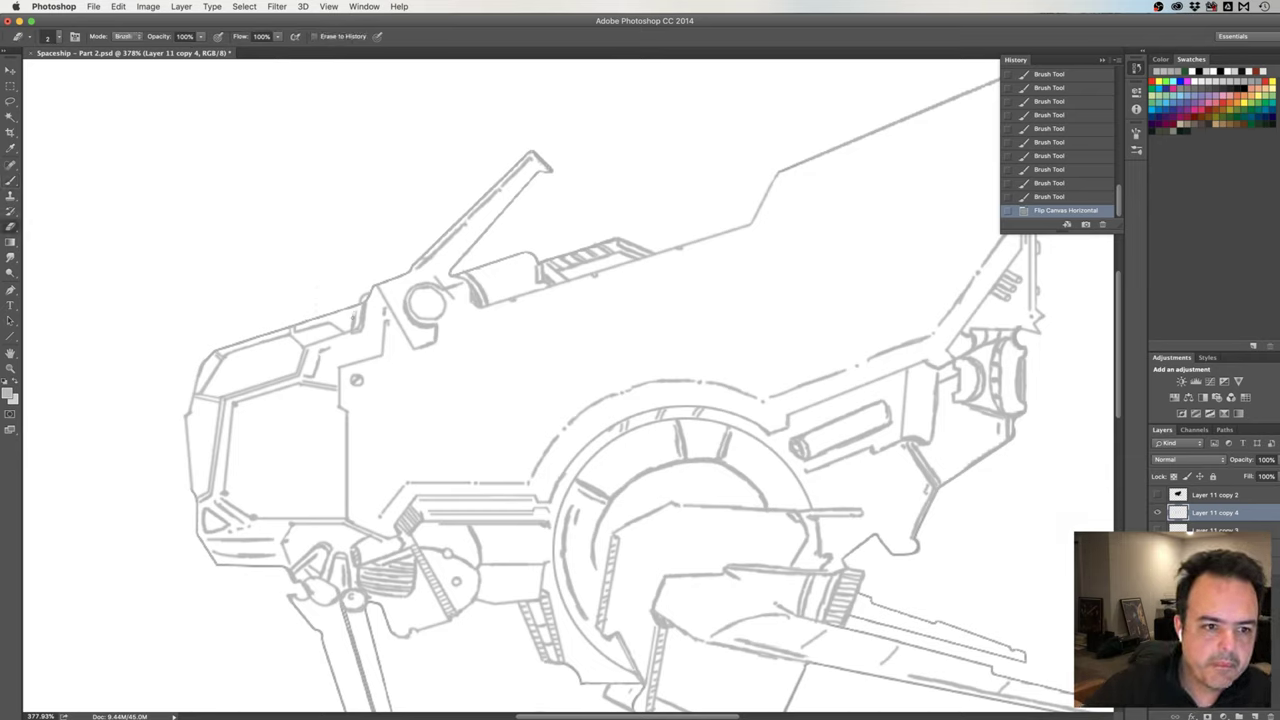
{"action": "left_click_drag", "start_coordinate": [355, 312], "coordinate": [347, 311]}
{"action": "scroll", "coordinate": [356, 318], "scroll_direction": "up", "scroll_amount": 2}
{"action": "scroll", "coordinate": [350, 320], "scroll_direction": "up", "scroll_amount": 2}
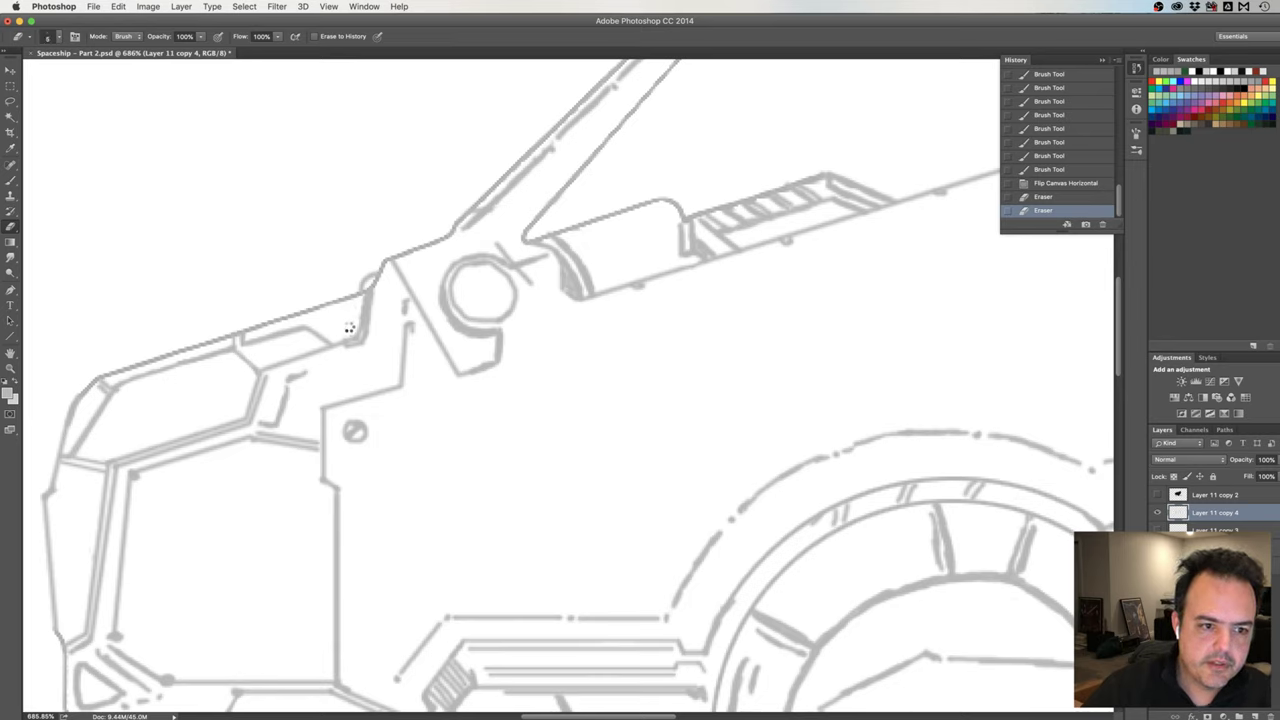
{"action": "left_click_drag", "start_coordinate": [346, 330], "coordinate": [344, 324]}
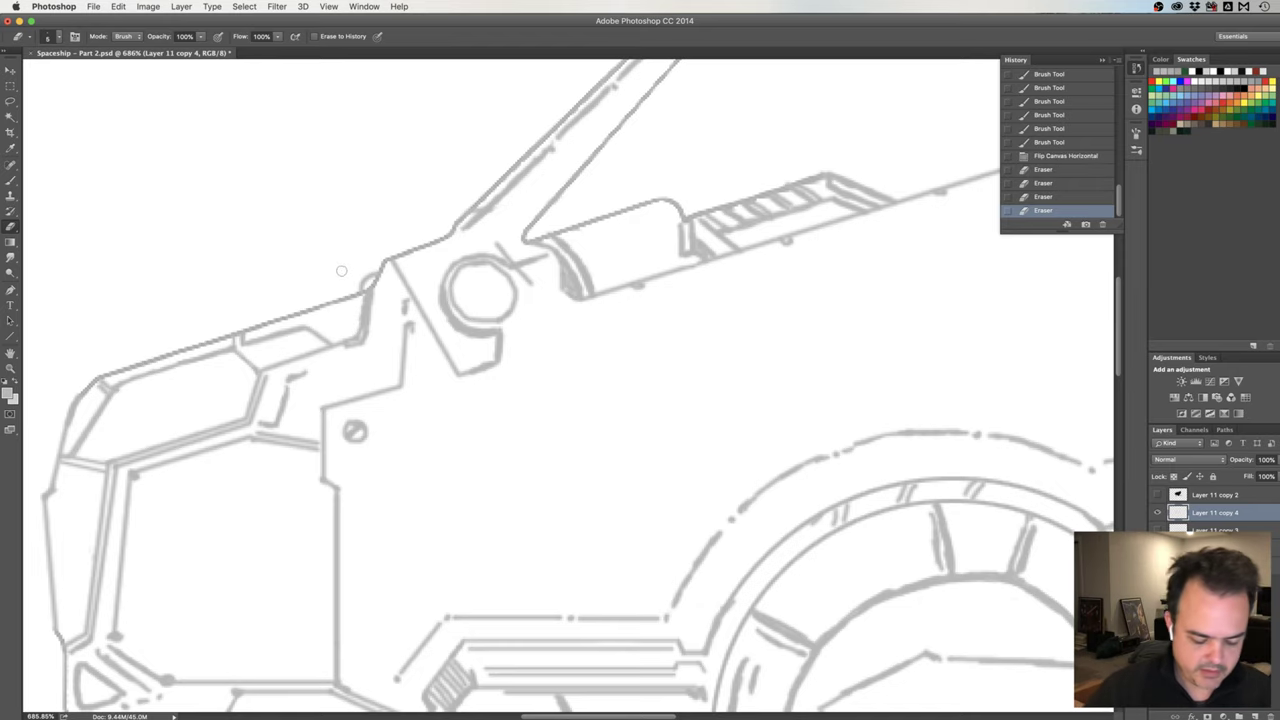
Dab five small brush marks along the nose's upper line, then zoom out.
{"action": "key", "text": "b"}
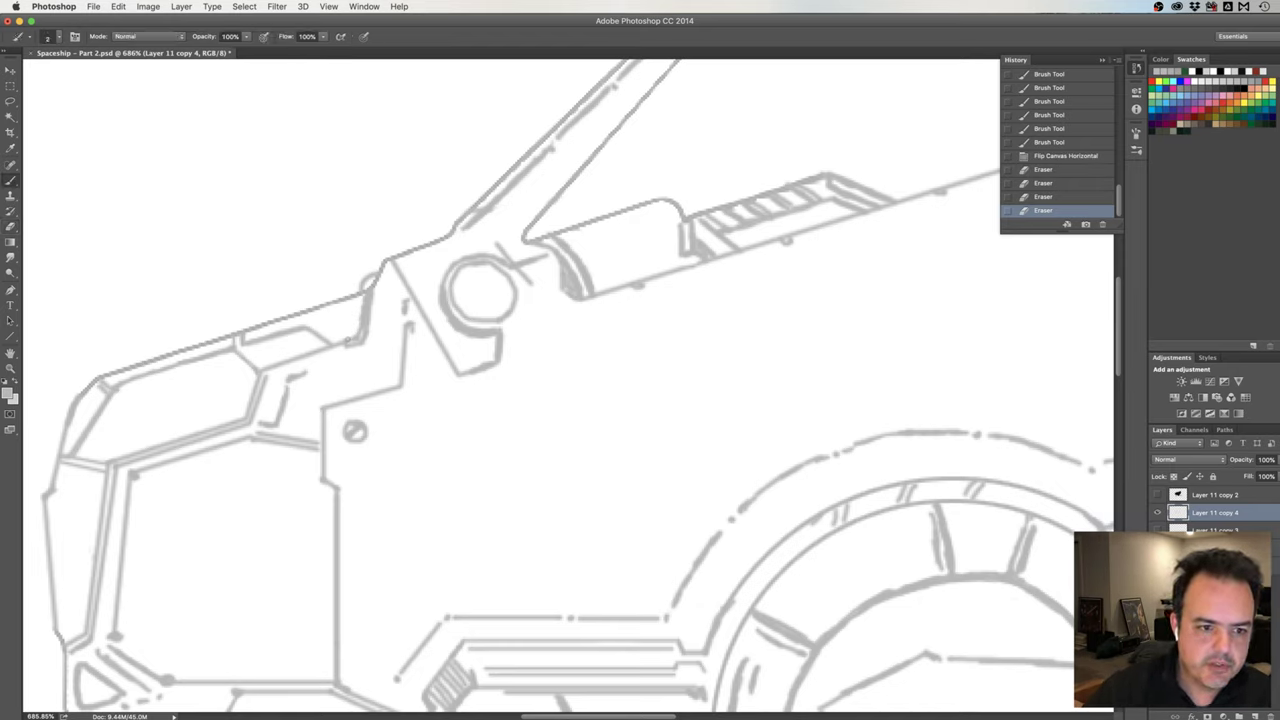
{"action": "left_click", "coordinate": [347, 325]}
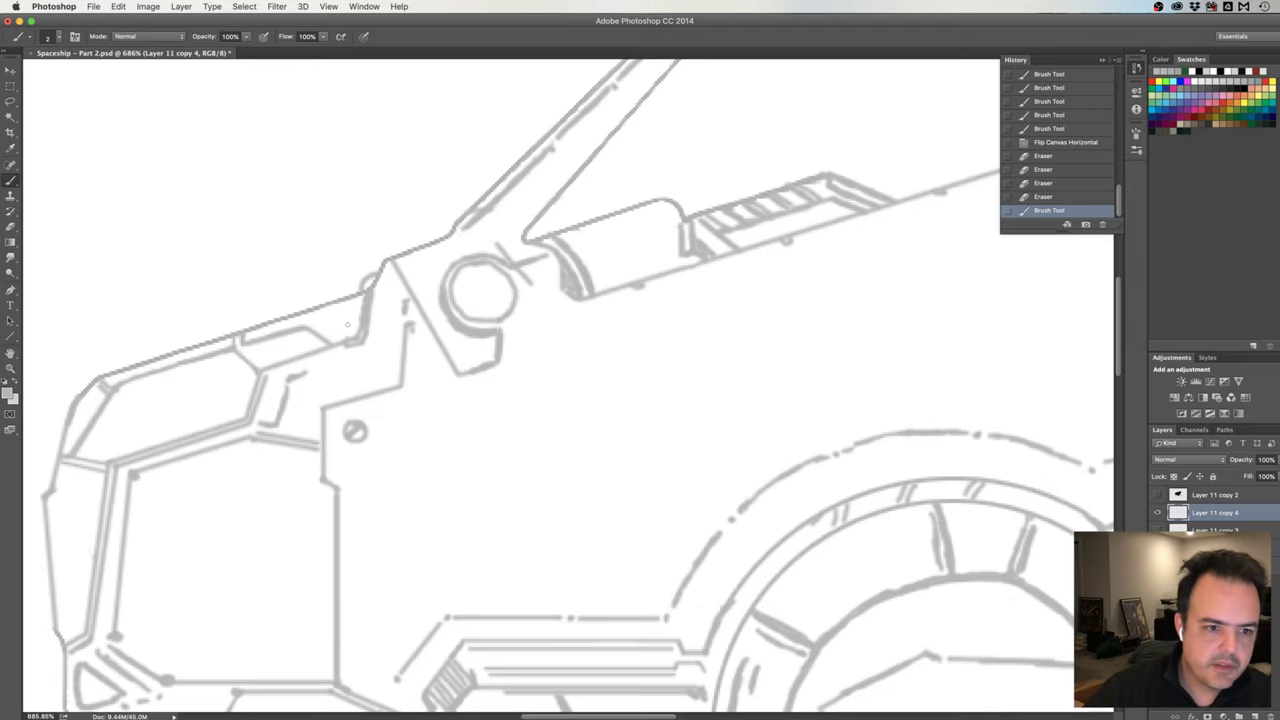
{"action": "left_click", "coordinate": [350, 318]}
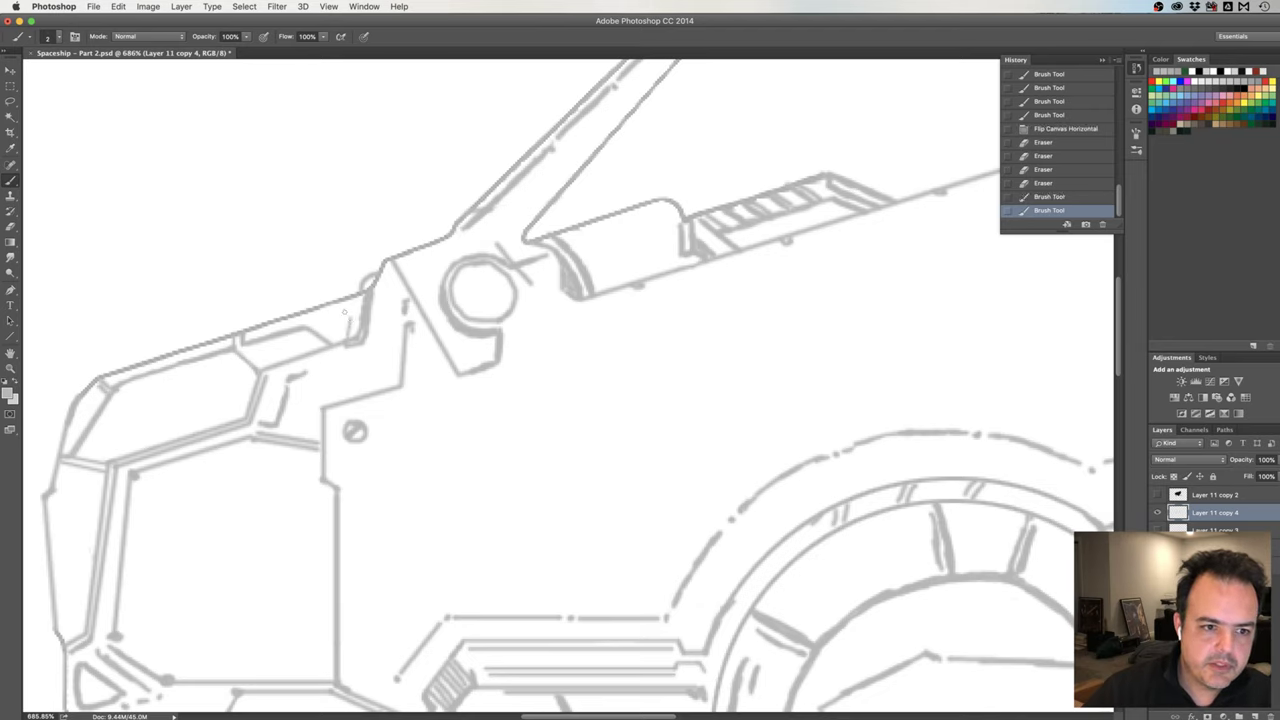
{"action": "left_click", "coordinate": [343, 315]}
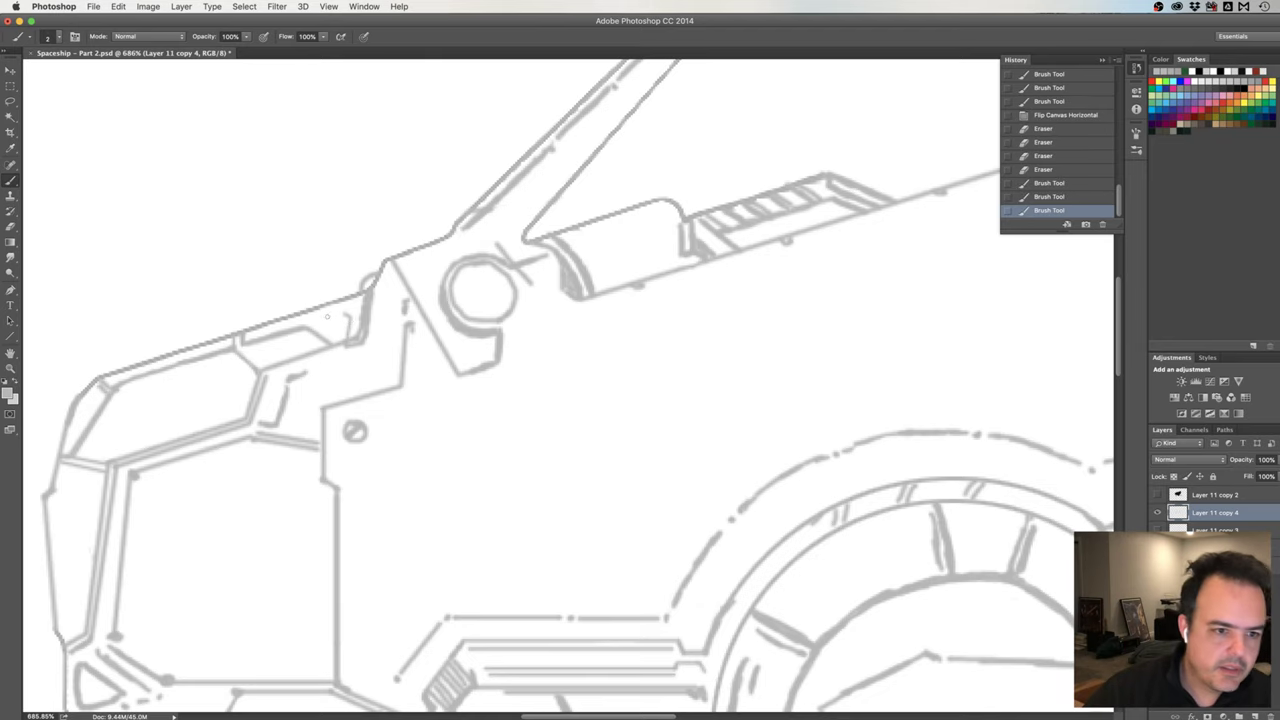
{"action": "left_click", "coordinate": [309, 317]}
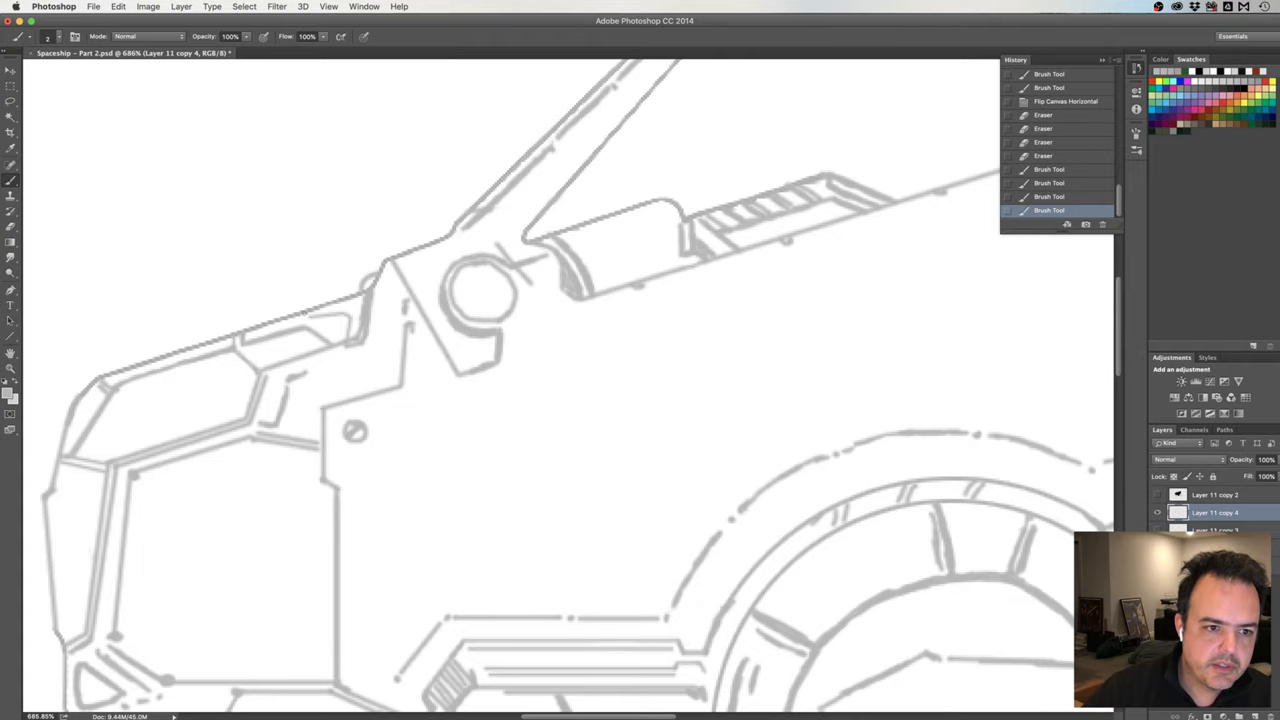
{"action": "left_click", "coordinate": [309, 316]}
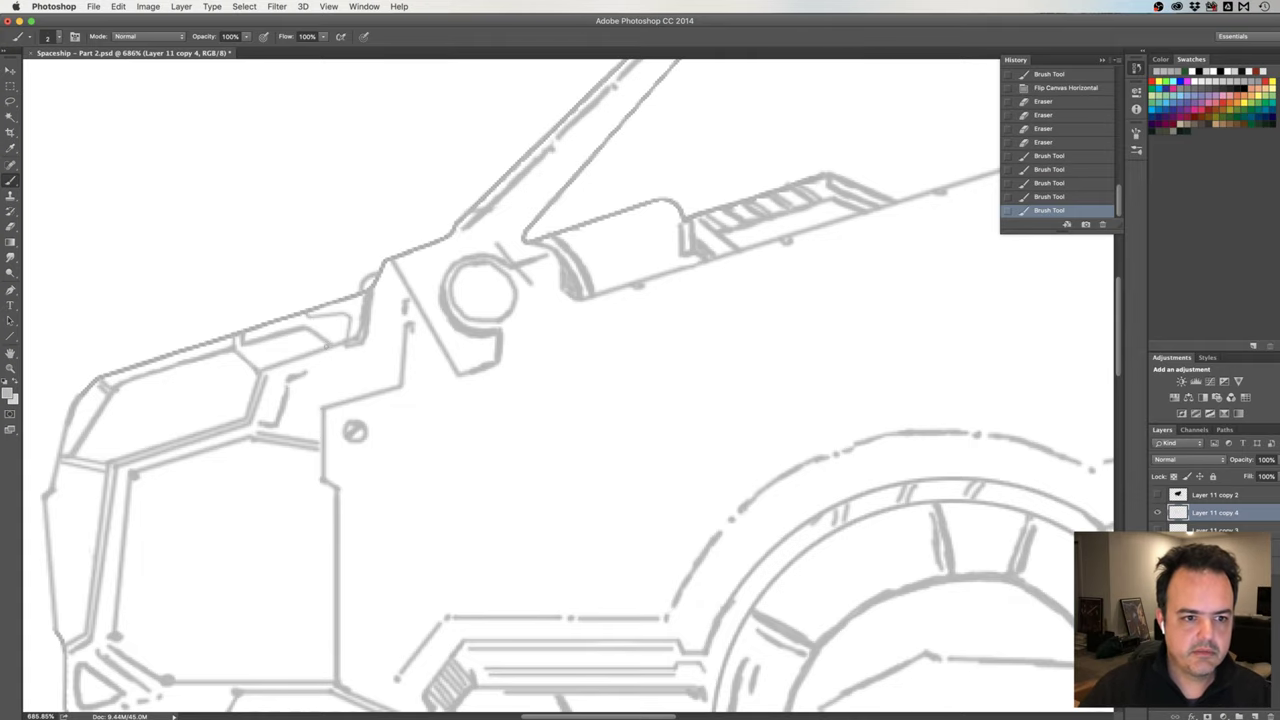
{"action": "scroll", "coordinate": [557, 386], "scroll_direction": "down", "scroll_amount": 3}
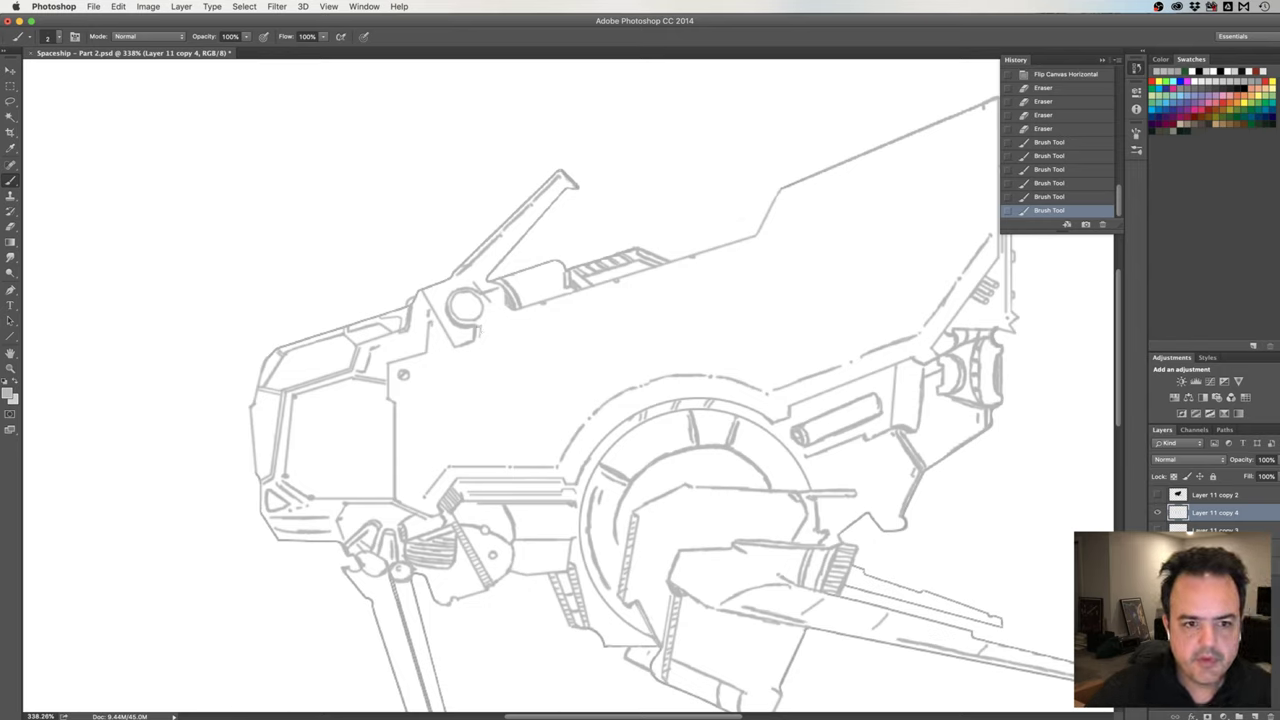
Add two short hull marks and erase the stray diagonal marks at the nose's lower-left corner.
{"action": "left_click_drag", "start_coordinate": [487, 332], "coordinate": [484, 331]}
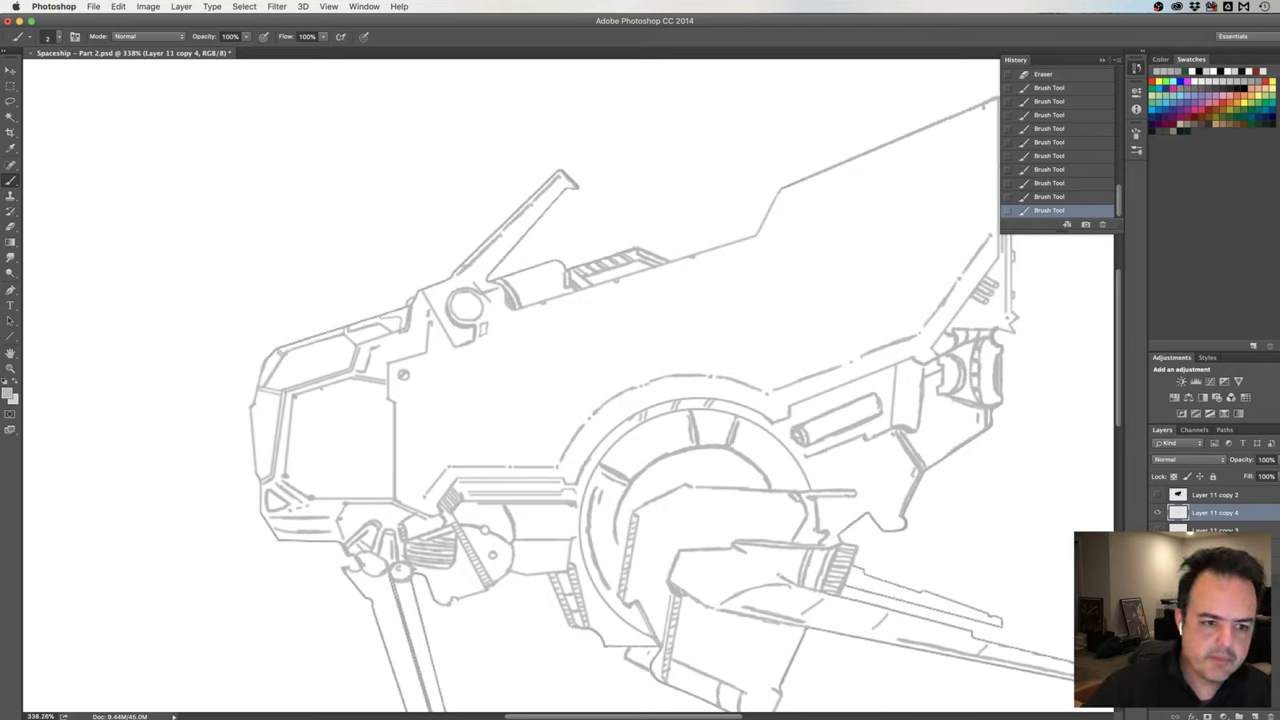
{"action": "left_click_drag", "start_coordinate": [309, 389], "coordinate": [323, 397]}
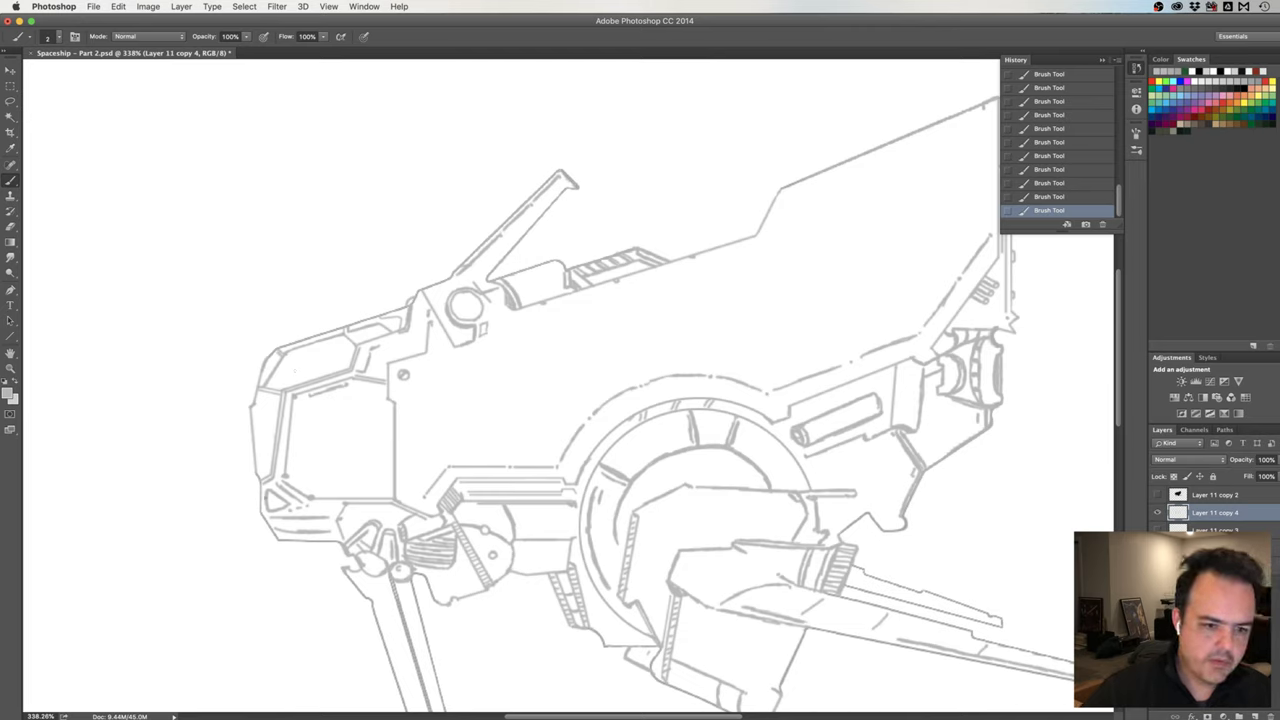
{"action": "key", "text": "e"}
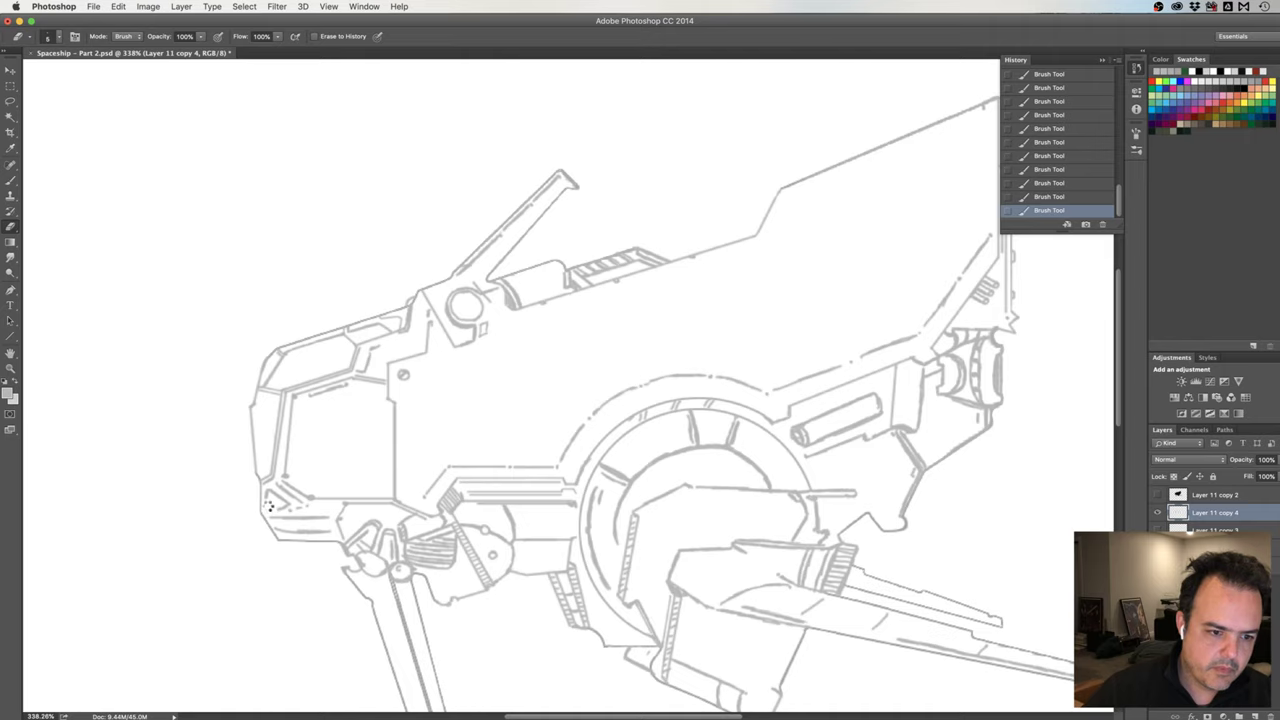
{"action": "left_click_drag", "start_coordinate": [272, 504], "coordinate": [267, 508]}
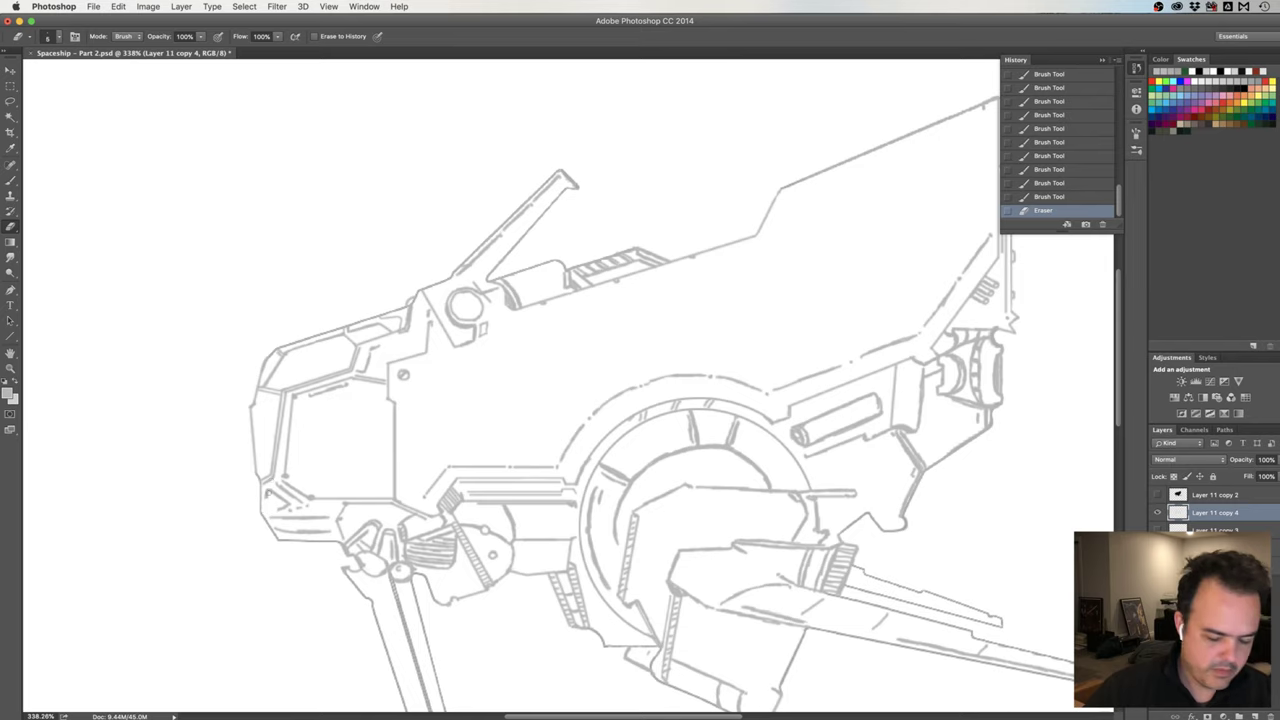
{"action": "left_click_drag", "start_coordinate": [278, 510], "coordinate": [268, 497]}
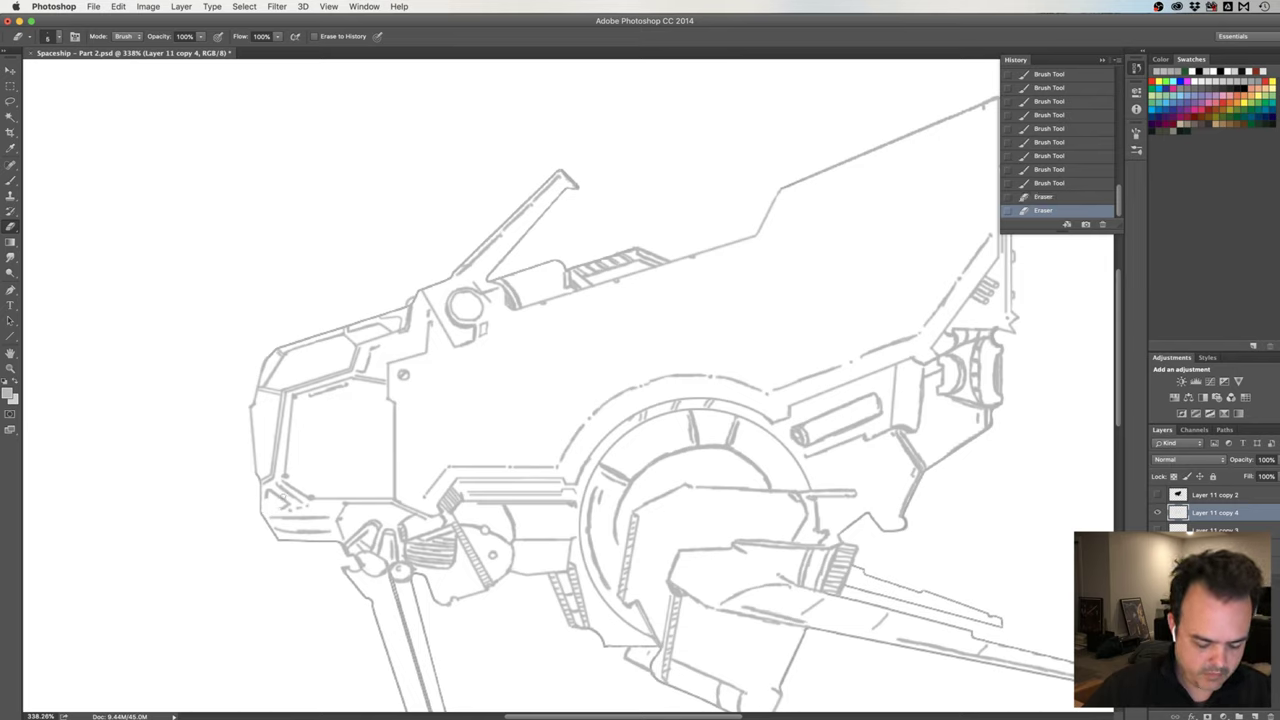
{"action": "scroll", "coordinate": [285, 492], "scroll_direction": "up", "scroll_amount": 5}
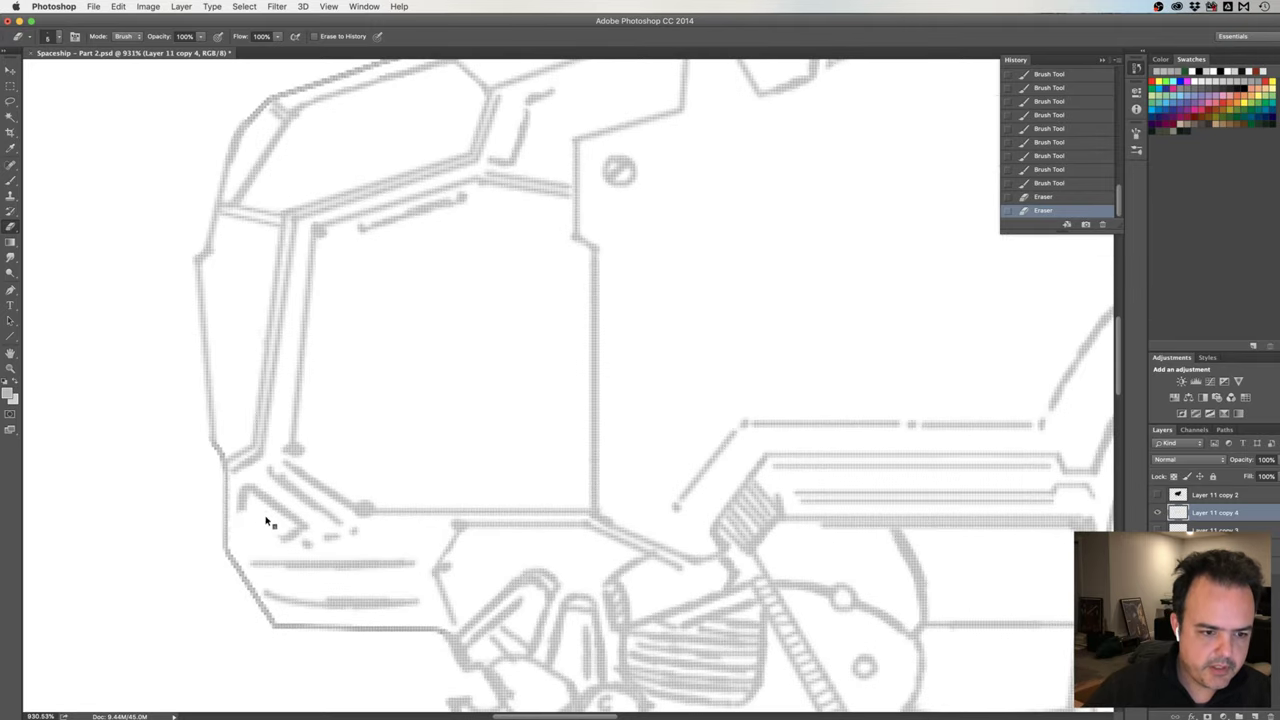
{"action": "mouse_move", "coordinate": [266, 520]}
{"action": "left_mouse_down"}
{"action": "mouse_move", "coordinate": [236, 500]}
{"action": "mouse_move", "coordinate": [288, 545]}
{"action": "mouse_move", "coordinate": [298, 535]}
{"action": "left_mouse_up"}
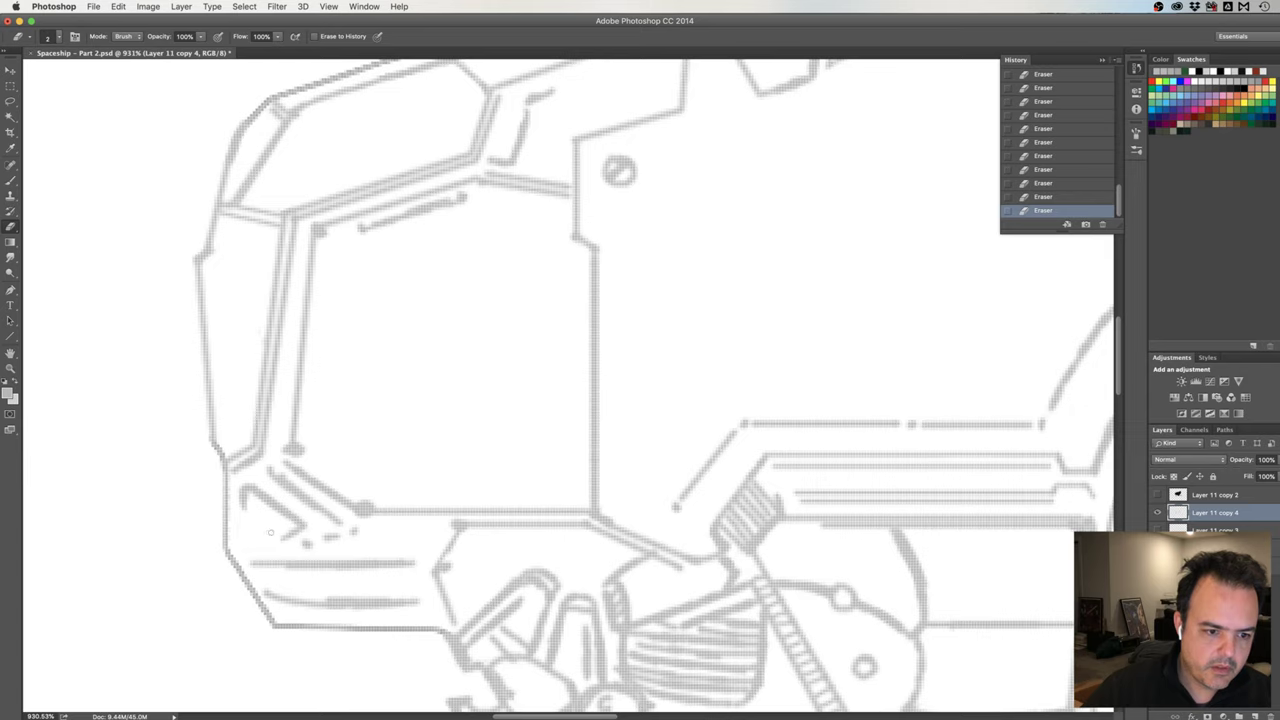
{"action": "scroll", "coordinate": [371, 449], "scroll_direction": "down", "scroll_amount": 3}
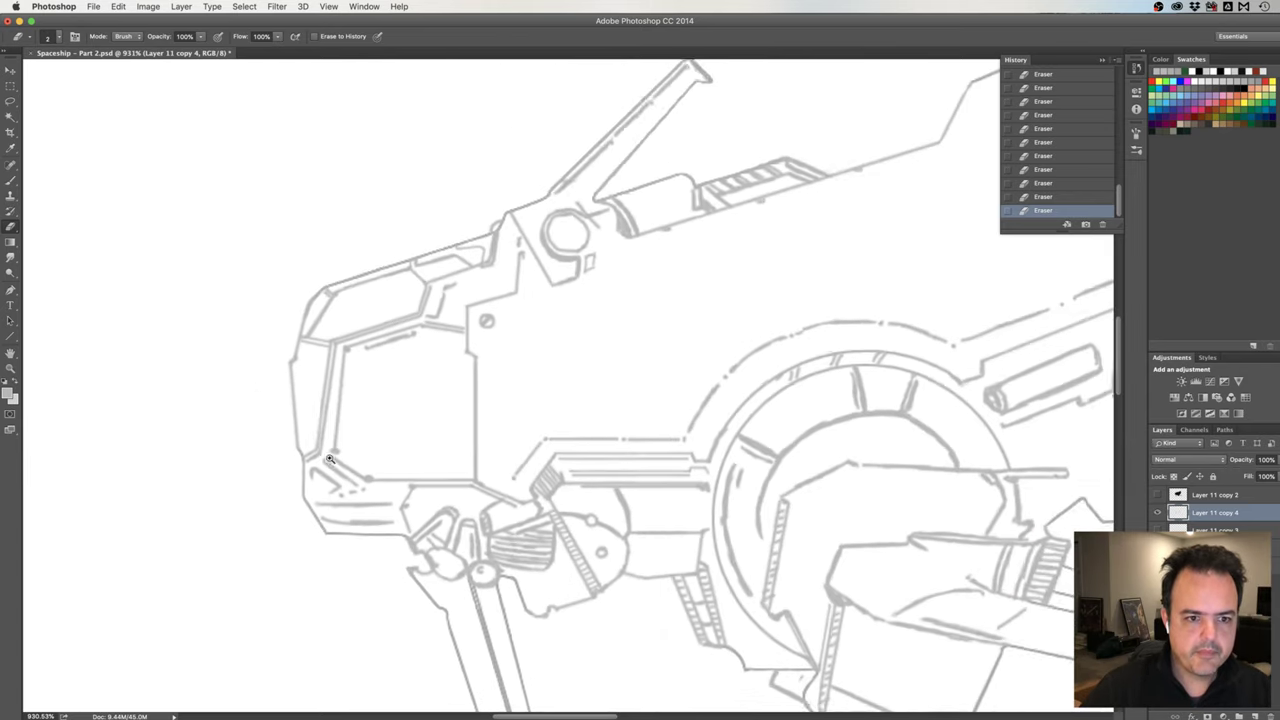
{"action": "scroll", "coordinate": [329, 458], "scroll_direction": "down", "scroll_amount": 3}
{"action": "scroll", "coordinate": [388, 428], "scroll_direction": "up", "scroll_amount": 1}
{"action": "scroll", "coordinate": [414, 434], "scroll_direction": "up", "scroll_amount": 1}
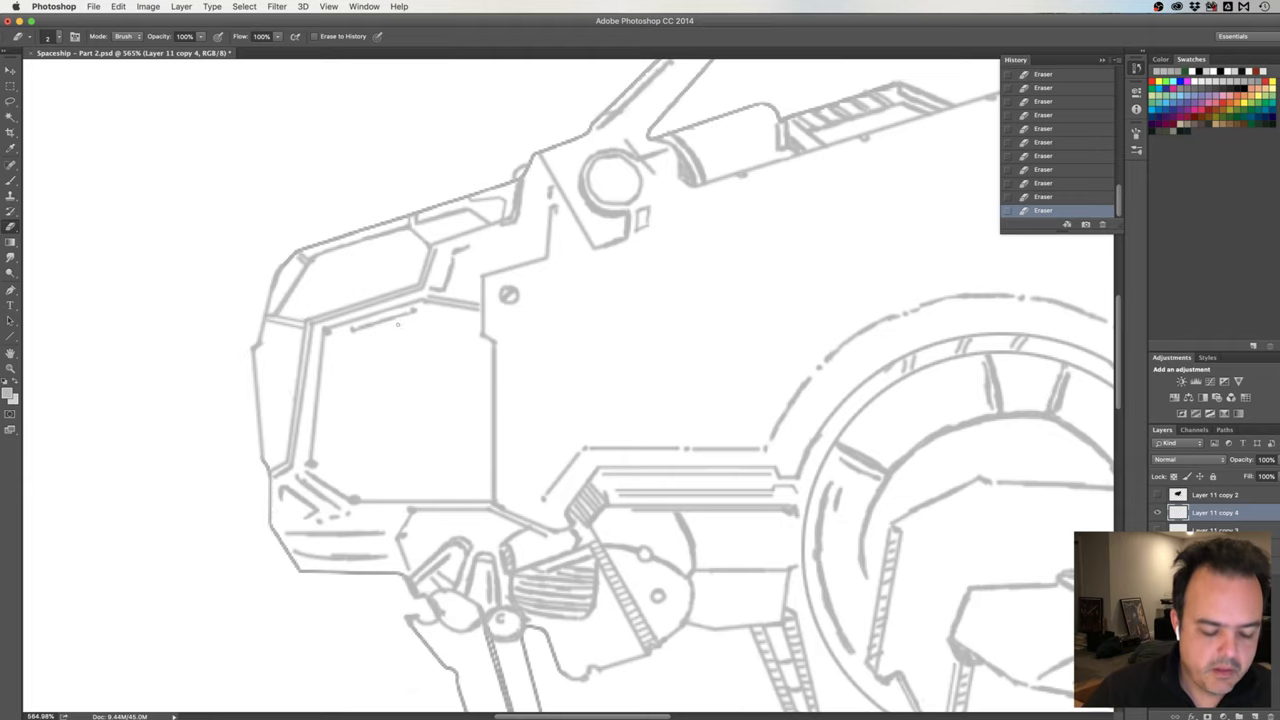
{"action": "scroll", "coordinate": [408, 360], "scroll_direction": "down", "scroll_amount": 2}
{"action": "scroll", "coordinate": [408, 362], "scroll_direction": "down", "scroll_amount": 1}
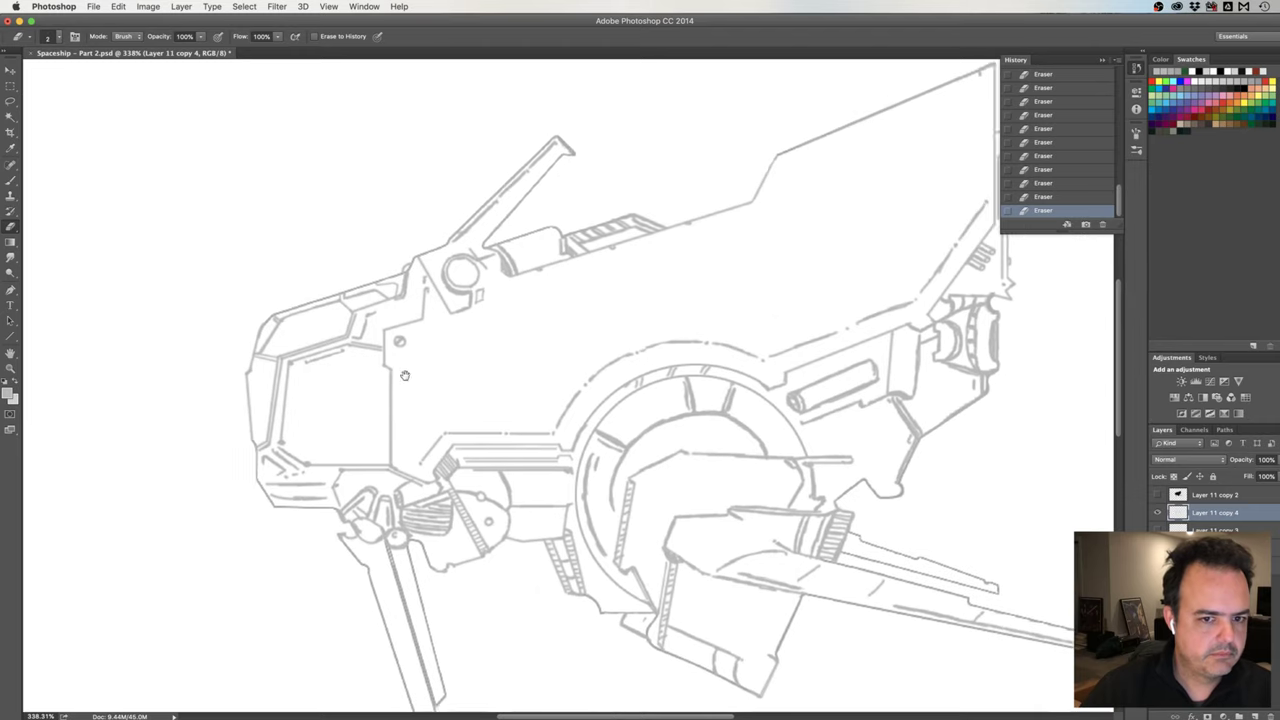
Redraw the notch at the hull's lower rear edge and the angled line above it.
{"action": "scroll", "coordinate": [498, 349], "scroll_direction": "right", "scroll_amount": 5}
{"action": "scroll", "coordinate": [490, 360], "scroll_direction": "up", "scroll_amount": 1}
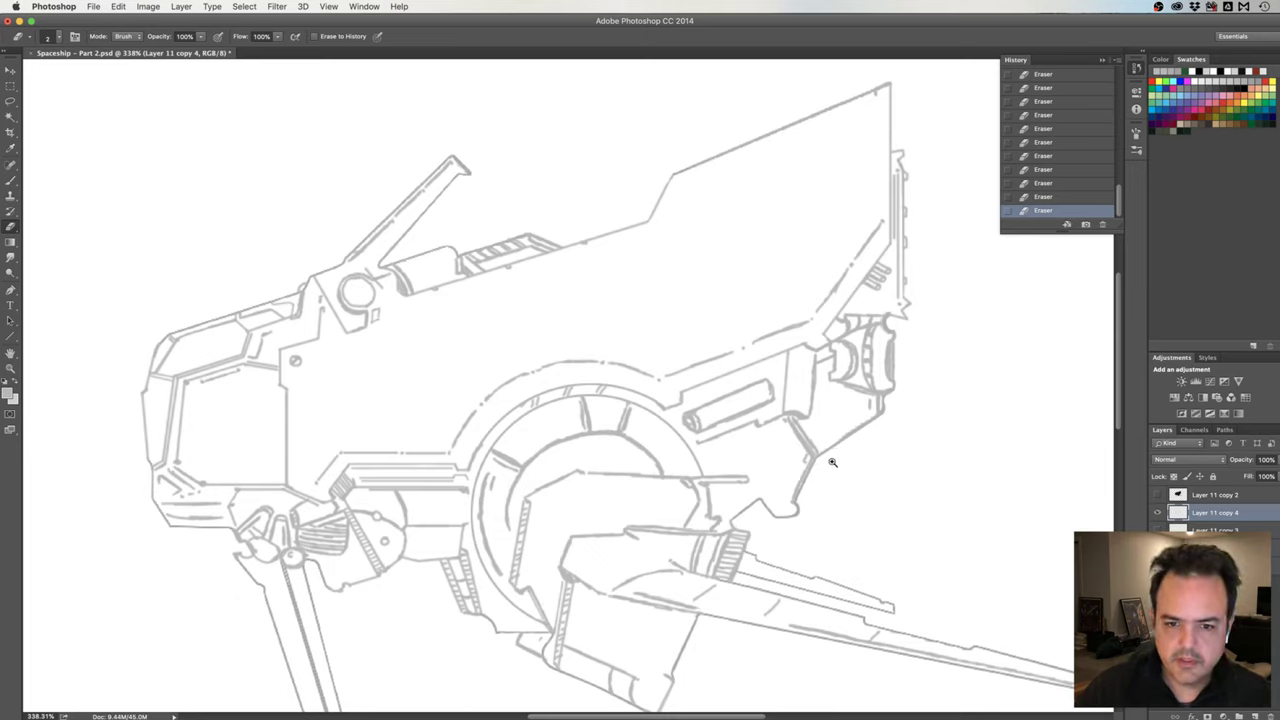
{"action": "left_click_drag", "start_coordinate": [848, 460], "coordinate": [735, 463]}
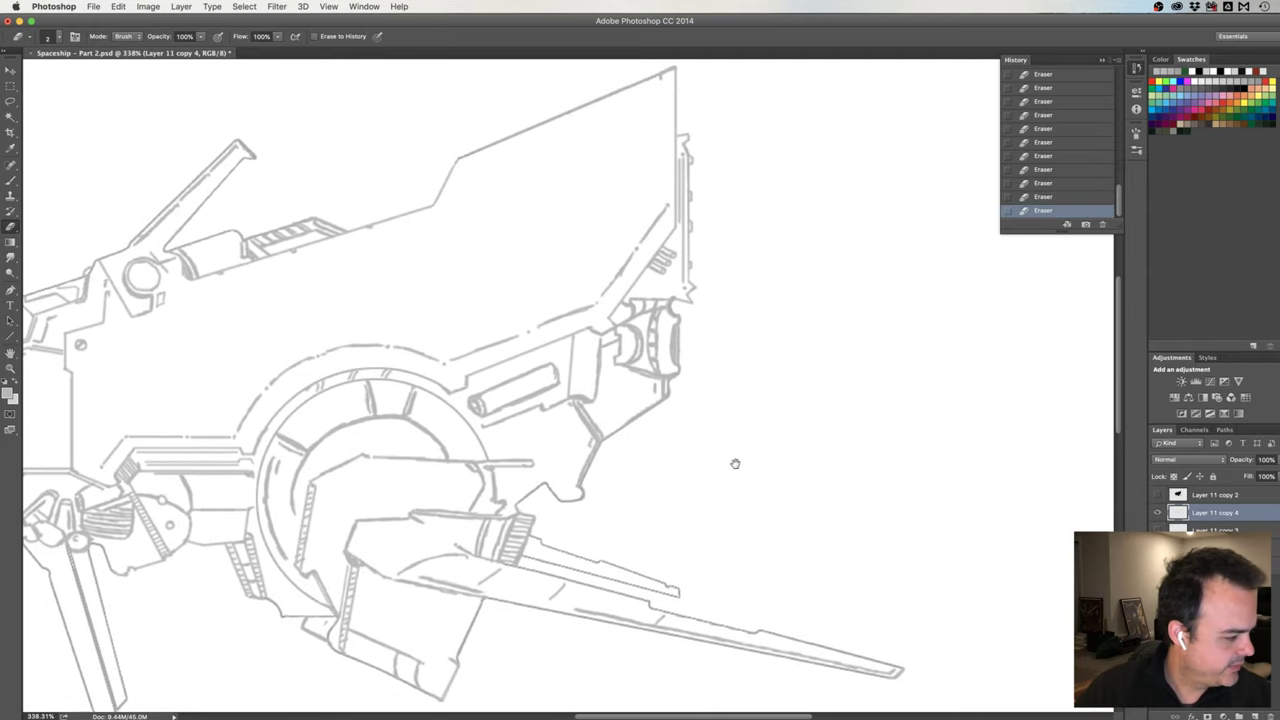
{"action": "scroll", "coordinate": [690, 465], "scroll_direction": "up", "scroll_amount": 2}
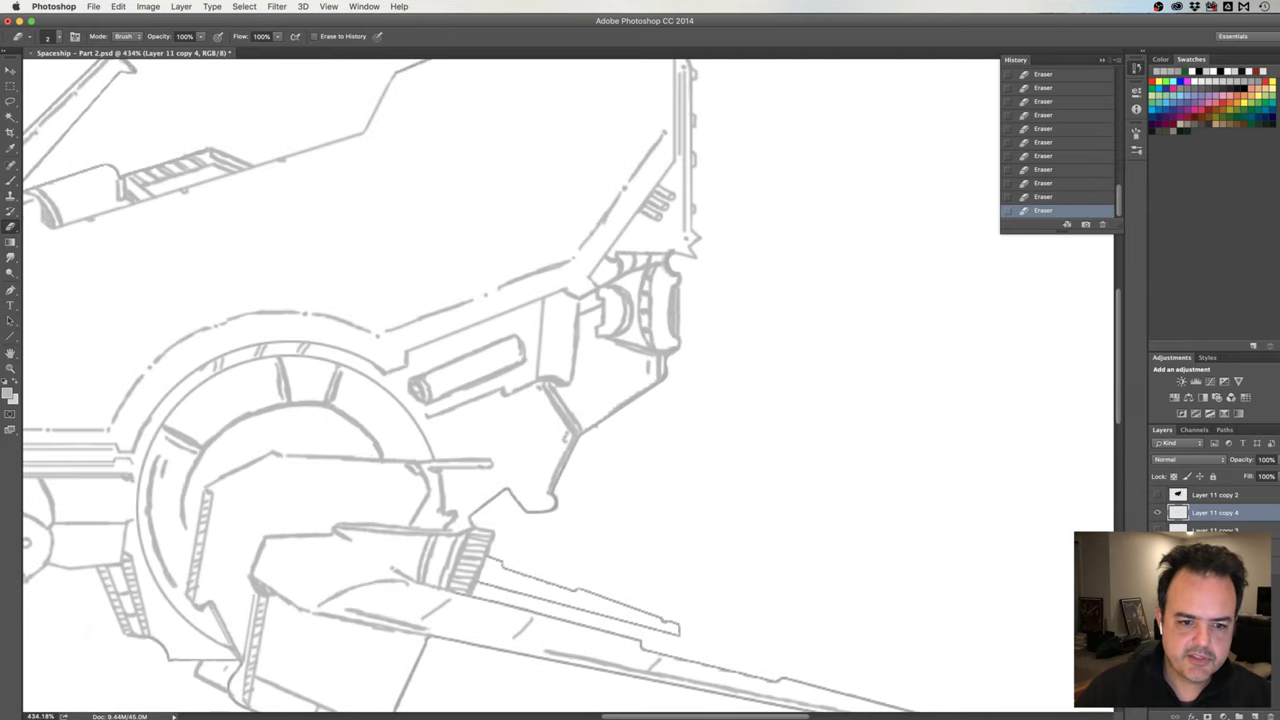
{"action": "key", "text": "b"}
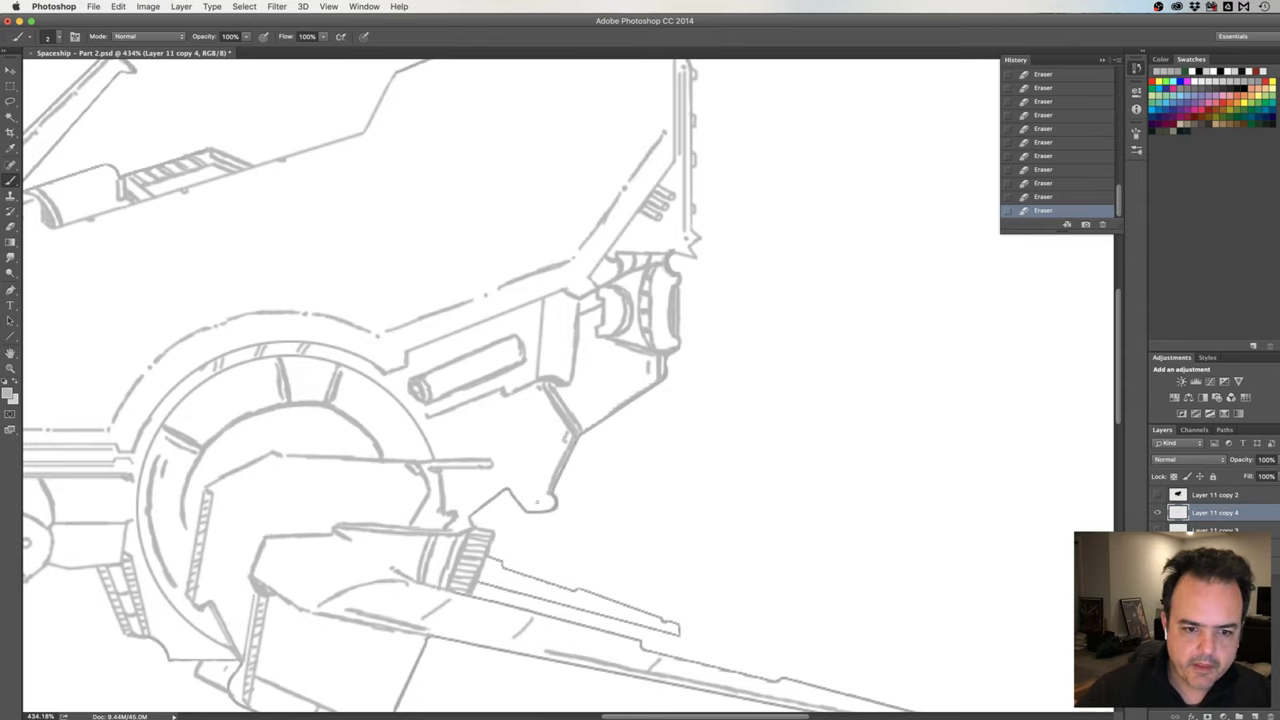
{"action": "mouse_move", "coordinate": [536, 502]}
{"action": "left_mouse_down"}
{"action": "mouse_move", "coordinate": [541, 512]}
{"action": "mouse_move", "coordinate": [548, 498]}
{"action": "left_mouse_up"}
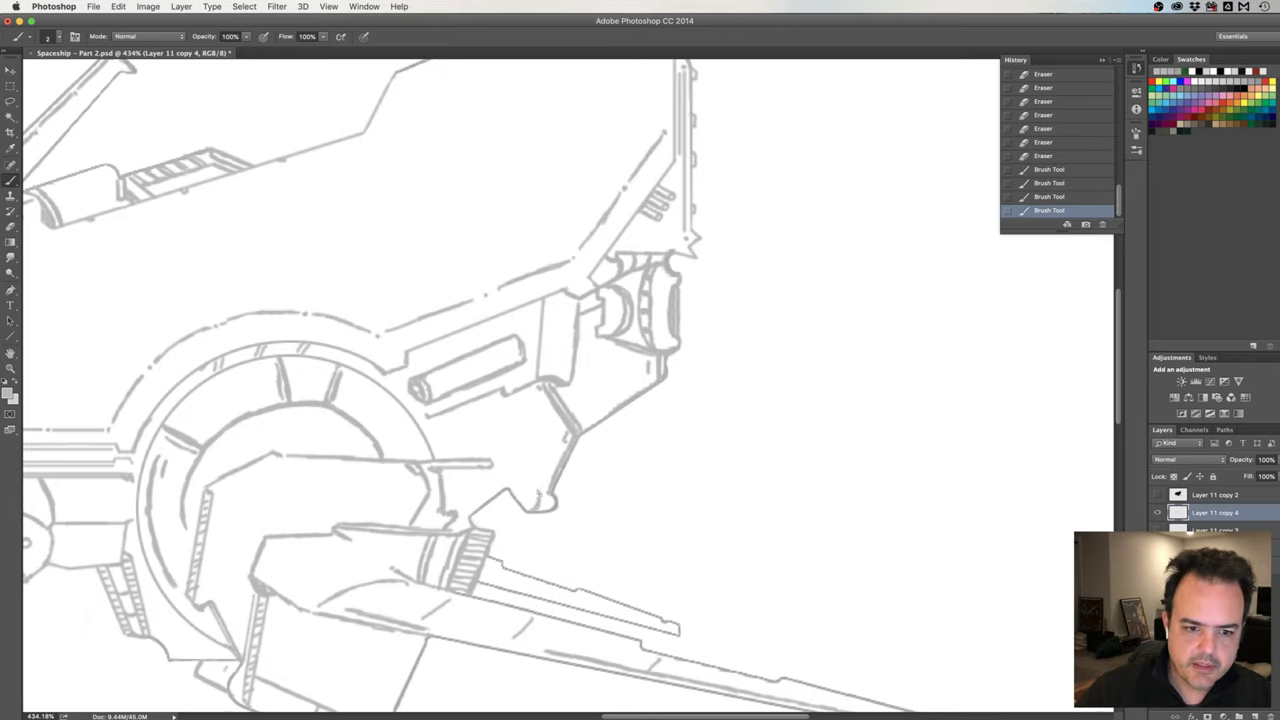
{"action": "left_click_drag", "start_coordinate": [540, 495], "coordinate": [542, 500]}
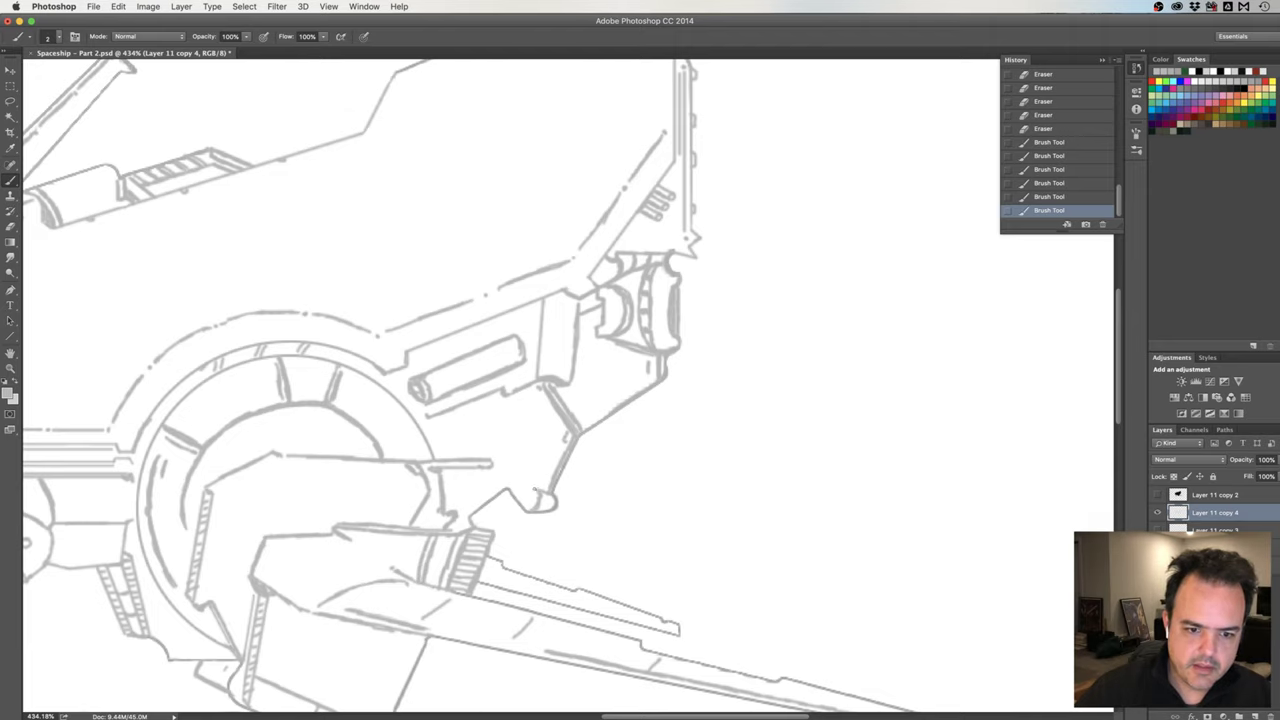
{"action": "left_click_drag", "start_coordinate": [540, 494], "coordinate": [544, 500]}
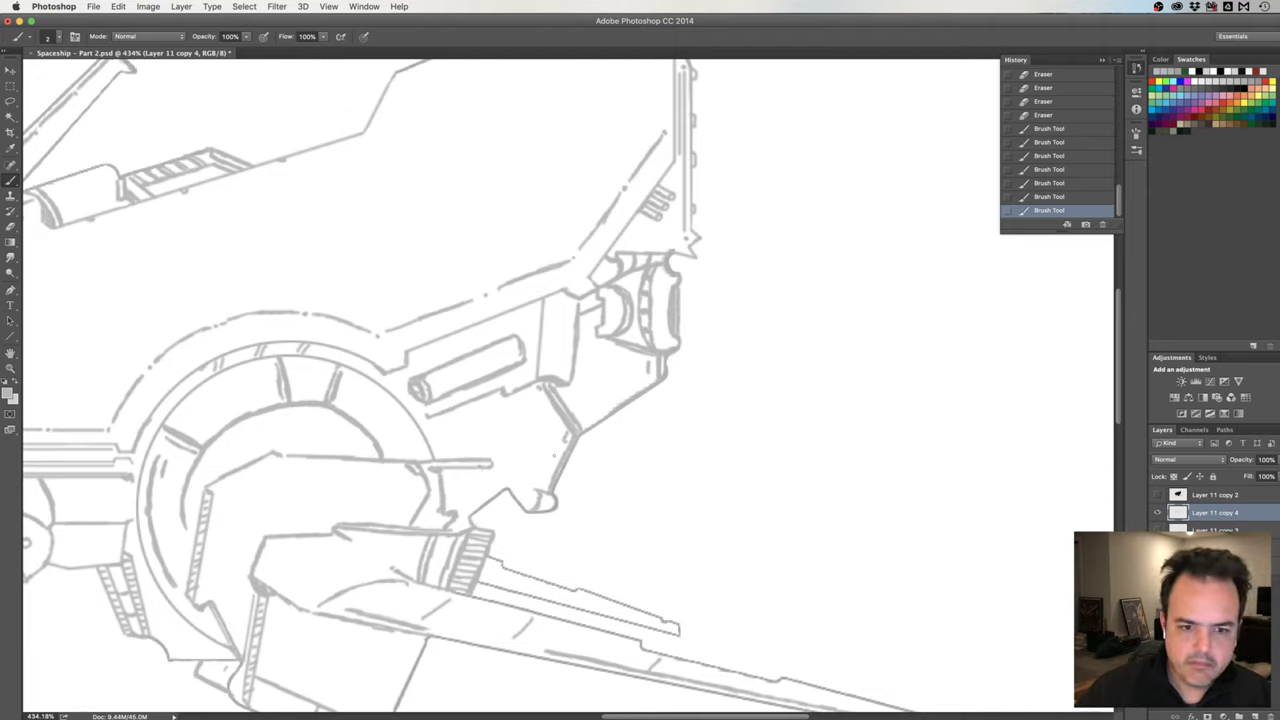
{"action": "left_click_drag", "start_coordinate": [555, 448], "coordinate": [542, 487]}
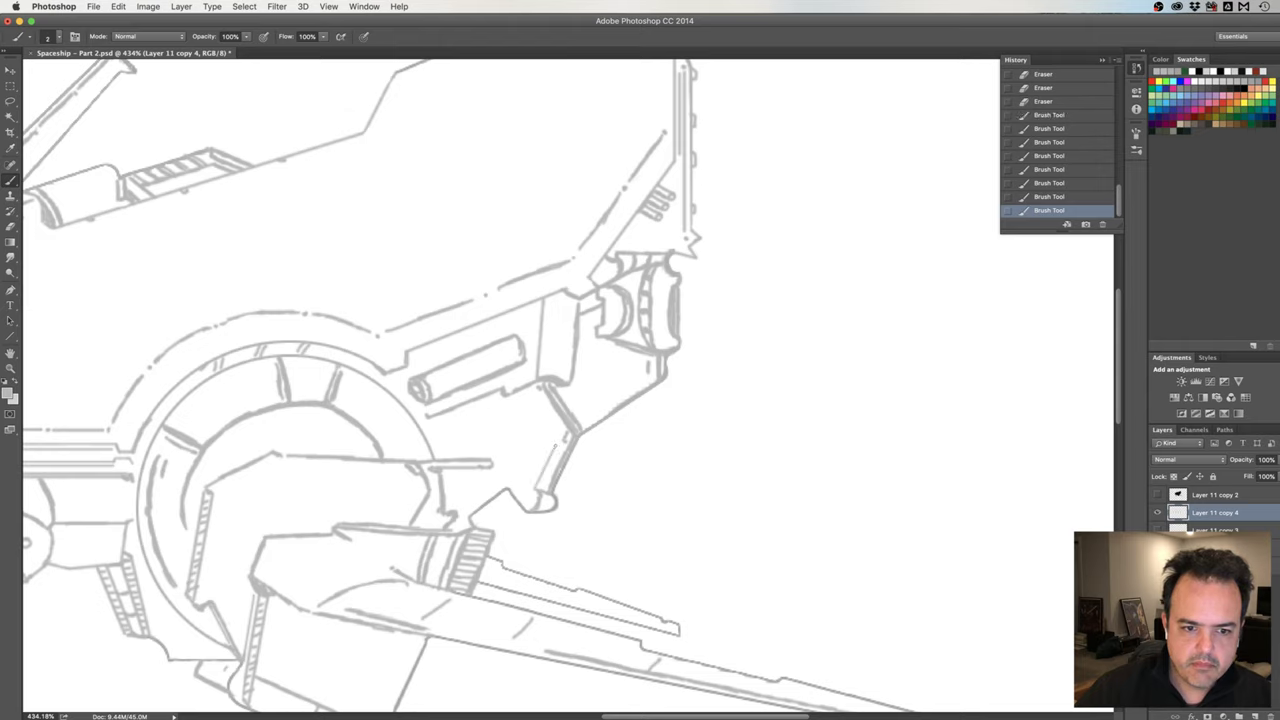
{"action": "left_click_drag", "start_coordinate": [556, 444], "coordinate": [564, 448]}
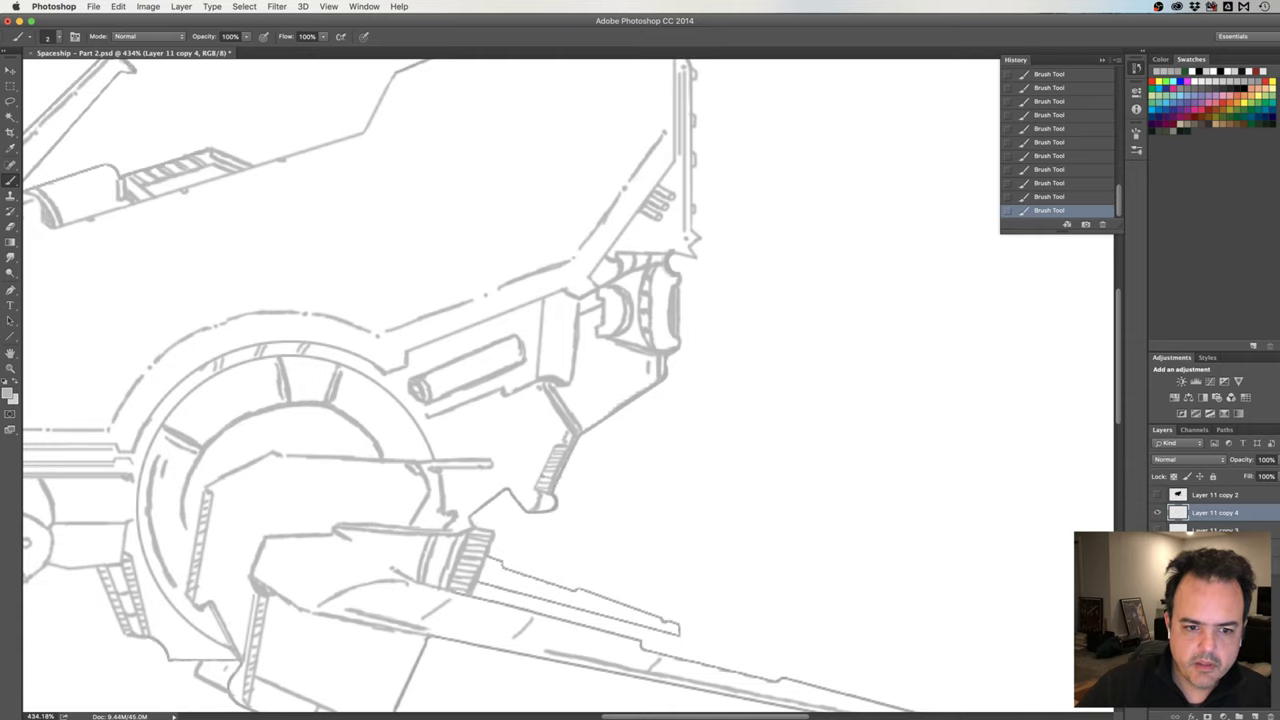
{"action": "scroll", "coordinate": [611, 440], "scroll_direction": "down", "scroll_amount": 3}
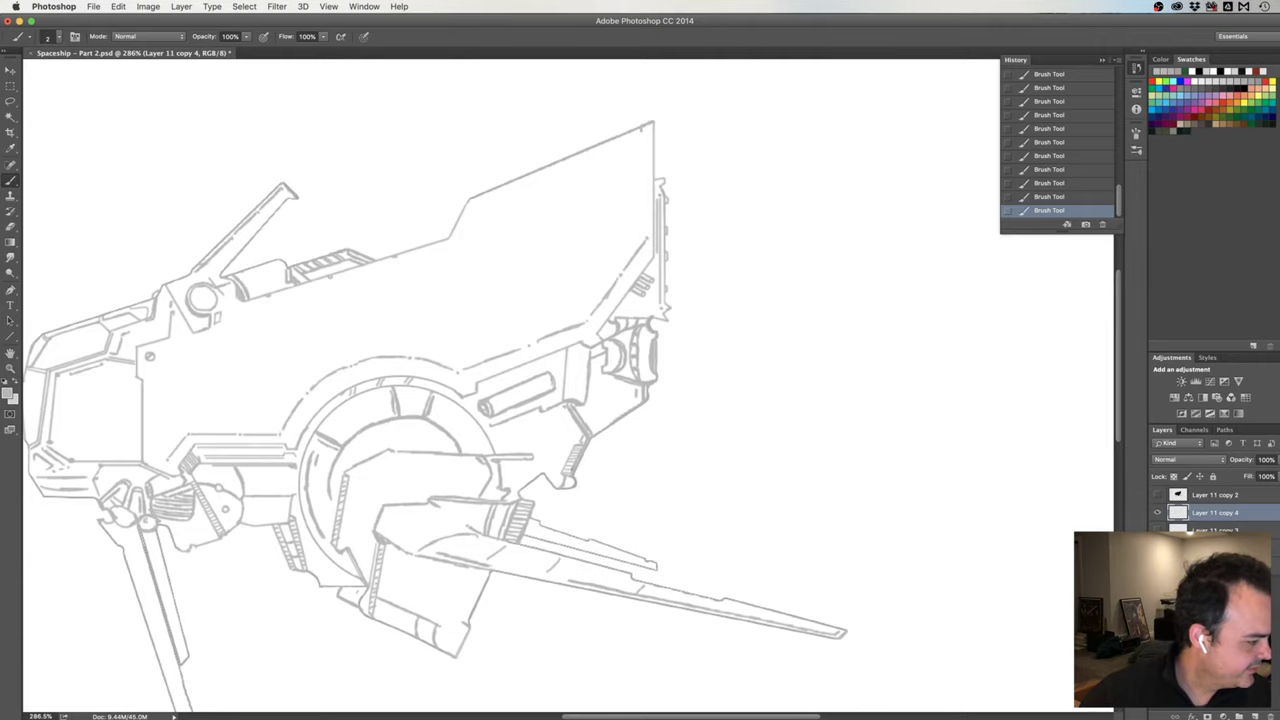
Flip the canvas horizontally, recentre the ship, and add two small touch-up strokes.
{"action": "key", "text": "ctrl+shift+h"}
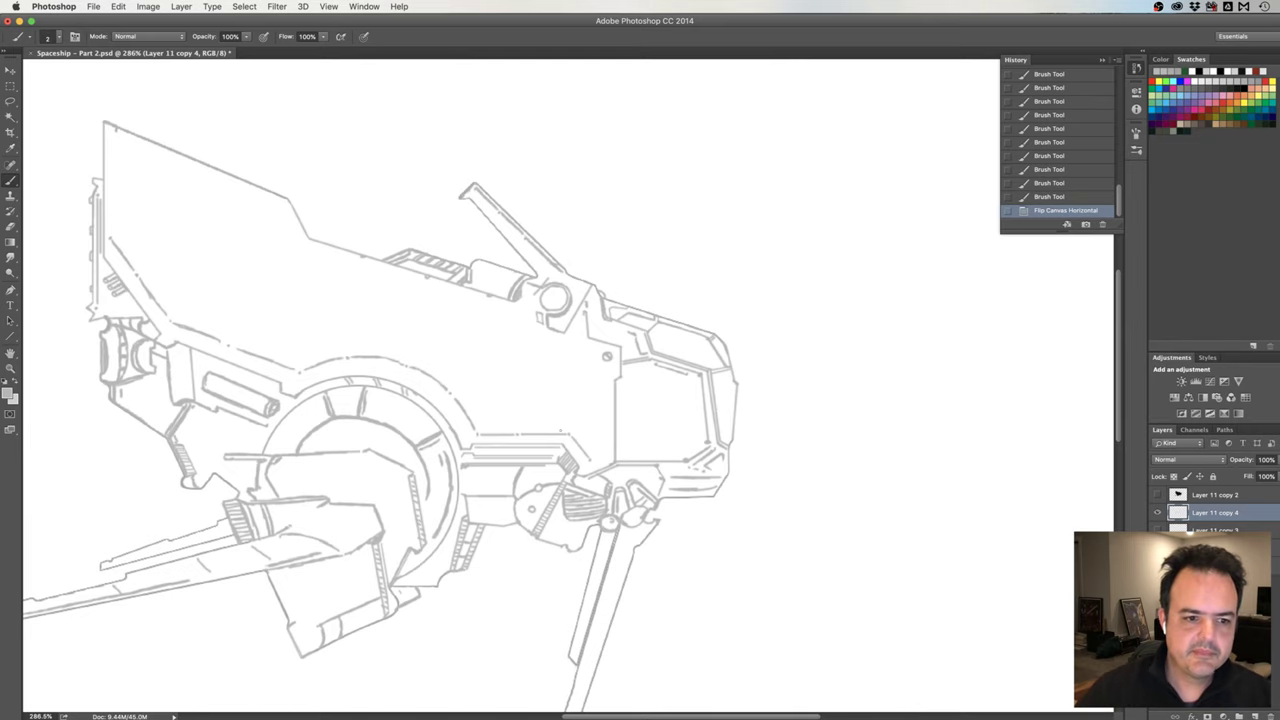
{"action": "left_click_drag", "start_coordinate": [293, 421], "coordinate": [403, 366]}
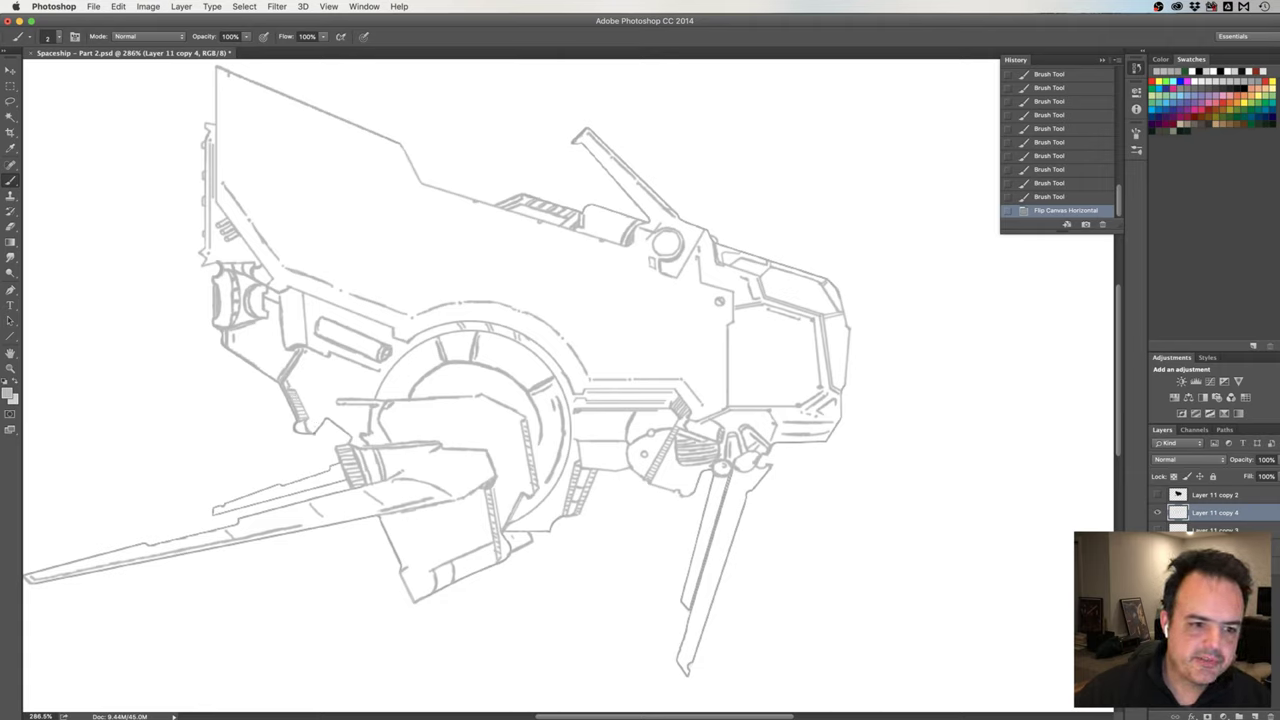
{"action": "left_click_drag", "start_coordinate": [846, 360], "coordinate": [848, 378]}
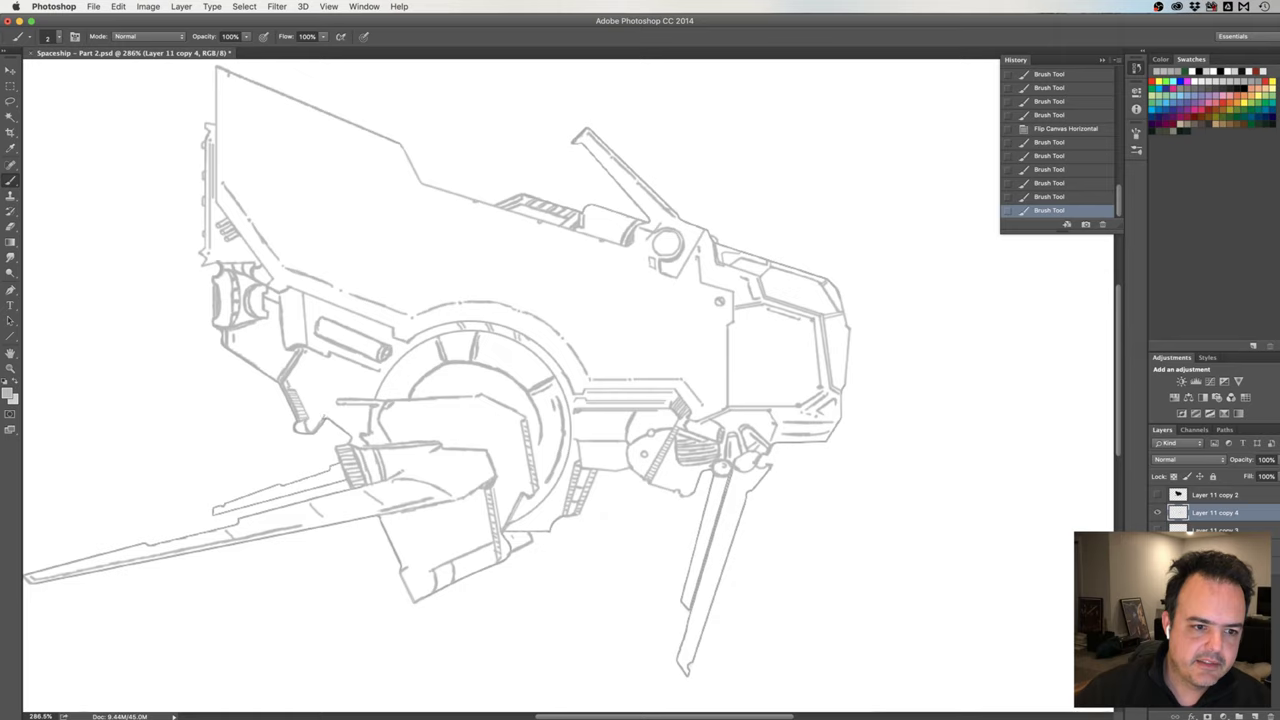
{"action": "left_click_drag", "start_coordinate": [846, 360], "coordinate": [848, 378]}
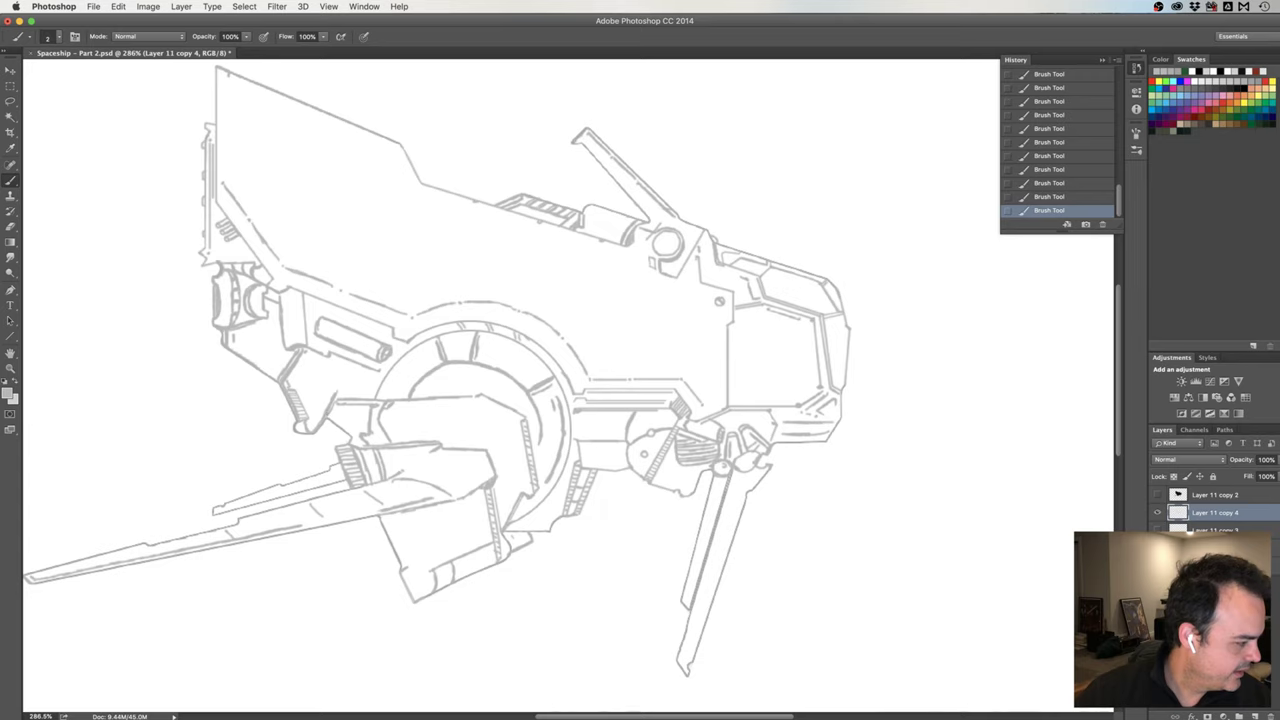
Erase small stray marks near the thin line running into the engine block.
{"action": "key", "text": "e"}
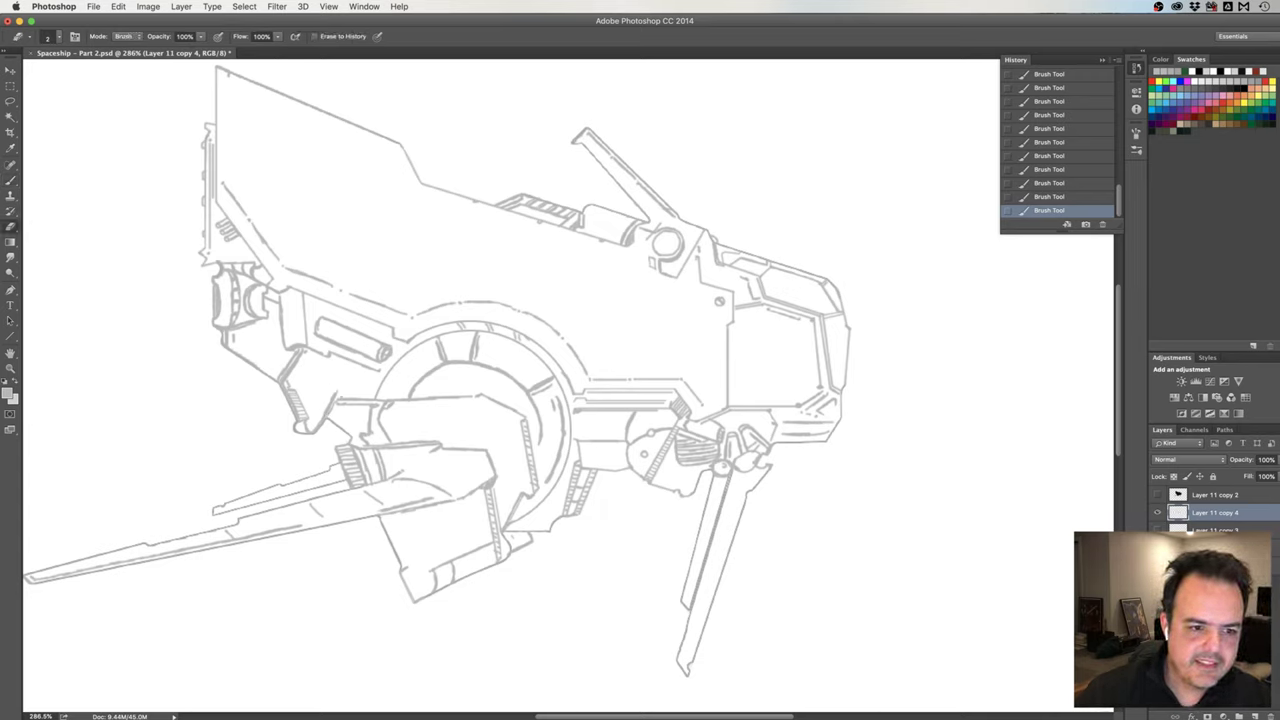
{"action": "left_click_drag", "start_coordinate": [337, 397], "coordinate": [338, 399]}
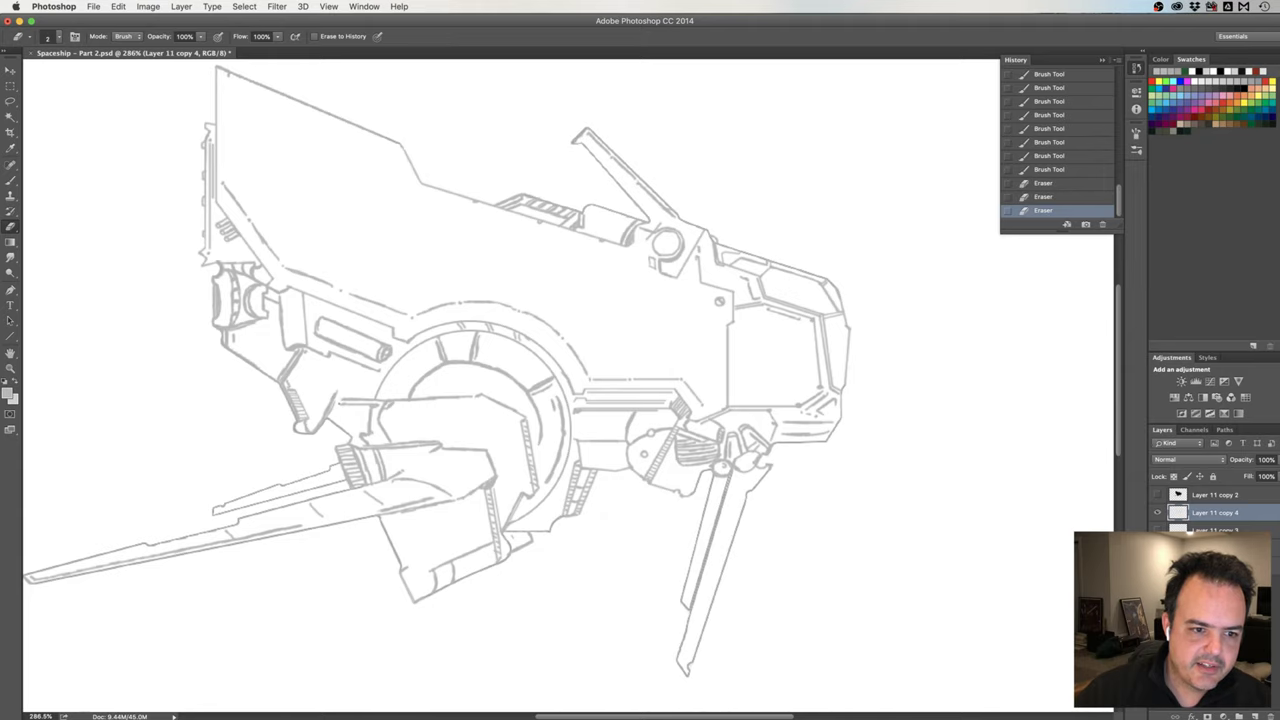
{"action": "left_click", "coordinate": [338, 398]}
{"action": "scroll", "coordinate": [338, 398], "scroll_direction": "left", "scroll_amount": 2}
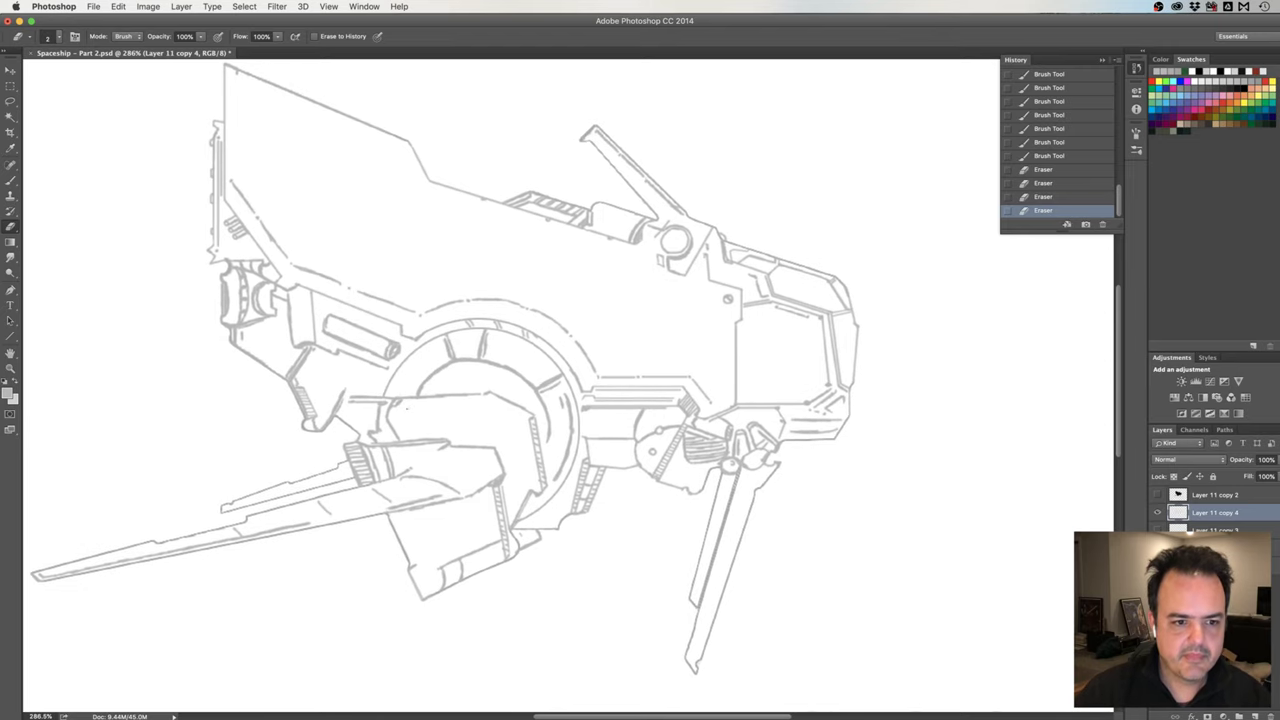
{"action": "scroll", "coordinate": [326, 385], "scroll_direction": "up", "scroll_amount": 3}
{"action": "scroll", "coordinate": [326, 385], "scroll_direction": "up", "scroll_amount": 2}
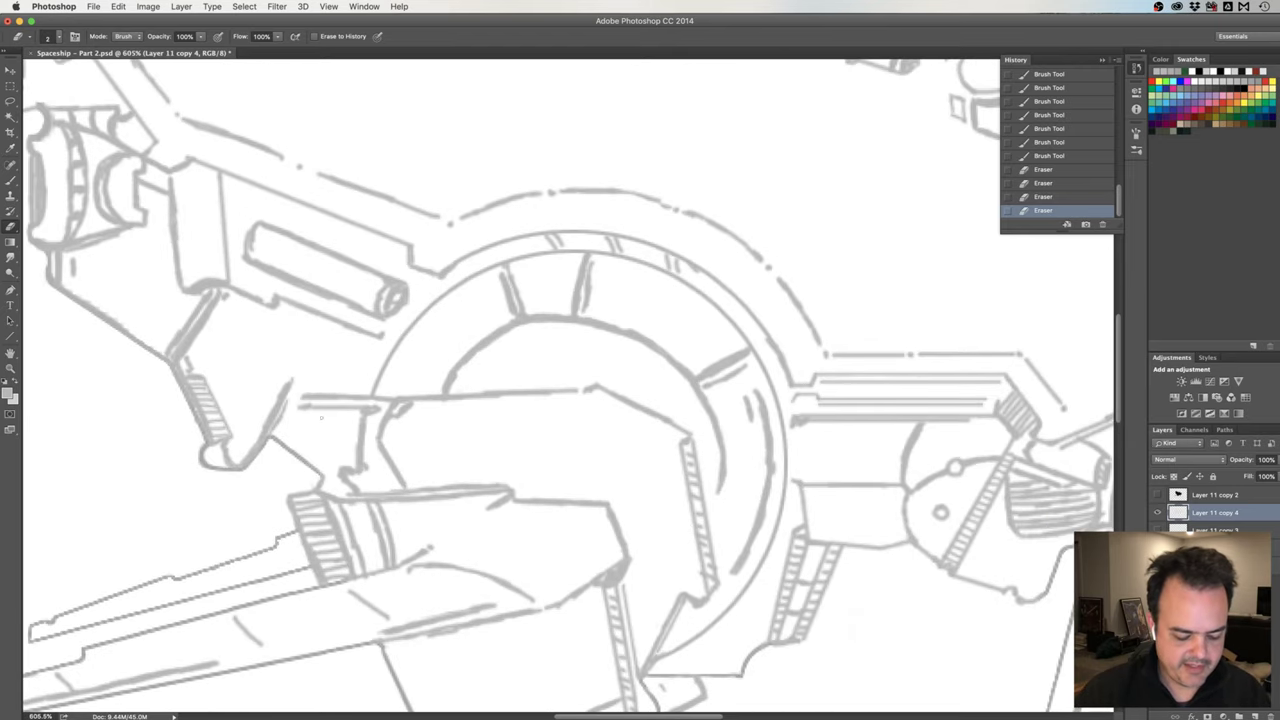
Add a mark at the thin line's end and erase the stray specks along it.
{"action": "key", "text": "b"}
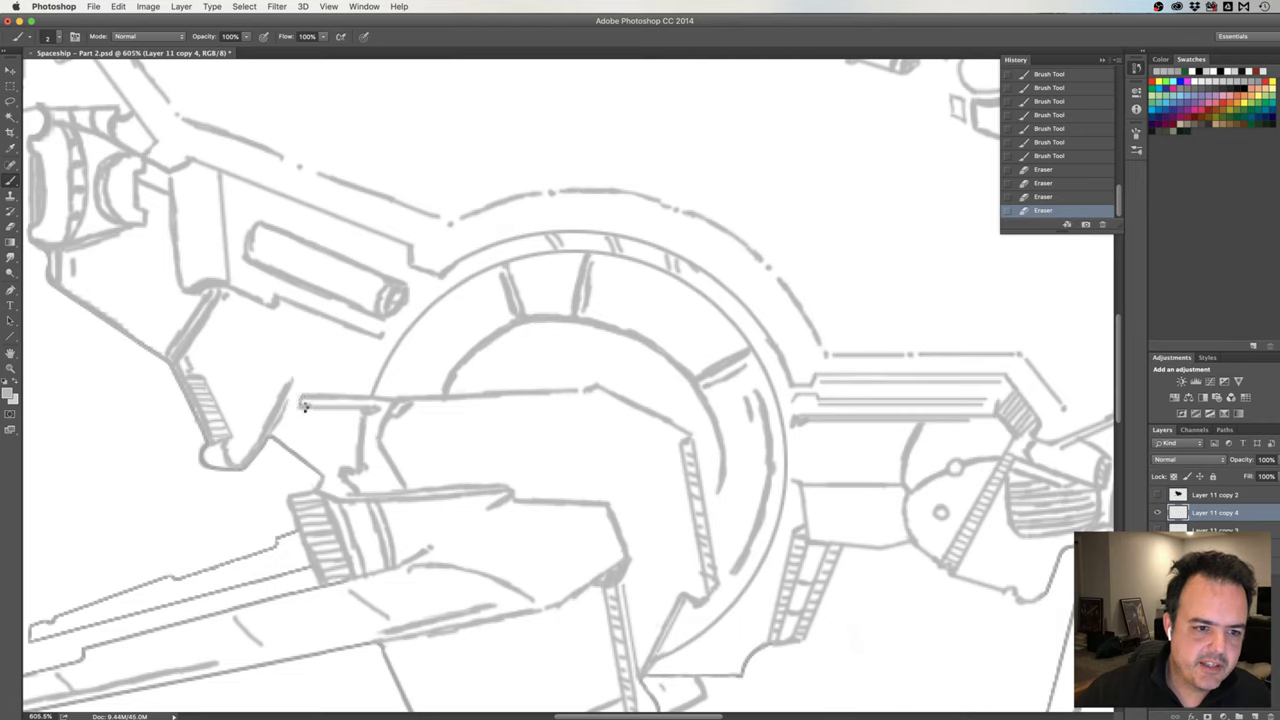
{"action": "left_click", "coordinate": [296, 402]}
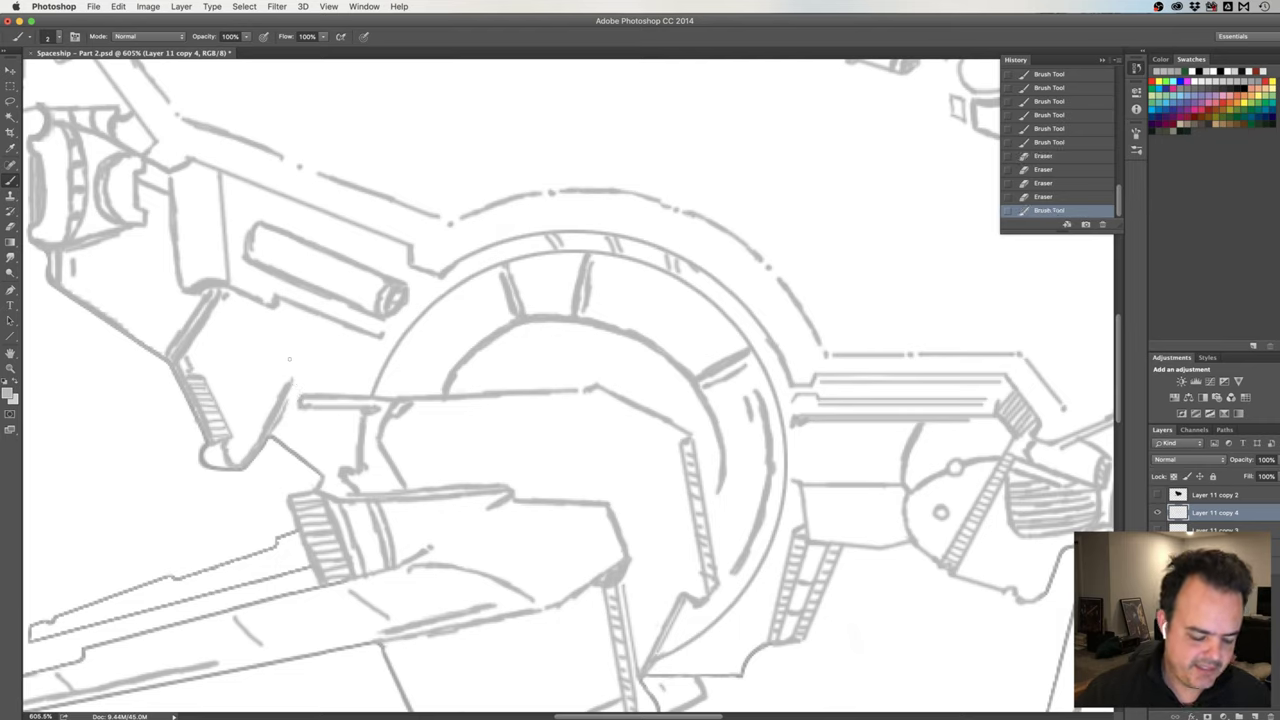
{"action": "key", "text": "e"}
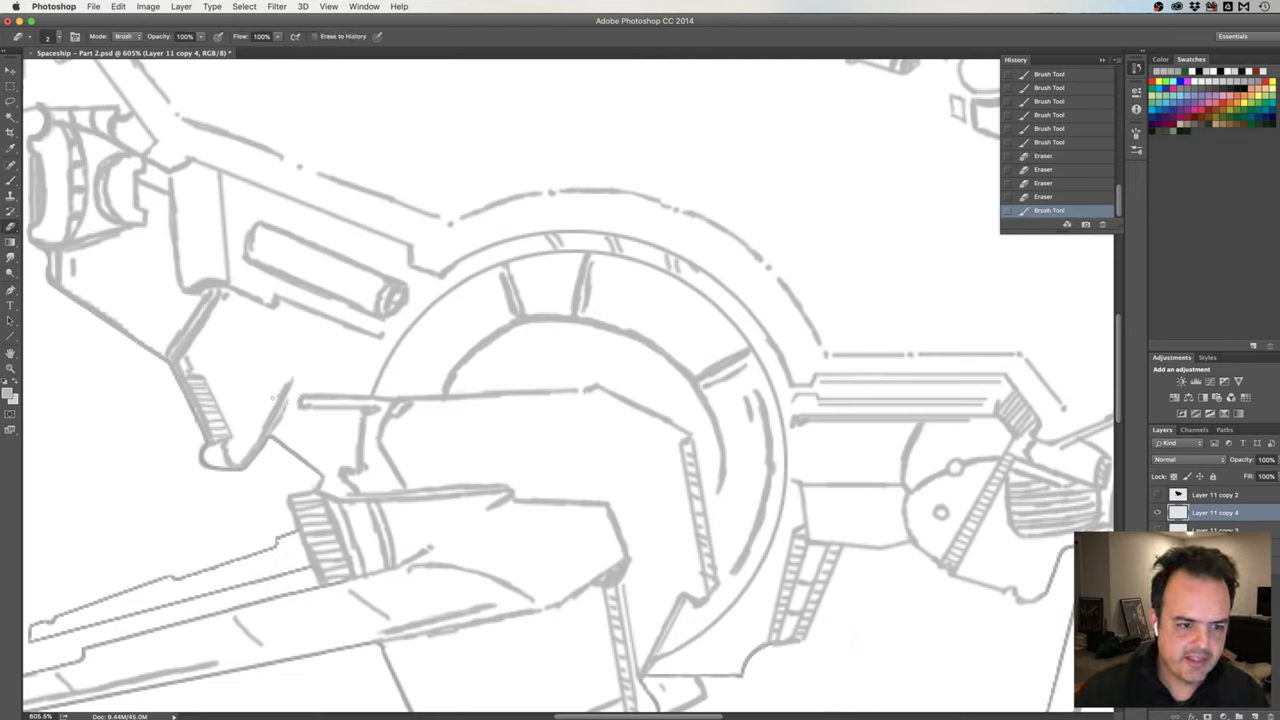
{"action": "left_click", "coordinate": [280, 392]}
{"action": "left_click", "coordinate": [285, 388]}
{"action": "left_click", "coordinate": [288, 383]}
{"action": "left_click", "coordinate": [291, 378]}
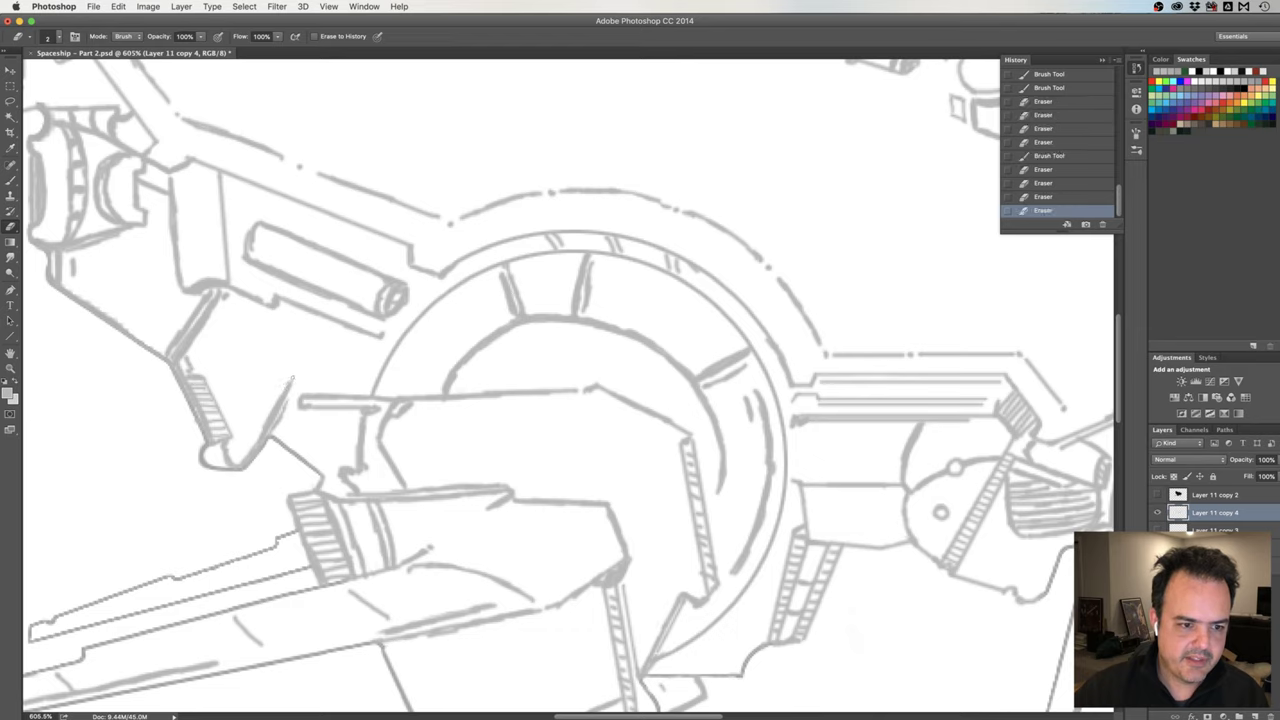
{"action": "left_click", "coordinate": [293, 378]}
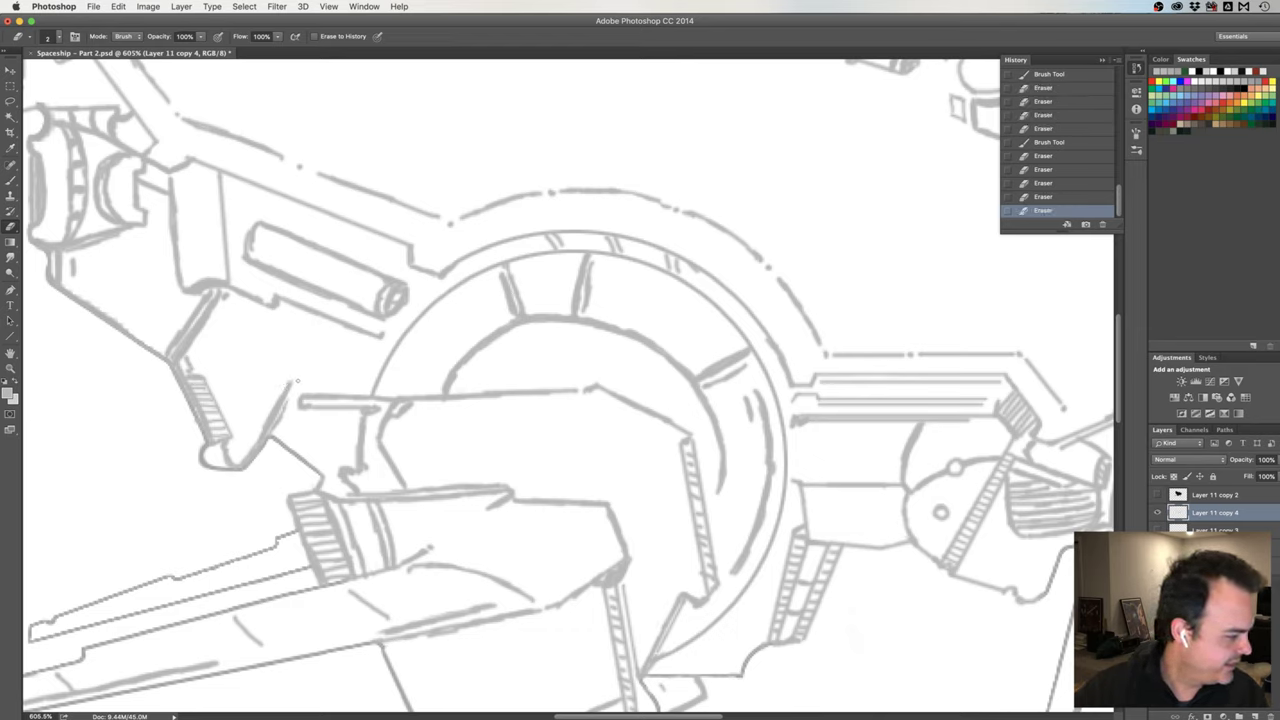
Draw an edge beside the hatched strut and vertical and diagonal facet lines on the engine block.
{"action": "key", "text": "b"}
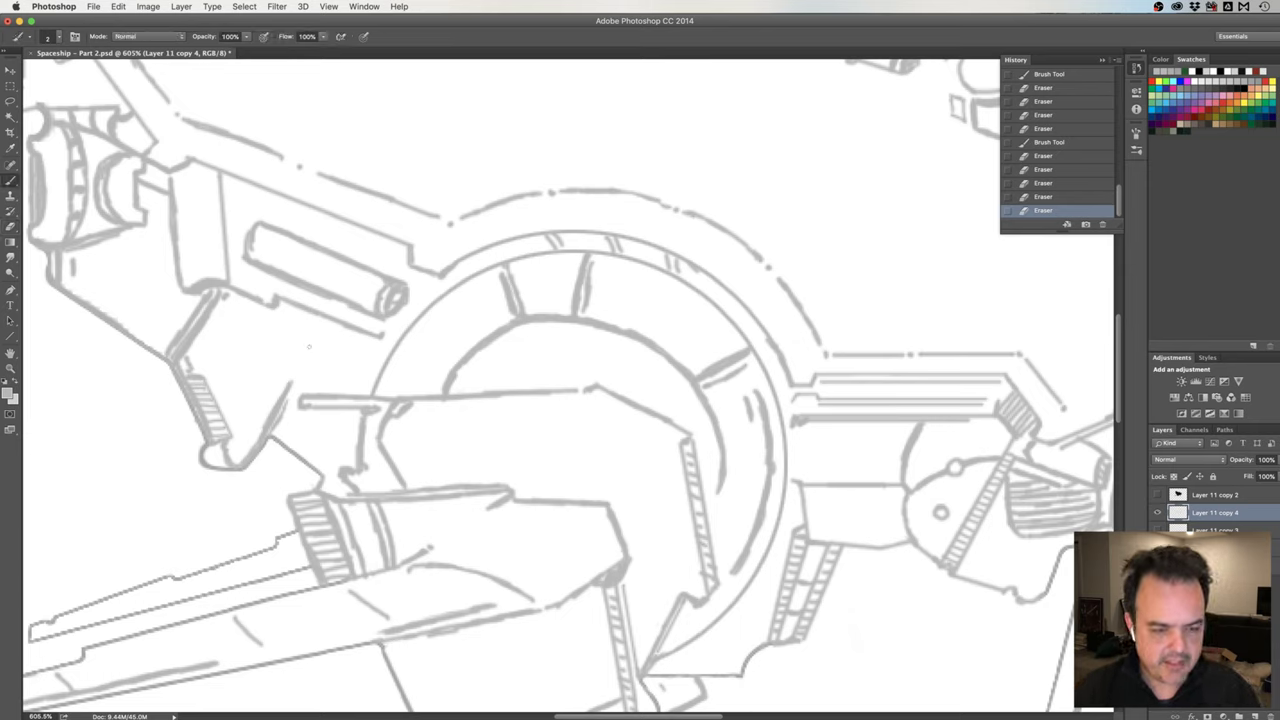
{"action": "mouse_move", "coordinate": [292, 396]}
{"action": "left_mouse_down"}
{"action": "mouse_move", "coordinate": [310, 345]}
{"action": "mouse_move", "coordinate": [289, 394]}
{"action": "left_mouse_up"}
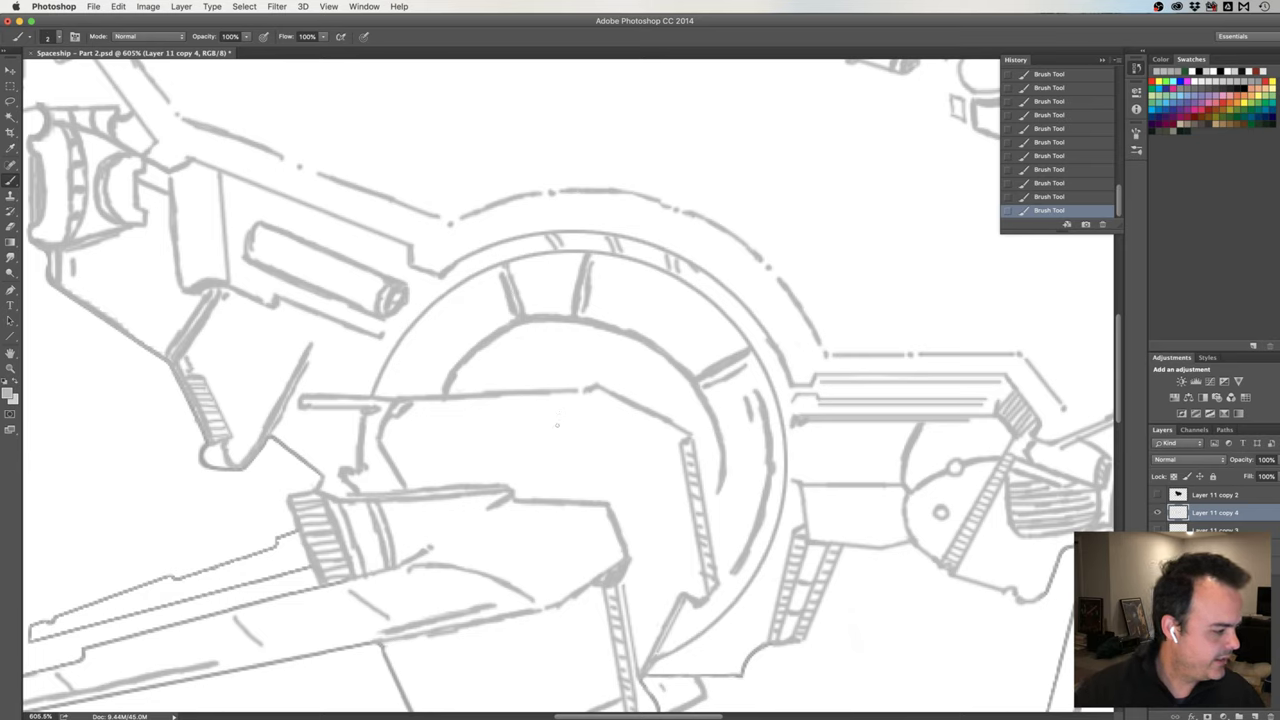
{"action": "left_click_drag", "start_coordinate": [581, 397], "coordinate": [565, 478]}
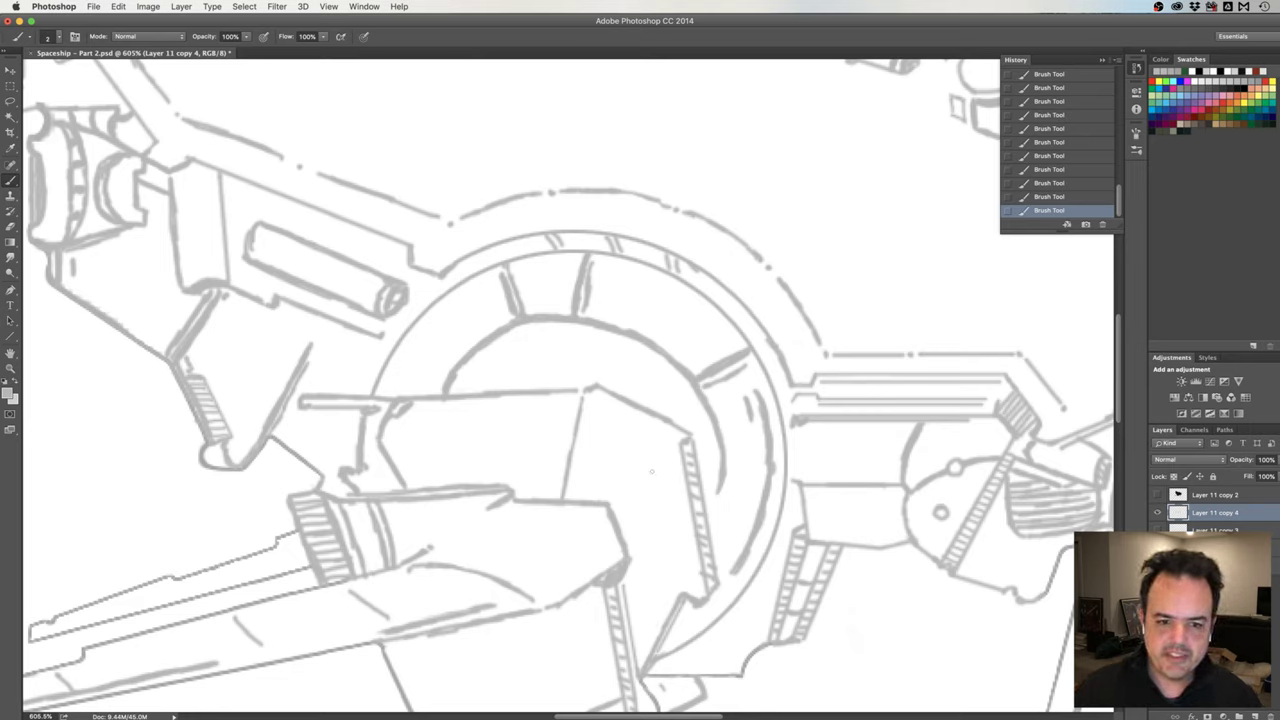
{"action": "left_click_drag", "start_coordinate": [612, 502], "coordinate": [658, 460]}
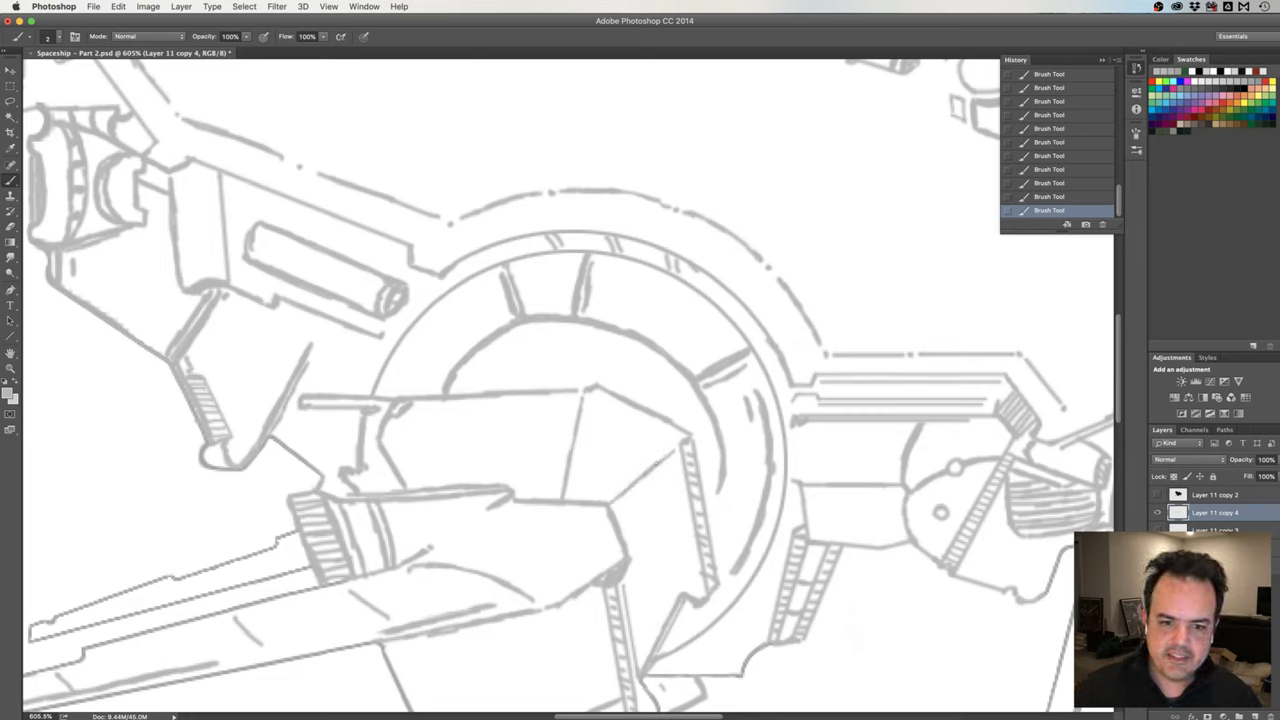
{"action": "left_click_drag", "start_coordinate": [621, 503], "coordinate": [670, 463]}
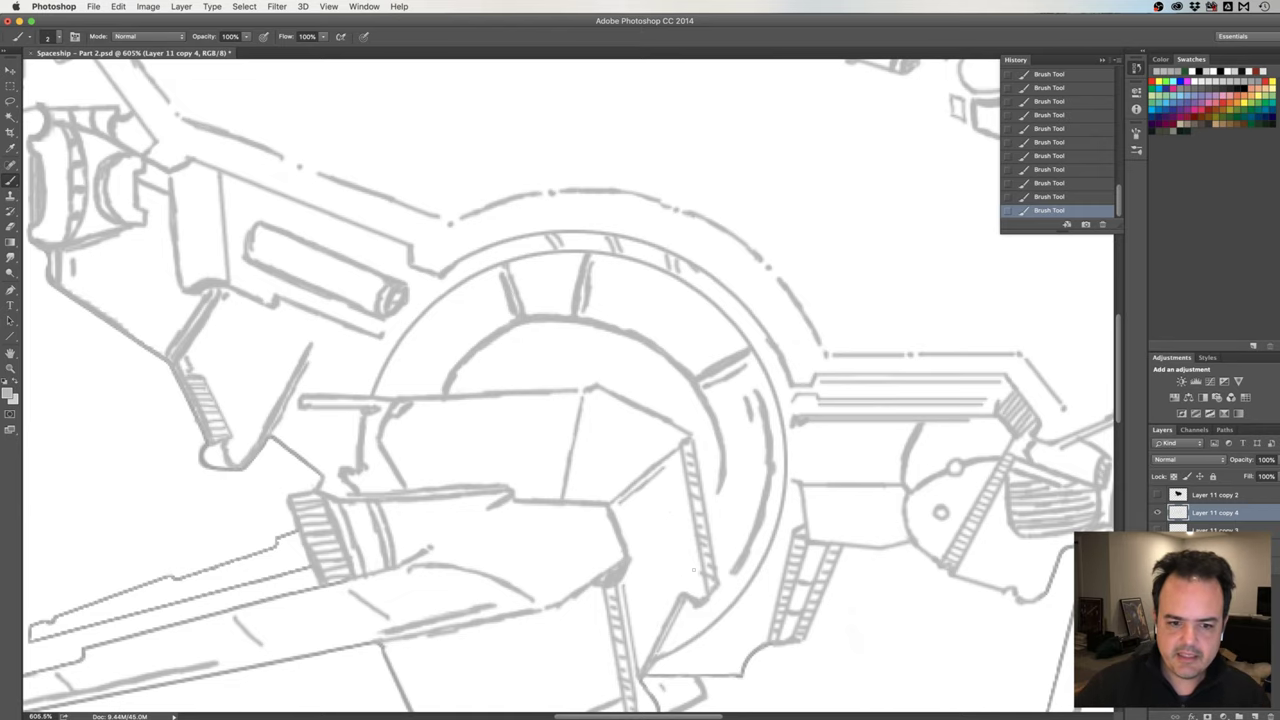
{"action": "left_click_drag", "start_coordinate": [687, 542], "coordinate": [623, 485]}
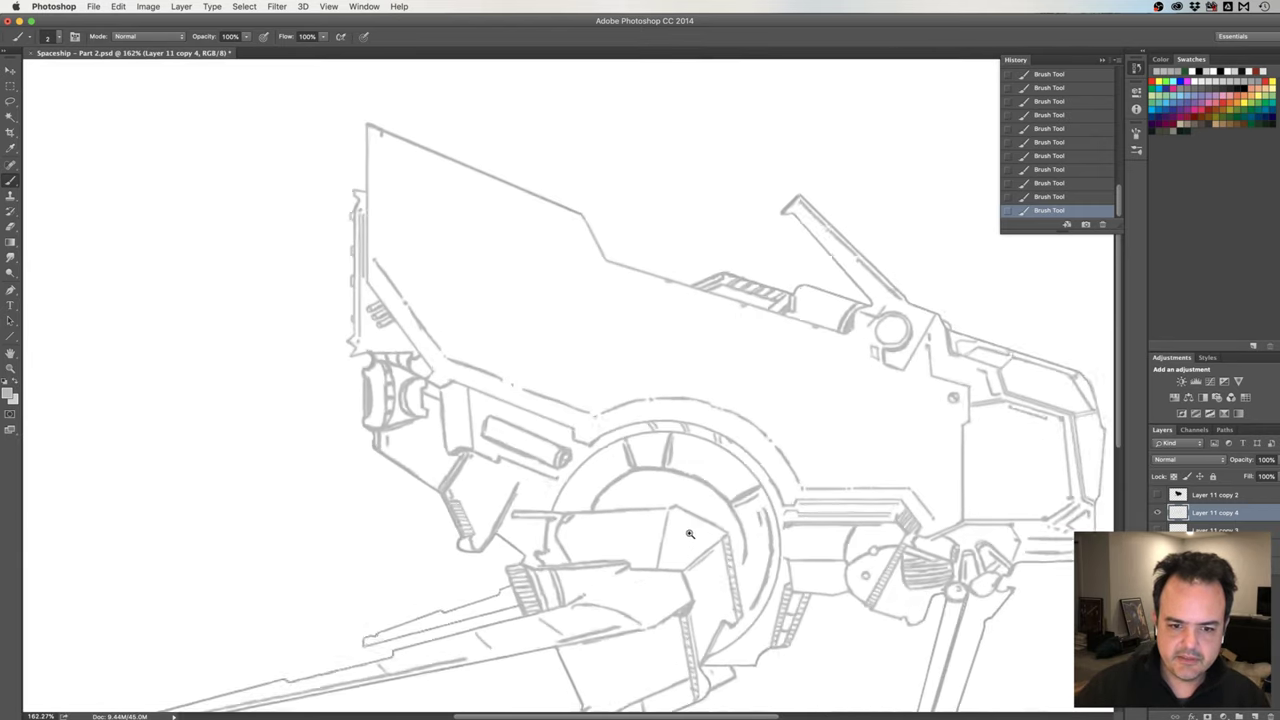
Add a short detail line below the engine block's edge.
{"action": "scroll", "coordinate": [623, 485], "scroll_direction": "up", "scroll_amount": 5}
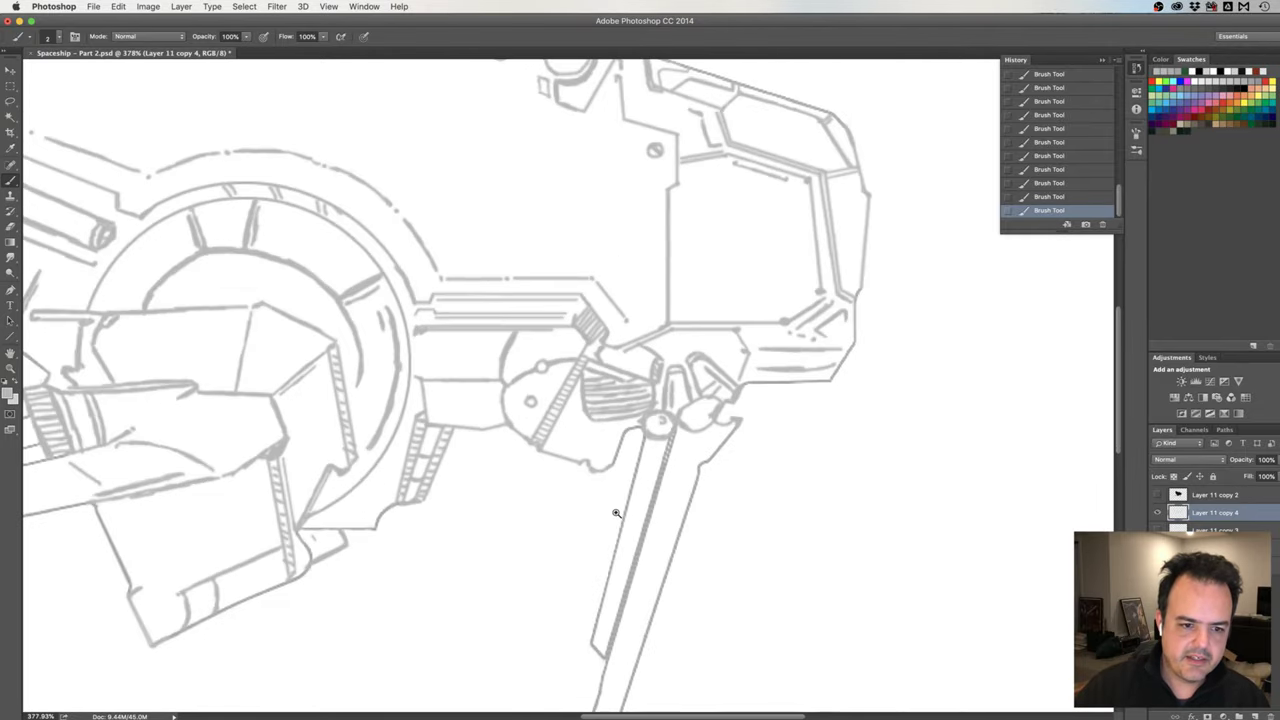
{"action": "left_click_drag", "start_coordinate": [471, 516], "coordinate": [572, 531]}
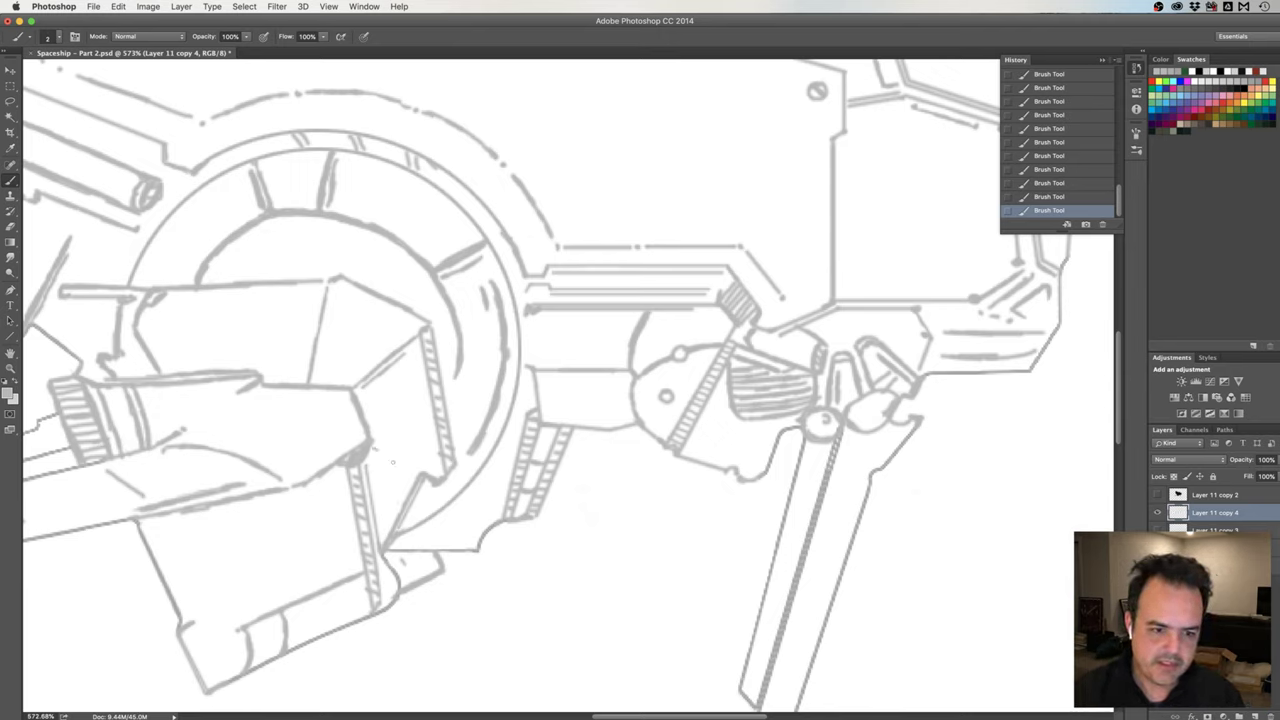
{"action": "left_click_drag", "start_coordinate": [389, 457], "coordinate": [404, 459]}
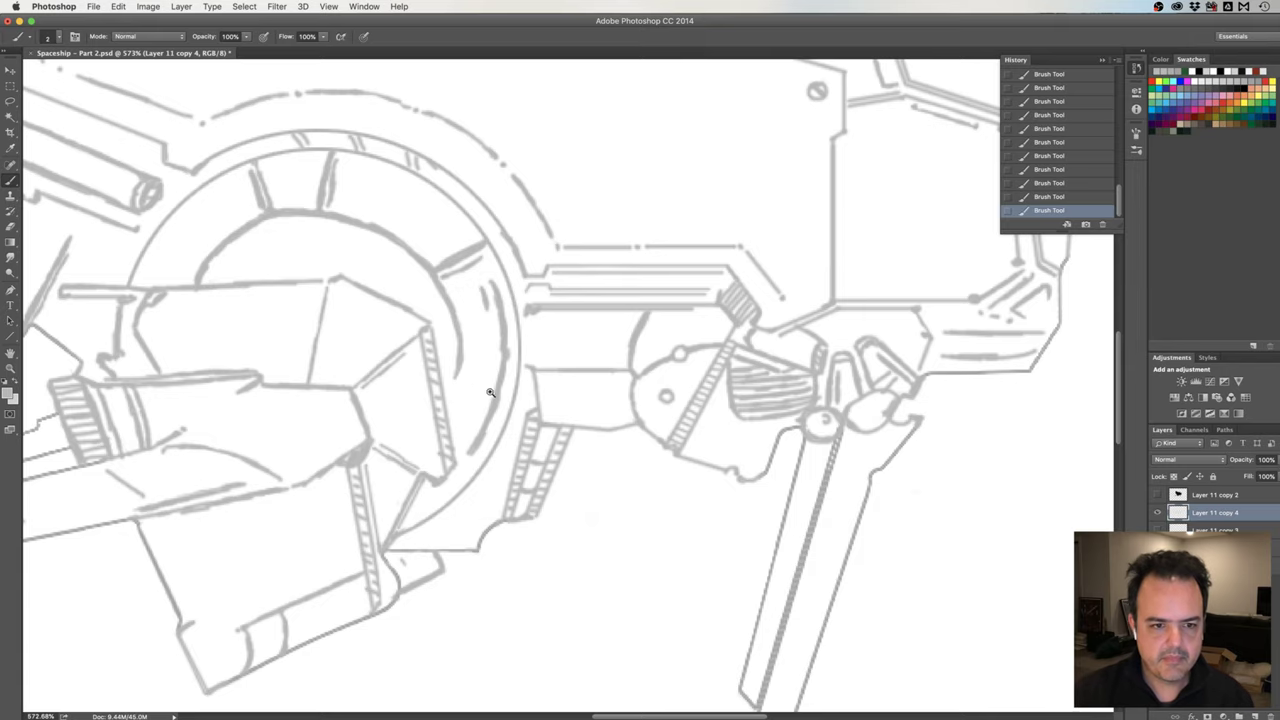
{"action": "scroll", "coordinate": [486, 394], "scroll_direction": "down", "scroll_amount": 4}
{"action": "scroll", "coordinate": [472, 390], "scroll_direction": "up", "scroll_amount": 2}
Zoom out to centre the whole ship and save the drawing.
{"action": "left_click_drag", "start_coordinate": [472, 390], "coordinate": [476, 434]}
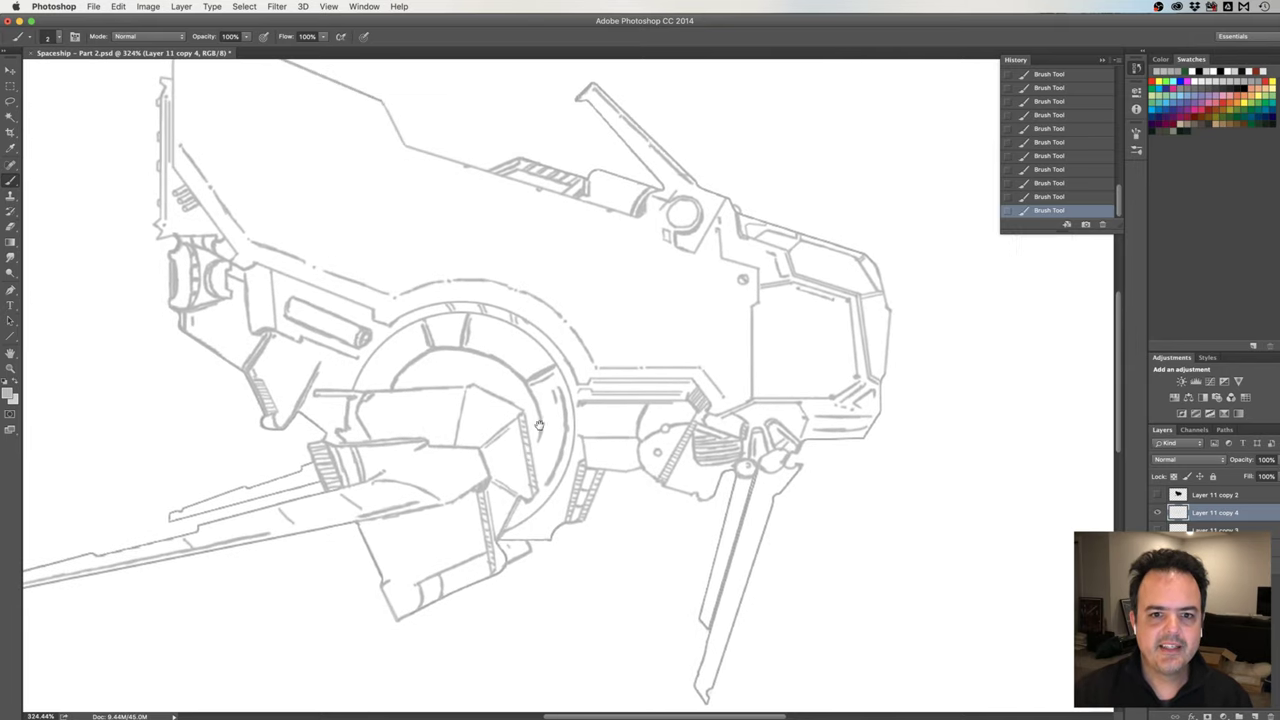
{"action": "scroll", "coordinate": [543, 432], "scroll_direction": "down", "scroll_amount": 2}
{"action": "scroll", "coordinate": [543, 432], "scroll_direction": "up", "scroll_amount": 3}
{"action": "scroll", "coordinate": [543, 432], "scroll_direction": "down", "scroll_amount": 1}
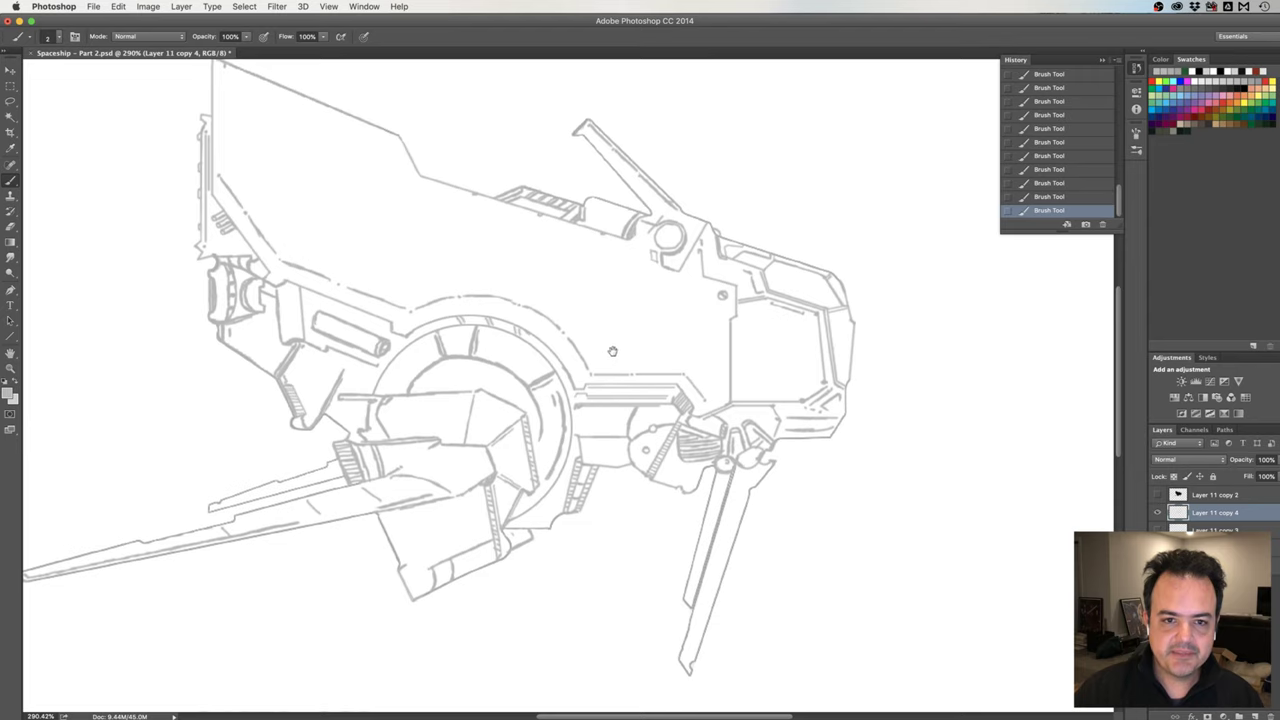
{"action": "left_click_drag", "start_coordinate": [602, 345], "coordinate": [606, 373]}
{"action": "key", "text": "super+s"}
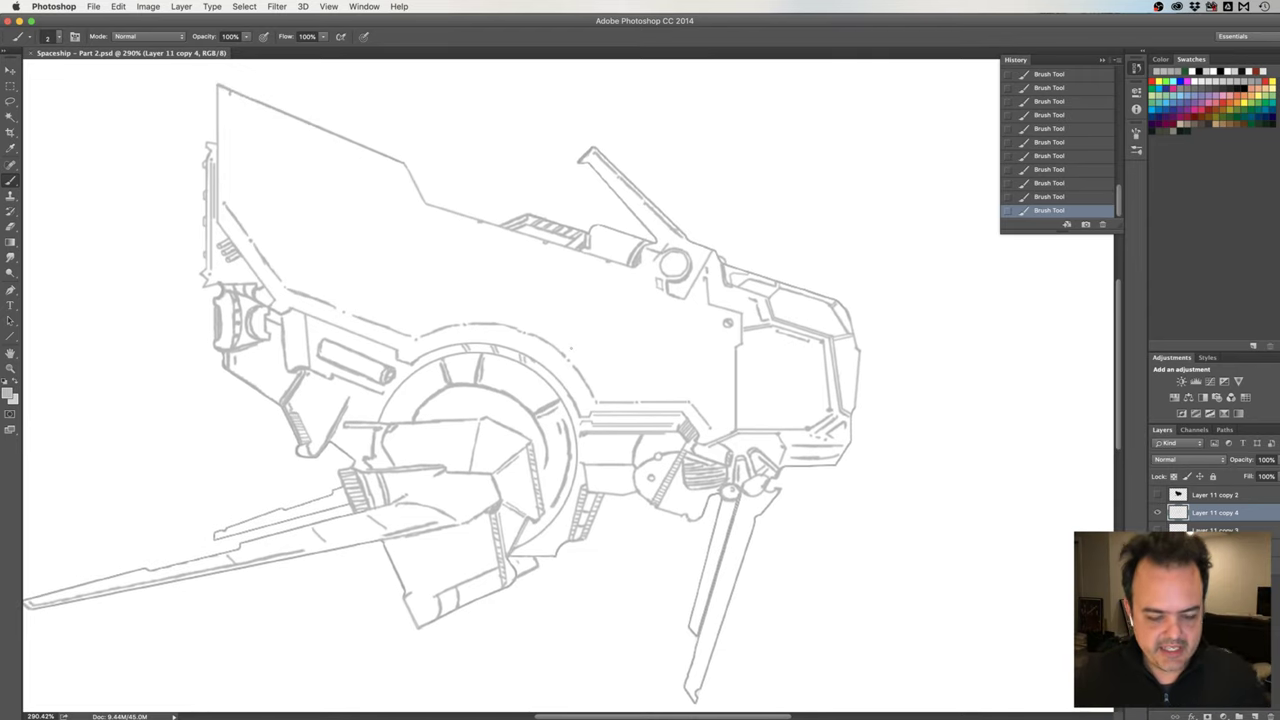
Flip the ship back to its original direction and switch to the OBS window.
{"action": "key", "text": "h"}
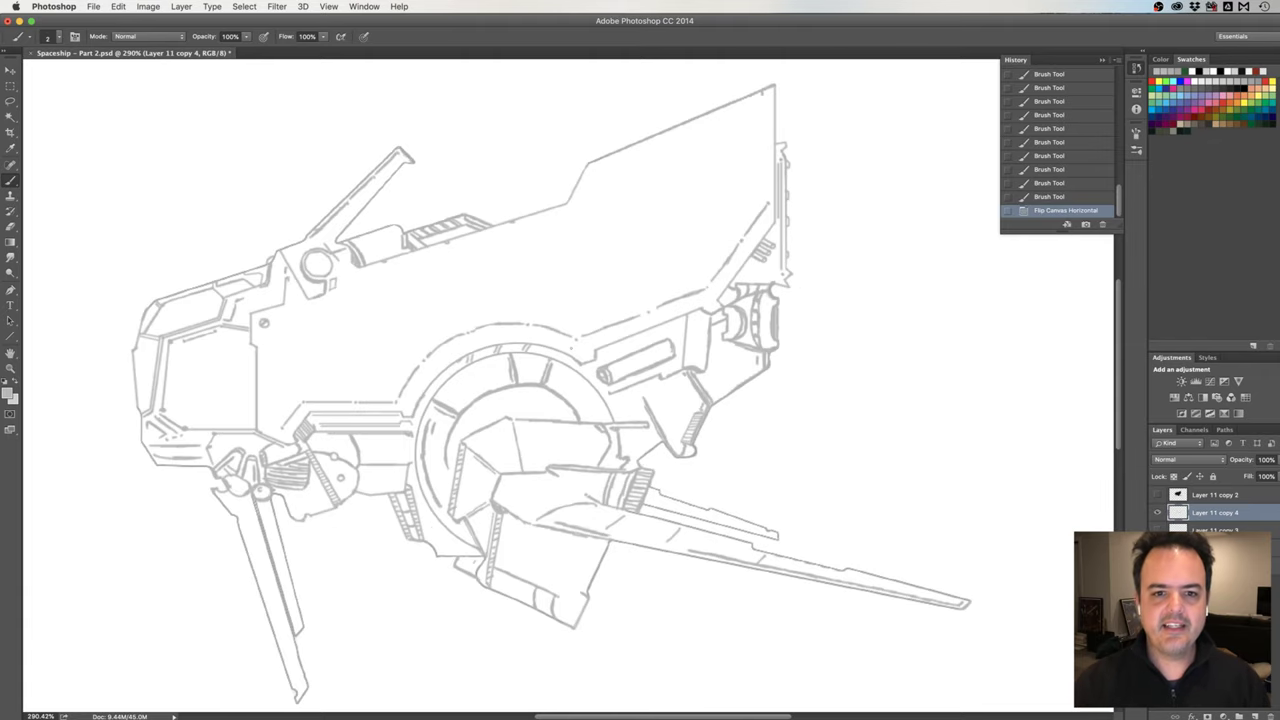
{"action": "left_click_drag", "start_coordinate": [590, 376], "coordinate": [608, 369]}
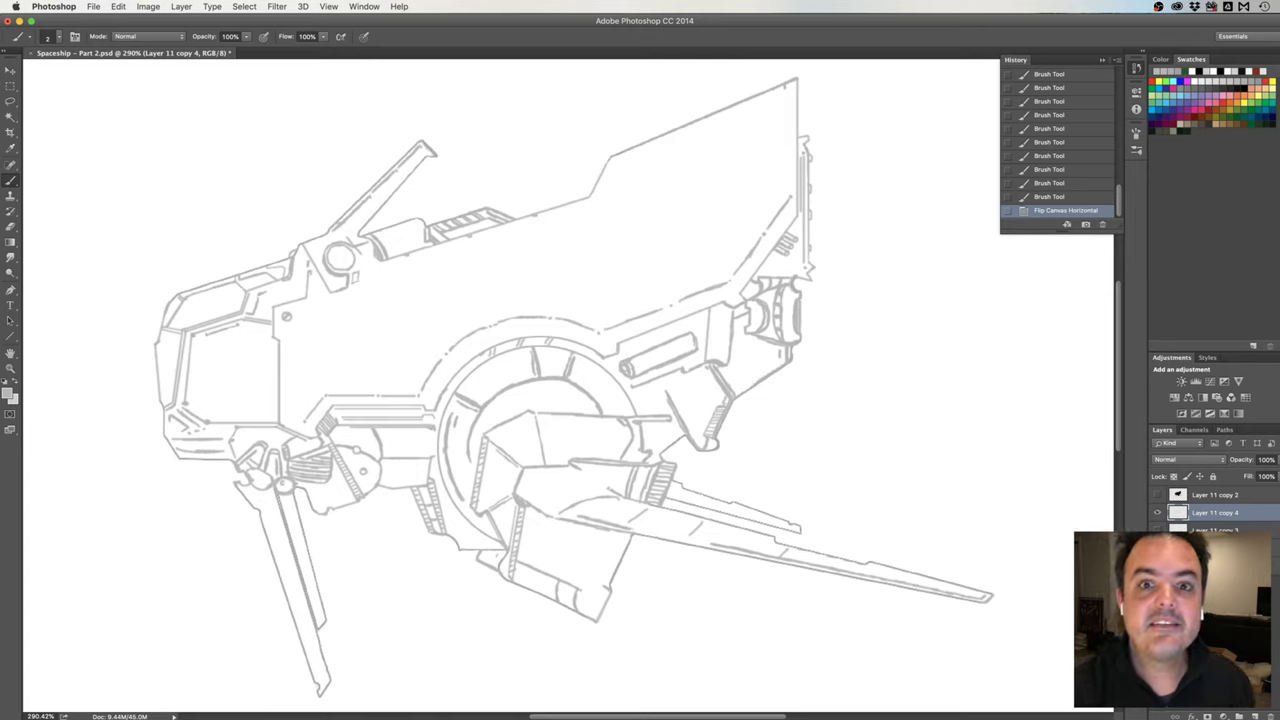
{"action": "key", "text": "super+Tab"}
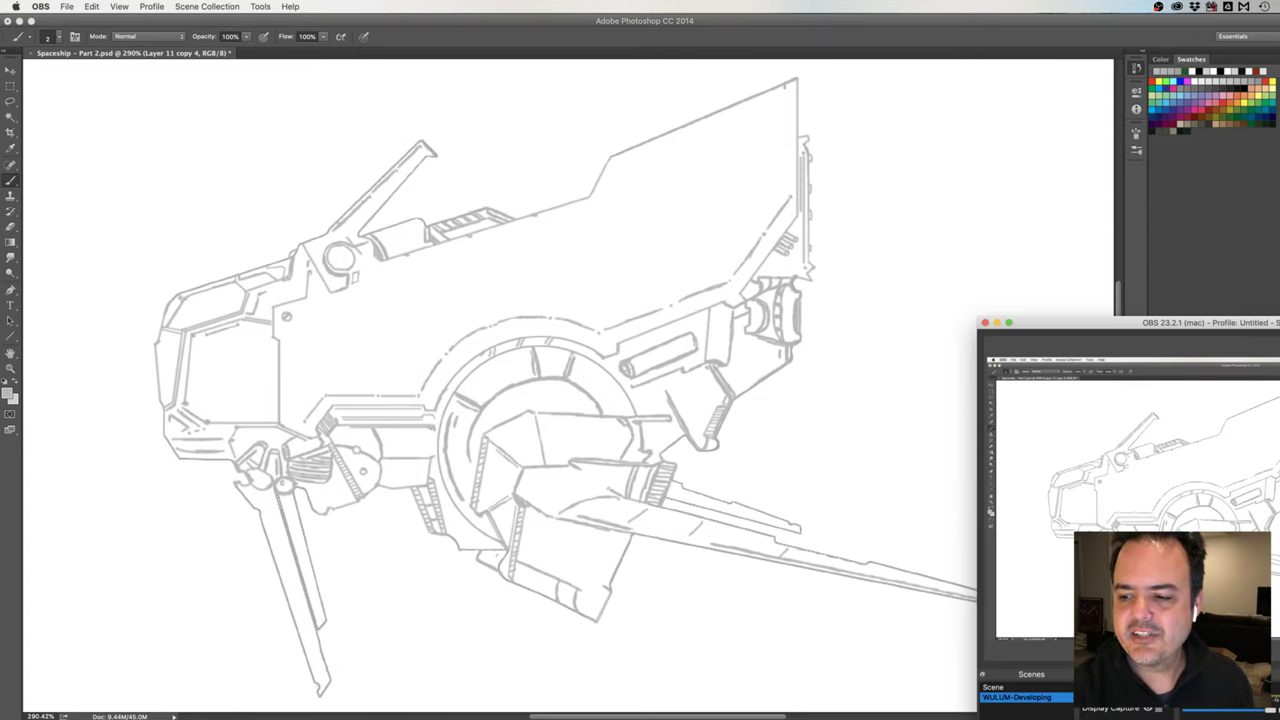